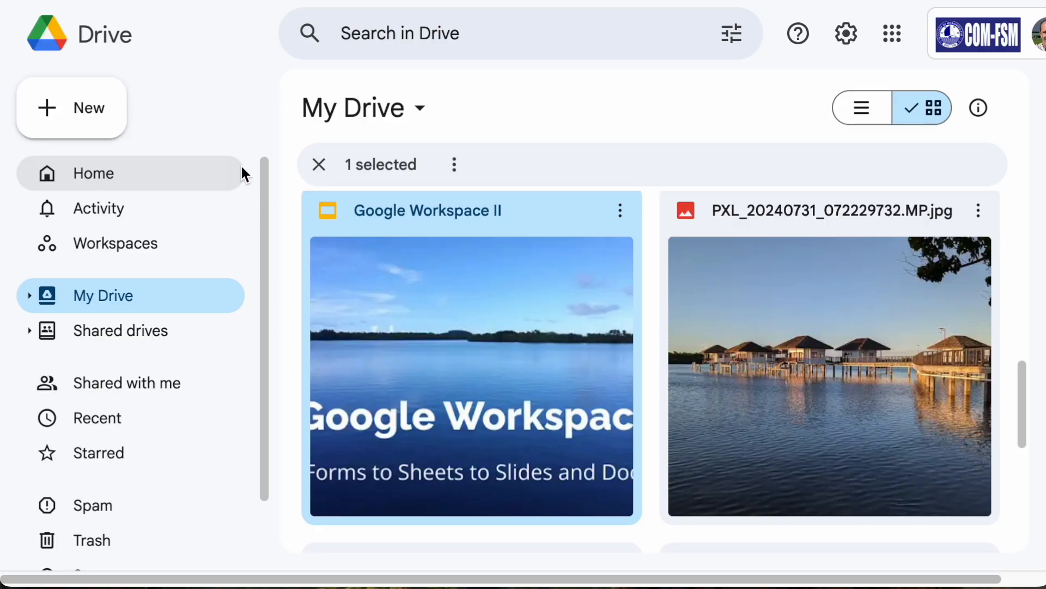
# Step: Create a blank Google Form and title it "Tourism"
pyautogui.click(85, 133)
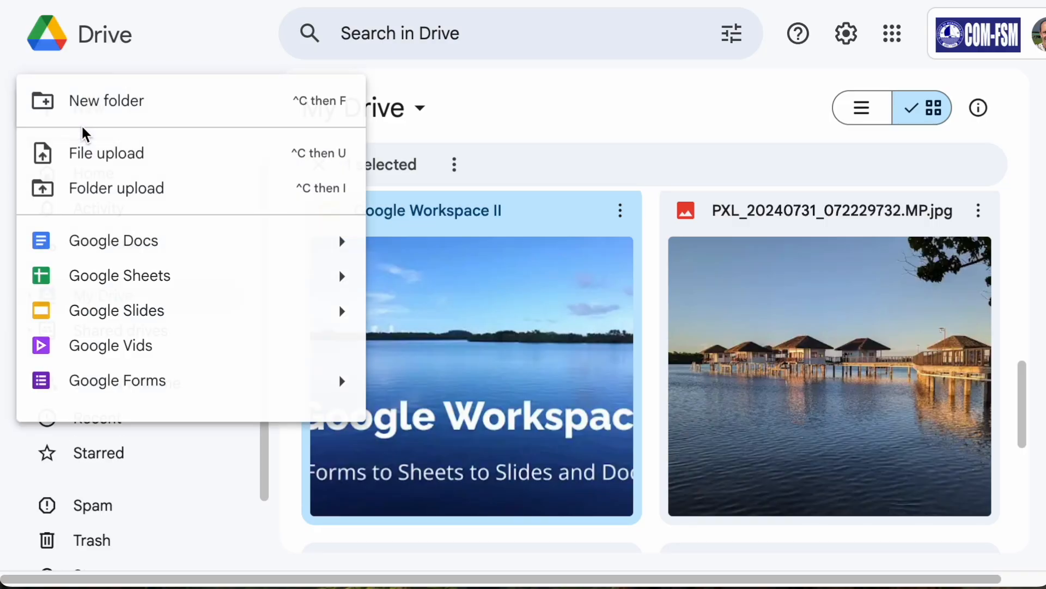
pyautogui.click(117, 381)
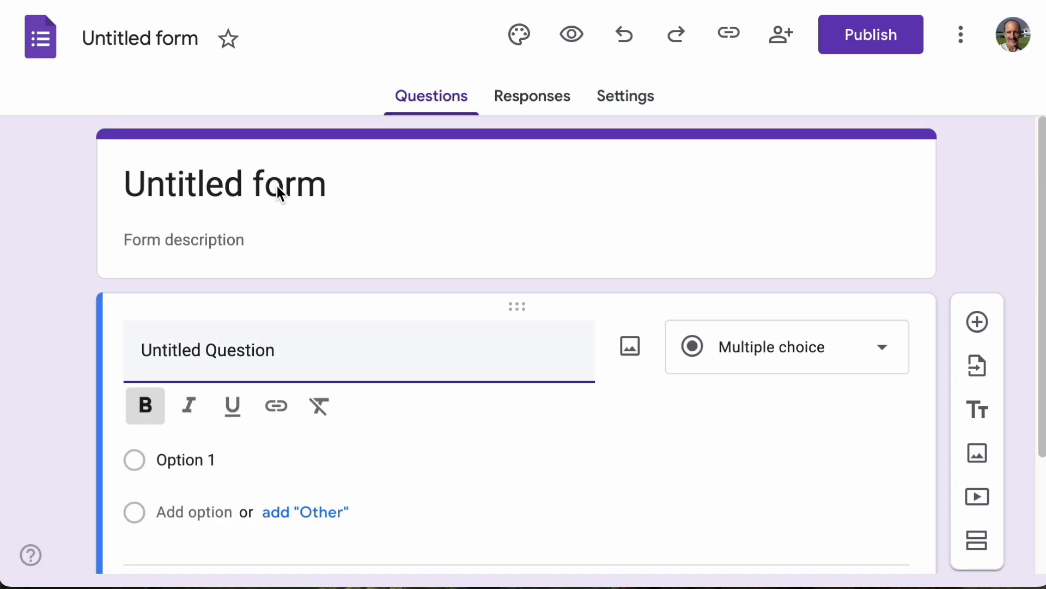
pyautogui.click(308, 192)
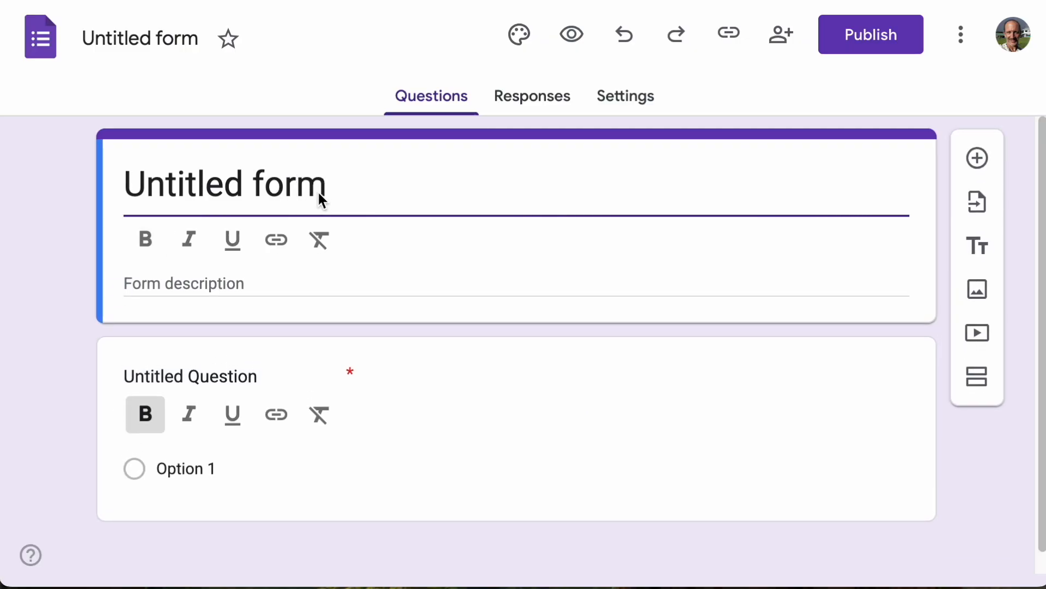
pyautogui.moveTo(323, 190); pyautogui.dragTo(119, 179)
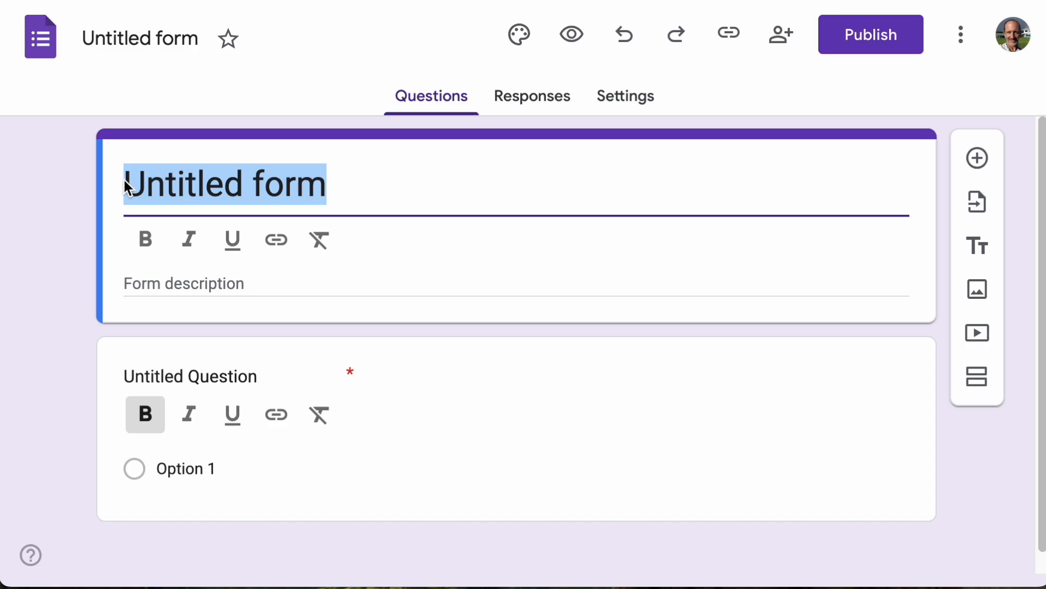
pyautogui.write('Tourism')
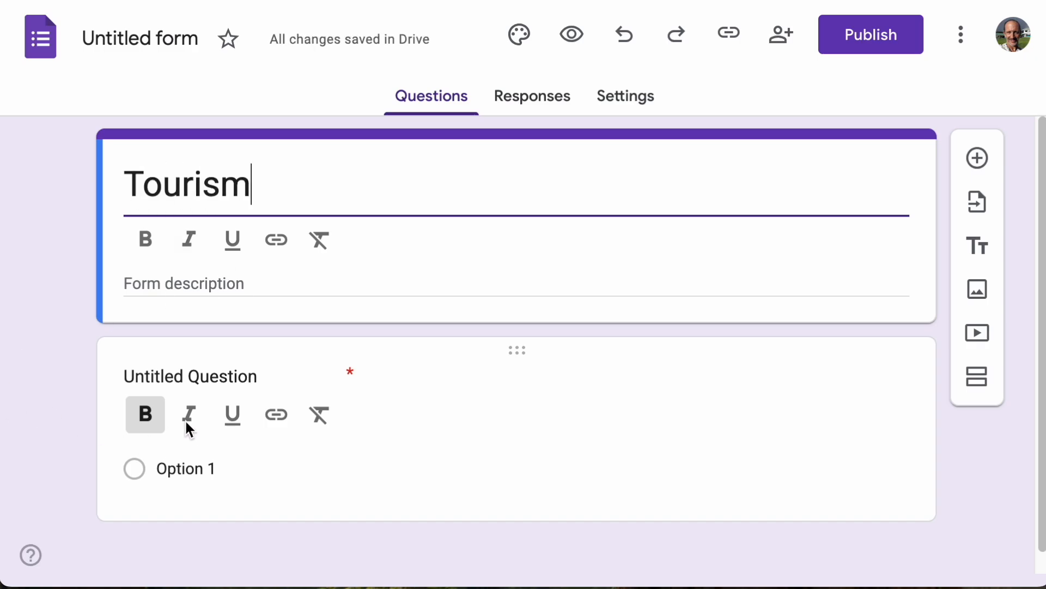
# Step: Set the first question's text to "What island are you on?" and review the available question types
pyautogui.scroll(-1, 412, 359)
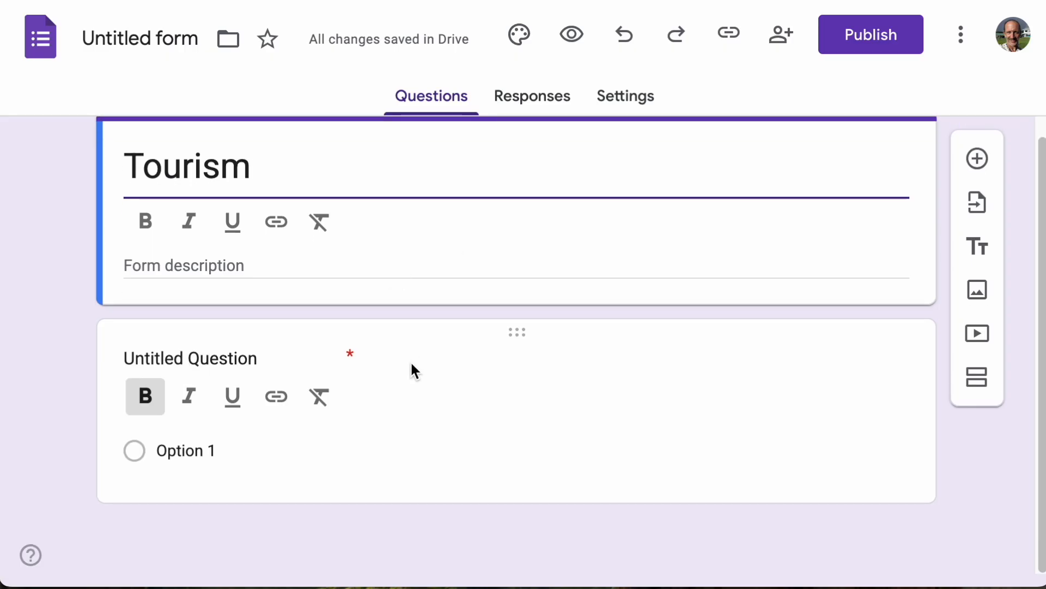
pyautogui.click(232, 359)
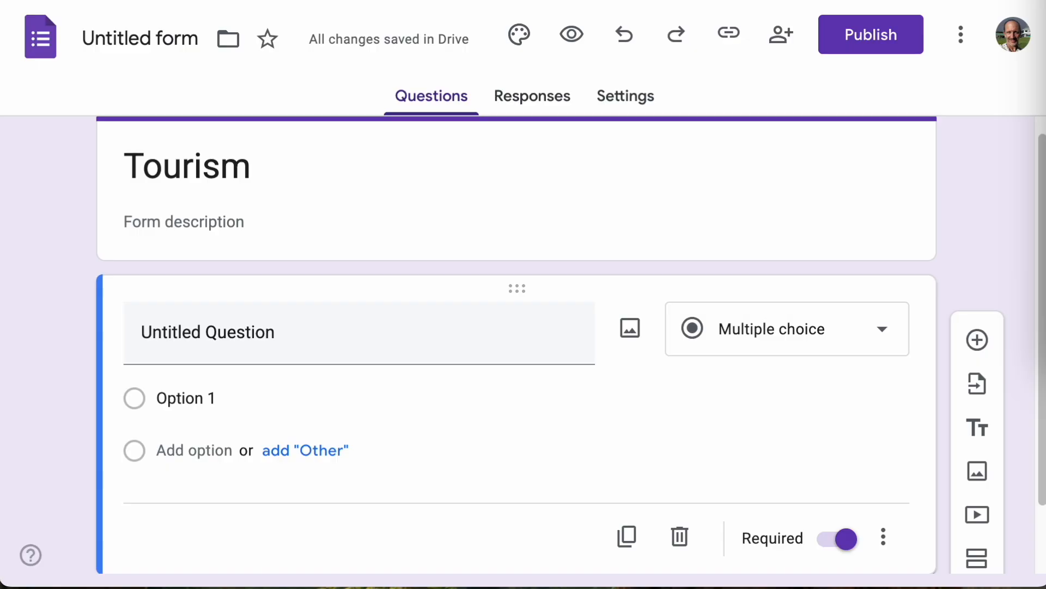
pyautogui.click(369, 336)
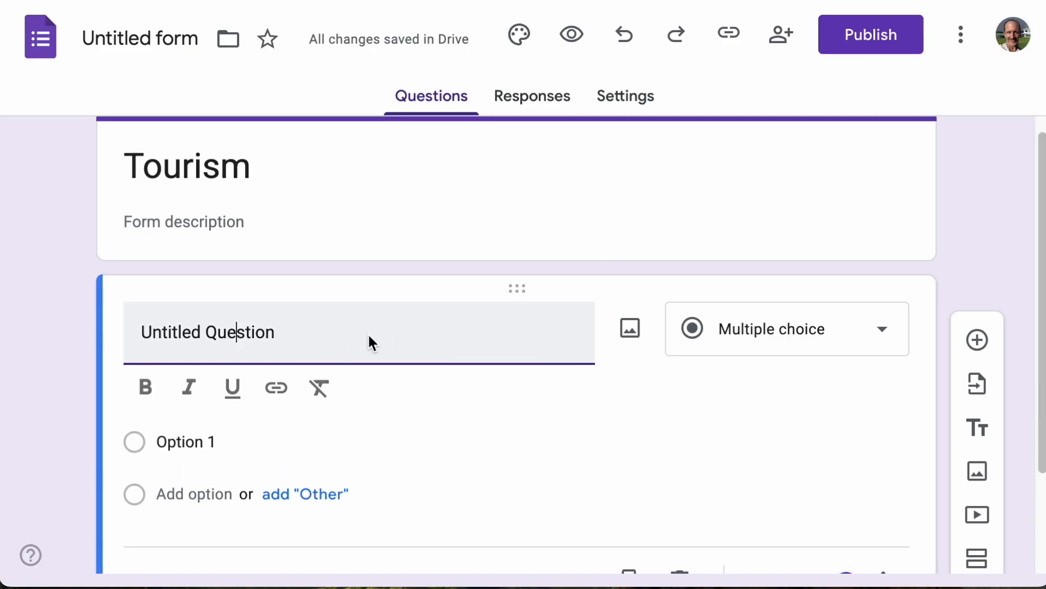
pyautogui.moveTo(362, 351); pyautogui.dragTo(135, 335)
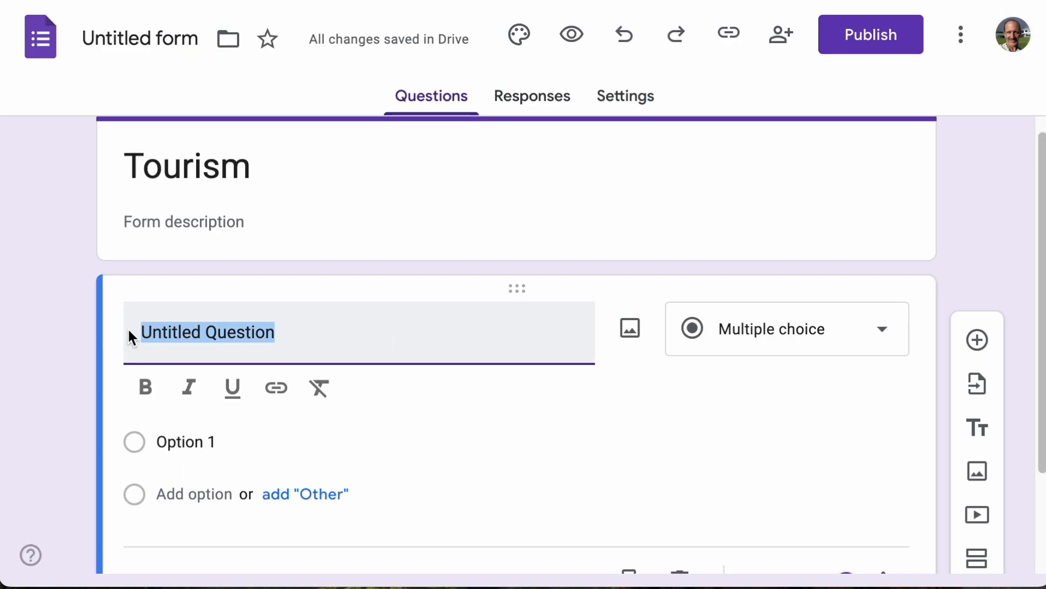
pyautogui.write('What island are you on?')
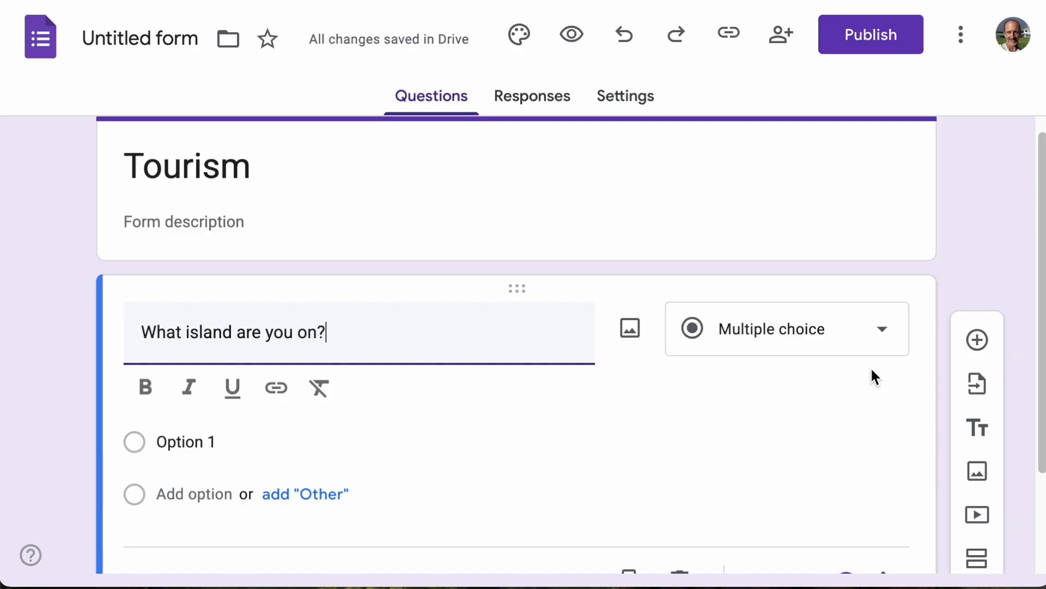
pyautogui.click(842, 341)
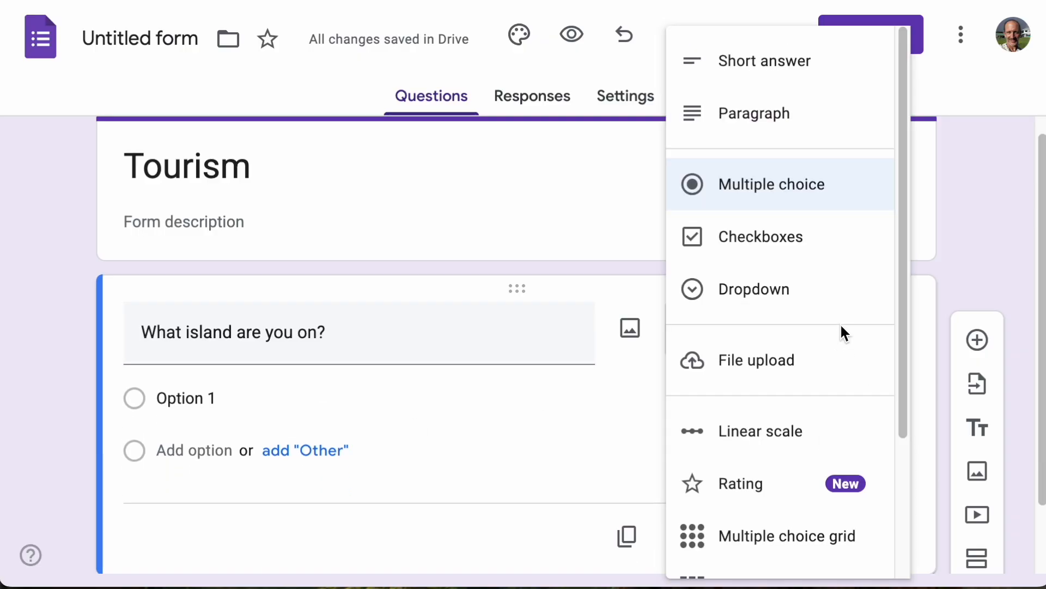
# Step: Enter Chuuk, Kosrae, Pohnpei and Yap, in that order, as answer options for the island question
pyautogui.click(358, 413)
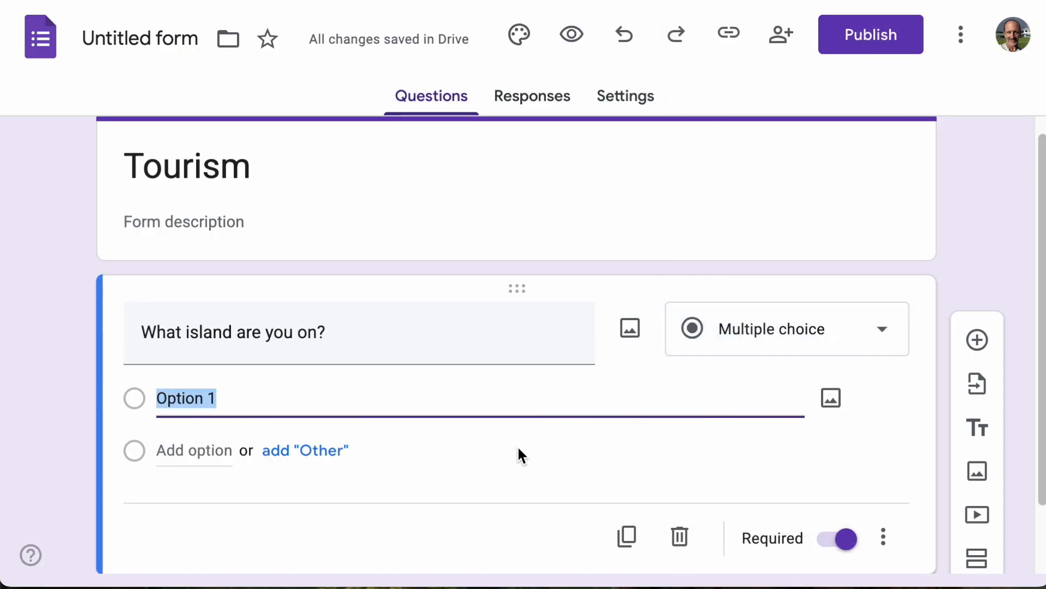
pyautogui.write('Kosrae')
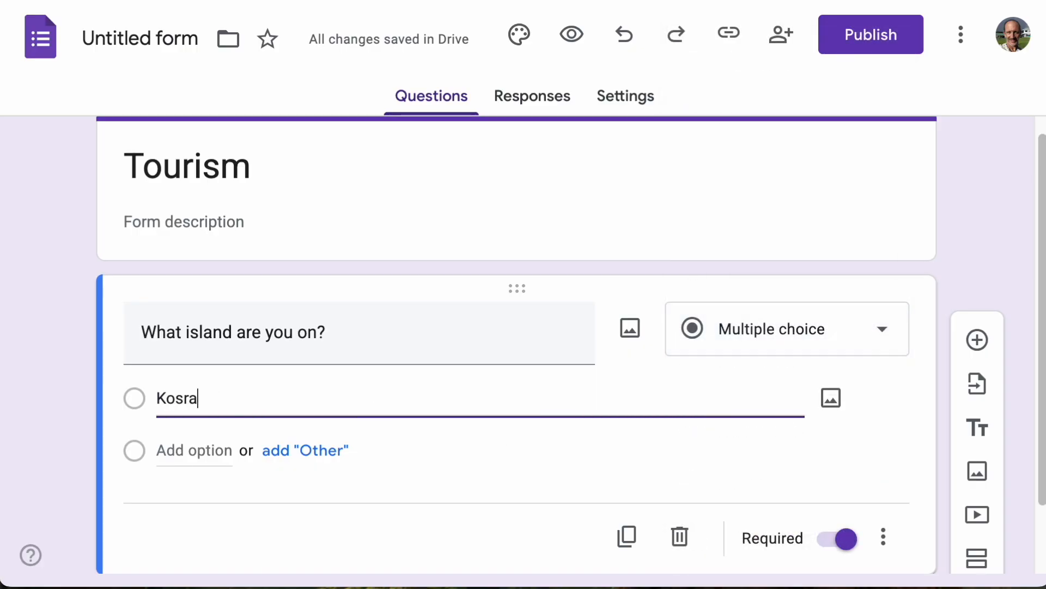
pyautogui.press('Return')
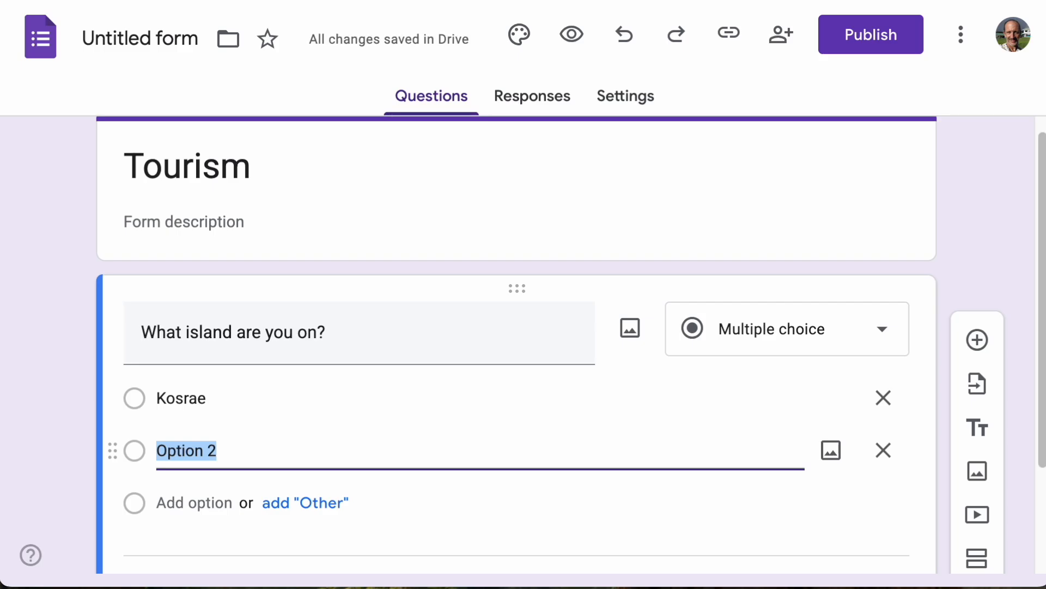
pyautogui.press('Up')
pyautogui.write('Chuuk')
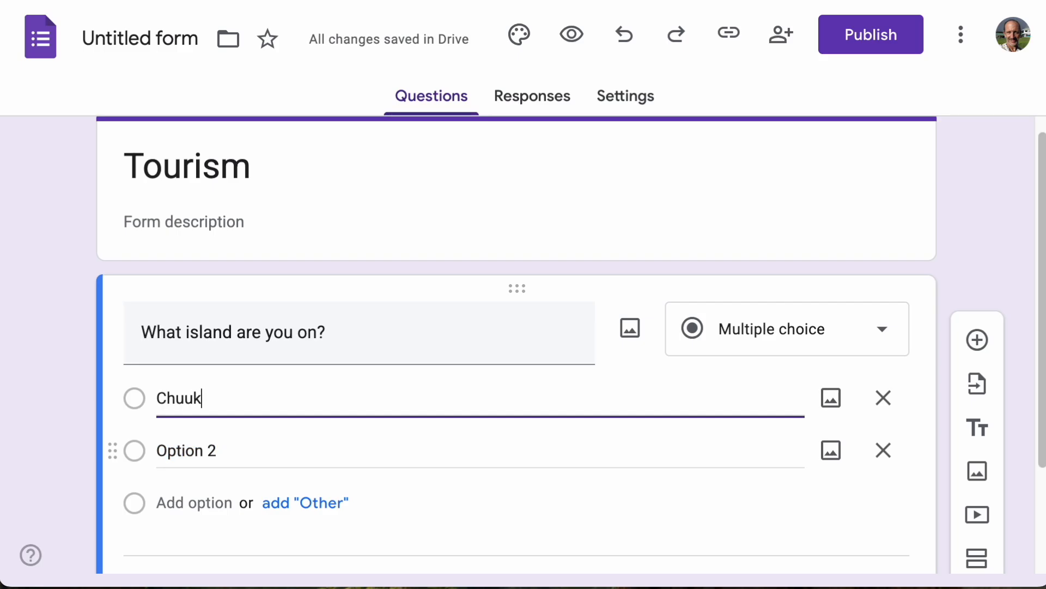
pyautogui.press('Return')
pyautogui.write('Kosrae')
pyautogui.press('Return')
pyautogui.write('Pohnpei')
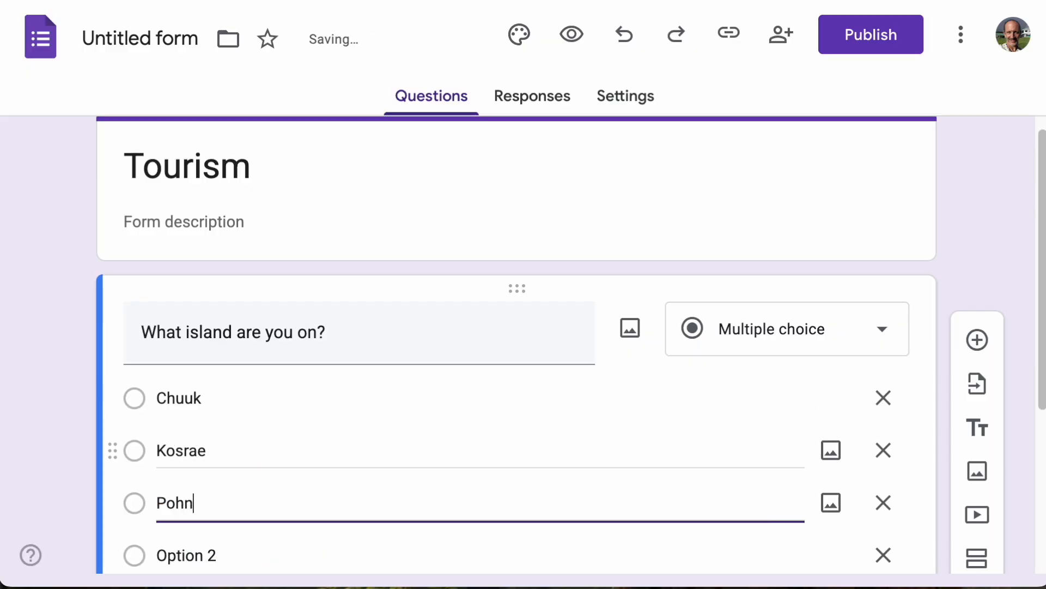
pyautogui.press('Return')
pyautogui.write('Yao')
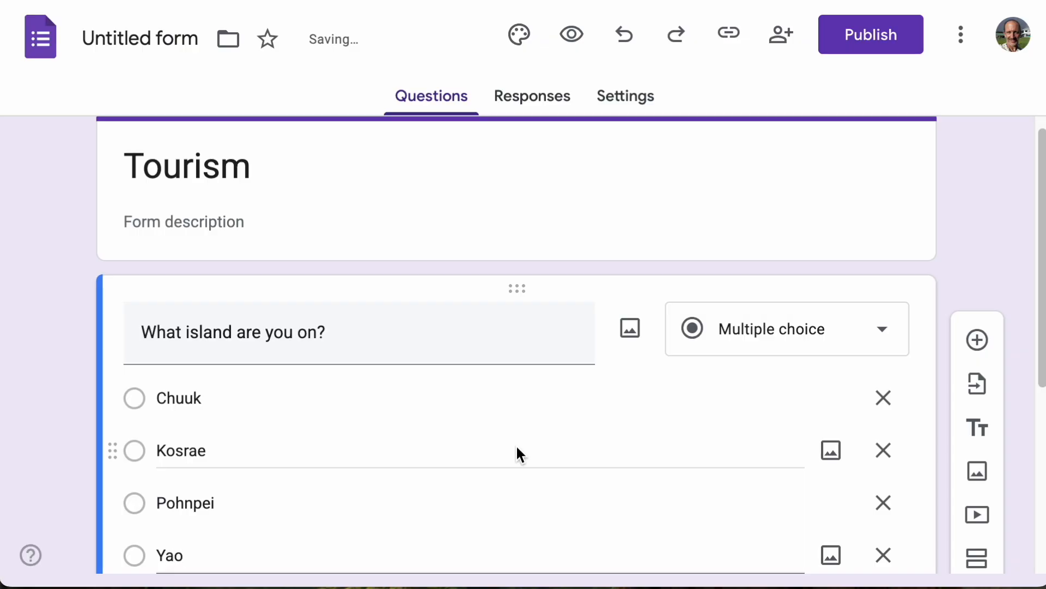
pyautogui.press('BackSpace')
pyautogui.write('p')
# Step: Add a second question of type Checkboxes reading "Which FSM states have you visited?"
pyautogui.scroll(-4, 505, 414)
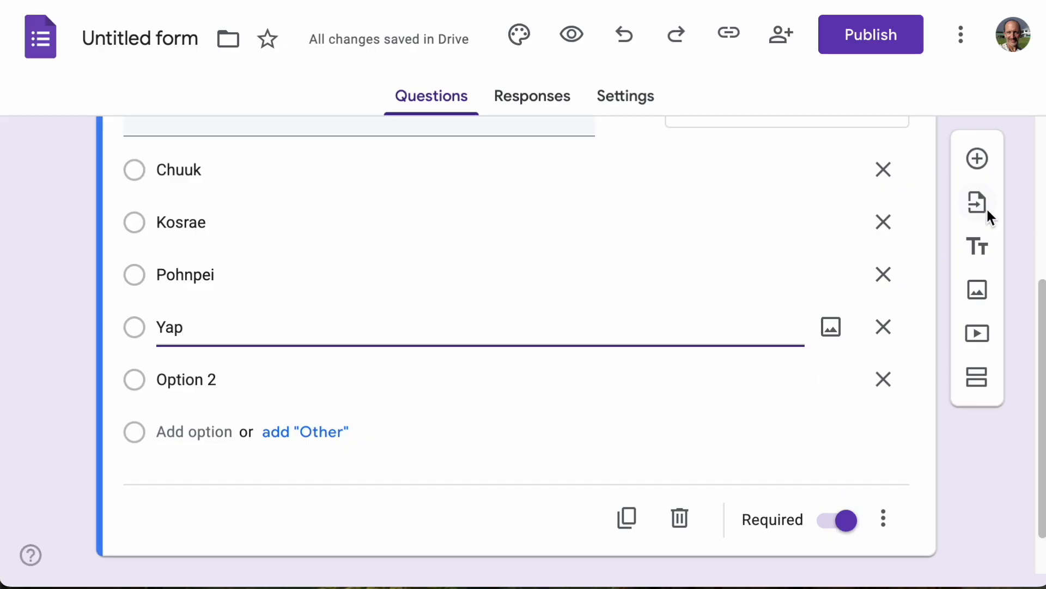
pyautogui.click(983, 162)
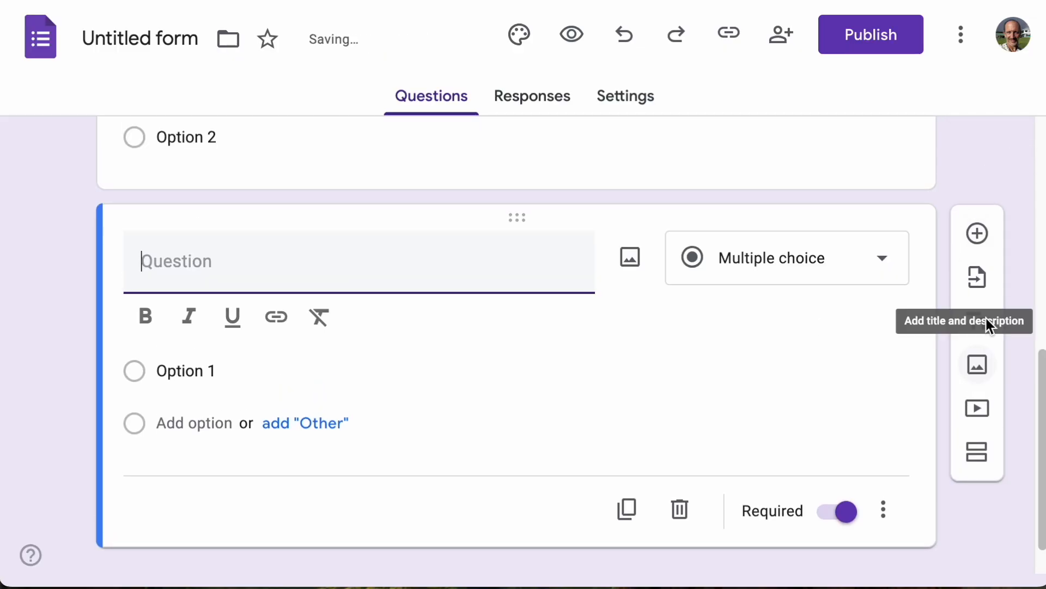
pyautogui.click(777, 269)
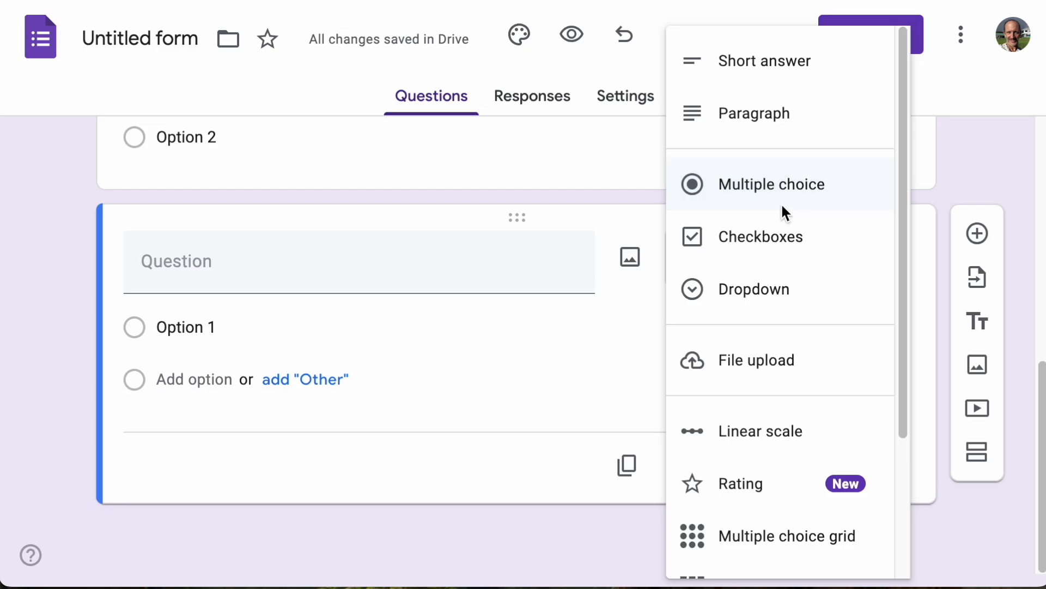
pyautogui.click(783, 252)
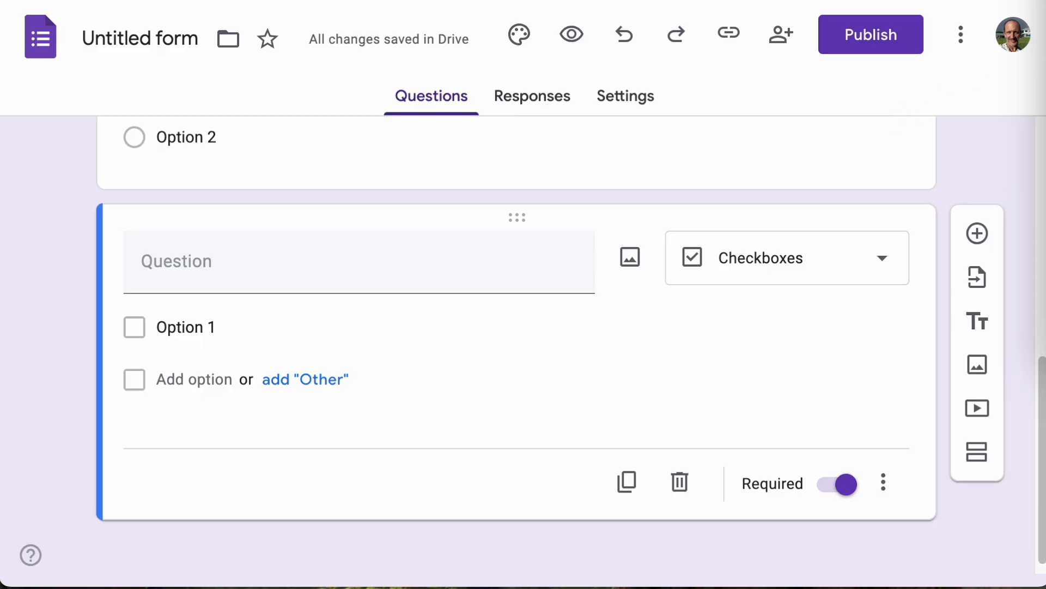
pyautogui.click(276, 279)
pyautogui.write('Which FSM states have you visited?')
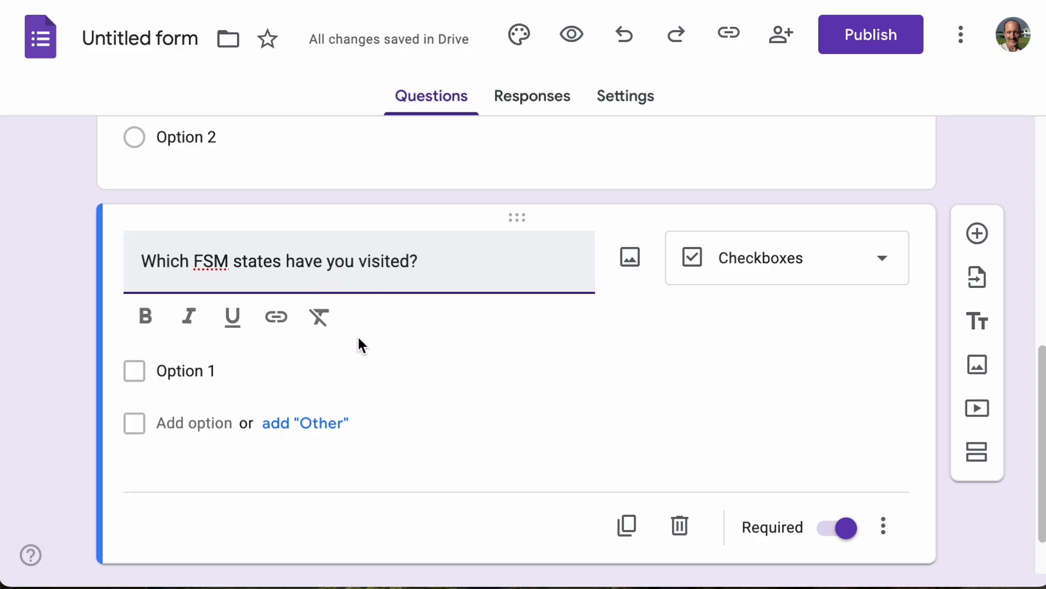
# Step: Enter Chuuk, Kosrae, Pohnpei and Yap as checkbox options for the visited states question
pyautogui.click(206, 382)
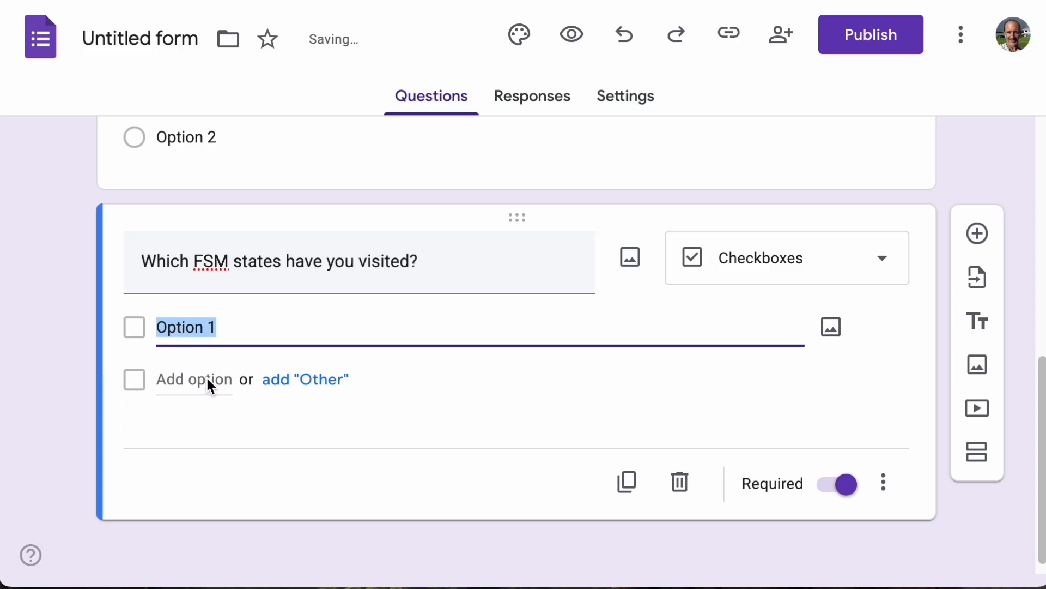
pyautogui.write('Chuuk')
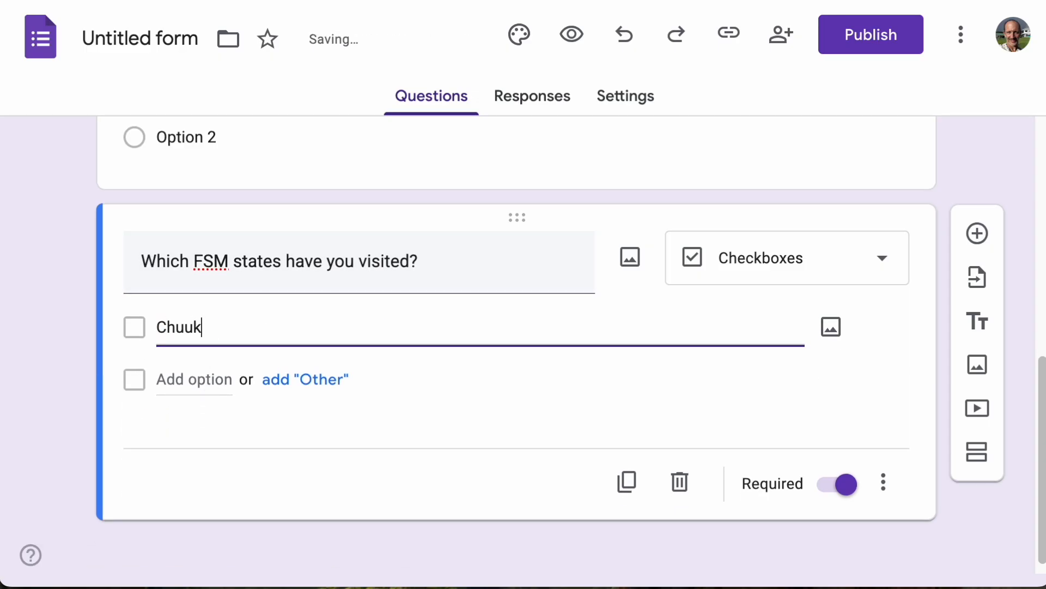
pyautogui.press('Return')
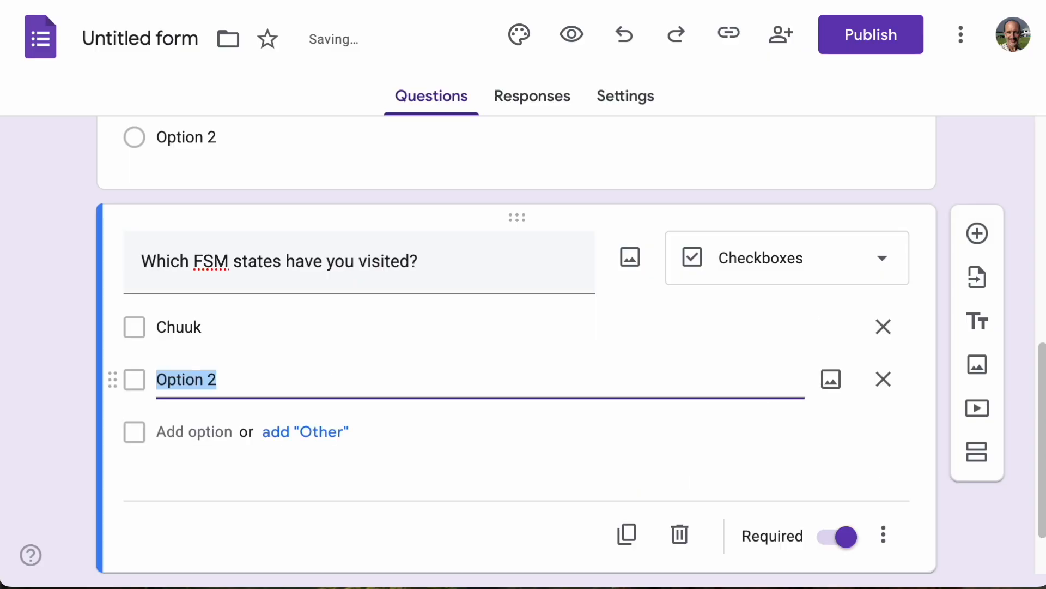
pyautogui.write('Kosrae')
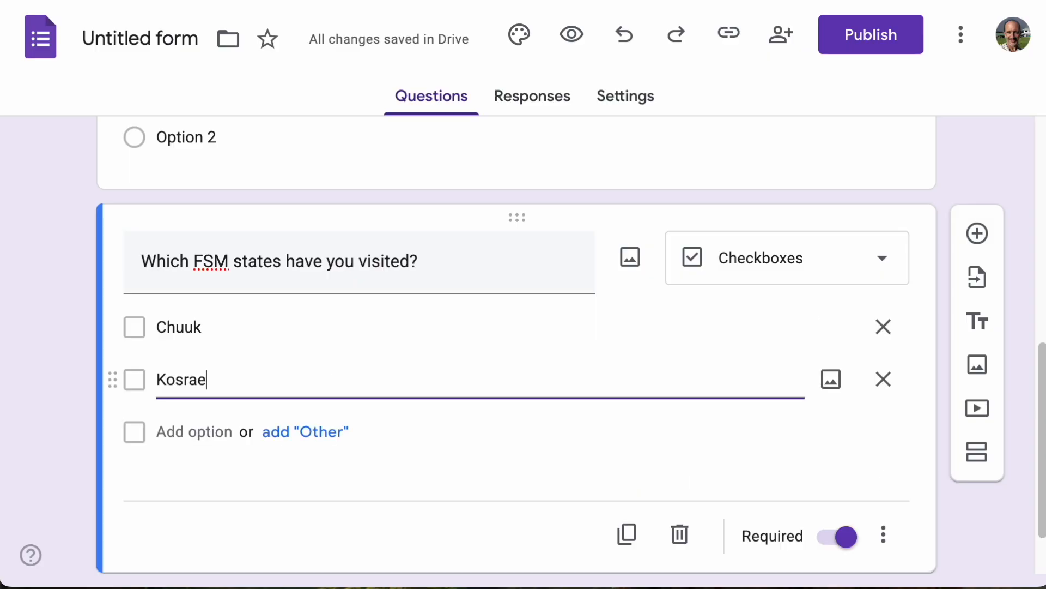
pyautogui.press('Return')
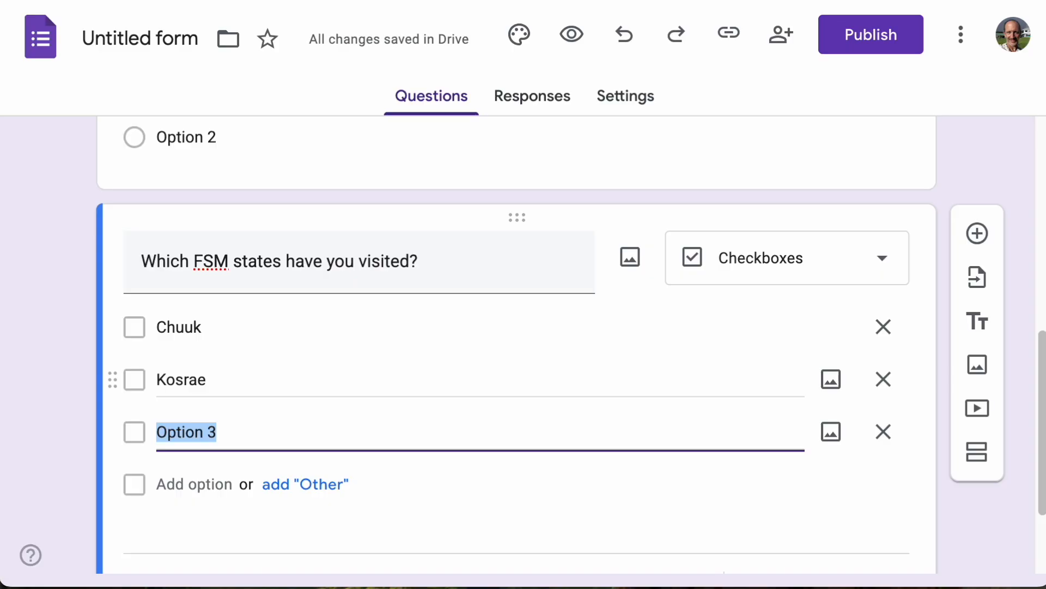
pyautogui.write('Pohnpei')
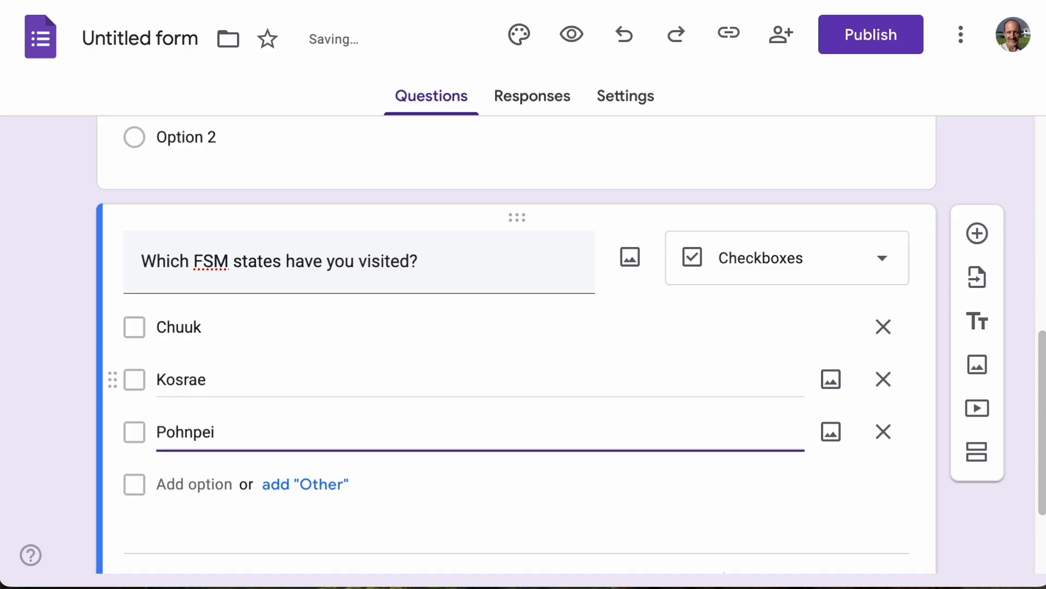
pyautogui.press('Return')
pyautogui.write('Yap')
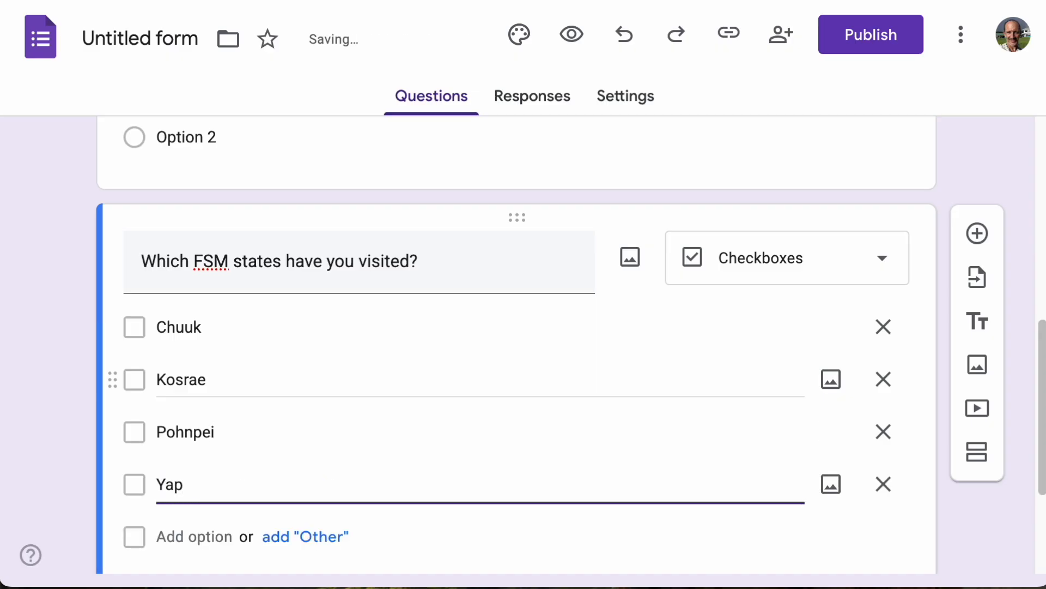
# Step: Add a third, multiple-choice question reading "Did you travel off island in the past twelve months?"
pyautogui.scroll(-3, 207, 372)
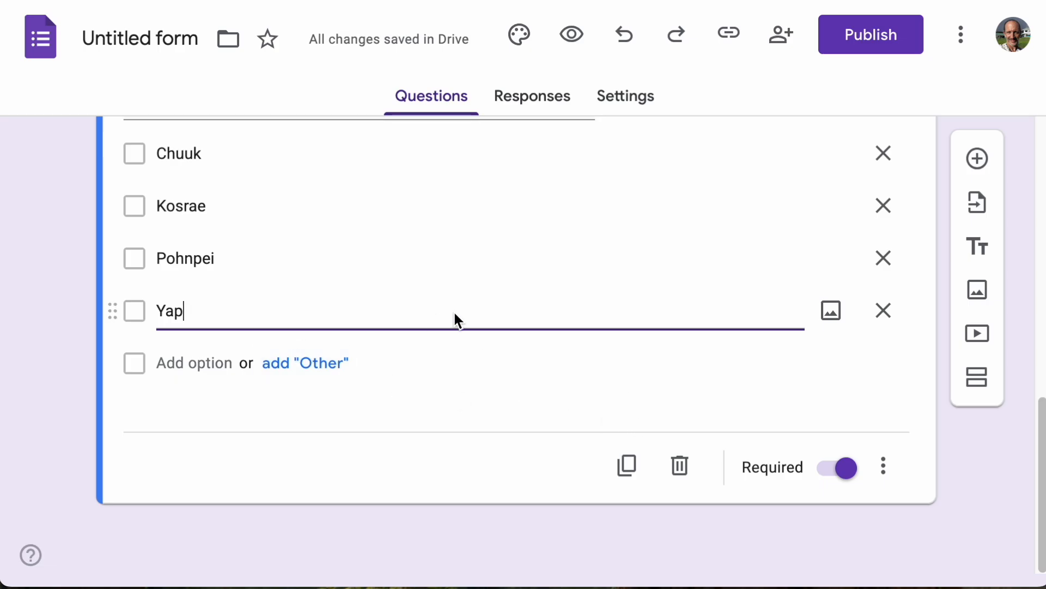
pyautogui.click(985, 162)
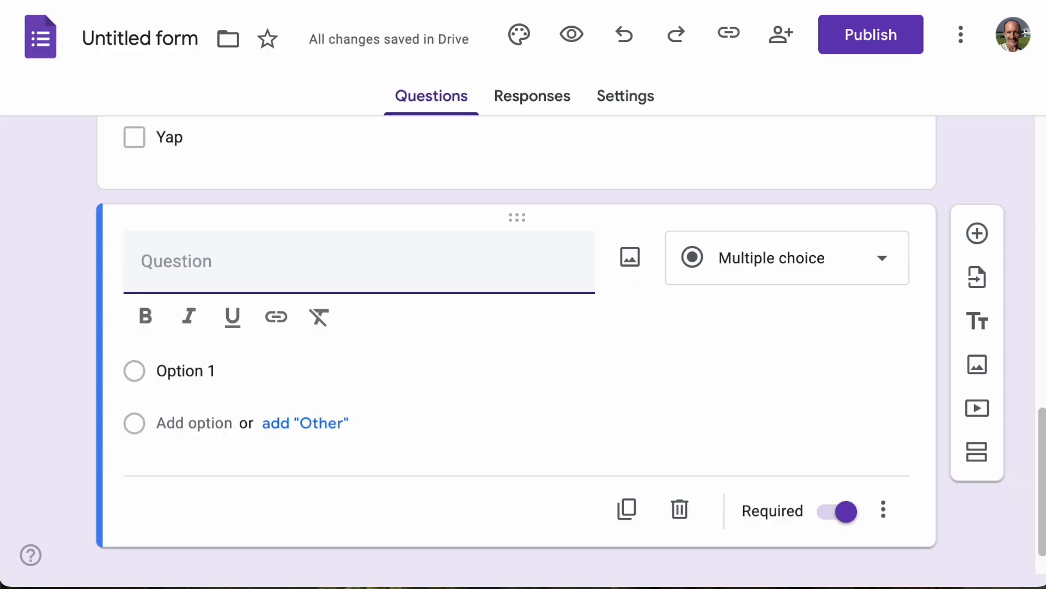
pyautogui.press('super+Tab')
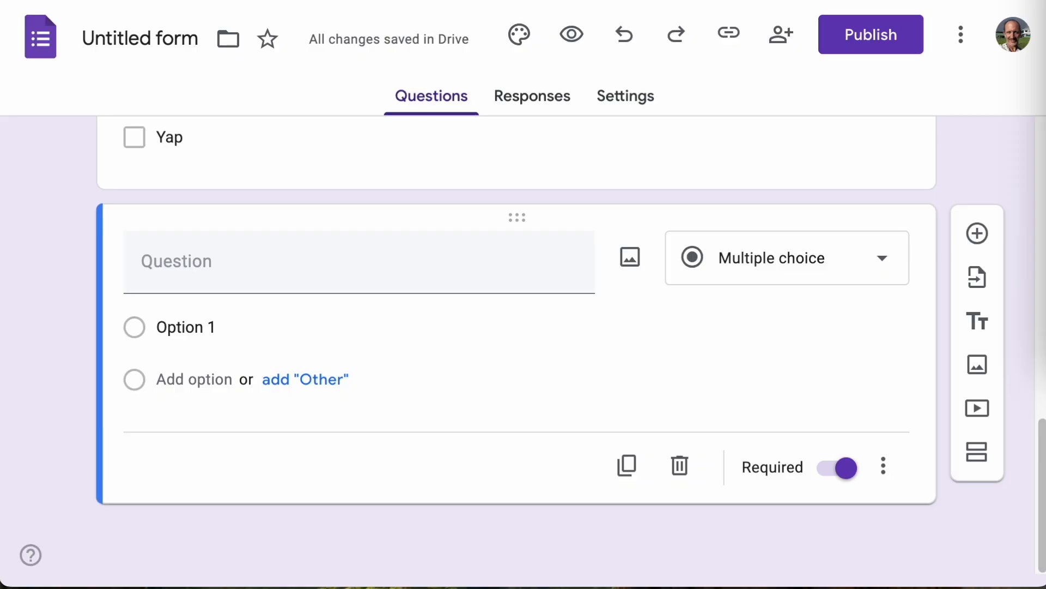
pyautogui.click(351, 276)
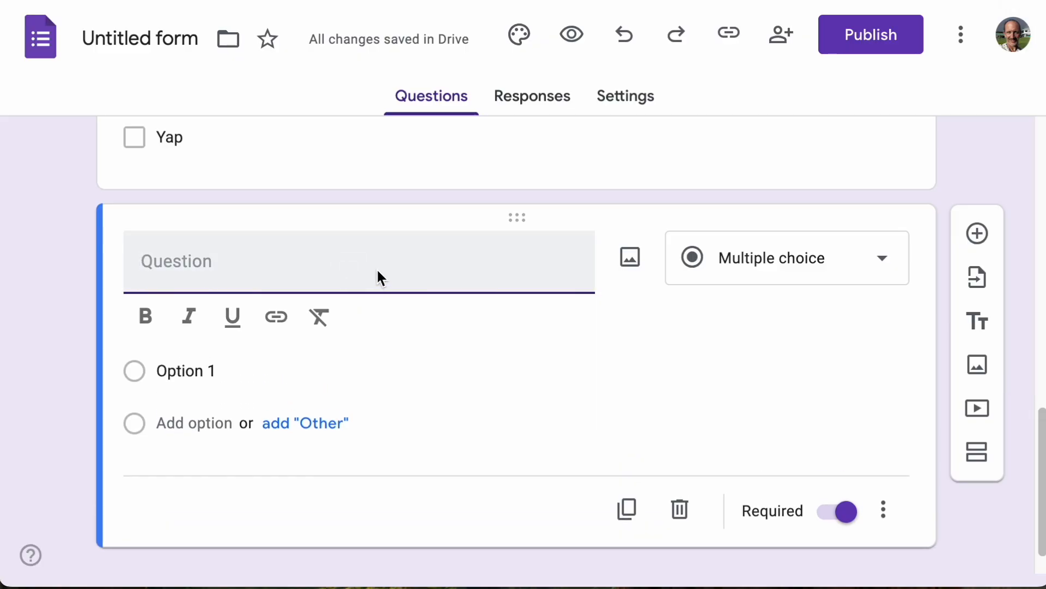
pyautogui.write('Did you travel off island in the past twelve months?')
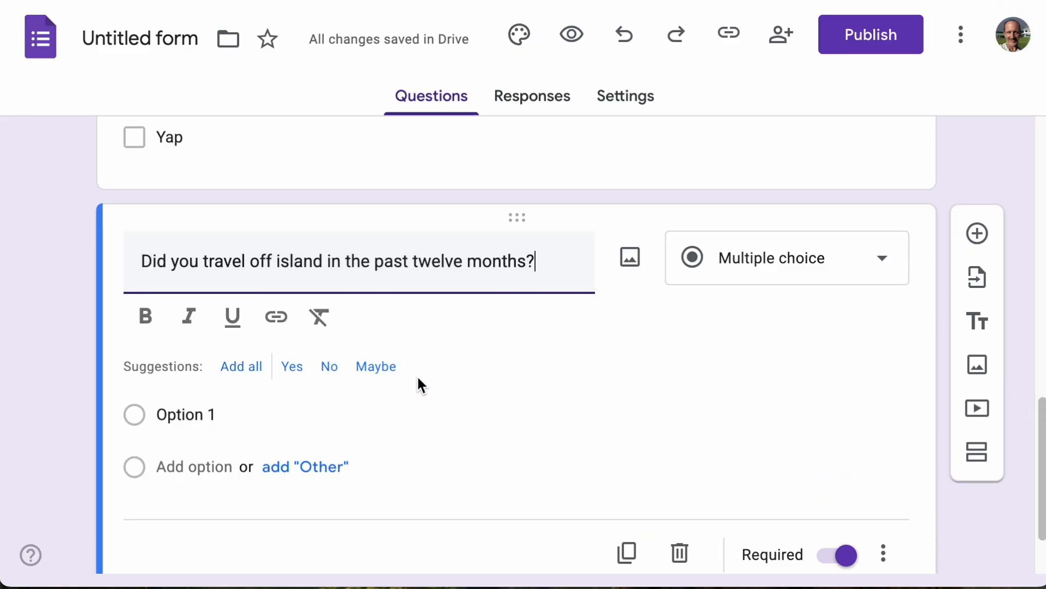
# Step: Add Yes and No as the answer options for the off-island travel question
pyautogui.click(214, 414)
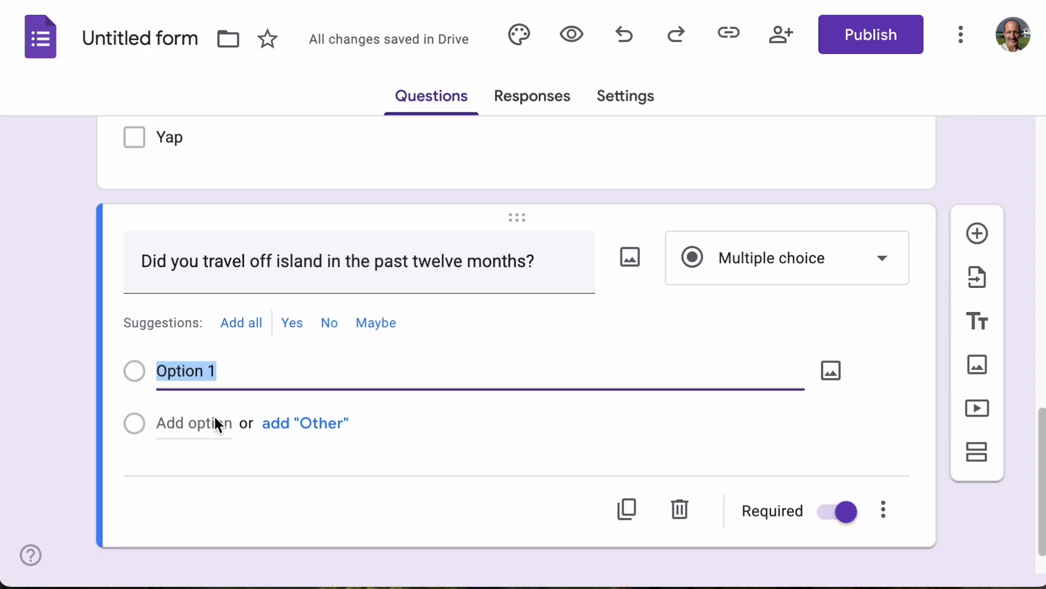
pyautogui.click(292, 323)
pyautogui.click(290, 323)
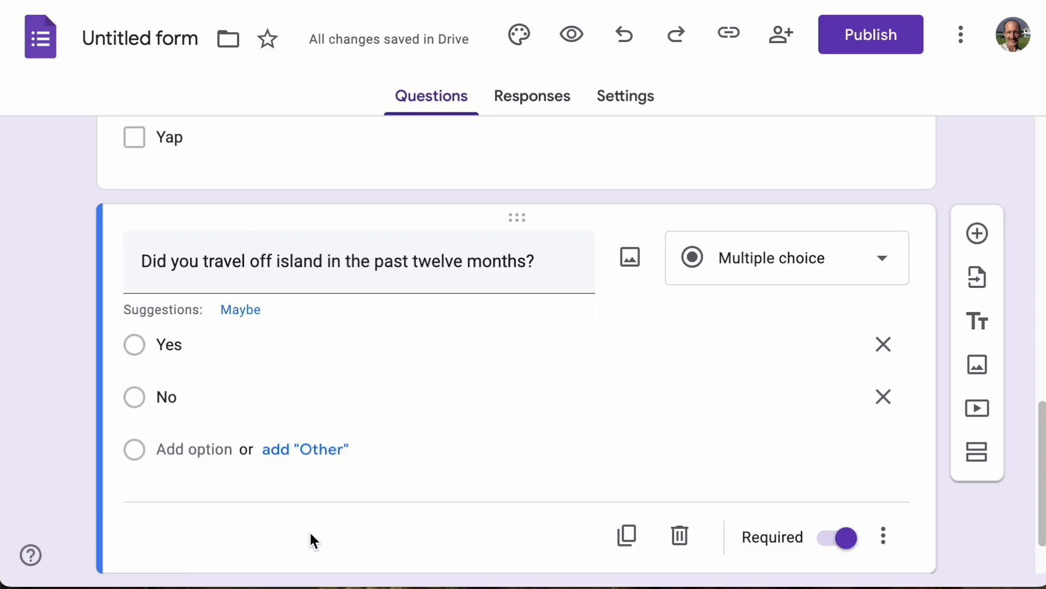
# Step: Enable going to a section based on the answer for the off-island travel question
pyautogui.scroll(-1, 331, 491)
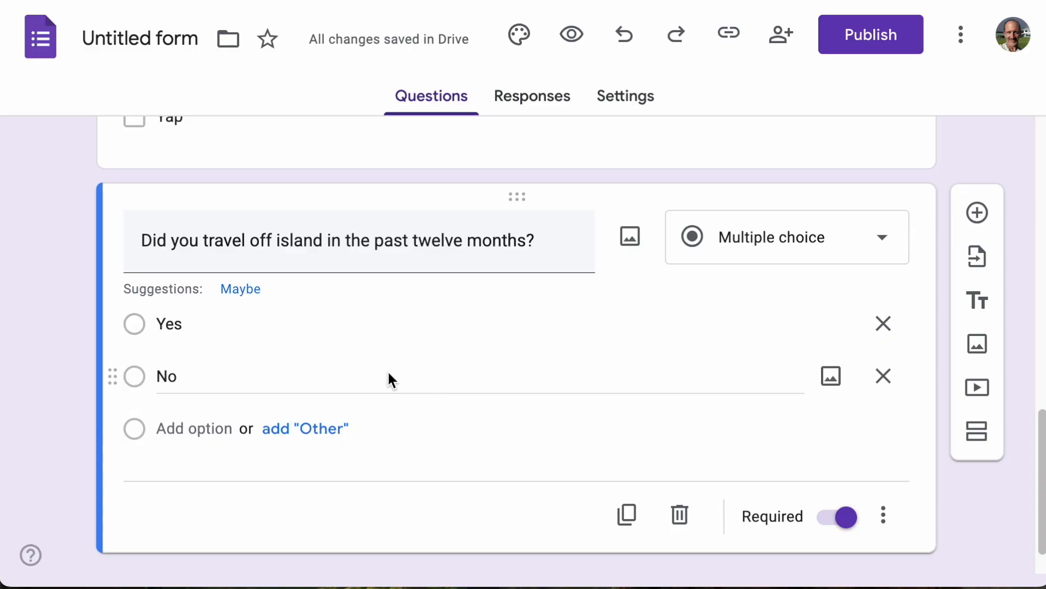
pyautogui.click(892, 525)
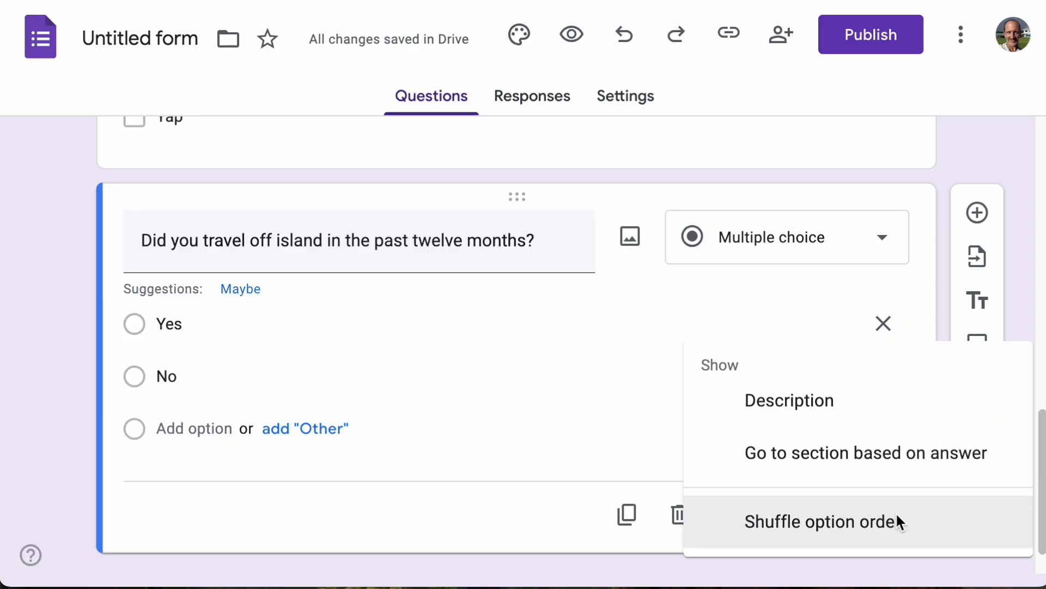
pyautogui.click(904, 464)
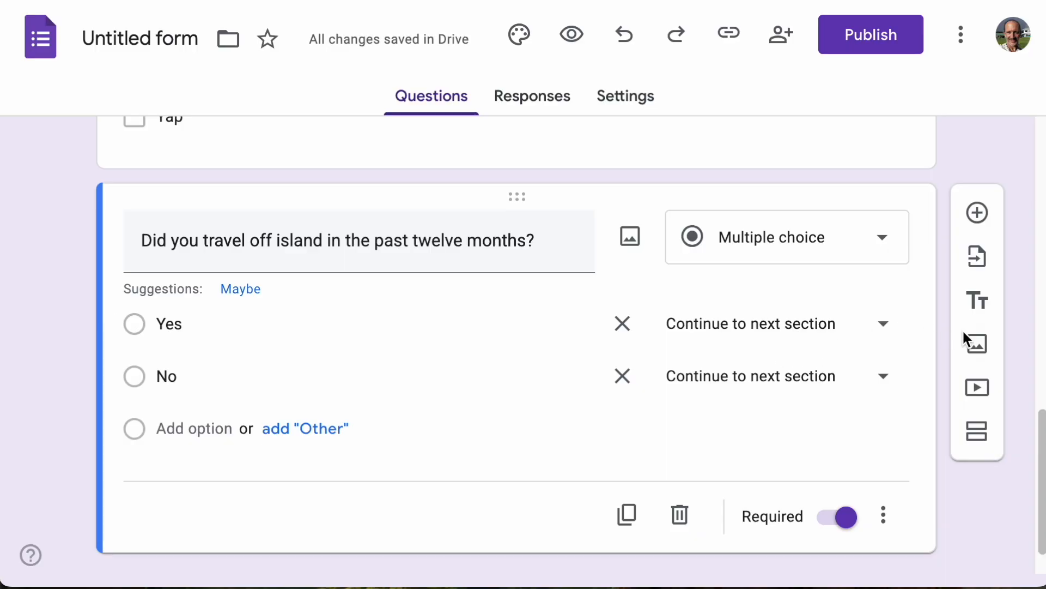
# Step: Add a second section after the travel question and title it "Number of off-island trips"
pyautogui.click(983, 438)
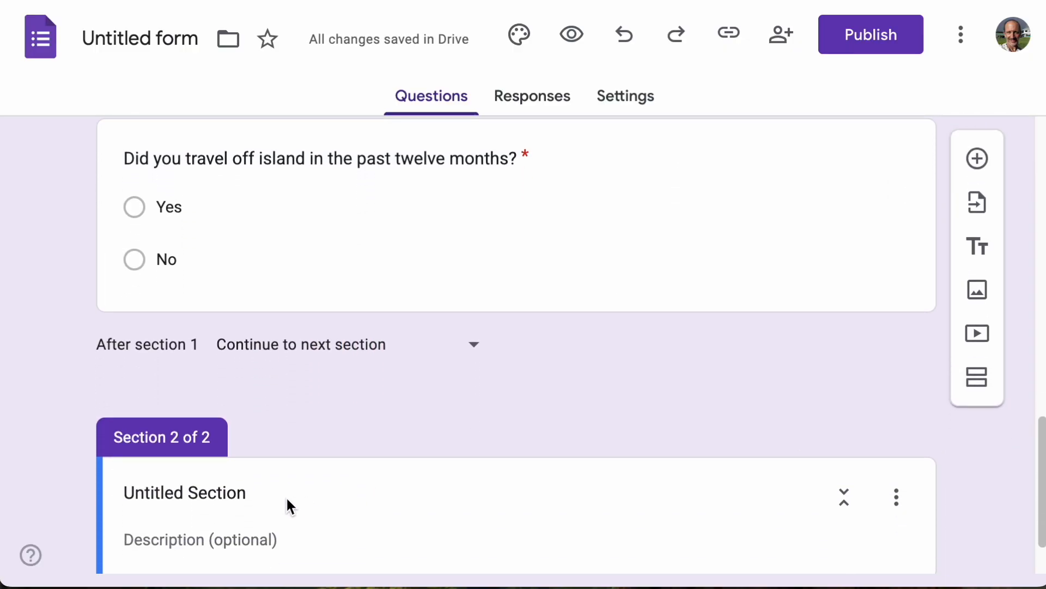
pyautogui.click(285, 496)
pyautogui.moveTo(285, 494); pyautogui.dragTo(111, 490)
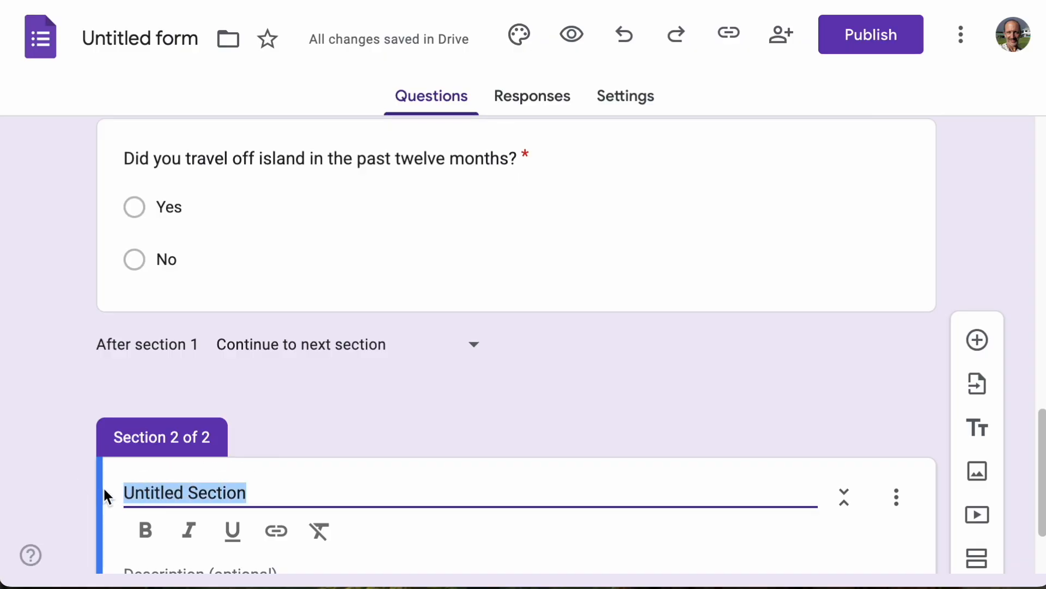
pyautogui.write('u')
pyautogui.press('BackSpace')
pyautogui.write('Num')
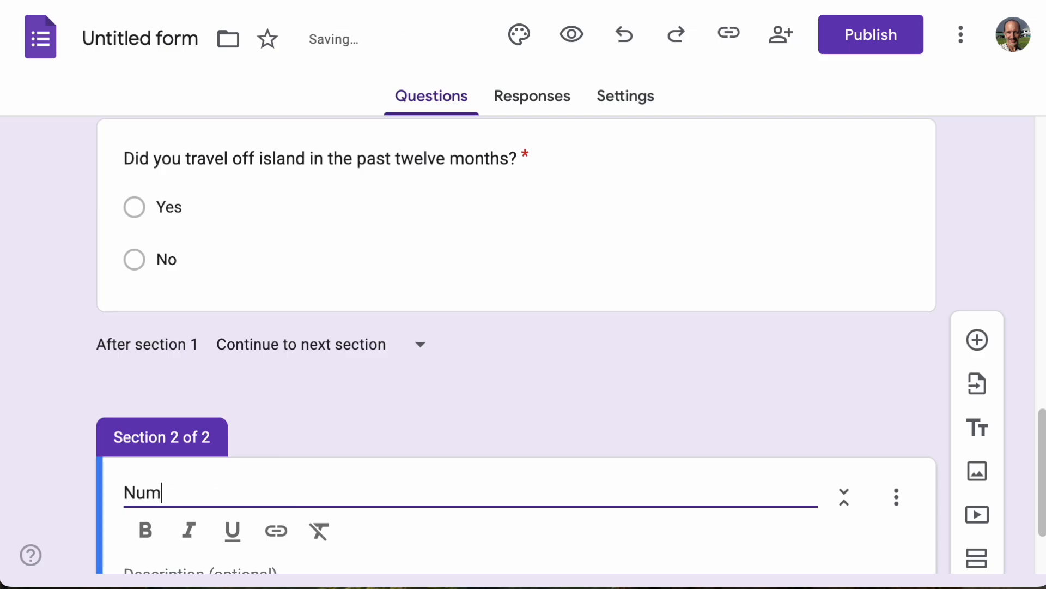
pyautogui.write('ber of off-island trips')
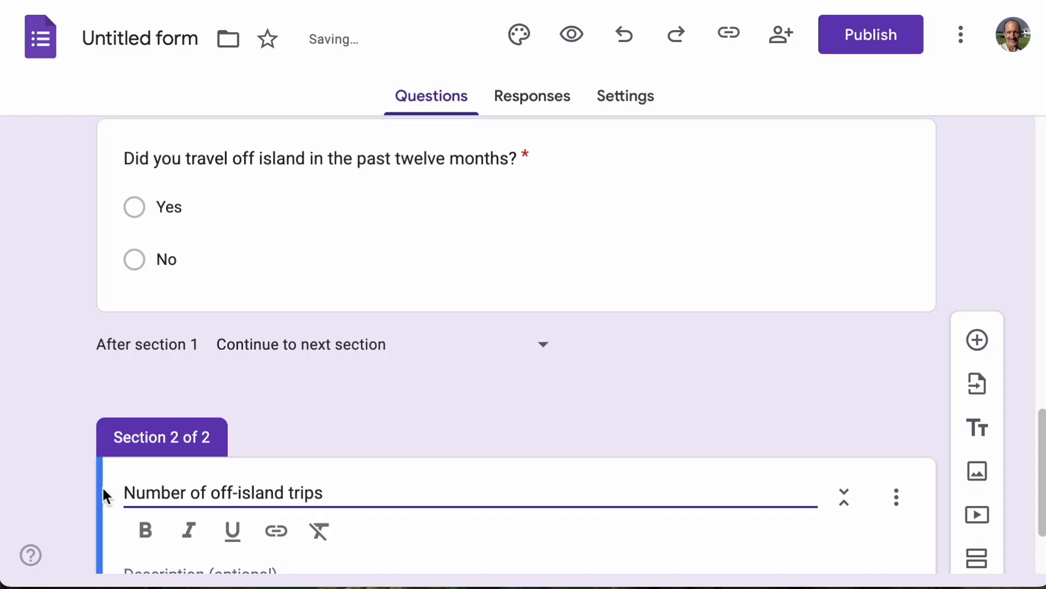
# Step: Add a question of type Short answer to the "Number of off-island trips" section
pyautogui.scroll(-3, 103, 488)
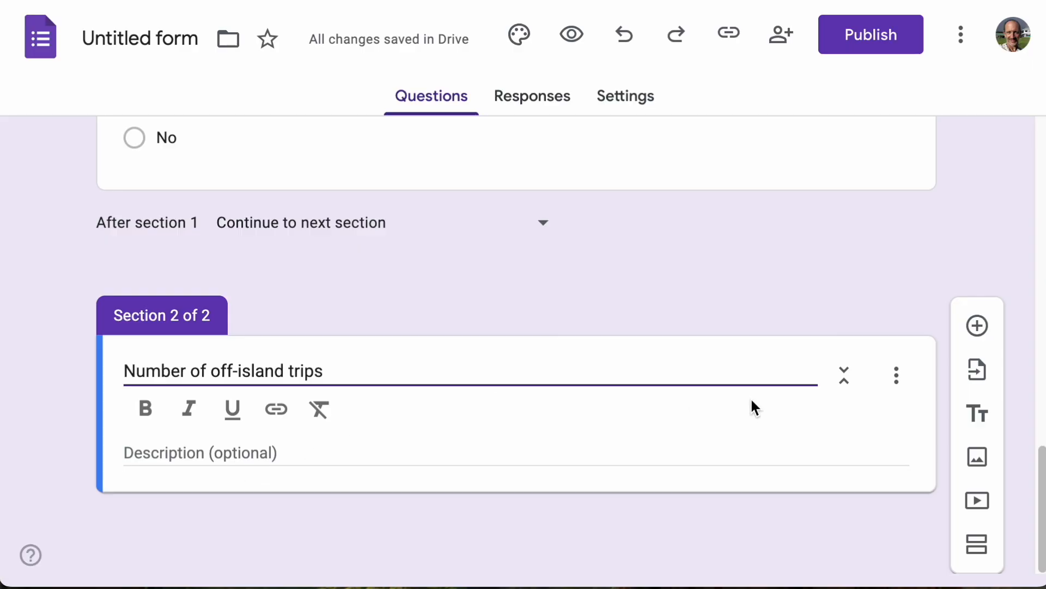
pyautogui.click(977, 328)
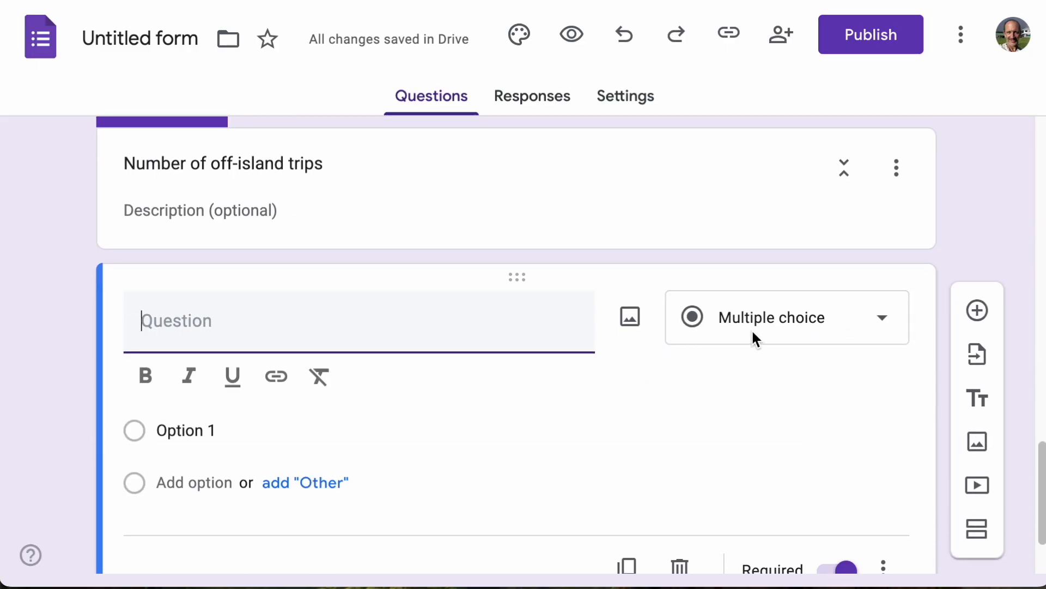
pyautogui.click(752, 332)
pyautogui.scroll(-3, 757, 330)
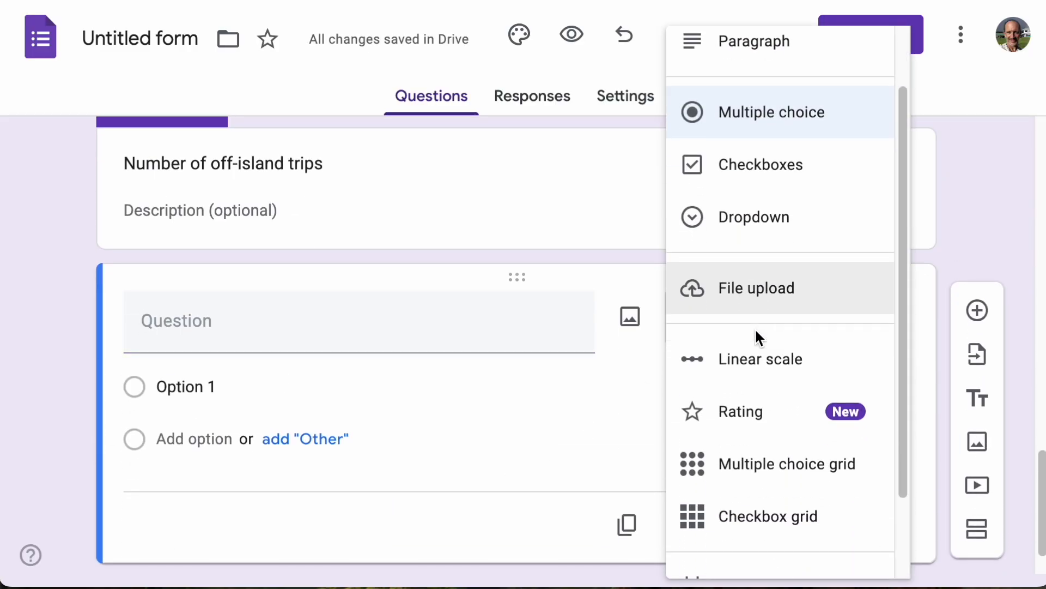
pyautogui.scroll(3, 755, 334)
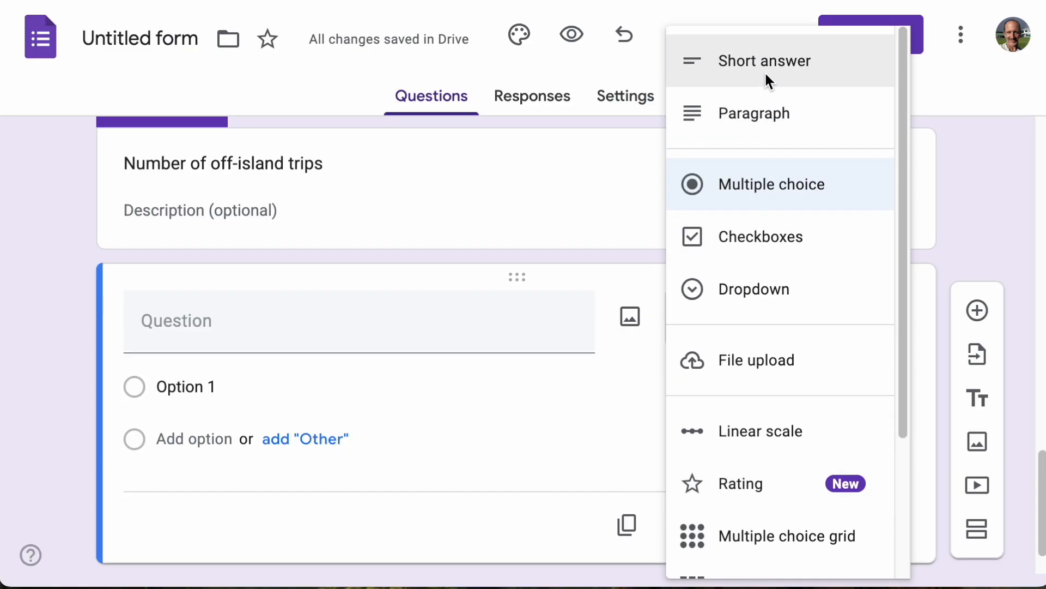
pyautogui.click(765, 70)
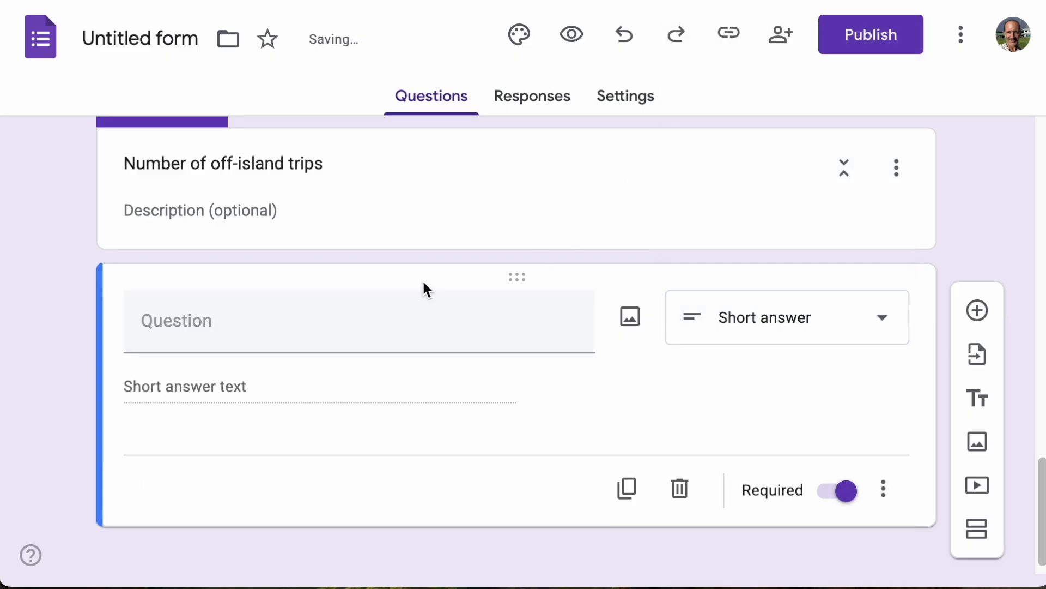
# Step: Enter "How many off-island trips did you take in the past twelve months?" as the short-answer question's text
pyautogui.click(315, 344)
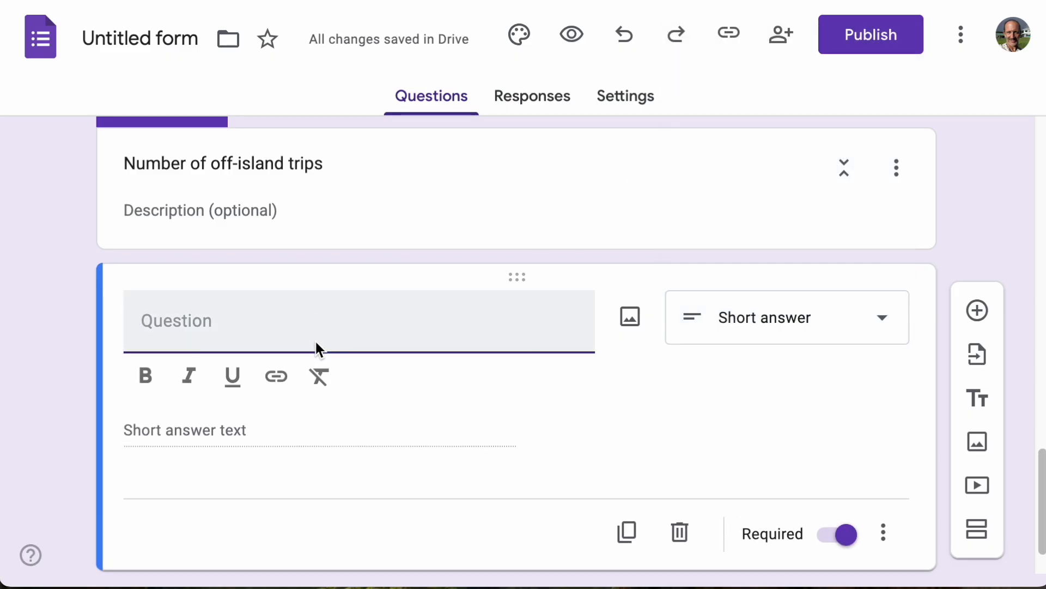
pyautogui.write('How many off')
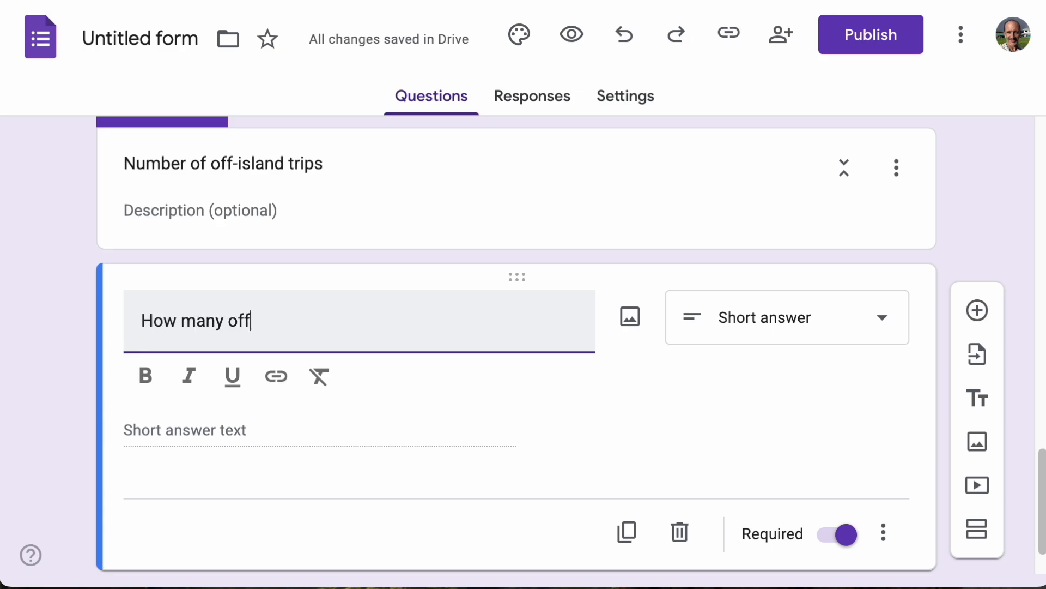
pyautogui.write('-islan')
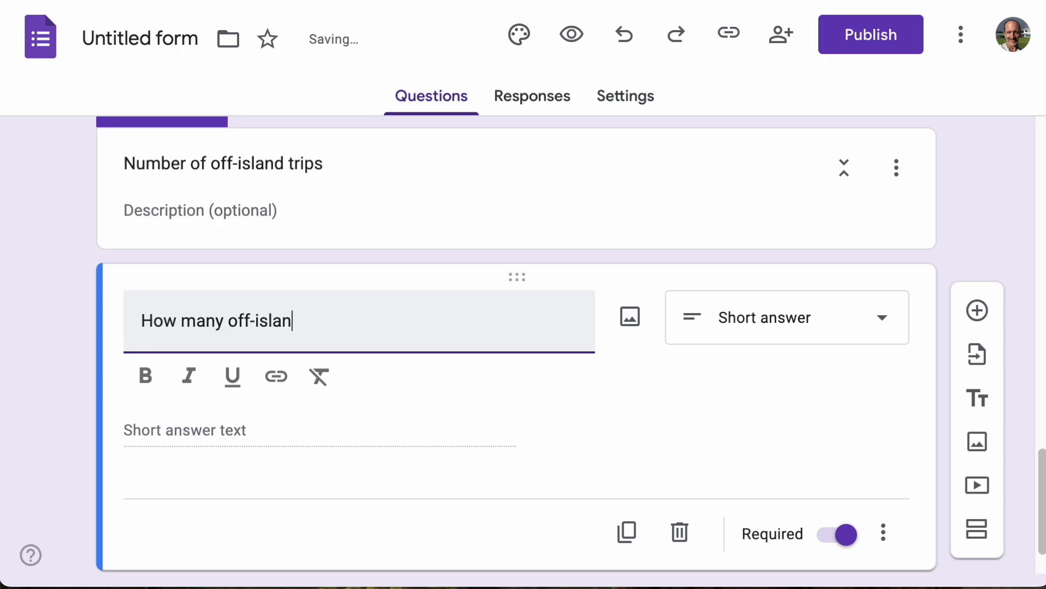
pyautogui.write('d trips did you taker in')
pyautogui.press('BackSpace')
pyautogui.press('BackSpace')
pyautogui.press('BackSpace')
pyautogui.press('BackSpace')
pyautogui.press('BackSpace')
pyautogui.write('in the past twel')
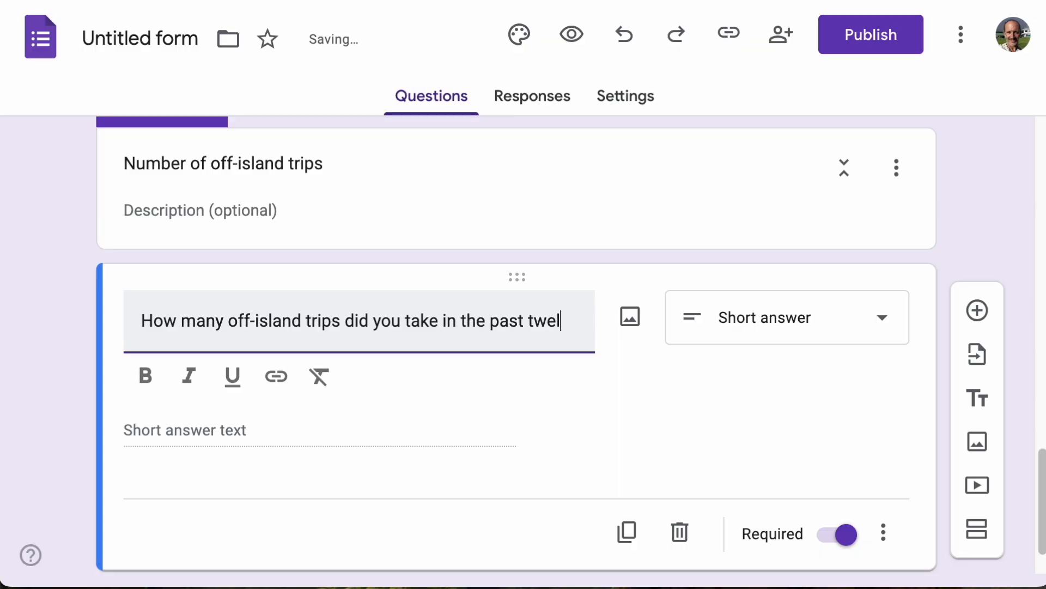
pyautogui.write('ve months?')
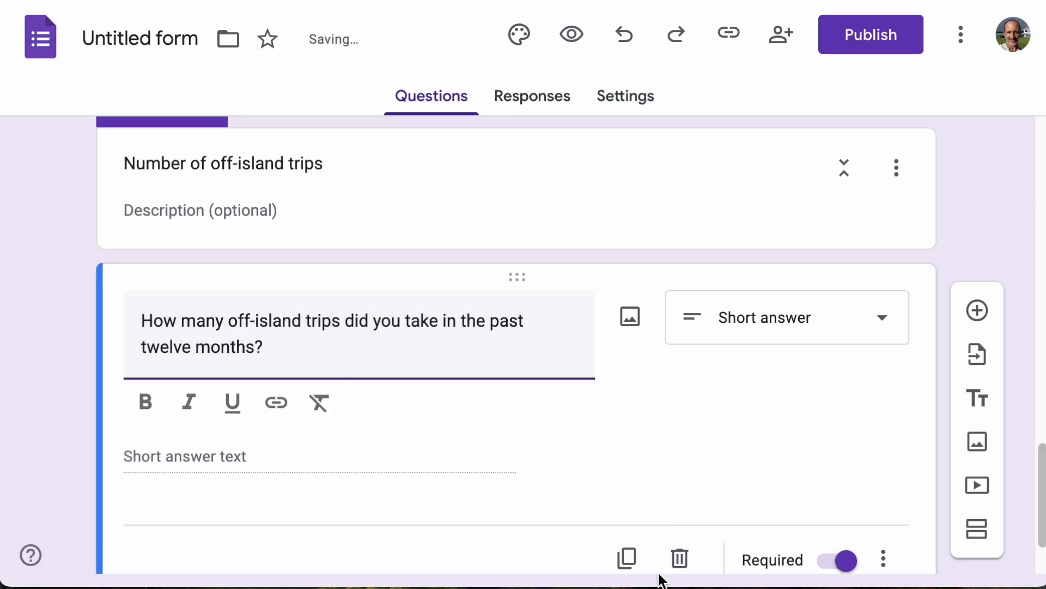
# Step: Add response validation to the trips question, with type Number and condition Is number
pyautogui.scroll(-1, 686, 383)
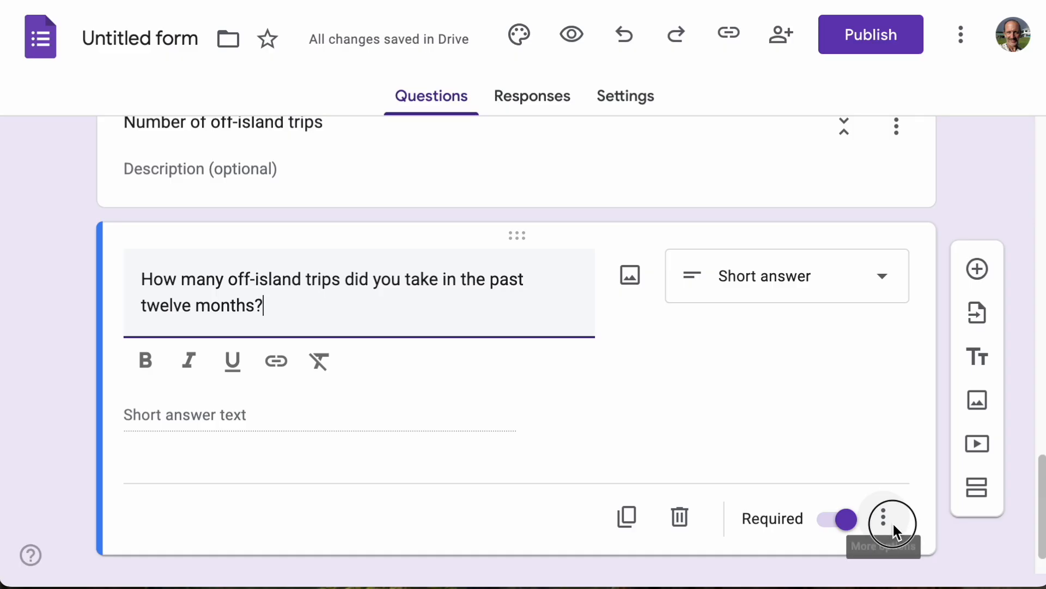
pyautogui.click(893, 523)
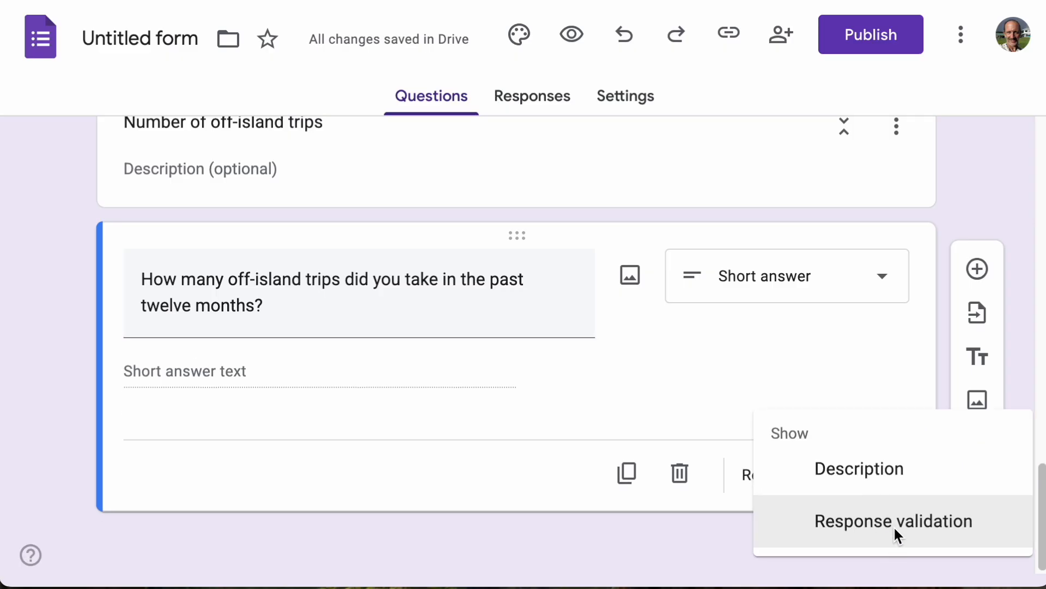
pyautogui.click(894, 523)
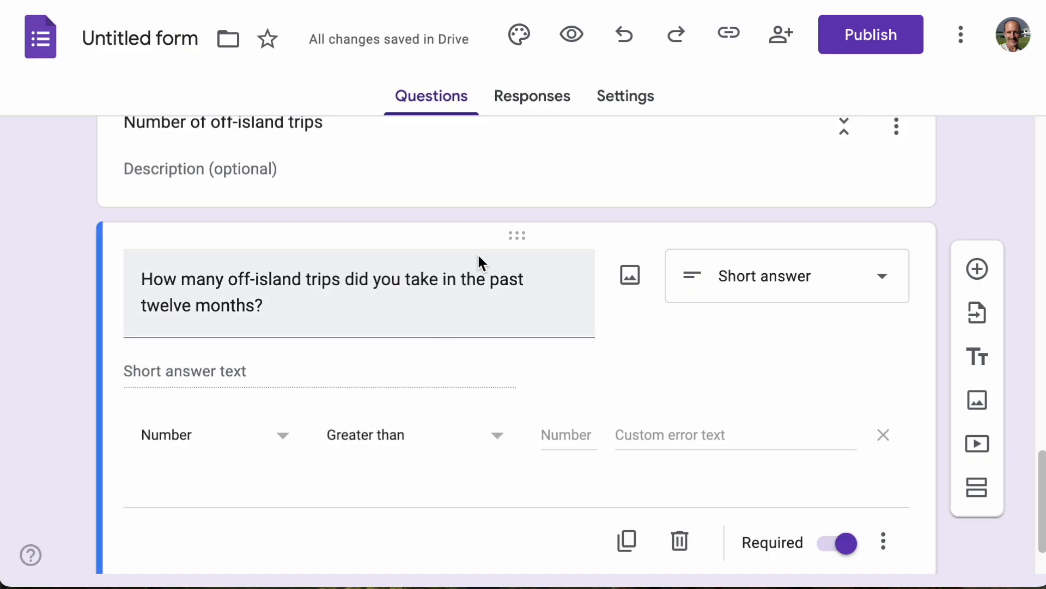
pyautogui.click(428, 438)
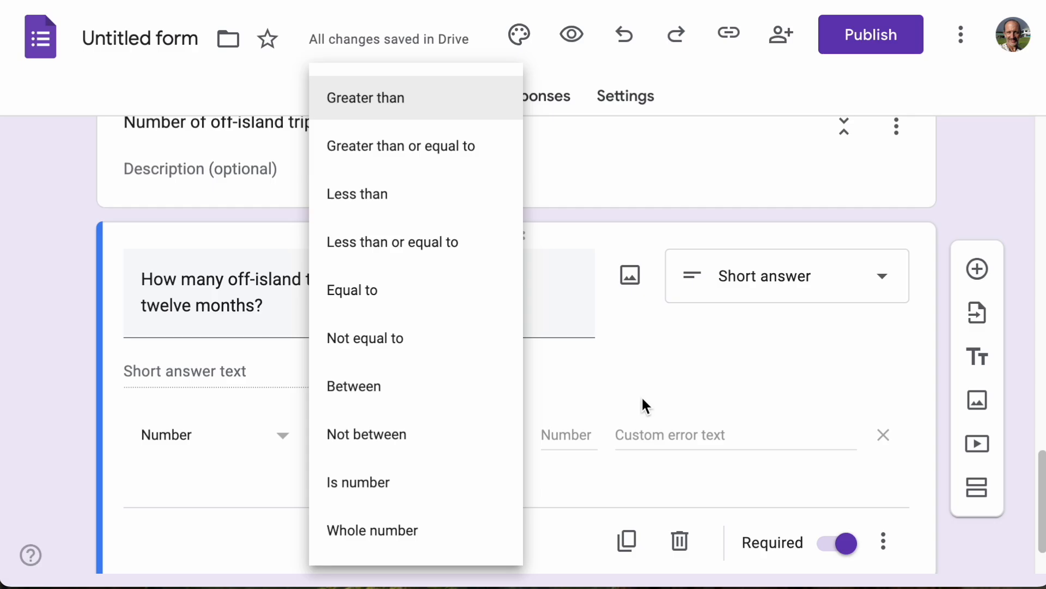
pyautogui.click(397, 491)
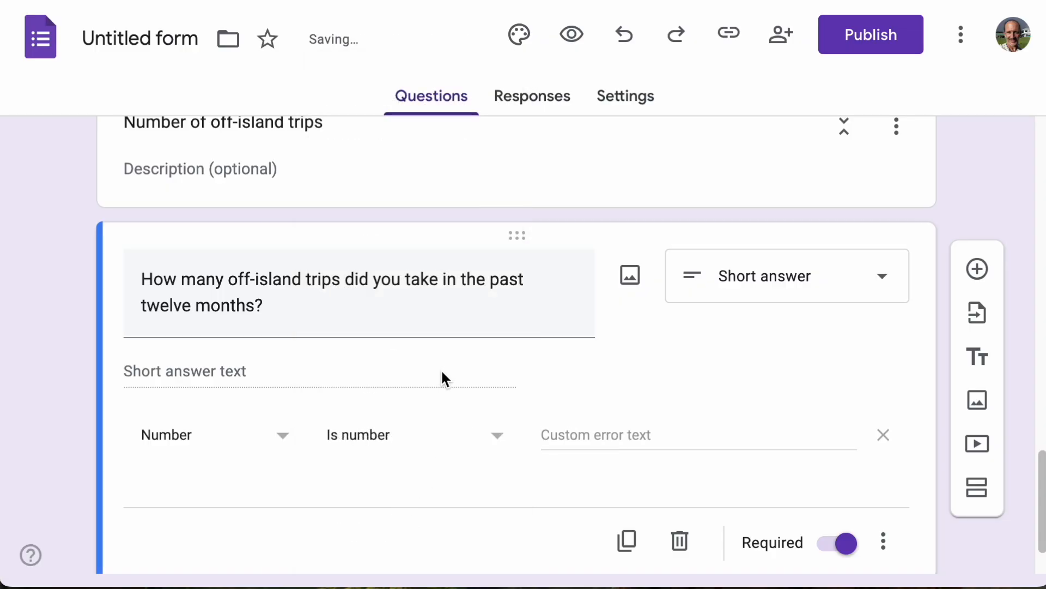
pyautogui.click(371, 437)
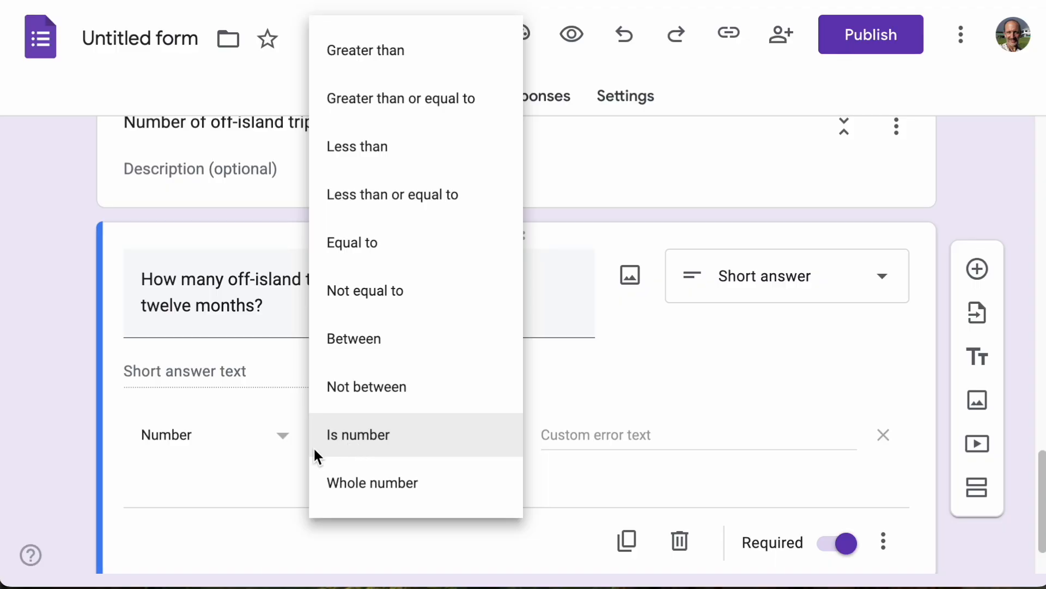
pyautogui.click(222, 435)
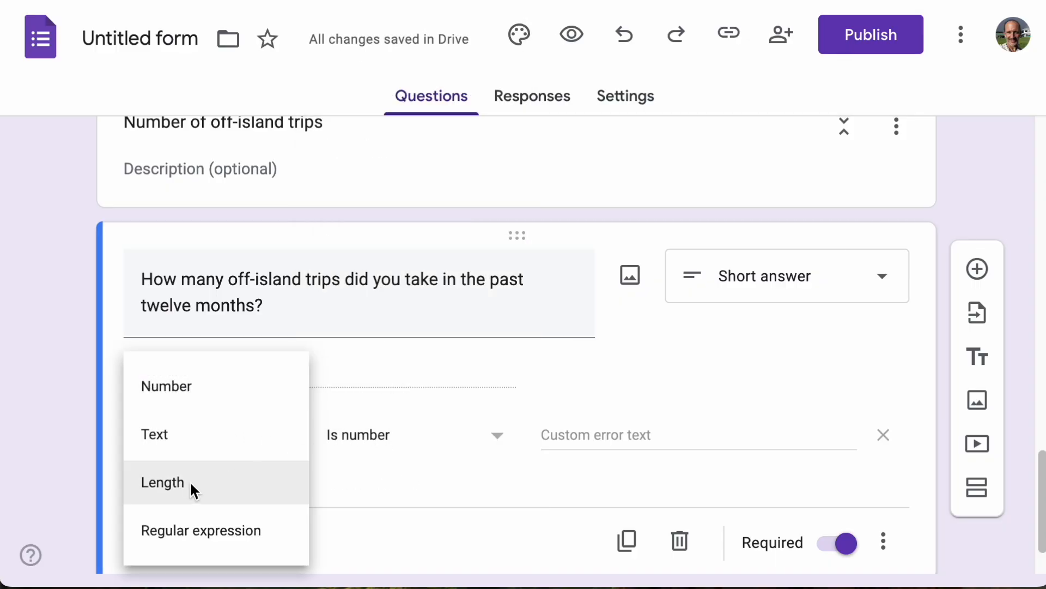
pyautogui.click(377, 427)
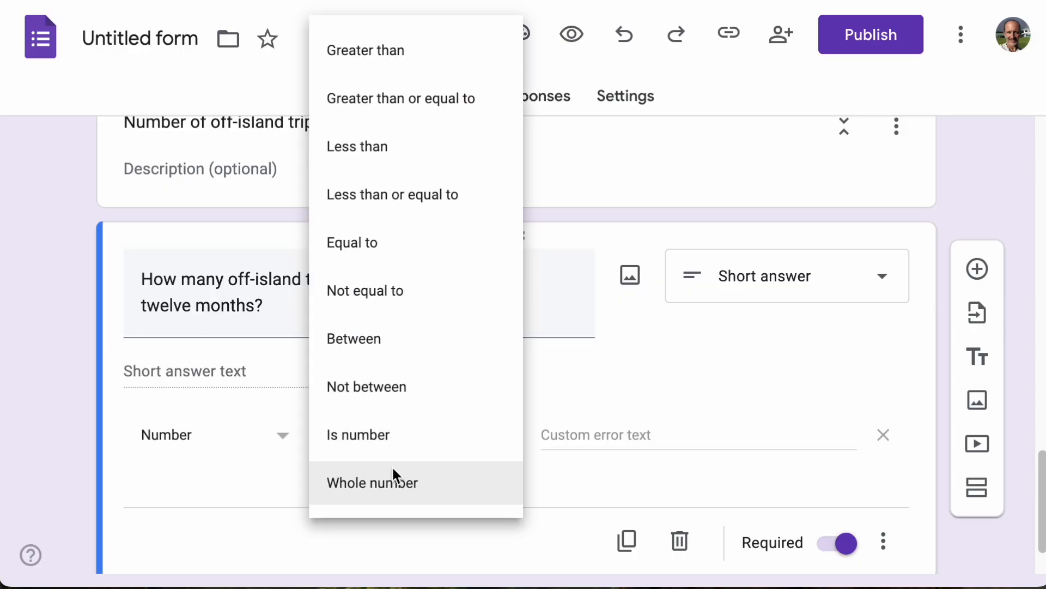
pyautogui.click(396, 441)
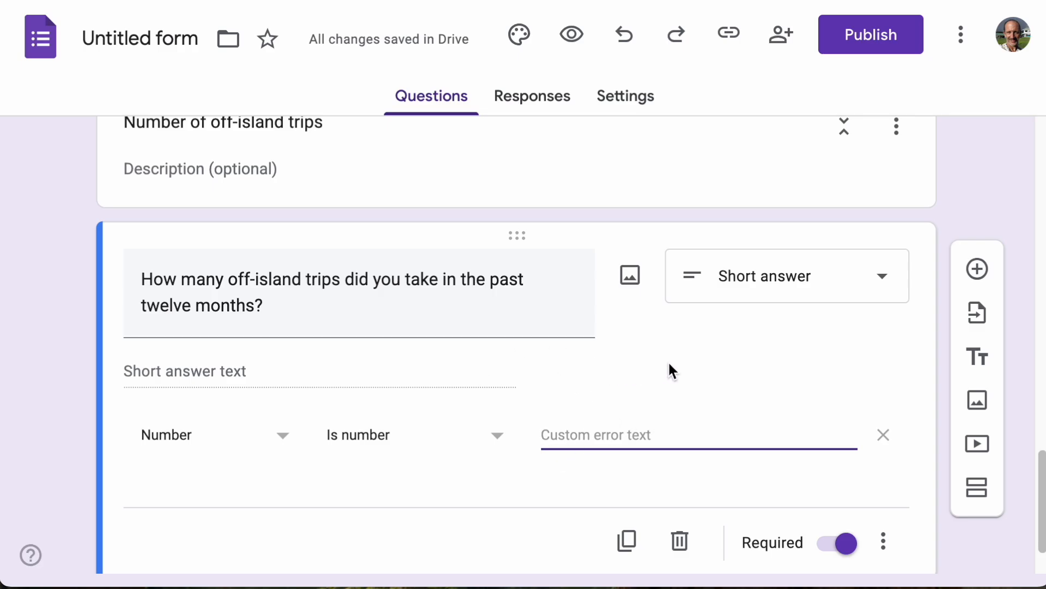
pyautogui.scroll(-2, 630, 456)
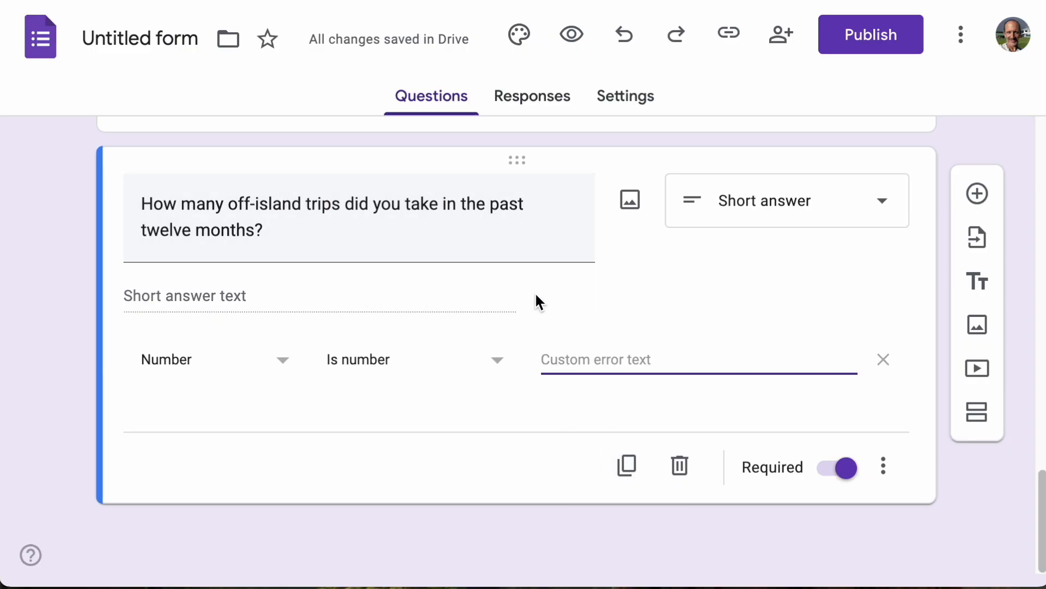
pyautogui.click(882, 472)
pyautogui.click(907, 293)
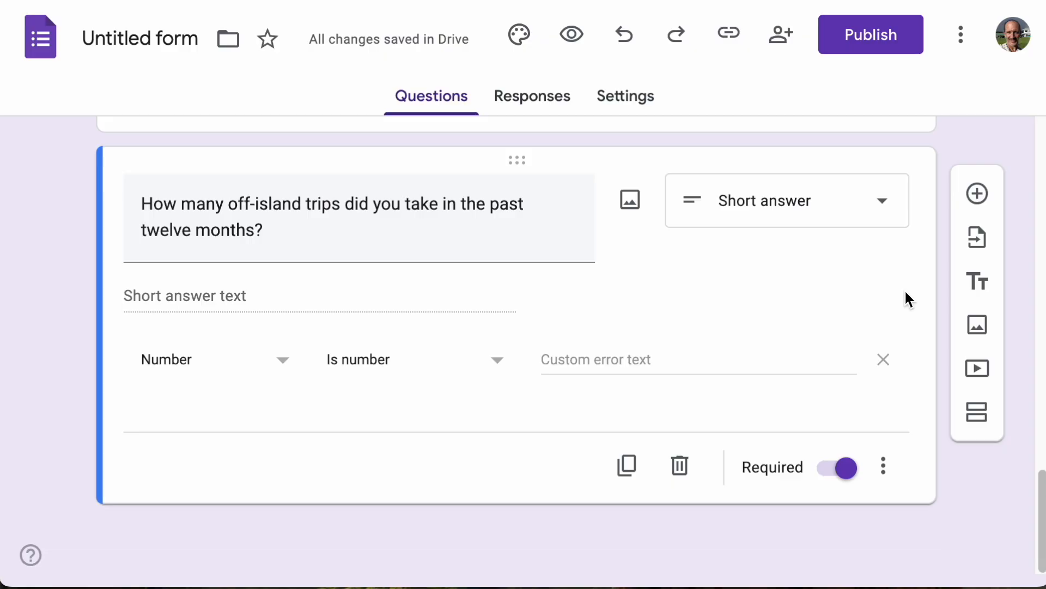
# Step: Add a third section after the trips question and title it "Future of tourism"
pyautogui.click(980, 418)
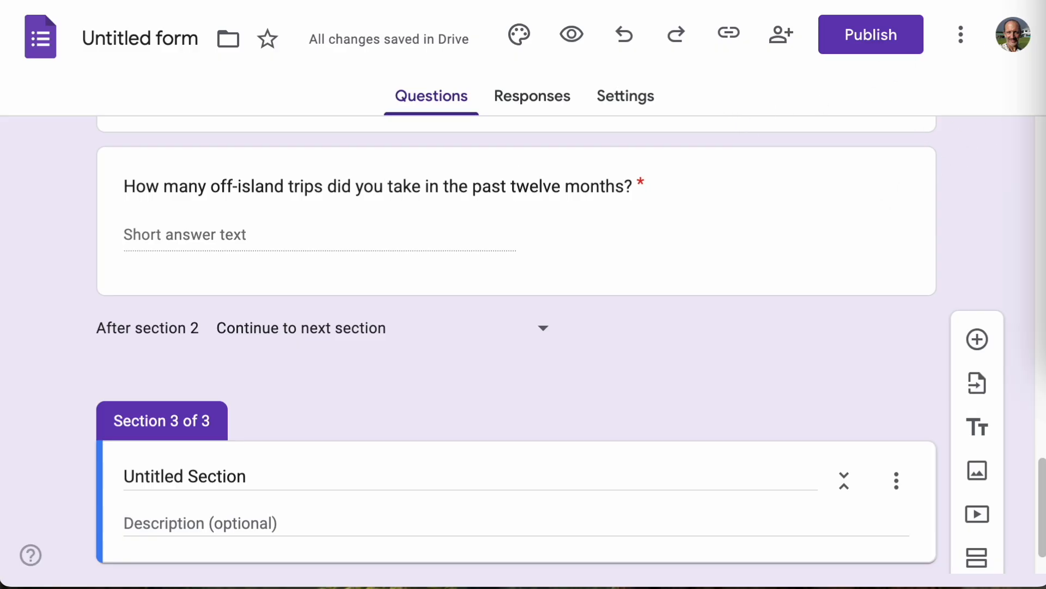
pyautogui.click(332, 487)
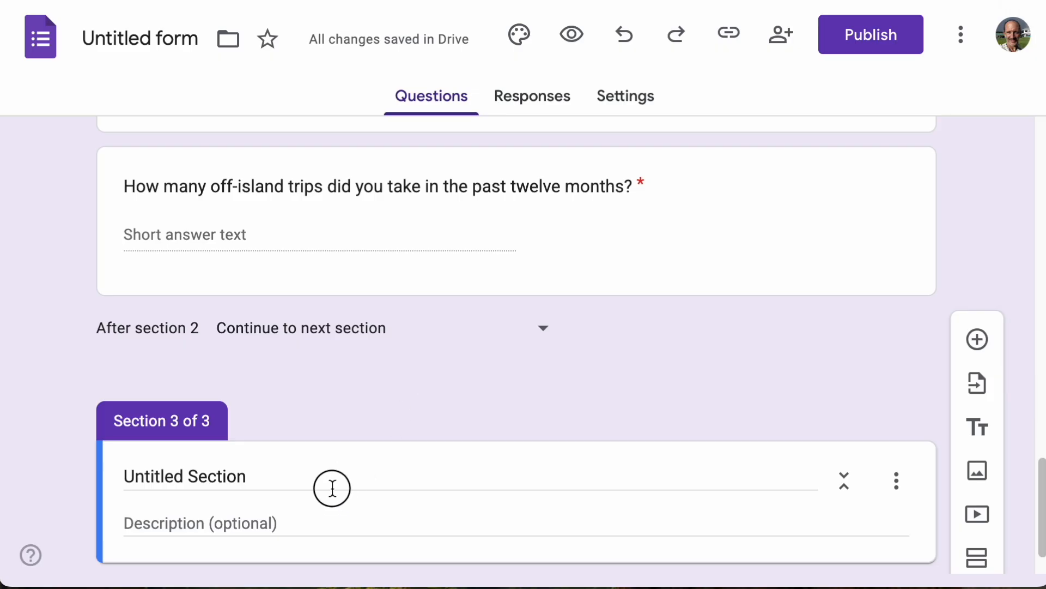
pyautogui.moveTo(333, 483); pyautogui.dragTo(131, 480)
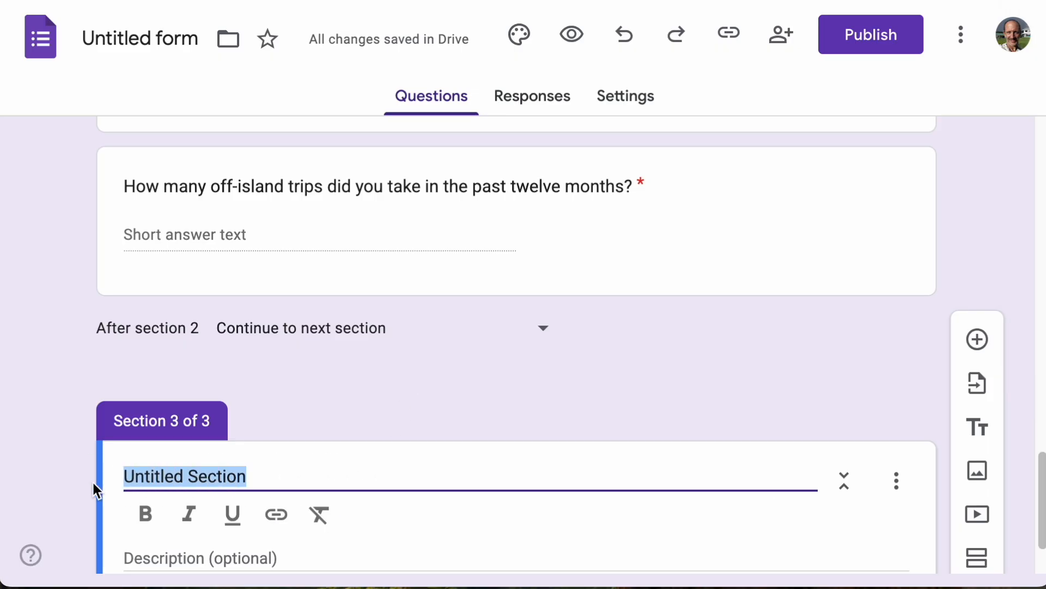
pyautogui.write('Future of tourism')
# Step: Add a Multiple choice grid question reading "The future of tourism in the FSM should be..." to the "Future of tourism" section
pyautogui.scroll(-2, 404, 463)
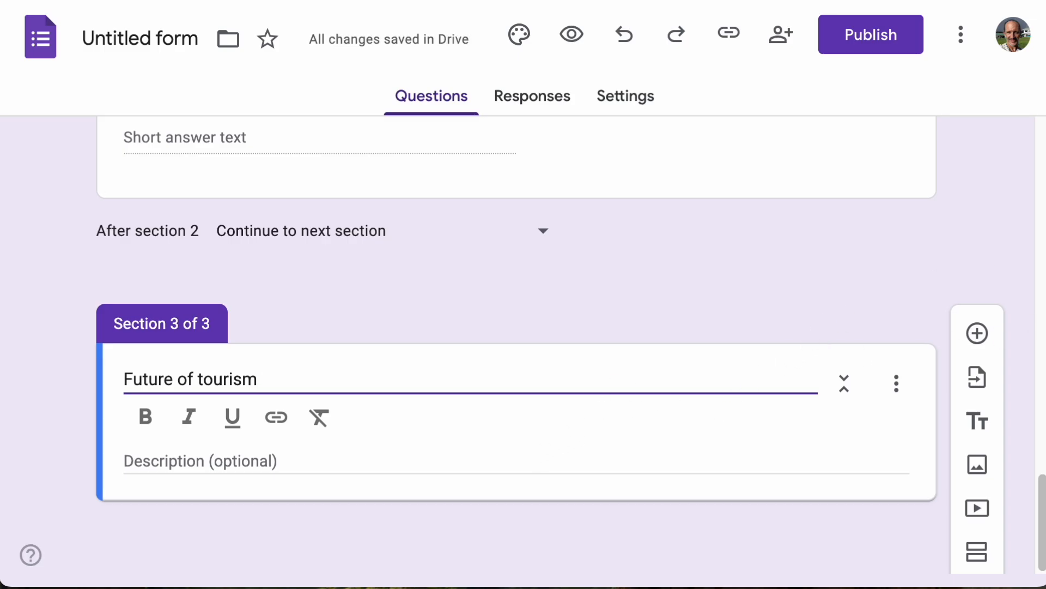
pyautogui.click(977, 333)
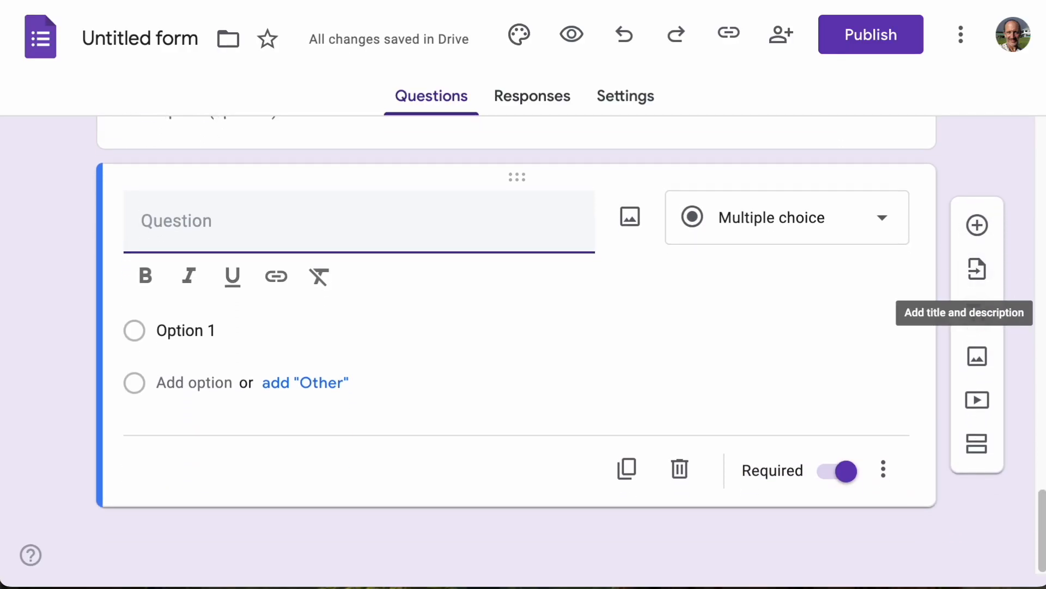
pyautogui.click(834, 210)
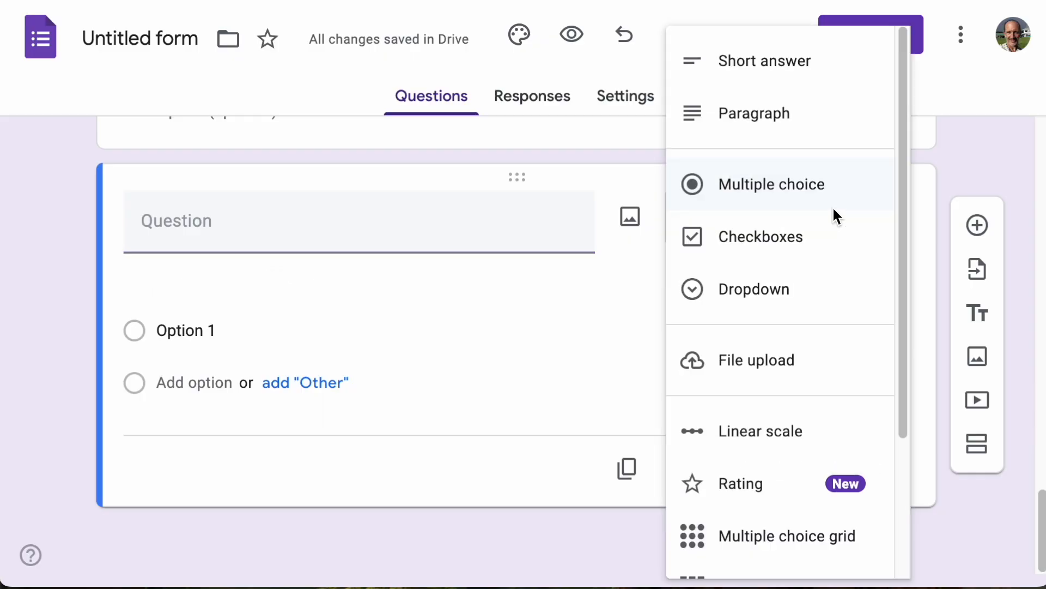
pyautogui.click(767, 533)
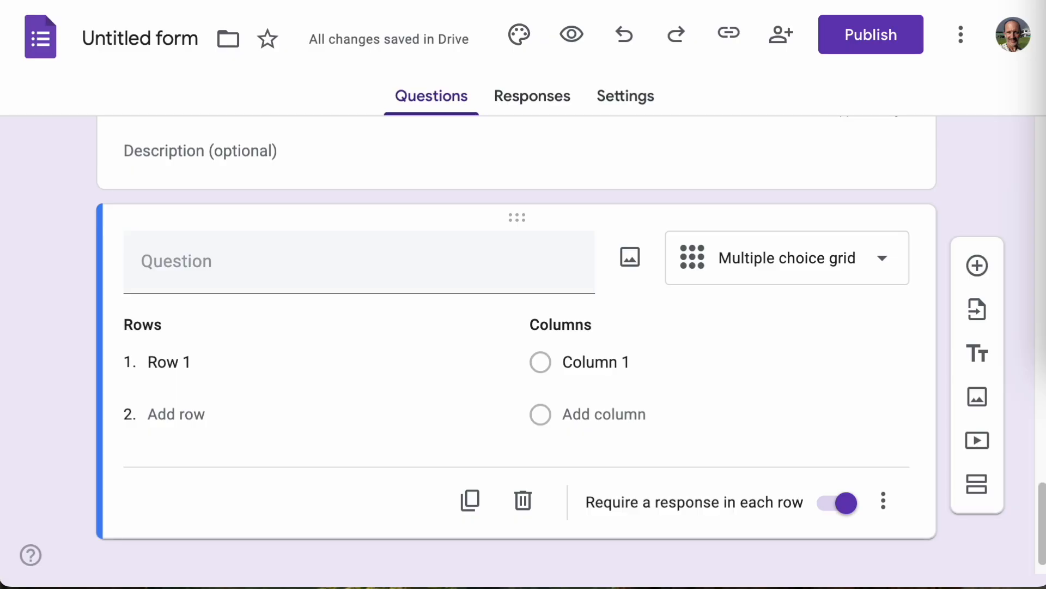
pyautogui.click(296, 274)
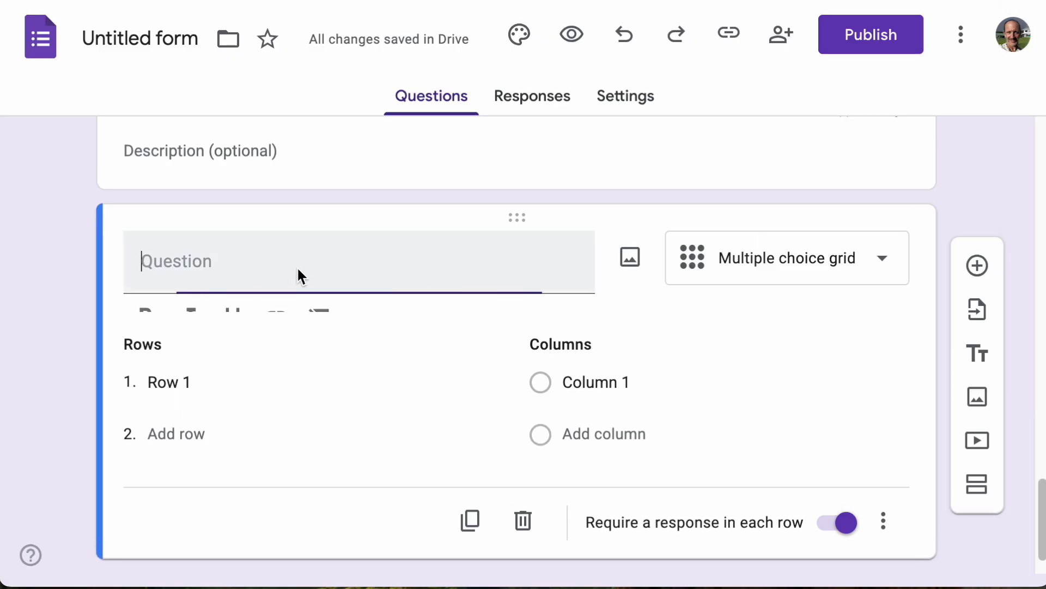
pyautogui.write('The future of tourism in the FSM should be...')
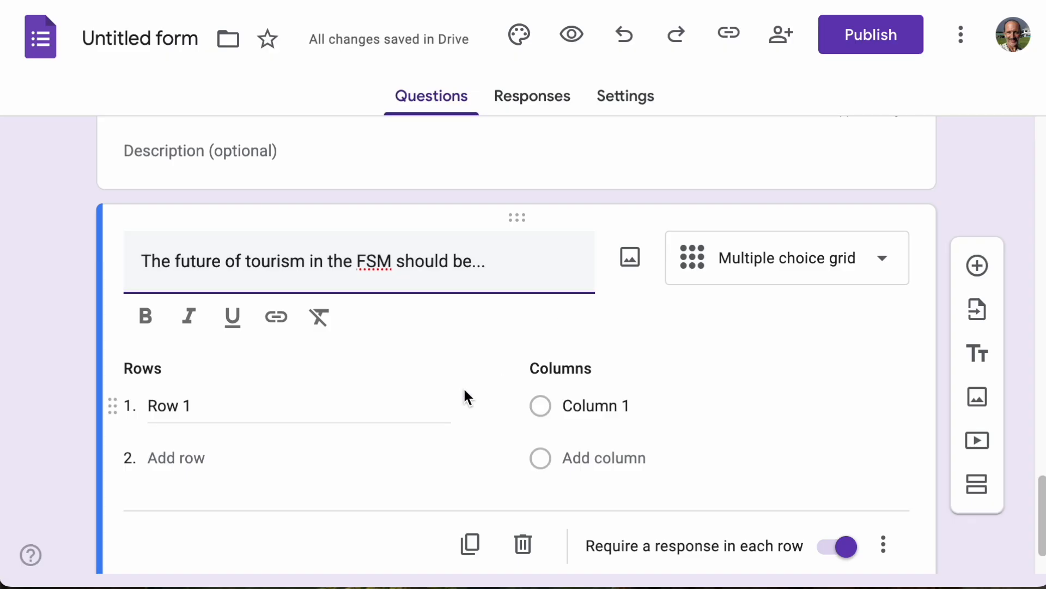
# Step: Paste the copied list as four grid rows, from "Small scale ecotourism" and "Large casino and golf resorts" to "Cultural immersion tourism built around home stays with local families"
pyautogui.press('super+Tab')
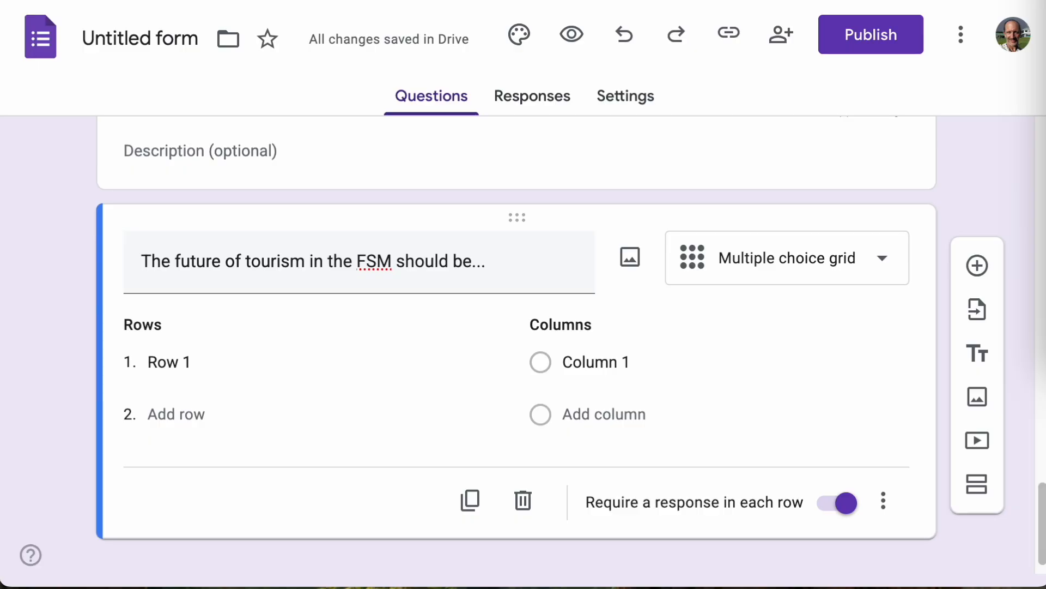
pyautogui.click(165, 365)
pyautogui.click(218, 408)
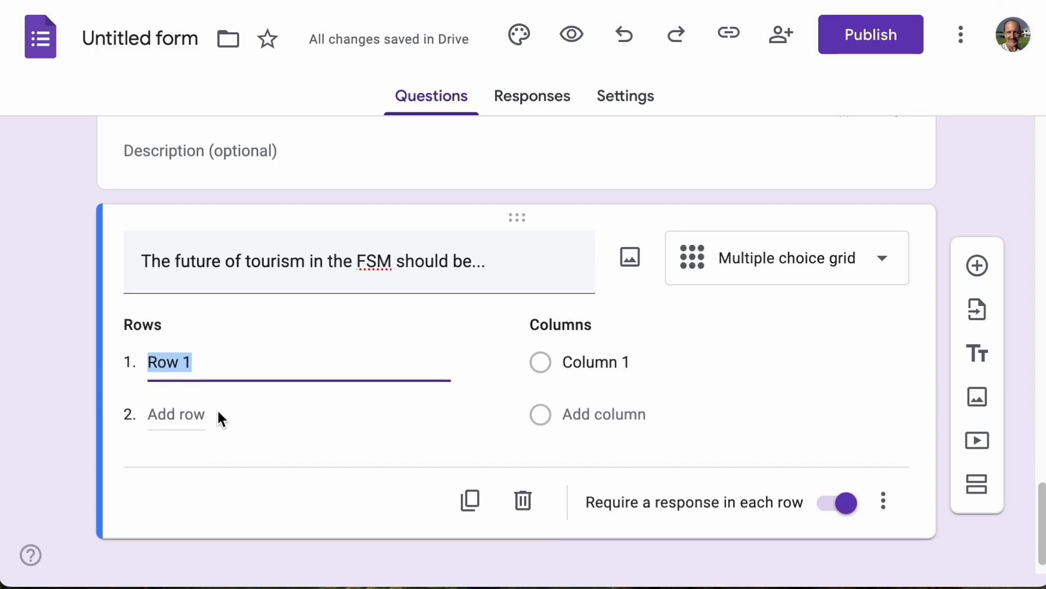
pyautogui.hotkey('ctrl', 'v')
pyautogui.scroll(-1, 390, 375)
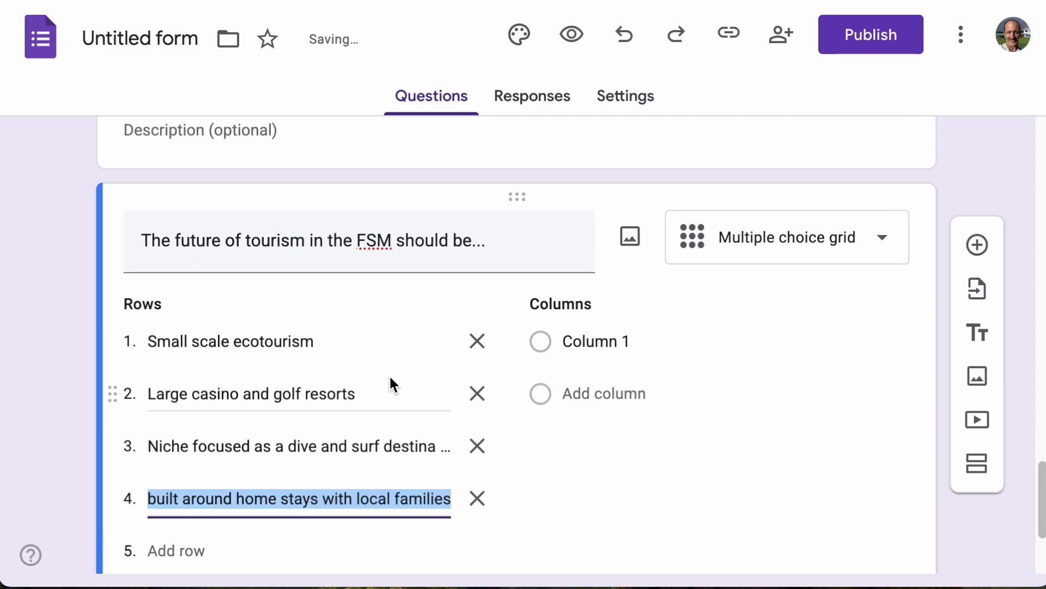
# Step: Read through the fourth grid row's full text back to its beginning
pyautogui.click(226, 459)
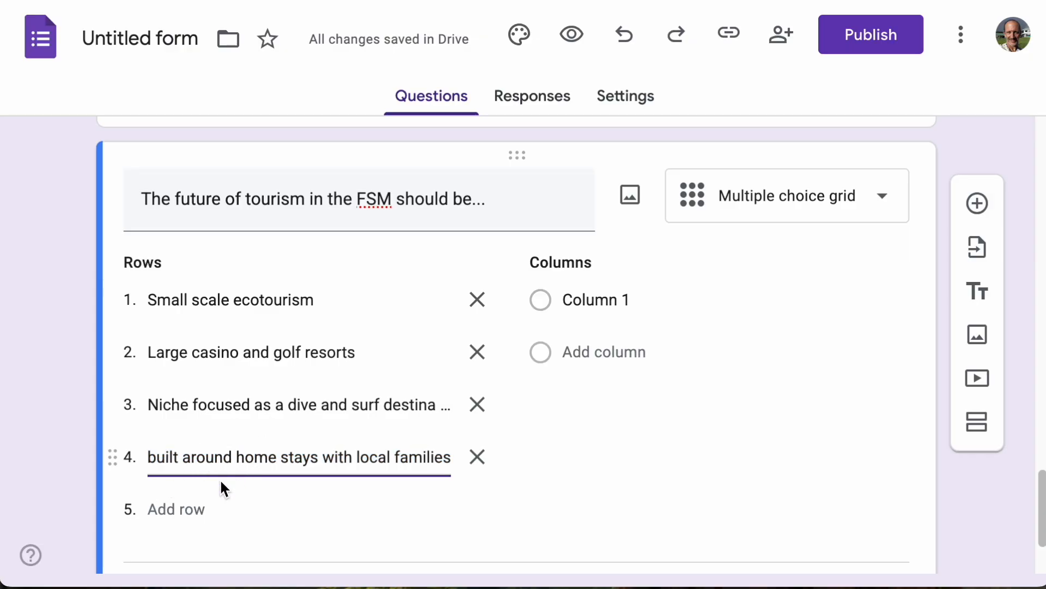
pyautogui.click(174, 468)
pyautogui.press('Left')
pyautogui.press('Left')
pyautogui.press('Left')
pyautogui.press('Left')
pyautogui.press('Left')
pyautogui.press('Left')
pyautogui.press('Left')
pyautogui.press('Left')
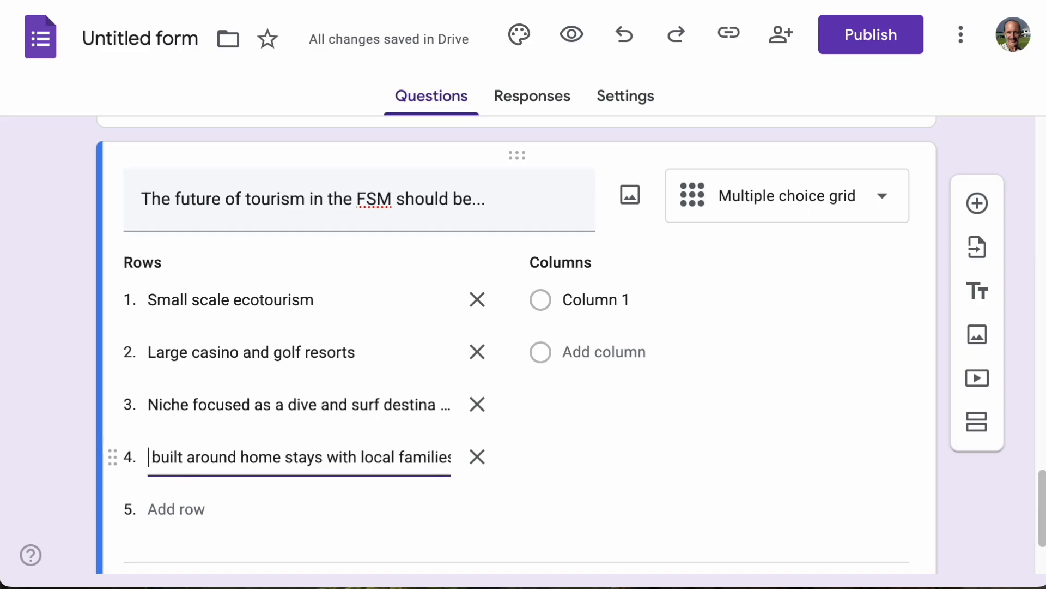
pyautogui.press('Left')
pyautogui.press('Left')
pyautogui.press('Left')
pyautogui.press('Left')
pyautogui.press('Left')
pyautogui.press('Left')
pyautogui.press('Left')
pyautogui.press('Left')
pyautogui.press('Left')
pyautogui.press('Left')
pyautogui.press('Left')
pyautogui.press('Left')
pyautogui.press('Left')
pyautogui.press('Left')
pyautogui.press('Left')
pyautogui.press('Left')
pyautogui.press('Left')
pyautogui.press('Left')
pyautogui.press('Left')
pyautogui.press('Left')
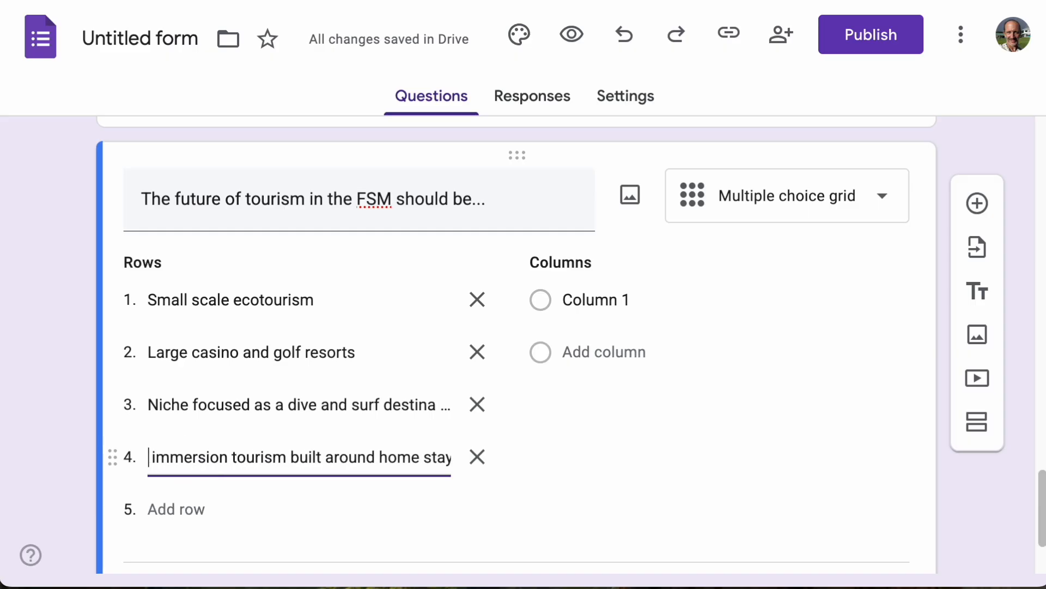
pyautogui.press('Left')
pyautogui.press('Left')
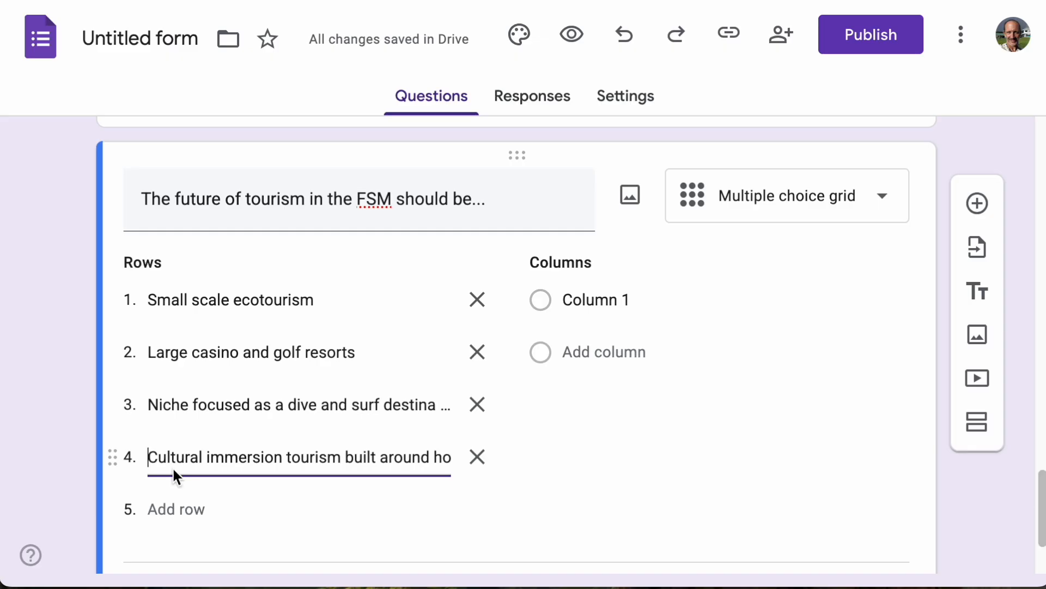
# Step: Fill the grid's columns with Strongly agree, Agree, Disagree and Strongly Disagree
pyautogui.click(605, 294)
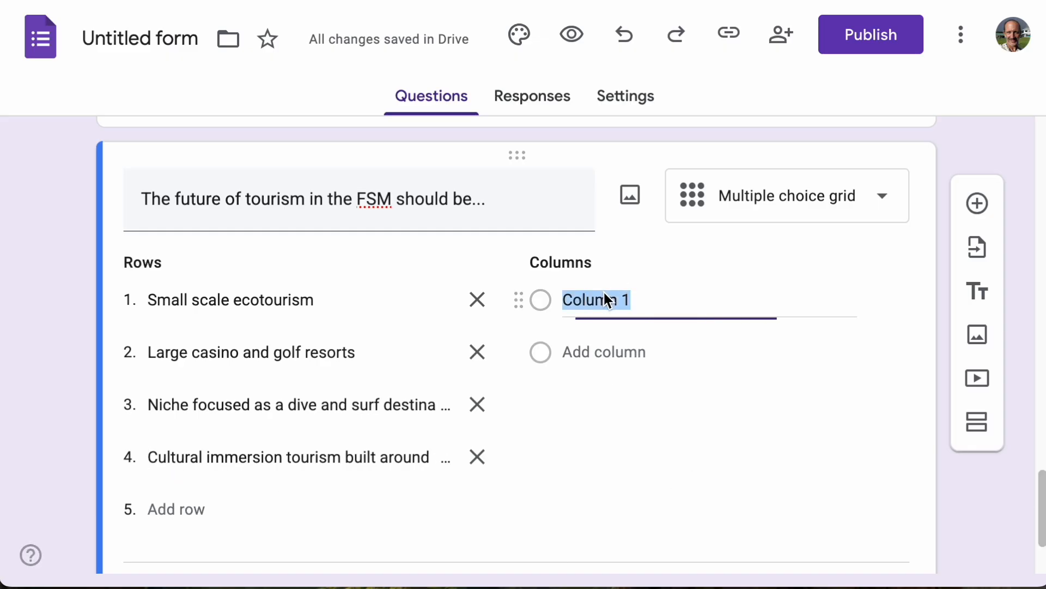
pyautogui.click(1045, 245)
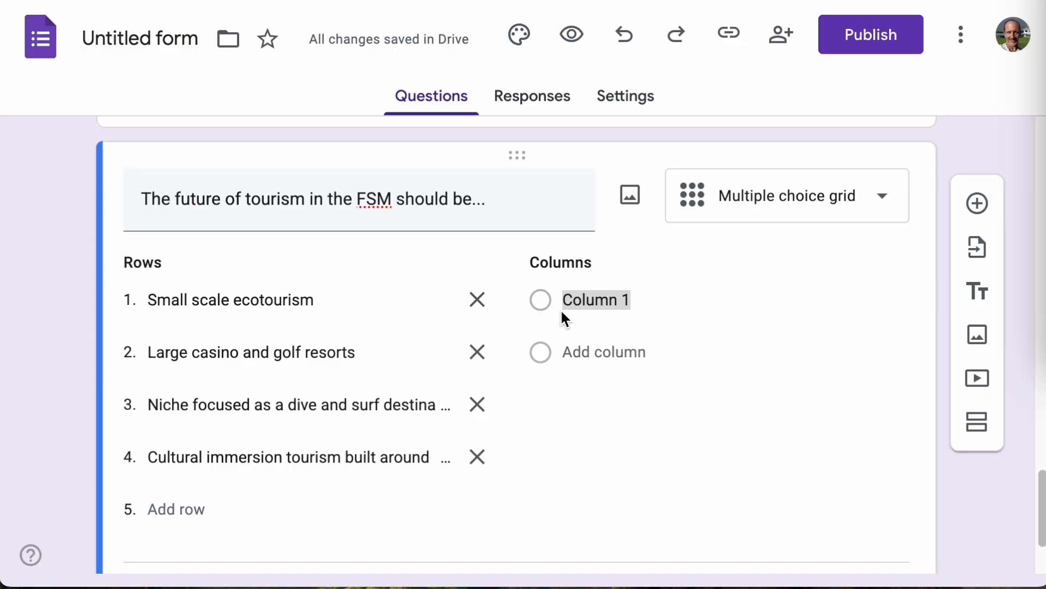
pyautogui.click(597, 304)
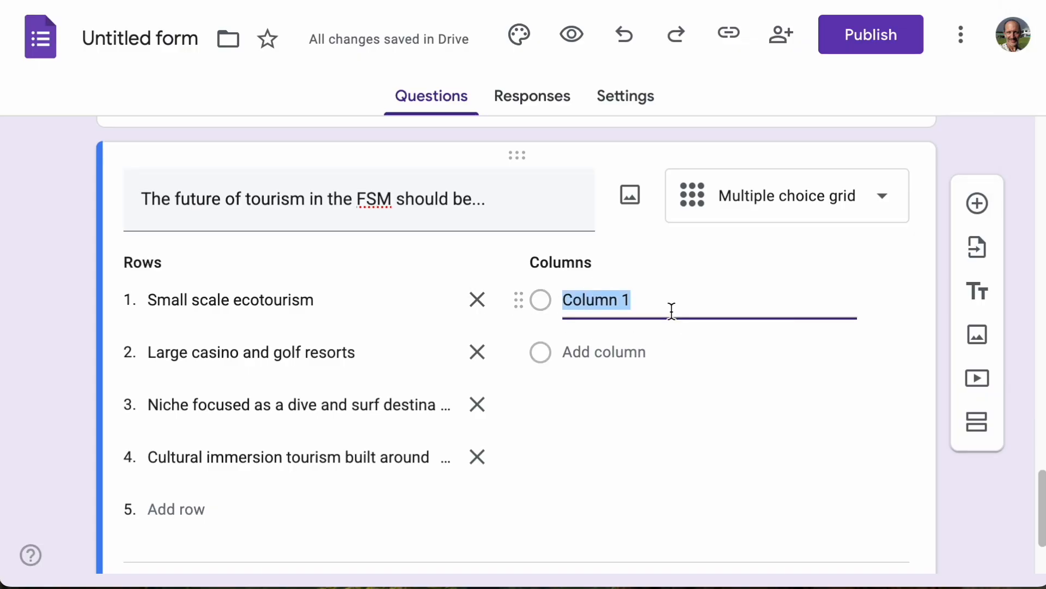
pyautogui.write('Strongly agree Agree Disagree Strongly Disagree')
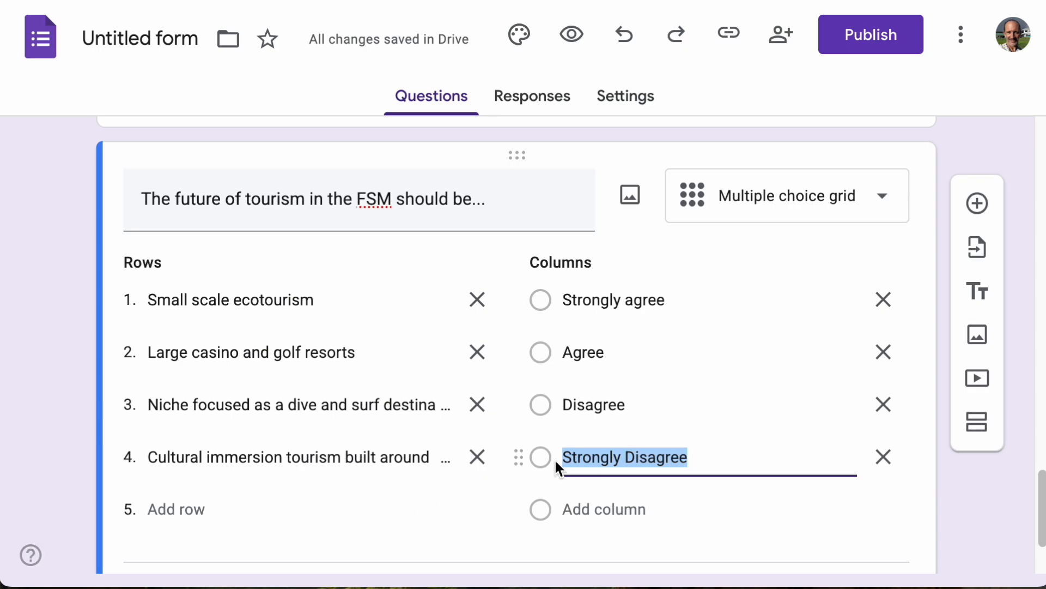
pyautogui.scroll(-1, 307, 396)
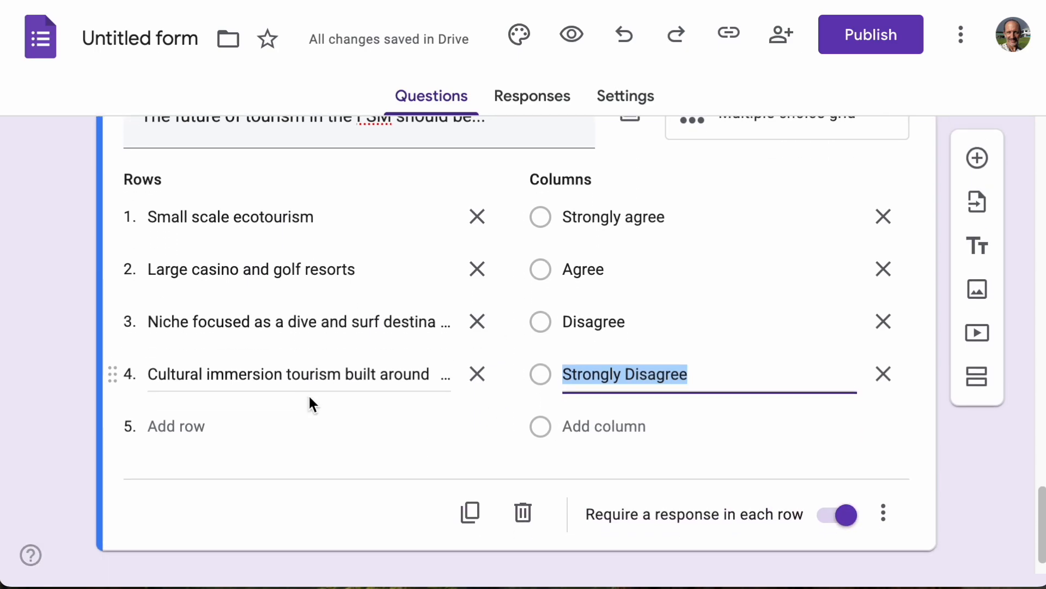
# Step: For the off-island travel question, route Yes to section 2 (Number of off-island trips) and No to section 3 (Future of tourism)
pyautogui.scroll(4, 309, 396)
pyautogui.scroll(14, 309, 397)
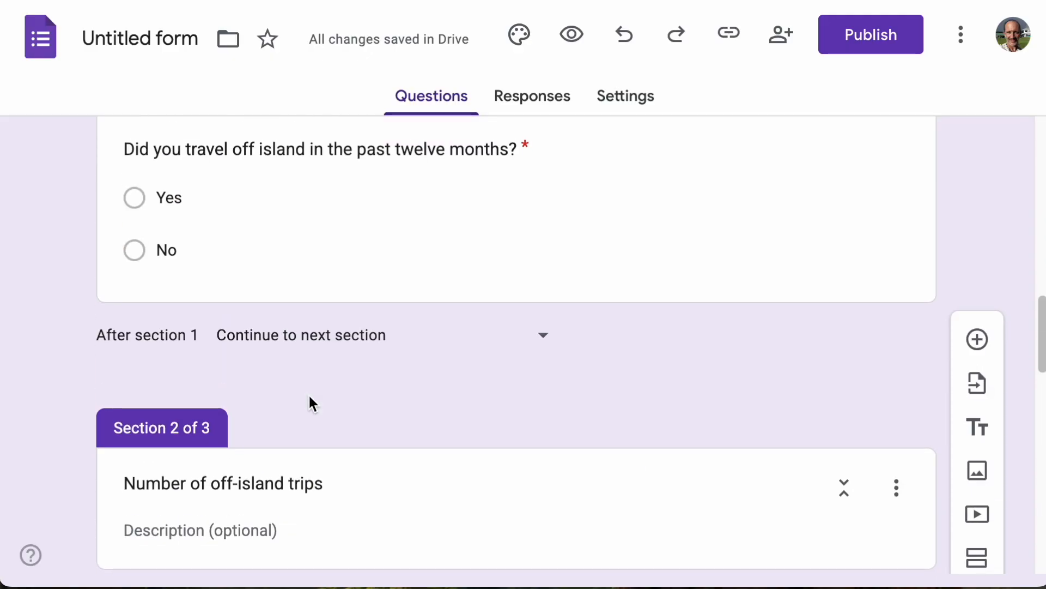
pyautogui.click(392, 247)
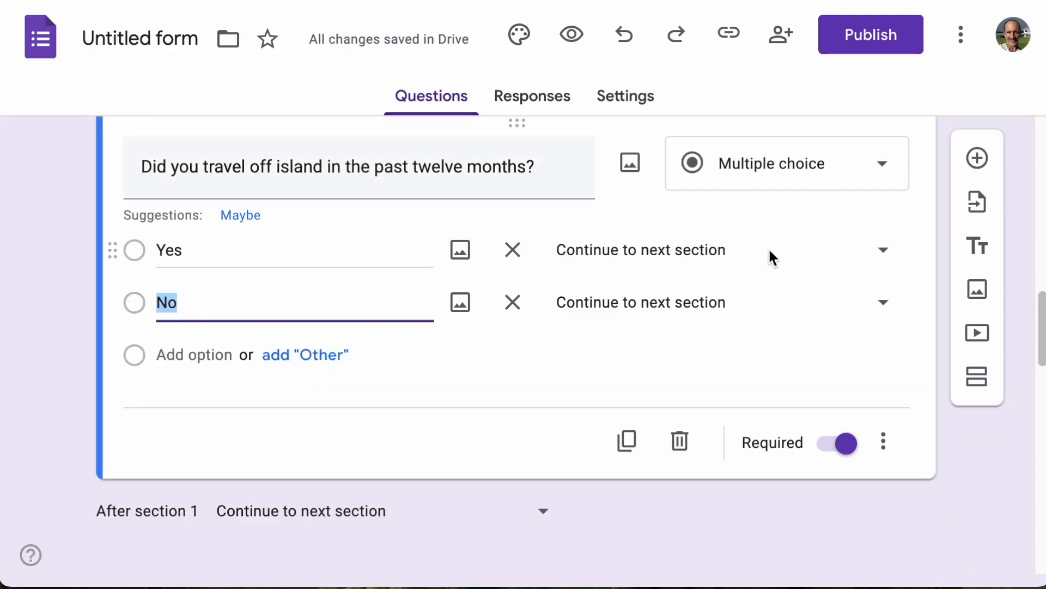
pyautogui.click(884, 250)
pyautogui.click(813, 355)
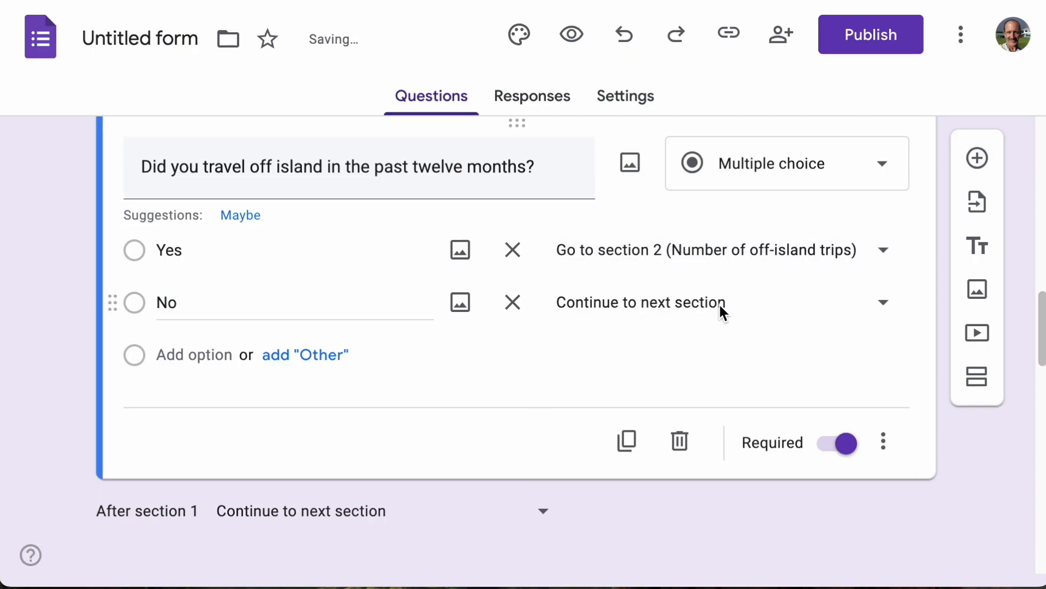
pyautogui.click(720, 312)
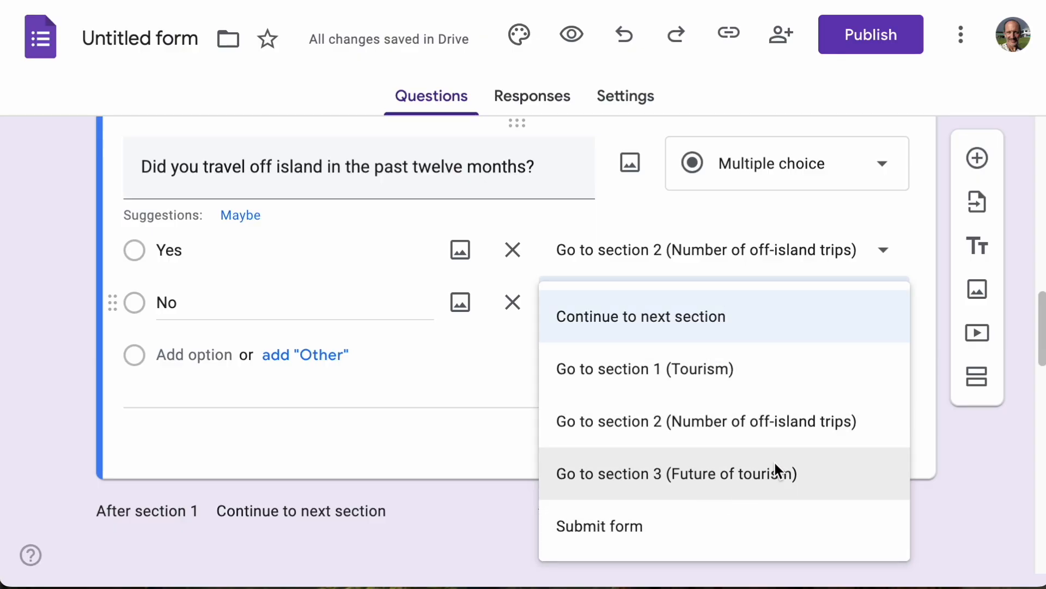
pyautogui.click(774, 482)
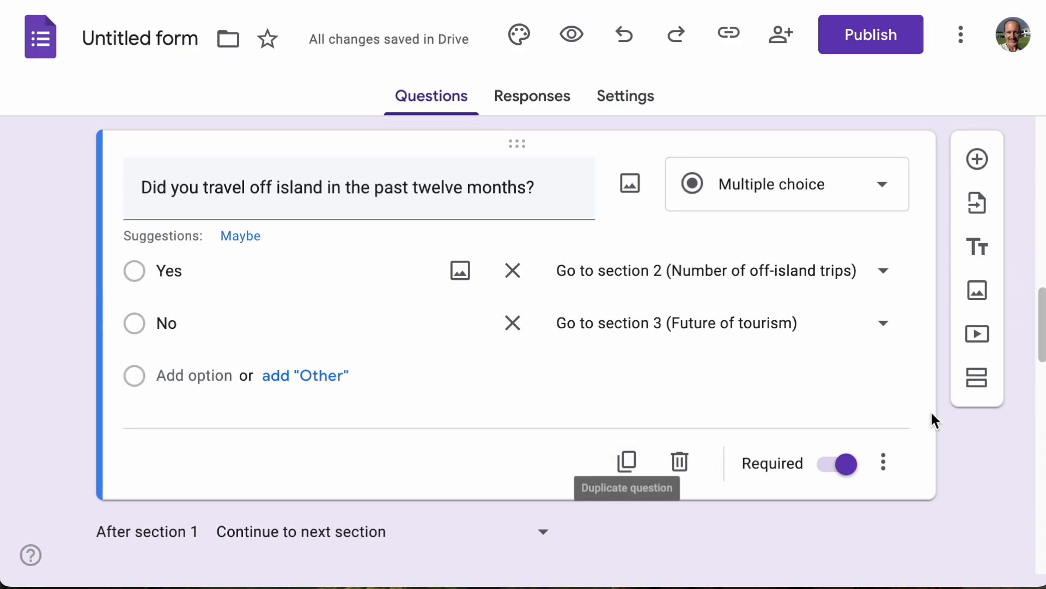
# Step: Check the travel question's answer-based section setting and review the flow through sections 2 and 3 to the end of the form
pyautogui.click(885, 464)
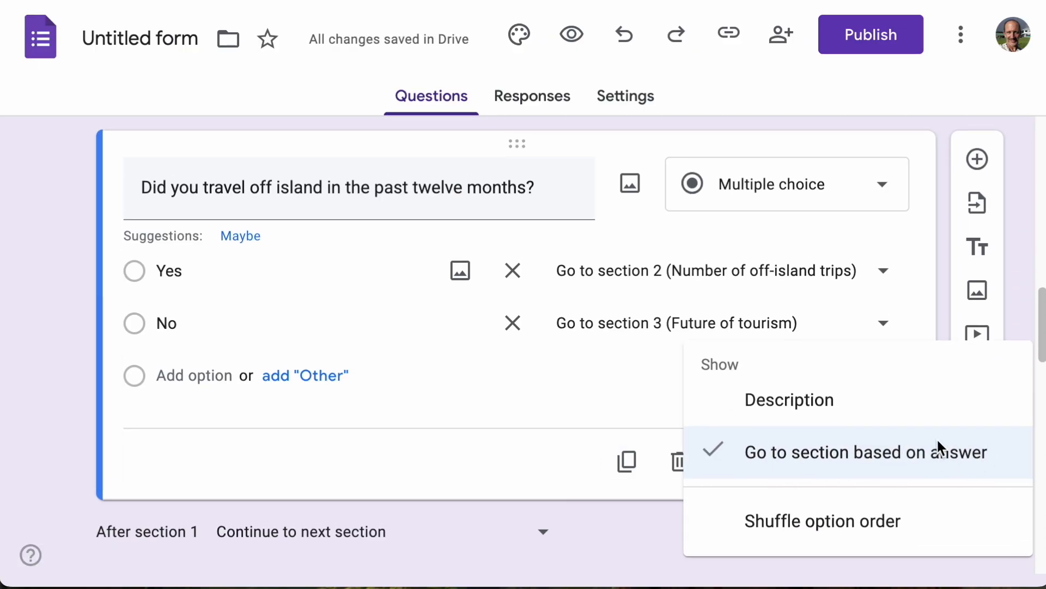
pyautogui.click(371, 445)
pyautogui.scroll(-1, 482, 424)
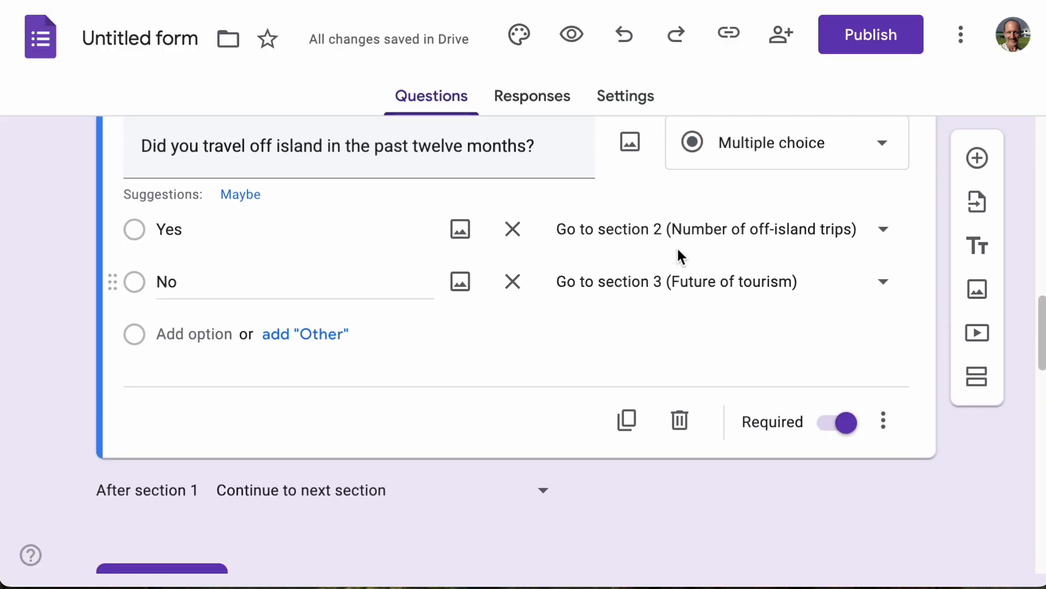
pyautogui.scroll(-2, 316, 409)
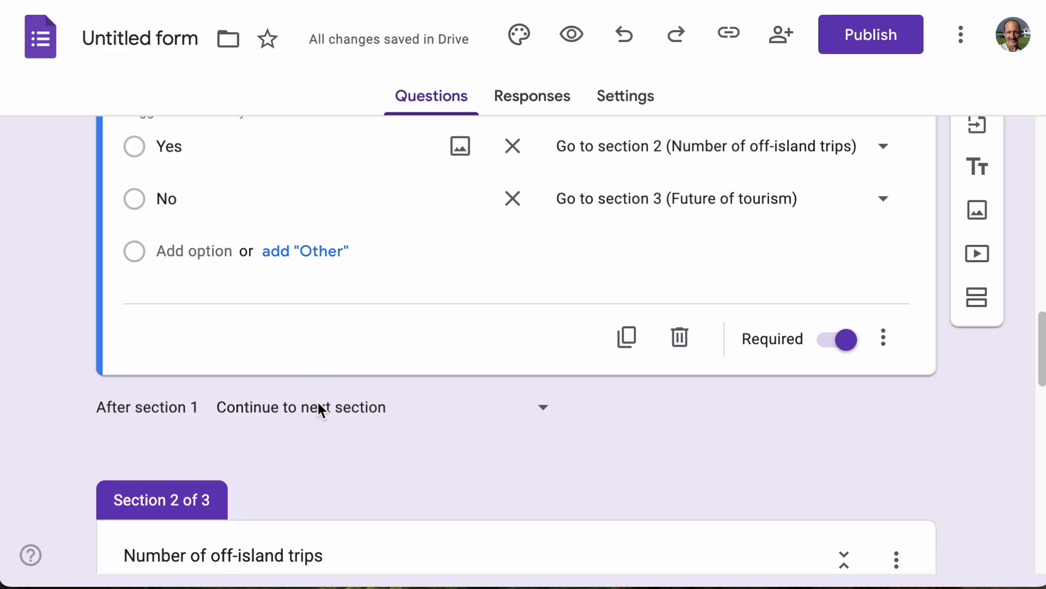
pyautogui.scroll(-3, 319, 403)
pyautogui.scroll(4, 319, 401)
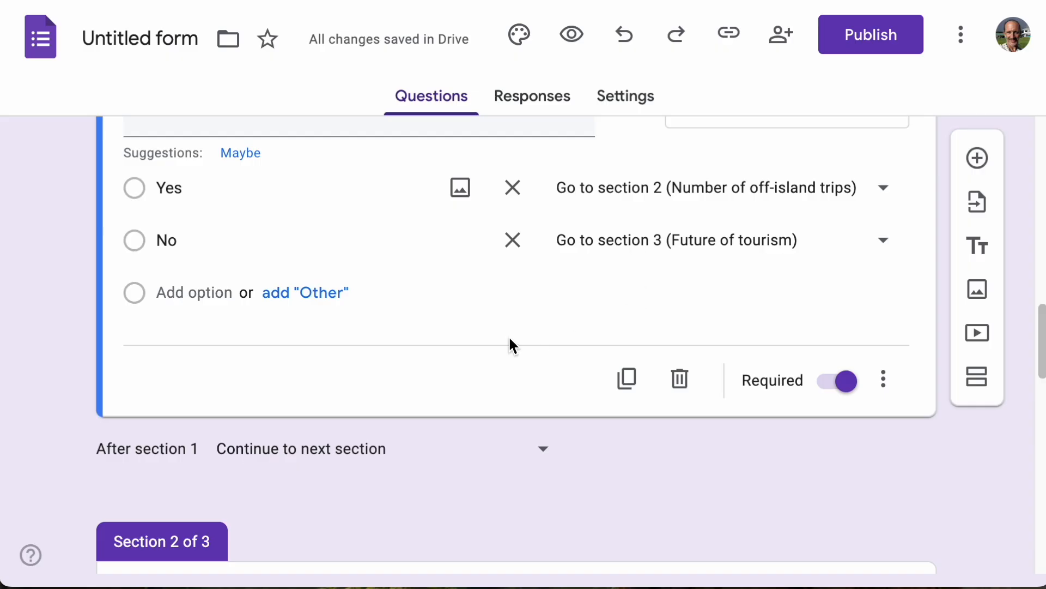
pyautogui.scroll(-6, 468, 381)
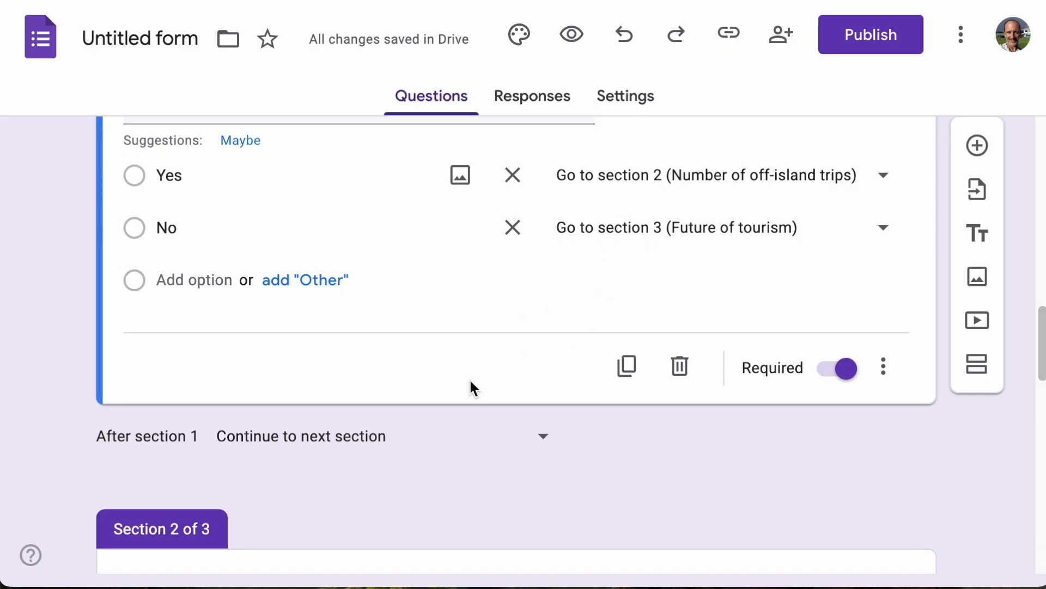
pyautogui.scroll(-2, 472, 368)
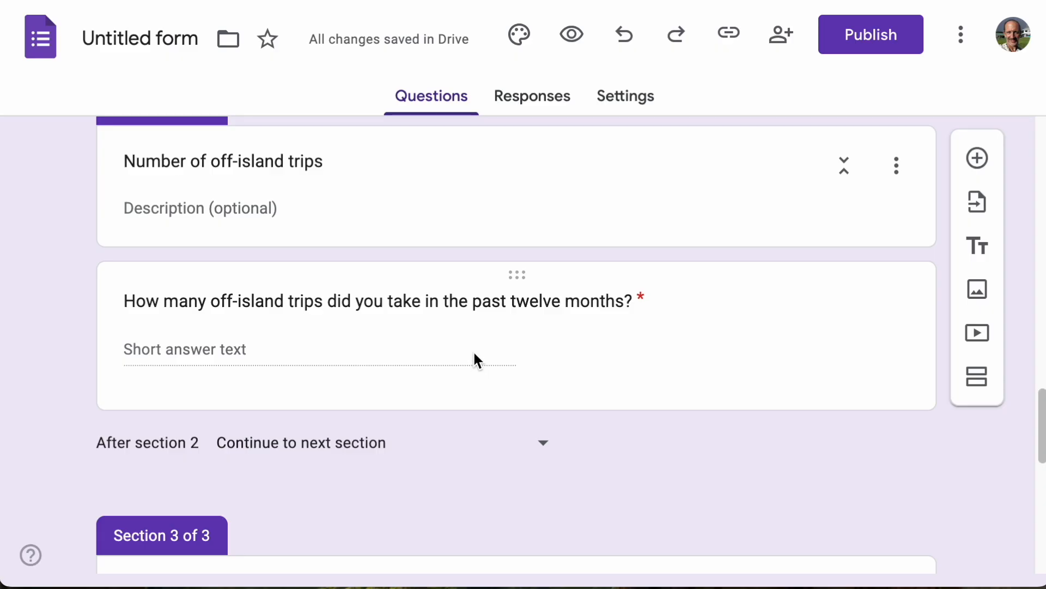
pyautogui.scroll(-1, 474, 354)
pyautogui.scroll(-7, 477, 357)
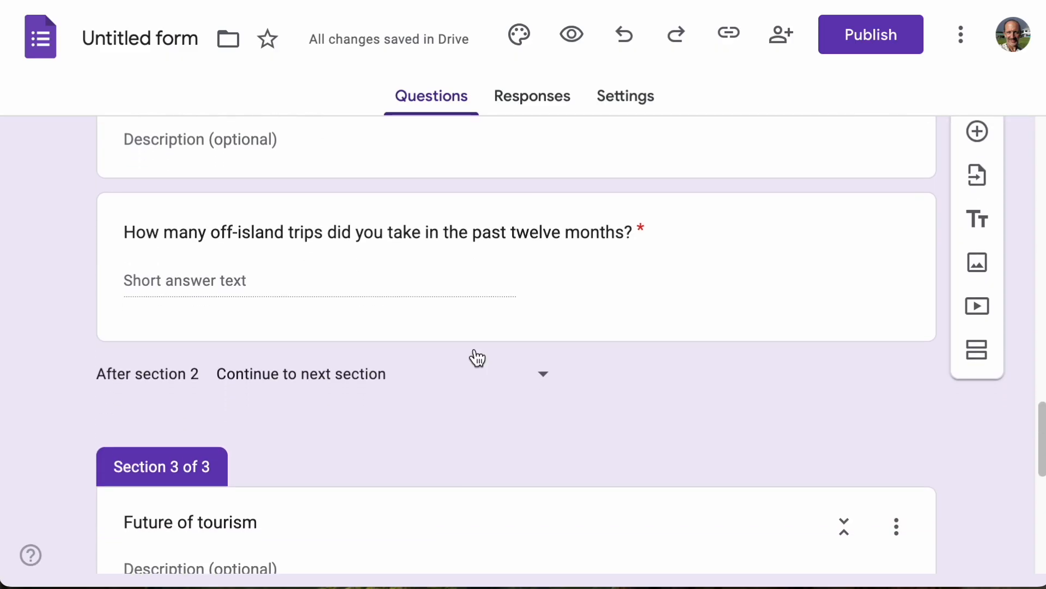
pyautogui.scroll(-3, 475, 352)
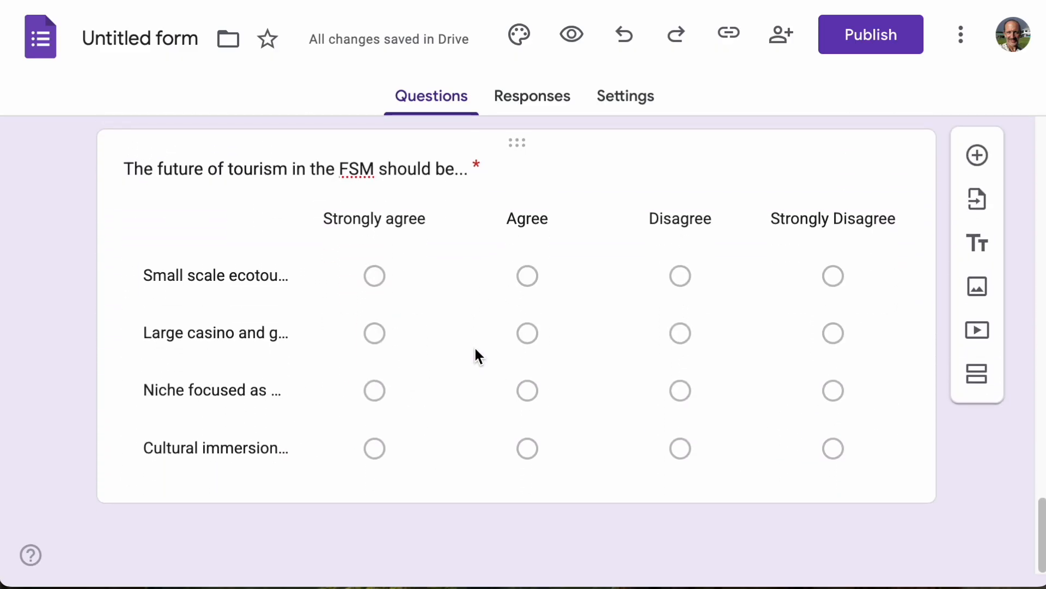
# Step: Upload paranui.jpg from the Desktop as the form theme's header image
pyautogui.scroll(10, 477, 351)
pyautogui.scroll(20, 478, 349)
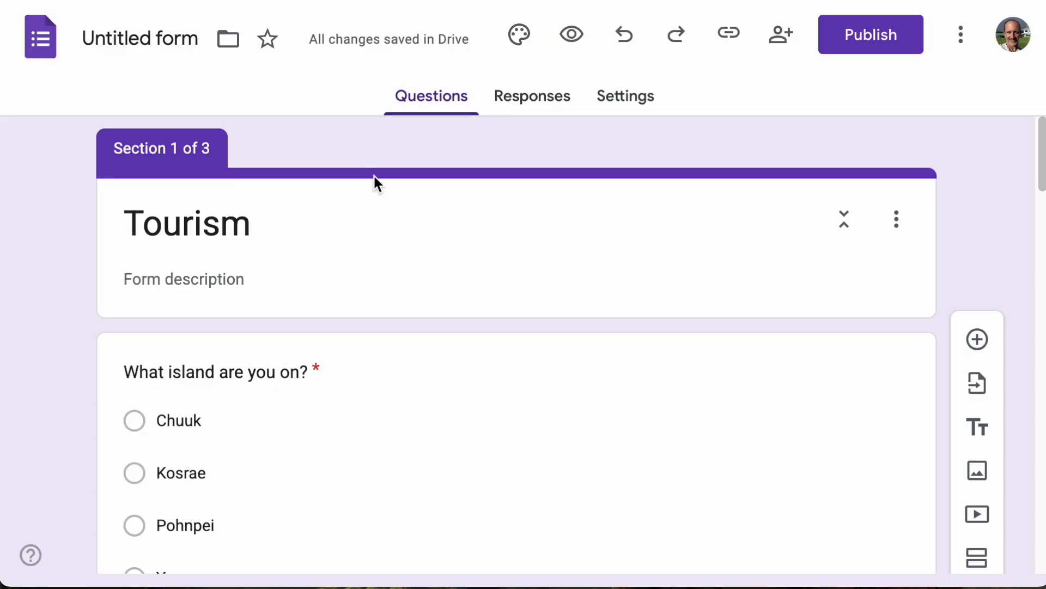
pyautogui.click(519, 35)
pyautogui.scroll(-3, 806, 240)
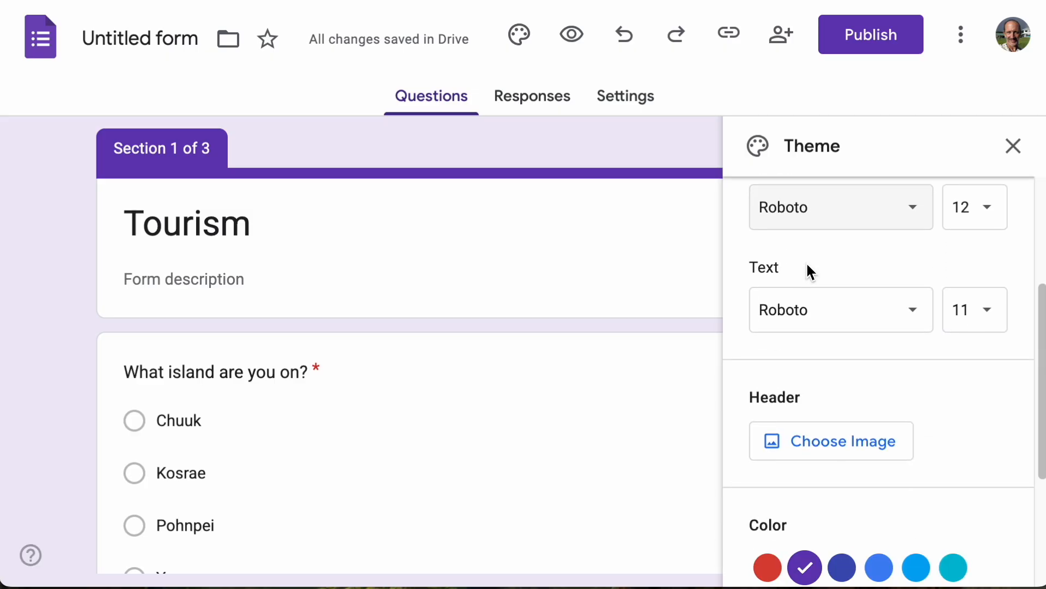
pyautogui.click(845, 441)
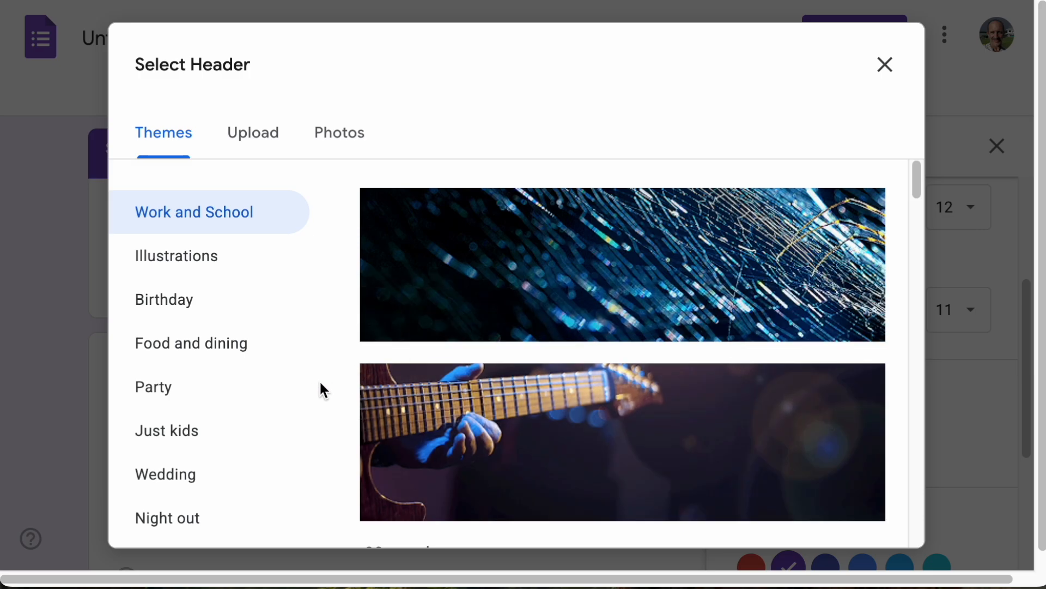
pyautogui.scroll(-6, 439, 378)
pyautogui.scroll(-2, 544, 343)
pyautogui.click(254, 134)
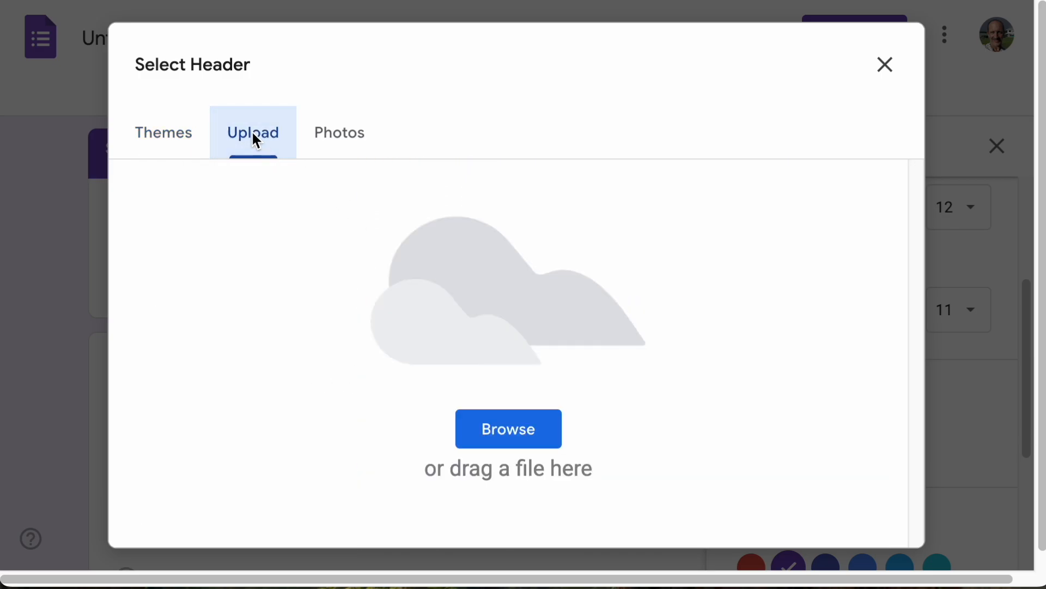
pyautogui.click(518, 436)
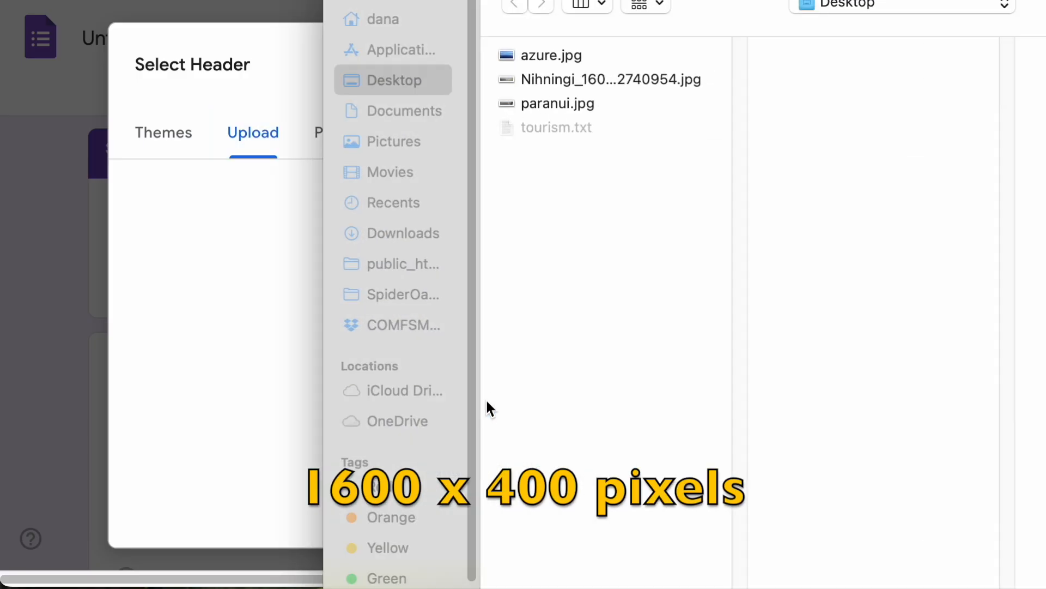
pyautogui.click(574, 104)
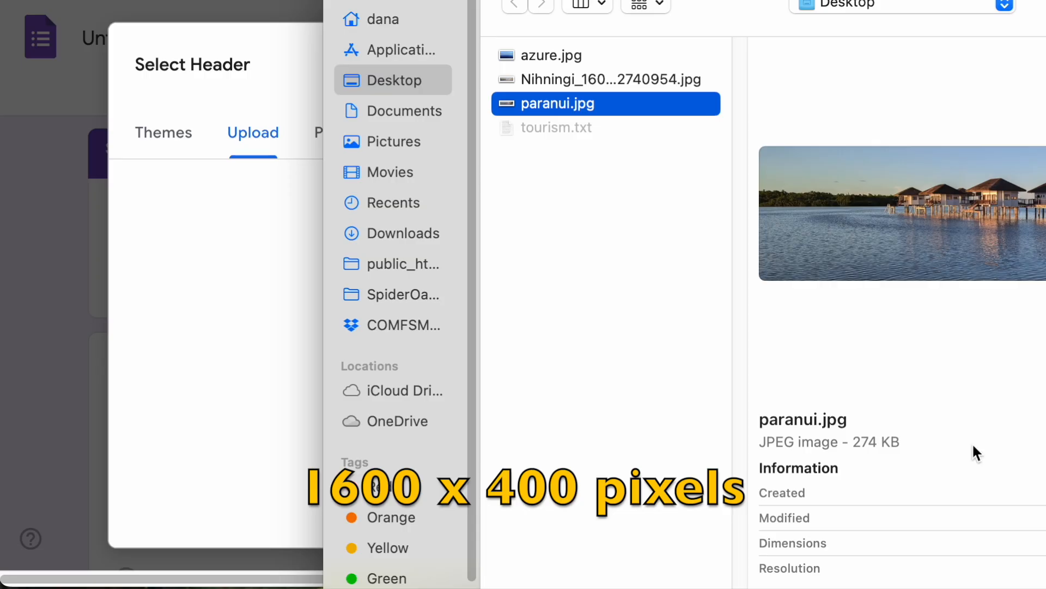
pyautogui.press('Return')
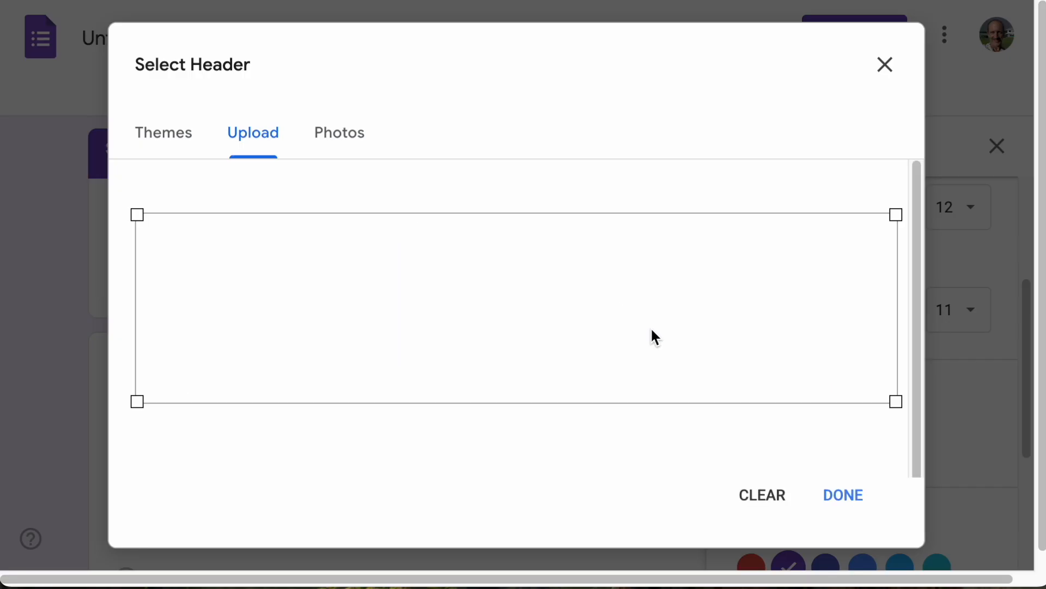
pyautogui.click(848, 490)
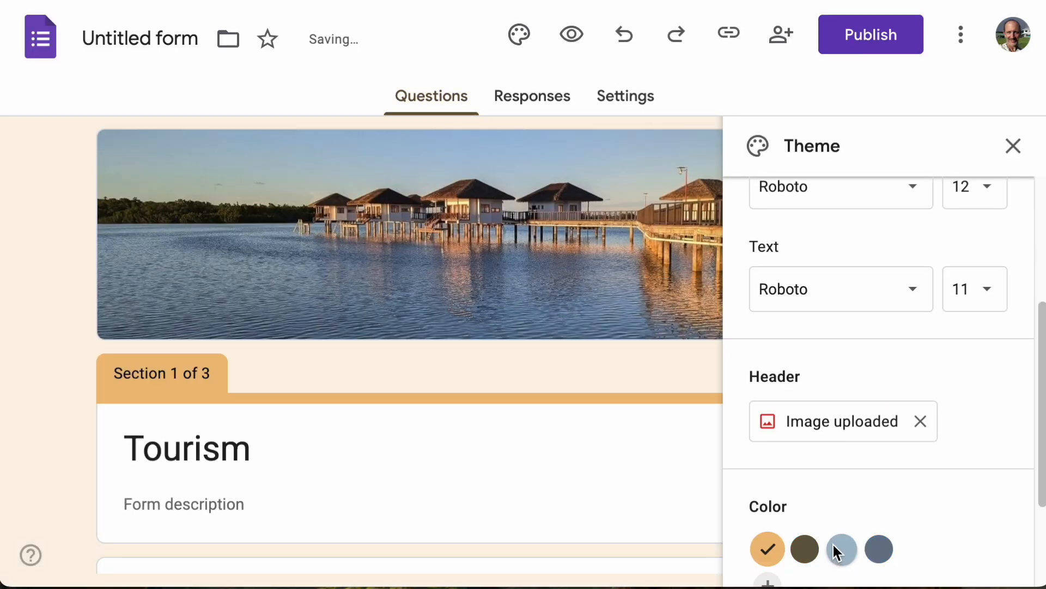
# Step: Try the light blue, dark olive and slate theme colors on the form, ending on the orange one
pyautogui.scroll(-3, 832, 539)
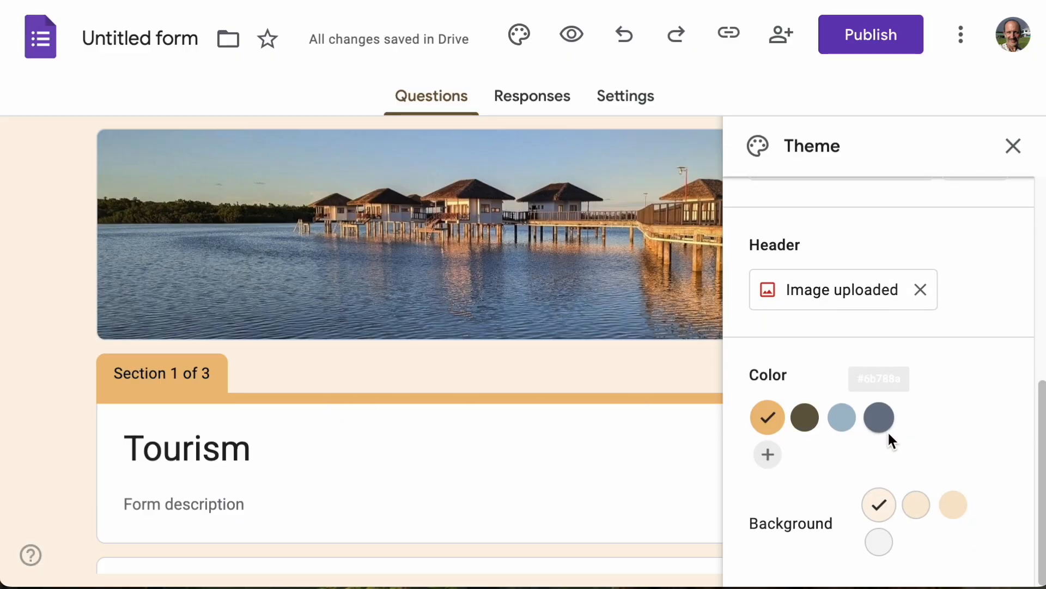
pyautogui.click(841, 413)
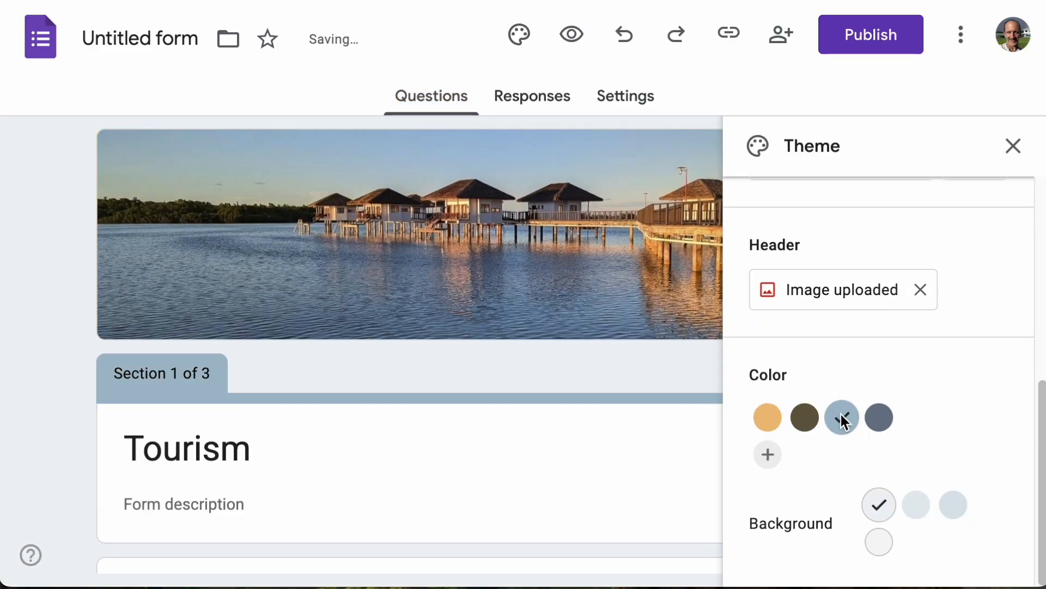
pyautogui.click(794, 420)
pyautogui.click(877, 422)
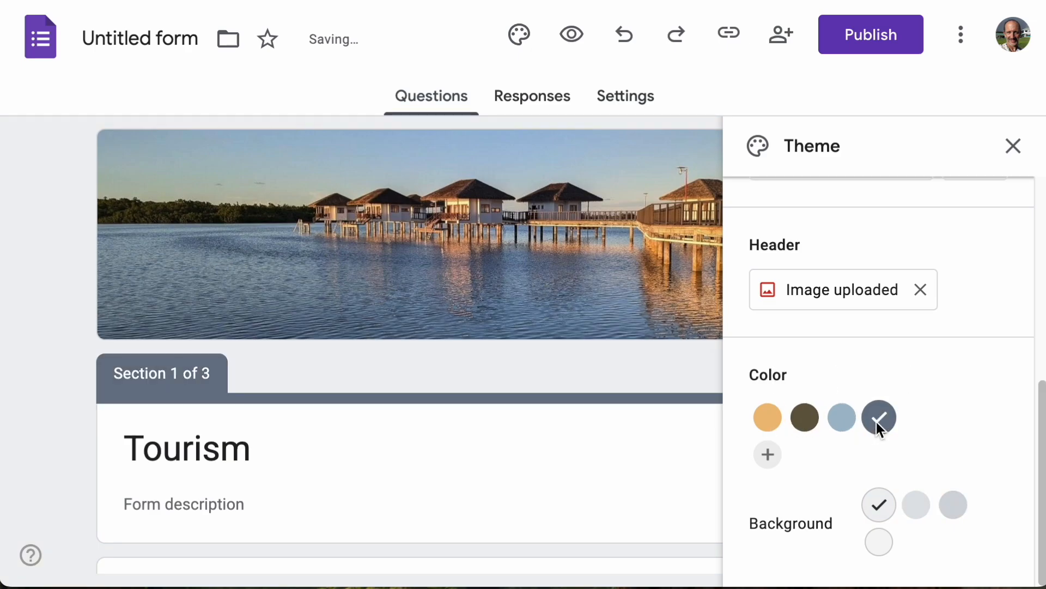
pyautogui.click(774, 422)
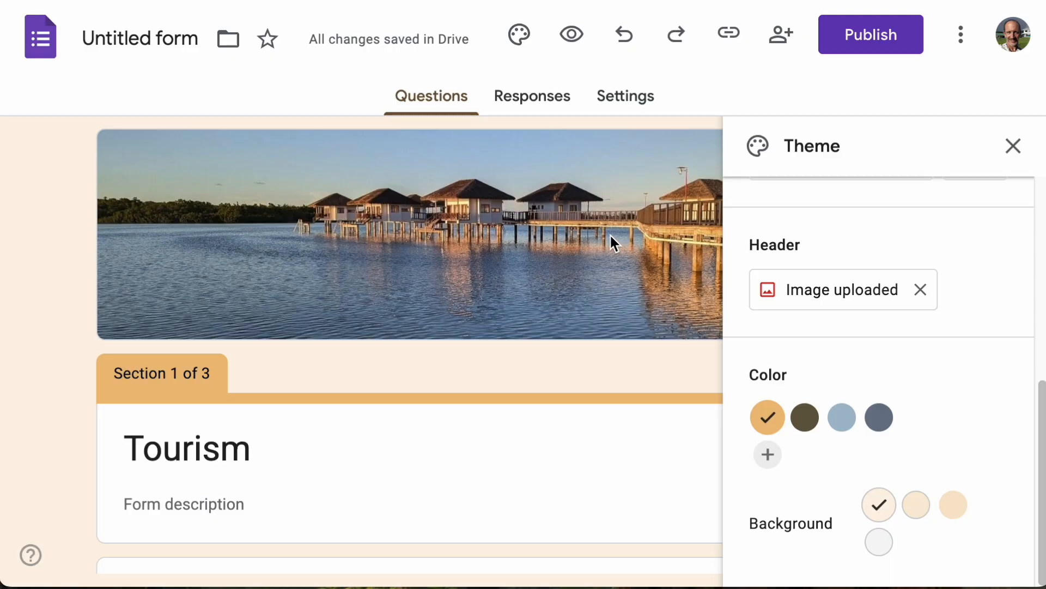
pyautogui.click(842, 417)
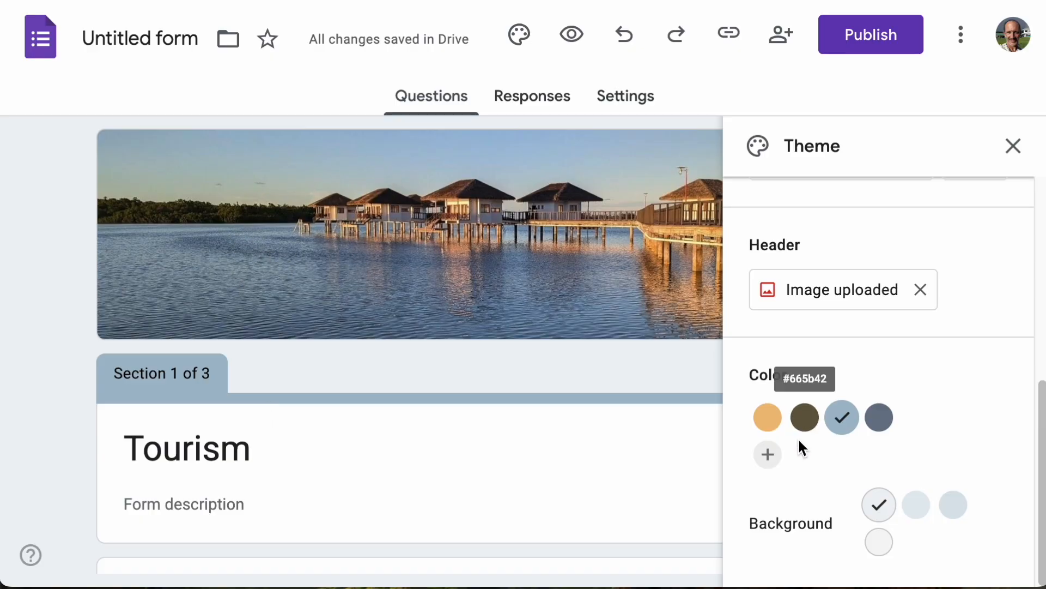
pyautogui.click(776, 421)
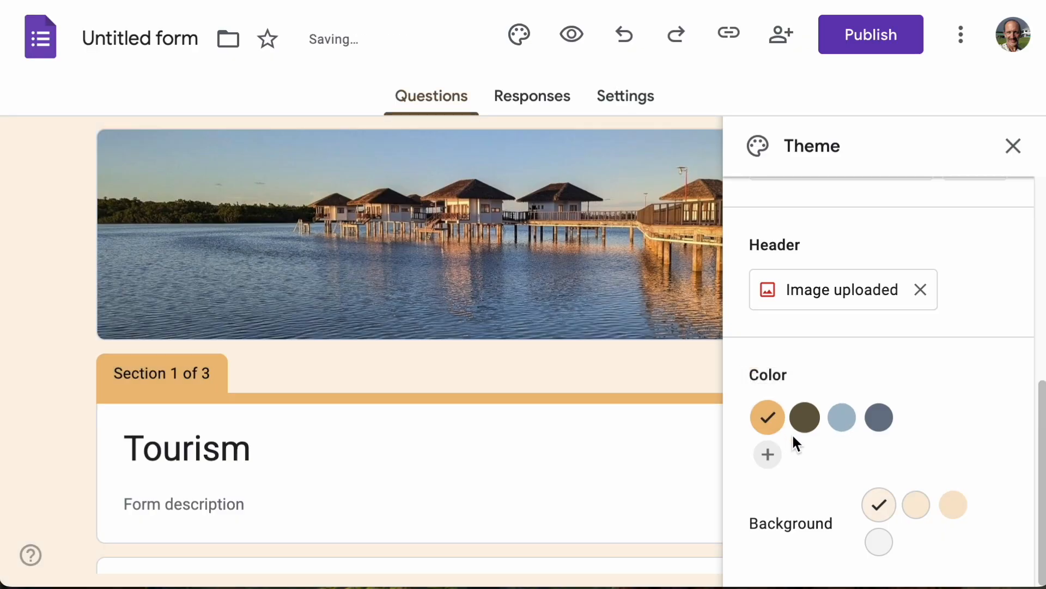
# Step: Try the gray, medium and dark (#f9e5ca) form backgrounds, ending on the lightest orange tint
pyautogui.click(870, 547)
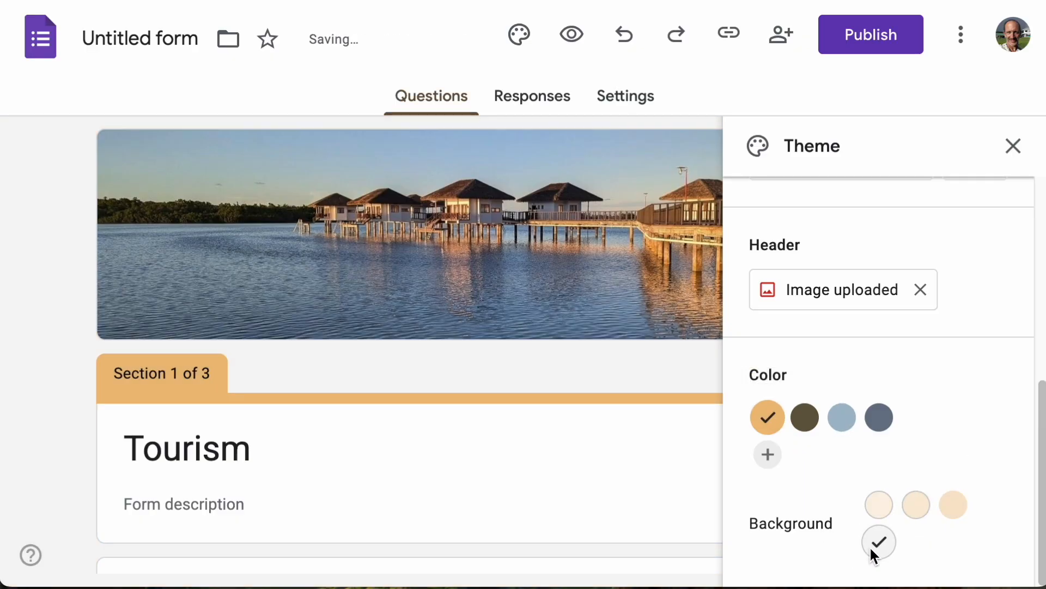
pyautogui.click(908, 505)
pyautogui.click(951, 504)
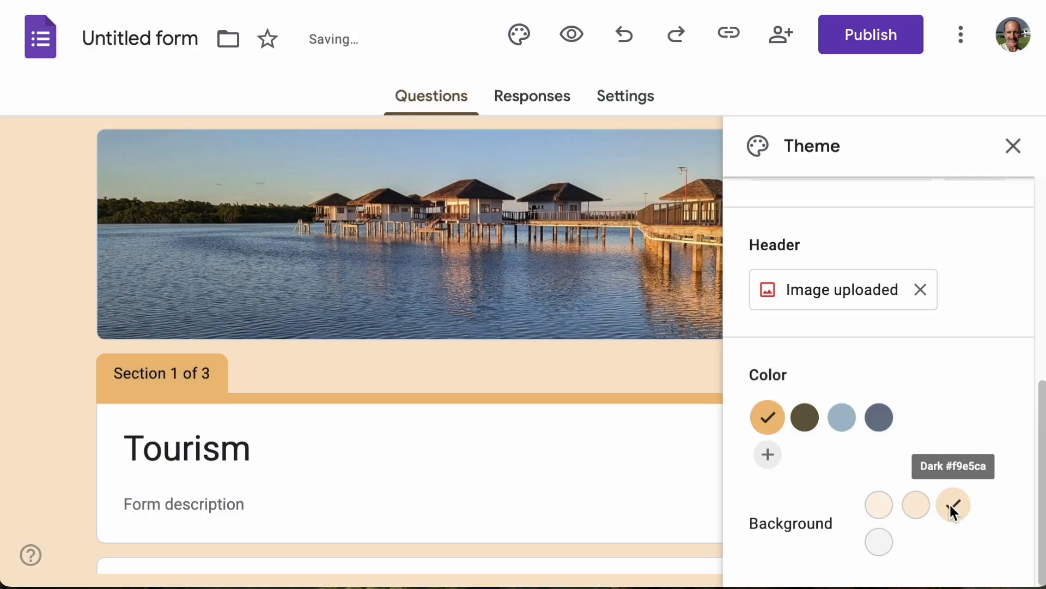
pyautogui.click(878, 506)
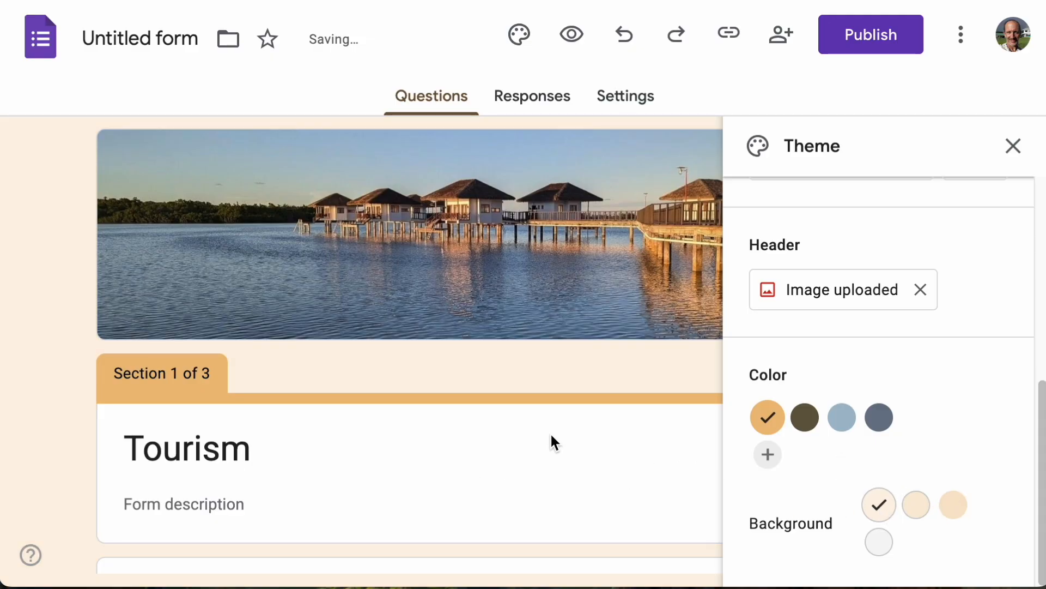
# Step: Name the form file Tourism to match the form title and close the theme settings
pyautogui.scroll(-3, 550, 432)
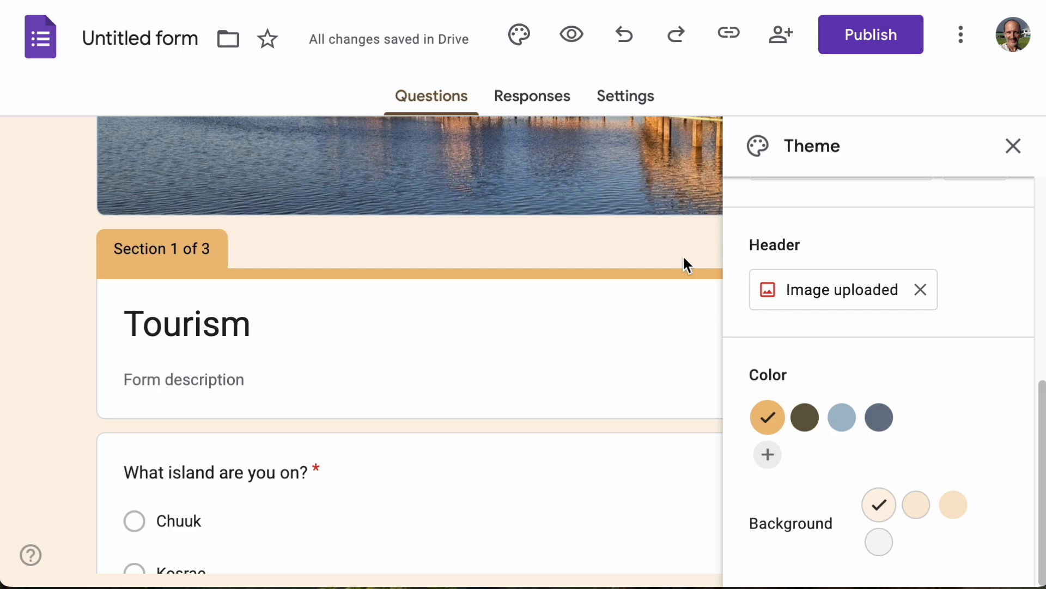
pyautogui.click(128, 42)
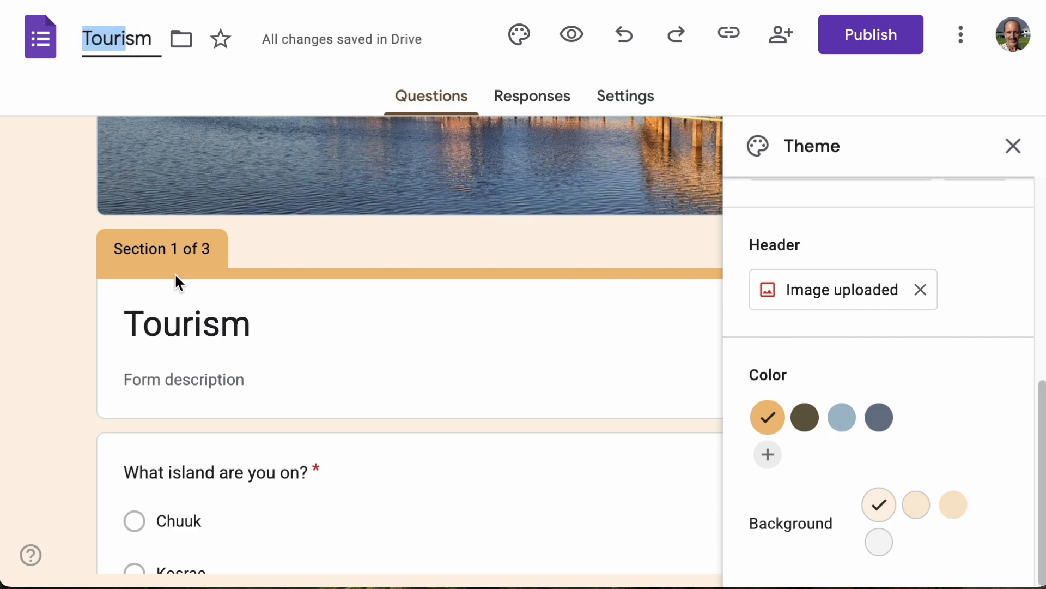
pyautogui.scroll(3, 174, 273)
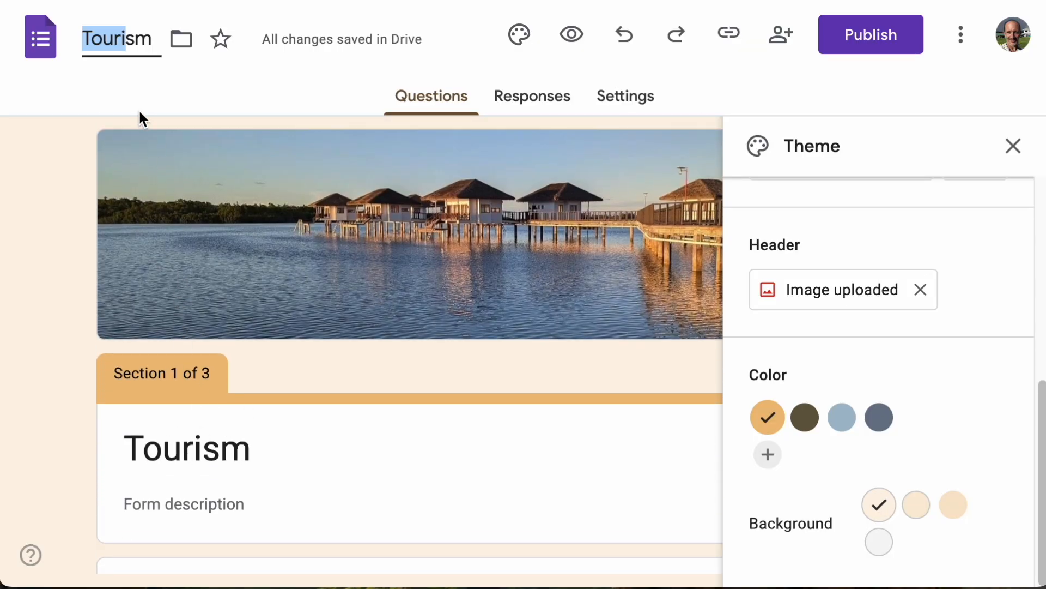
pyautogui.click(134, 43)
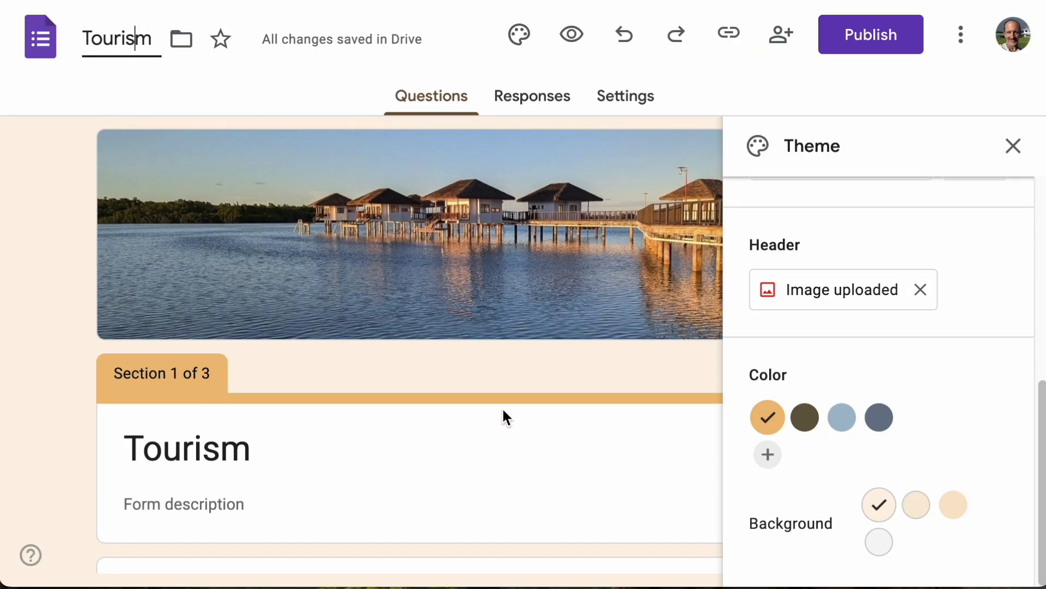
pyautogui.scroll(-2, 502, 406)
pyautogui.click(1014, 147)
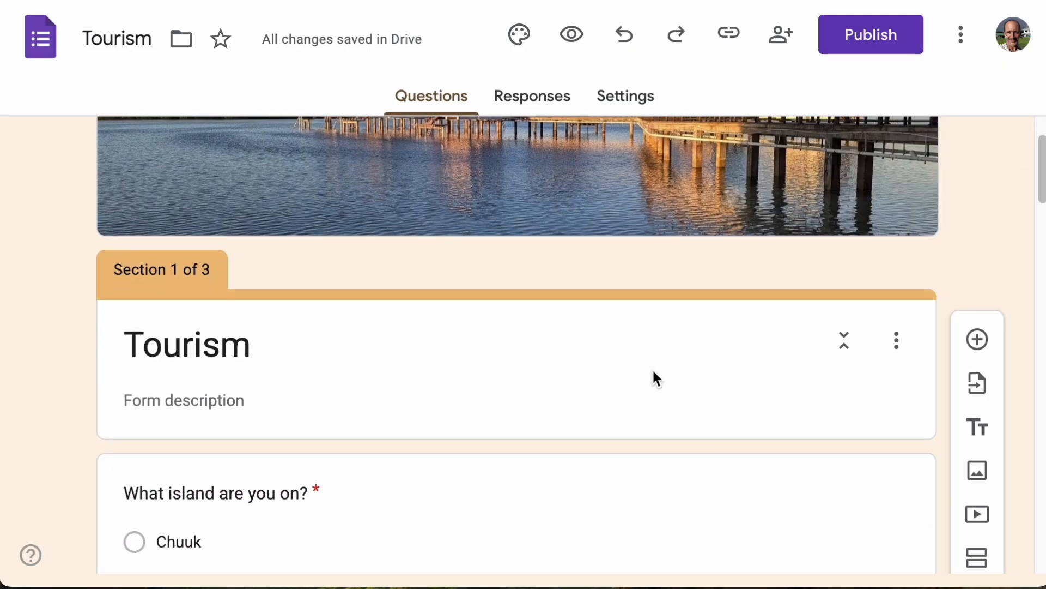
# Step: Review the off-island travel question's section routing for its Yes and No answers
pyautogui.scroll(-15, 653, 369)
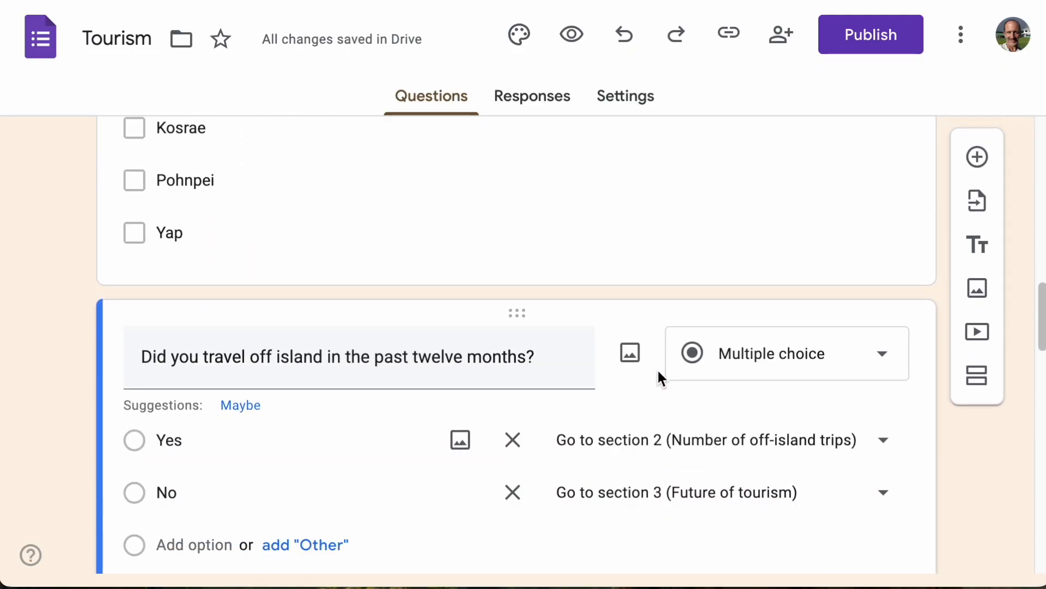
pyautogui.scroll(-3, 656, 367)
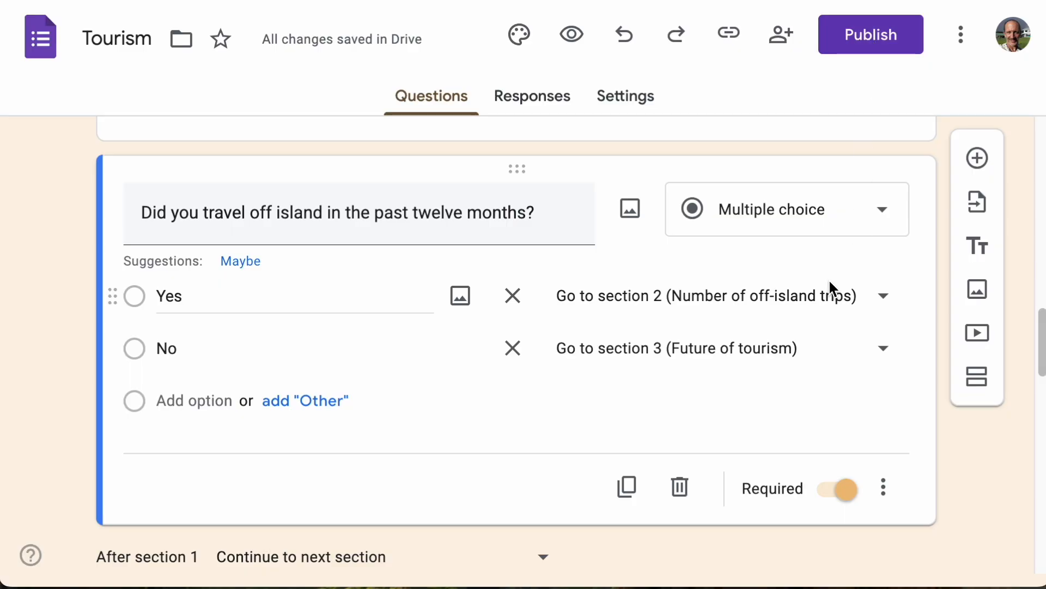
pyautogui.scroll(2, 790, 267)
# Step: Expand the form's response settings and review email collection, response copies, response editing and the one-response limit
pyautogui.click(643, 96)
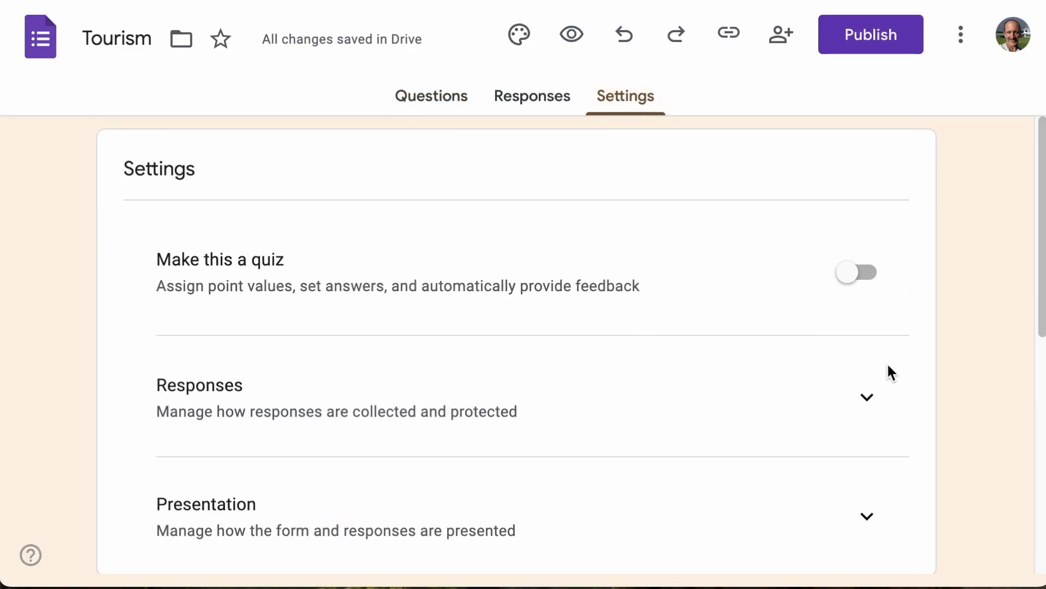
pyautogui.click(867, 397)
pyautogui.scroll(-5, 874, 395)
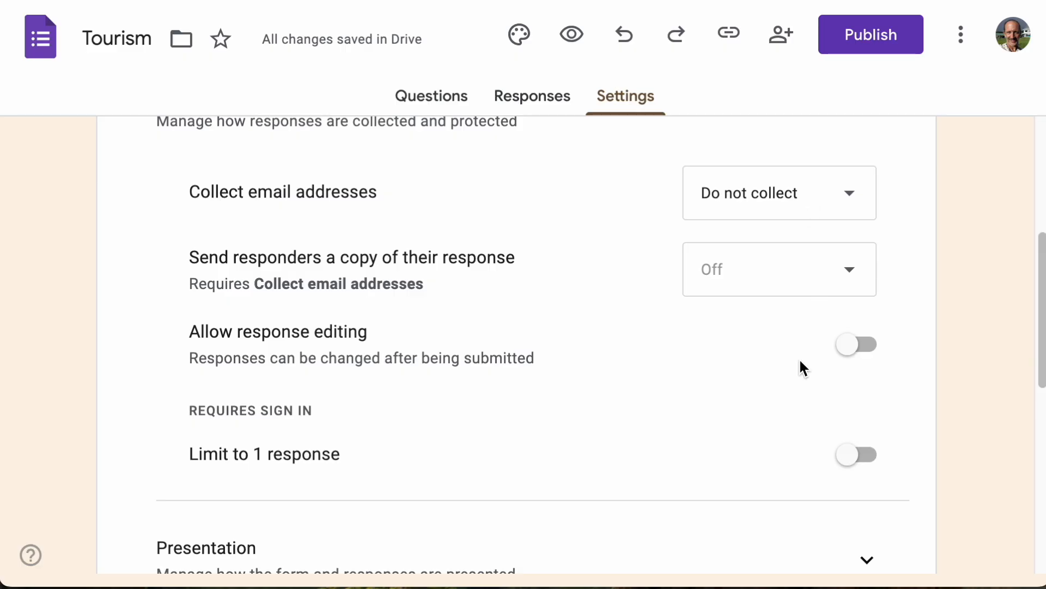
pyautogui.scroll(-2, 799, 357)
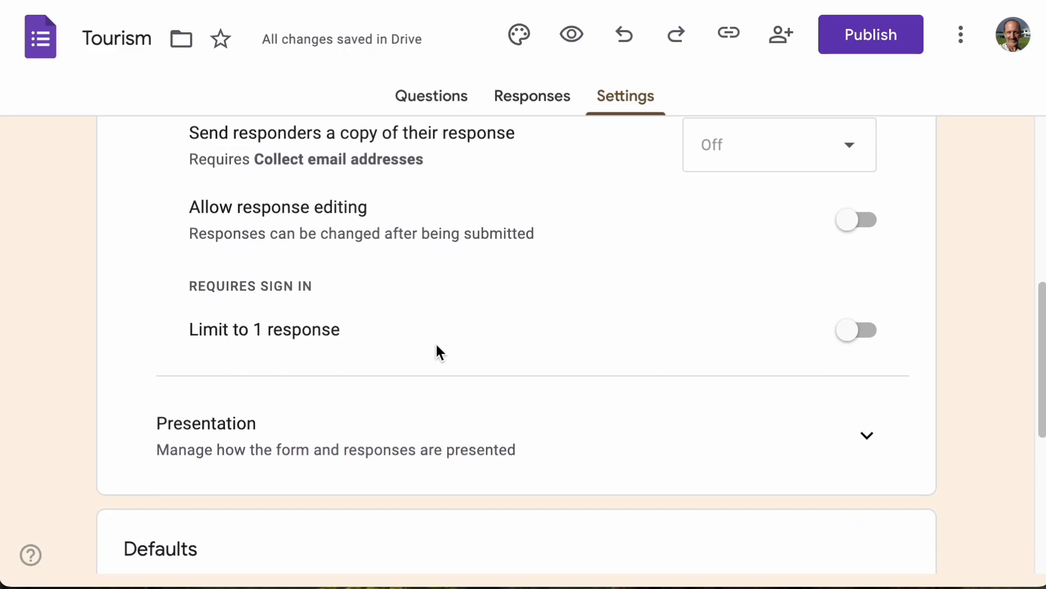
pyautogui.scroll(2, 437, 351)
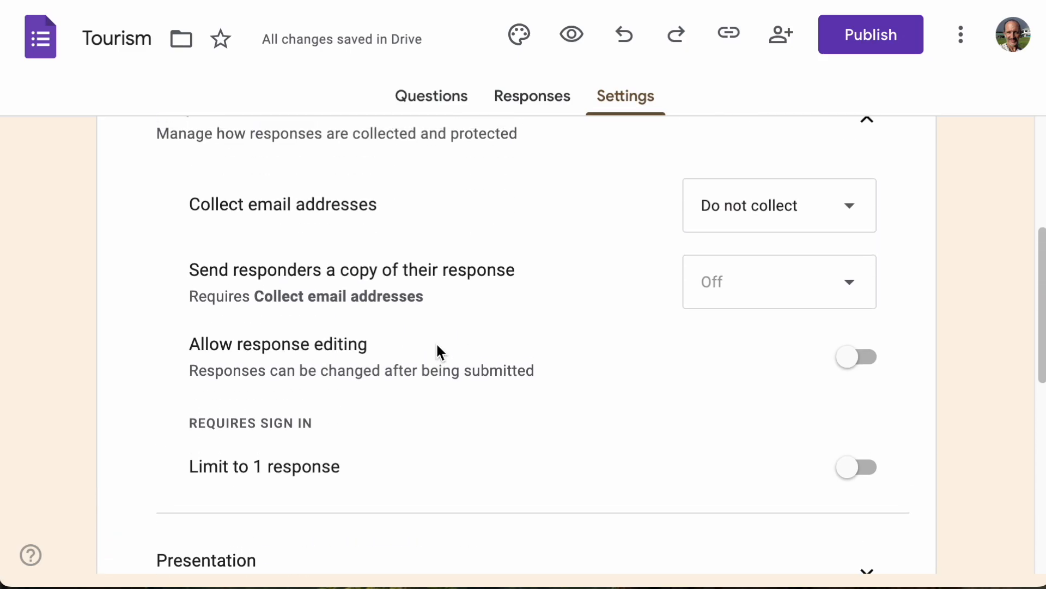
pyautogui.scroll(2, 438, 349)
pyautogui.scroll(1, 438, 348)
pyautogui.scroll(-6, 441, 345)
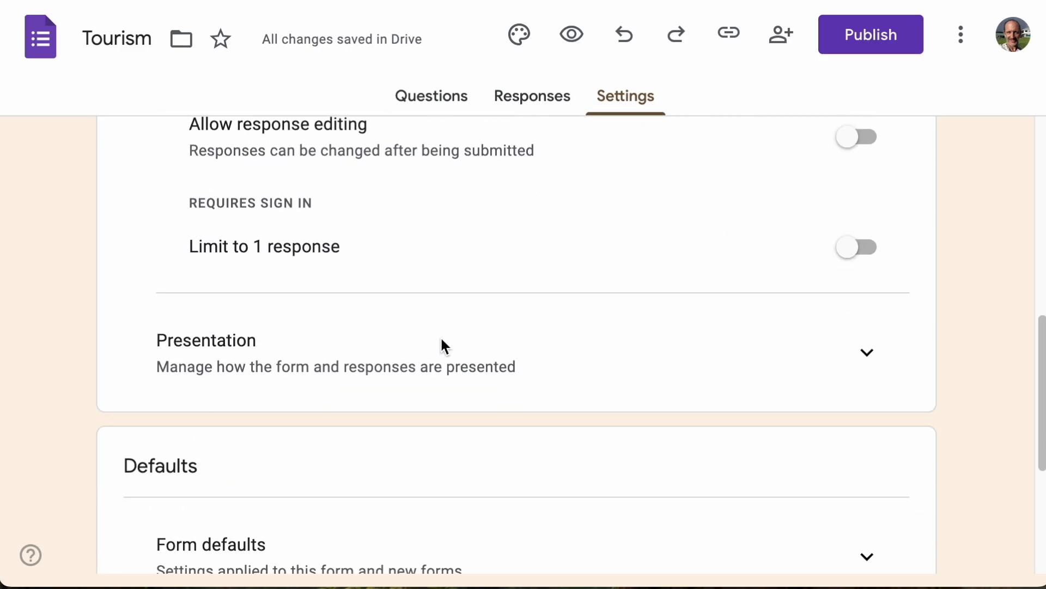
# Step: Expand and examine the form defaults and question defaults, returning to the response settings
pyautogui.scroll(-4, 441, 333)
pyautogui.click(874, 306)
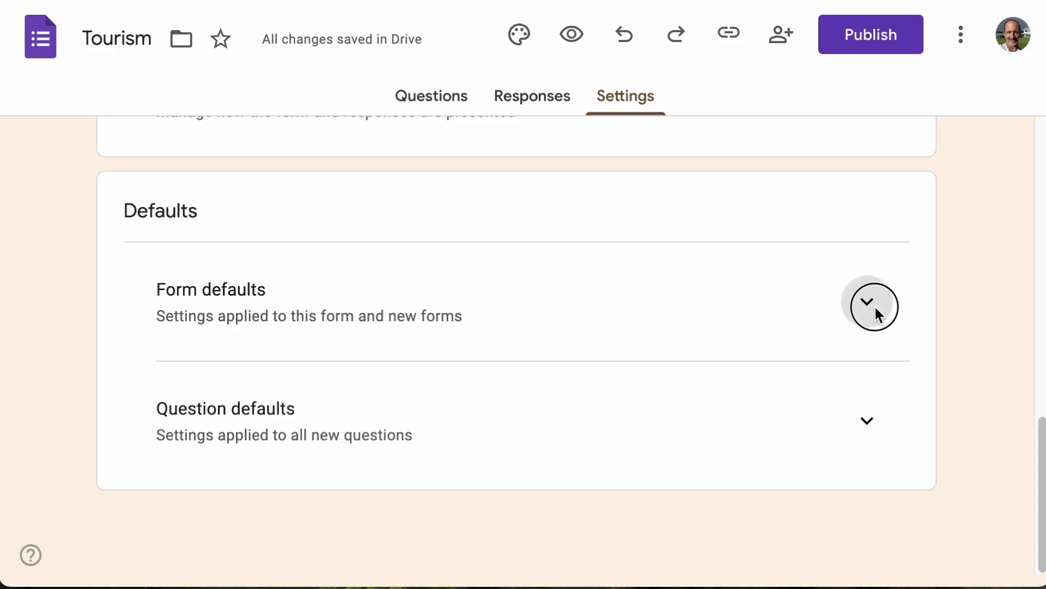
pyautogui.scroll(-2, 890, 354)
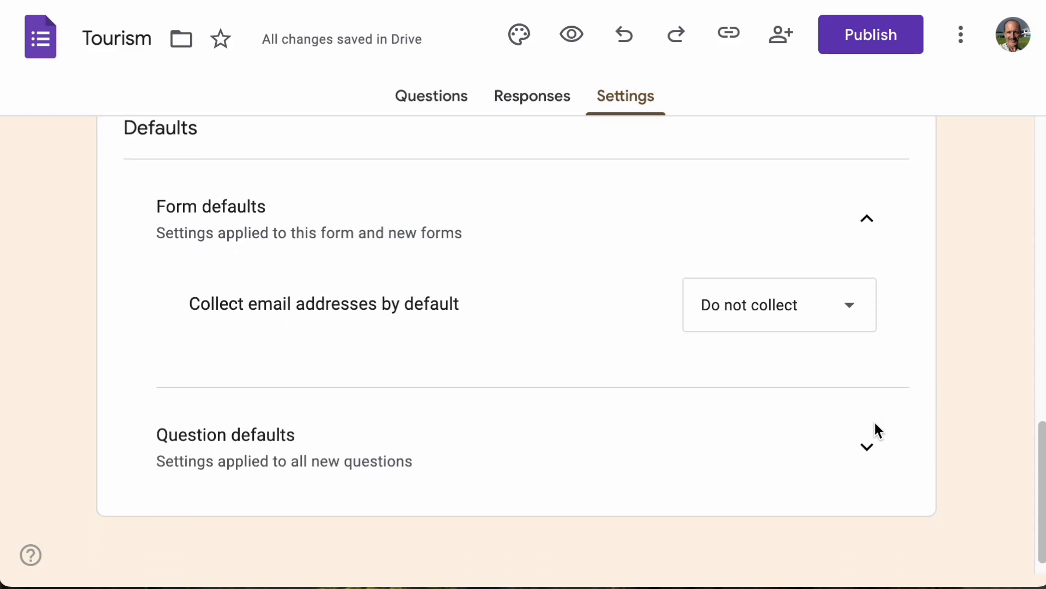
pyautogui.click(870, 448)
pyautogui.scroll(-2, 871, 452)
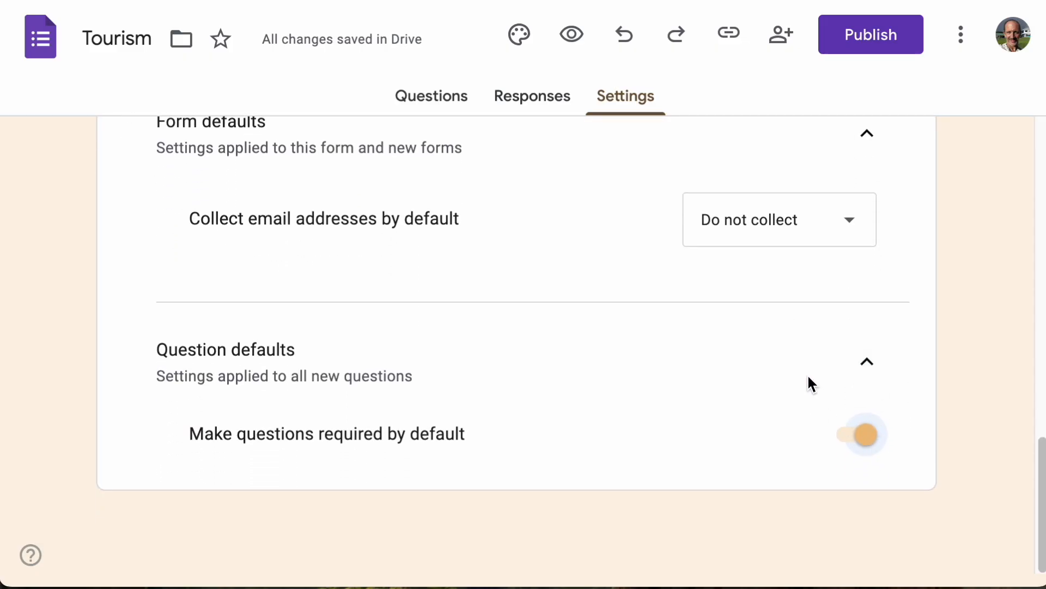
pyautogui.scroll(5, 809, 377)
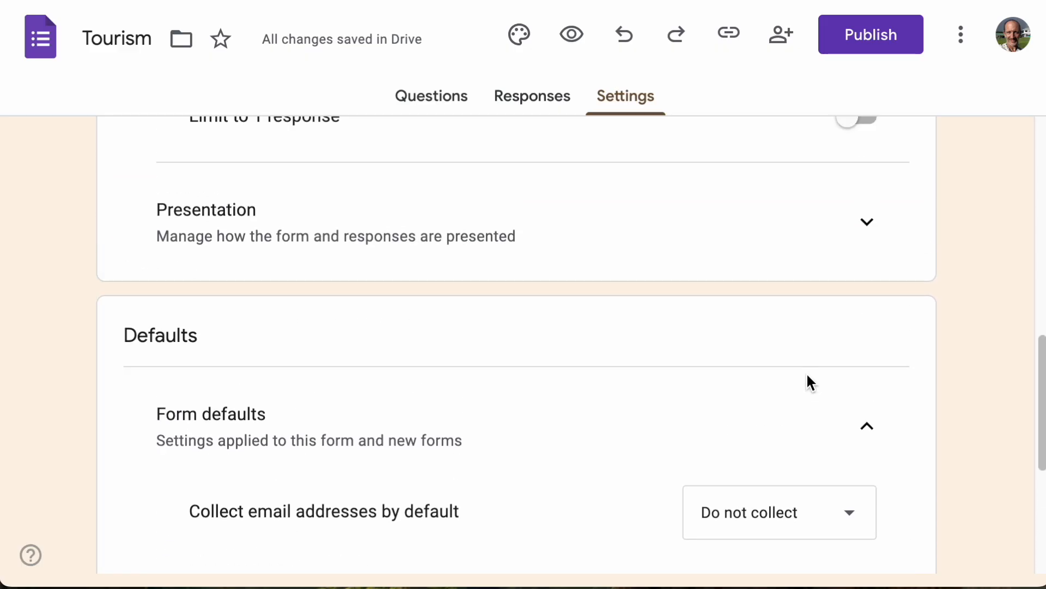
pyautogui.scroll(5, 808, 375)
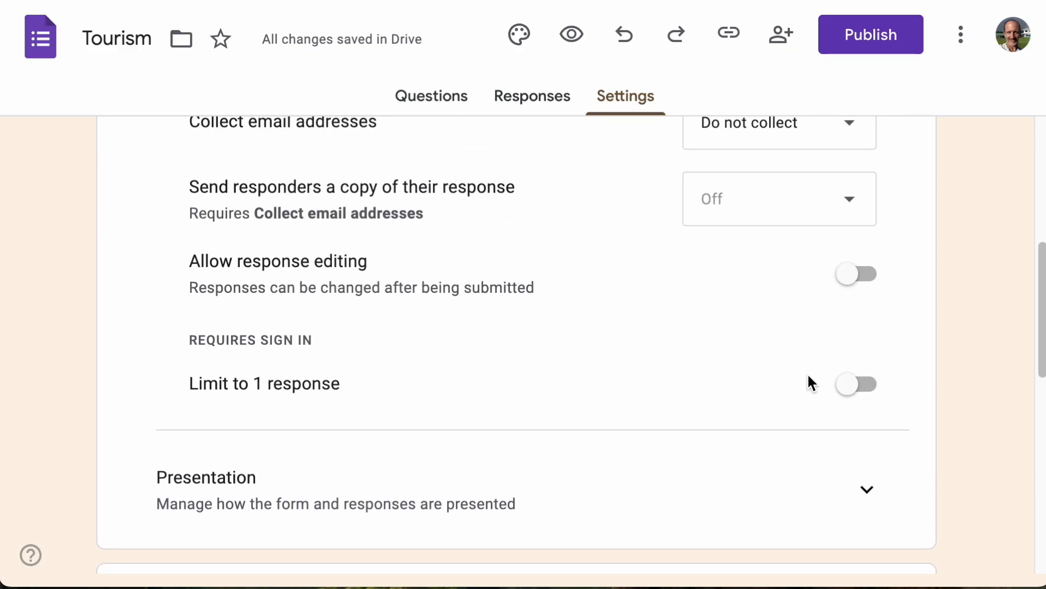
pyautogui.scroll(2, 808, 376)
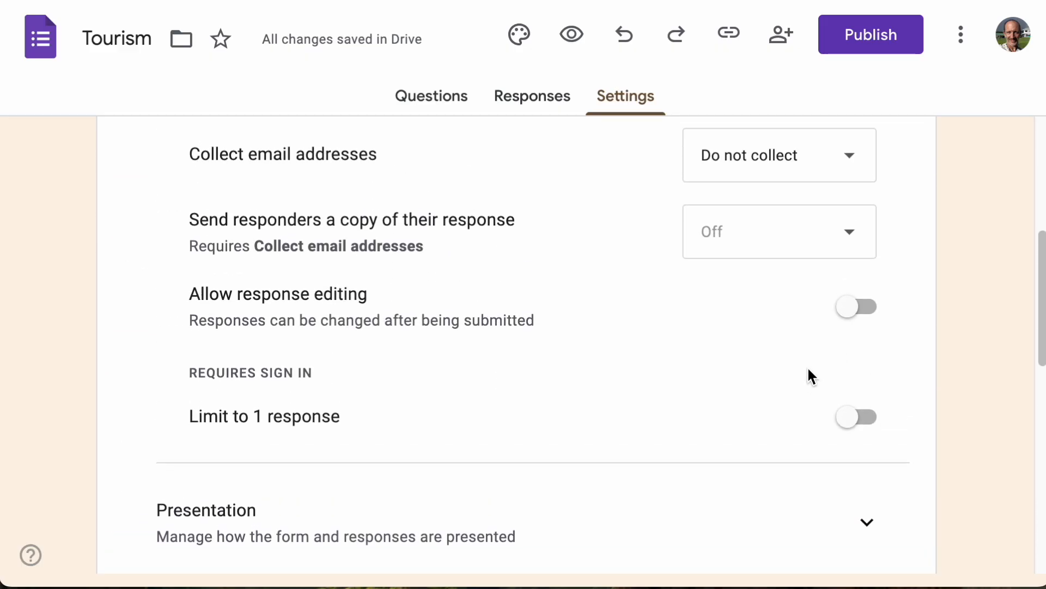
# Step: Expand the form's presentation settings and review the progress bar, question order, after-submission and autosave options
pyautogui.scroll(1, 808, 373)
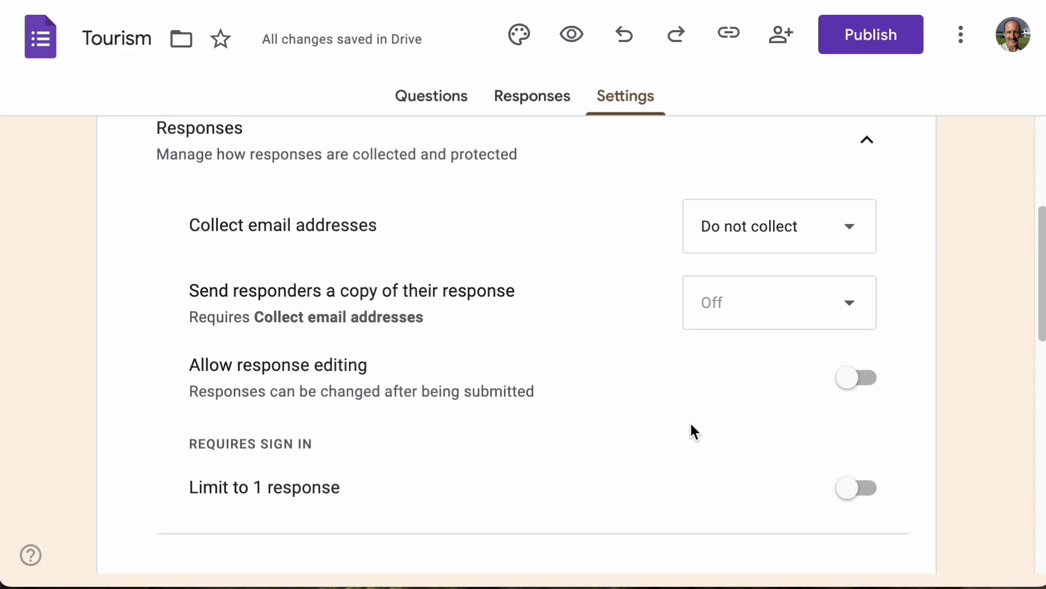
pyautogui.scroll(-6, 690, 423)
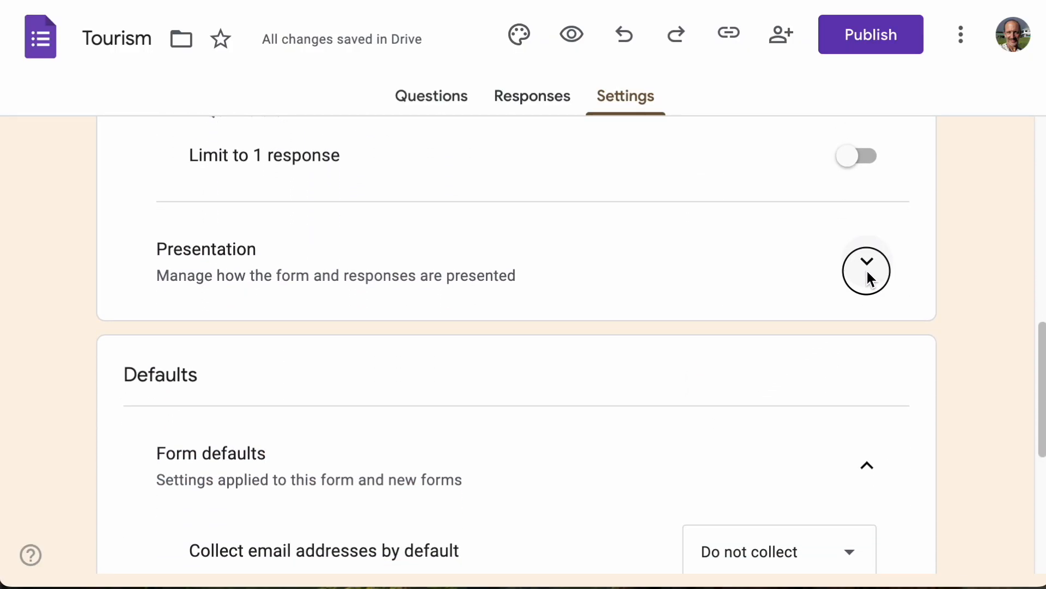
pyautogui.click(867, 271)
pyautogui.scroll(-2, 790, 491)
pyautogui.scroll(-2, 793, 497)
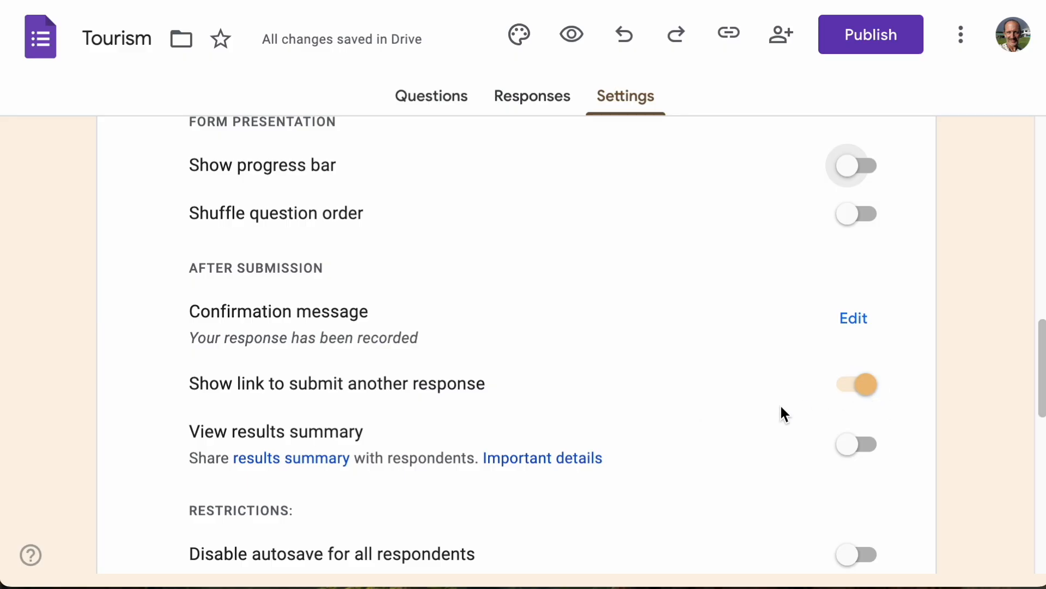
pyautogui.scroll(2, 782, 406)
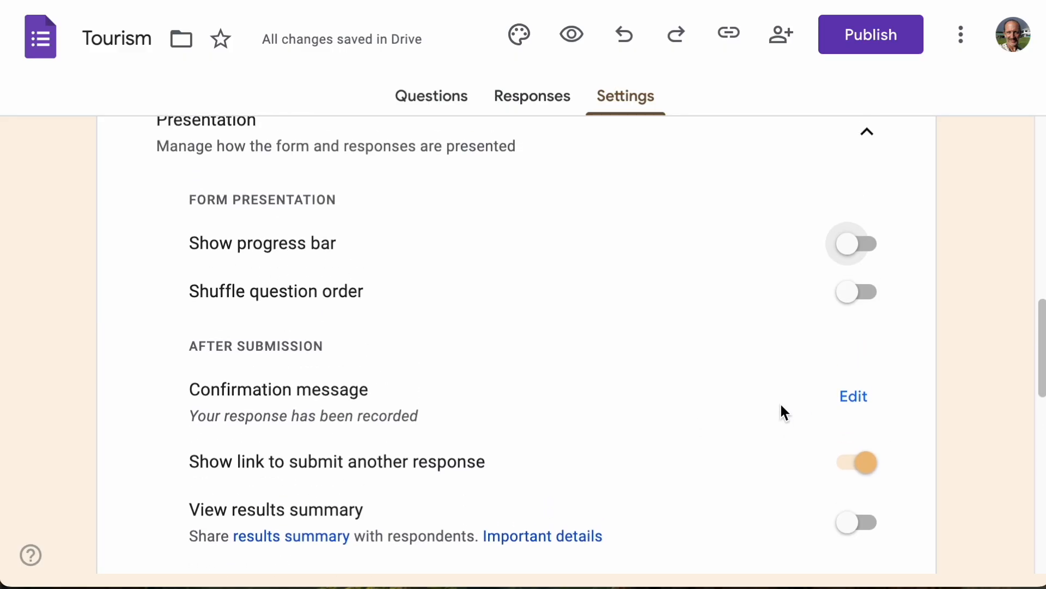
pyautogui.scroll(-1, 781, 412)
pyautogui.scroll(-2, 784, 413)
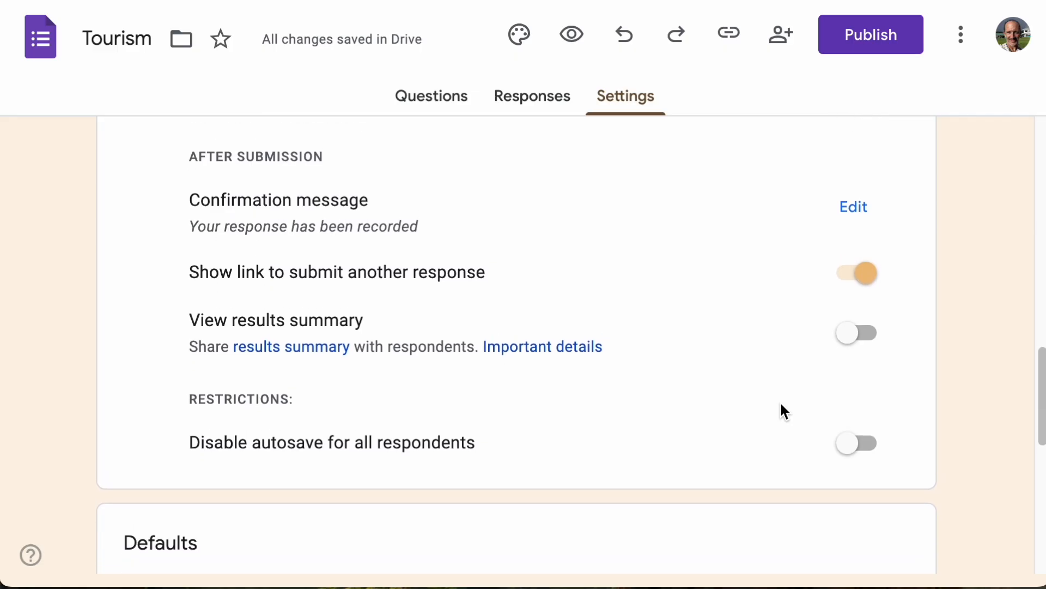
pyautogui.scroll(10, 782, 406)
pyautogui.scroll(8, 780, 400)
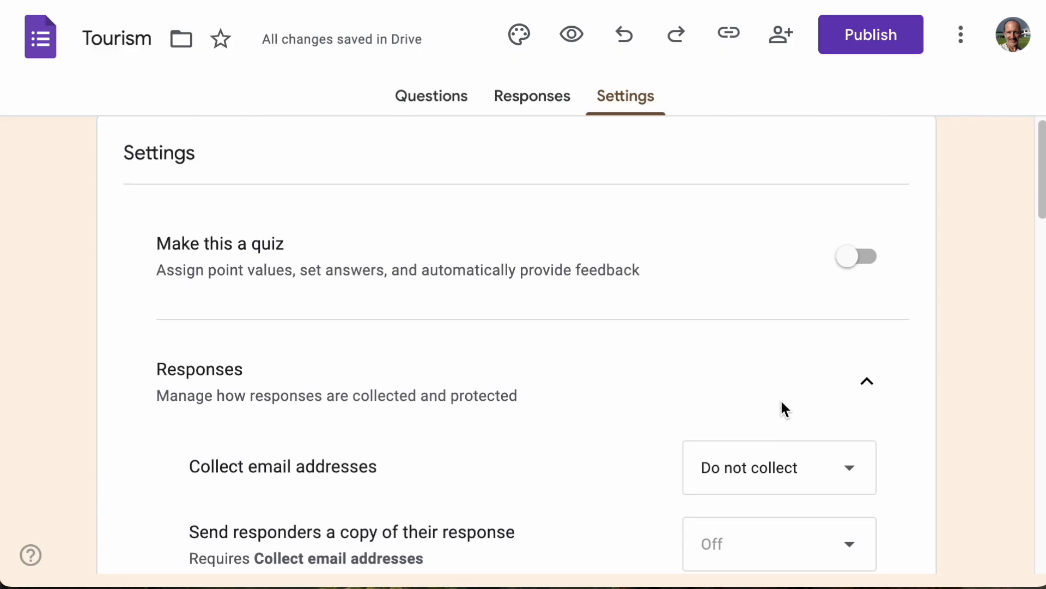
# Step: Preview the form and look through the first section's island, visited states and off-island travel questions
pyautogui.click(573, 32)
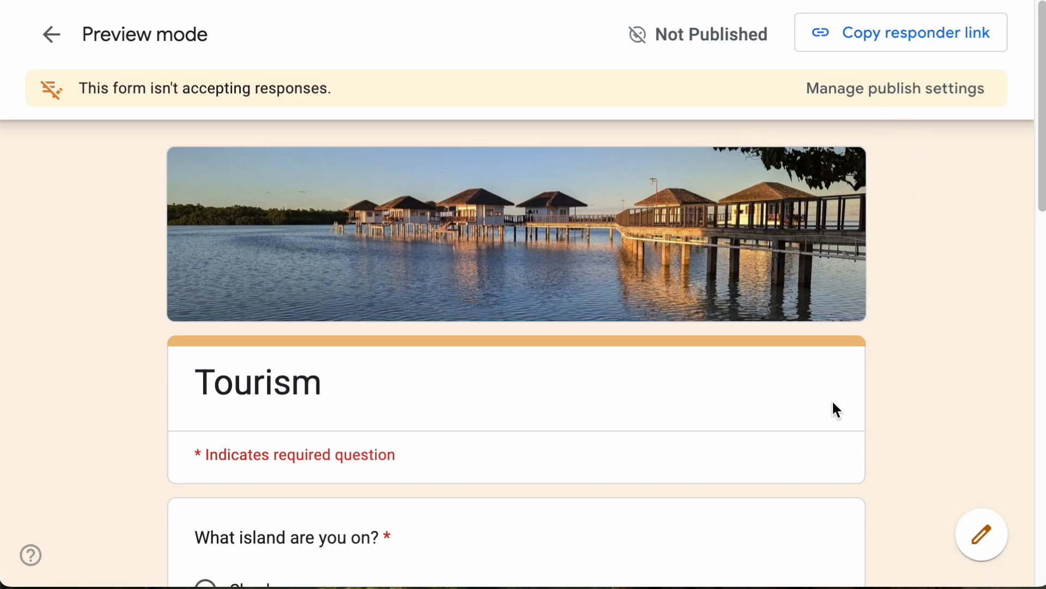
pyautogui.scroll(-6, 833, 402)
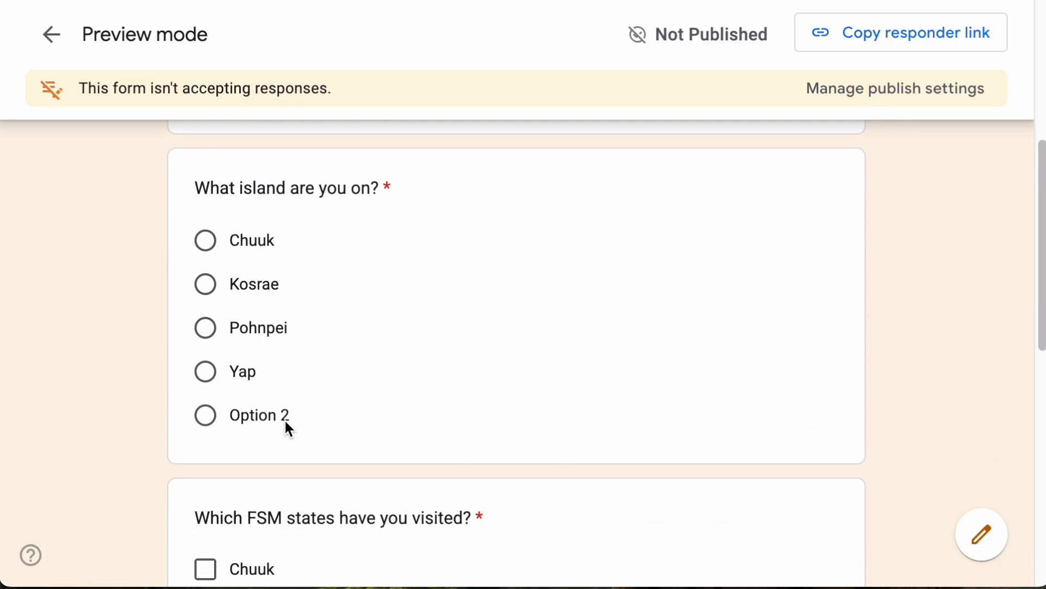
pyautogui.scroll(-8, 287, 420)
pyautogui.scroll(-3, 291, 417)
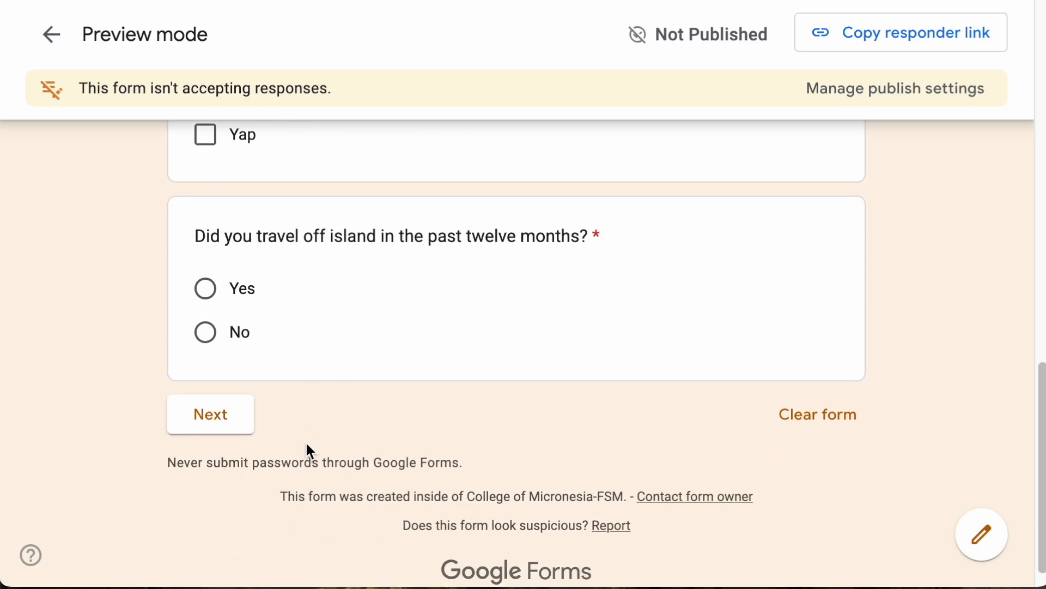
pyautogui.scroll(10, 418, 263)
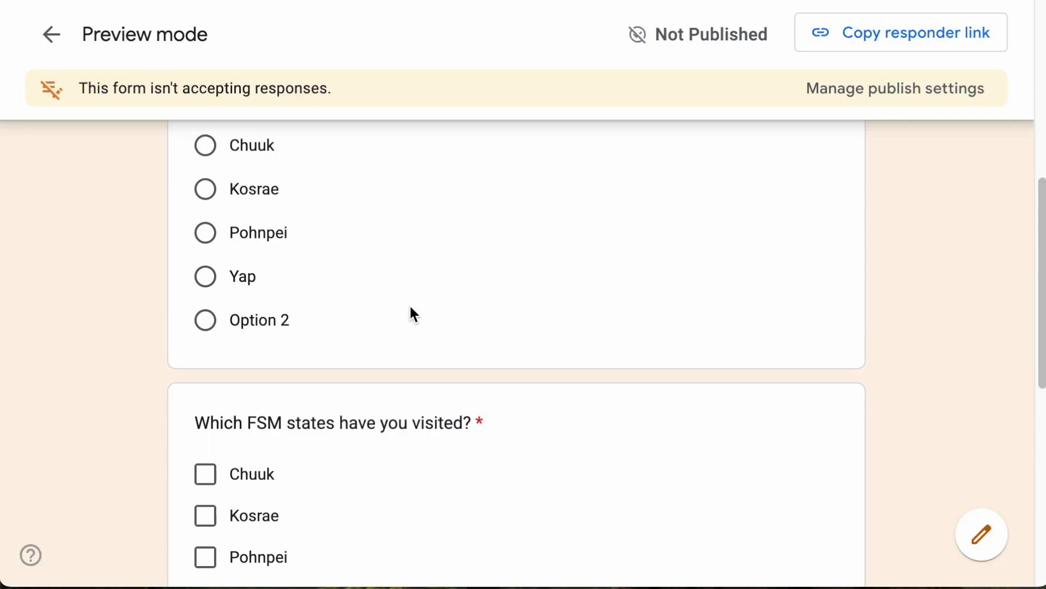
# Step: Choose an island as the first test answer and mark Kosrae and Yap as the visited FSM states
pyautogui.click(201, 303)
pyautogui.scroll(-9, 290, 417)
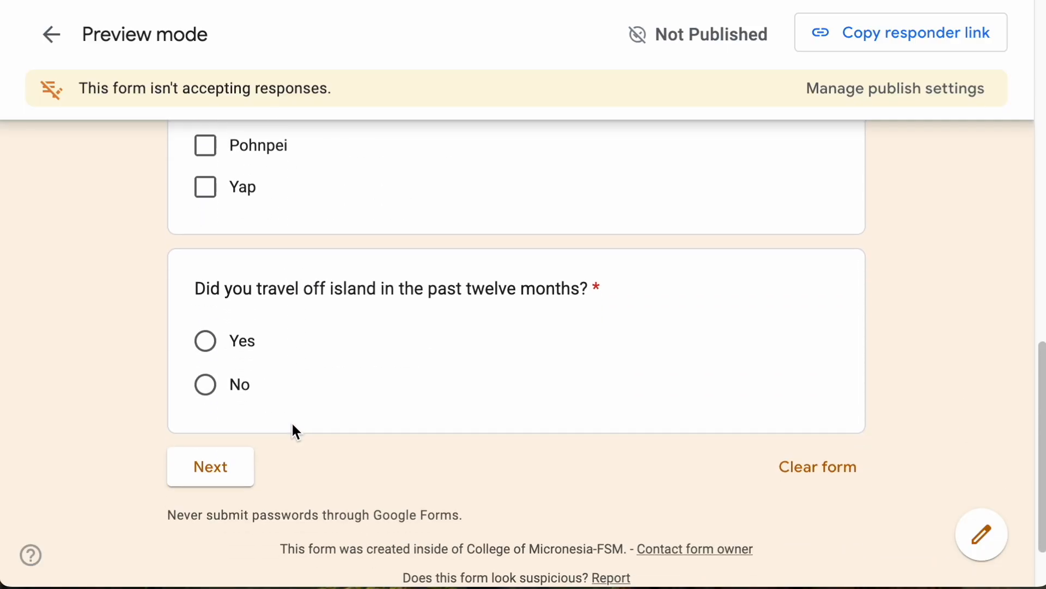
pyautogui.scroll(2, 309, 425)
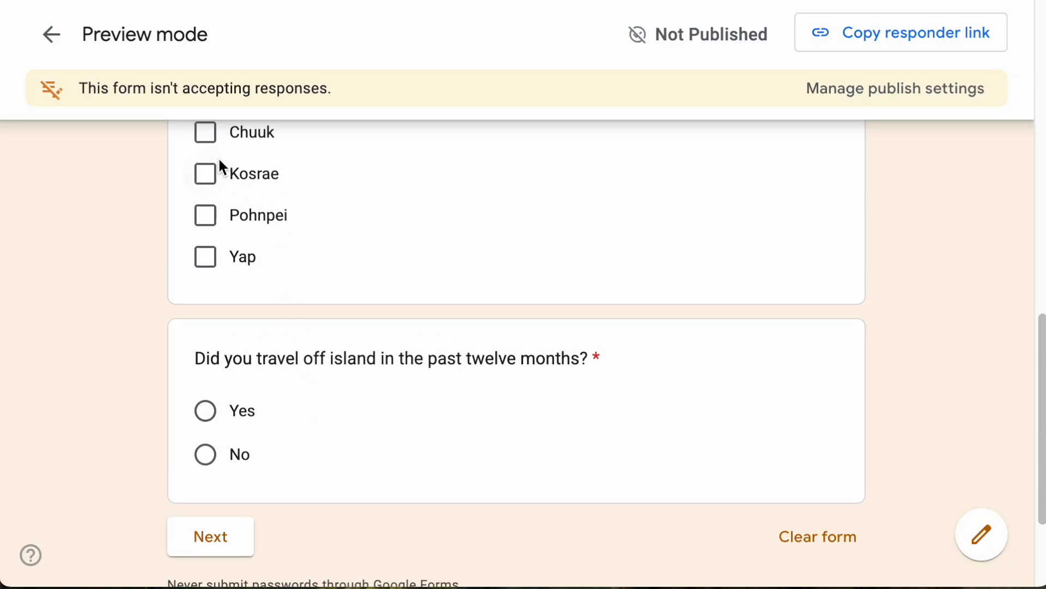
pyautogui.click(201, 173)
pyautogui.click(209, 256)
pyautogui.scroll(-1, 376, 444)
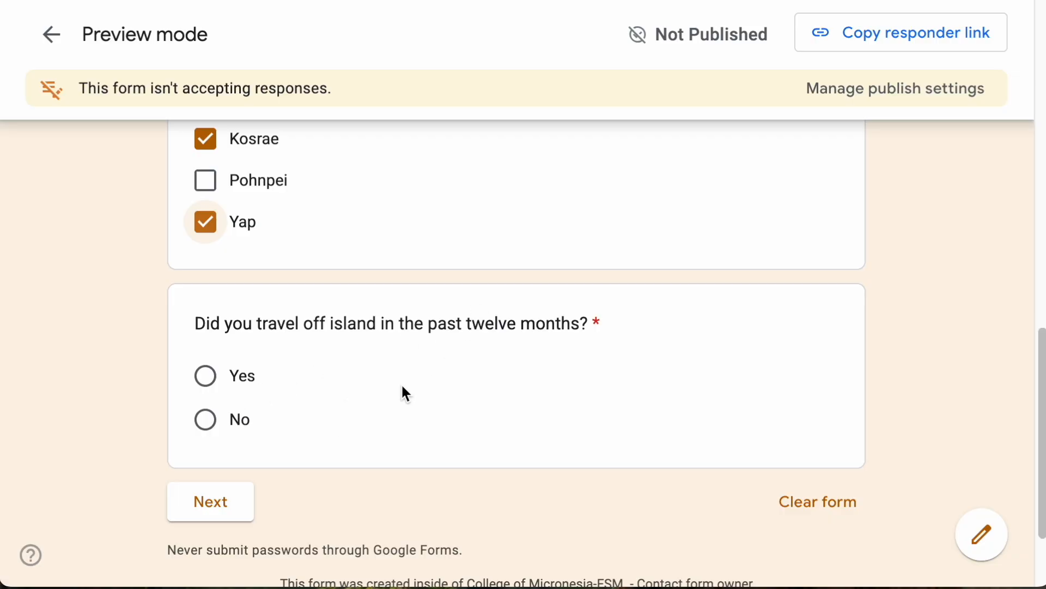
# Step: Test the off-island travel question with No, change the answer to Yes and continue to the following section
pyautogui.click(207, 420)
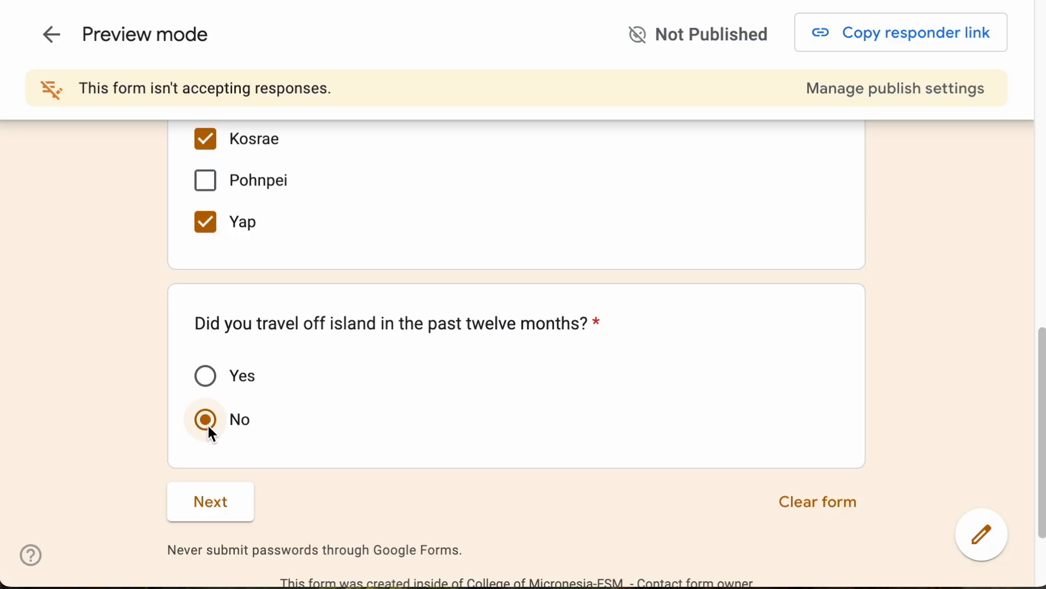
pyautogui.scroll(-1, 313, 428)
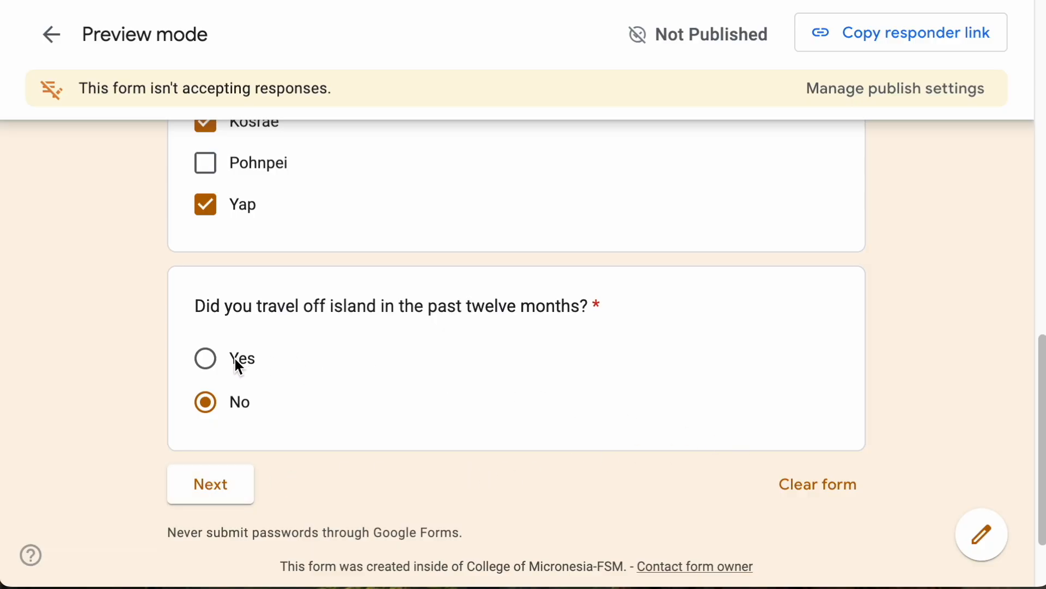
pyautogui.click(207, 358)
pyautogui.click(214, 485)
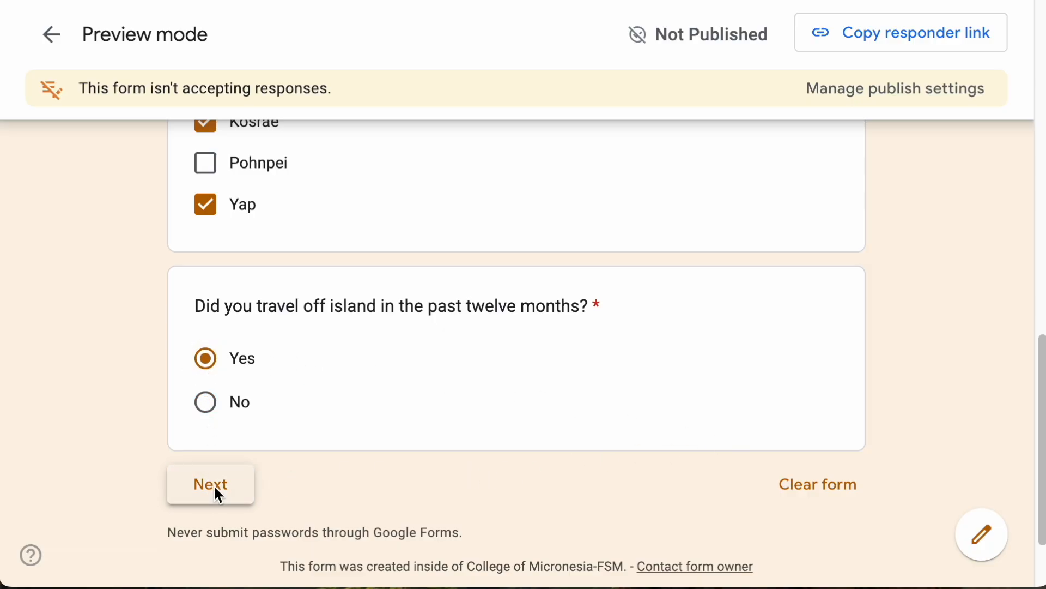
# Step: Test the trip count validation with the text "Man", replace it with 1 and continue to the following section
pyautogui.scroll(-5, 310, 463)
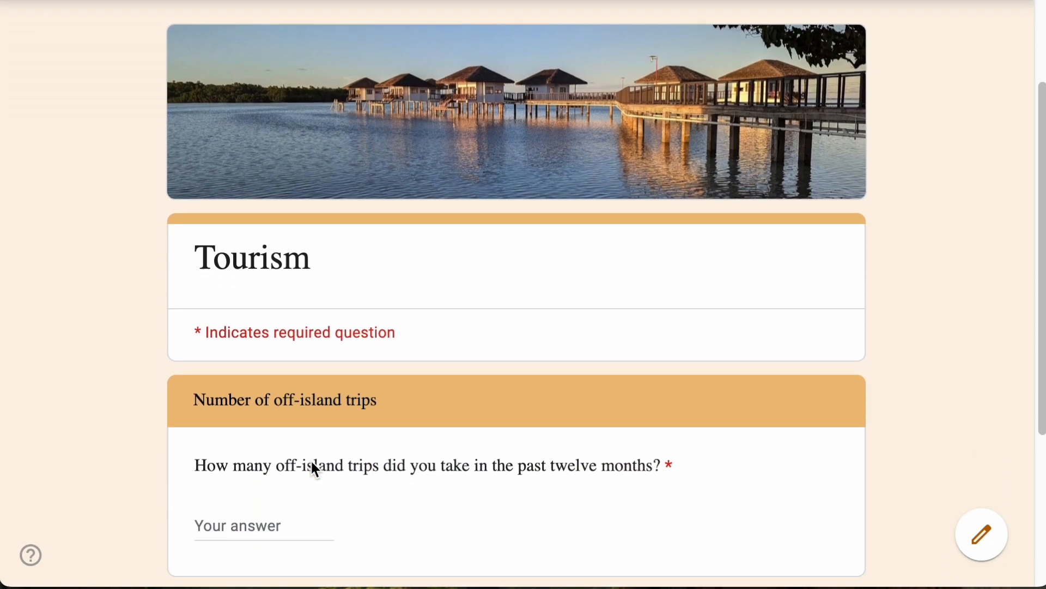
pyautogui.click(292, 388)
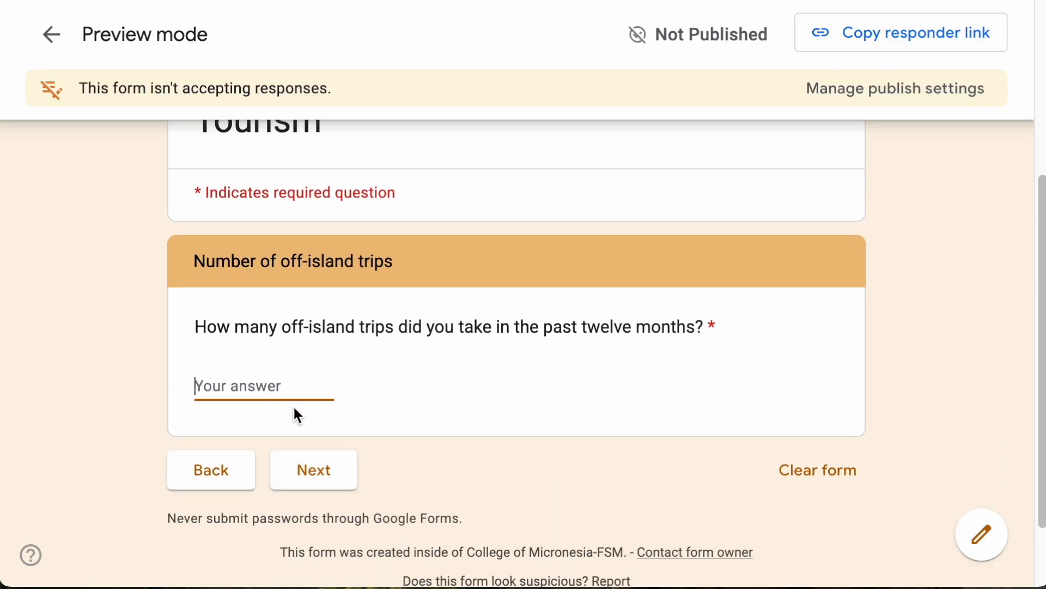
pyautogui.write('Man')
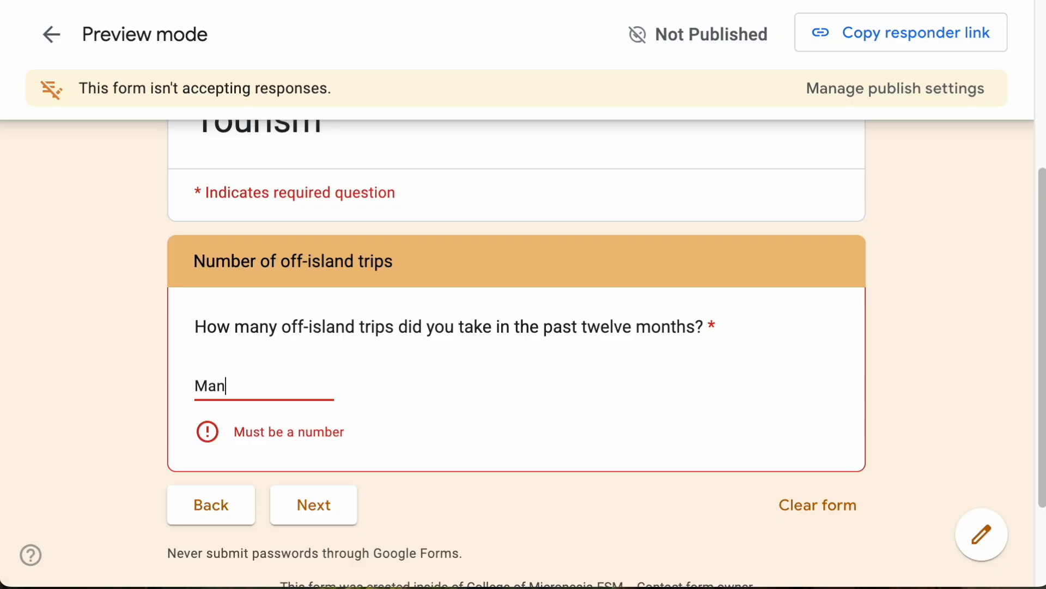
pyautogui.press('BackSpace')
pyautogui.press('BackSpace')
pyautogui.press('BackSpace')
pyautogui.write('1')
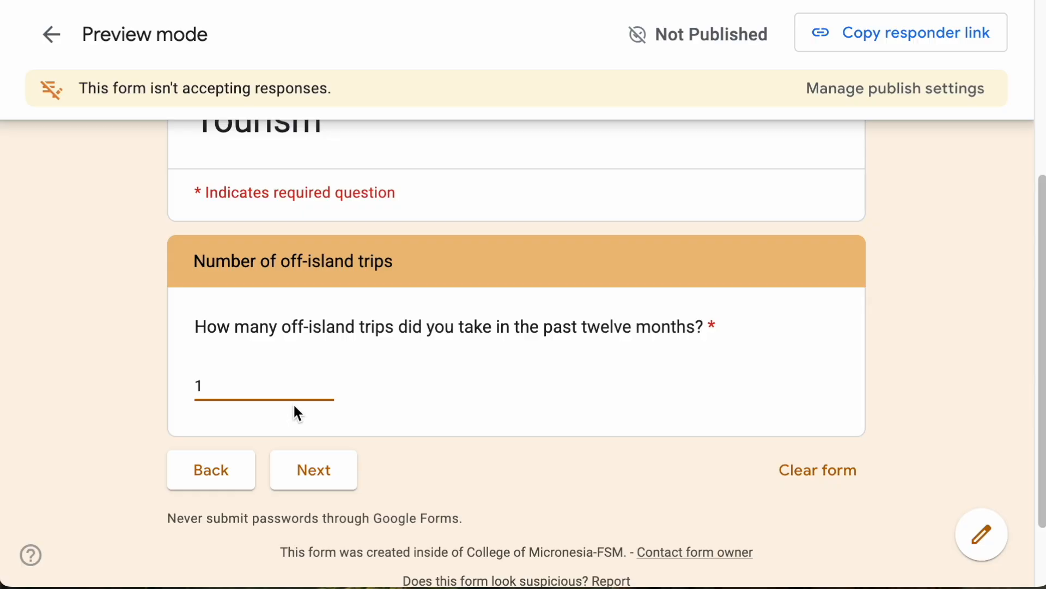
pyautogui.click(309, 466)
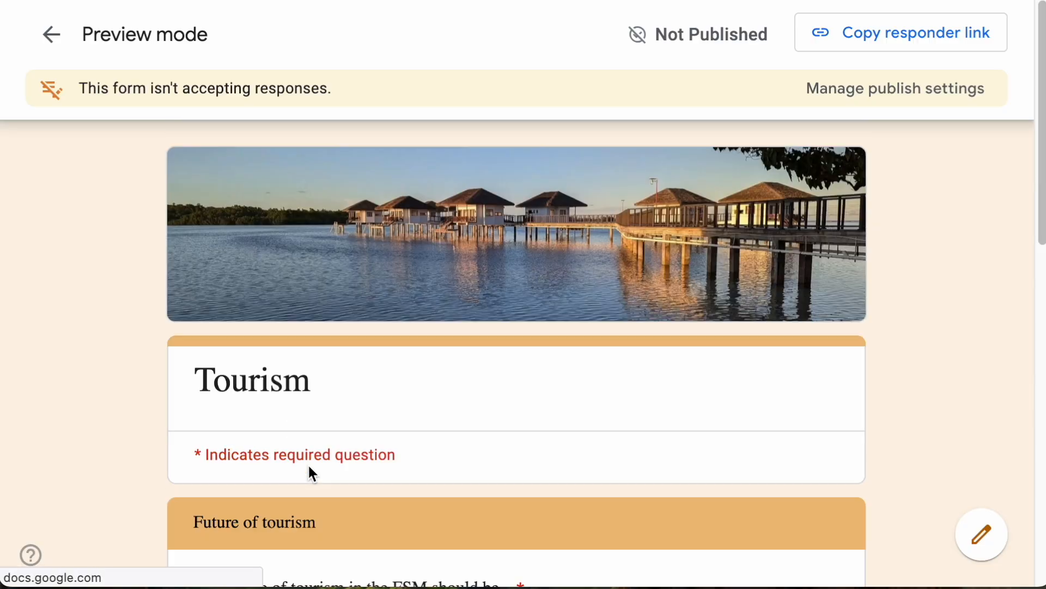
# Step: Rate small scale ecotourism Strongly agree, large casino and golf resorts Disagree, and the dive and surf and cultural immersion rows Agree
pyautogui.scroll(-5, 300, 453)
pyautogui.scroll(-3, 302, 455)
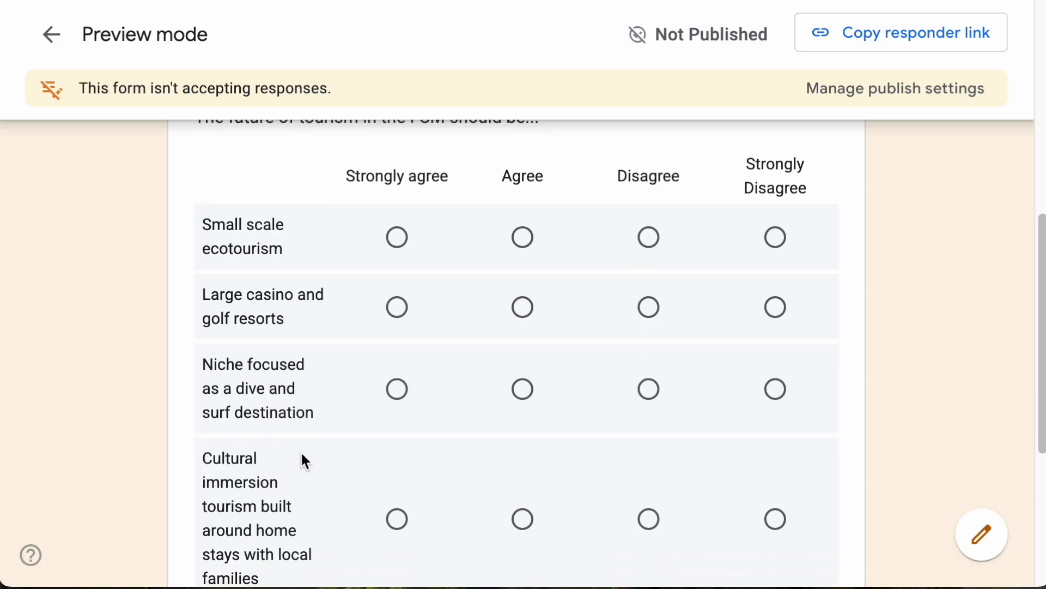
pyautogui.scroll(2, 302, 455)
pyautogui.scroll(-2, 305, 462)
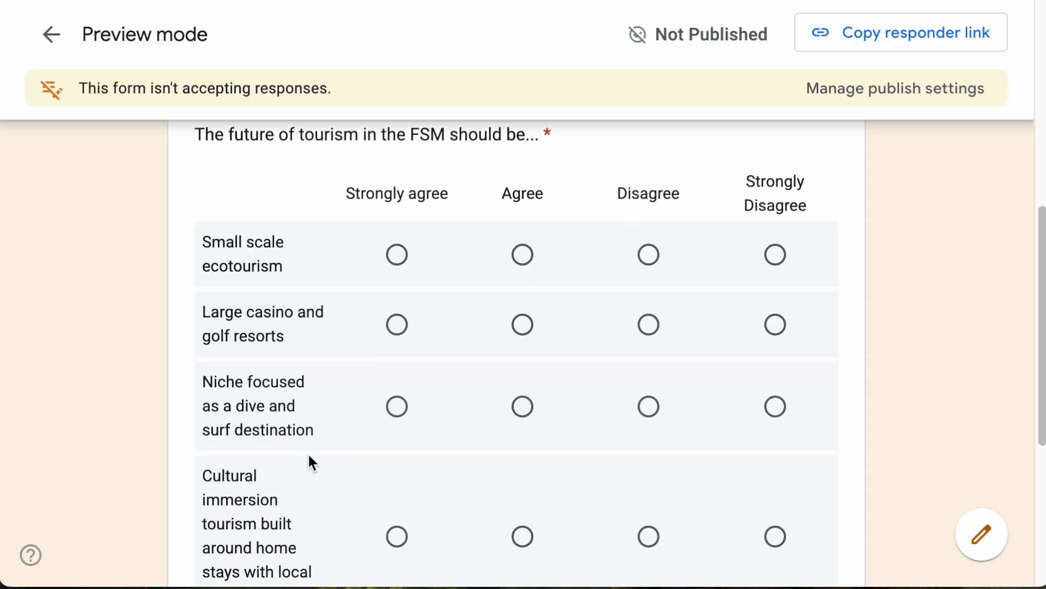
pyautogui.click(396, 255)
pyautogui.click(652, 322)
pyautogui.scroll(-2, 397, 527)
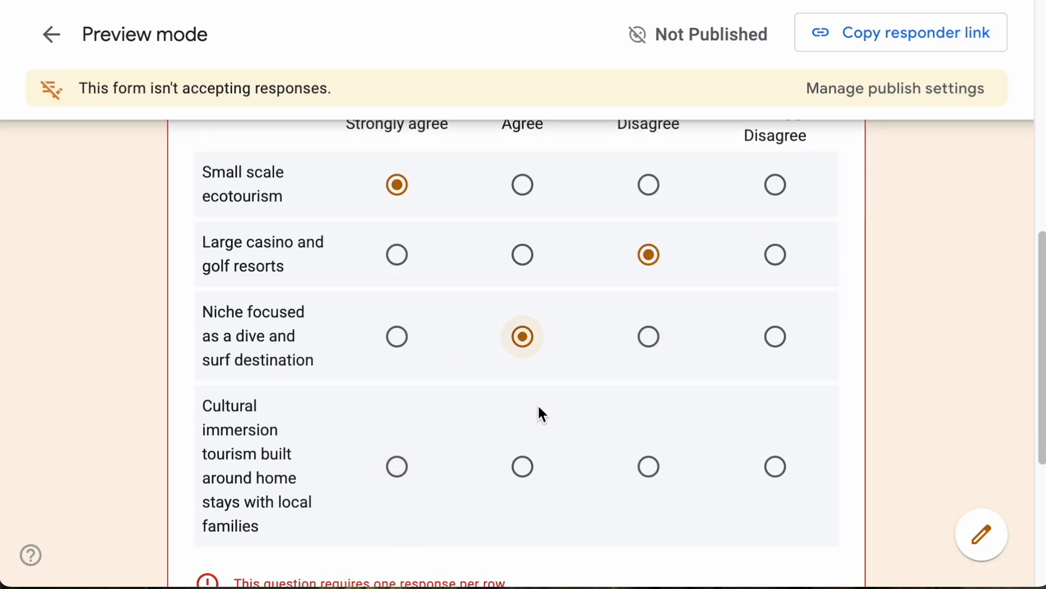
pyautogui.scroll(-4, 534, 380)
pyautogui.click(523, 327)
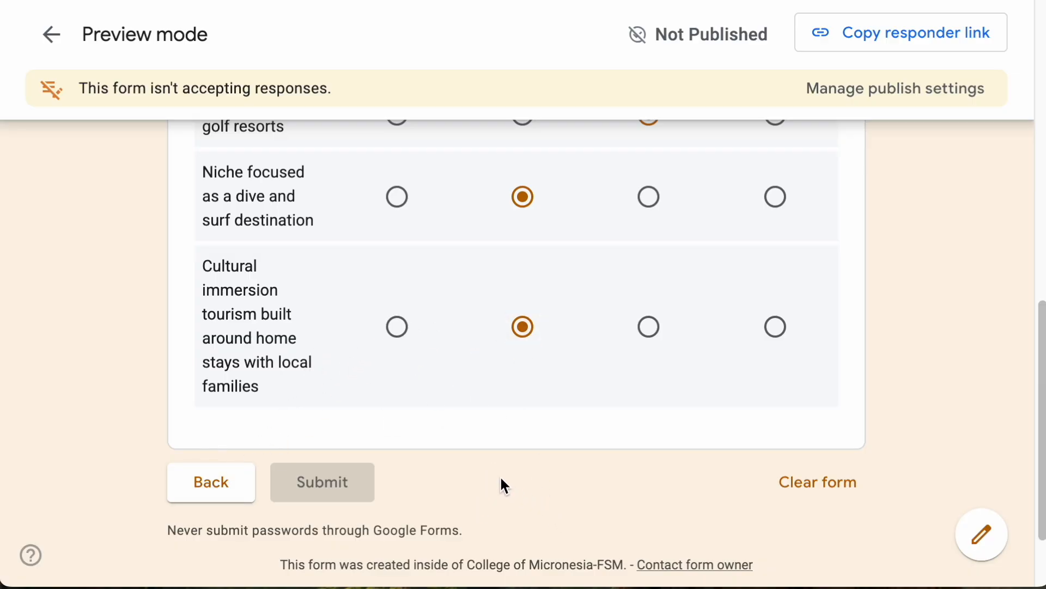
# Step: Try to submit the filled-in preview of the unpublished form
pyautogui.scroll(1, 499, 485)
pyautogui.scroll(-3, 499, 485)
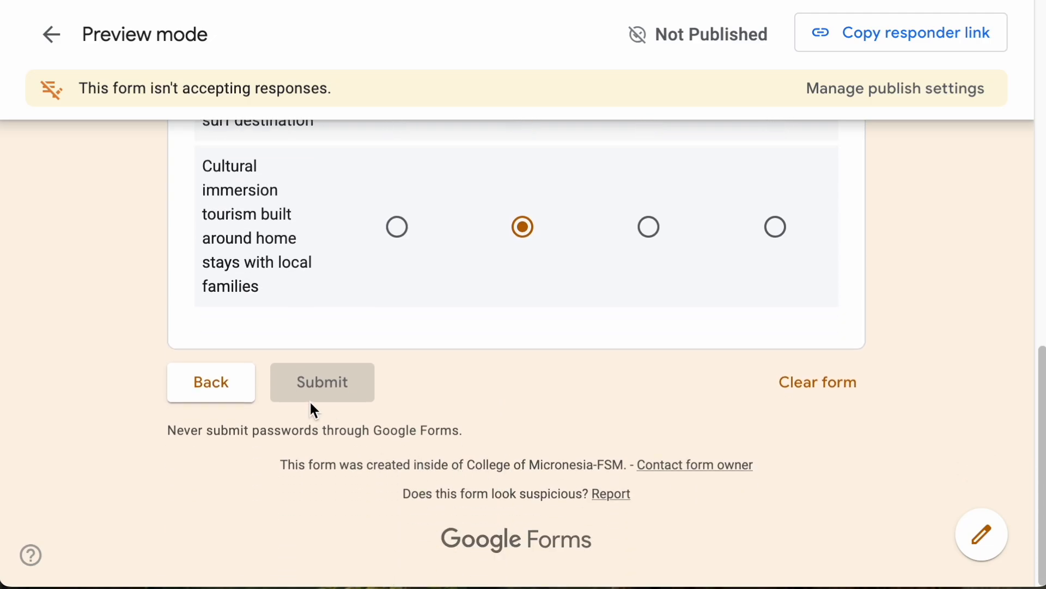
pyautogui.click(322, 386)
pyautogui.scroll(10, 331, 394)
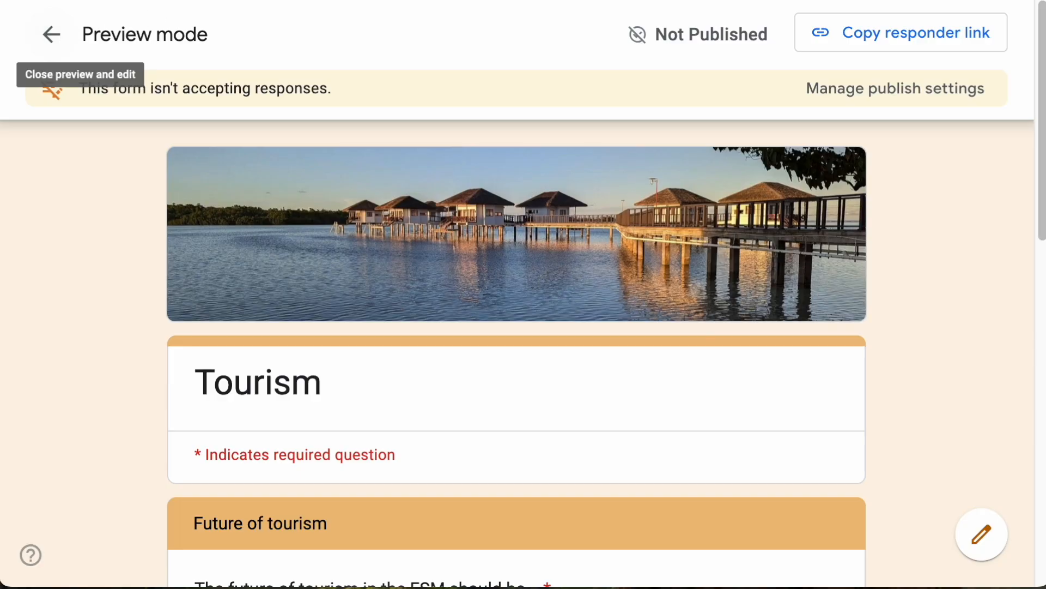
# Step: Close the preview to return to the form editor and look over the additional form actions available
pyautogui.click(51, 34)
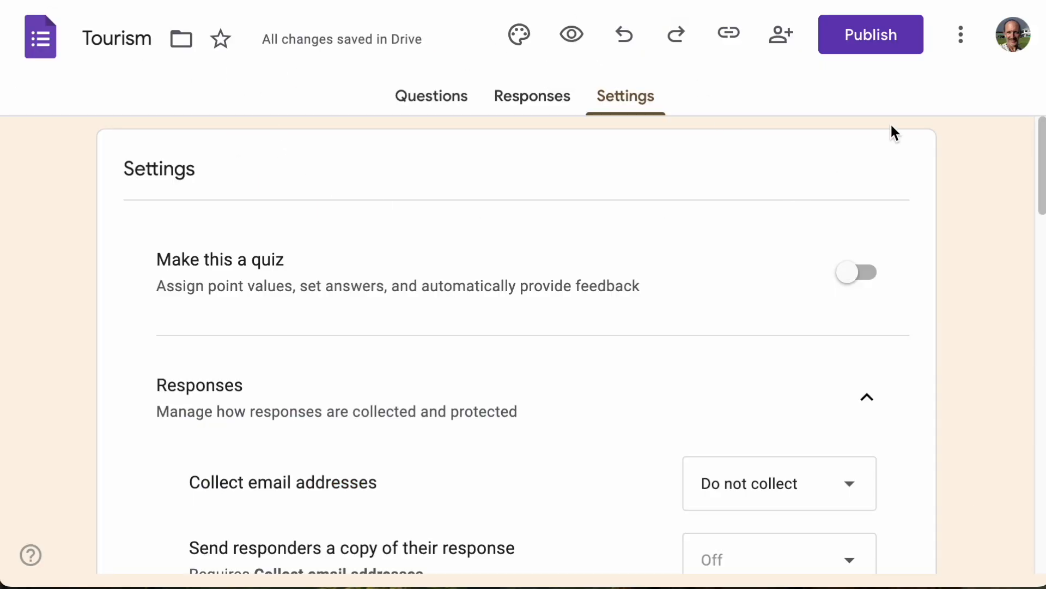
pyautogui.click(962, 34)
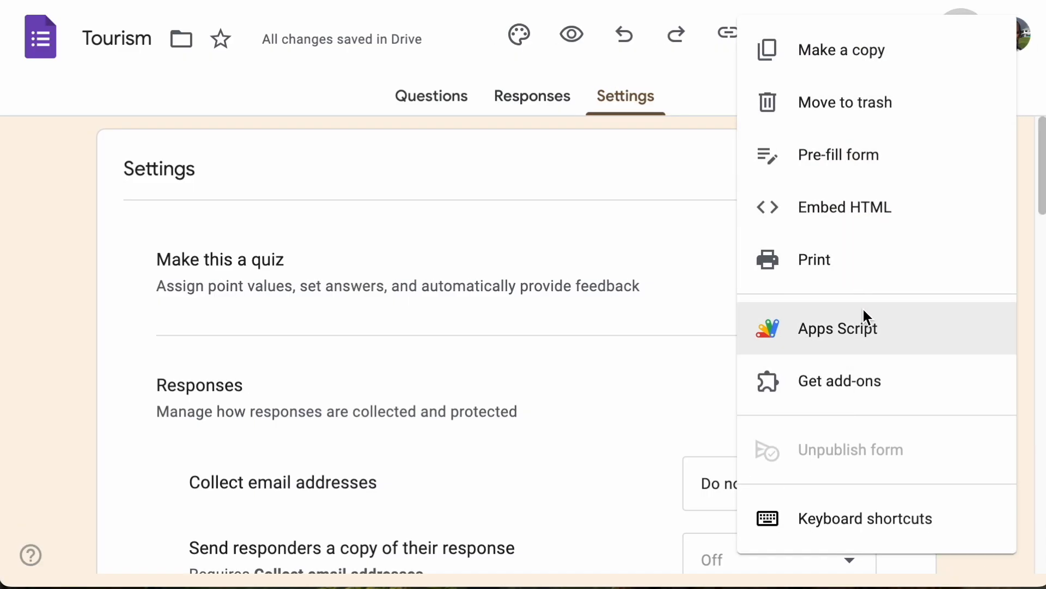
pyautogui.click(657, 166)
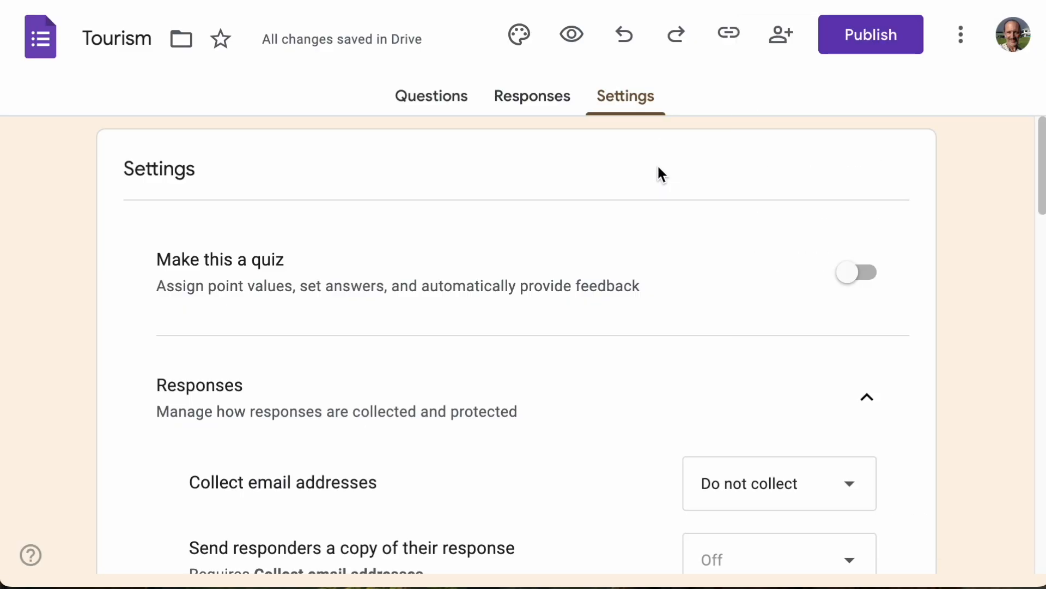
# Step: Open the form's sharing options and set the responder view access to Anyone with the link
pyautogui.click(792, 36)
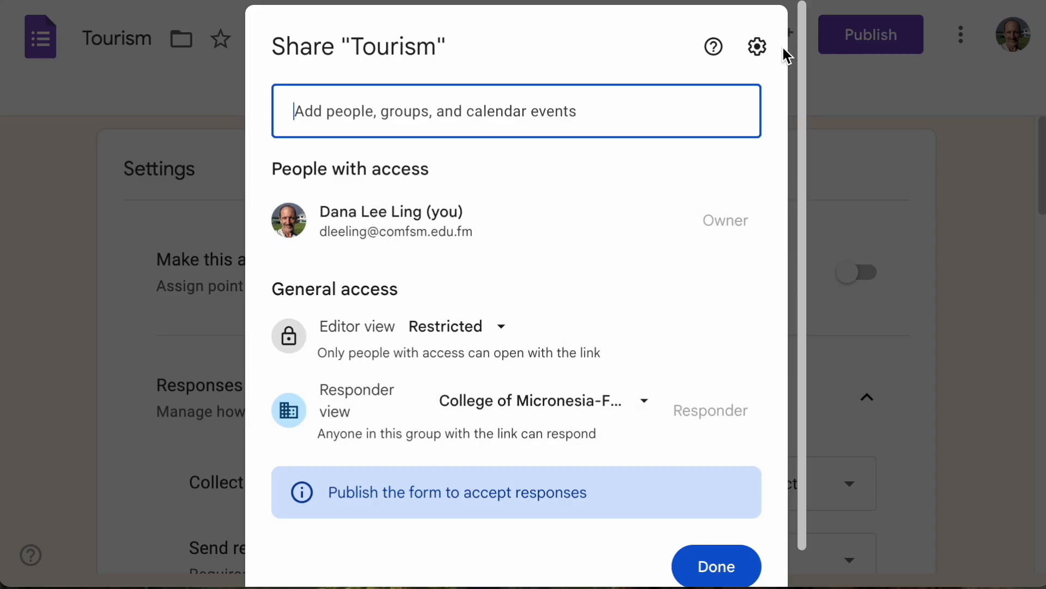
pyautogui.click(619, 405)
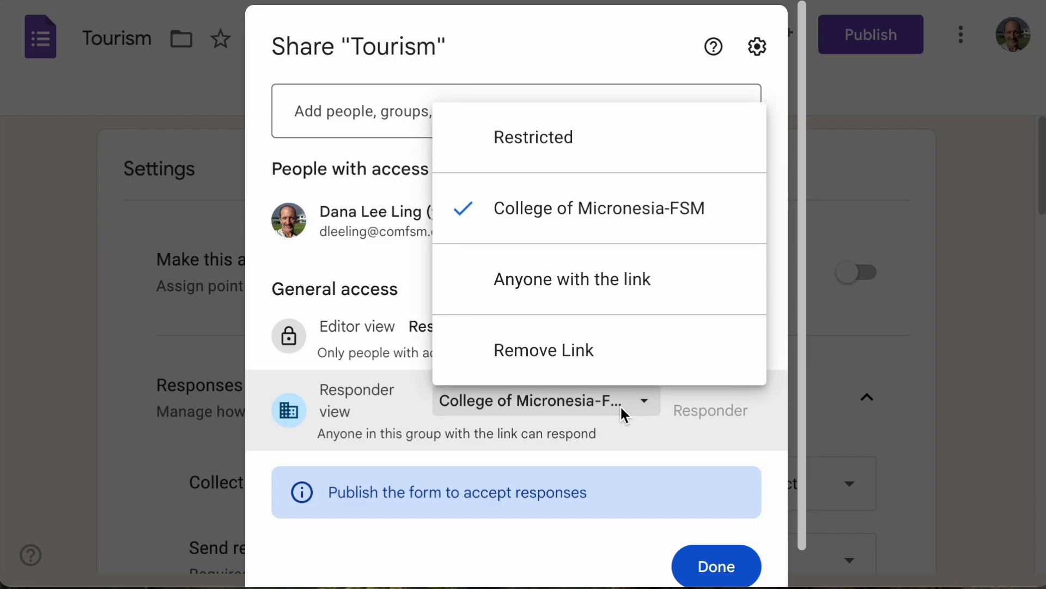
pyautogui.click(611, 298)
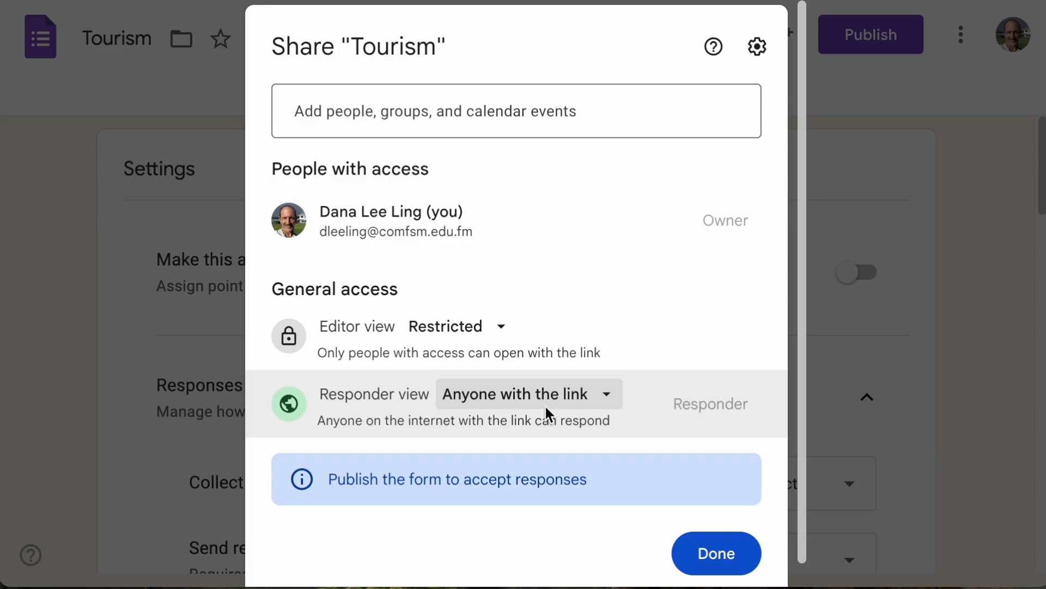
pyautogui.click(575, 394)
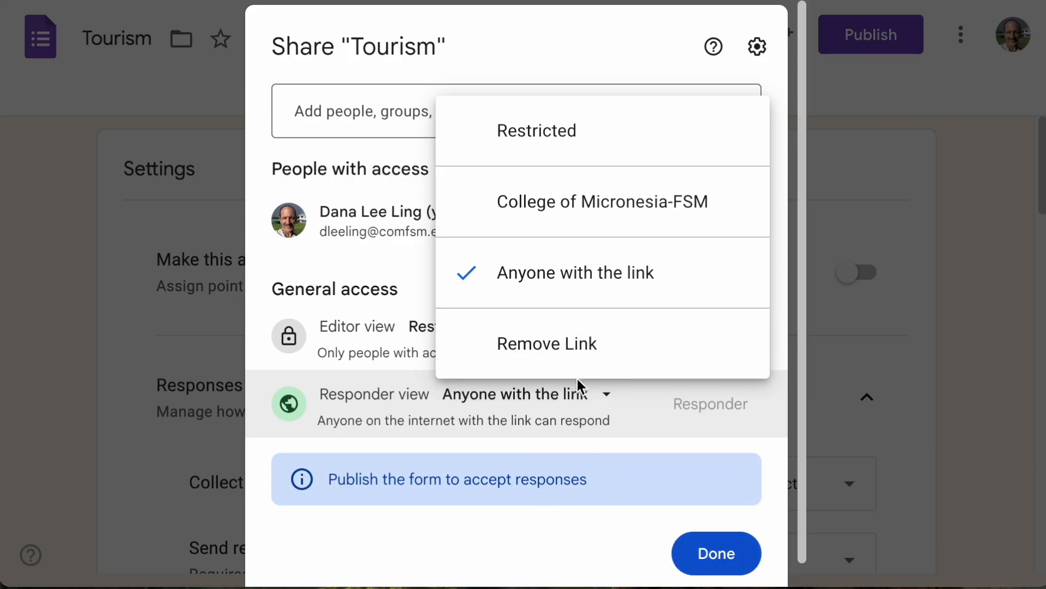
pyautogui.click(594, 279)
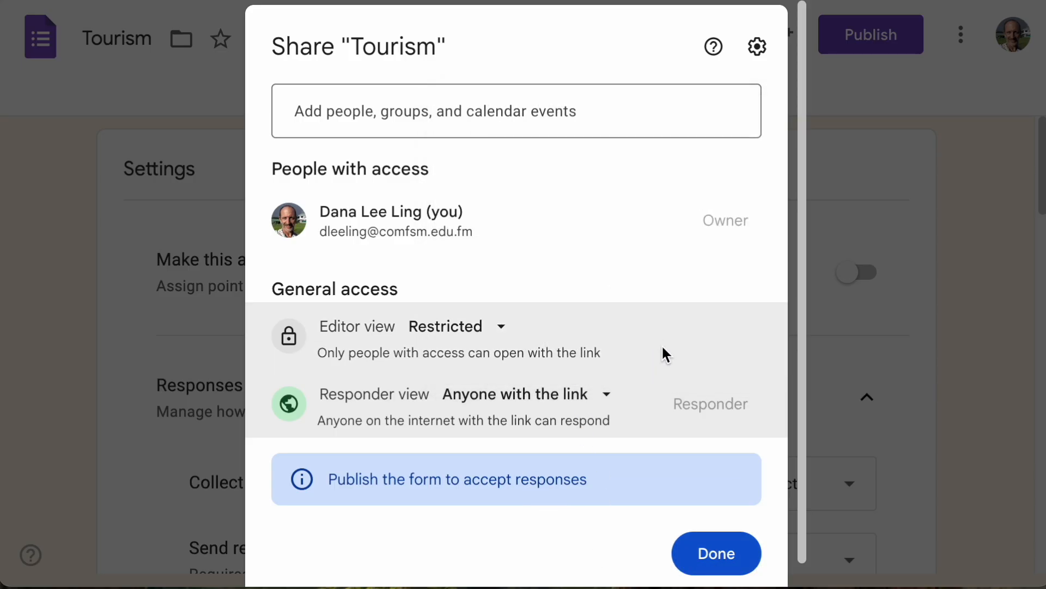
# Step: Close the sharing settings after a recheck and publish the form for anyone with the link
pyautogui.click(722, 554)
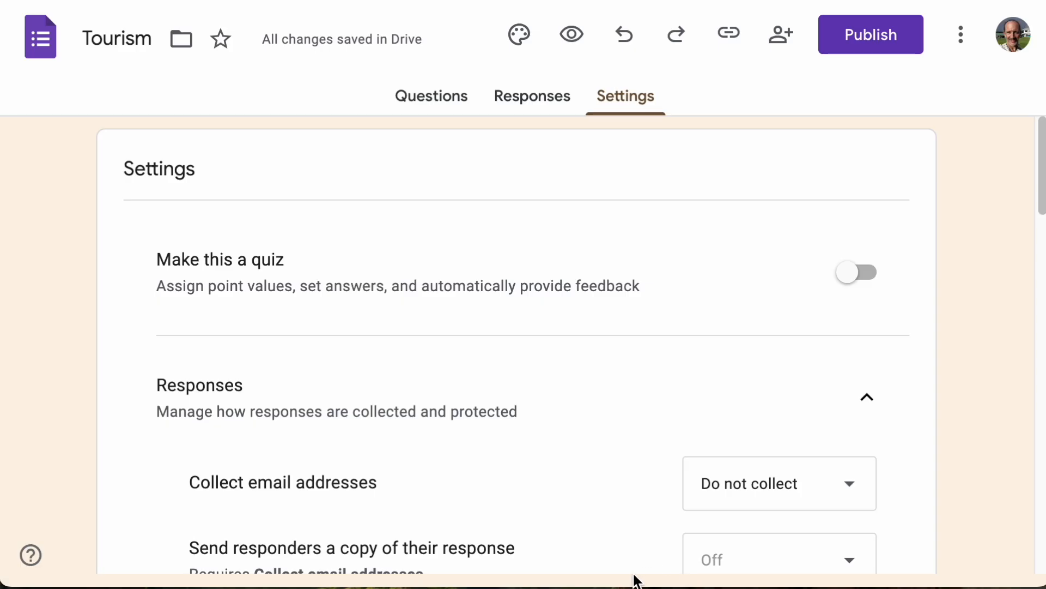
pyautogui.click(783, 34)
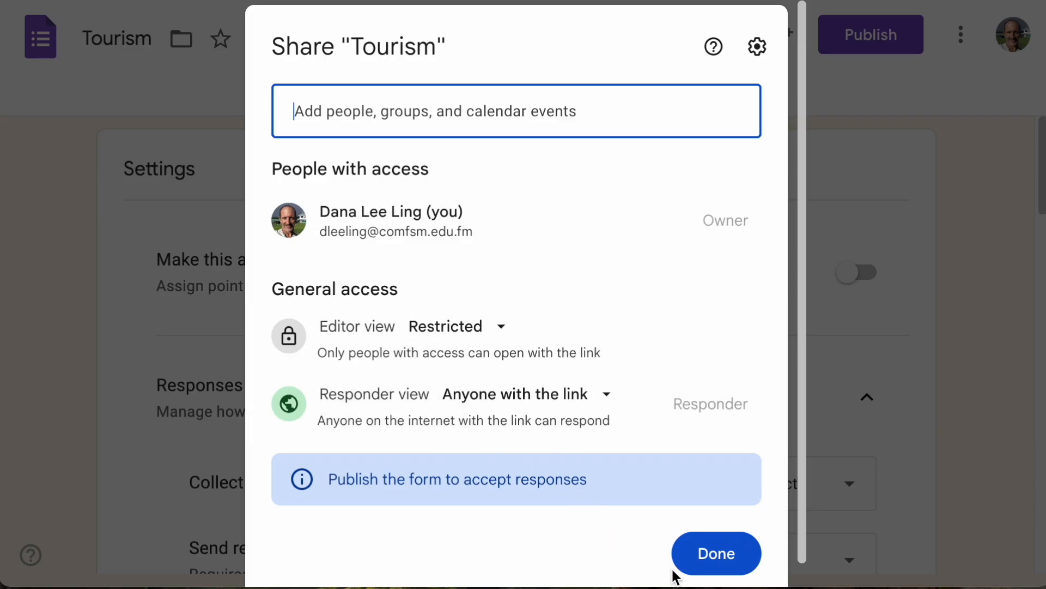
pyautogui.click(725, 562)
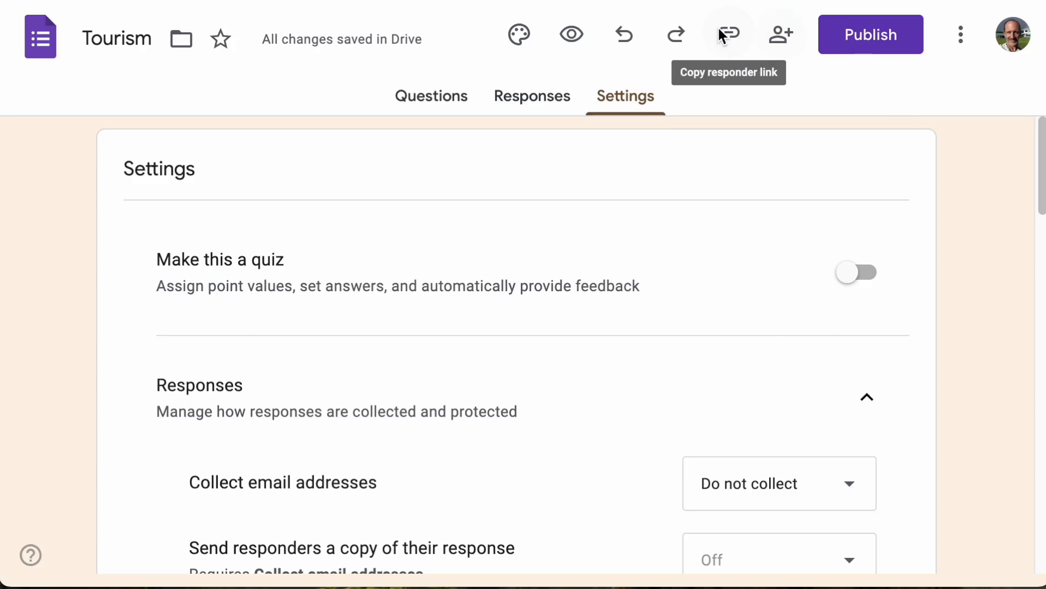
pyautogui.click(911, 34)
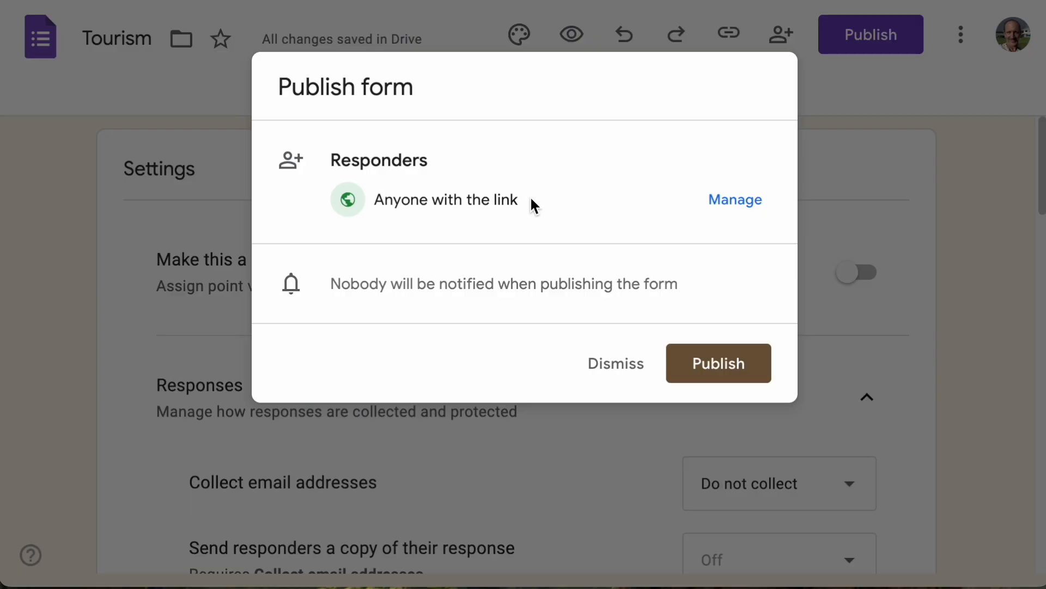
pyautogui.click(722, 365)
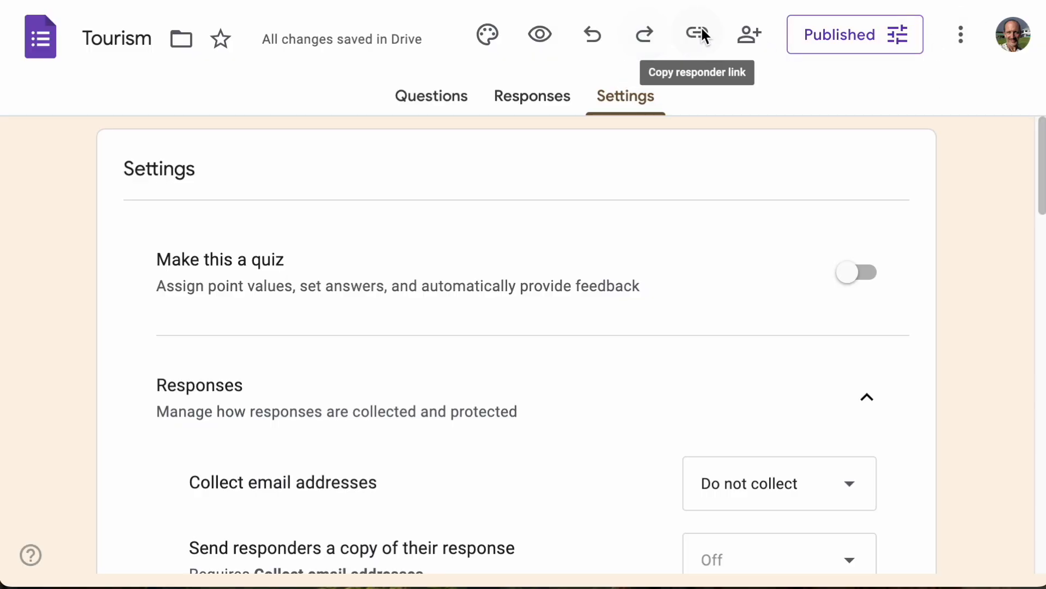
# Step: Copy the full-length responder link and open the live form in a new browser tab
pyautogui.click(712, 26)
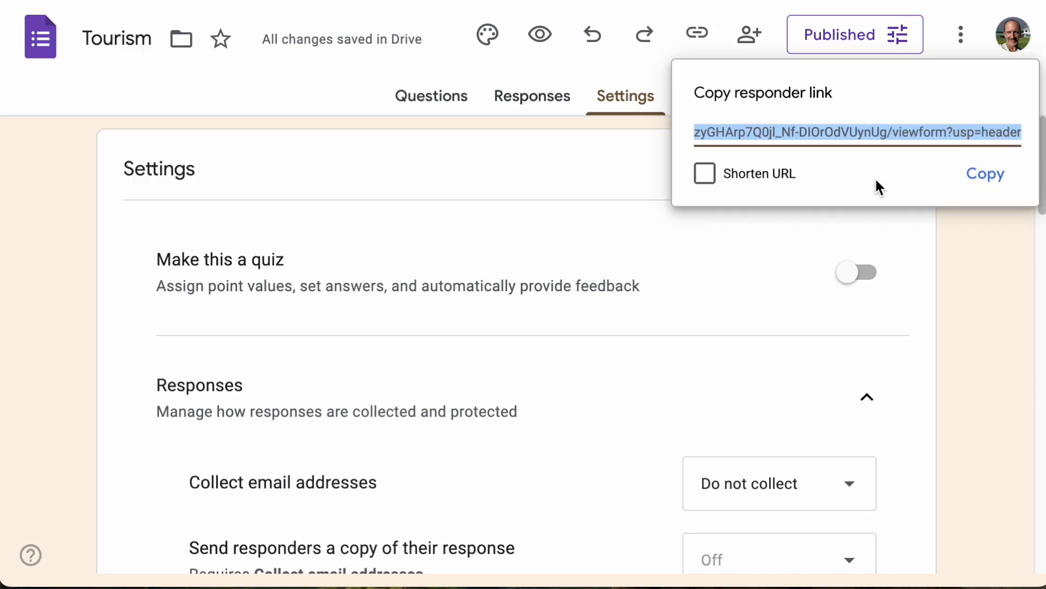
pyautogui.click(980, 176)
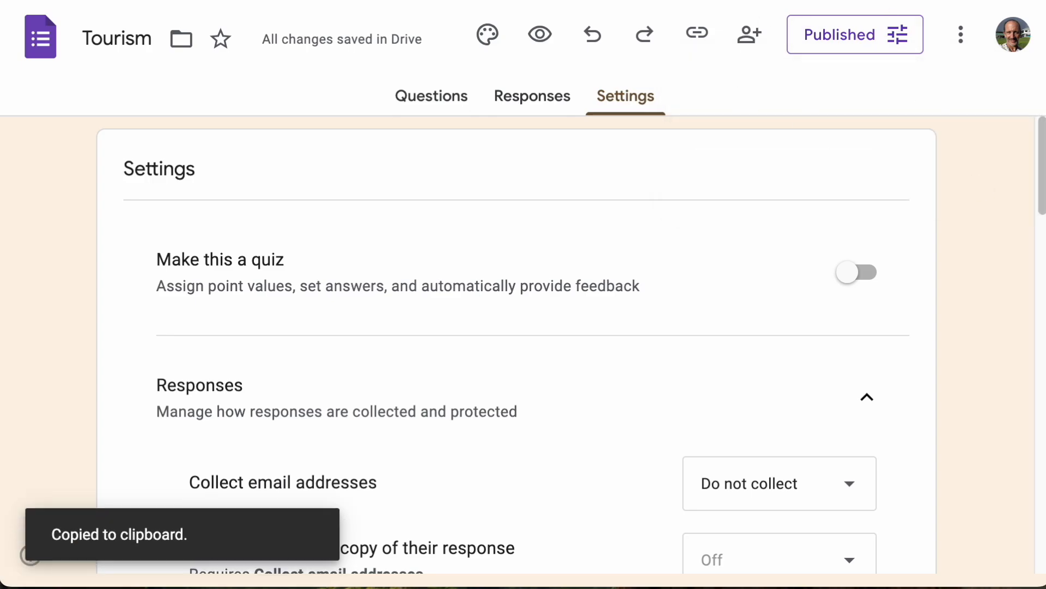
pyautogui.press('super+t')
pyautogui.press('super+v')
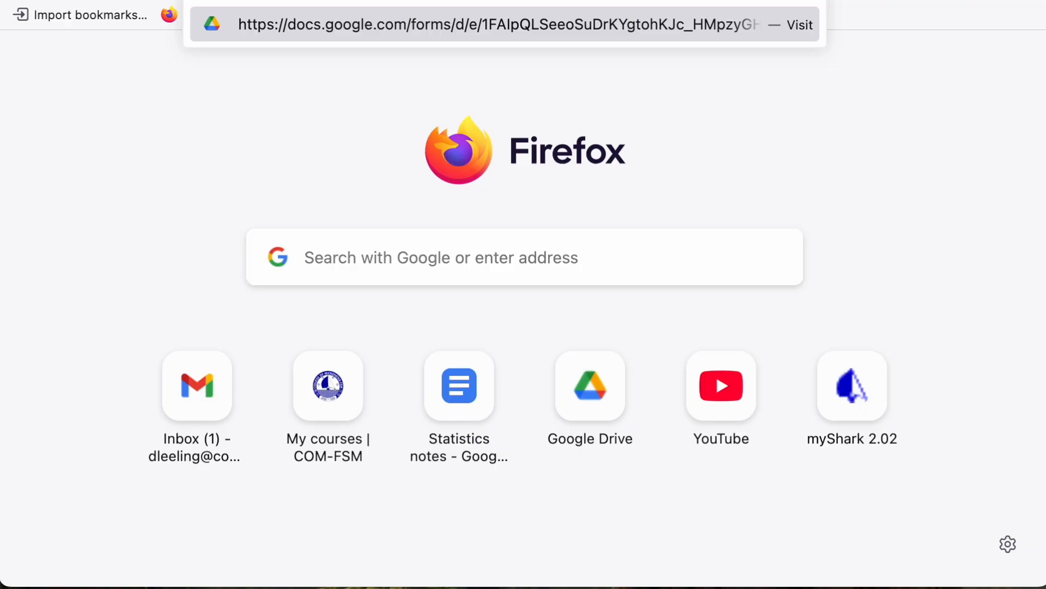
pyautogui.press('Return')
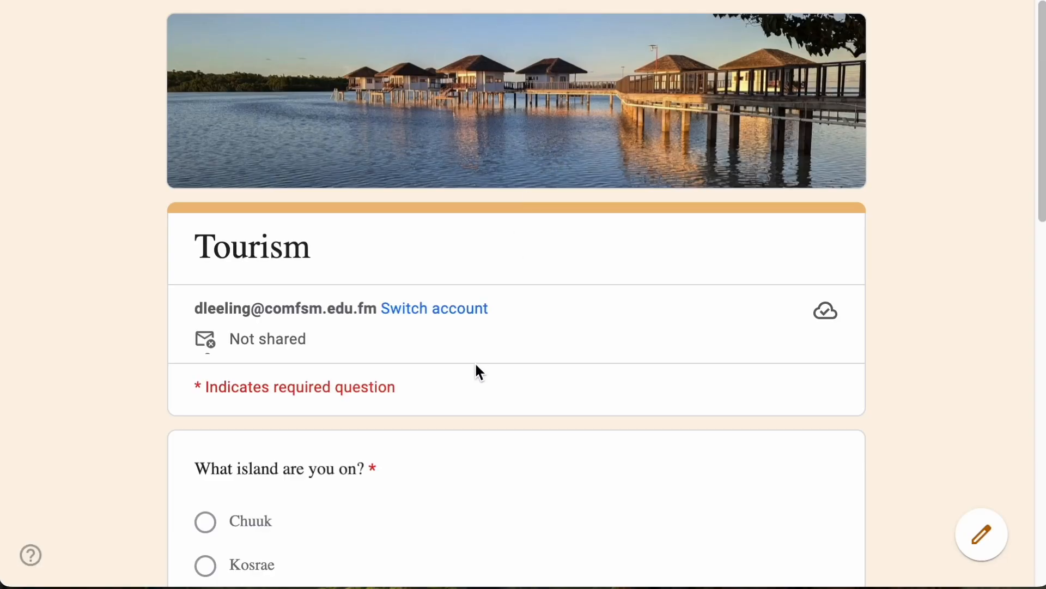
# Step: Look through the first section of the live form, from the header image to its final question
pyautogui.scroll(-1, 475, 361)
pyautogui.scroll(-2, 476, 358)
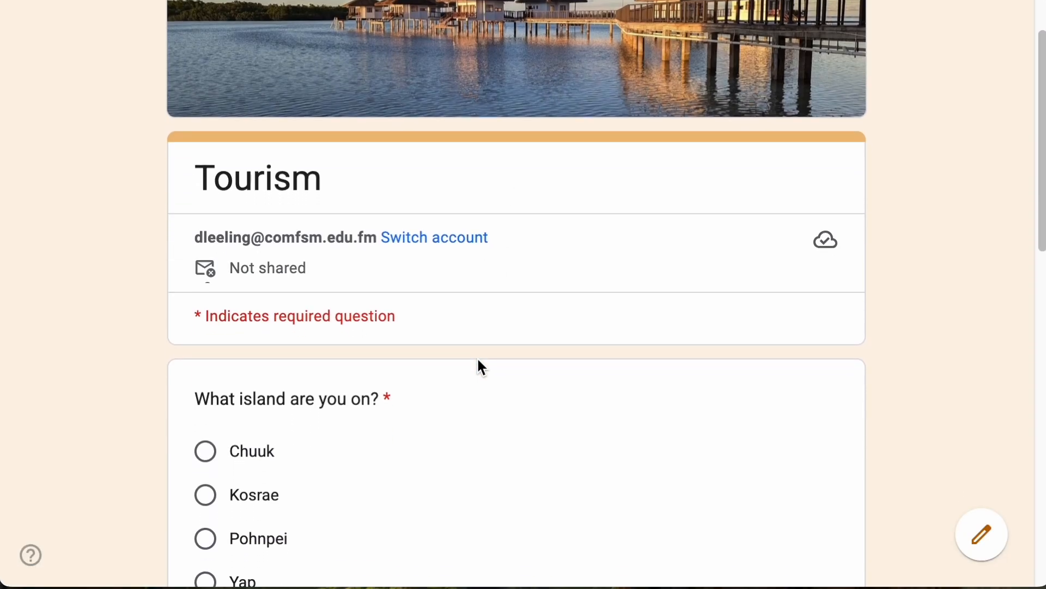
pyautogui.scroll(-1, 477, 360)
pyautogui.scroll(-2, 261, 381)
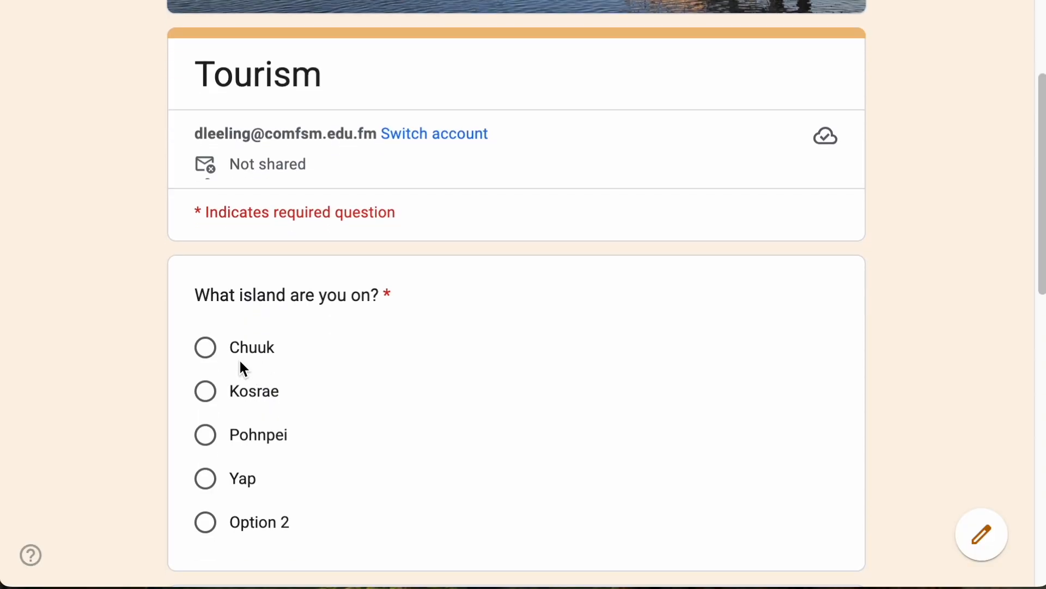
pyautogui.rightClick(378, 324)
pyautogui.click(712, 325)
pyautogui.scroll(-2, 714, 325)
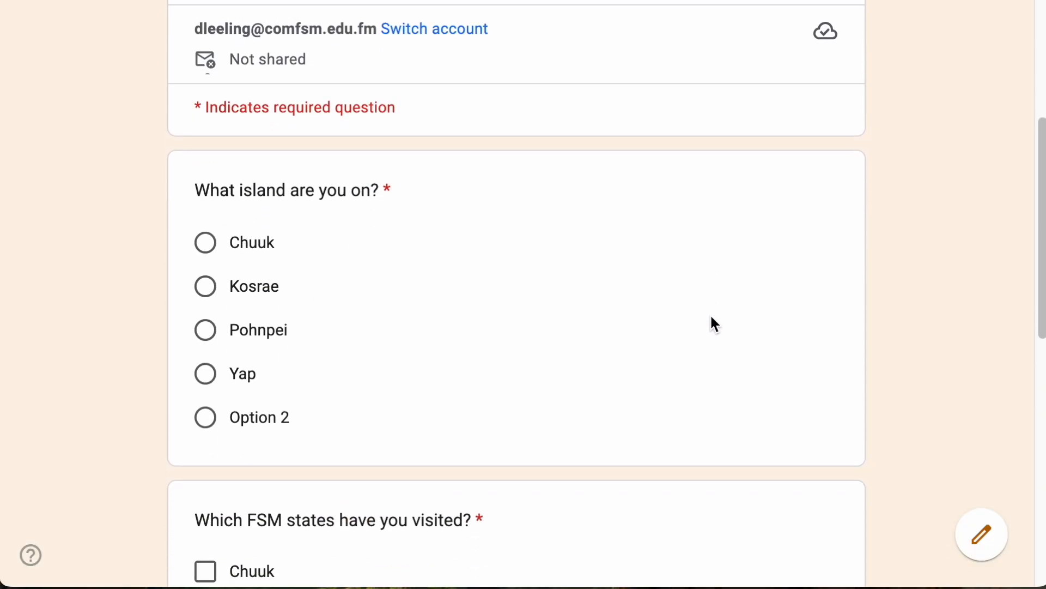
pyautogui.scroll(-10, 715, 324)
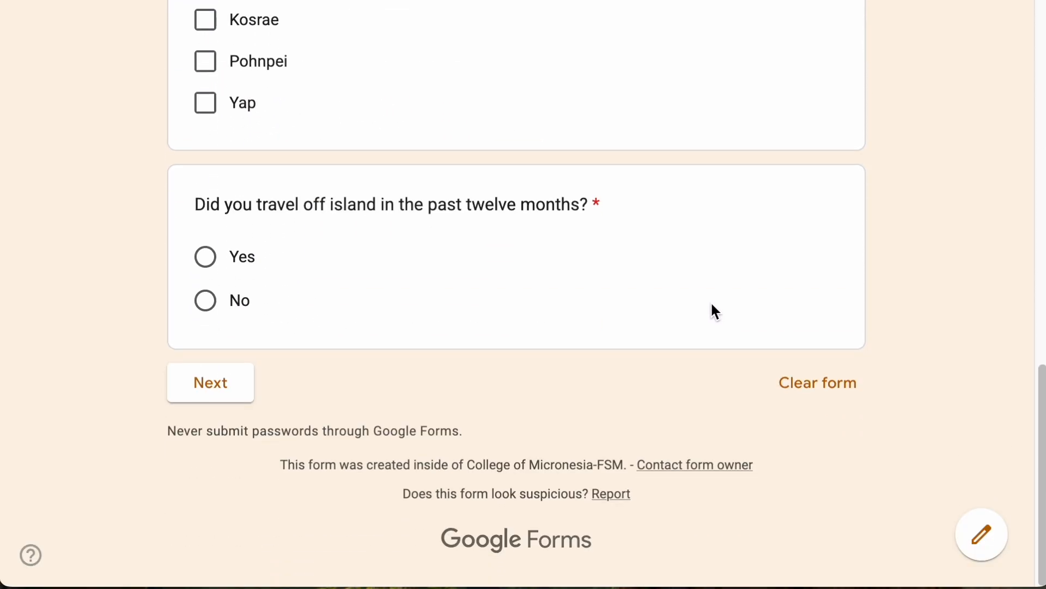
pyautogui.scroll(11, 711, 304)
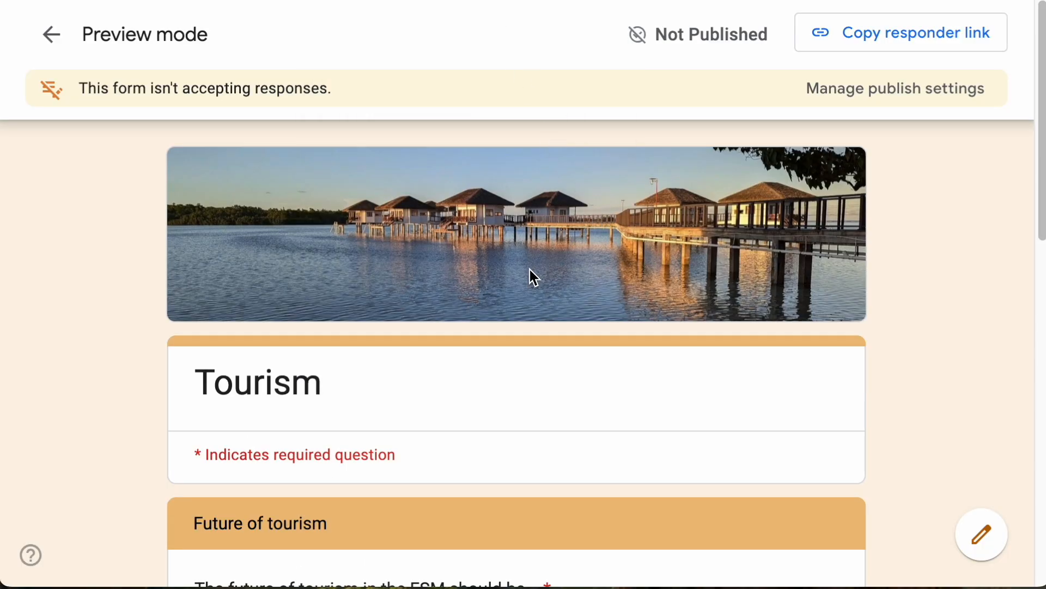
# Step: Check the responses page in the form editor and return to the live form
pyautogui.click(382, 1)
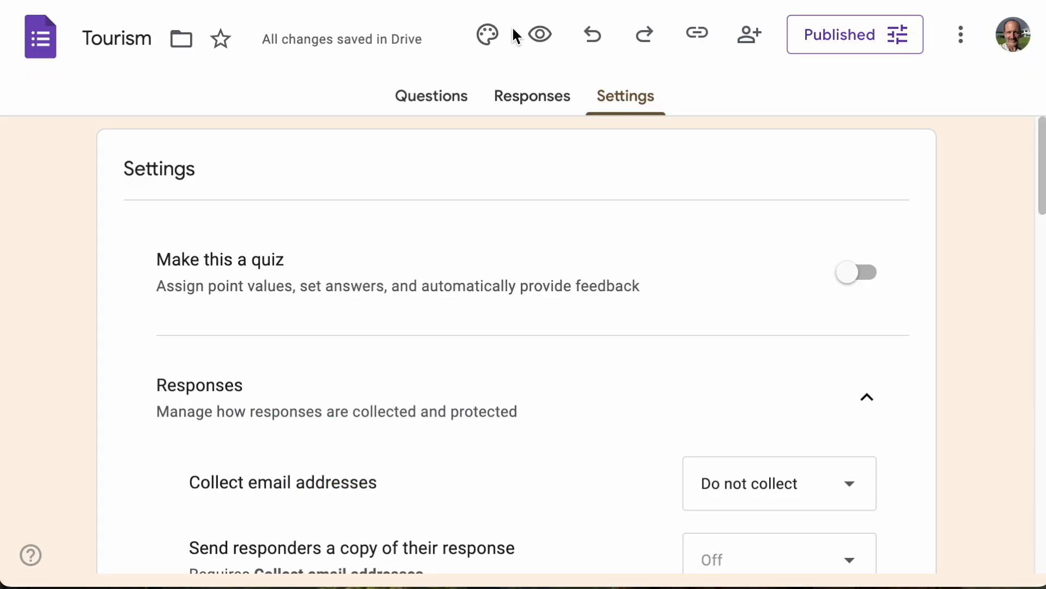
pyautogui.click(541, 106)
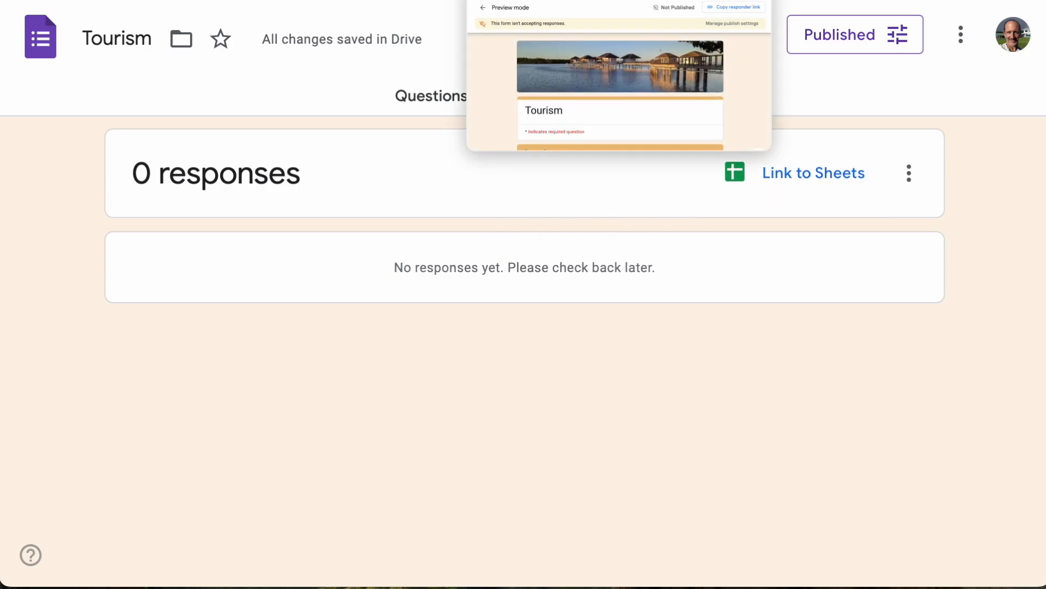
pyautogui.click(861, 1)
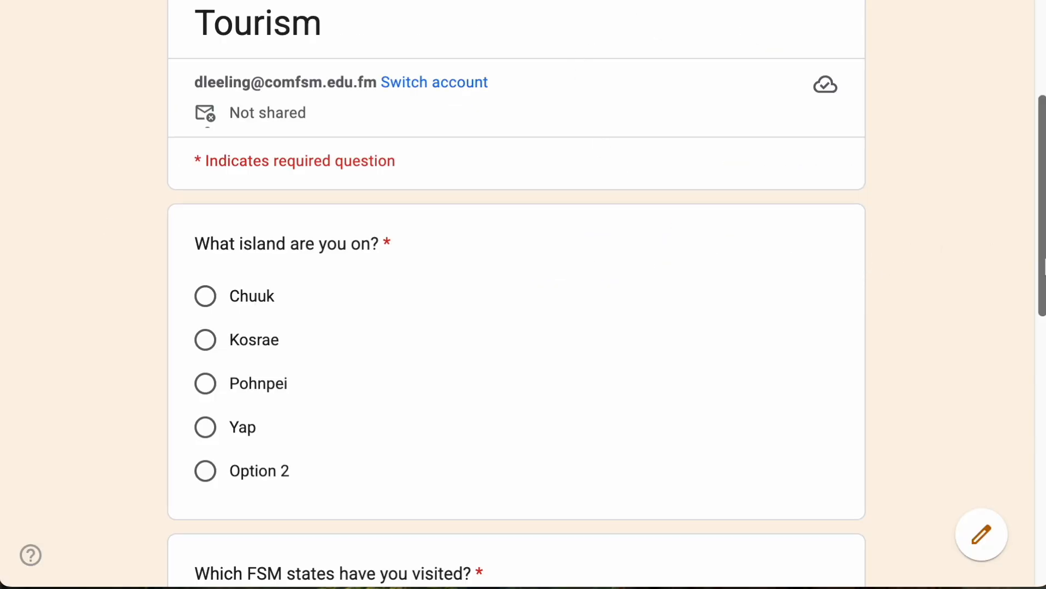
# Step: Answer the island question with Pohnpei and mark Chuuk, Kosrae, Pohnpei and Yap as visited states
pyautogui.moveTo(1044, 267)
pyautogui.mouseDown()
pyautogui.moveTo(1035, 308)
pyautogui.moveTo(1042, 285)
pyautogui.mouseUp()
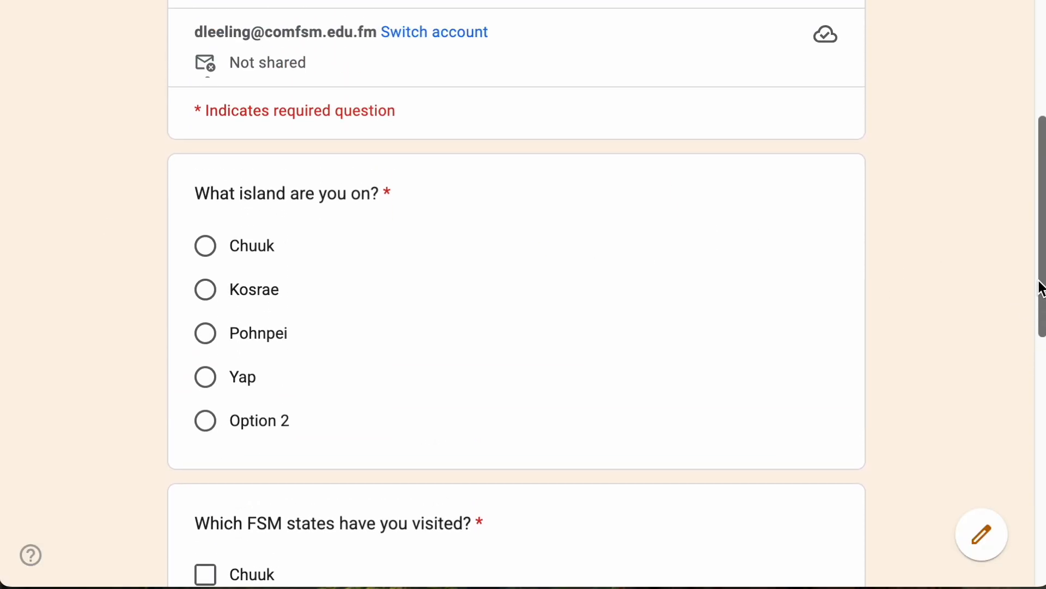
pyautogui.click(208, 344)
pyautogui.scroll(-7, 208, 342)
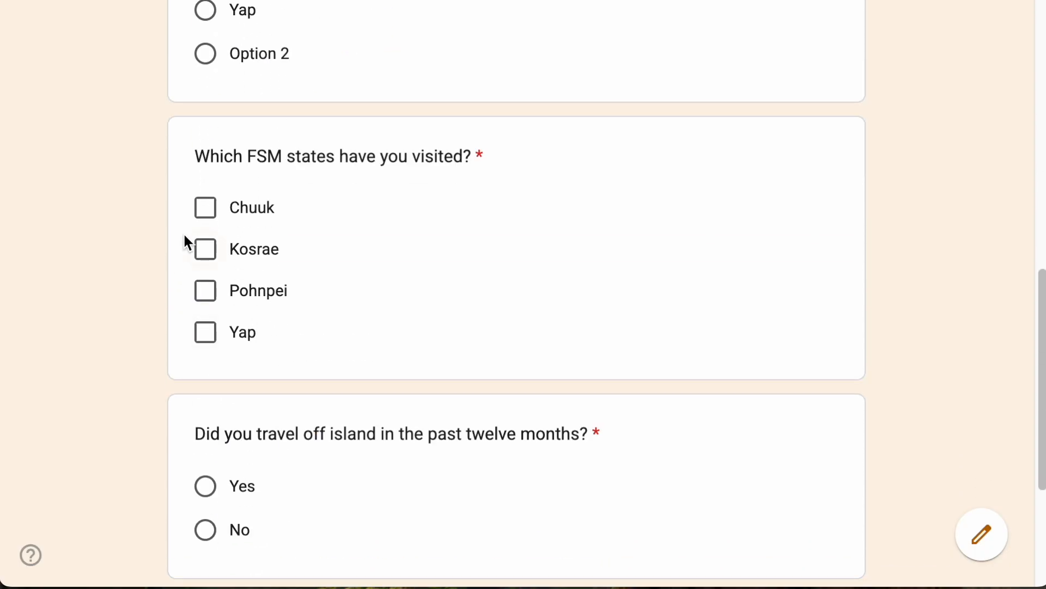
pyautogui.click(213, 214)
pyautogui.click(207, 248)
pyautogui.click(209, 292)
pyautogui.click(198, 337)
# Step: Answer No to off-island travel in the past twelve months and continue to the following section
pyautogui.scroll(-2, 279, 416)
pyautogui.scroll(-2, 280, 417)
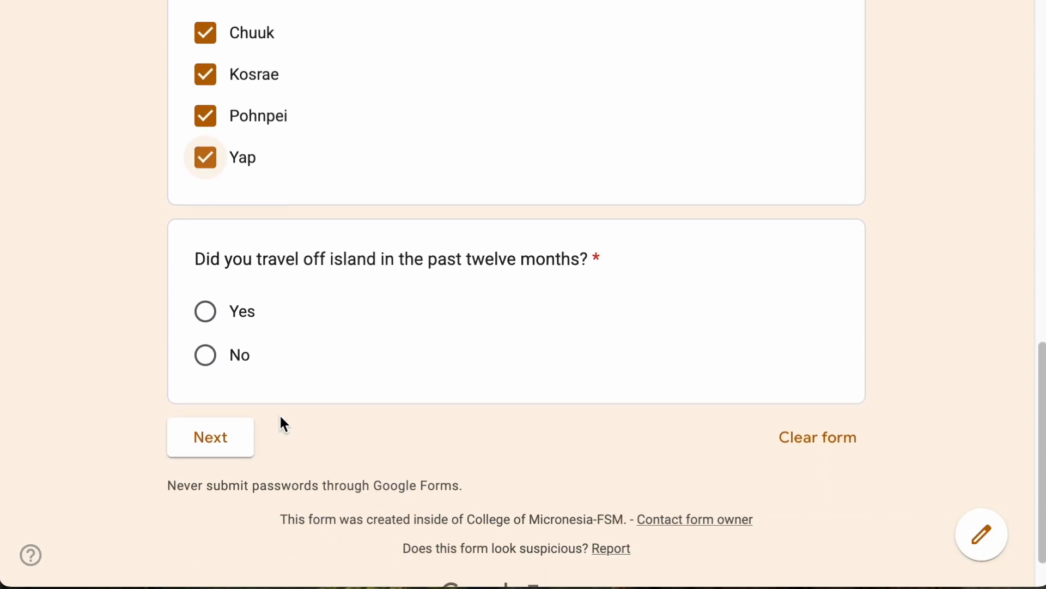
pyautogui.click(214, 357)
pyautogui.click(220, 443)
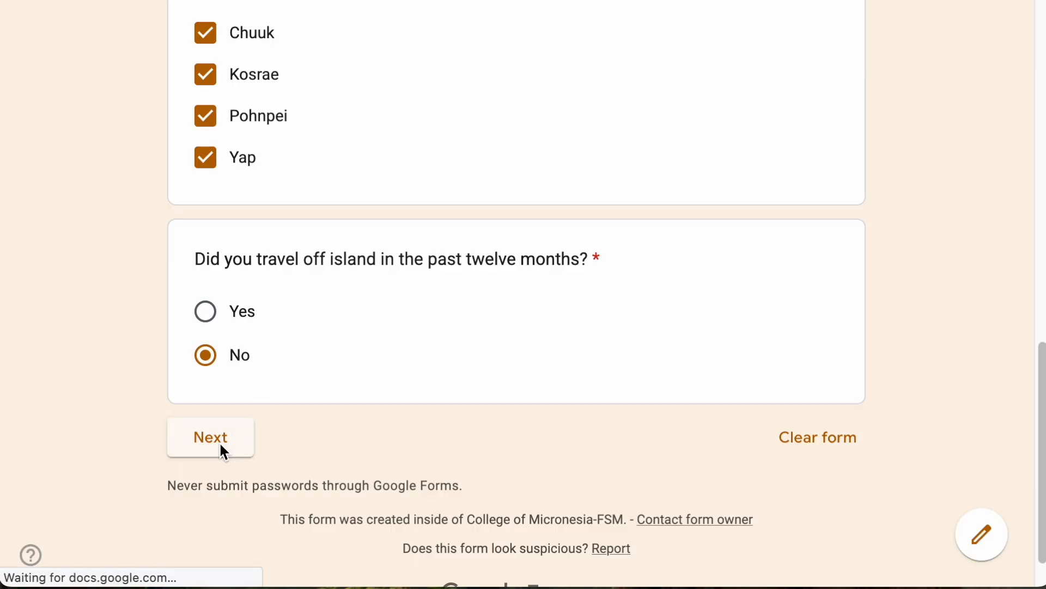
# Step: Rate small scale ecotourism Strongly agree, large casino and golf resorts Strongly Disagree, and the dive and surf and cultural immersion rows Agree
pyautogui.scroll(-4, 358, 457)
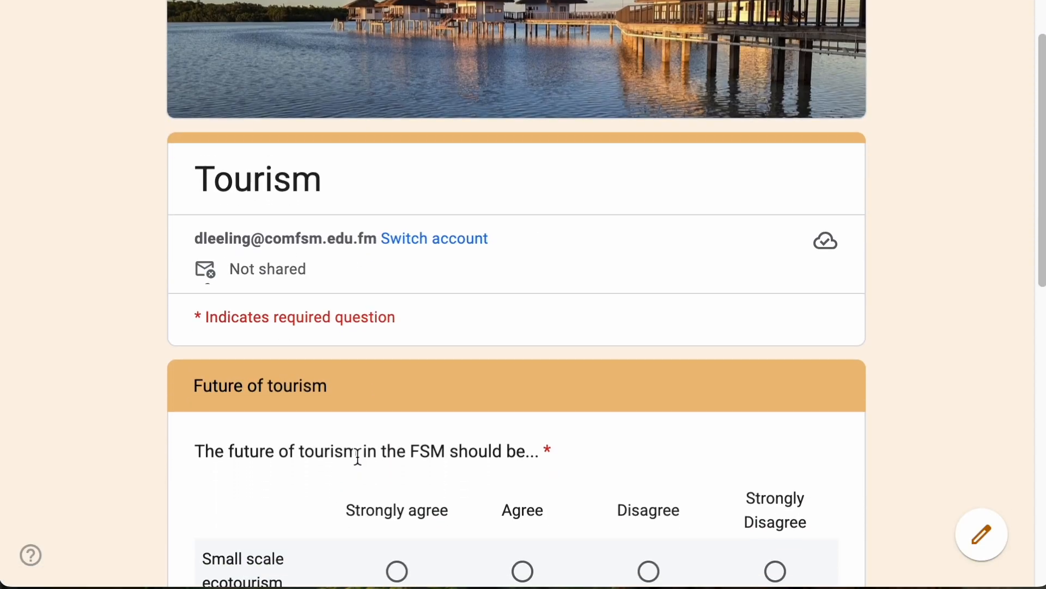
pyautogui.scroll(-3, 358, 457)
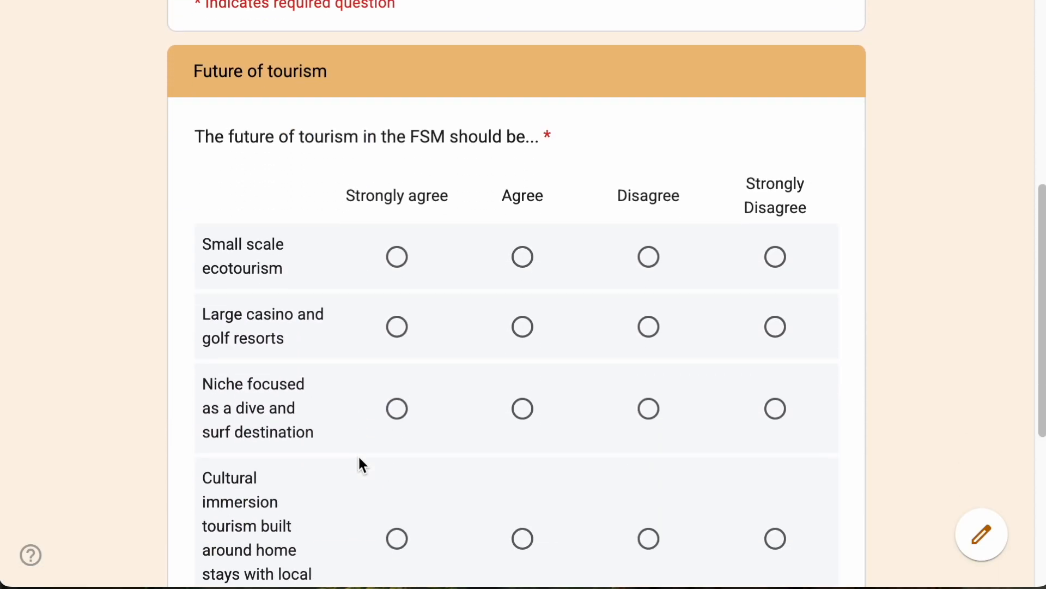
pyautogui.scroll(-1, 358, 454)
pyautogui.click(397, 205)
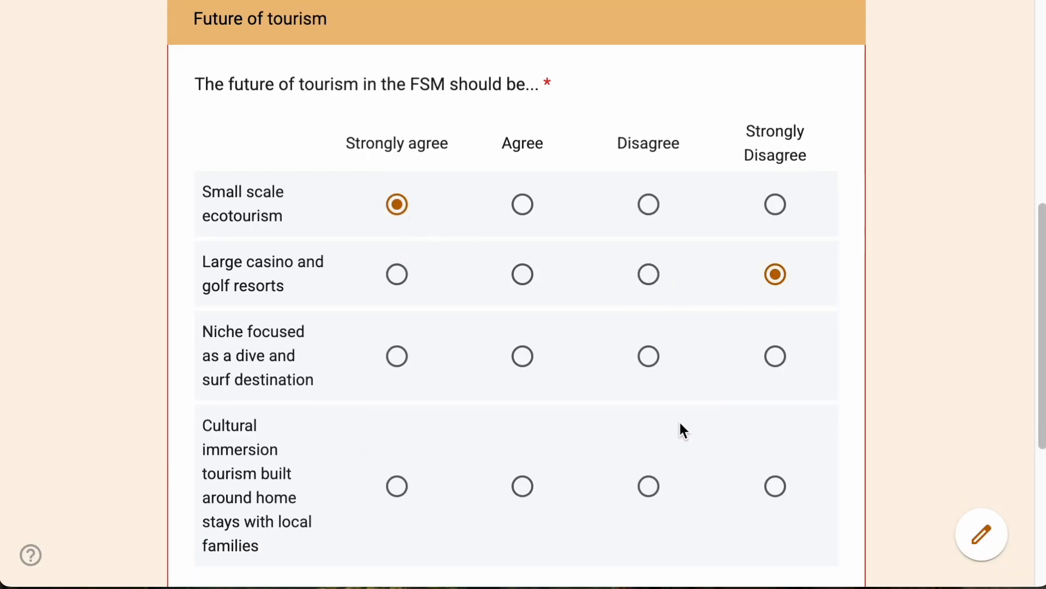
pyautogui.click(523, 359)
pyautogui.click(525, 483)
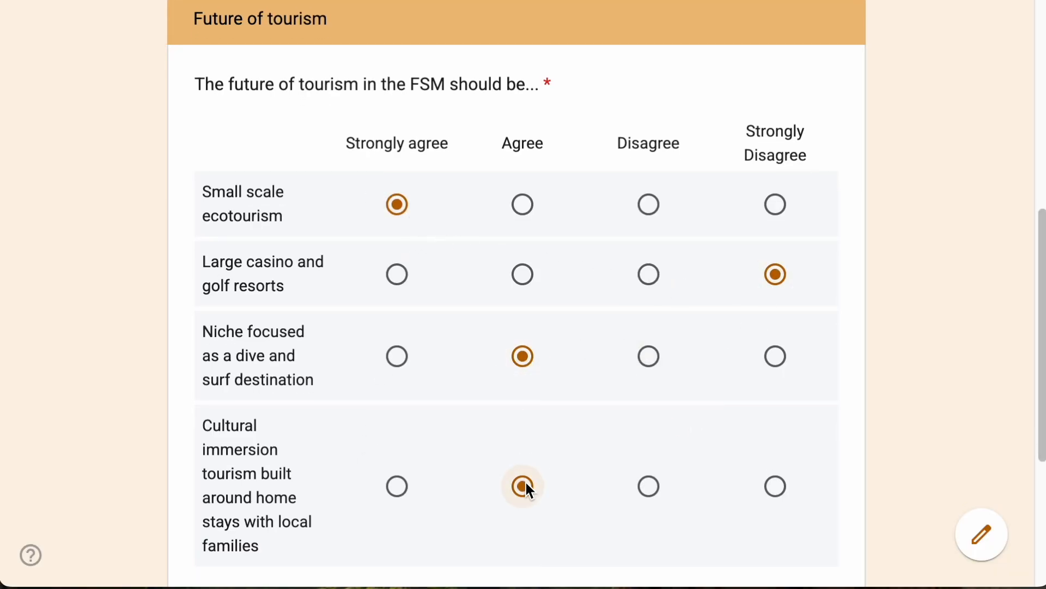
# Step: Submit the completed response to the live Tourism form
pyautogui.scroll(-1, 528, 479)
pyautogui.scroll(-1, 530, 439)
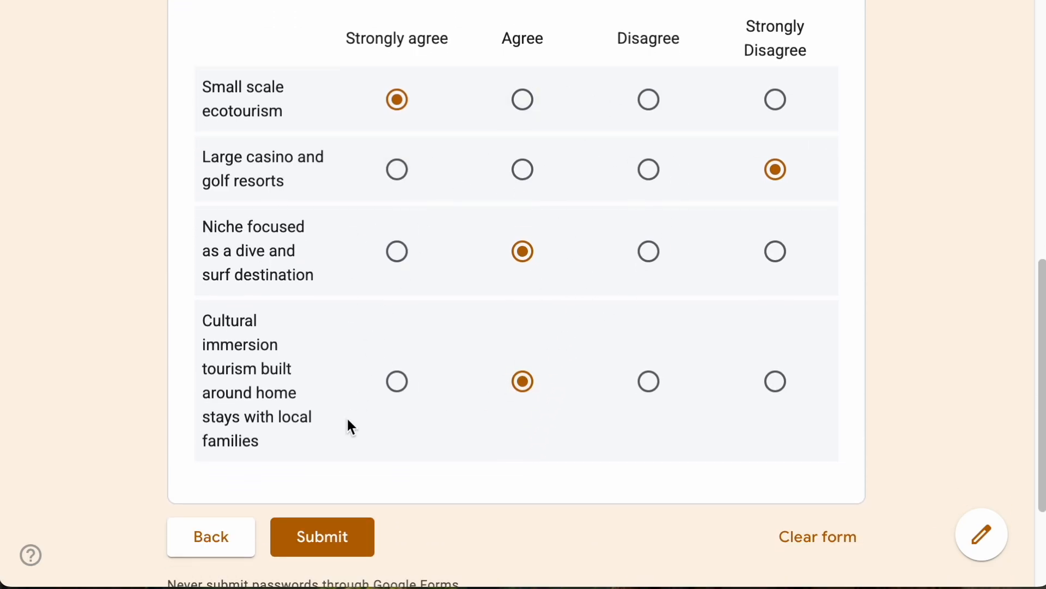
pyautogui.click(343, 547)
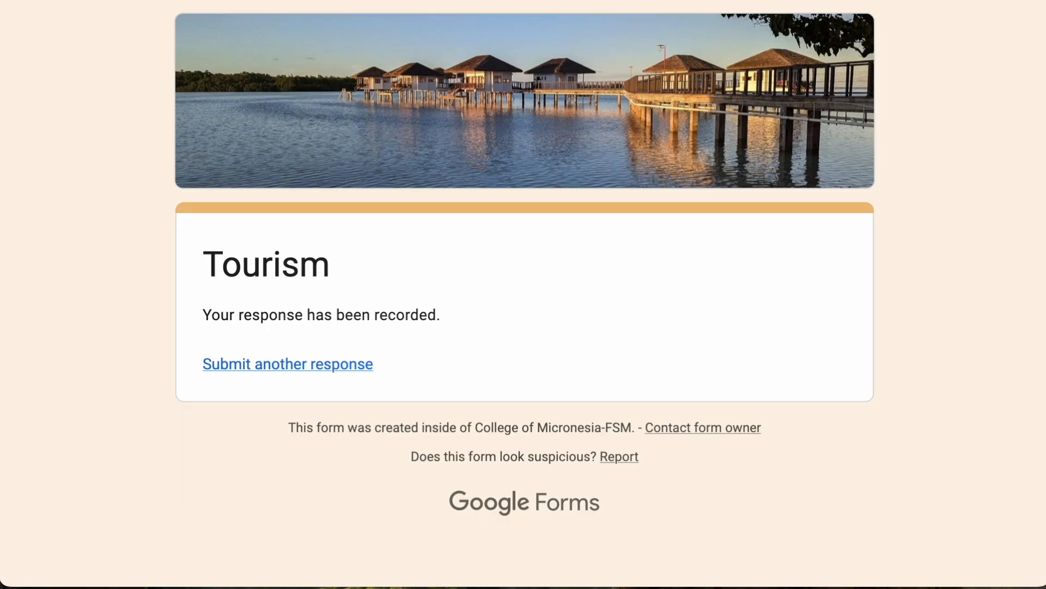
# Step: Return to the form editor and examine the response summary charts for the island and visited states questions
pyautogui.click(491, 0)
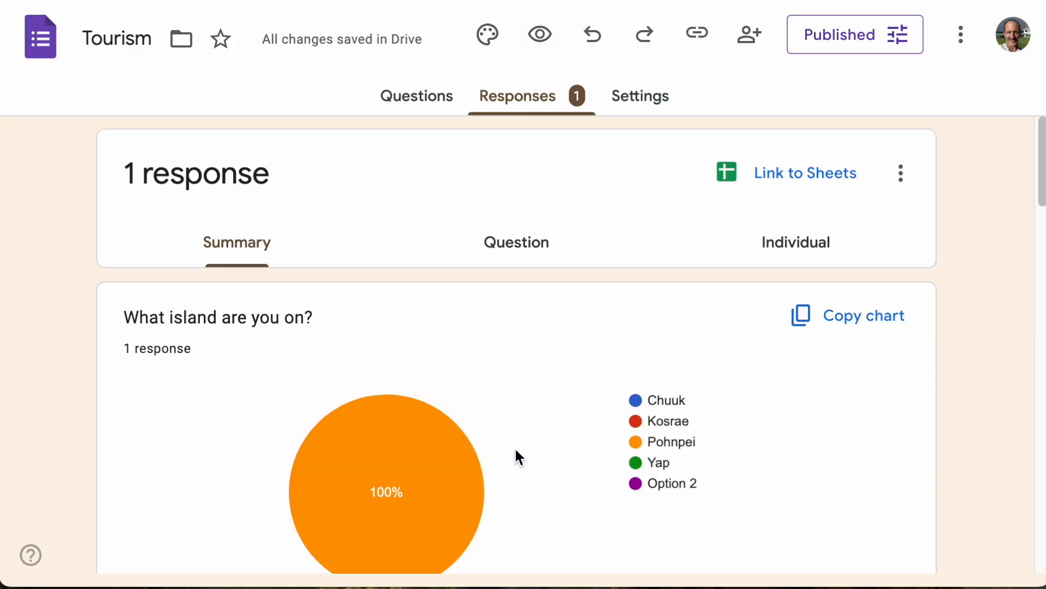
pyautogui.scroll(-3, 582, 452)
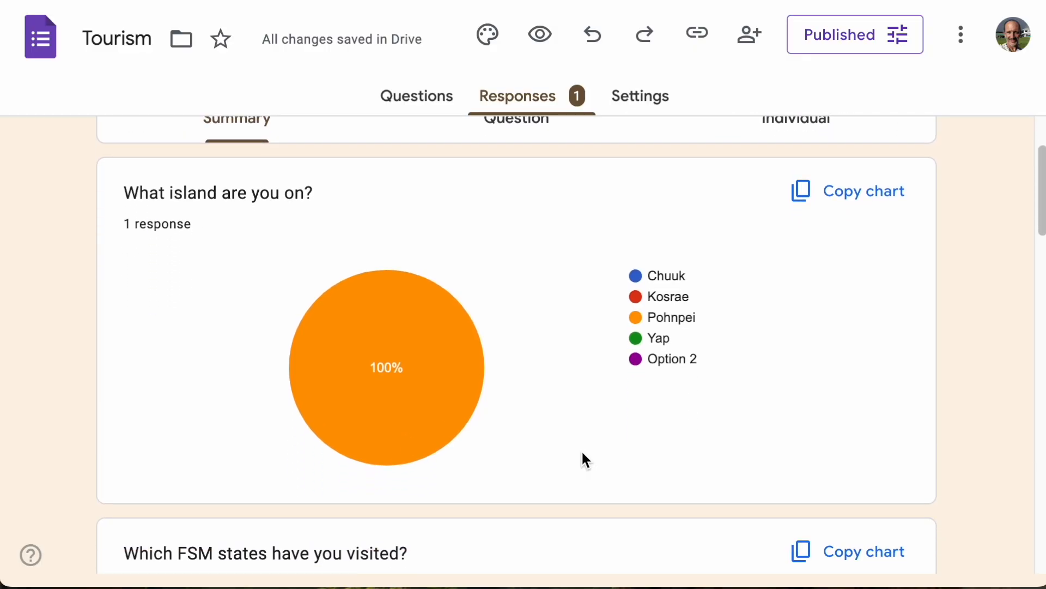
pyautogui.scroll(-3, 561, 409)
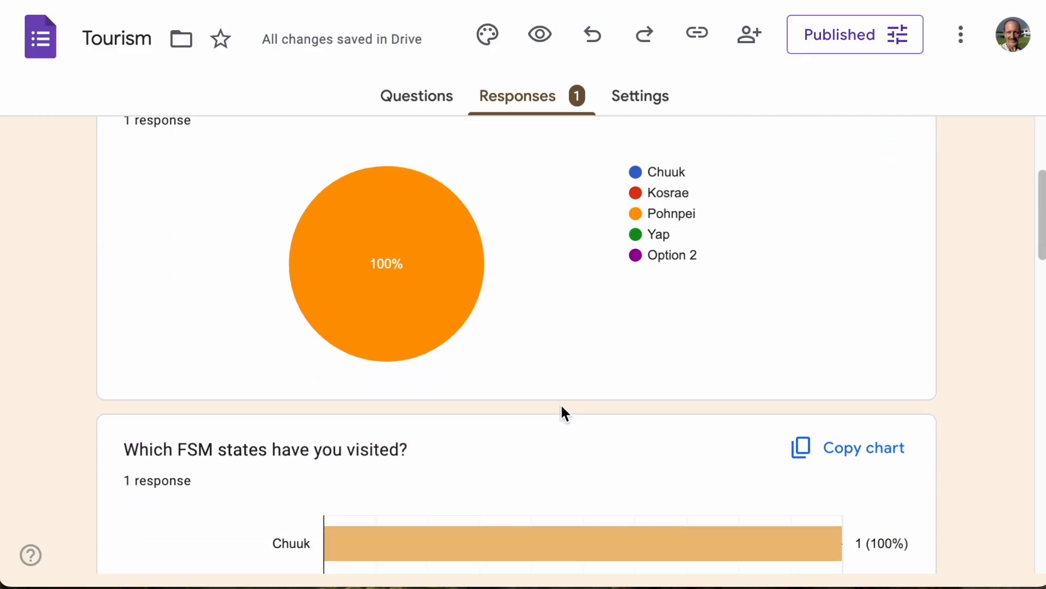
pyautogui.scroll(3, 561, 407)
pyautogui.scroll(2, 540, 376)
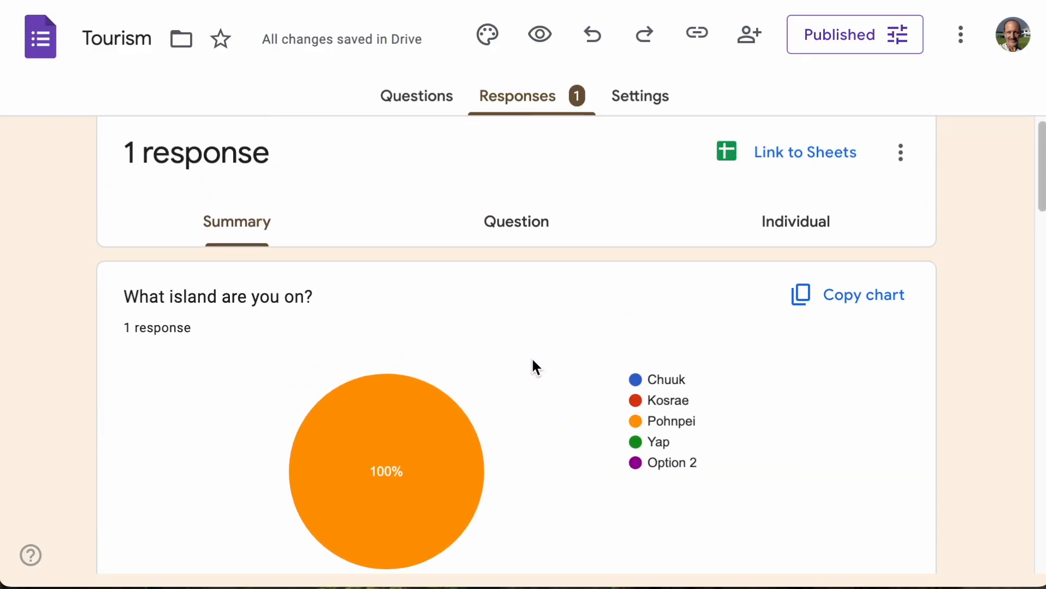
# Step: Return to the form's questions and delete the extra Option 5 choice from the island question
pyautogui.moveTo(436, 485)
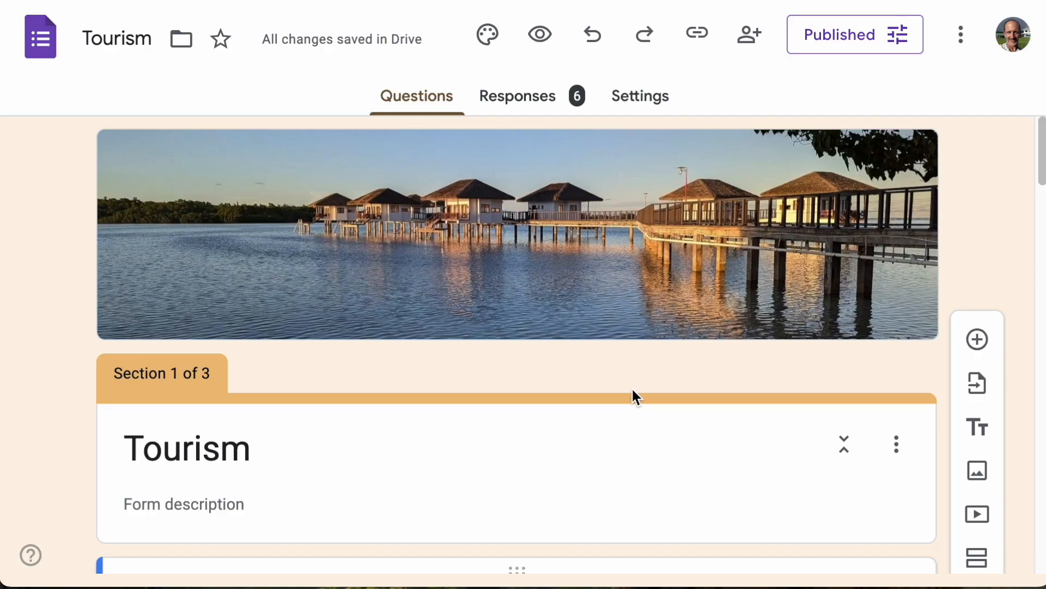
pyautogui.scroll(-7, 676, 417)
pyautogui.scroll(-2, 678, 421)
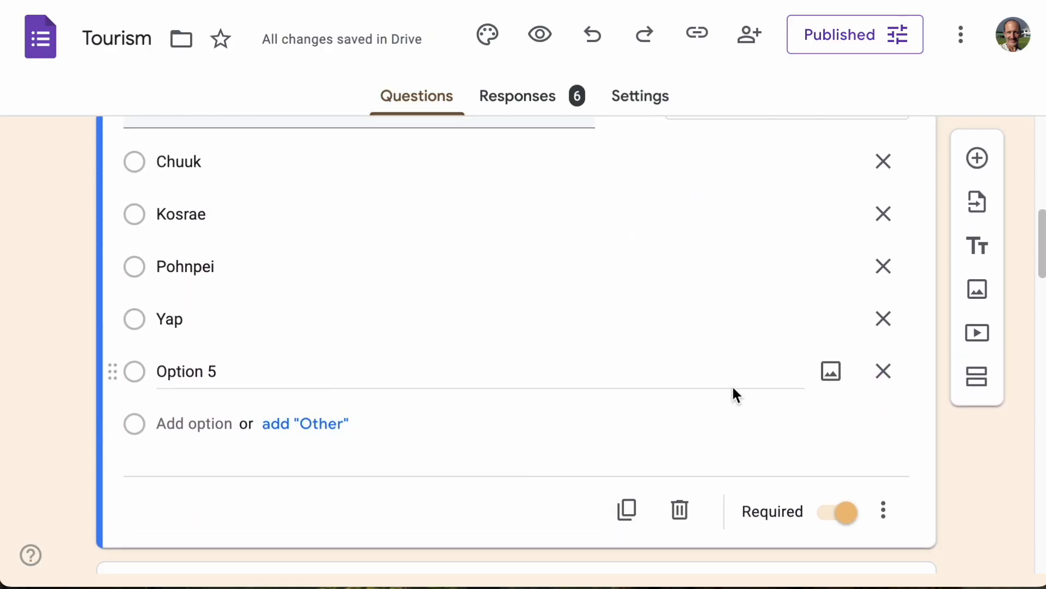
pyautogui.click(883, 371)
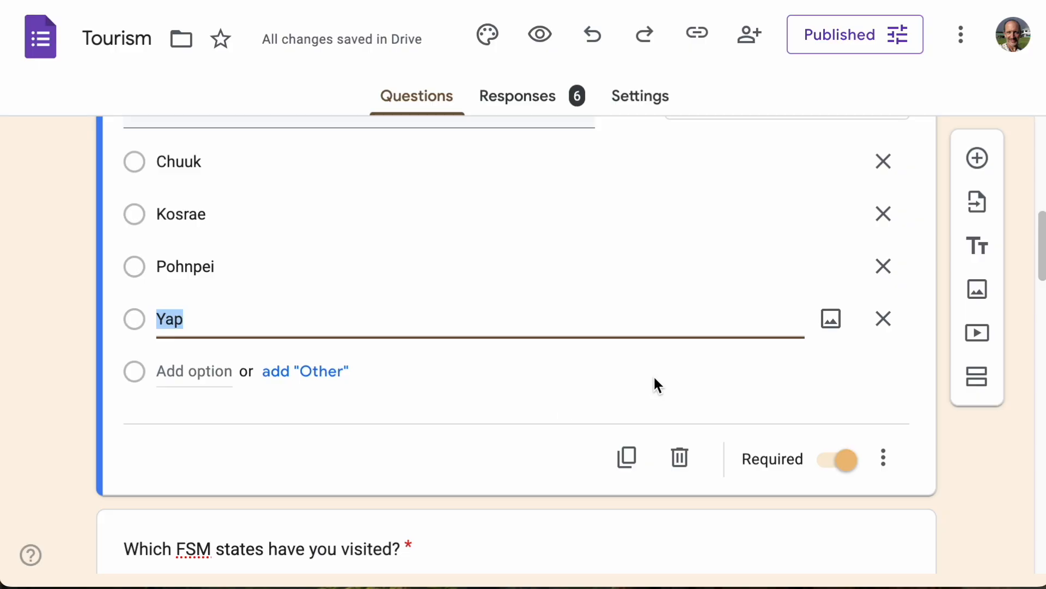
pyautogui.scroll(1, 498, 378)
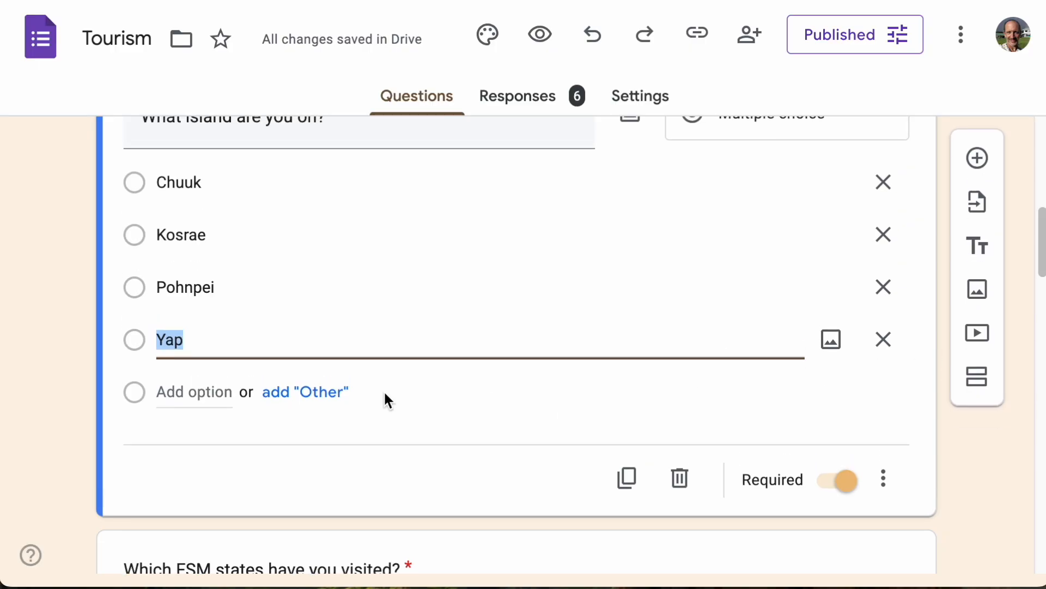
# Step: Add an extra option and an "Other" choice to the island question, and remove both again
pyautogui.click(217, 392)
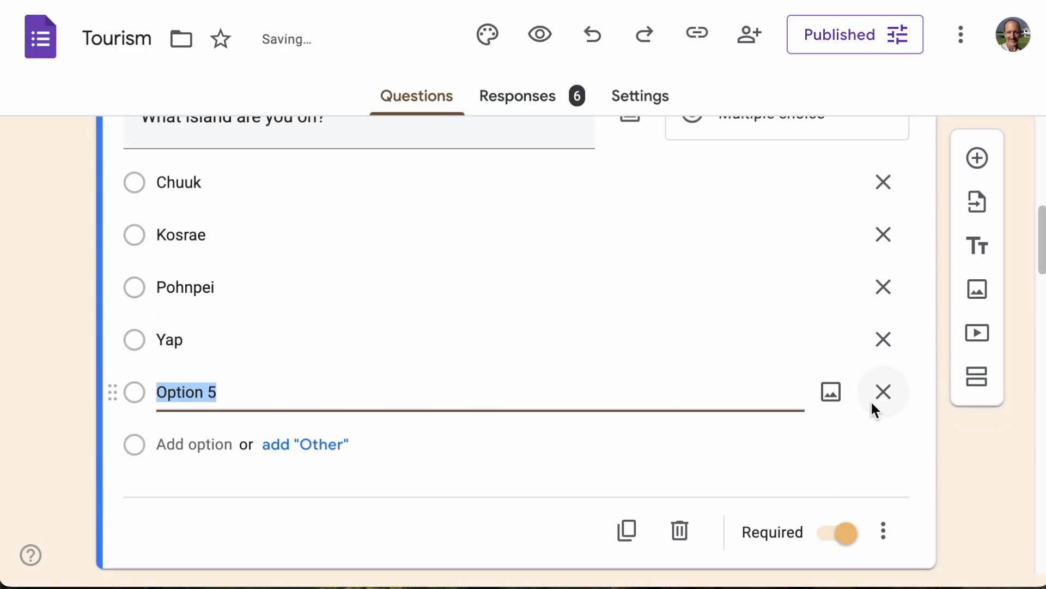
pyautogui.click(322, 443)
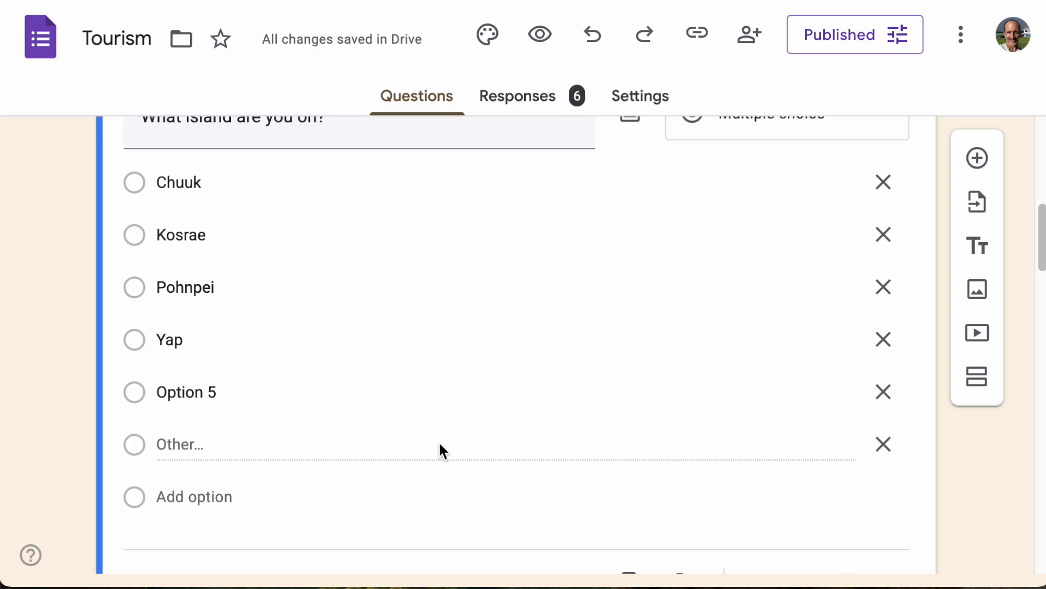
pyautogui.click(889, 394)
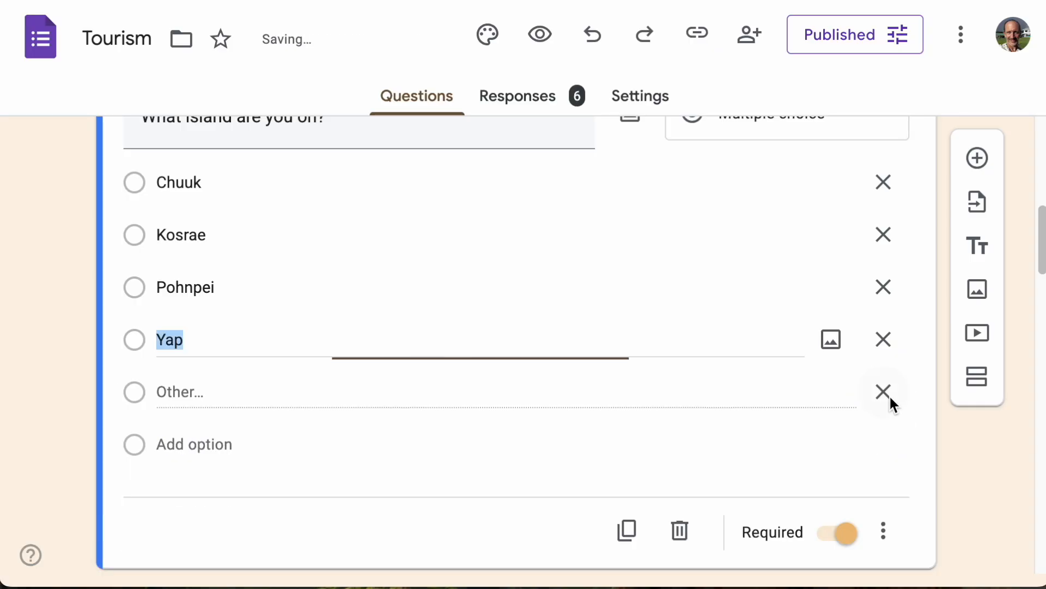
pyautogui.click(883, 393)
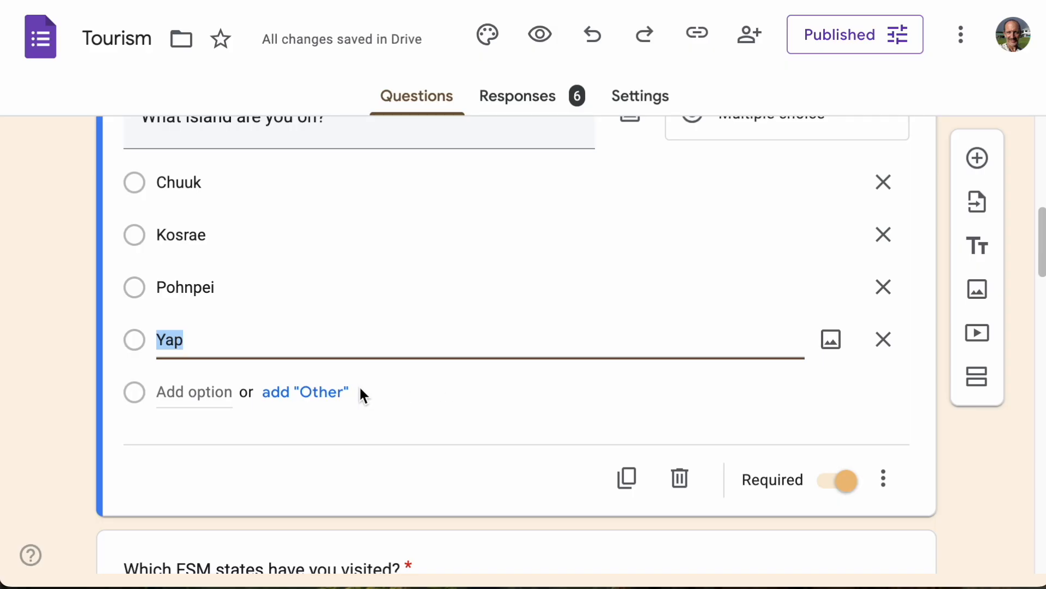
pyautogui.click(232, 338)
pyautogui.scroll(2, 230, 389)
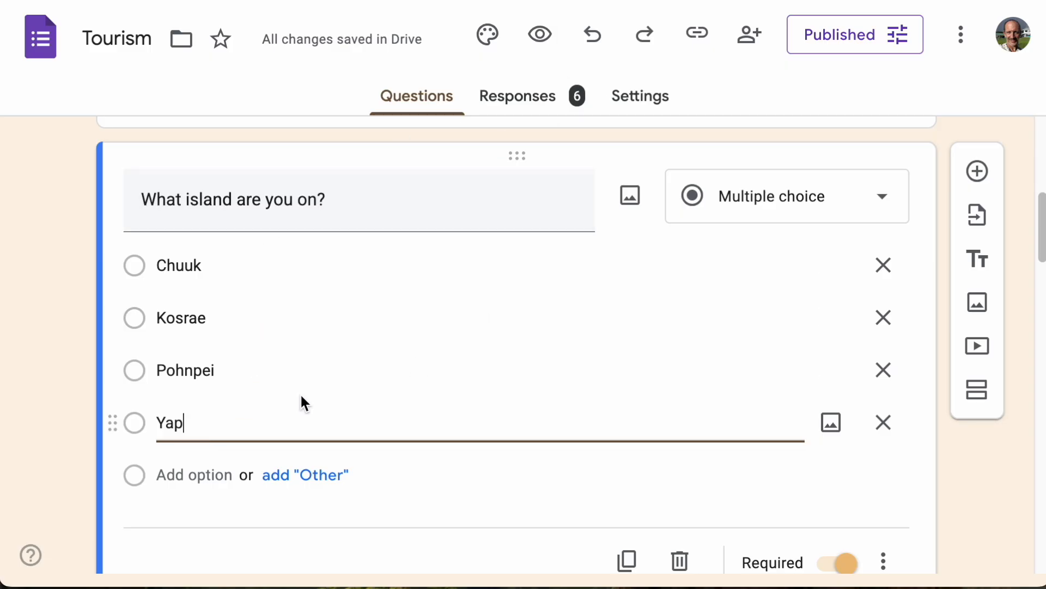
# Step: Link the form's responses to a new spreadsheet named Tourism (Responses)
pyautogui.click(491, 90)
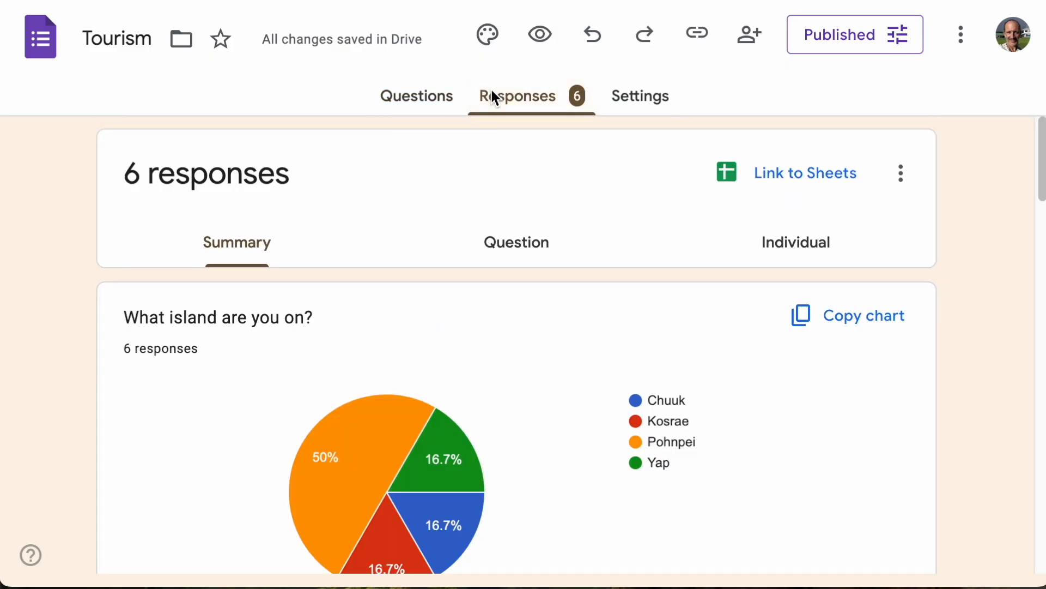
pyautogui.click(806, 174)
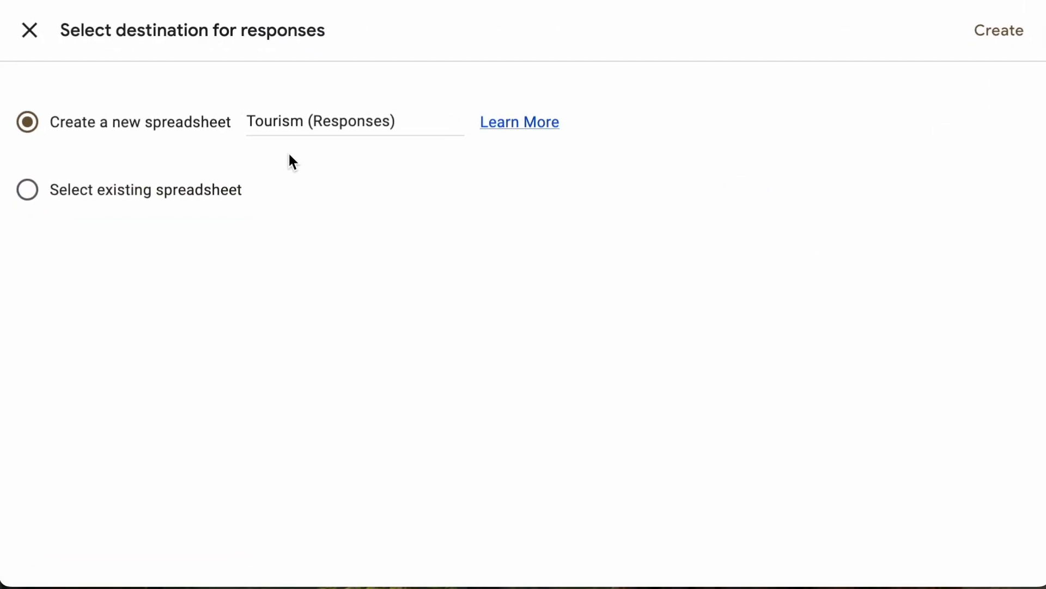
pyautogui.click(991, 32)
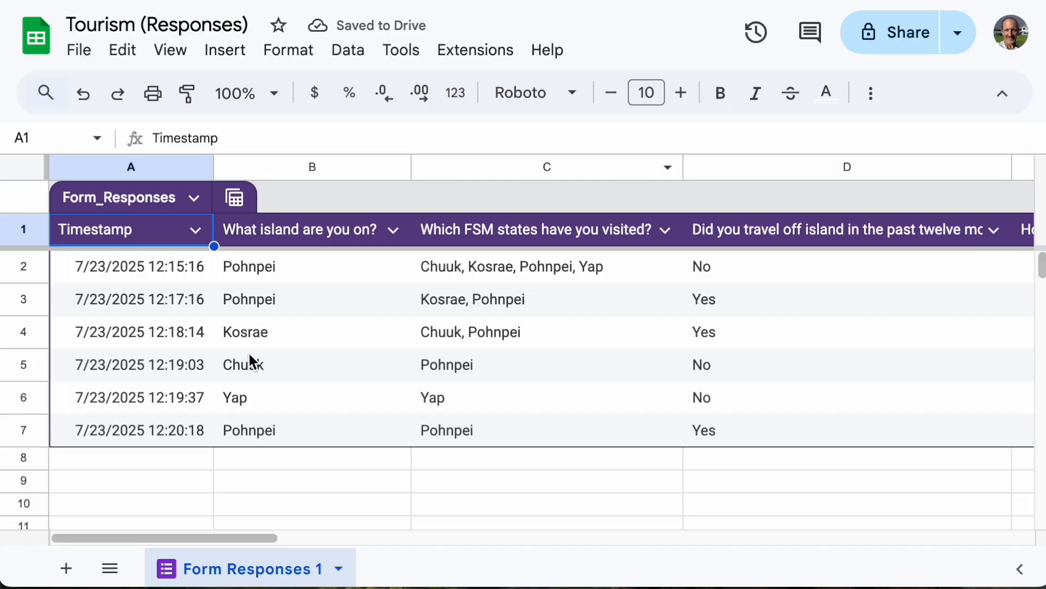
# Step: Rename the Form Responses 1 sheet as d
pyautogui.click(339, 573)
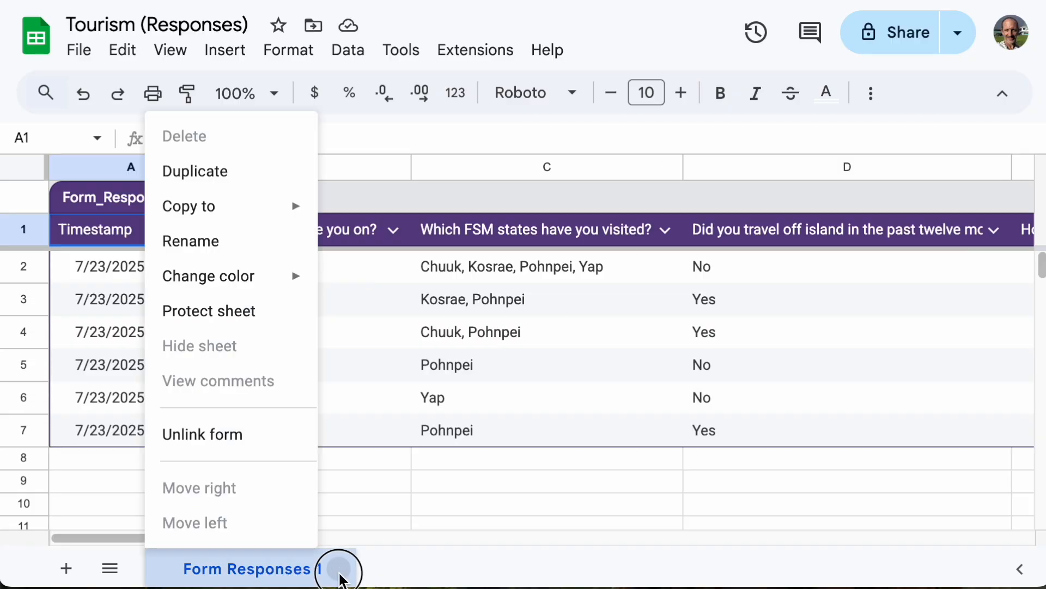
pyautogui.click(224, 242)
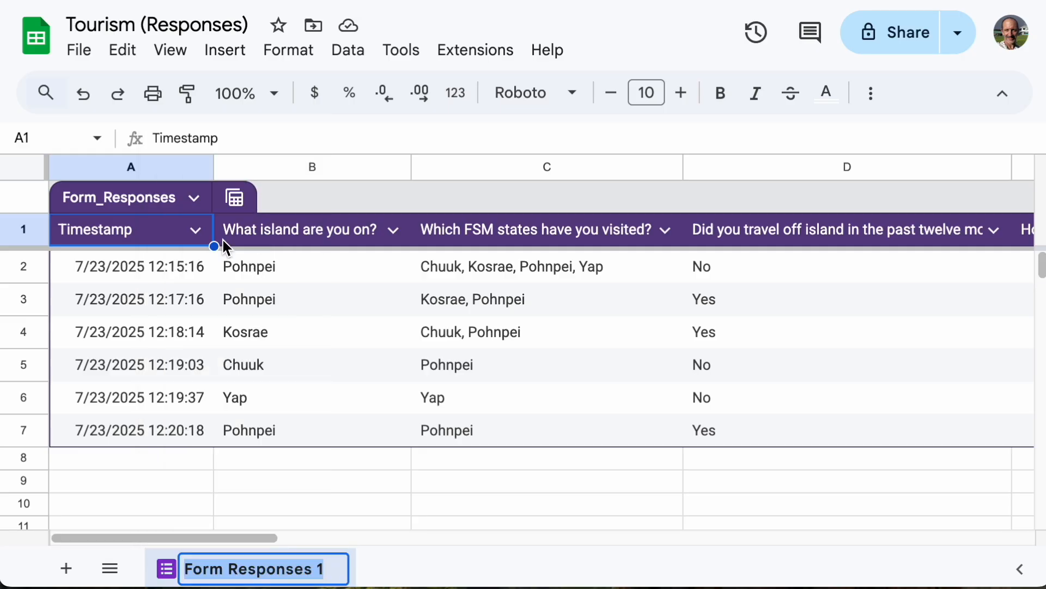
pyautogui.write('d')
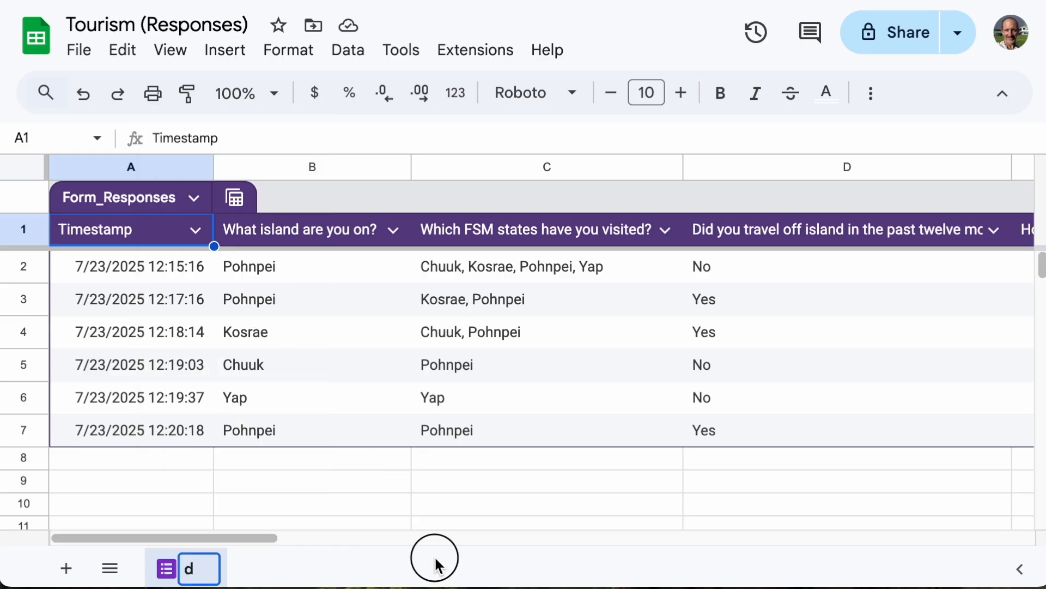
pyautogui.press('Return')
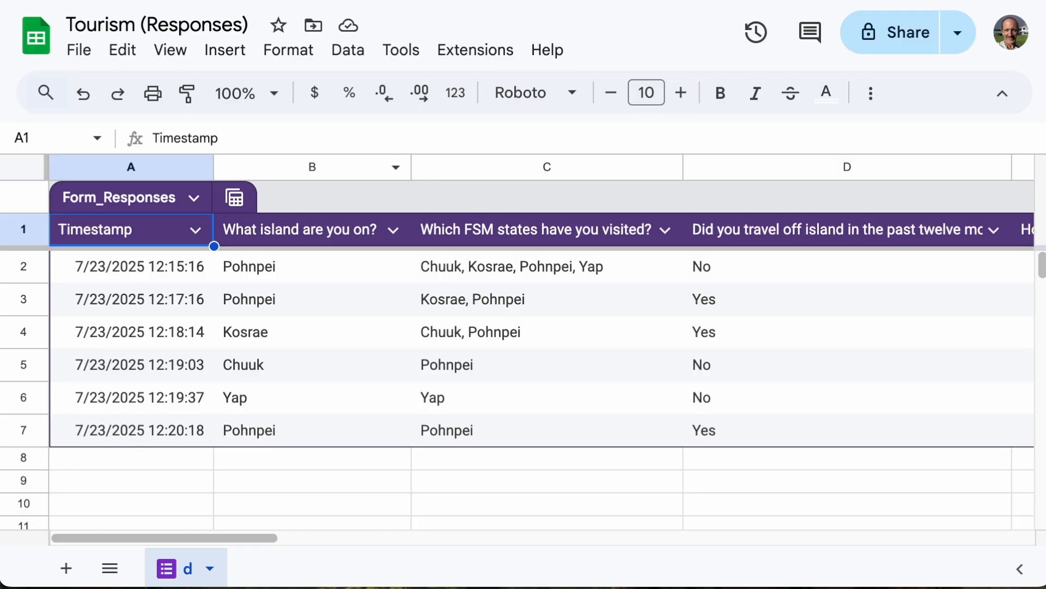
# Step: Return to the form editor, copy the responder link and open it in a new browser tab
pyautogui.click(567, 1)
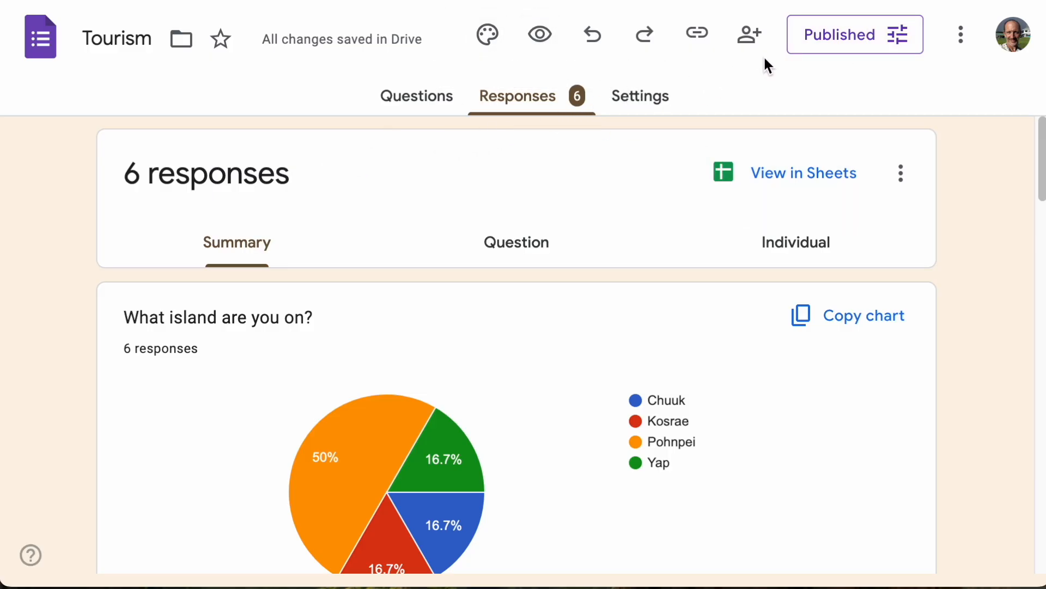
pyautogui.click(701, 34)
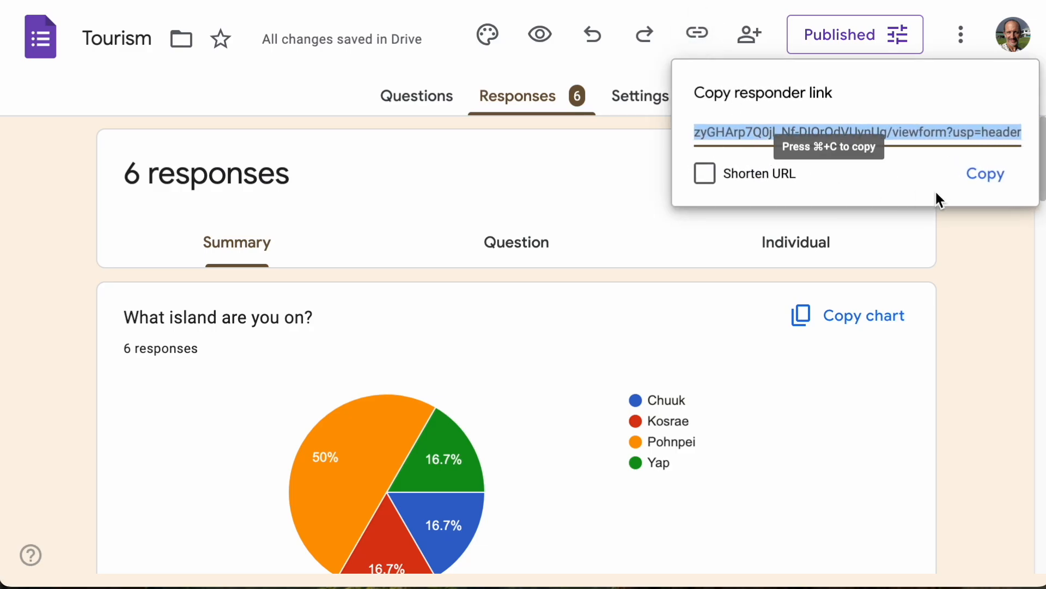
pyautogui.click(983, 171)
pyautogui.press('super+t')
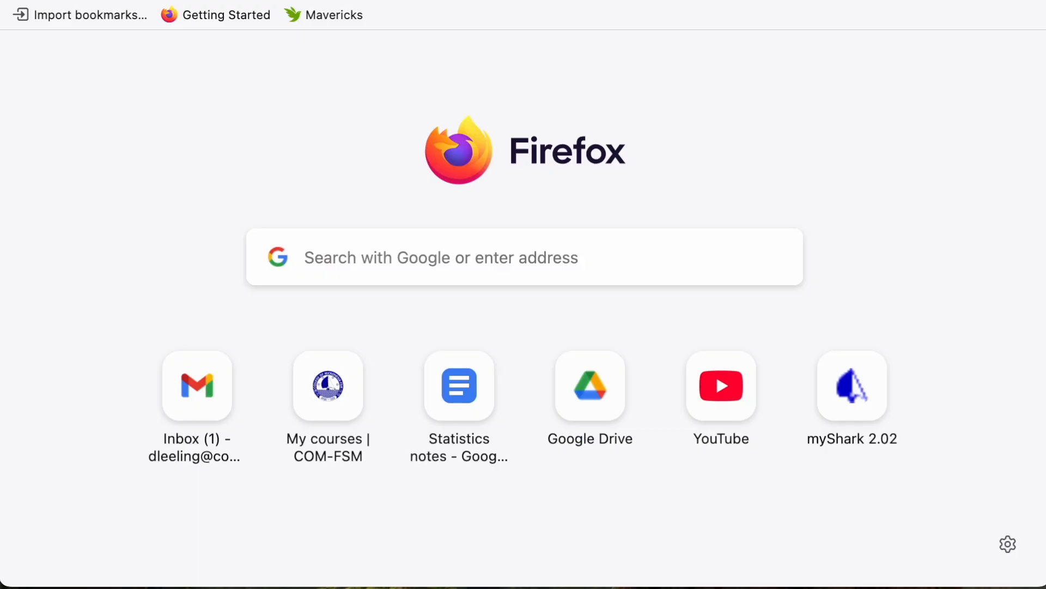
pyautogui.press('super+v')
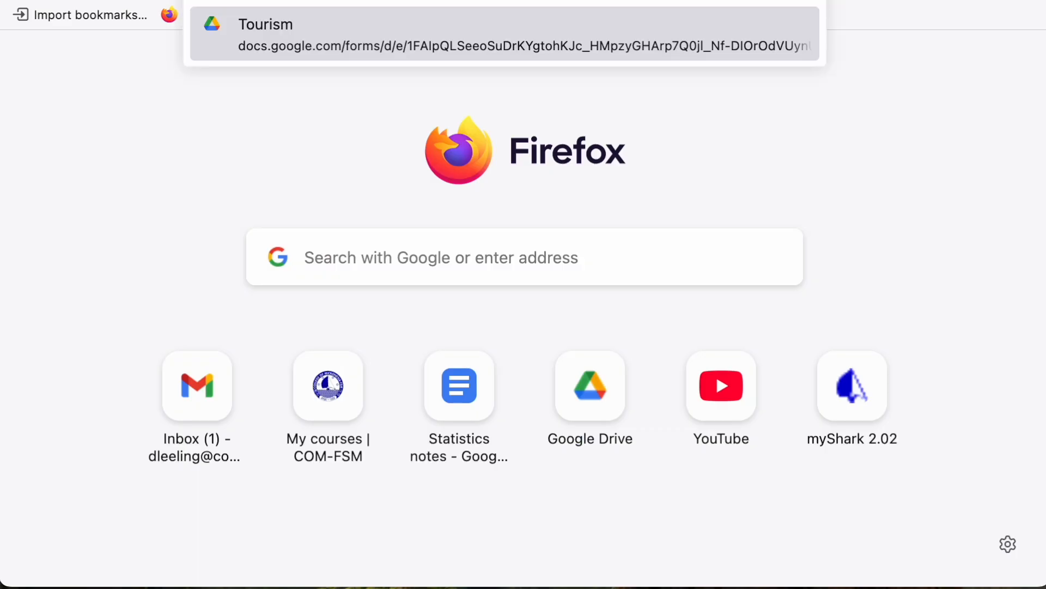
pyautogui.press('Return')
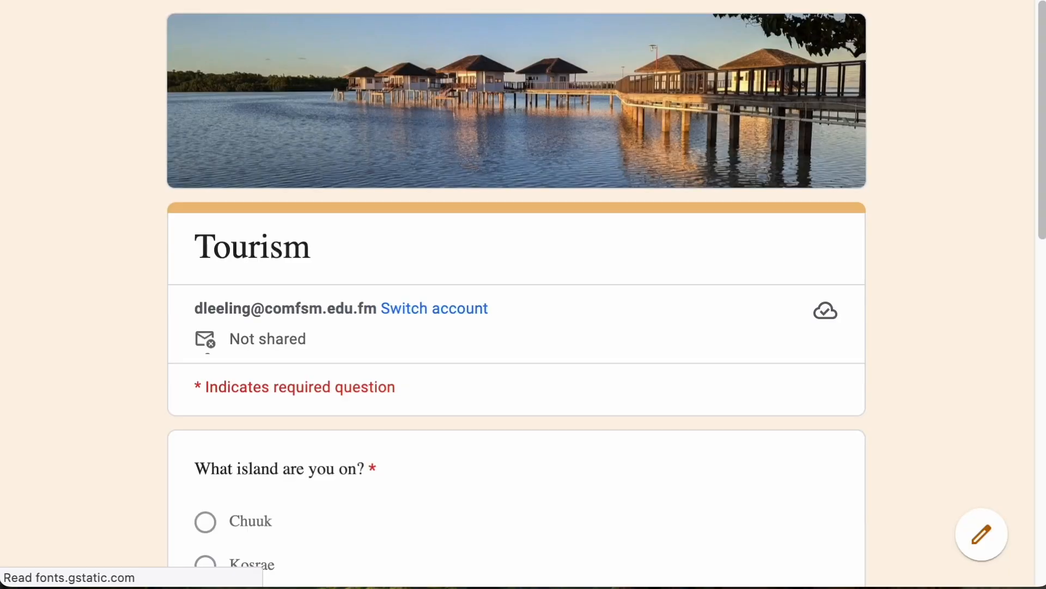
# Step: Answer Kosrae for the island question and choose Kosrae and Pohnpei as the visited FSM states
pyautogui.scroll(-4, 476, 364)
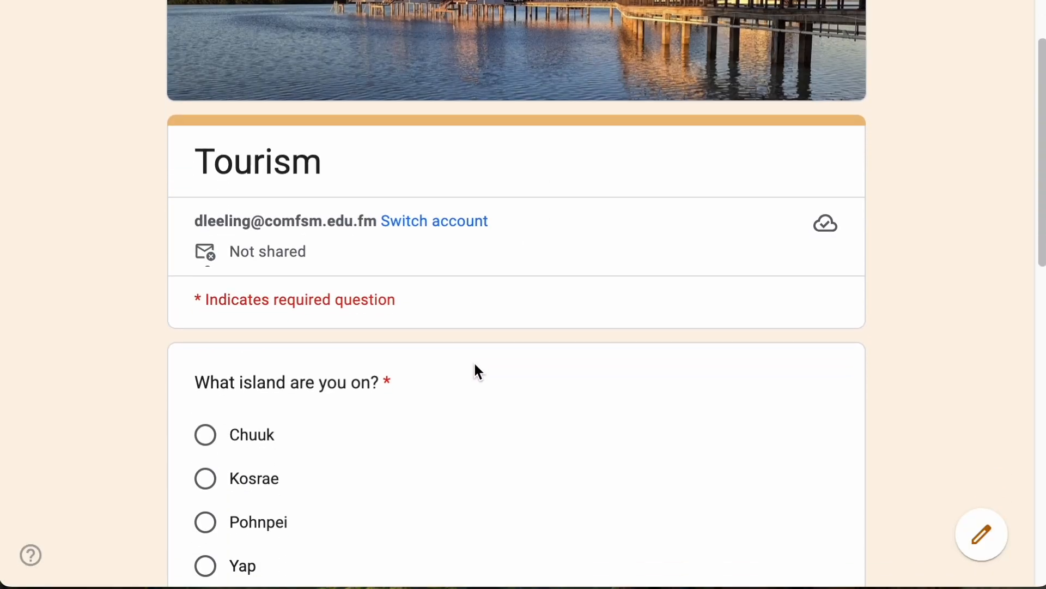
pyautogui.scroll(-1, 479, 371)
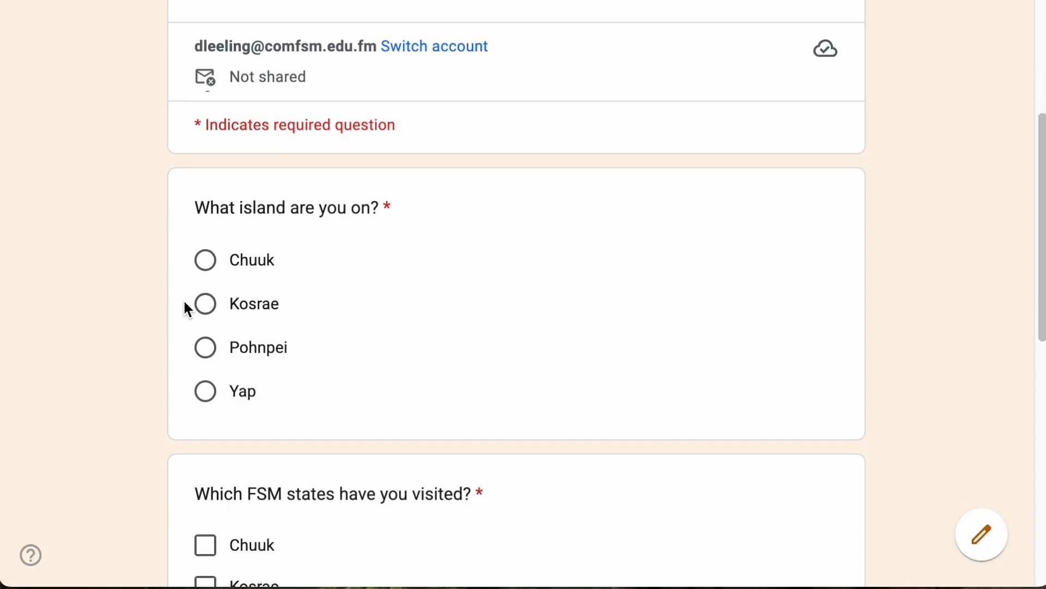
pyautogui.click(206, 311)
pyautogui.scroll(-7, 322, 452)
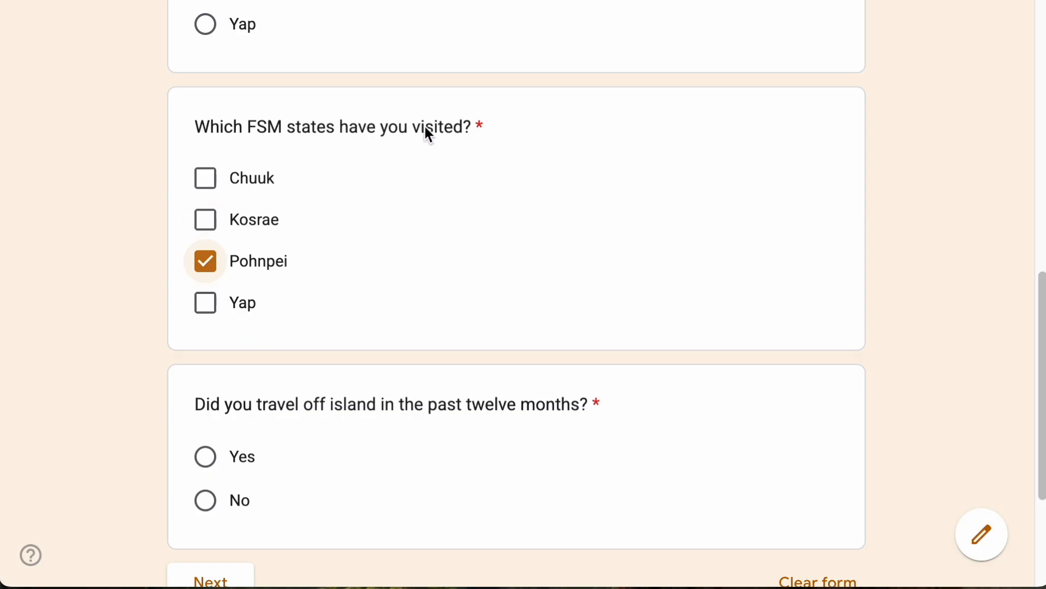
pyautogui.click(216, 264)
pyautogui.click(209, 266)
pyautogui.scroll(2, 355, 278)
pyautogui.scroll(-2, 354, 278)
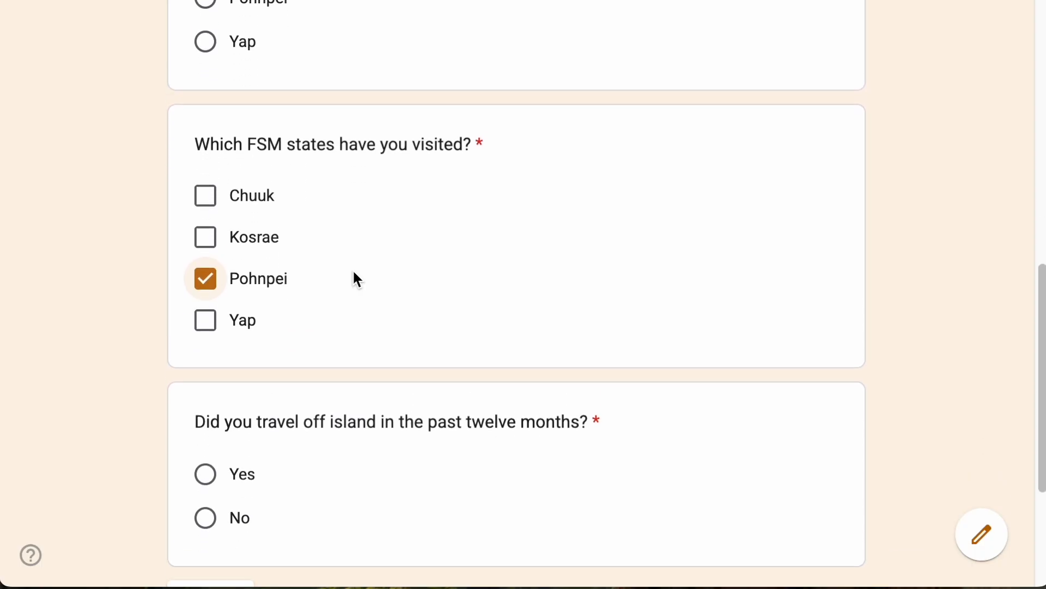
pyautogui.click(210, 251)
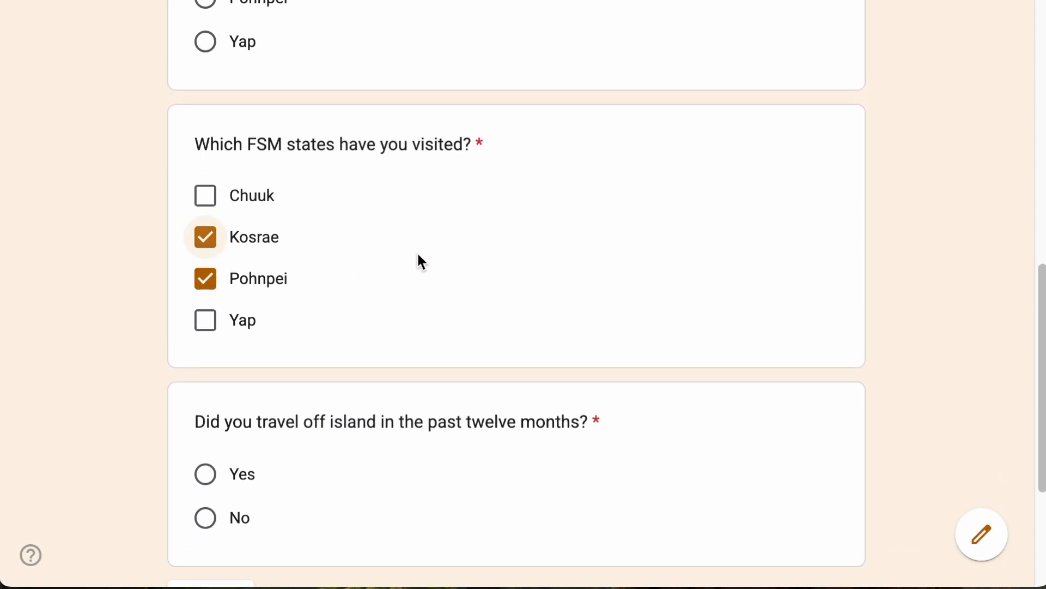
# Step: Answer Yes to having travelled off island in the past twelve months and continue to the off-island trips section
pyautogui.scroll(-3, 423, 430)
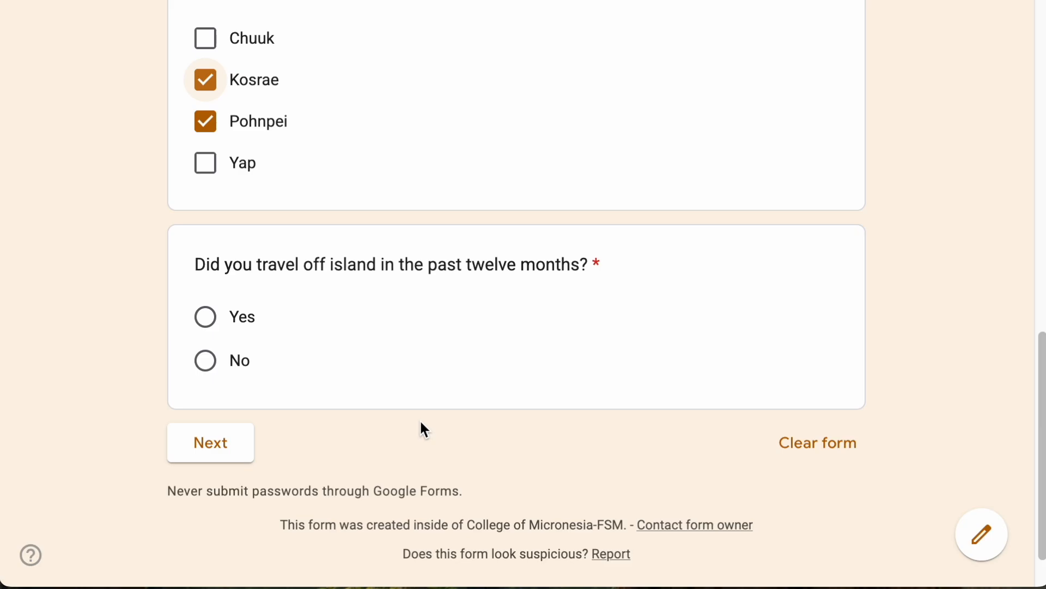
pyautogui.scroll(-1, 422, 418)
pyautogui.scroll(1, 428, 395)
pyautogui.click(210, 321)
pyautogui.click(211, 436)
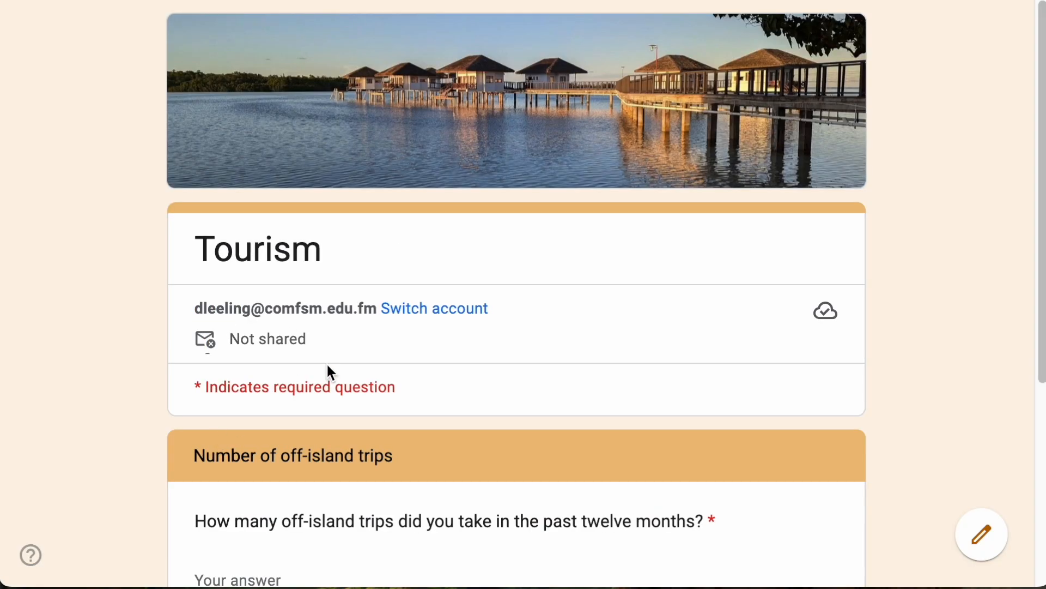
# Step: Enter 3 as the number of off-island trips and continue to the Future of tourism section
pyautogui.scroll(-3, 327, 364)
pyautogui.click(318, 424)
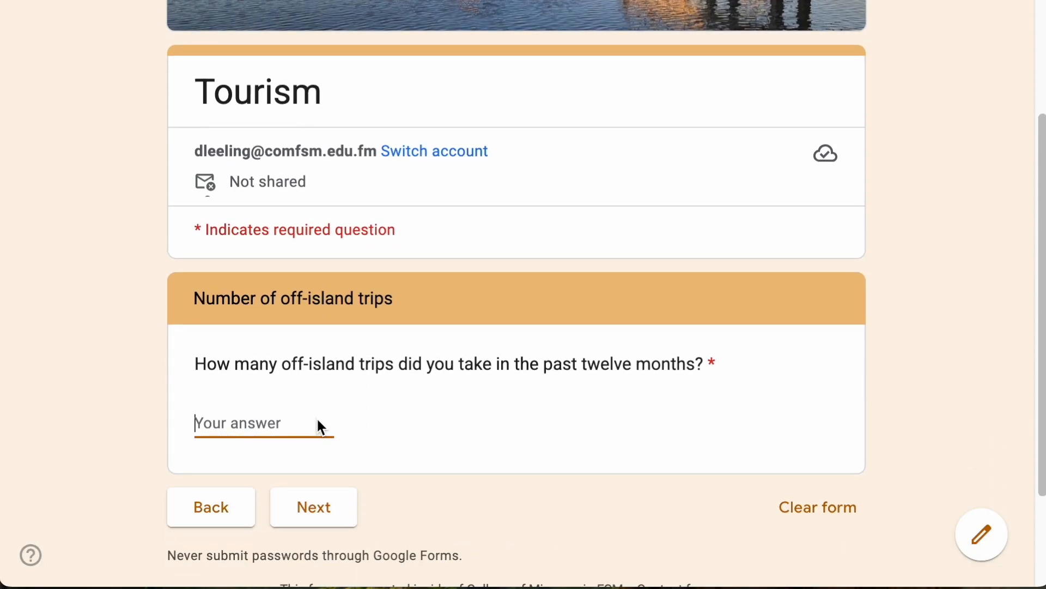
pyautogui.write('3')
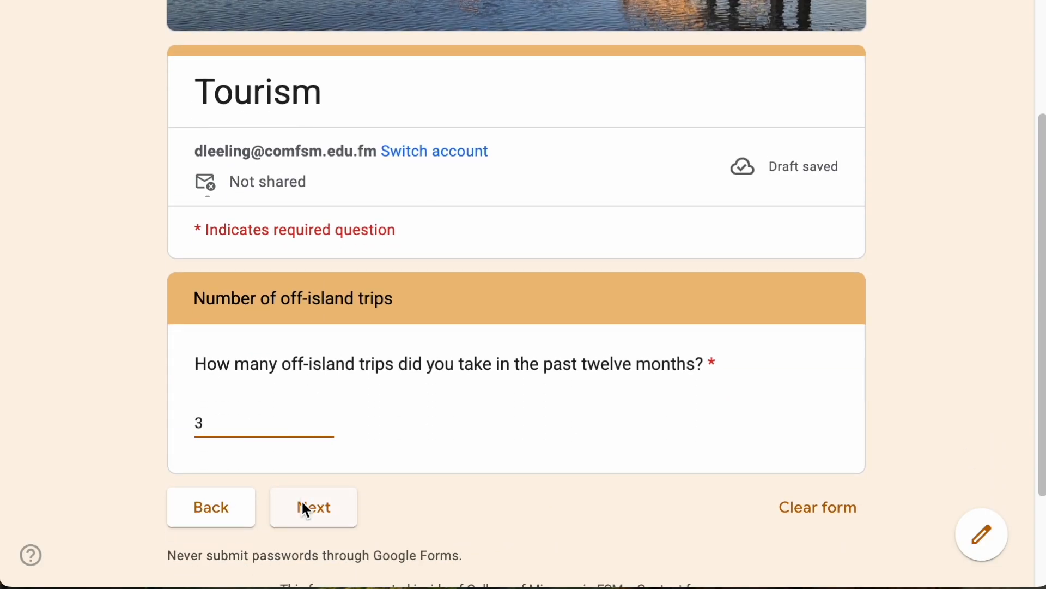
pyautogui.click(303, 506)
# Step: Rate ecotourism and casino and golf resorts Agree, rate the dive and surf and cultural immersion rows Disagree, and submit the response
pyautogui.scroll(-4, 315, 485)
pyautogui.scroll(-1, 456, 240)
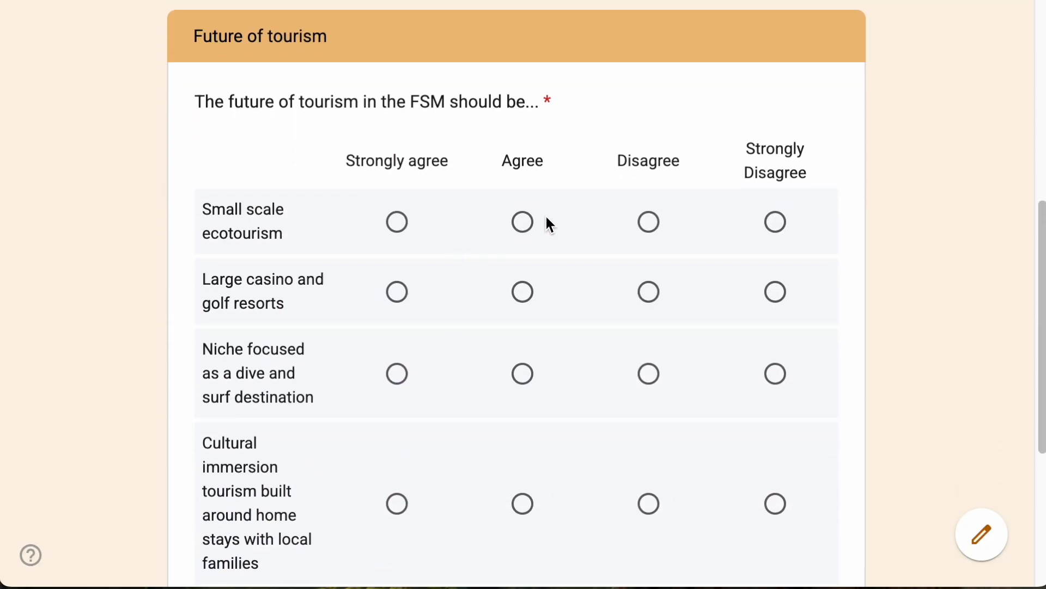
pyautogui.click(526, 220)
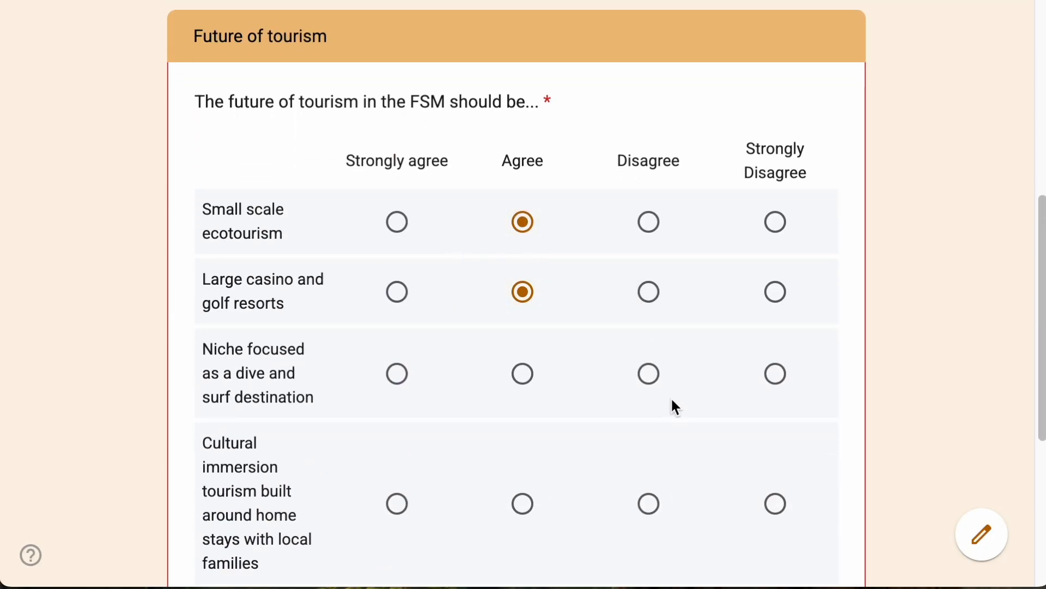
pyautogui.click(652, 374)
pyautogui.click(650, 502)
pyautogui.scroll(-3, 652, 502)
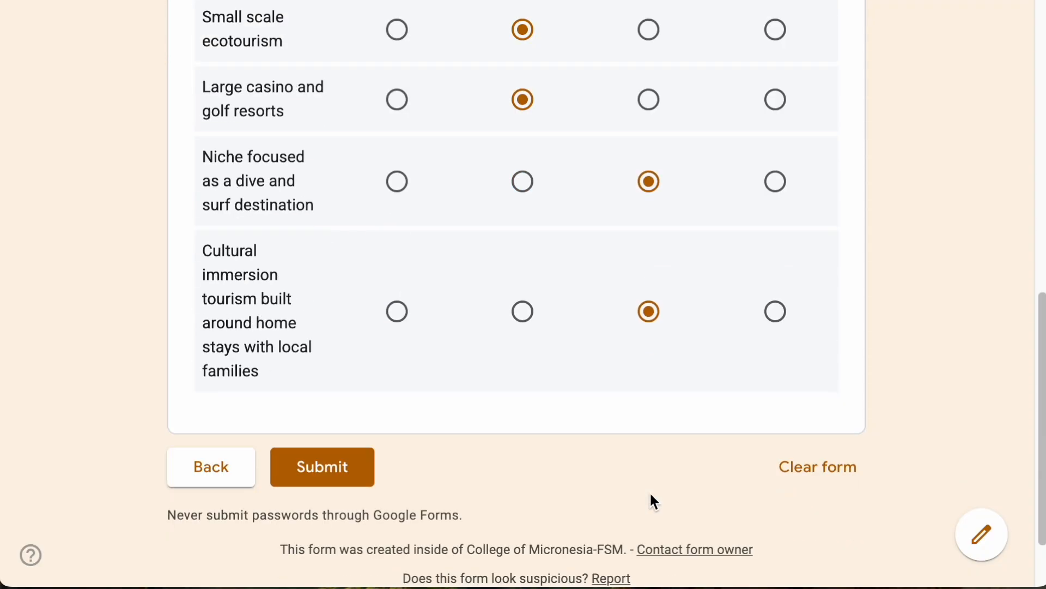
pyautogui.click(326, 465)
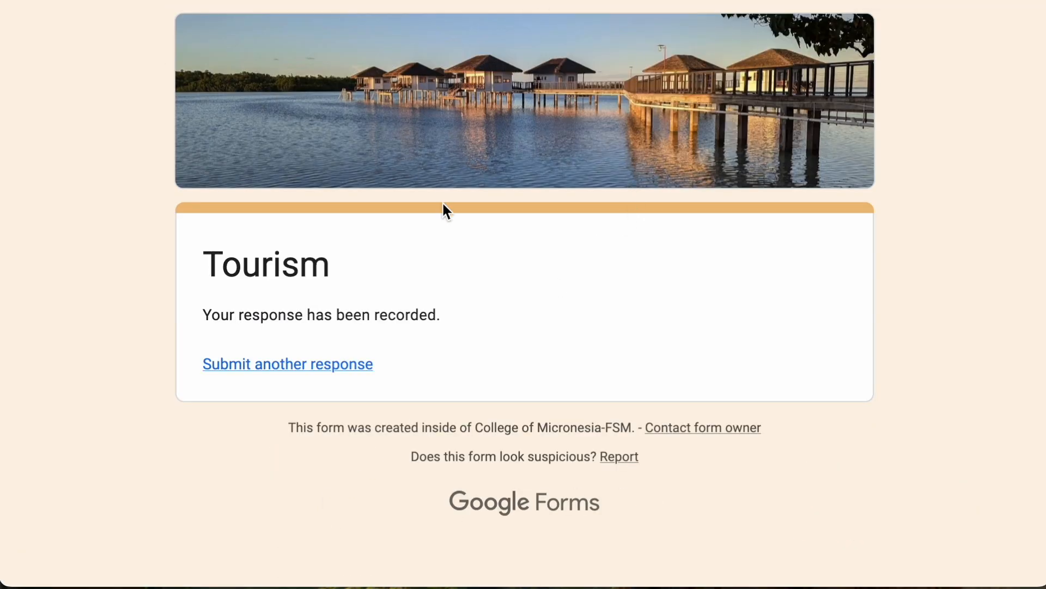
# Step: Switch to the Tourism (Responses) spreadsheet and examine the recorded responses, including the newly submitted row
pyautogui.click(621, 0)
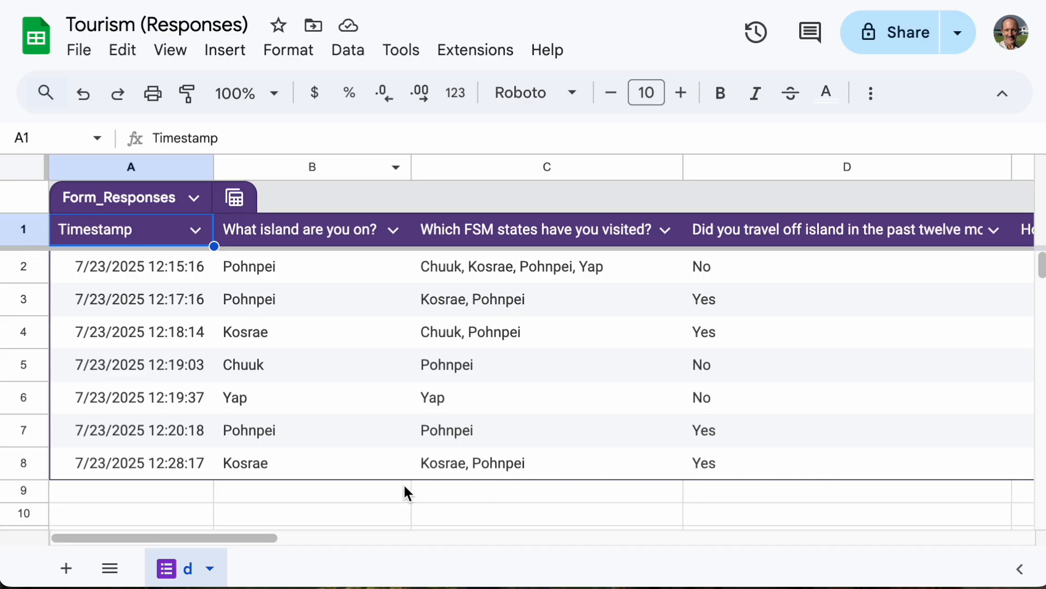
pyautogui.moveTo(168, 540); pyautogui.dragTo(129, 545)
pyautogui.scroll(-1, 341, 452)
pyautogui.scroll(1, 243, 512)
pyautogui.moveTo(247, 540); pyautogui.dragTo(250, 579)
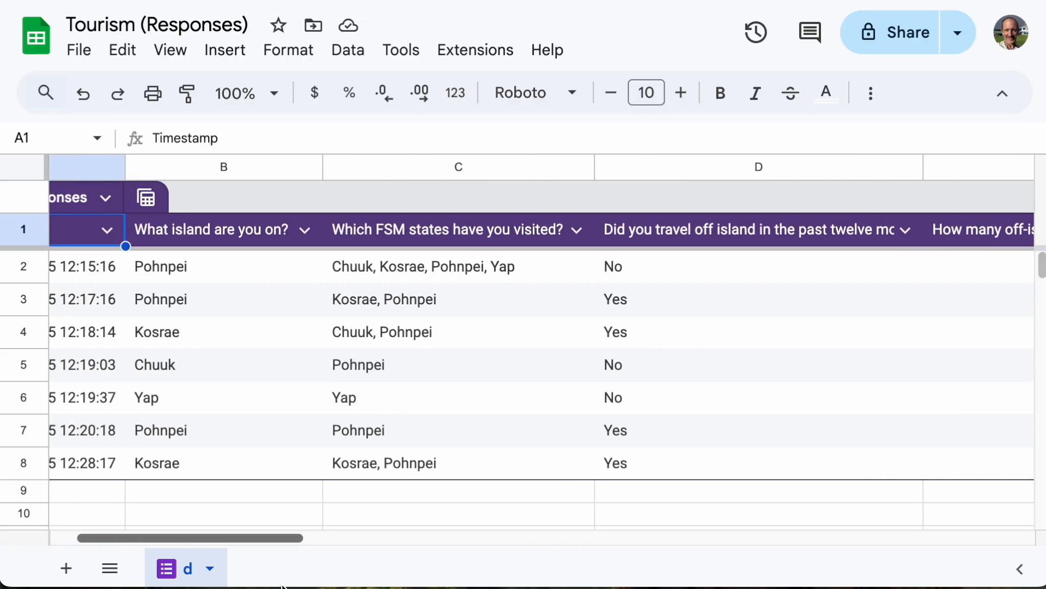
pyautogui.moveTo(186, 542); pyautogui.dragTo(145, 545)
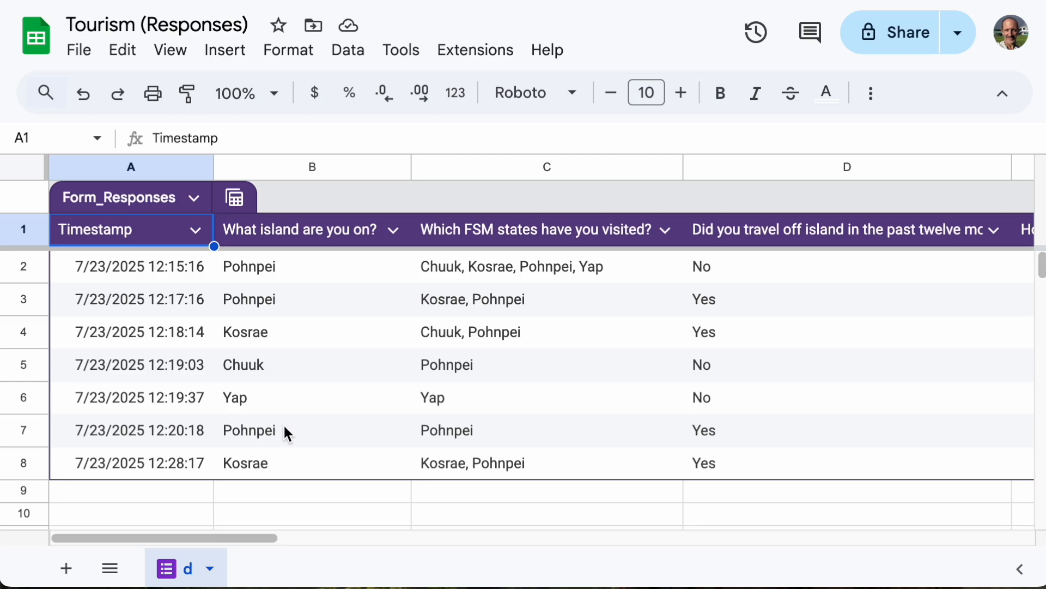
# Step: Examine the off-island trips column's summary statistics by selecting E2:E8, and review the future of tourism answer columns
pyautogui.moveTo(249, 541); pyautogui.dragTo(418, 539)
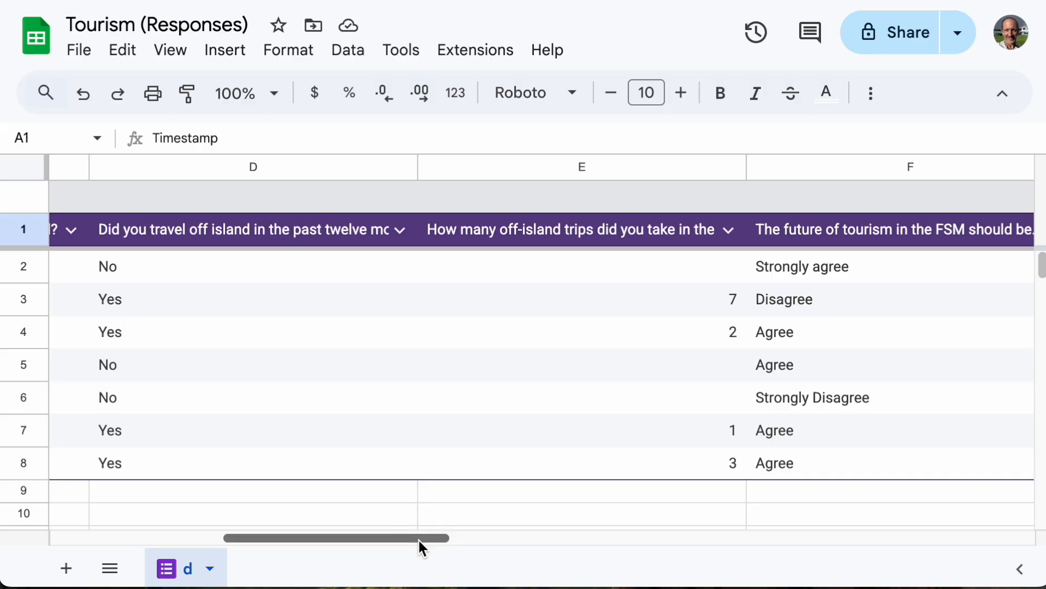
pyautogui.moveTo(570, 255); pyautogui.dragTo(591, 463)
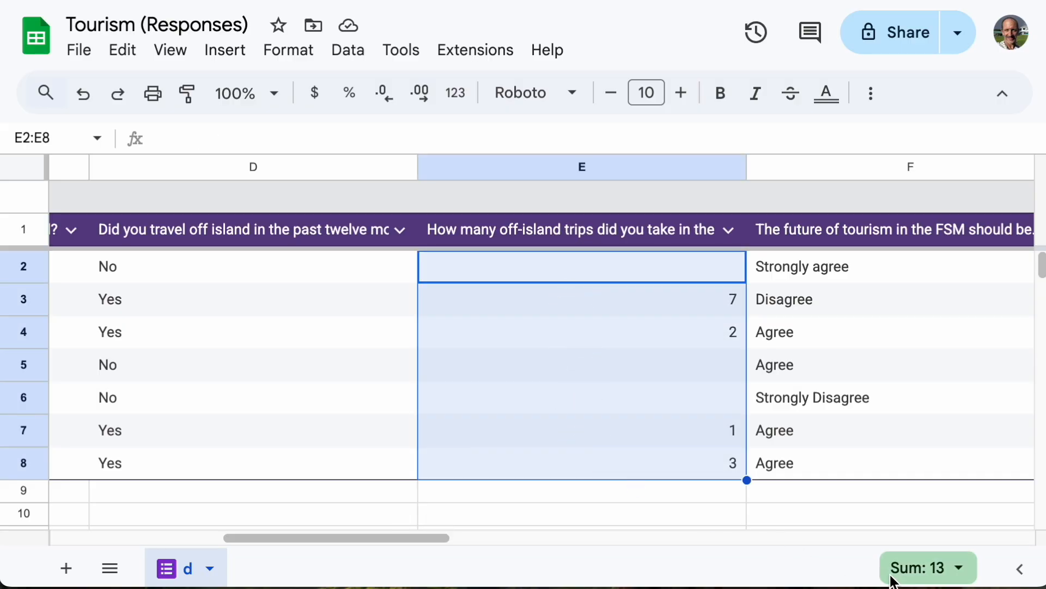
pyautogui.click(915, 569)
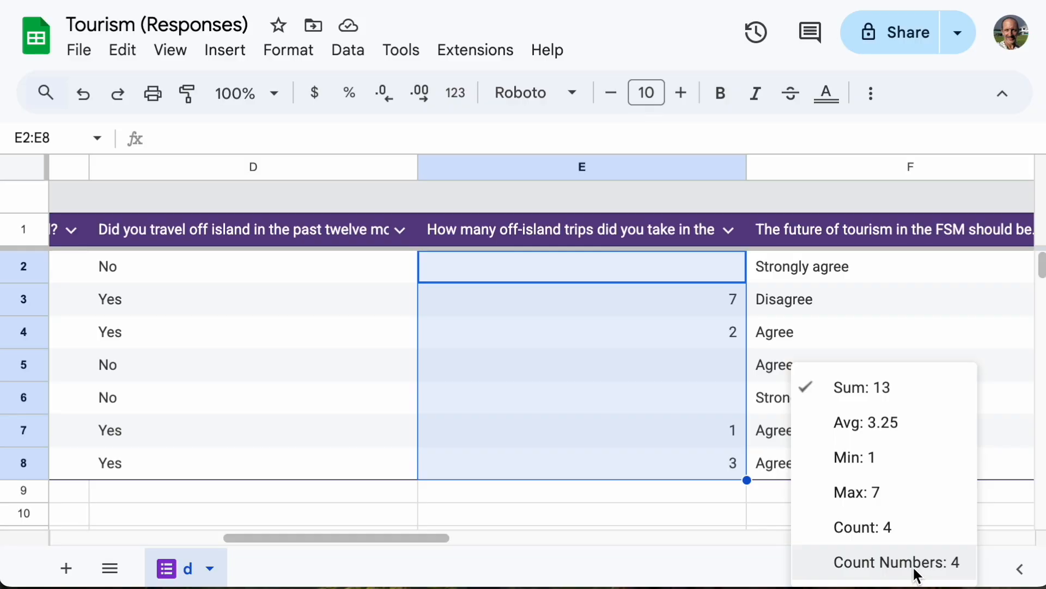
pyautogui.click(654, 538)
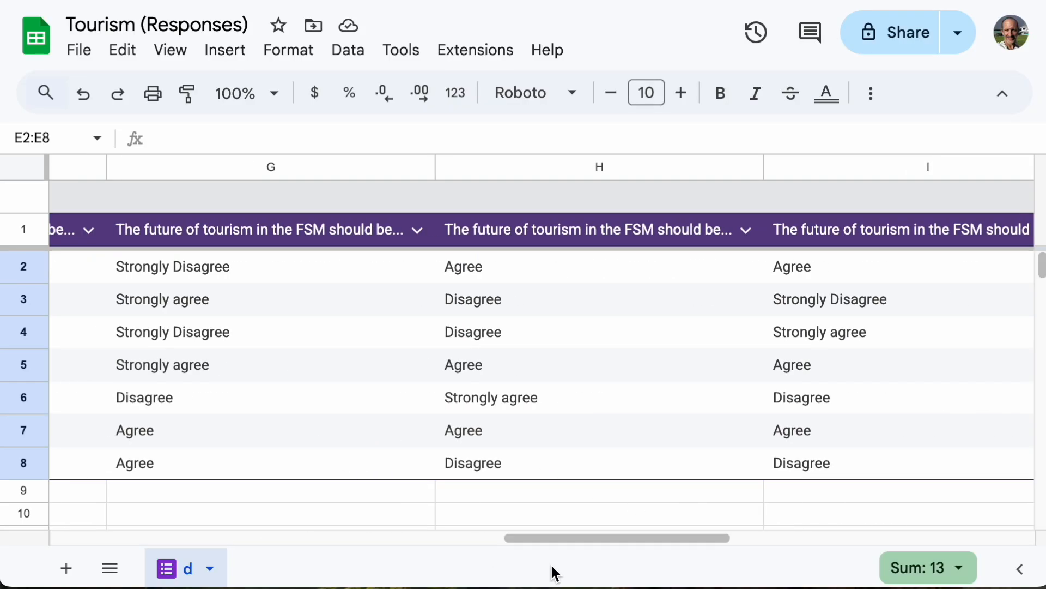
pyautogui.moveTo(545, 538); pyautogui.dragTo(93, 531)
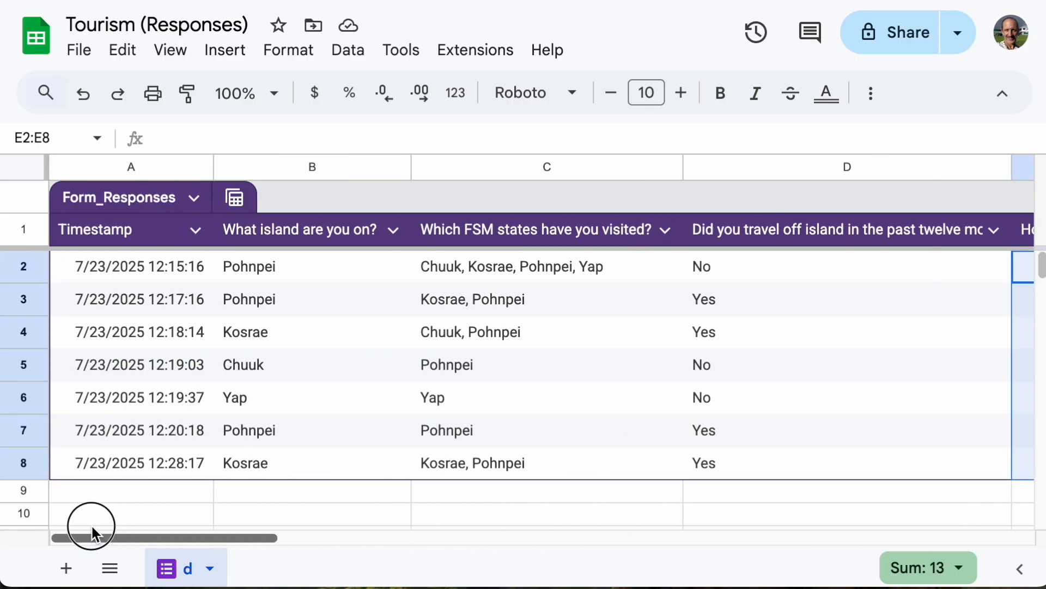
# Step: Add a new sheet to the spreadsheet and rename it a
pyautogui.click(66, 577)
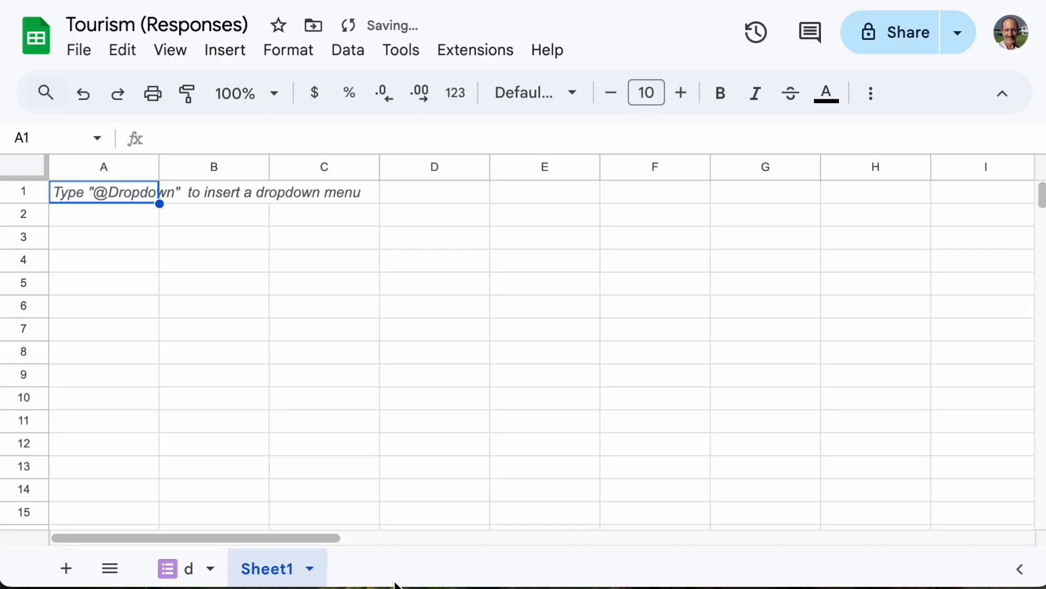
pyautogui.click(310, 567)
pyautogui.click(298, 294)
pyautogui.write('a')
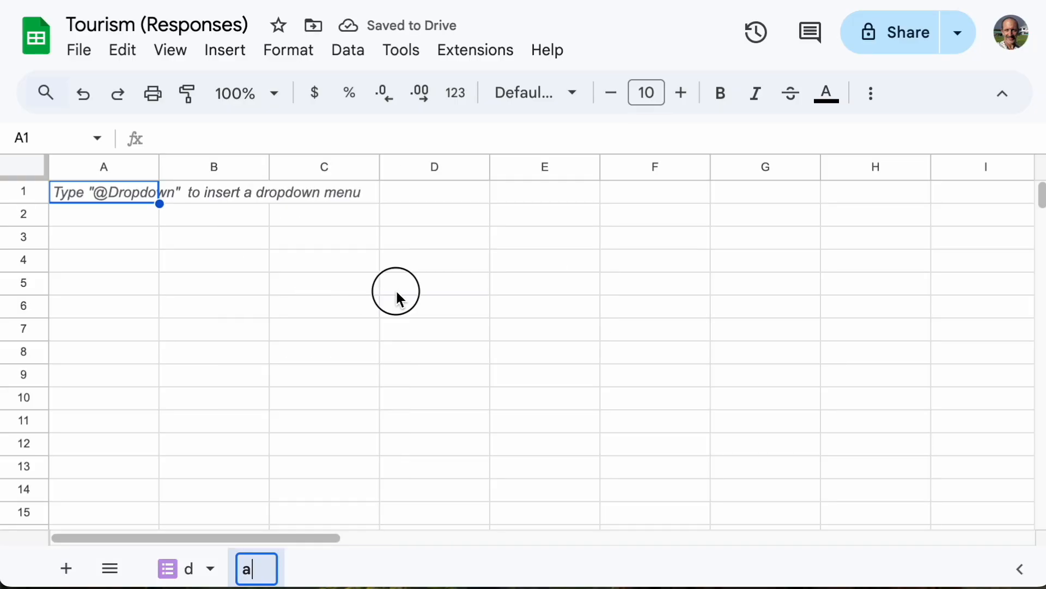
pyautogui.click(398, 297)
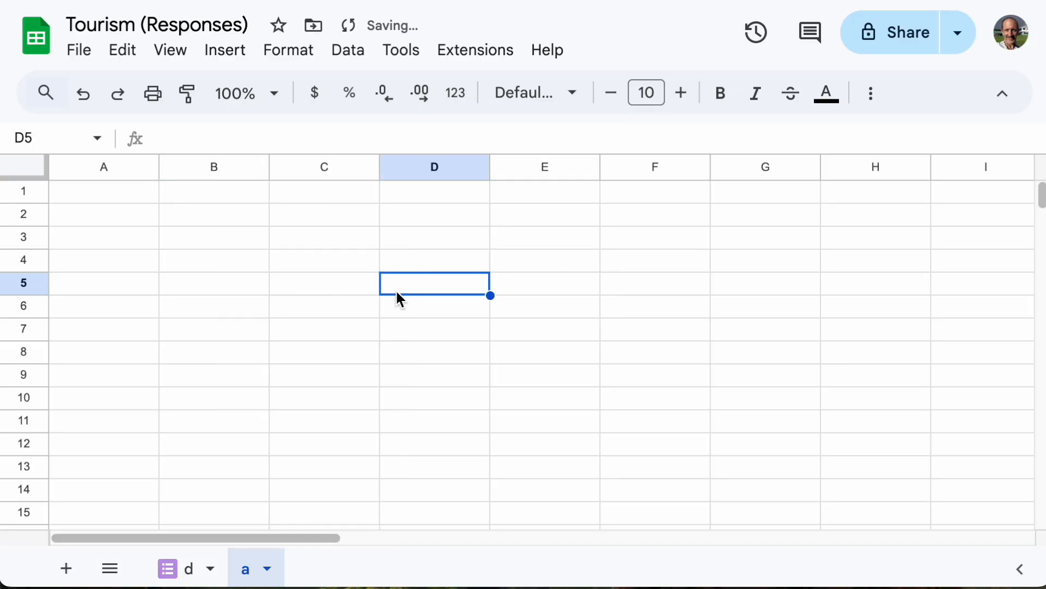
# Step: Copy the header cells A1:C1 from sheet d into A1:C1 of sheet a as values only, without the table formatting
pyautogui.click(74, 200)
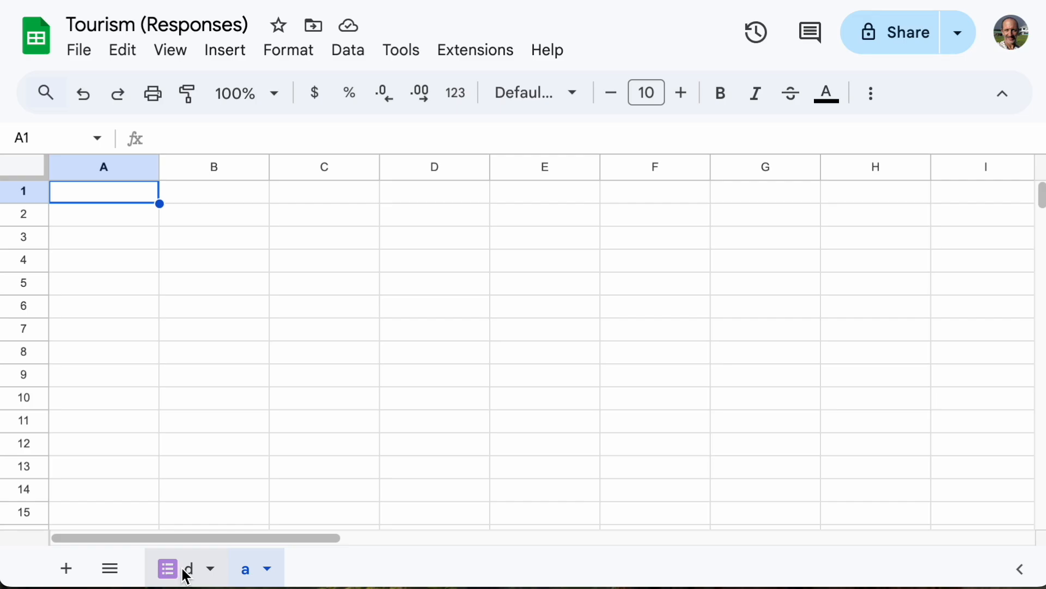
pyautogui.write('=')
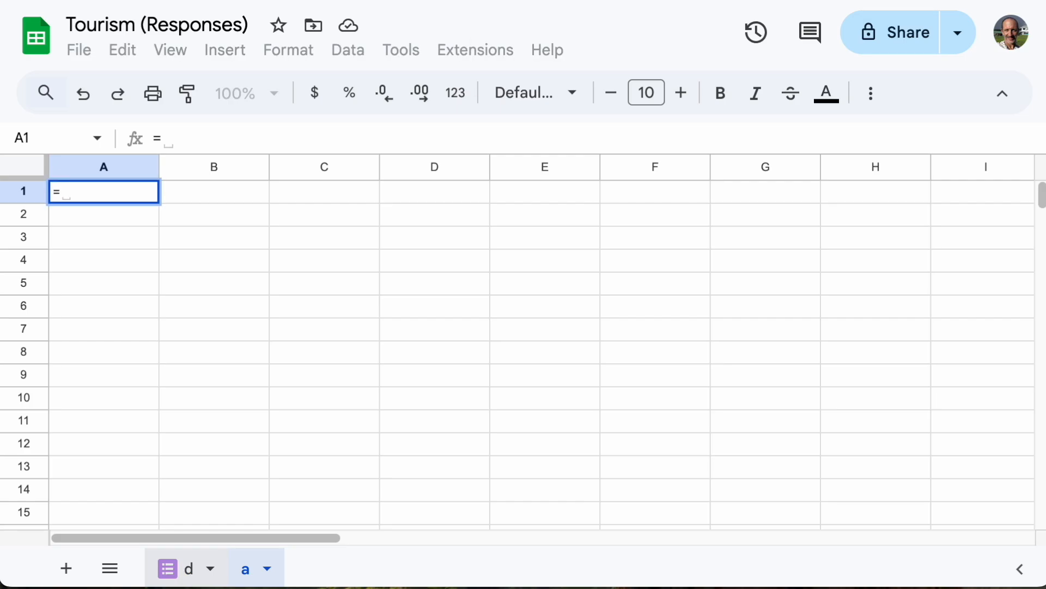
pyautogui.press('BackSpace')
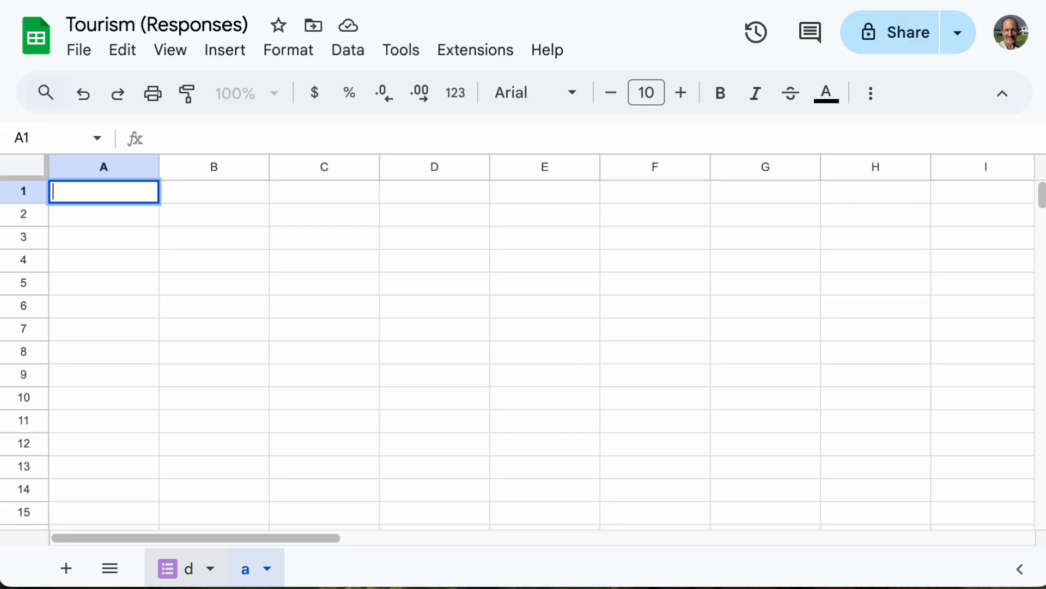
pyautogui.click(188, 568)
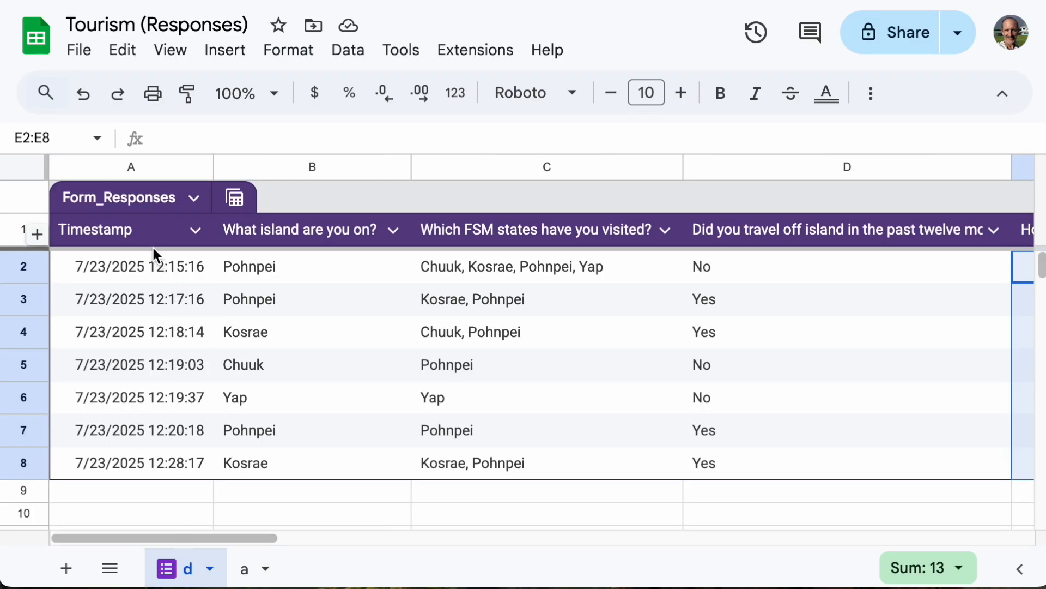
pyautogui.moveTo(133, 229); pyautogui.dragTo(530, 240)
pyautogui.moveTo(654, 230); pyautogui.dragTo(654, 230)
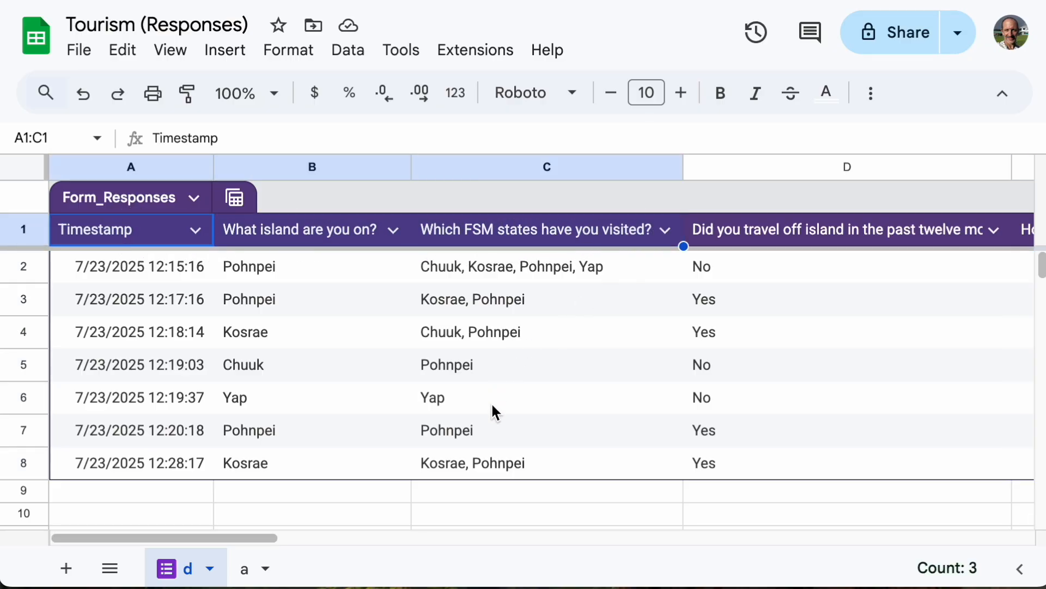
pyautogui.click(241, 568)
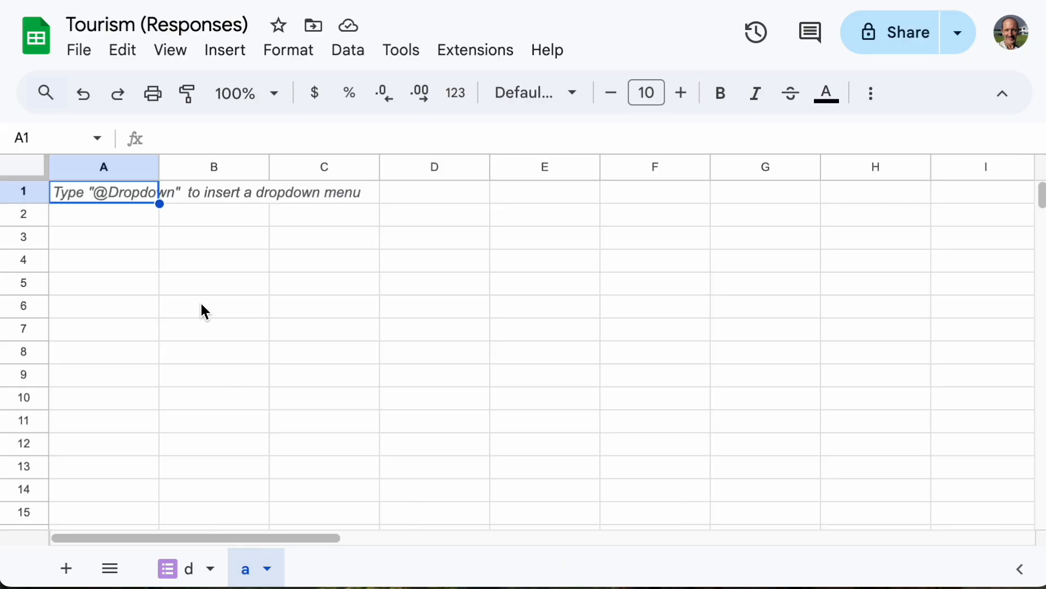
pyautogui.hotkey('ctrl', 'v')
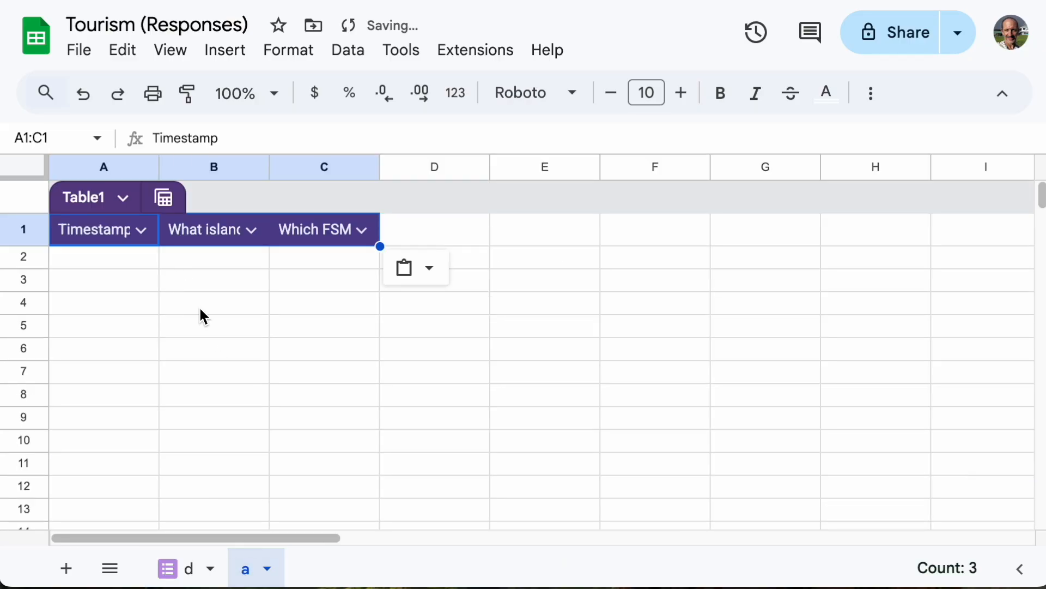
pyautogui.hotkey('ctrl', 'z')
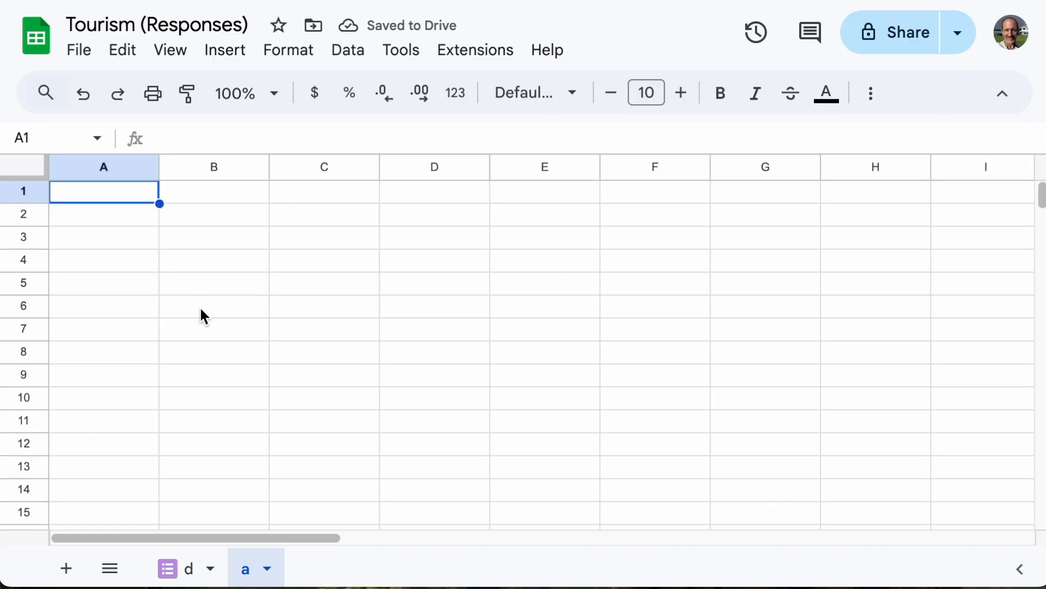
pyautogui.hotkey('ctrl', 'shift', 'v')
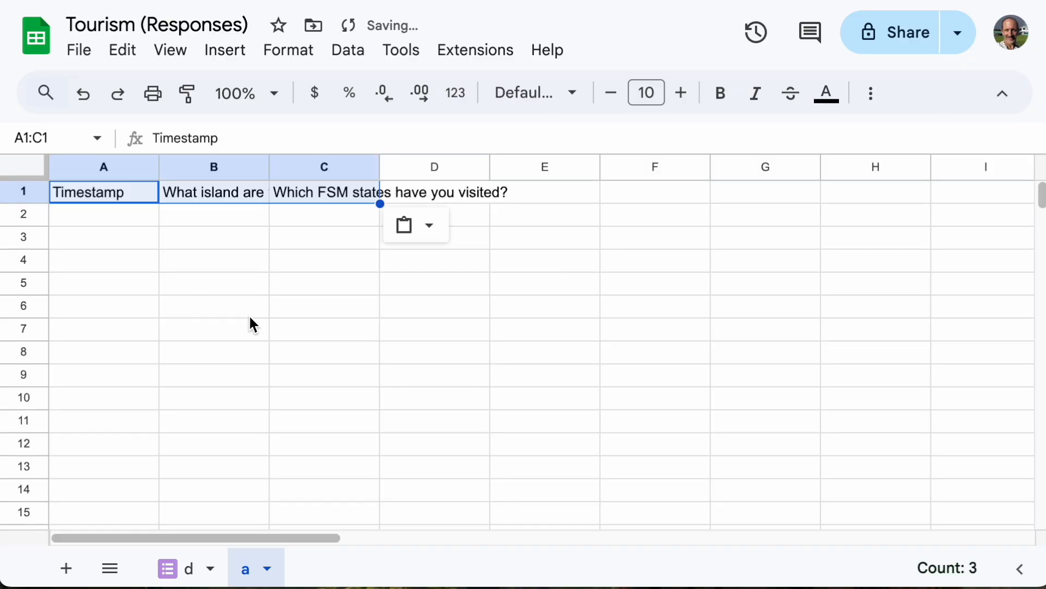
# Step: Enter the formula =d!a2 in cell A2 of sheet a to reference the first timestamp on sheet d
pyautogui.click(134, 233)
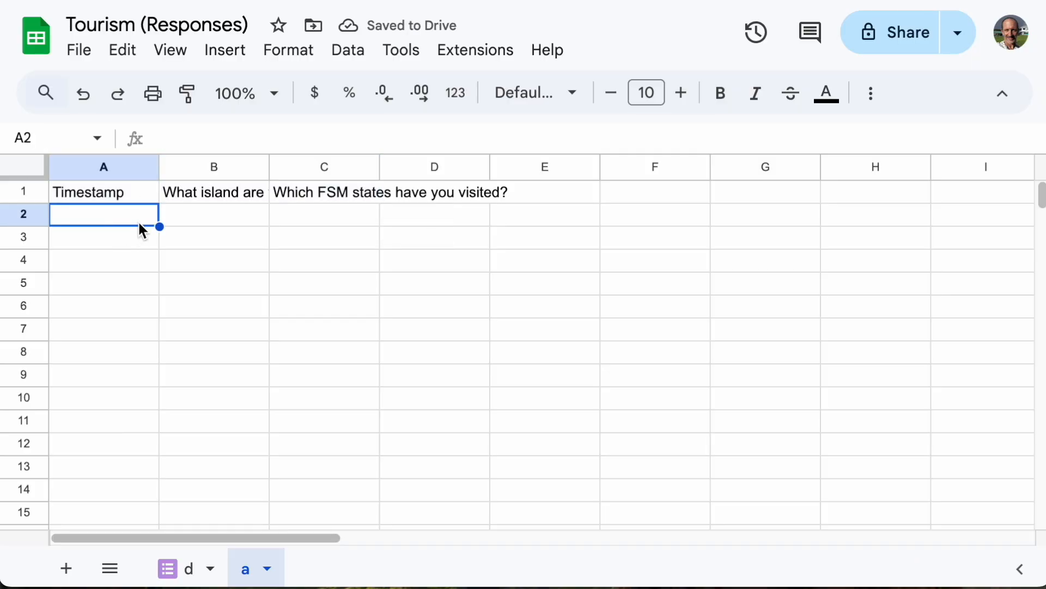
pyautogui.write('=d')
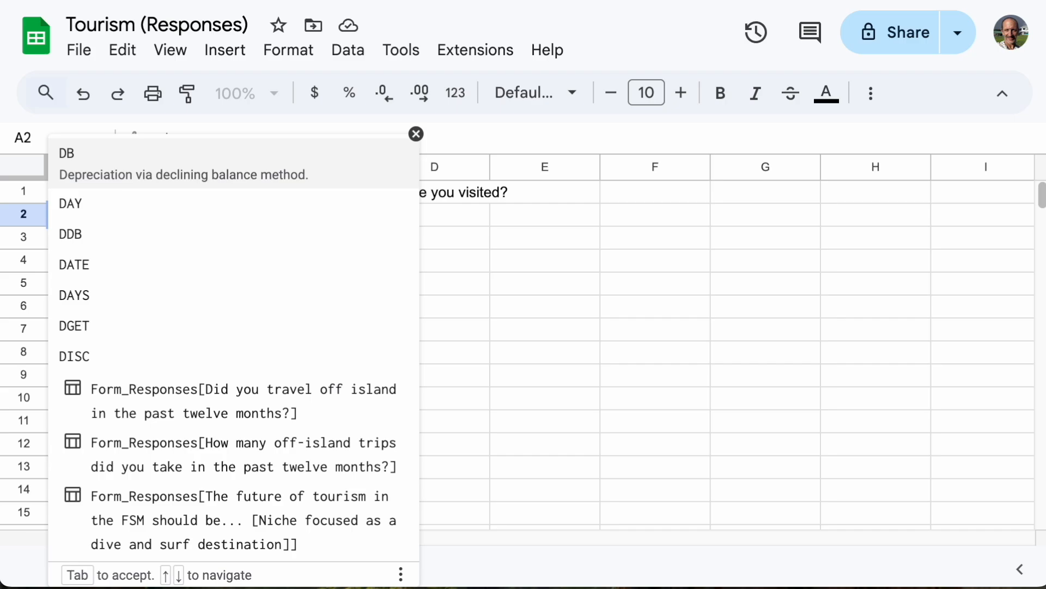
pyautogui.press('BackSpace')
pyautogui.write('d')
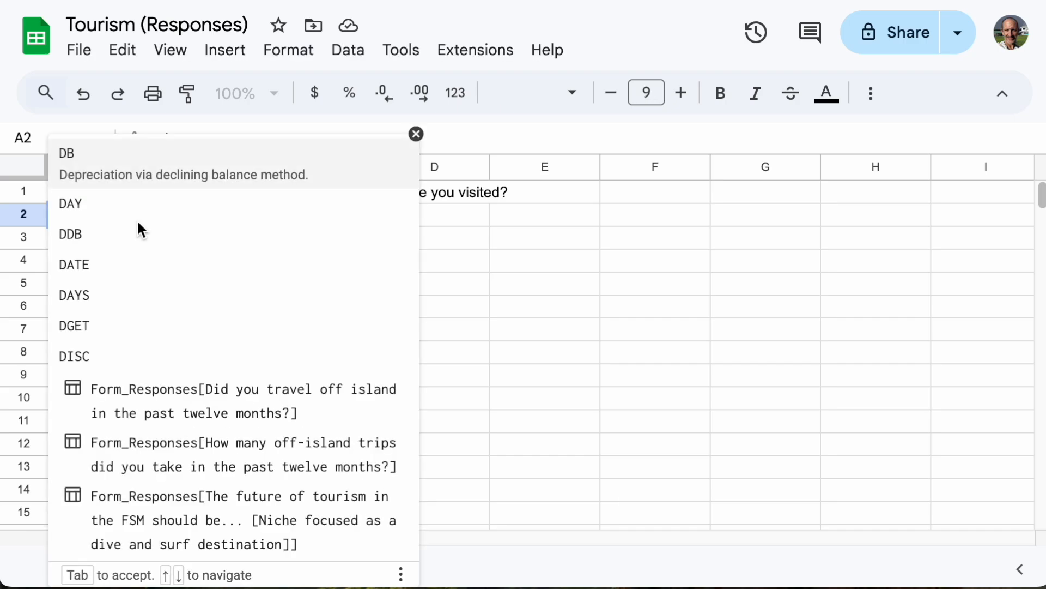
pyautogui.click(417, 135)
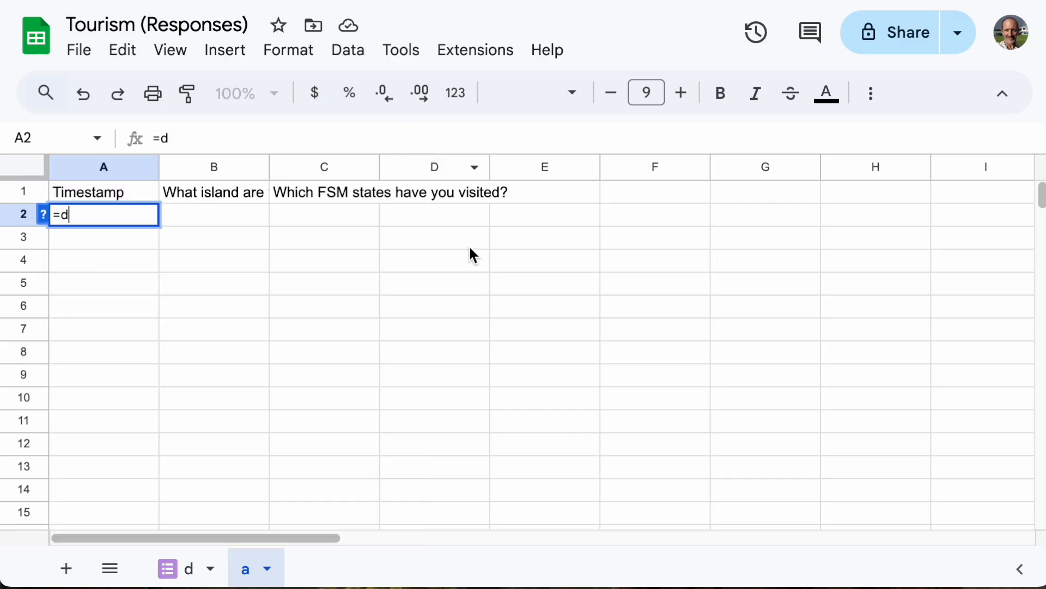
pyautogui.write('!')
pyautogui.write('a2')
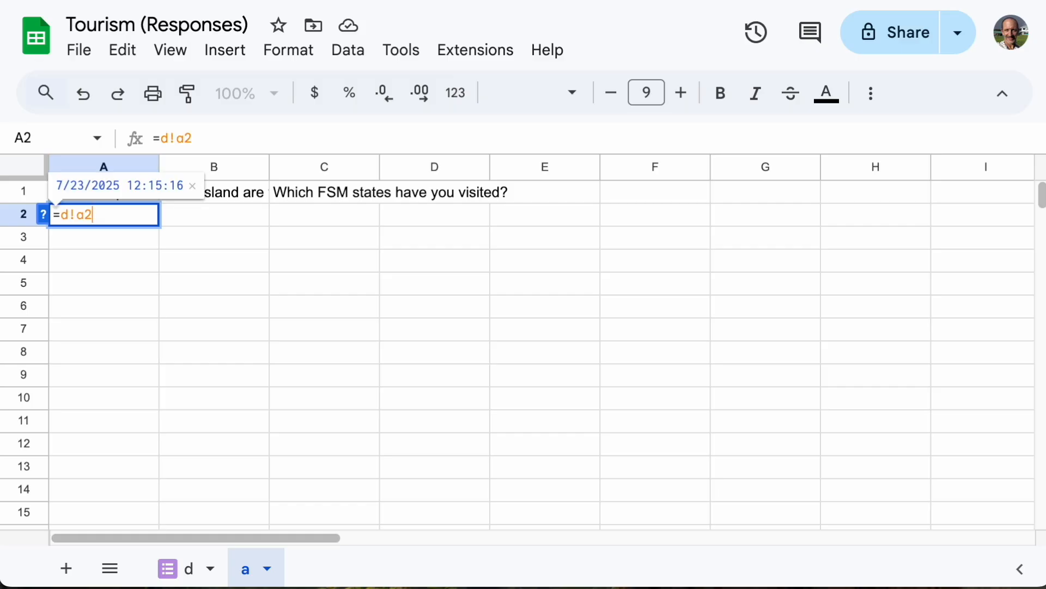
pyautogui.press('Return')
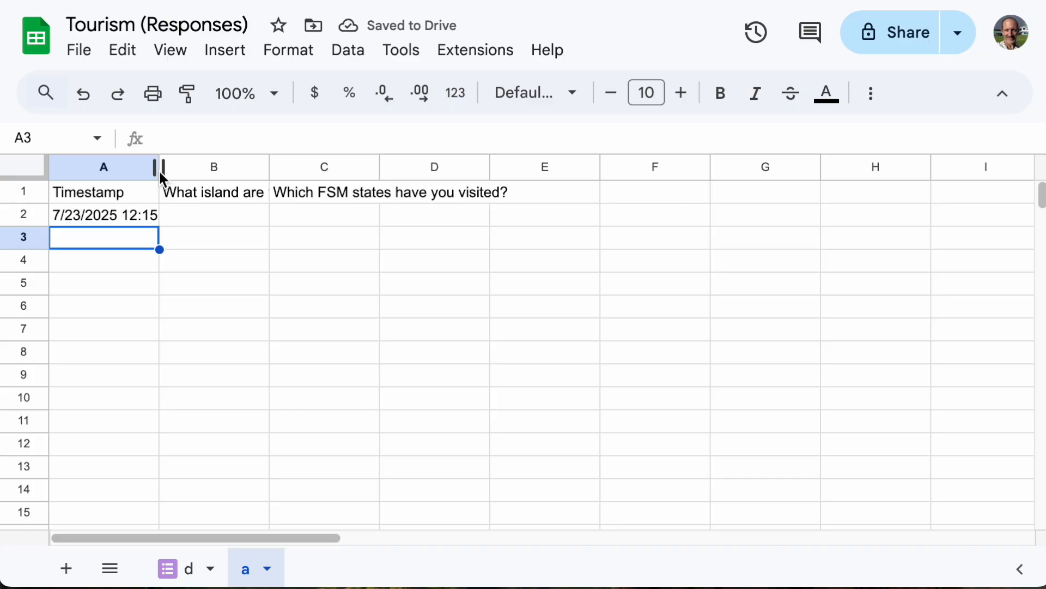
# Step: Fill the A2 formula across to D2 and fit column C's width to its contents
pyautogui.click(143, 216)
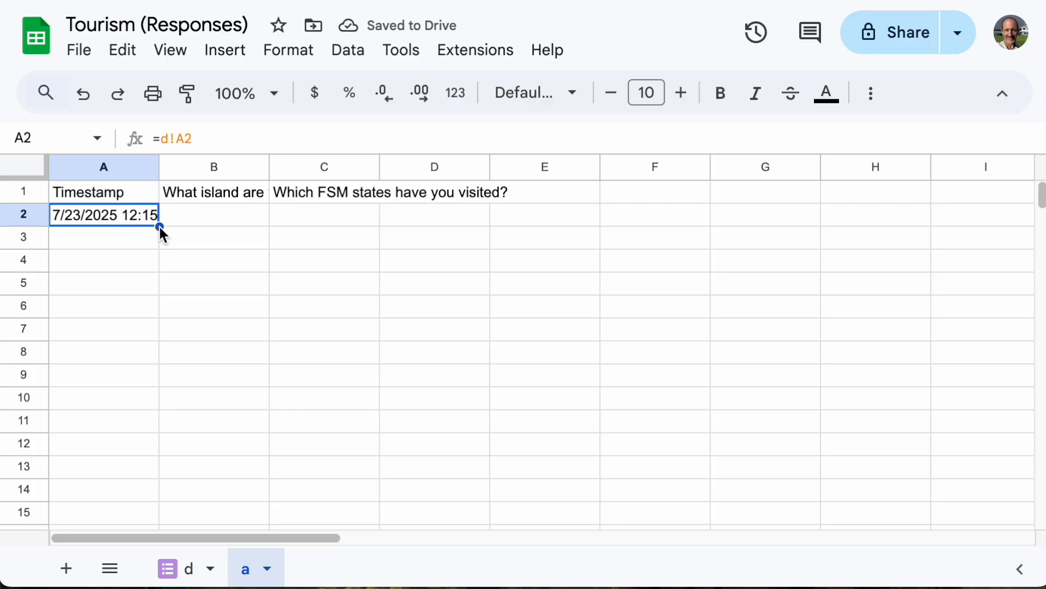
pyautogui.moveTo(160, 227); pyautogui.dragTo(420, 229)
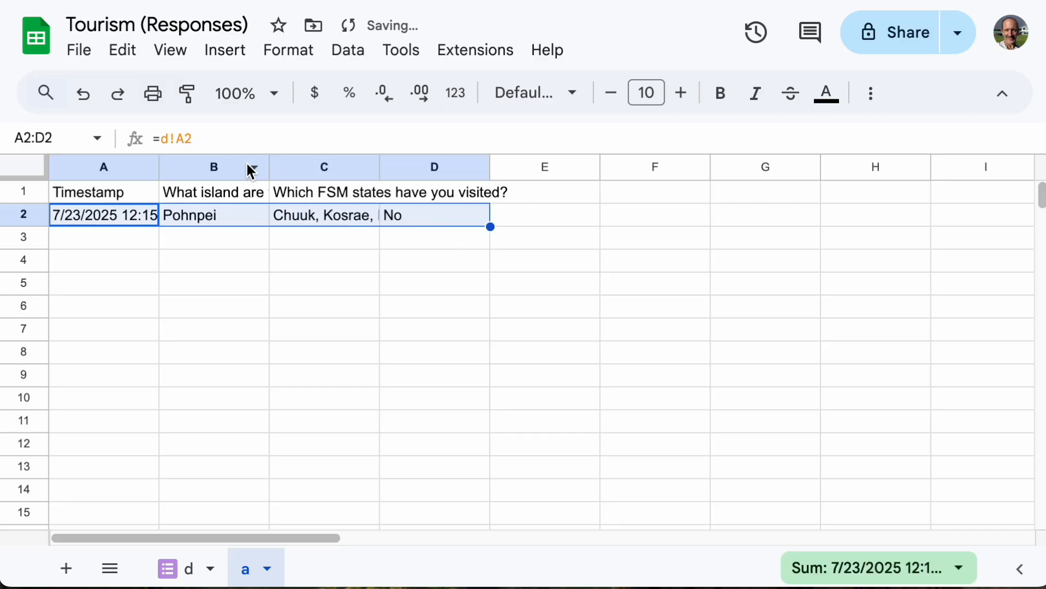
pyautogui.doubleClick(381, 165)
pyautogui.click(381, 211)
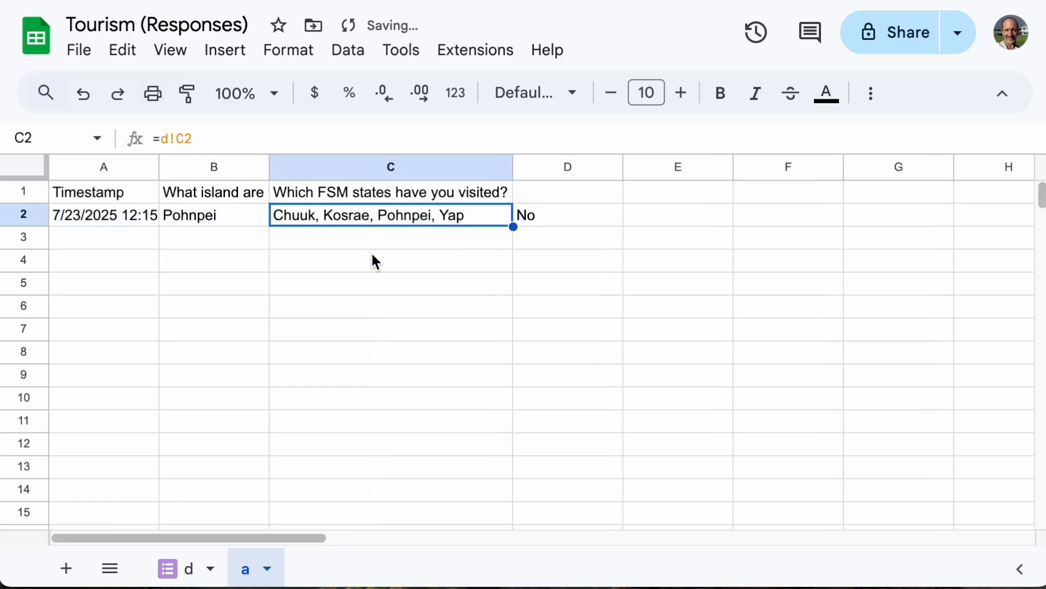
# Step: Fill the formulas in A2:C2 down to row 8 and check the copied references in column C
pyautogui.moveTo(151, 213); pyautogui.dragTo(425, 226)
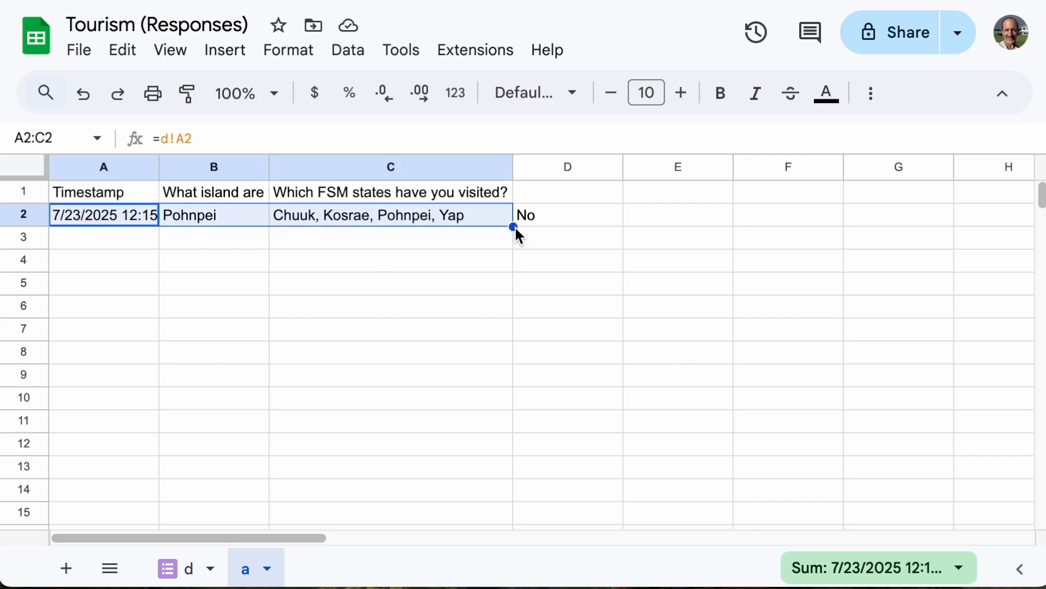
pyautogui.moveTo(512, 227); pyautogui.dragTo(492, 361)
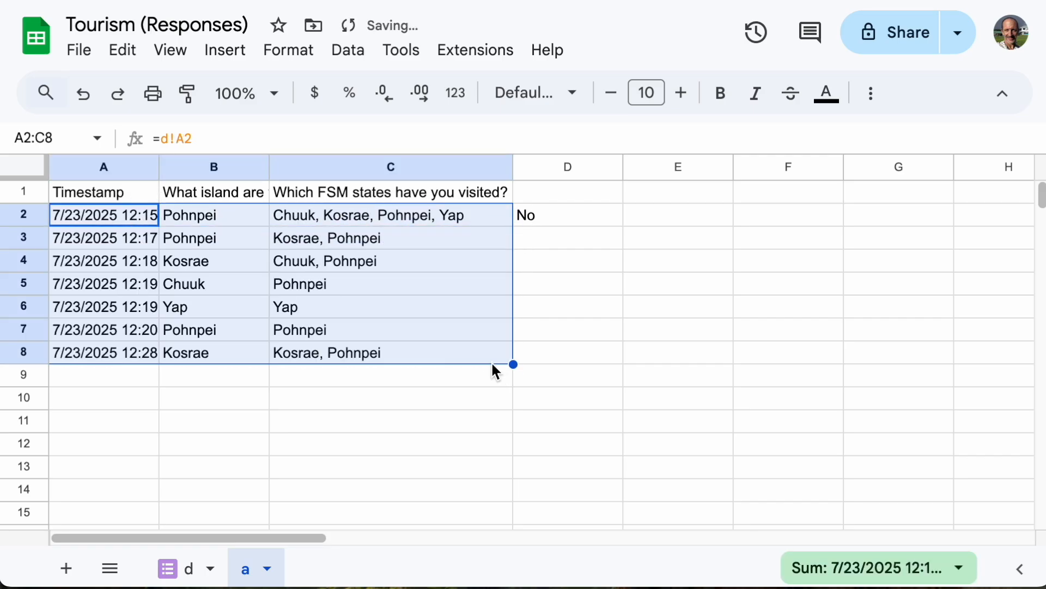
pyautogui.click(429, 306)
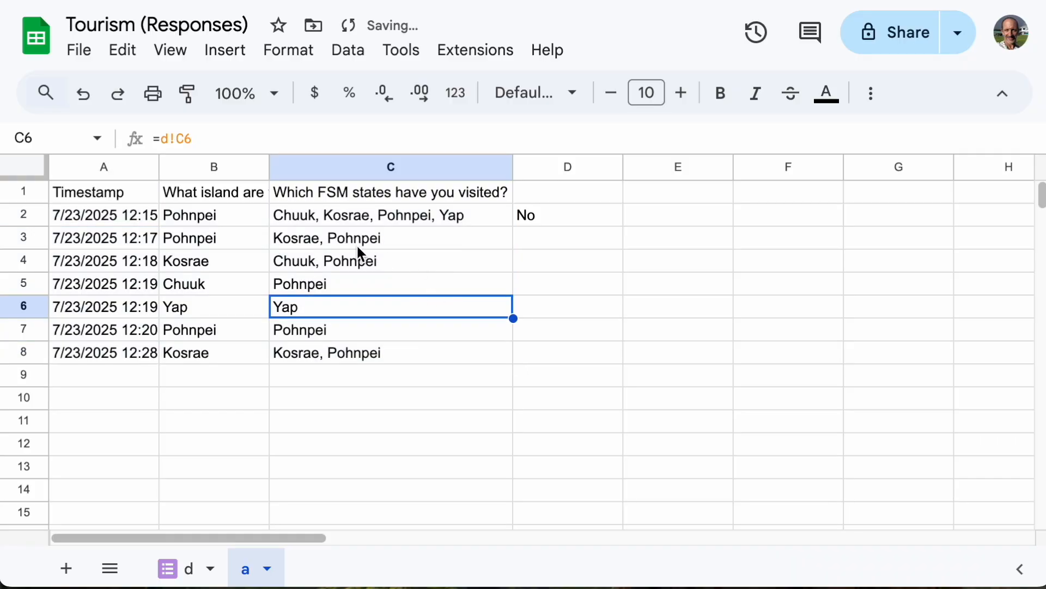
pyautogui.click(351, 218)
pyautogui.click(346, 260)
pyautogui.click(349, 329)
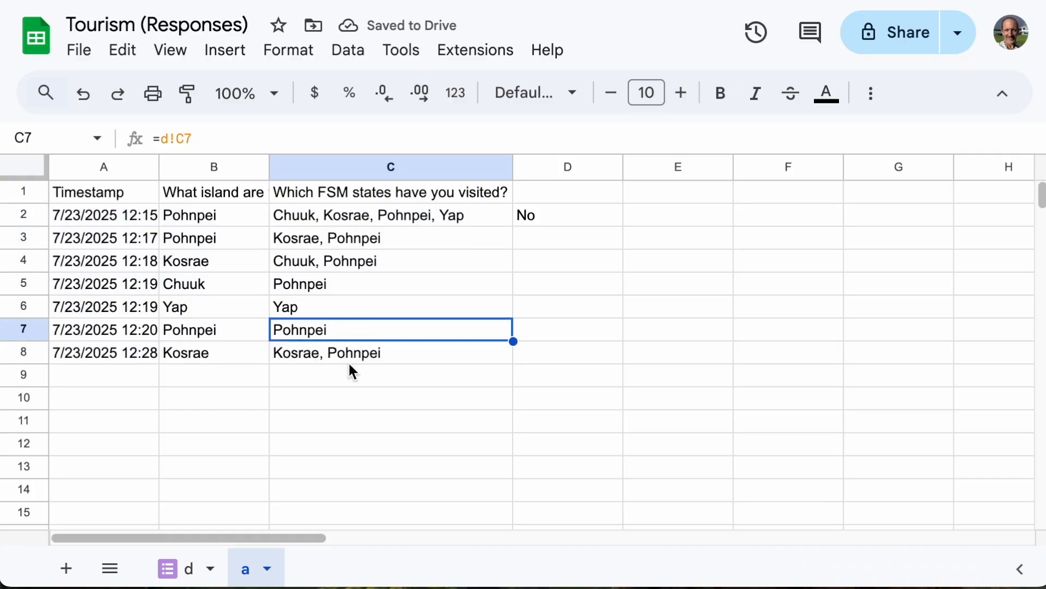
pyautogui.click(371, 355)
# Step: Fill the D2 formula down to D8, and clear the contents of D2:D8
pyautogui.click(556, 217)
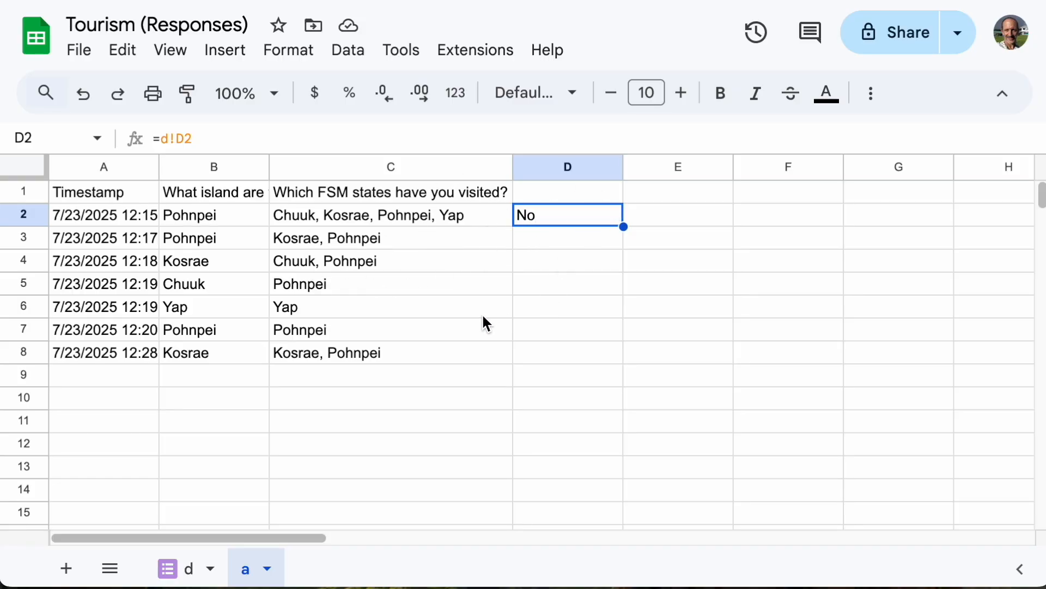
pyautogui.click(427, 213)
pyautogui.click(562, 216)
pyautogui.click(563, 188)
pyautogui.click(599, 221)
pyautogui.moveTo(624, 226); pyautogui.dragTo(614, 355)
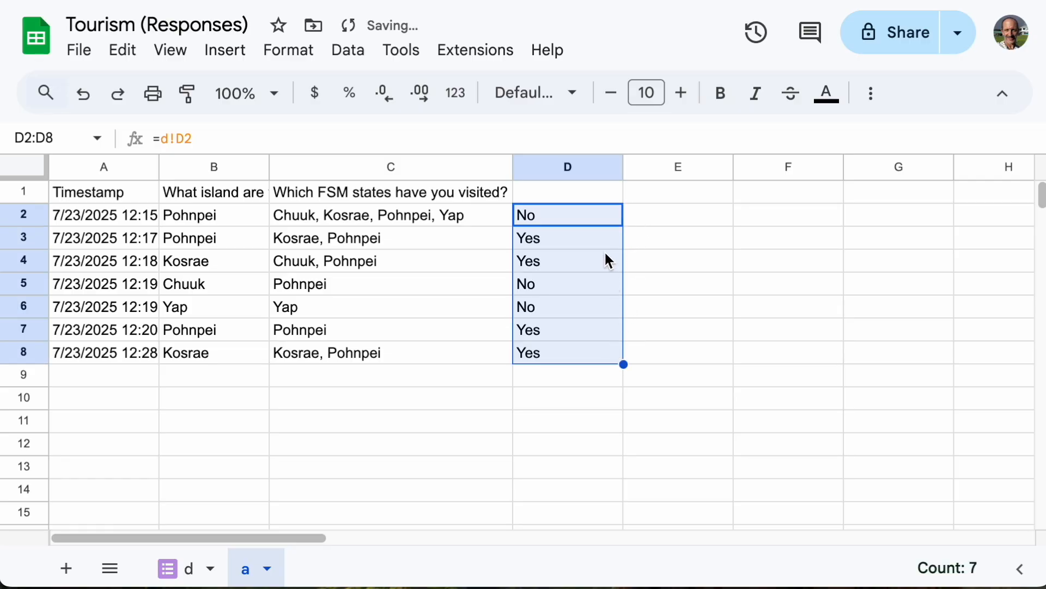
pyautogui.press('Delete')
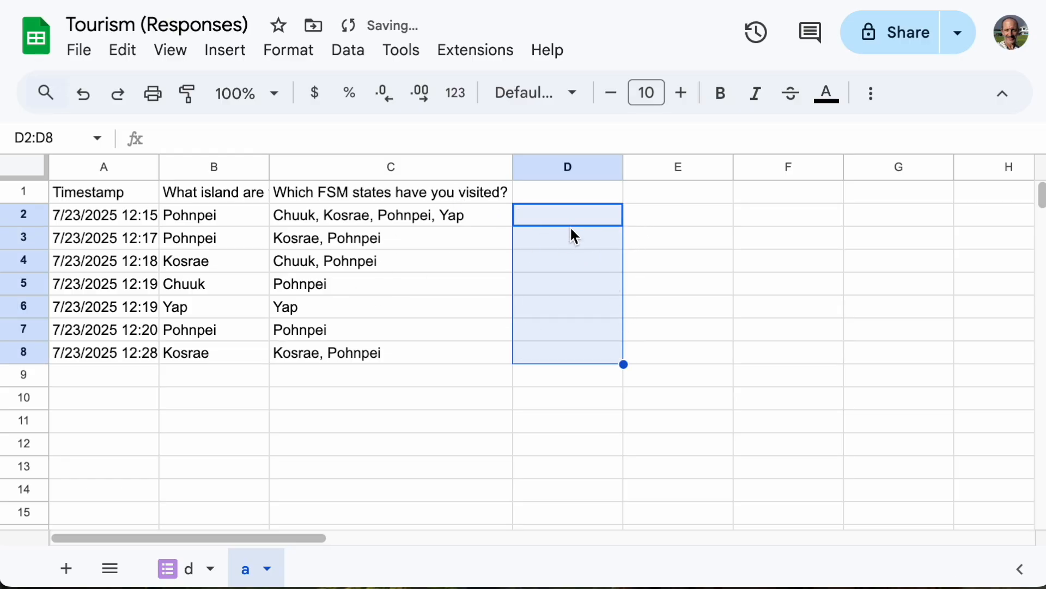
pyautogui.click(473, 221)
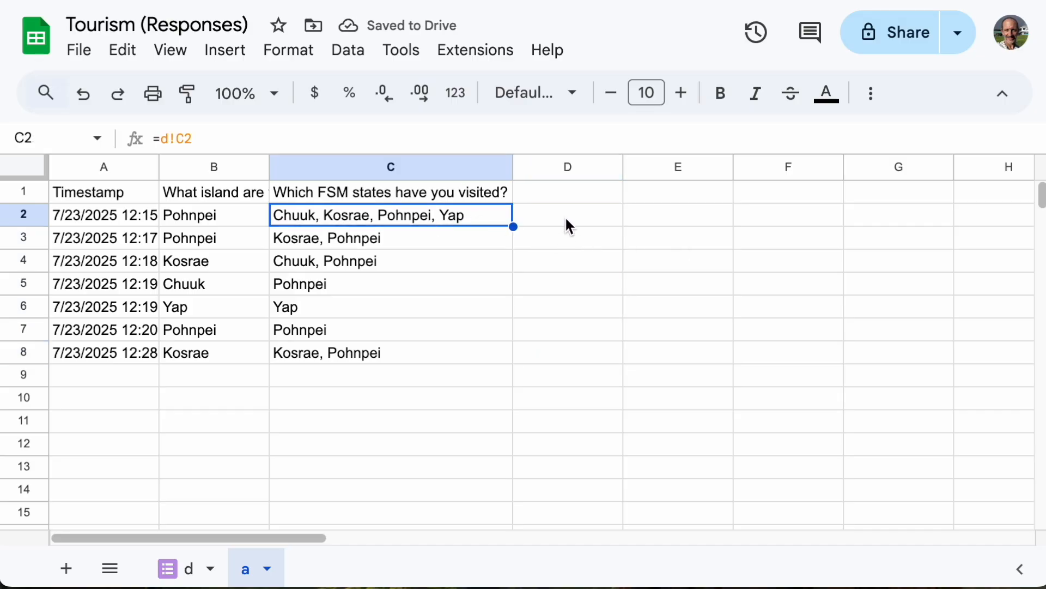
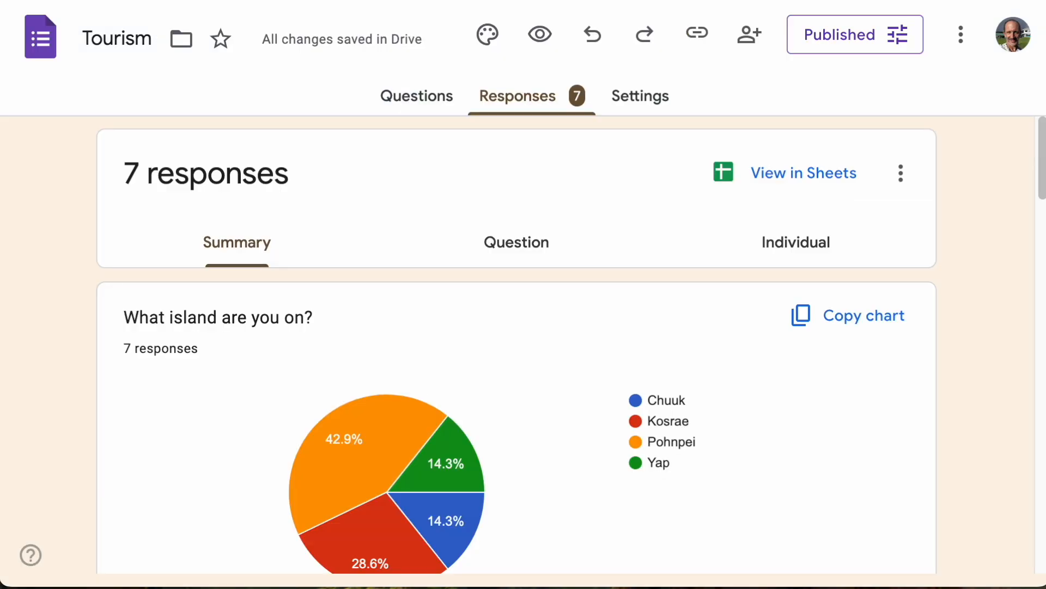
# Step: Change the C2 formula on sheet a of the responses spreadsheet to =split(d!C2,",") to separate the visited states at commas
pyautogui.scroll(-3, 415, 352)
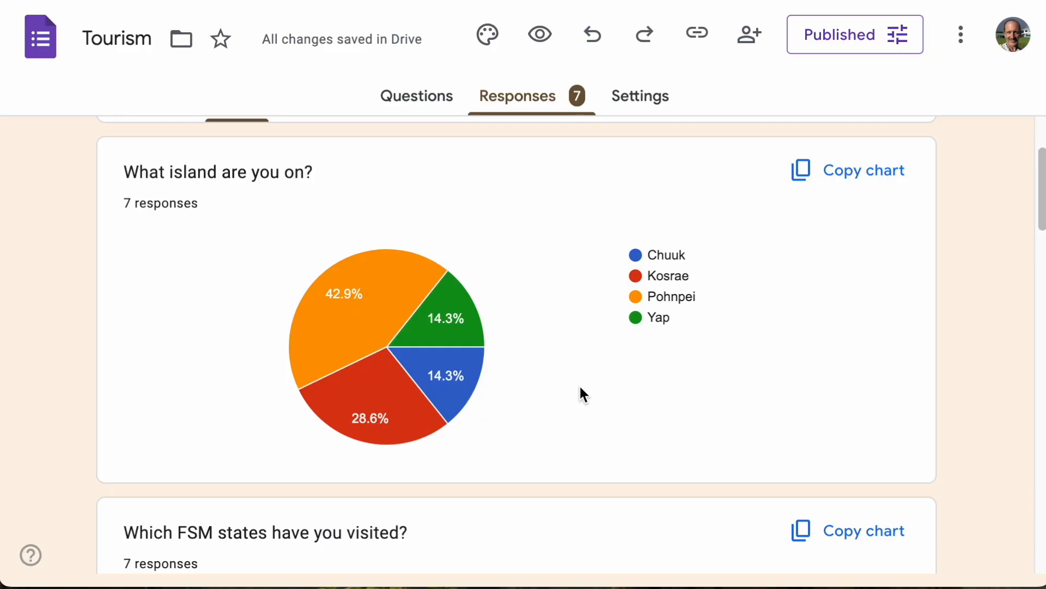
pyautogui.scroll(-1, 579, 383)
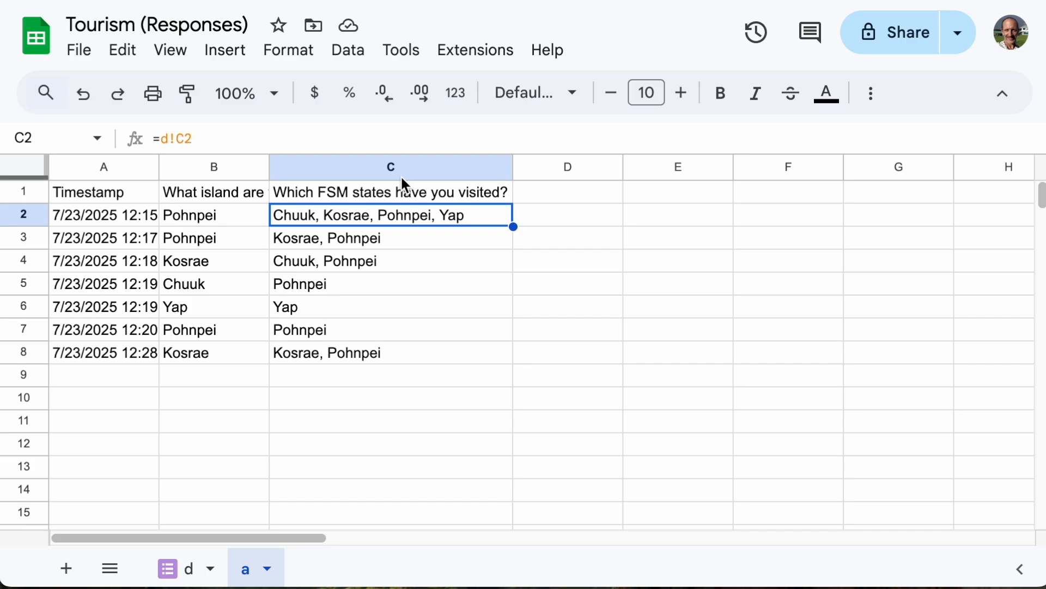
pyautogui.click(161, 138)
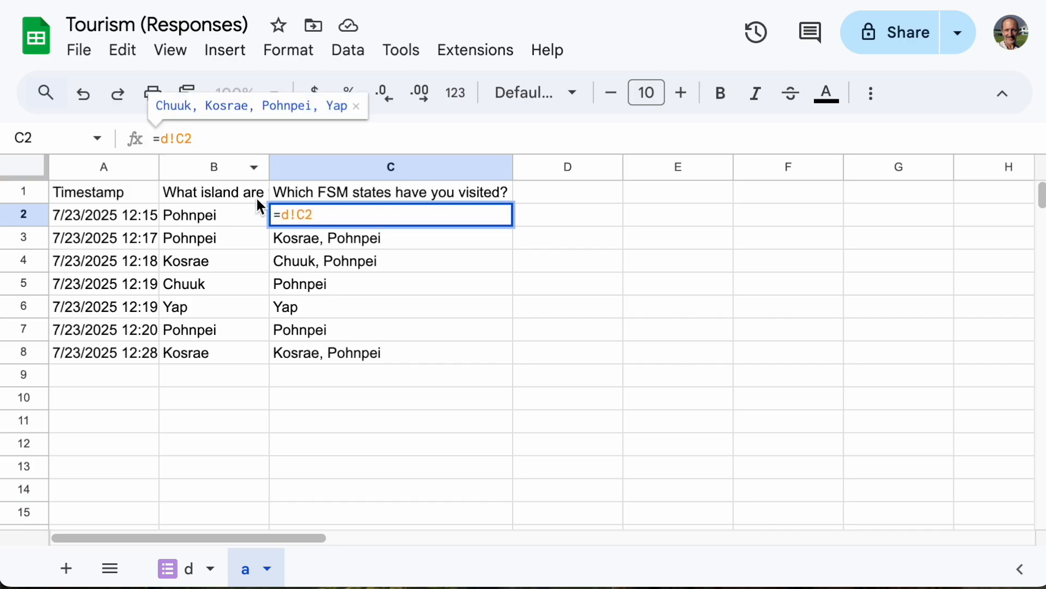
pyautogui.write('s')
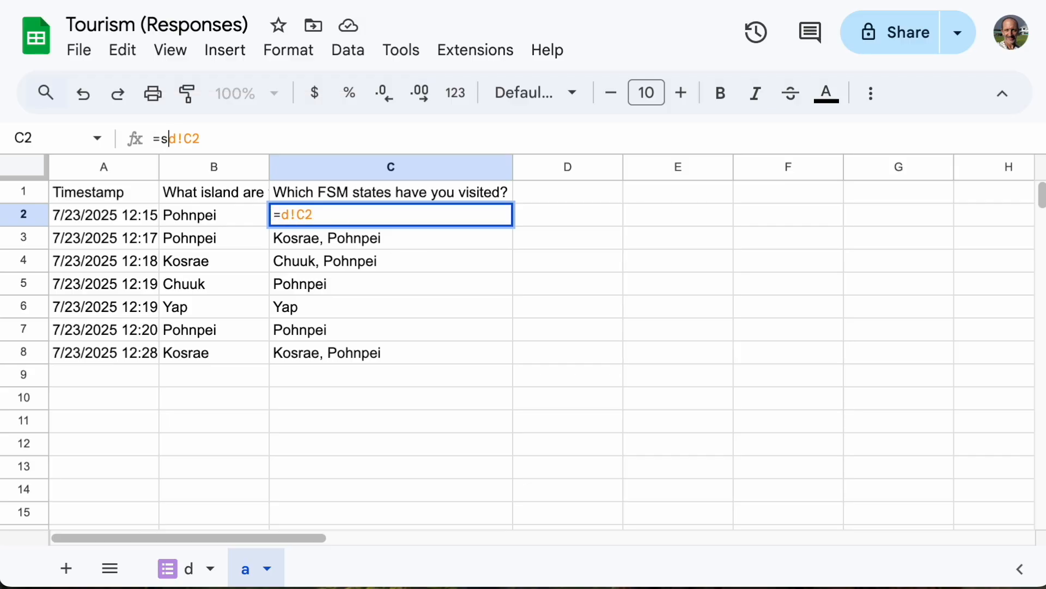
pyautogui.write('plit(')
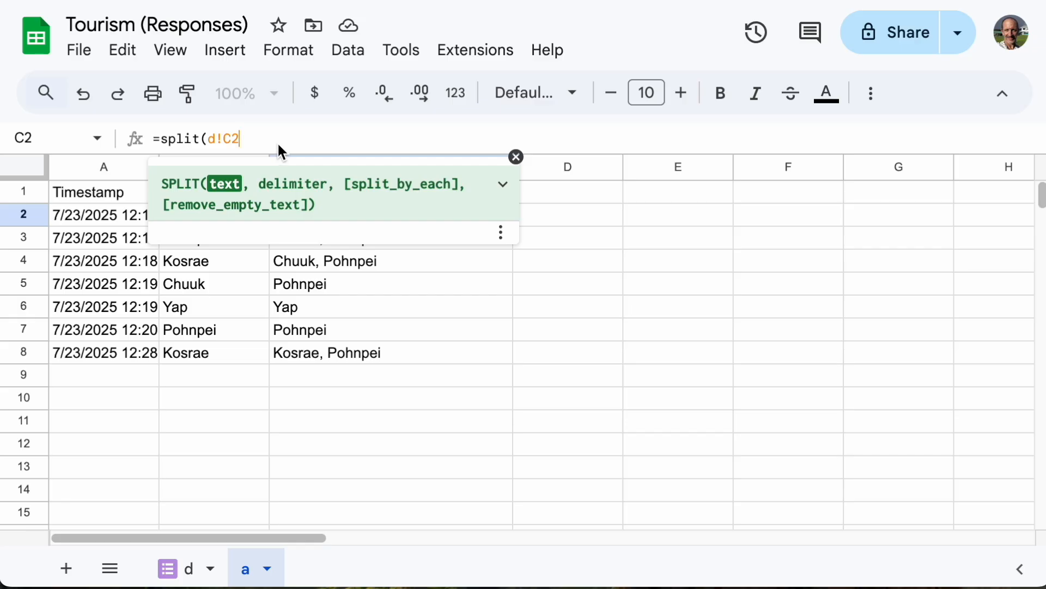
pyautogui.write(',')
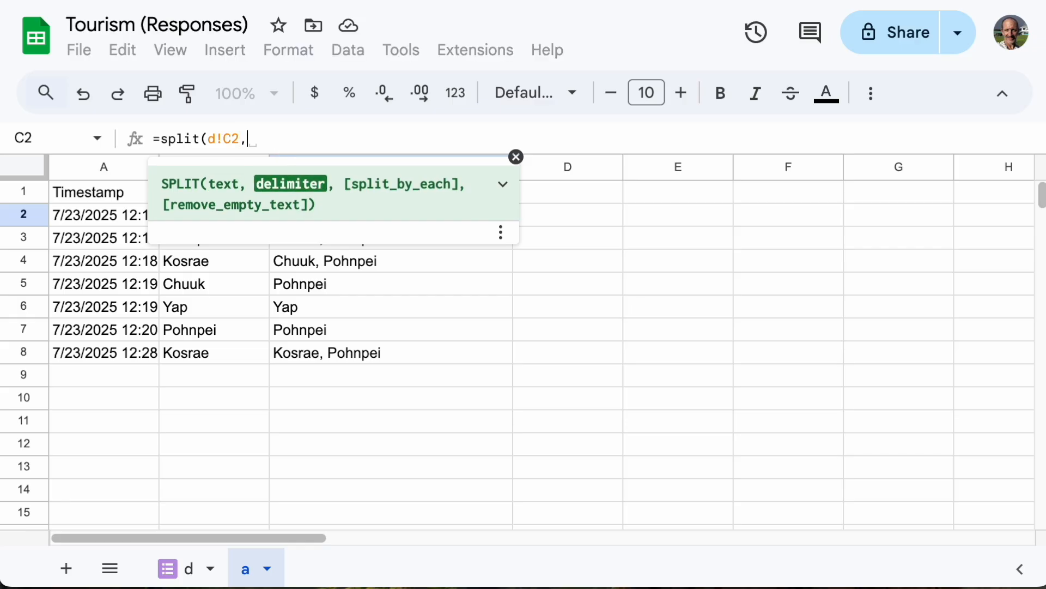
pyautogui.write('","')
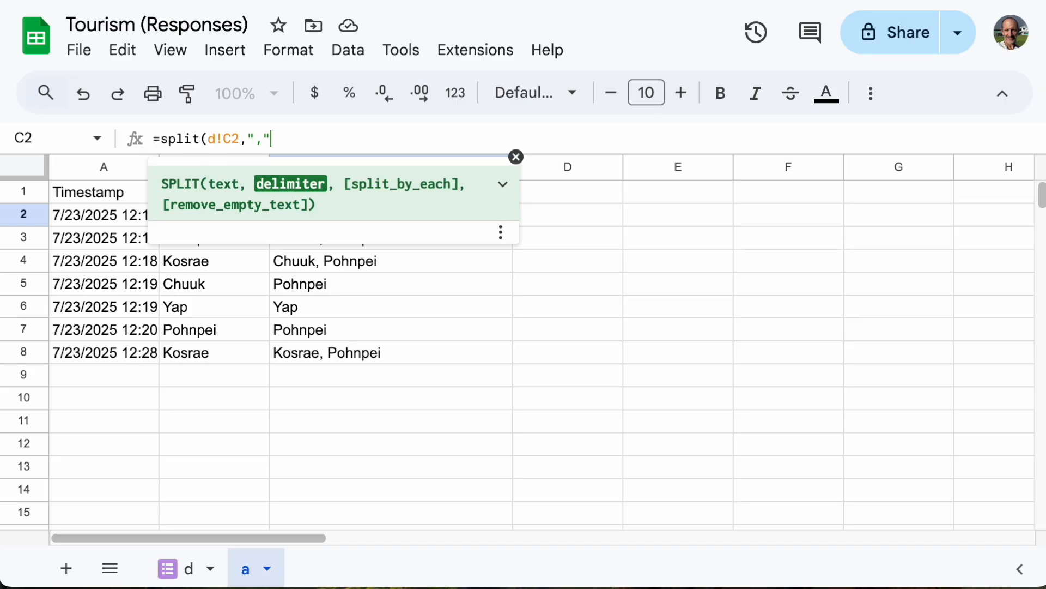
pyautogui.write(')')
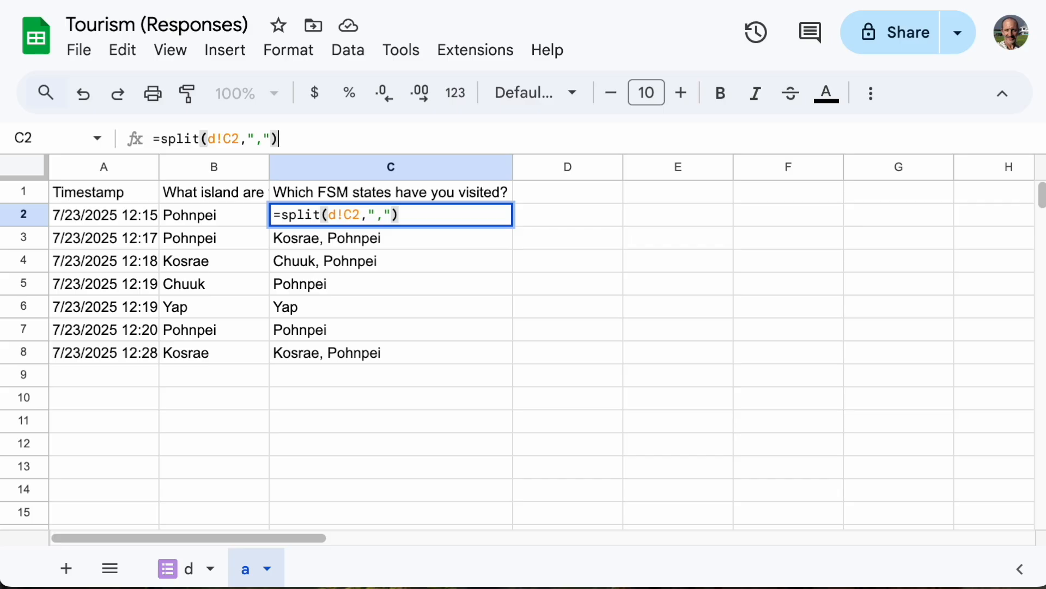
pyautogui.press('Return')
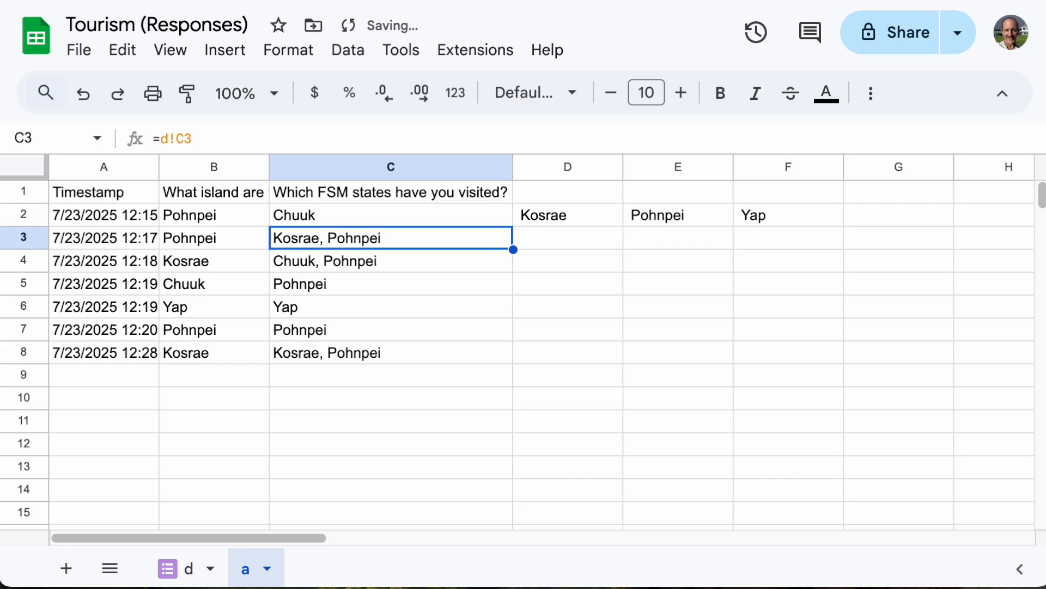
# Step: Fill the split formula from C2 down to C8 and check the copied formulas and the separated state names
pyautogui.click(419, 216)
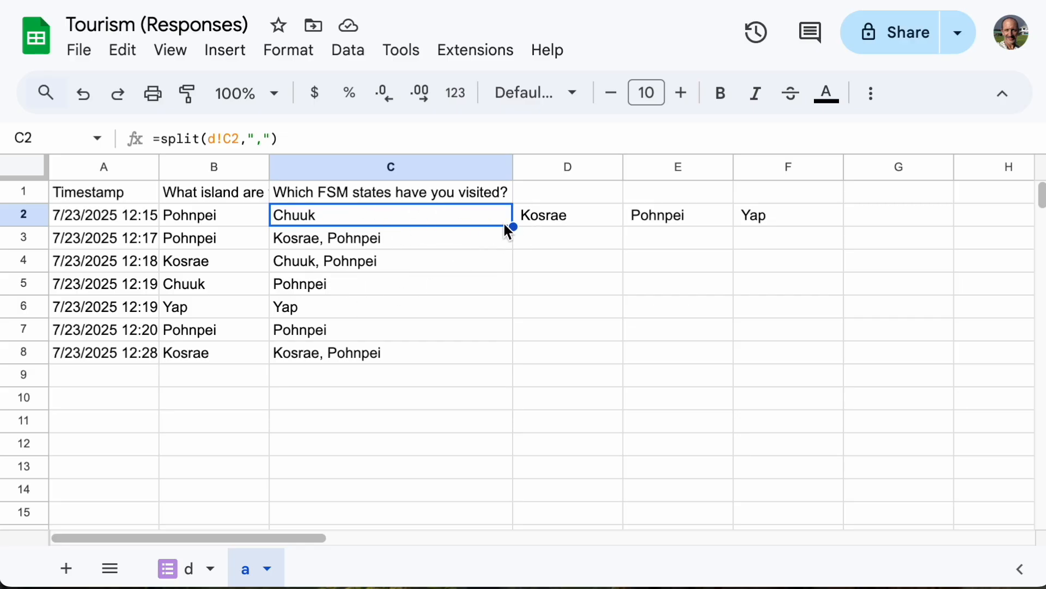
pyautogui.moveTo(516, 224); pyautogui.dragTo(512, 363)
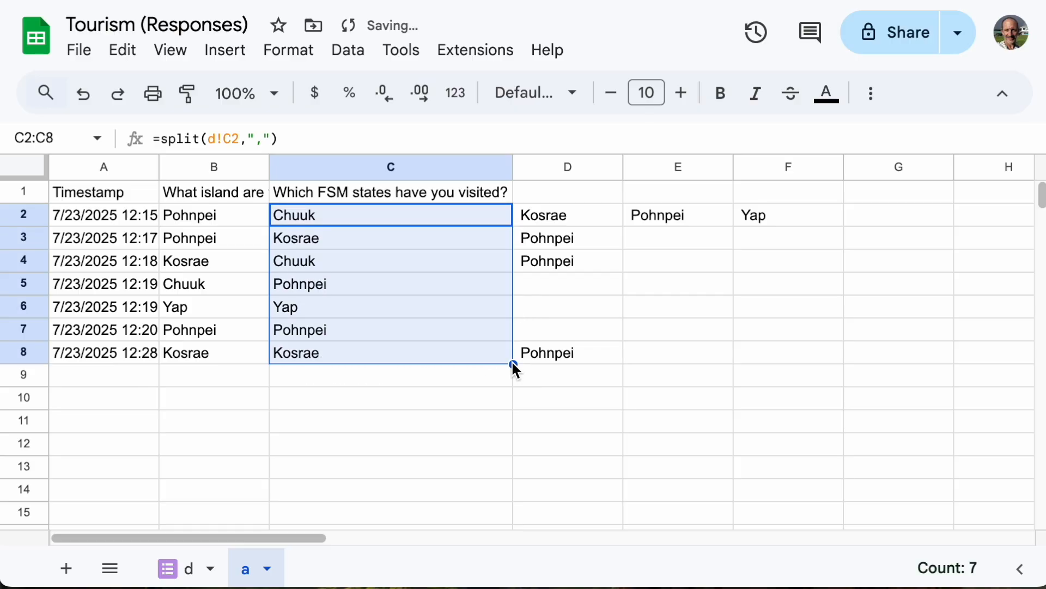
pyautogui.click(250, 282)
pyautogui.click(424, 280)
pyautogui.click(558, 253)
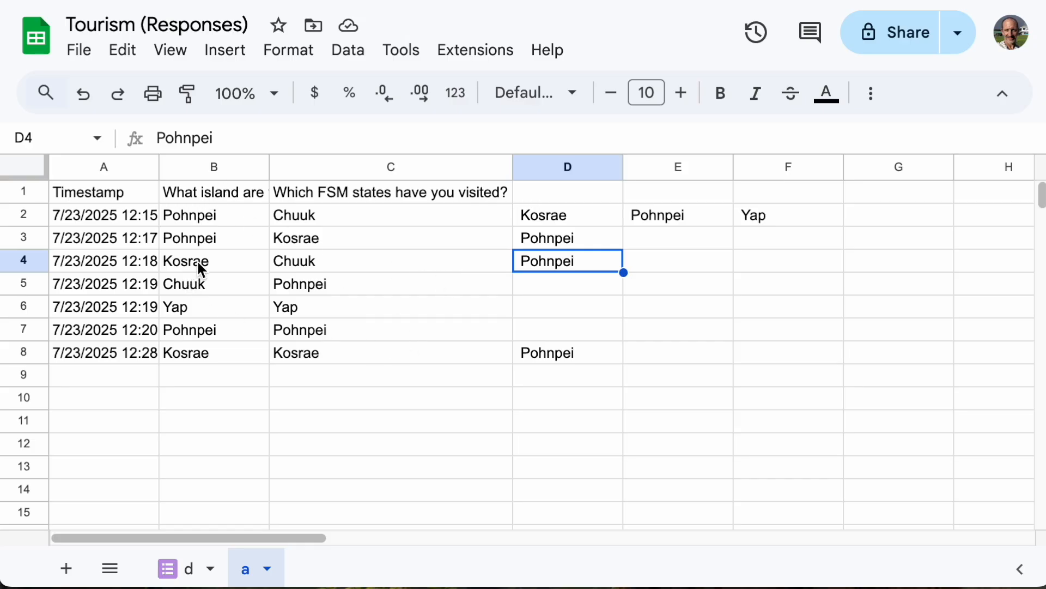
pyautogui.click(365, 214)
pyautogui.click(359, 279)
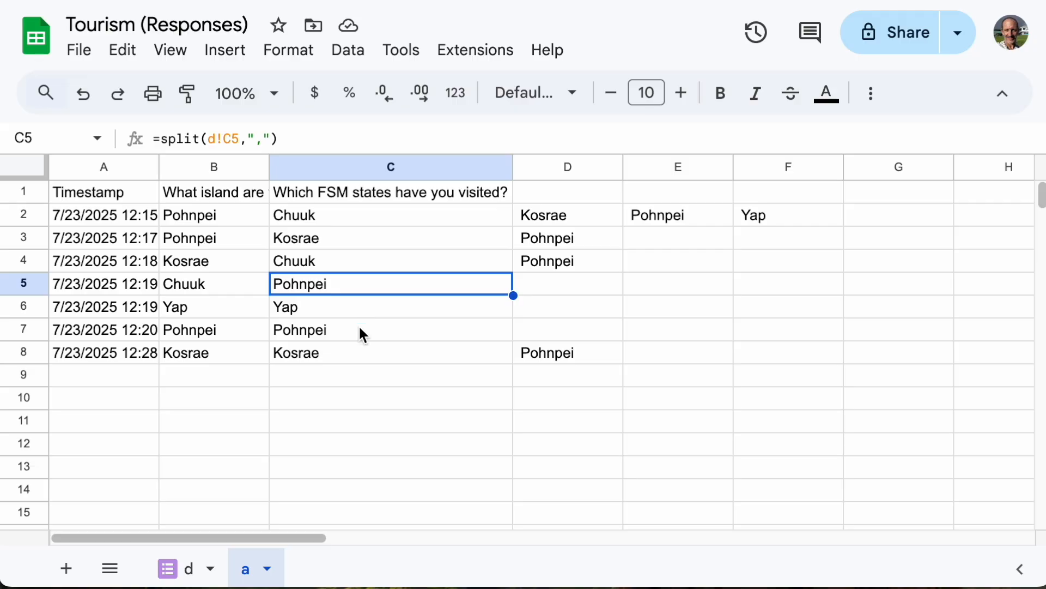
pyautogui.click(366, 219)
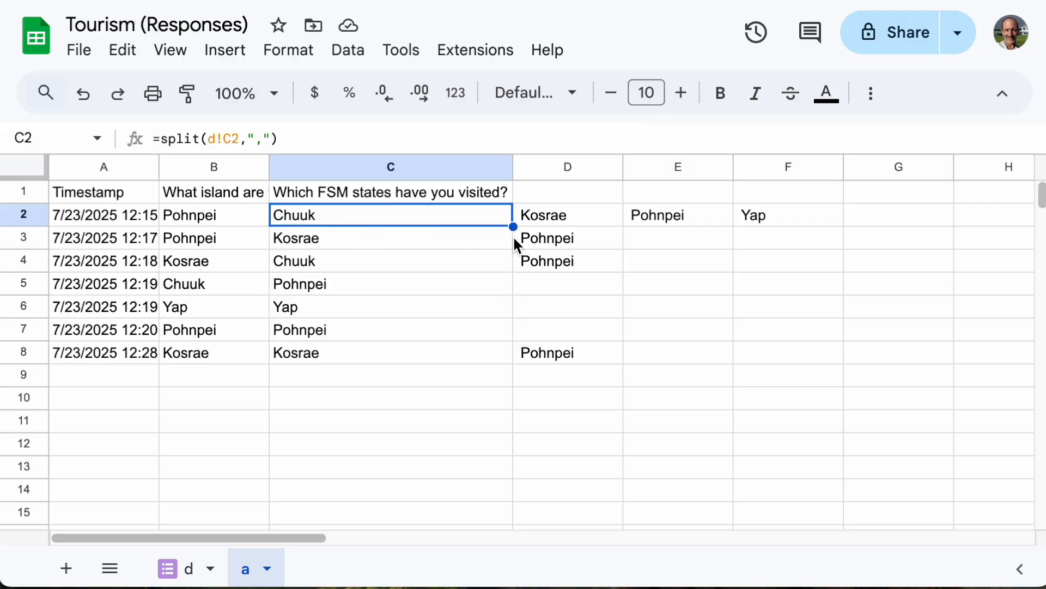
pyautogui.click(447, 358)
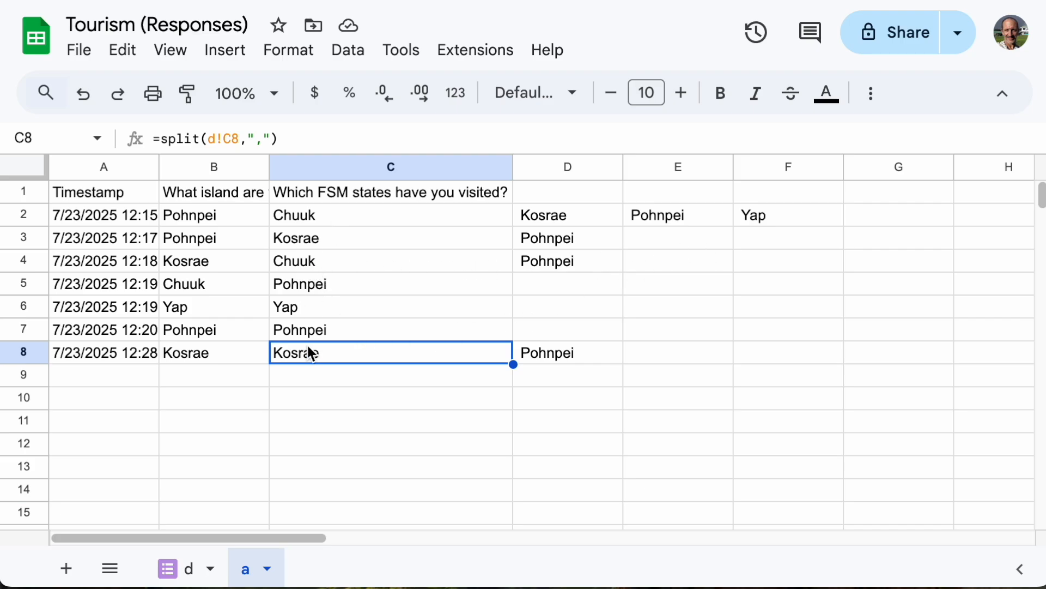
pyautogui.click(794, 222)
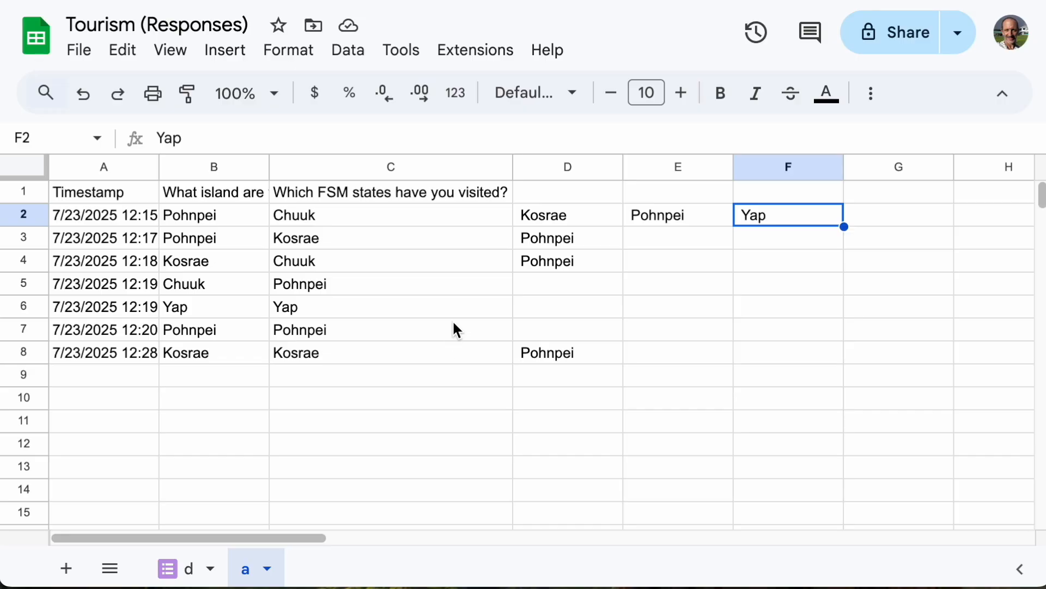
# Step: Enter the formula =d!d1 in cell G1, leaving D1:F1 free for the split states
pyautogui.moveTo(591, 198); pyautogui.dragTo(813, 203)
pyautogui.click(900, 193)
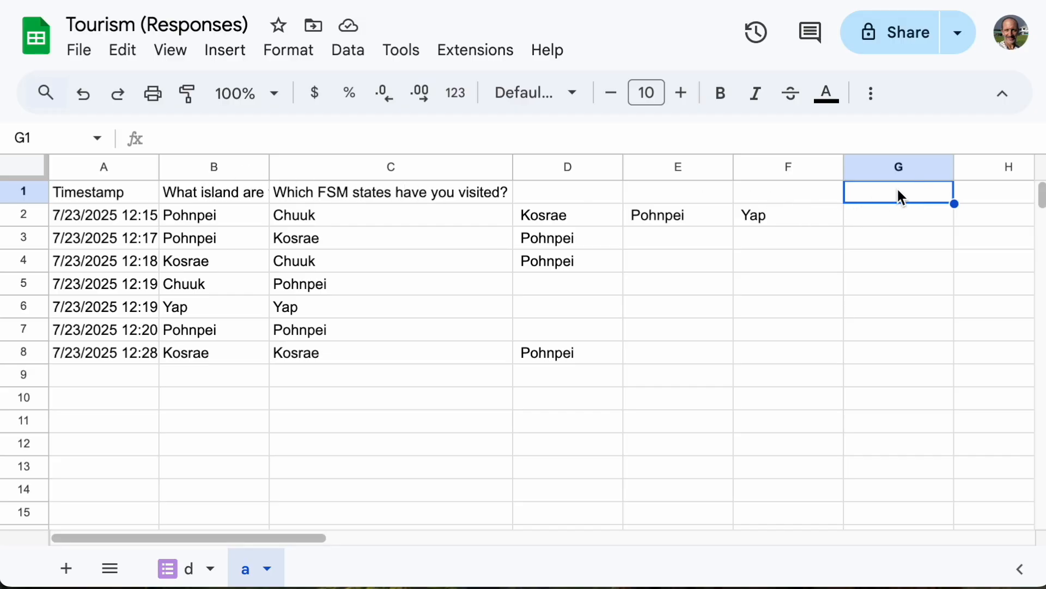
pyautogui.write('=')
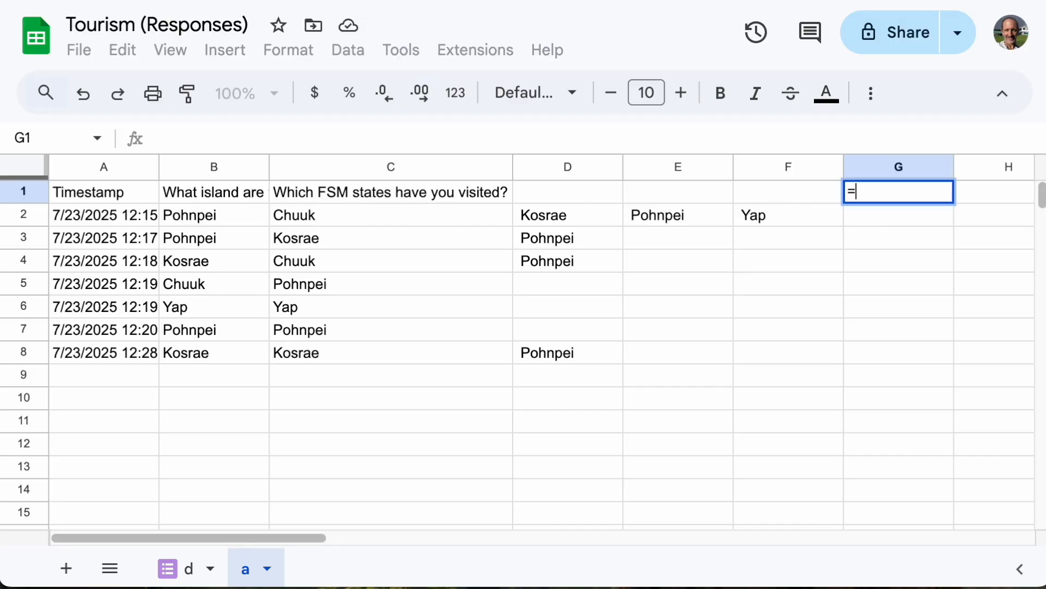
pyautogui.write('d!')
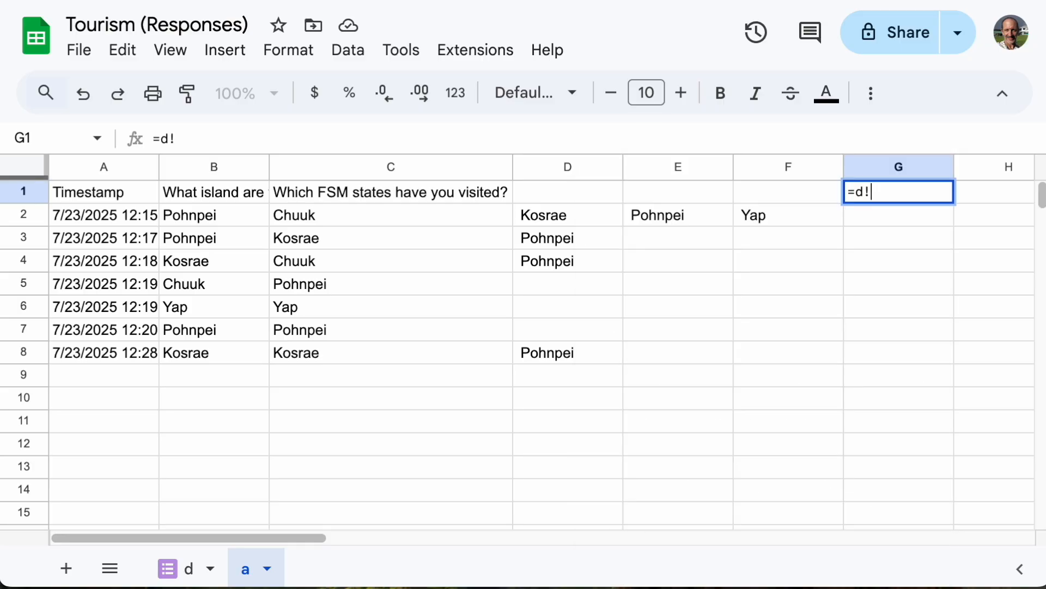
pyautogui.write('d1')
pyautogui.press('Return')
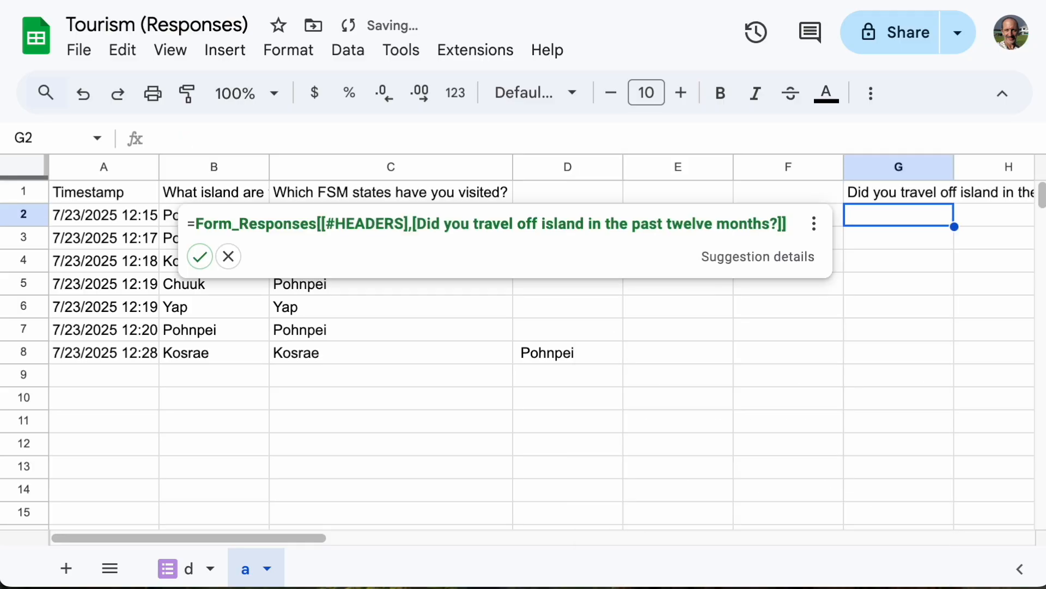
# Step: Fill the G1 reference down to G8 to bring in the off-island travel answers
pyautogui.click(881, 191)
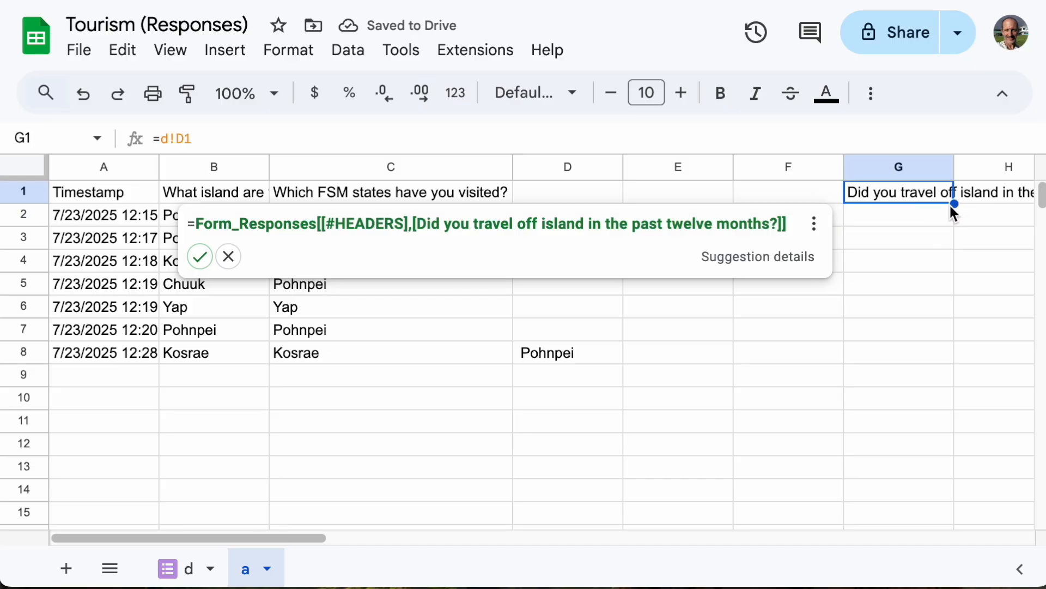
pyautogui.moveTo(954, 205); pyautogui.dragTo(953, 354)
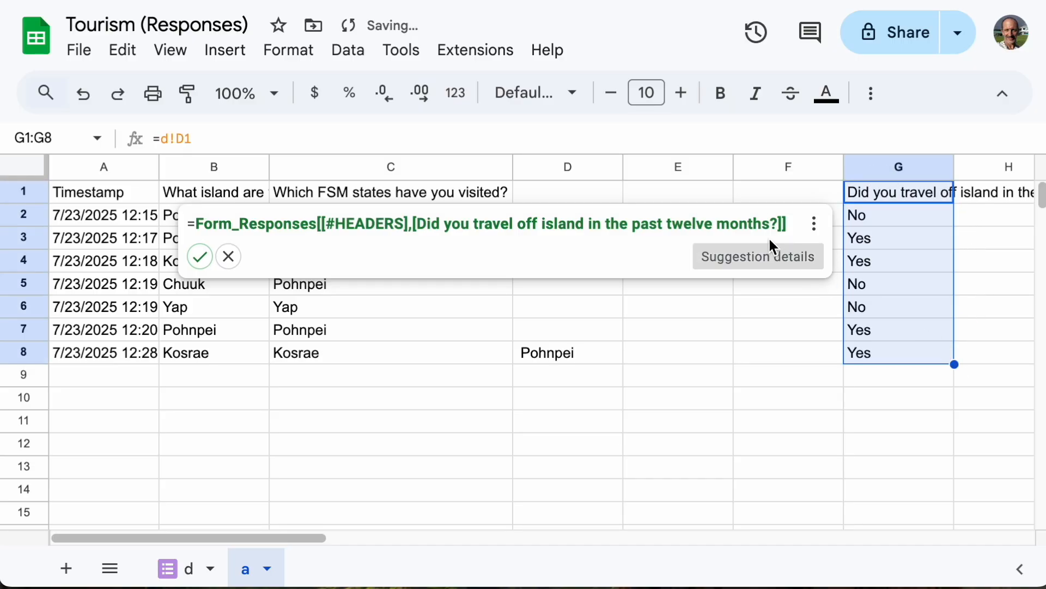
pyautogui.click(914, 399)
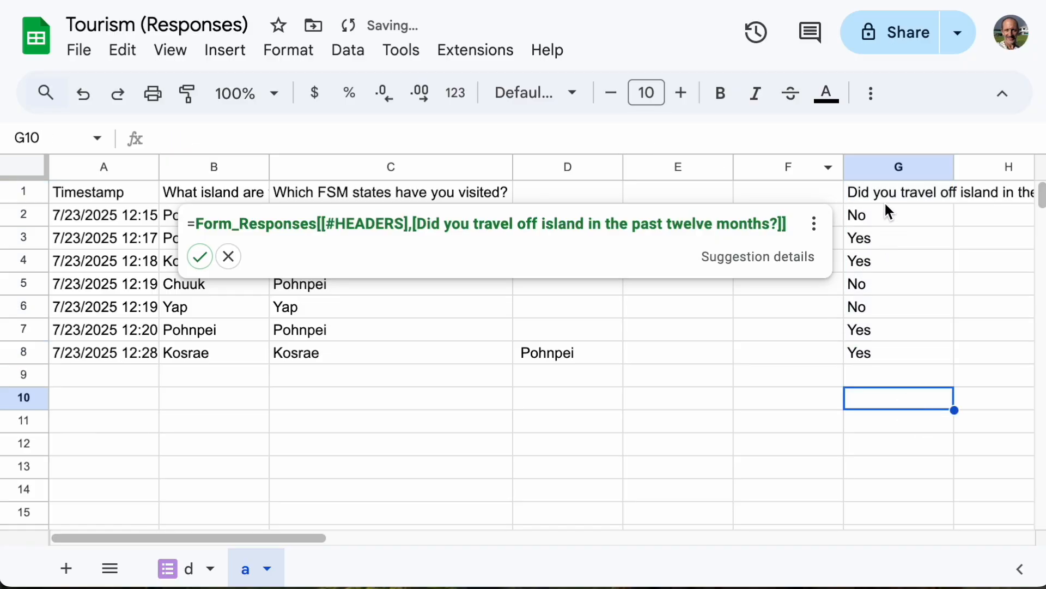
# Step: Insert a pie chart of the off-island travel answers in G1:G8
pyautogui.moveTo(182, 539); pyautogui.dragTo(330, 537)
pyautogui.moveTo(487, 195); pyautogui.dragTo(489, 349)
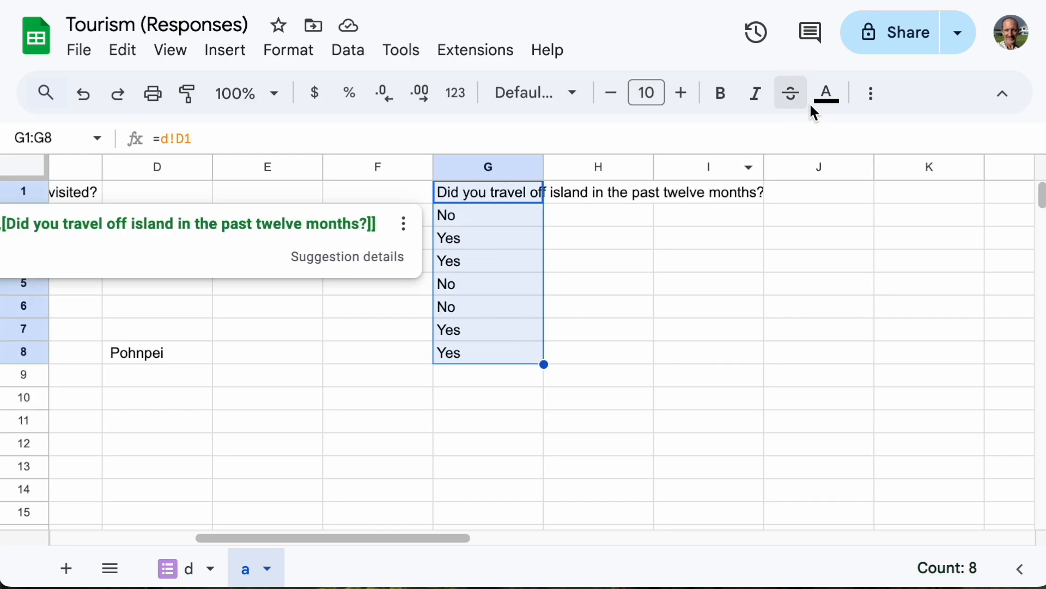
pyautogui.click(871, 94)
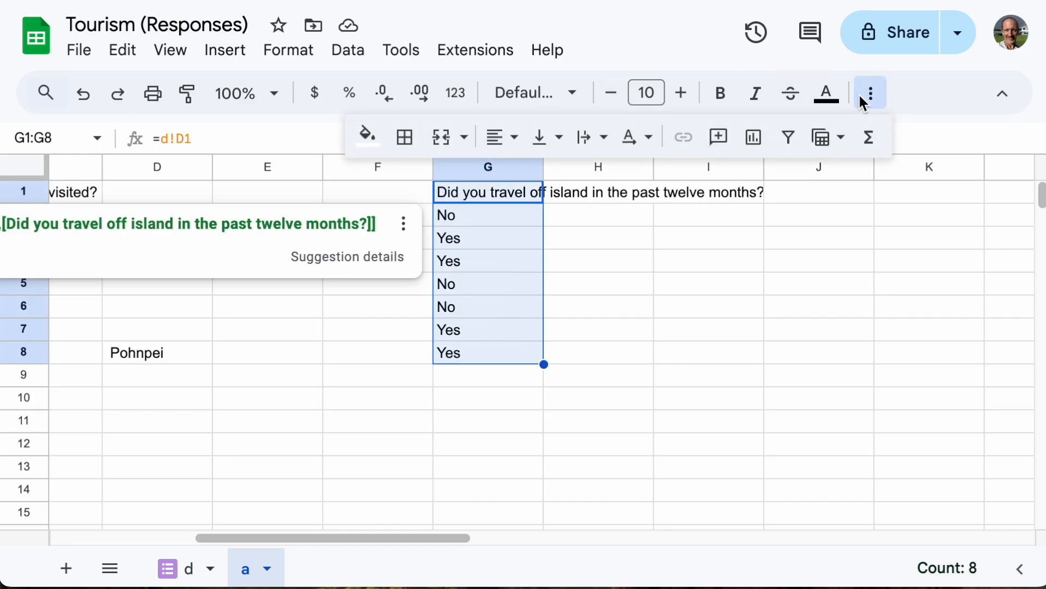
pyautogui.click(757, 144)
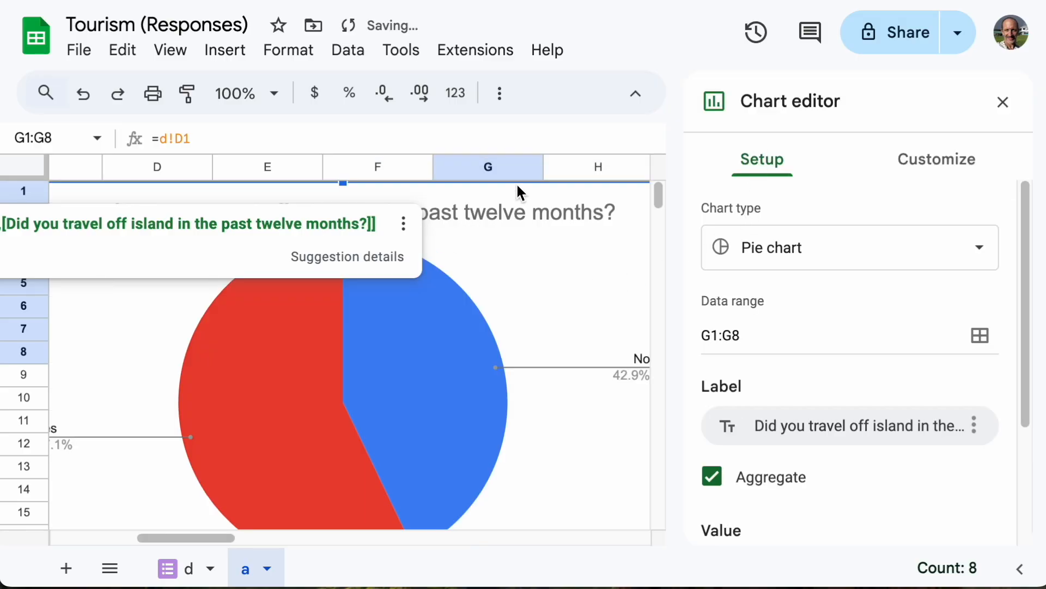
# Step: Examine the new pie chart and compare it with the off-island travel chart in the Tourism form's response summary in Google Forms
pyautogui.scroll(-1, 602, 361)
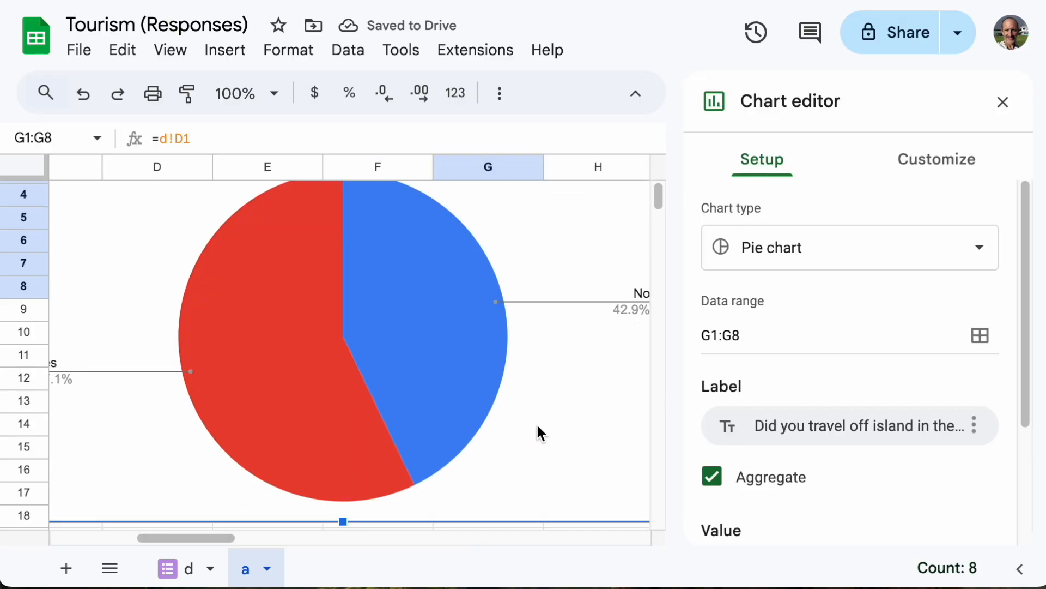
pyautogui.moveTo(214, 539); pyautogui.dragTo(240, 535)
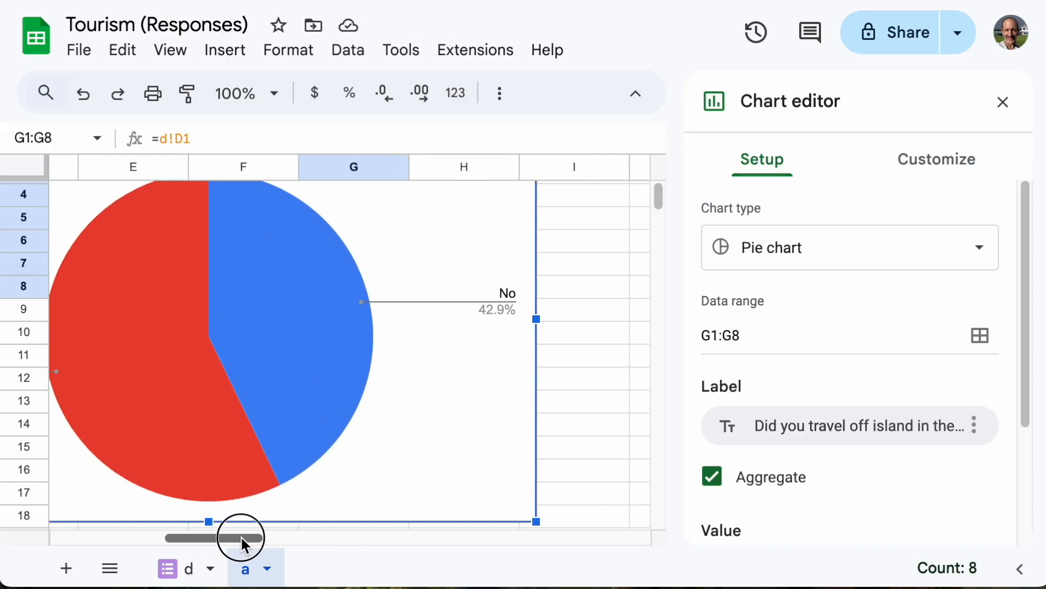
pyautogui.scroll(1, 273, 443)
pyautogui.scroll(-1, 273, 444)
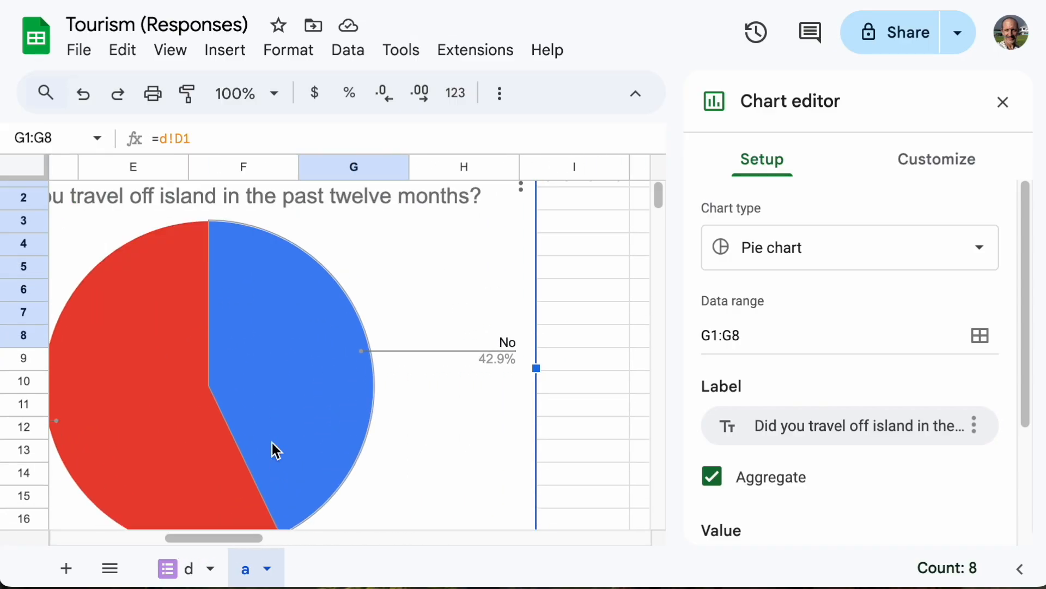
pyautogui.moveTo(213, 537); pyautogui.dragTo(183, 538)
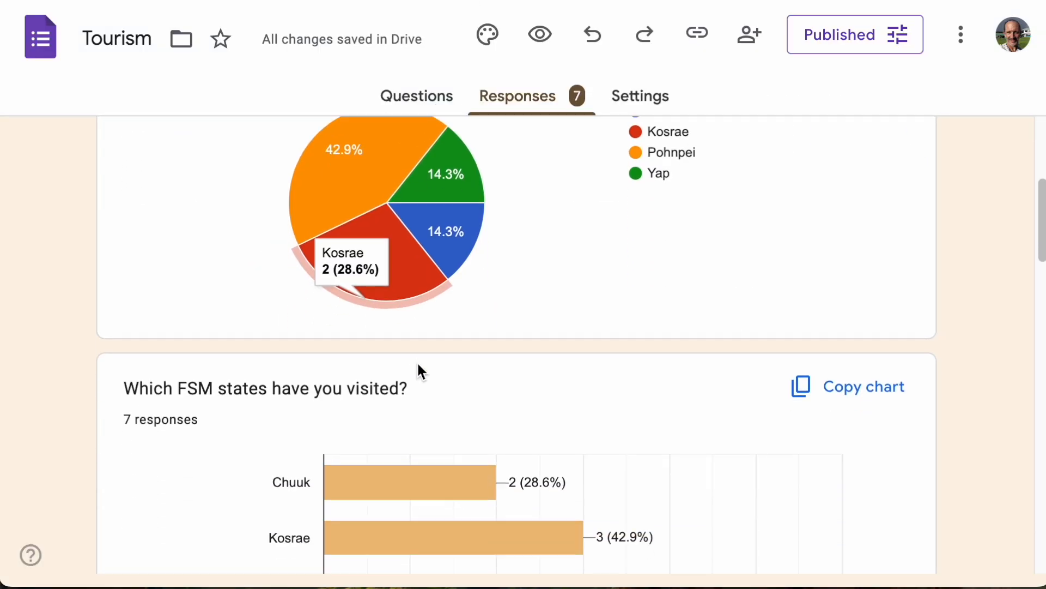
pyautogui.scroll(-2, 417, 365)
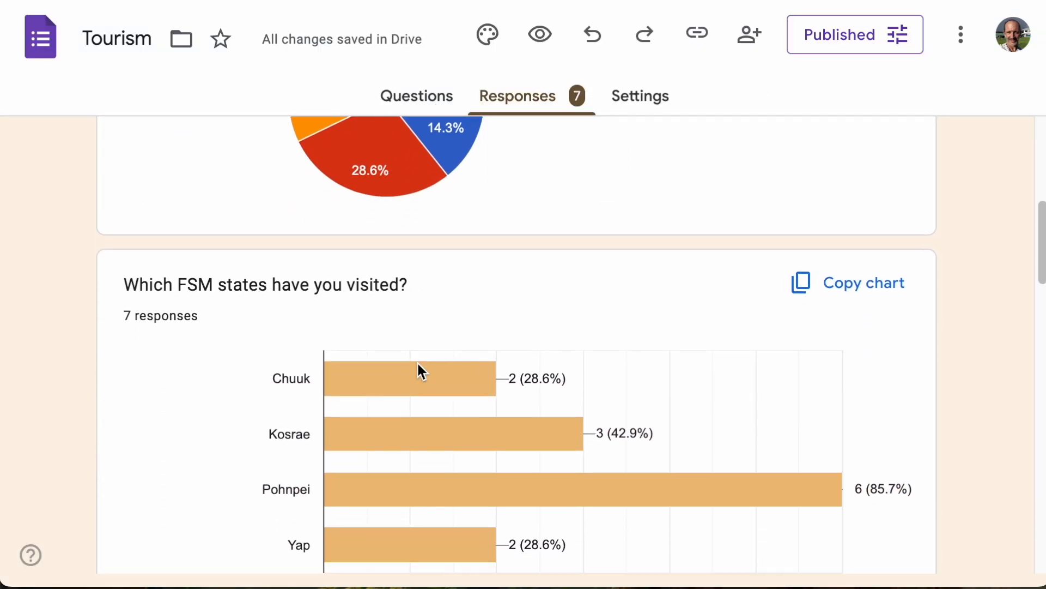
pyautogui.scroll(2, 417, 365)
pyautogui.scroll(-8, 418, 364)
pyautogui.scroll(-3, 419, 365)
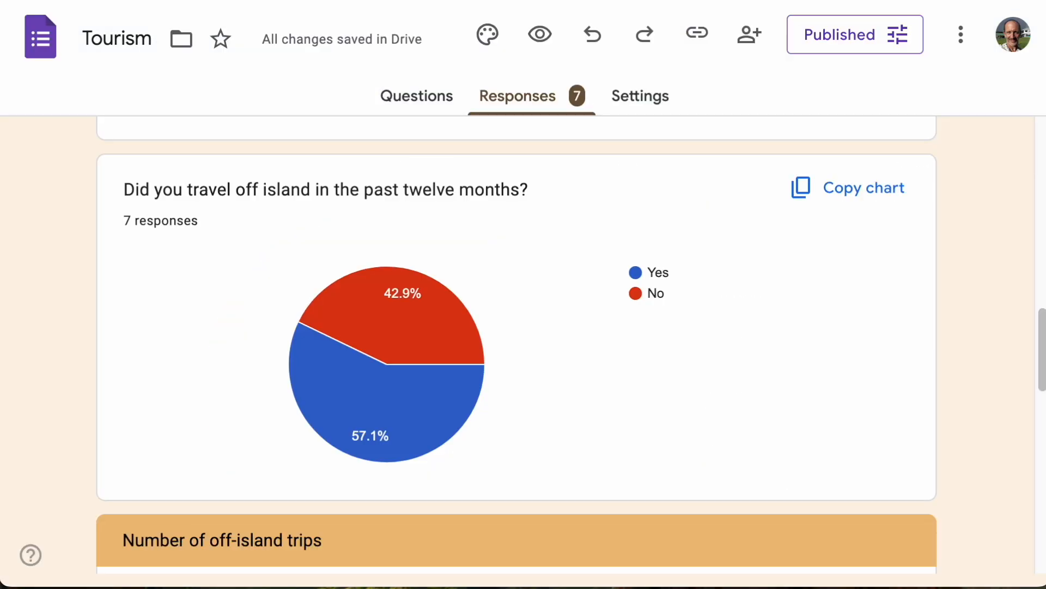
pyautogui.moveTo(422, 312)
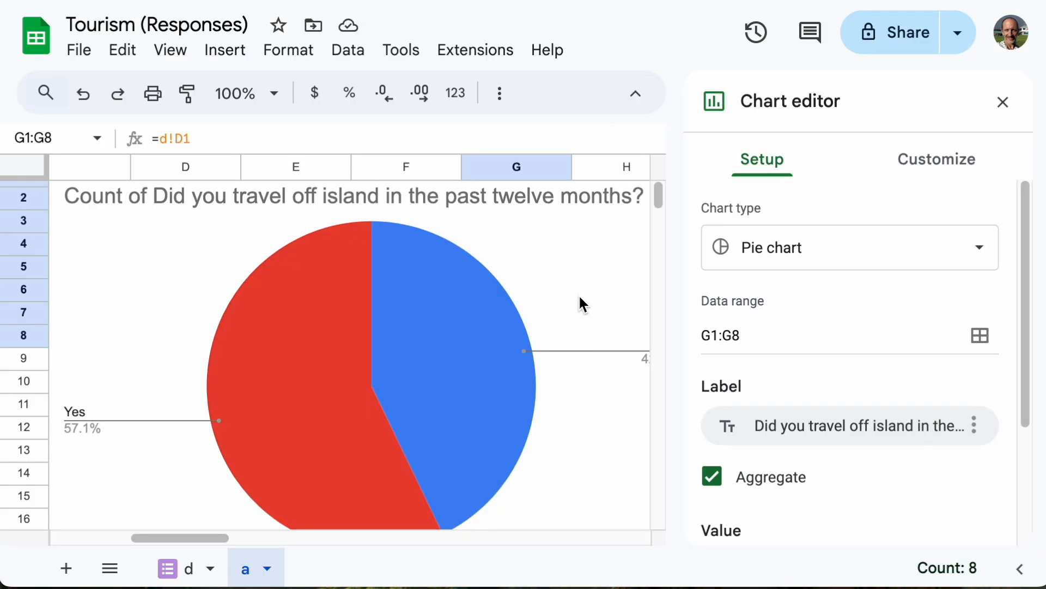
# Step: Back in the responses spreadsheet, recolor the pie chart's Yes slice dark green
pyautogui.doubleClick(305, 406)
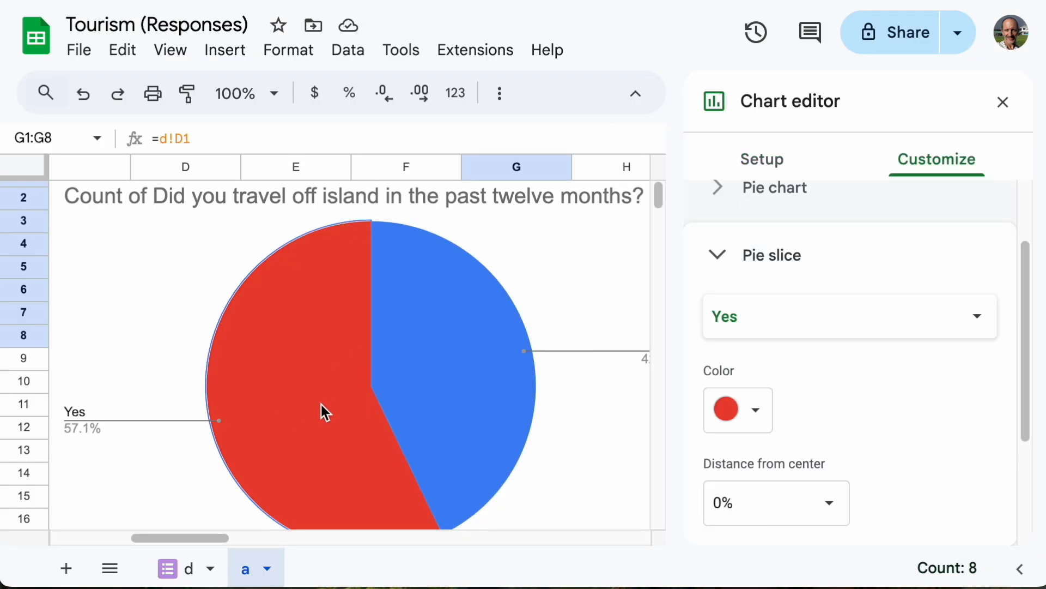
pyautogui.click(755, 417)
pyautogui.click(824, 218)
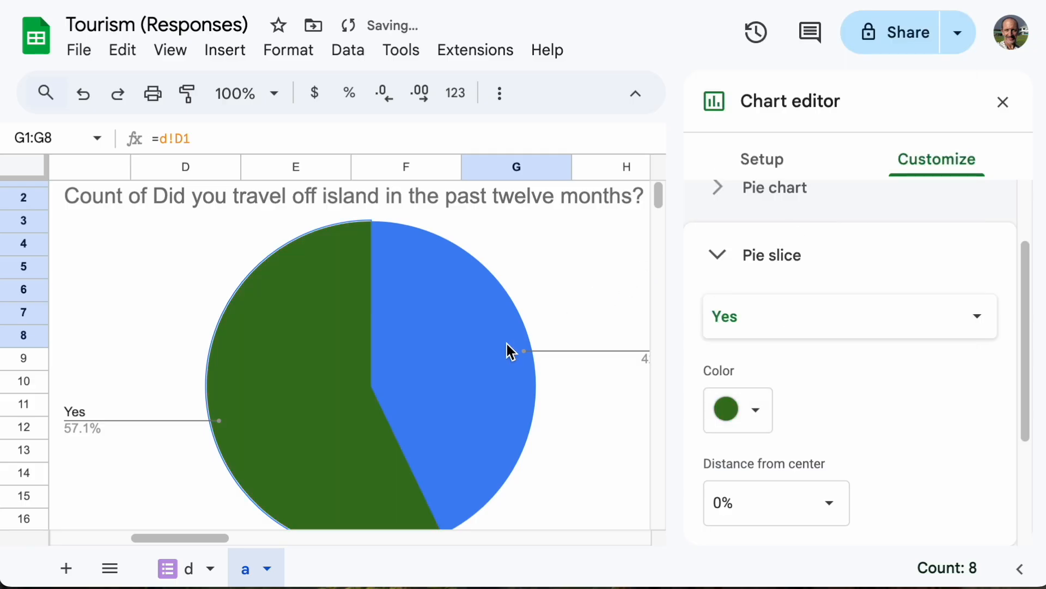
# Step: Recolor the pie chart's No slice light orange
pyautogui.click(487, 357)
pyautogui.click(755, 419)
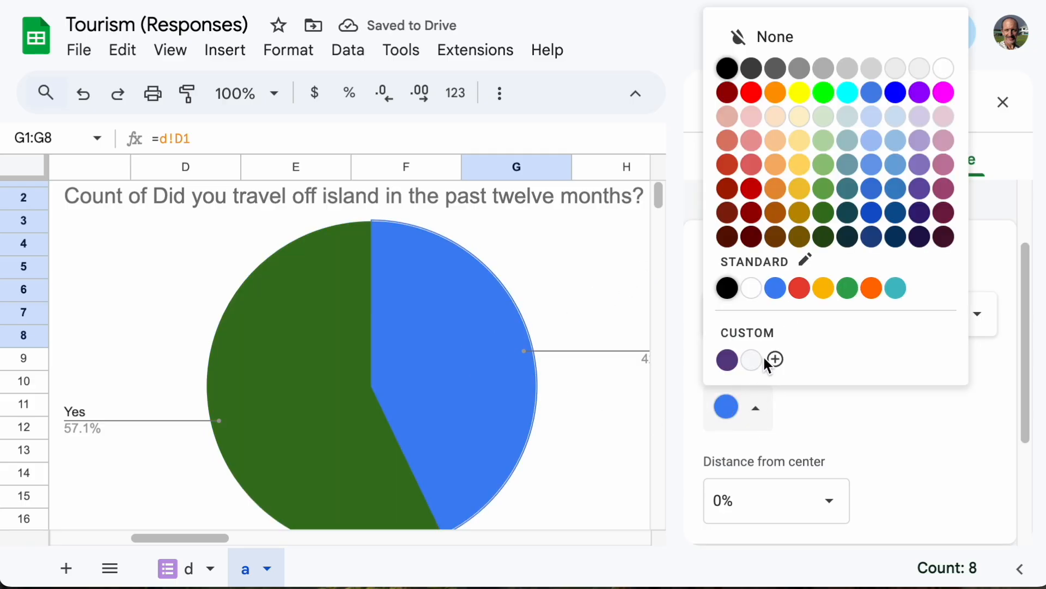
pyautogui.click(777, 138)
pyautogui.click(552, 283)
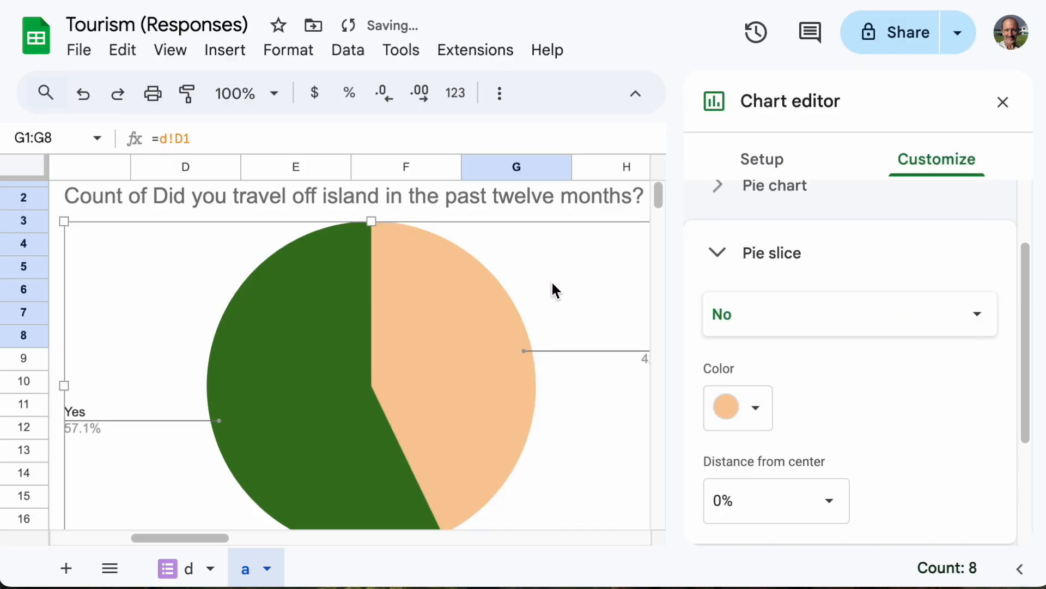
# Step: Move the pie chart down to start around row 10, below the off-island travel answers
pyautogui.scroll(1, 587, 332)
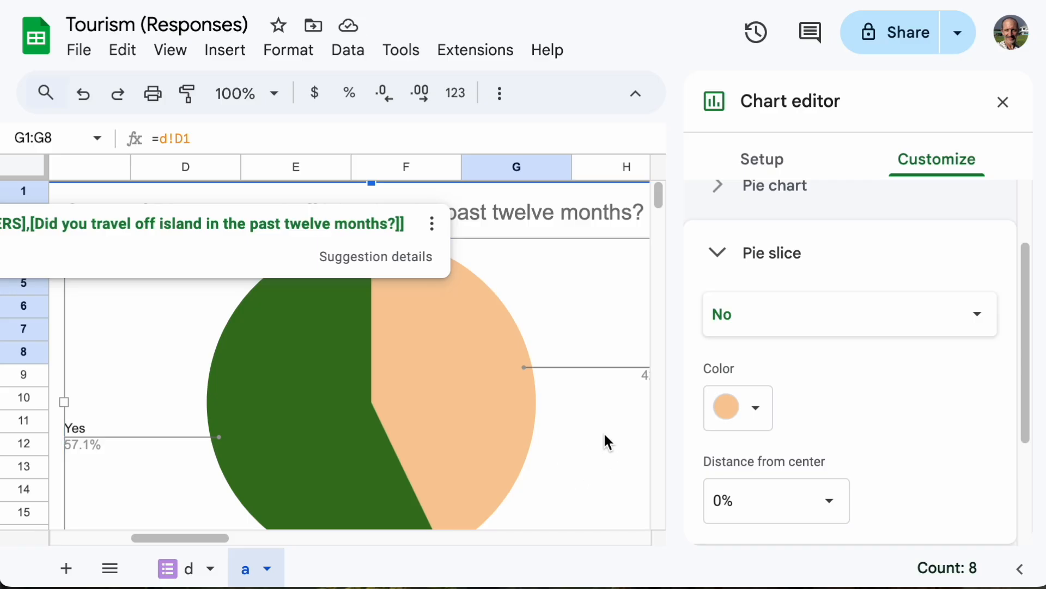
pyautogui.moveTo(220, 538); pyautogui.dragTo(281, 538)
pyautogui.click(468, 283)
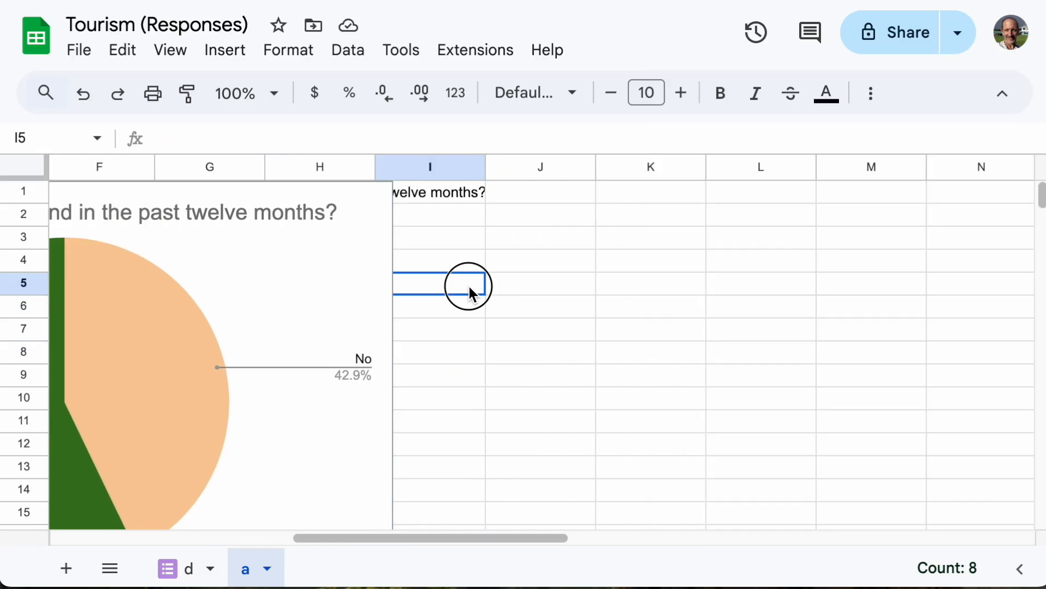
pyautogui.moveTo(365, 226); pyautogui.dragTo(397, 420)
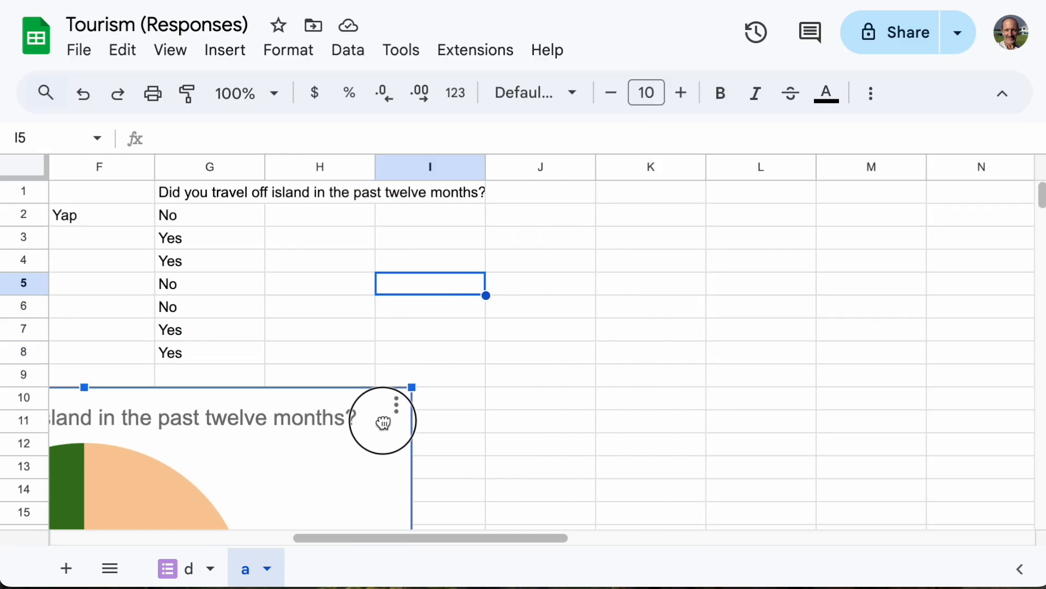
pyautogui.click(553, 404)
pyautogui.moveTo(504, 538); pyautogui.dragTo(357, 537)
# Step: Remove "Count of" from the pie chart title so it reads "Did you travel off island in the past twelve months?"
pyautogui.click(291, 418)
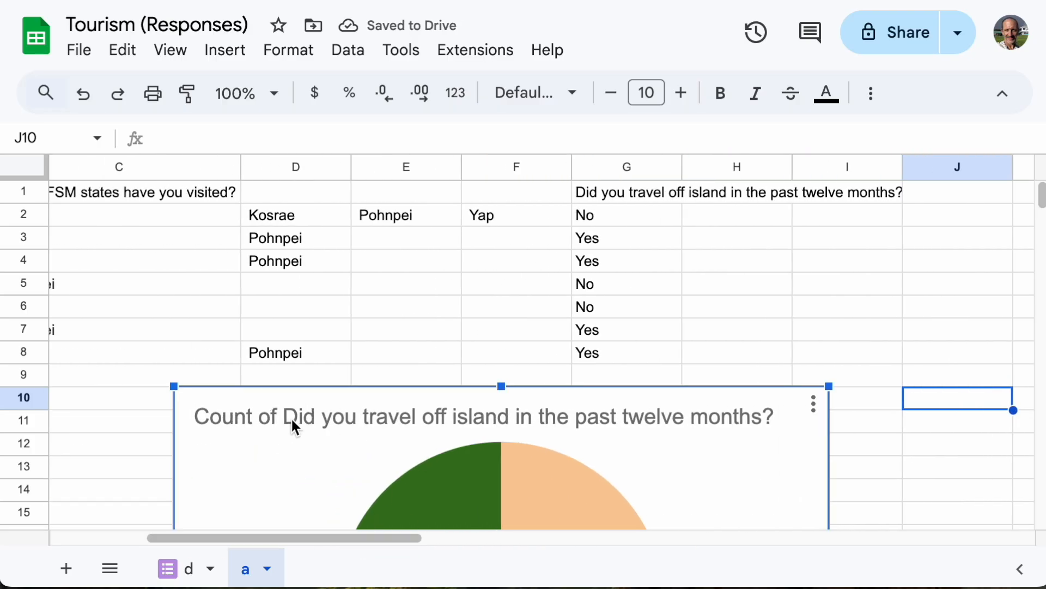
pyautogui.doubleClick(290, 416)
pyautogui.click(286, 420)
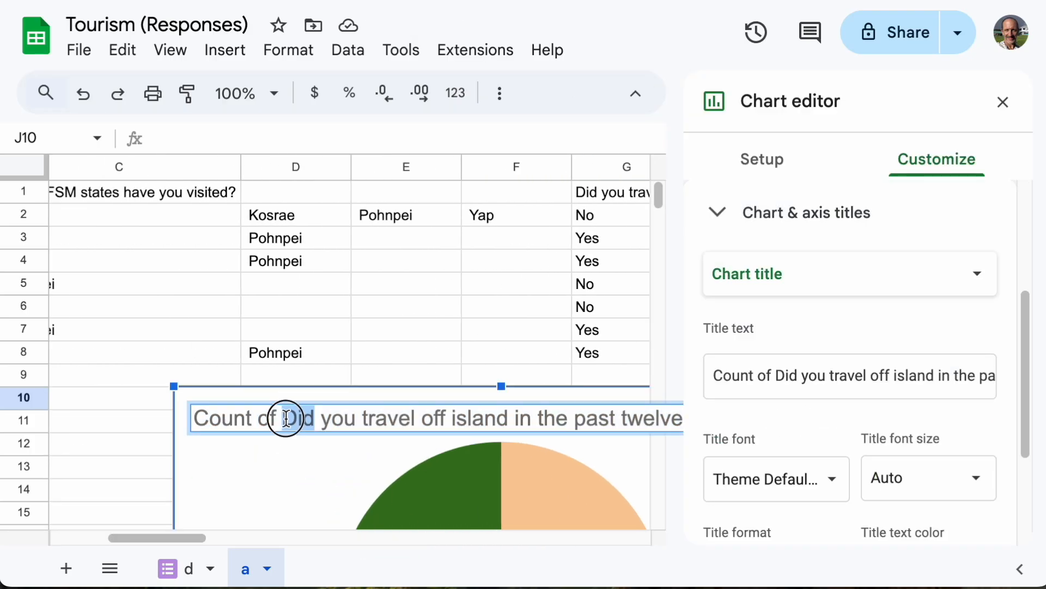
pyautogui.doubleClick(286, 419)
pyautogui.click(286, 423)
pyautogui.press('BackSpace')
pyautogui.press('BackSpace')
pyautogui.press('BackSpace')
pyautogui.press('BackSpace')
pyautogui.press('BackSpace')
pyautogui.press('BackSpace')
pyautogui.press('BackSpace')
pyautogui.press('BackSpace')
pyautogui.press('BackSpace')
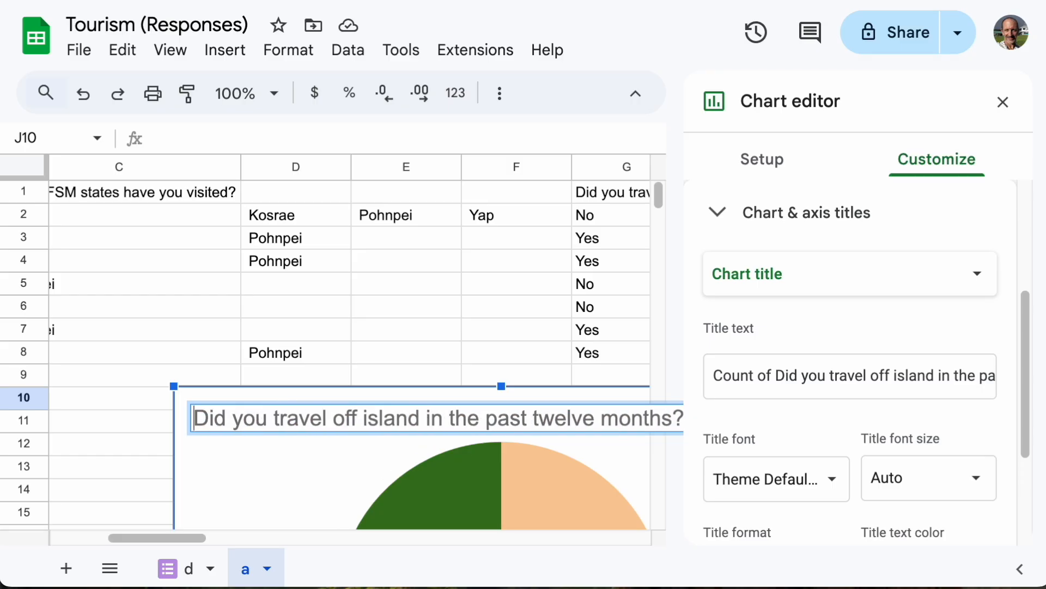
pyautogui.click(173, 465)
pyautogui.click(141, 442)
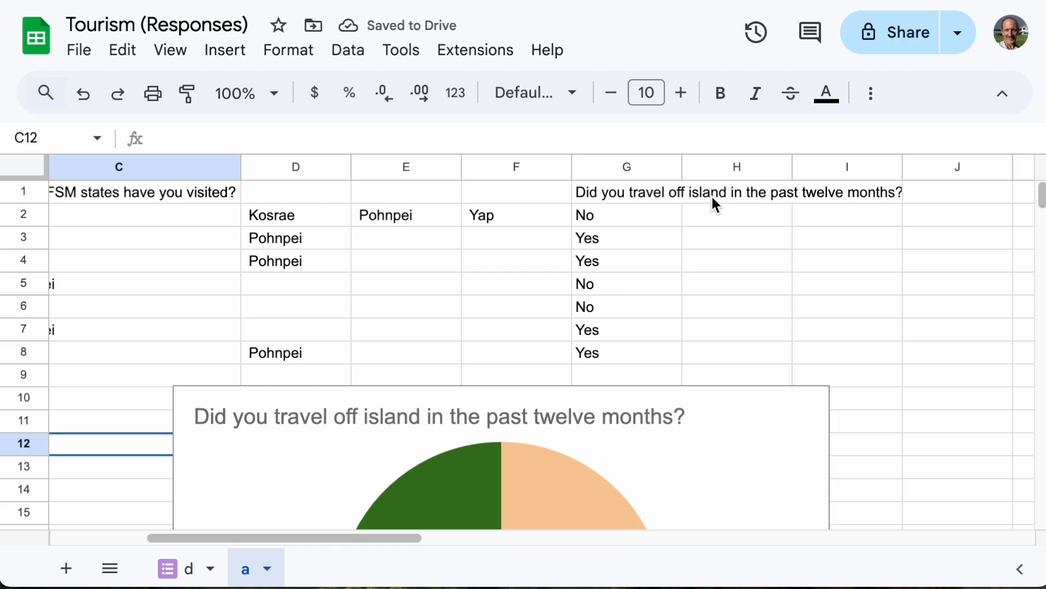
# Step: Enter the formula =d!e1 in H1 to reference the off-island trips question
pyautogui.click(737, 197)
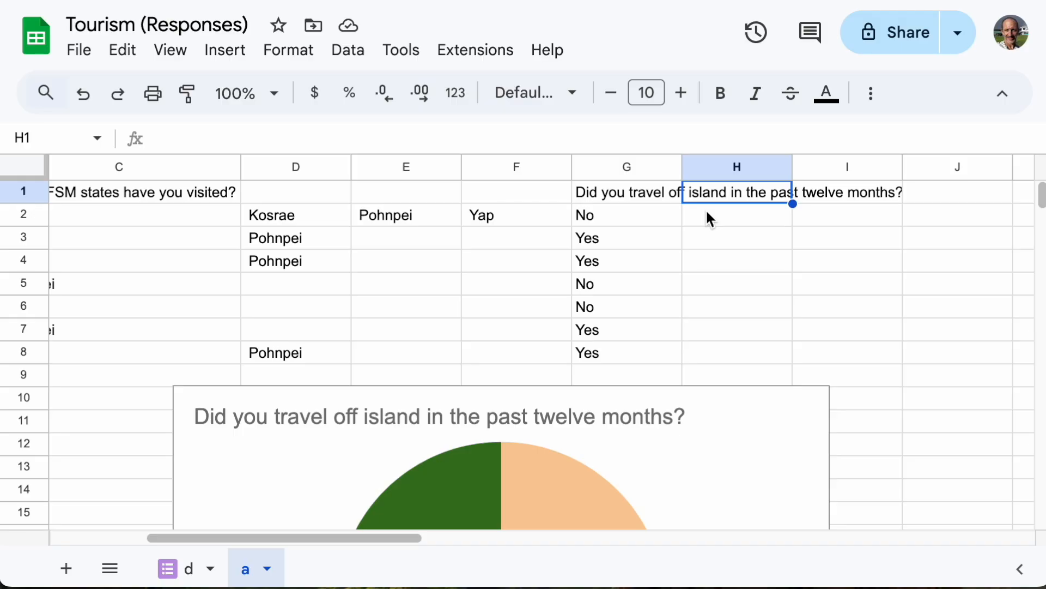
pyautogui.write('=d')
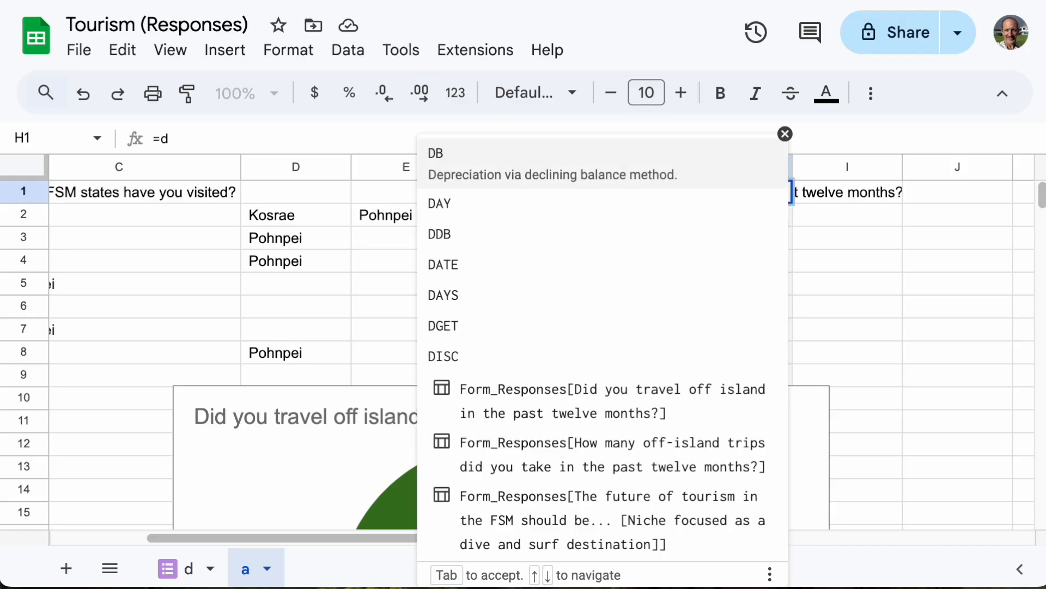
pyautogui.write('!e1')
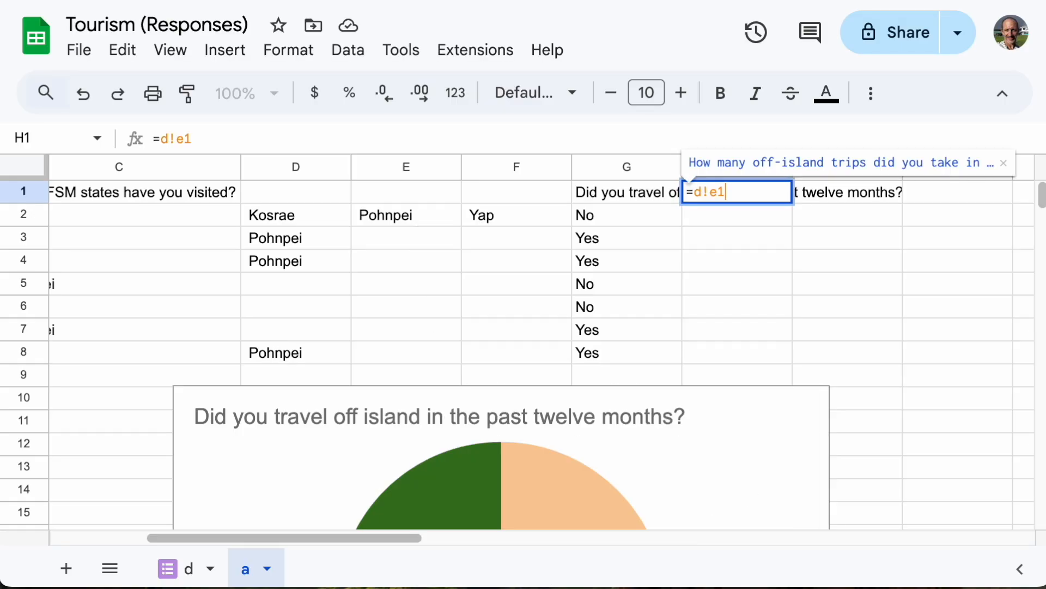
pyautogui.press('Return')
# Step: Fill the H1 reference down to H8 and check the blank cells among the trip answers
pyautogui.click(742, 195)
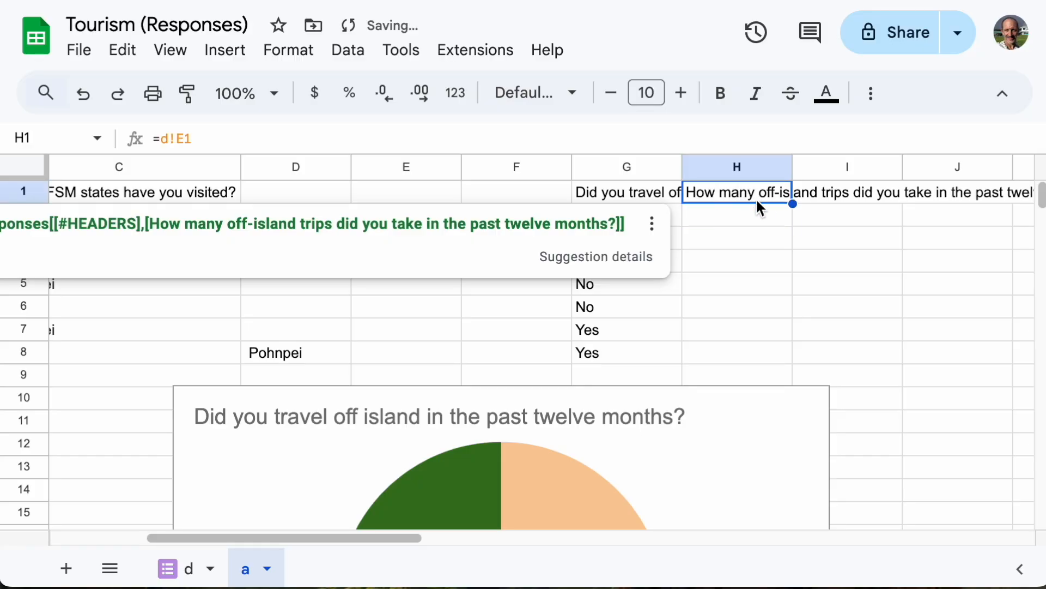
pyautogui.moveTo(792, 203); pyautogui.dragTo(773, 357)
pyautogui.click(742, 213)
pyautogui.click(740, 286)
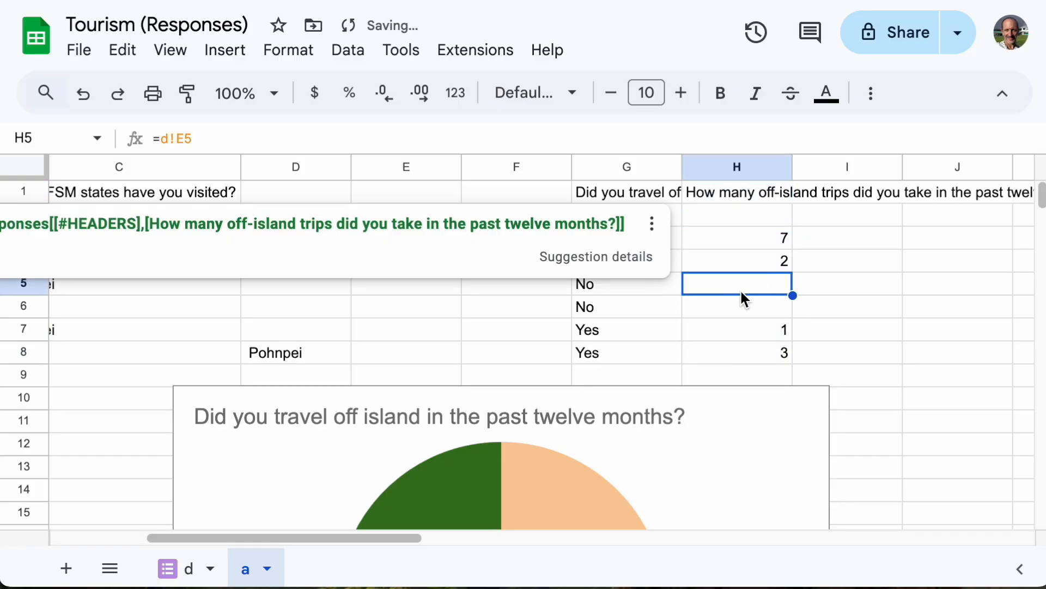
pyautogui.click(752, 312)
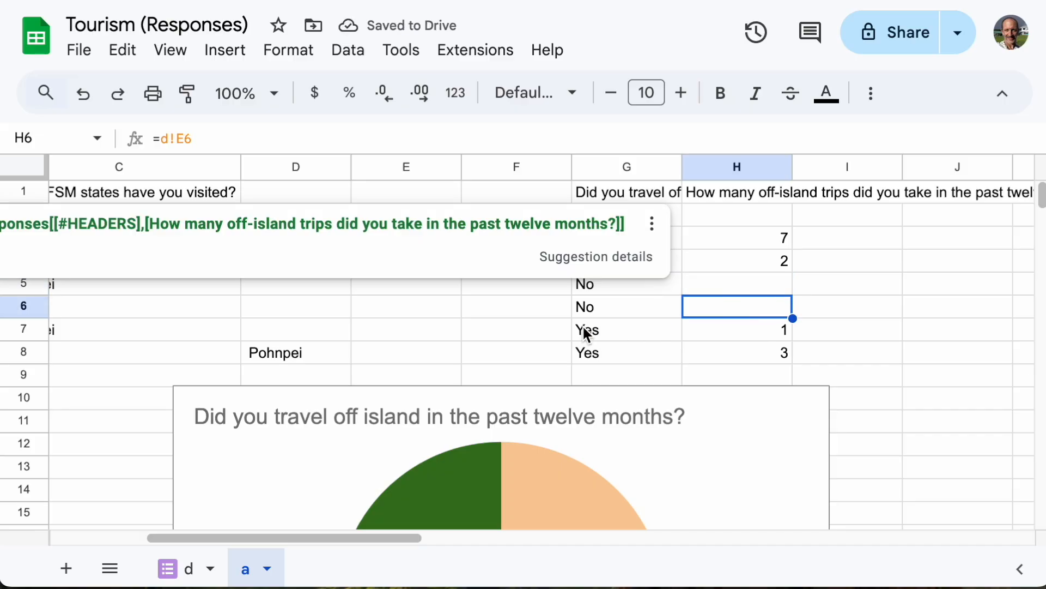
# Step: Shift the pie chart sideways so that the area beneath column H is clear
pyautogui.click(711, 431)
pyautogui.moveTo(714, 423); pyautogui.dragTo(607, 428)
pyautogui.click(816, 375)
pyautogui.click(685, 436)
pyautogui.moveTo(645, 419); pyautogui.dragTo(533, 424)
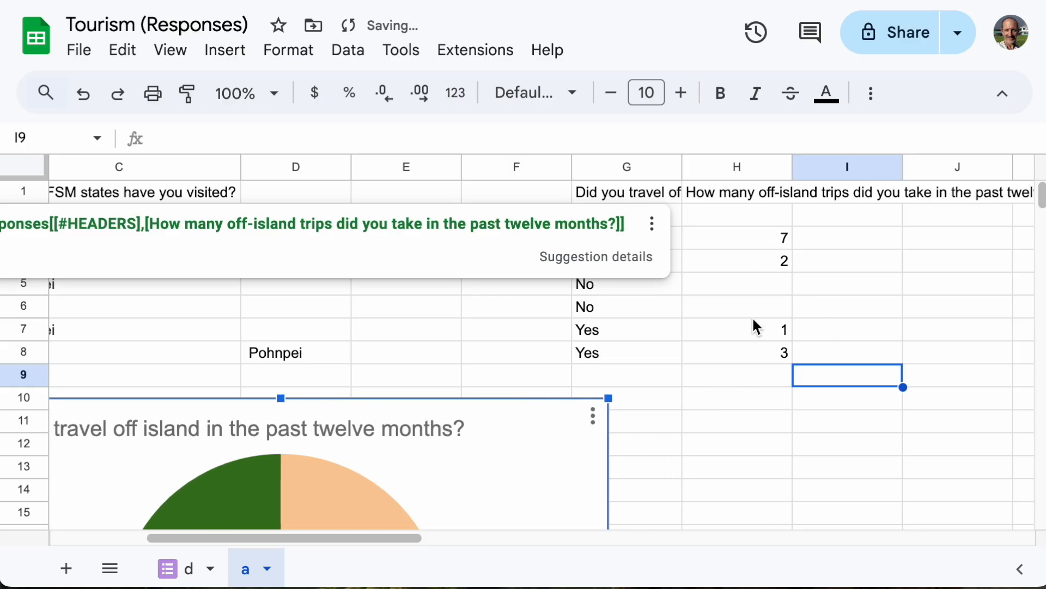
# Step: Extend the off-island trip references in column H down to H12 and review the cells
pyautogui.click(761, 194)
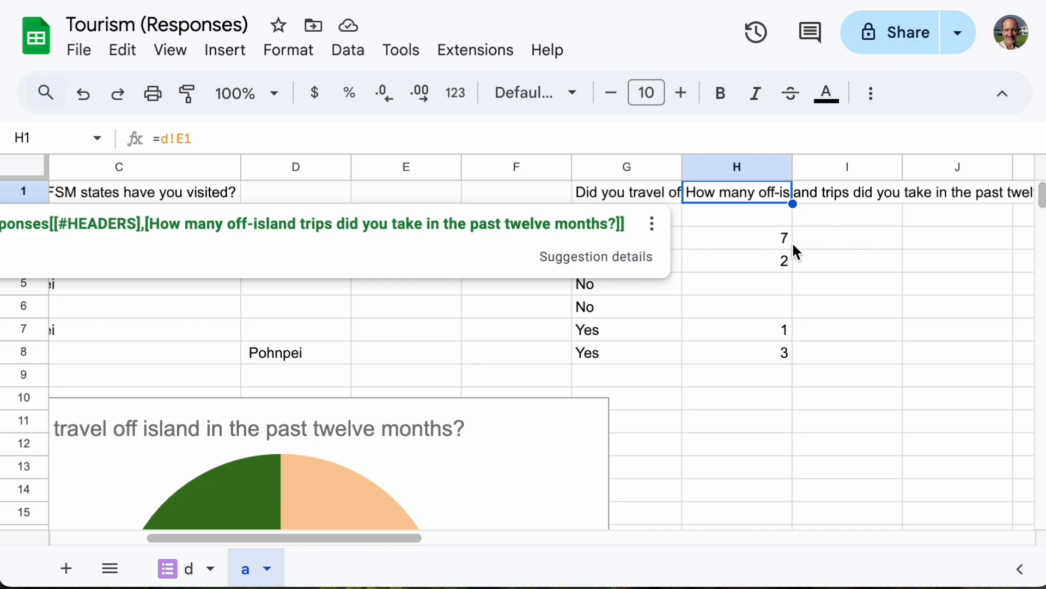
pyautogui.moveTo(776, 218); pyautogui.dragTo(772, 361)
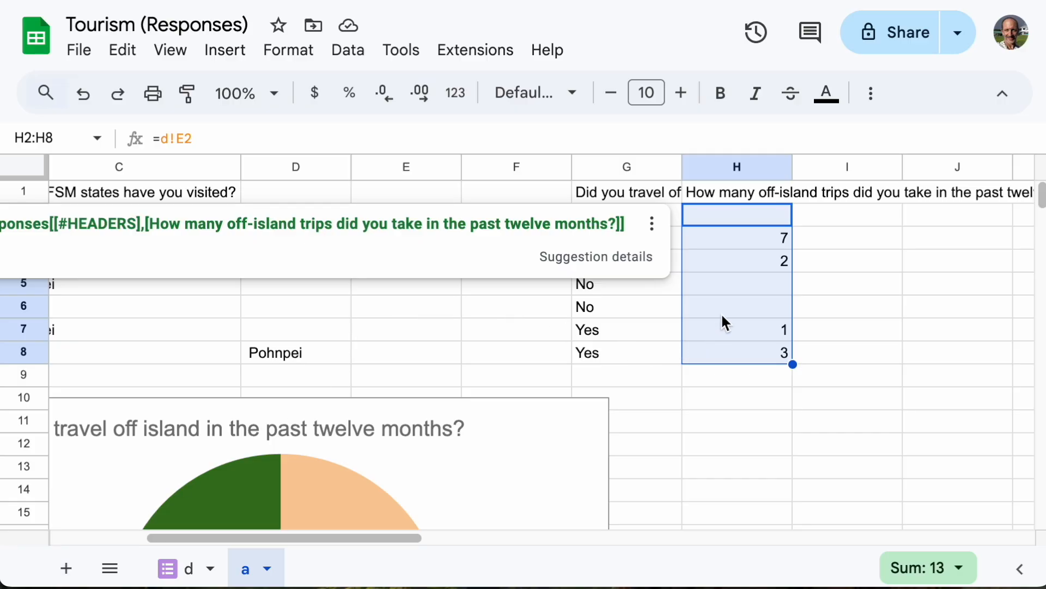
pyautogui.moveTo(793, 364); pyautogui.dragTo(793, 443)
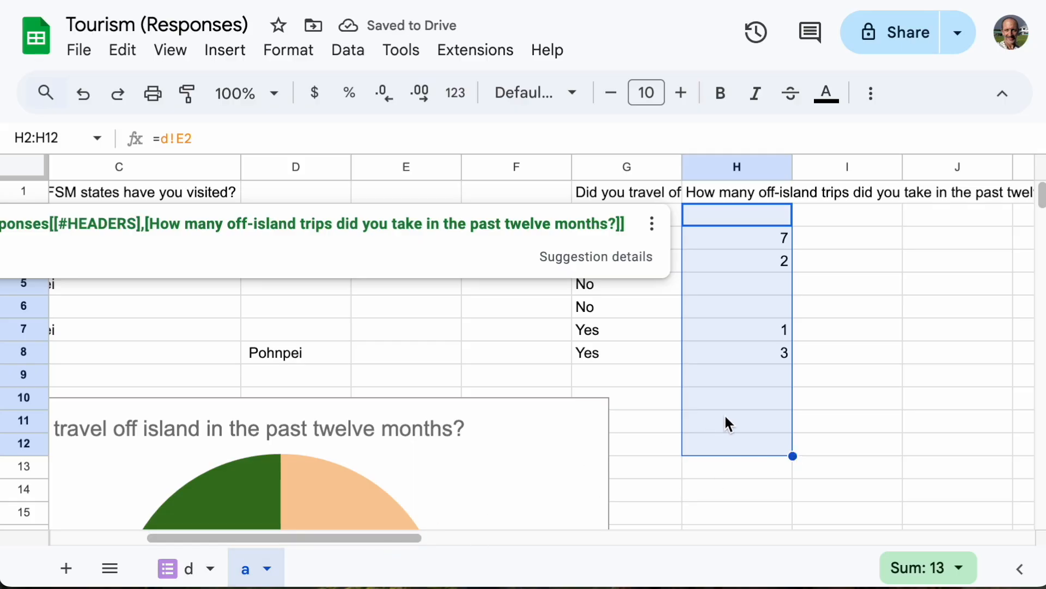
pyautogui.click(741, 360)
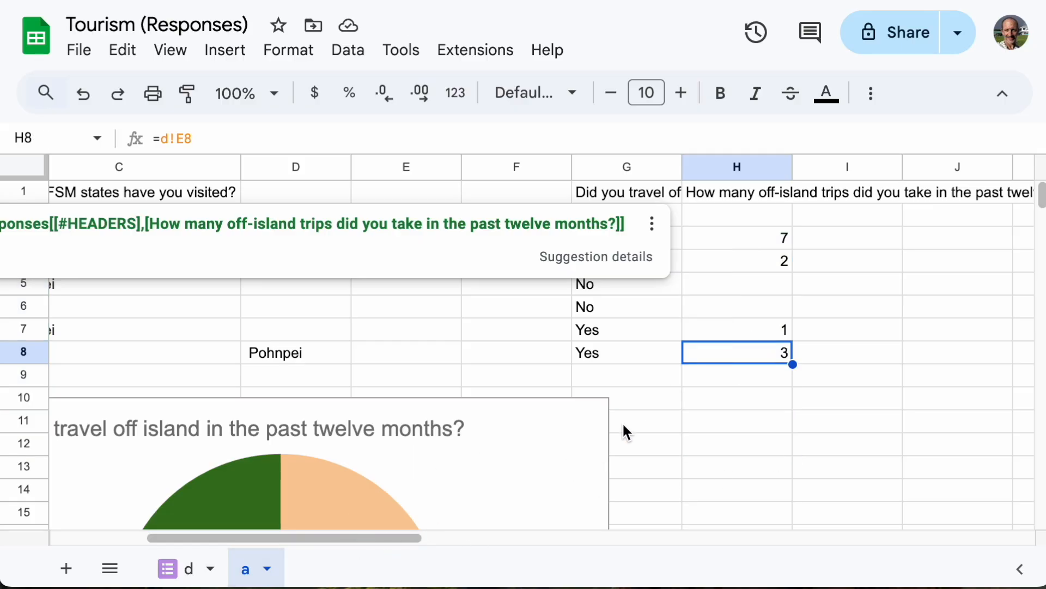
pyautogui.click(751, 242)
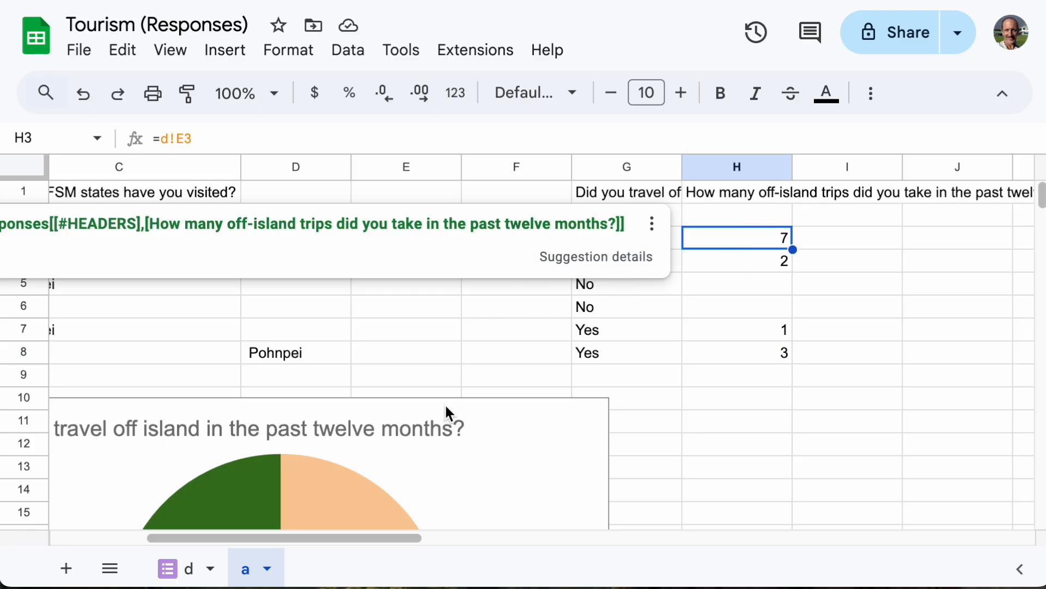
pyautogui.click(762, 217)
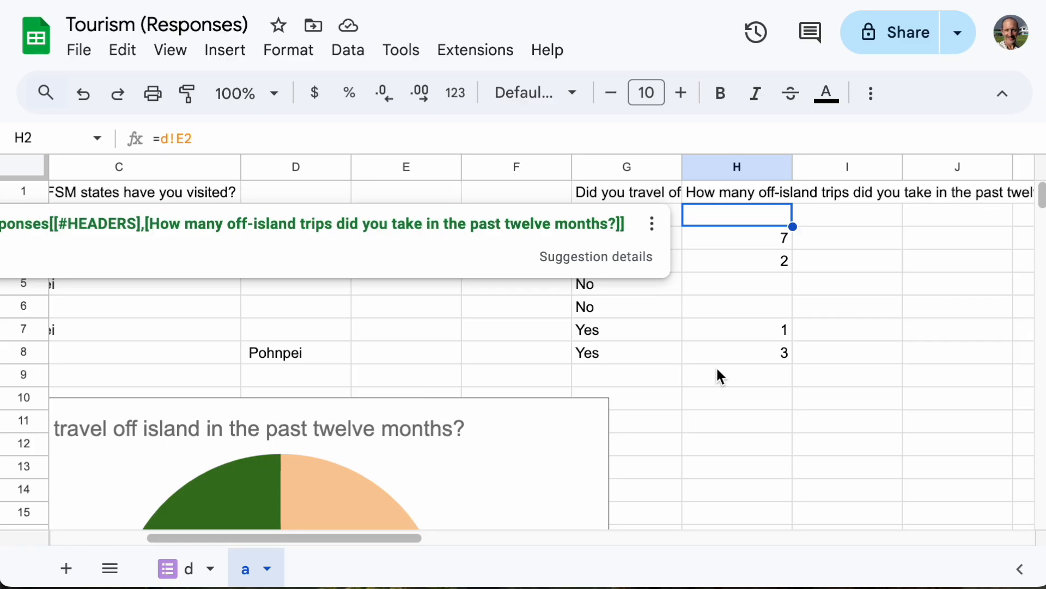
# Step: Add a new sheet and rename it a2
pyautogui.click(68, 571)
pyautogui.click(369, 572)
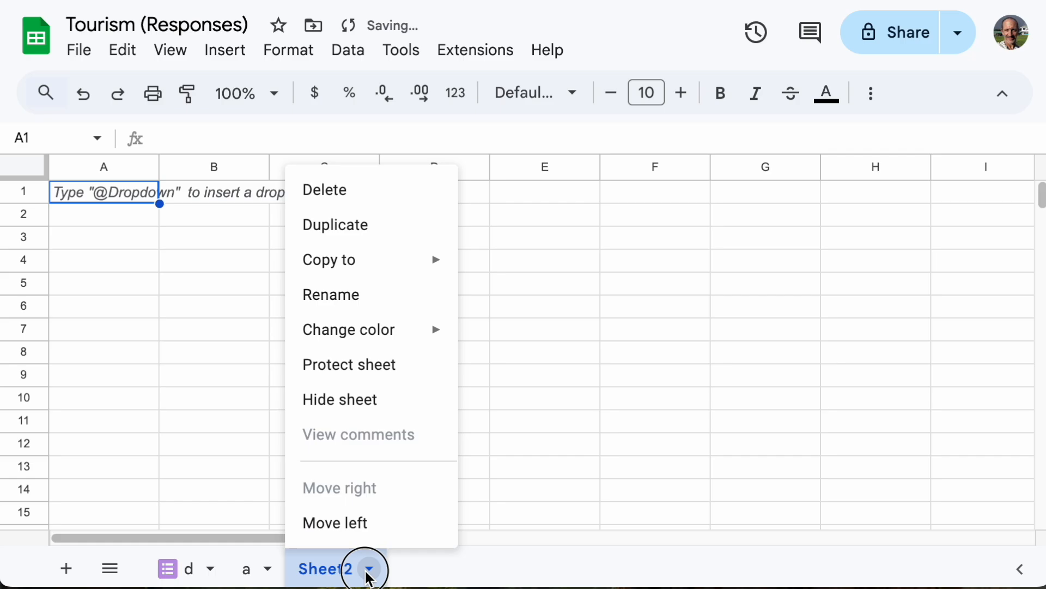
pyautogui.click(359, 305)
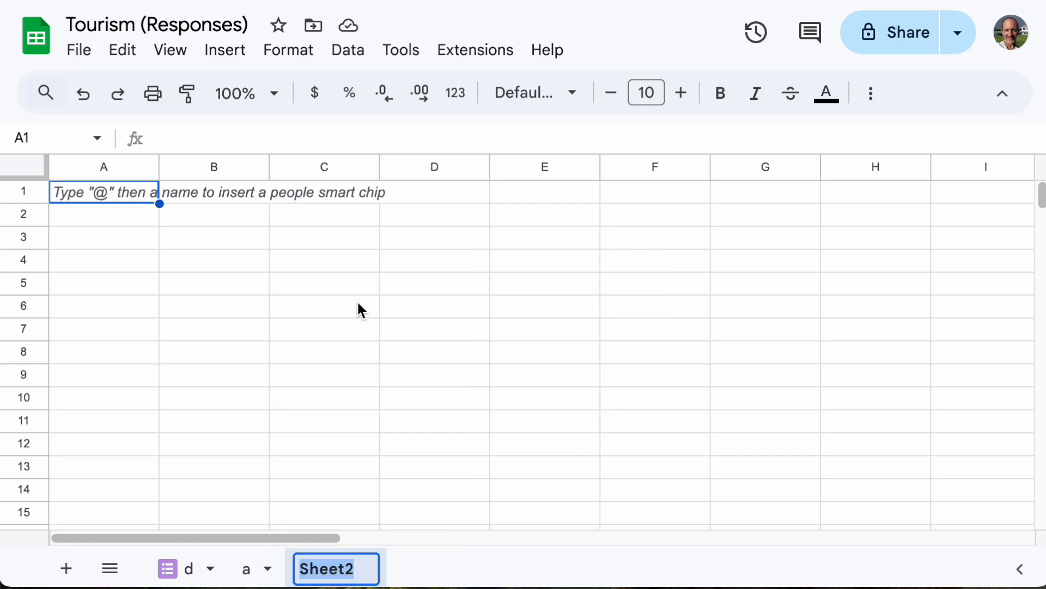
pyautogui.write('a2')
pyautogui.press('Return')
pyautogui.click(398, 401)
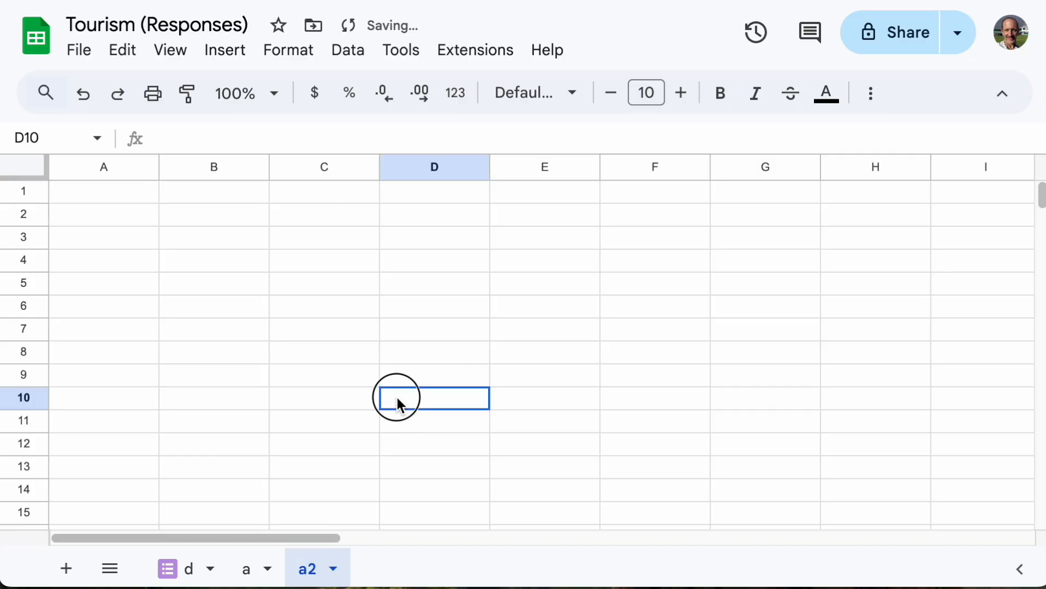
# Step: In cell B1 of sheet a2, enter a reference to the off-island trips question in H1 of sheet a
pyautogui.click(210, 197)
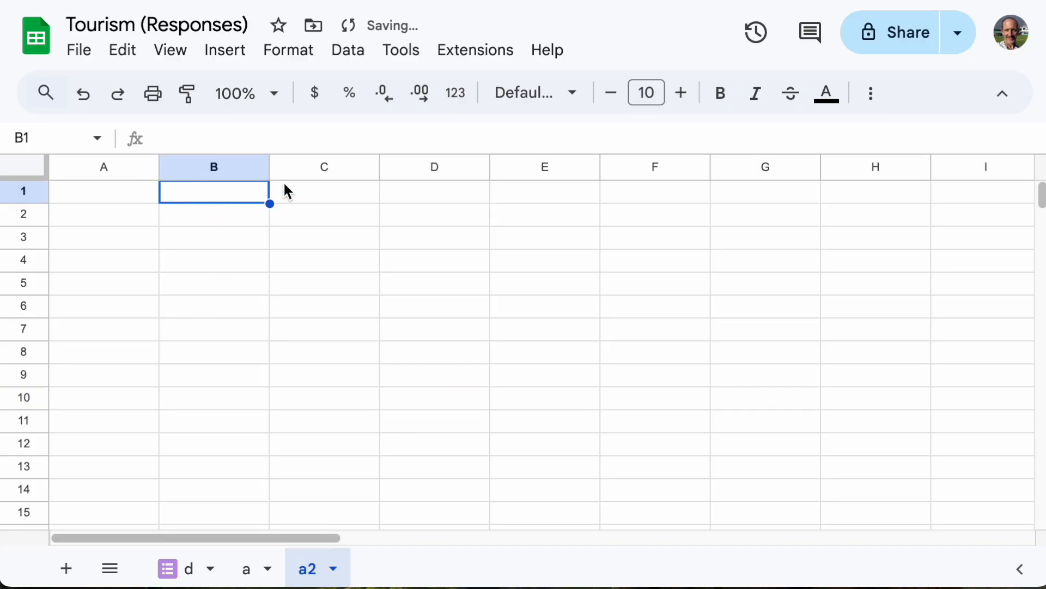
pyautogui.click(121, 212)
pyautogui.click(242, 202)
pyautogui.write('=')
pyautogui.press('Escape')
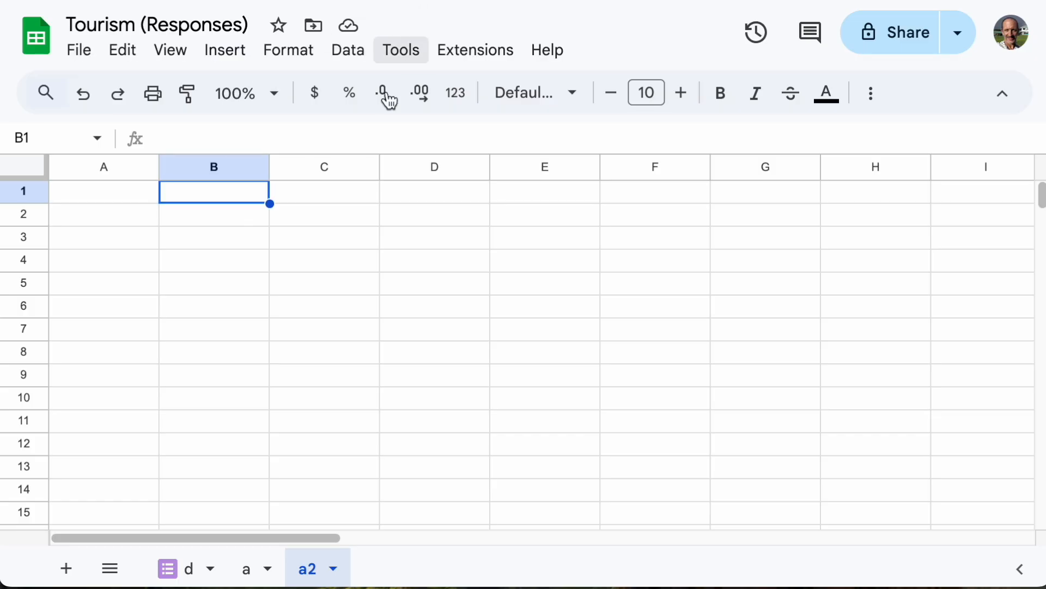
pyautogui.write('=')
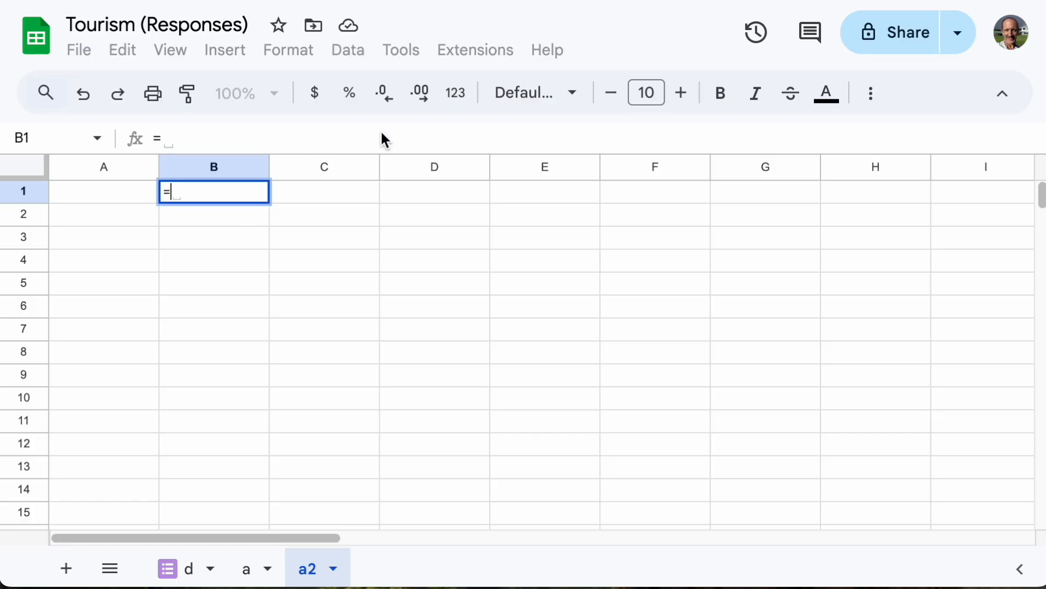
pyautogui.click(254, 568)
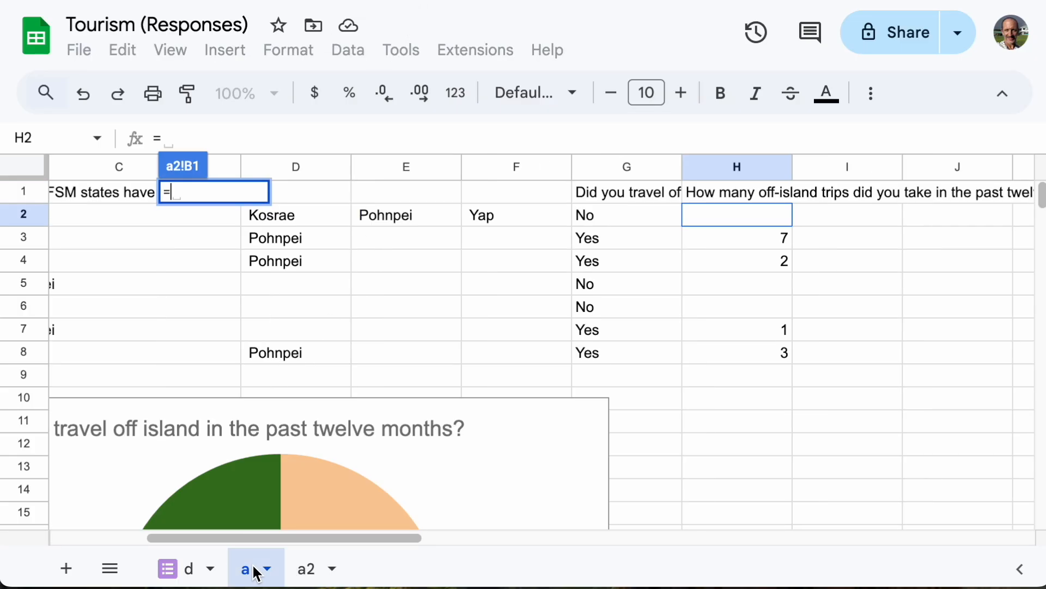
pyautogui.click(776, 194)
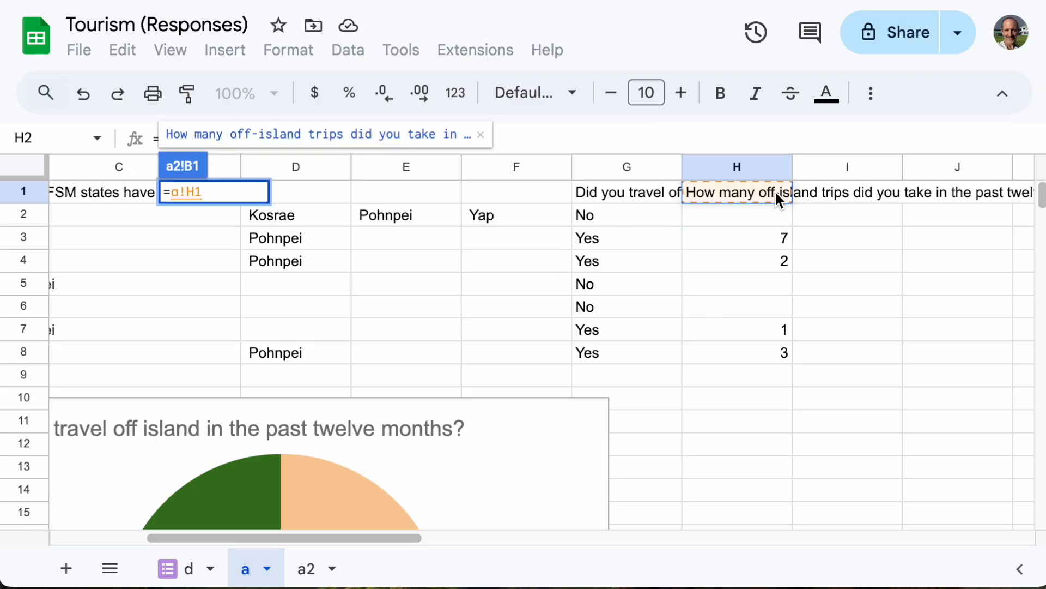
pyautogui.press('Return')
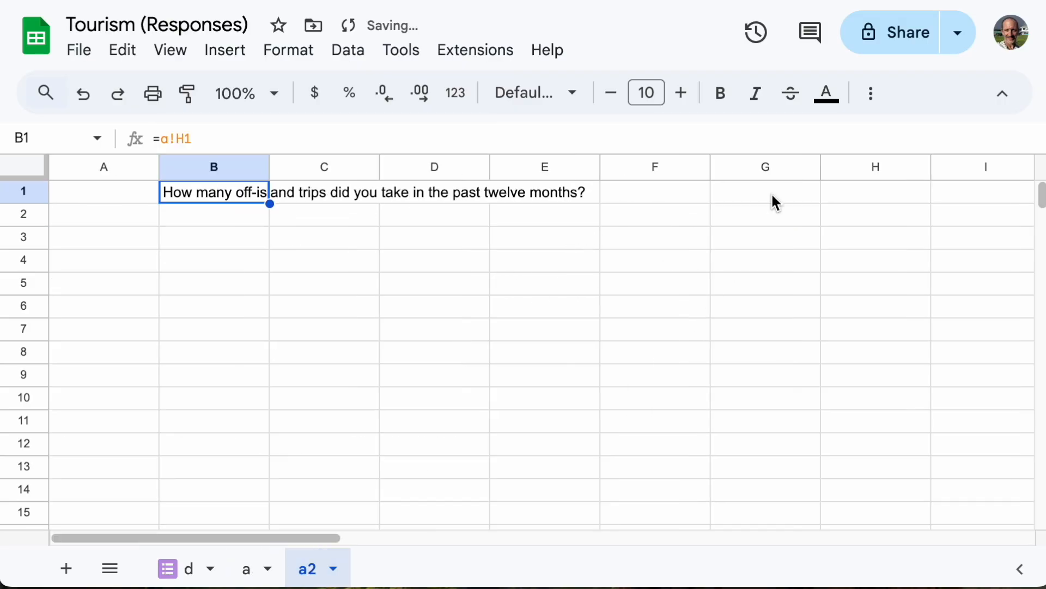
# Step: Enter the label "sample size" in cell A2 of sheet a2
pyautogui.click(224, 221)
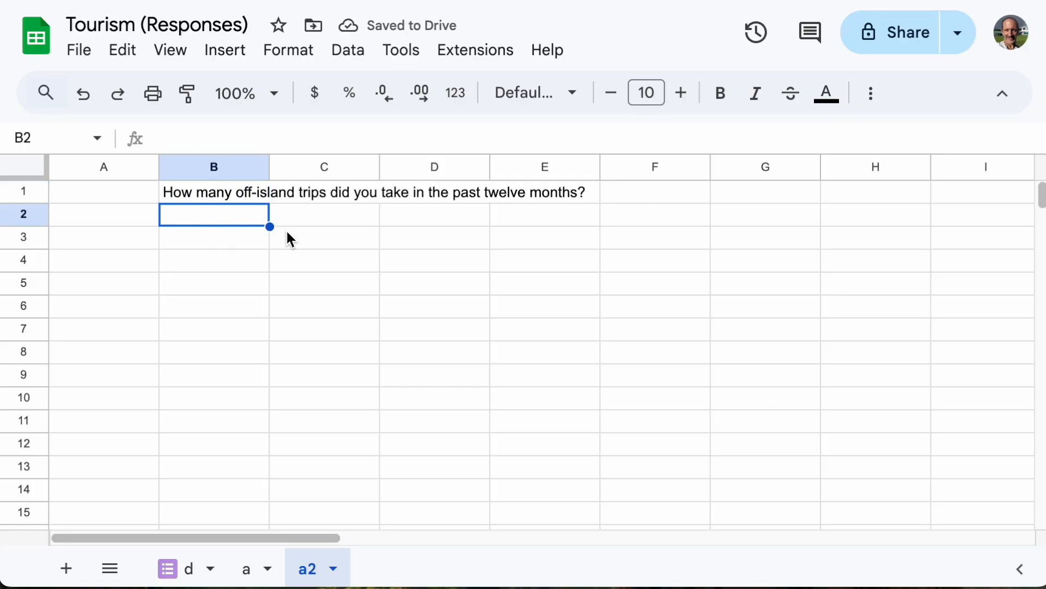
pyautogui.press('Left')
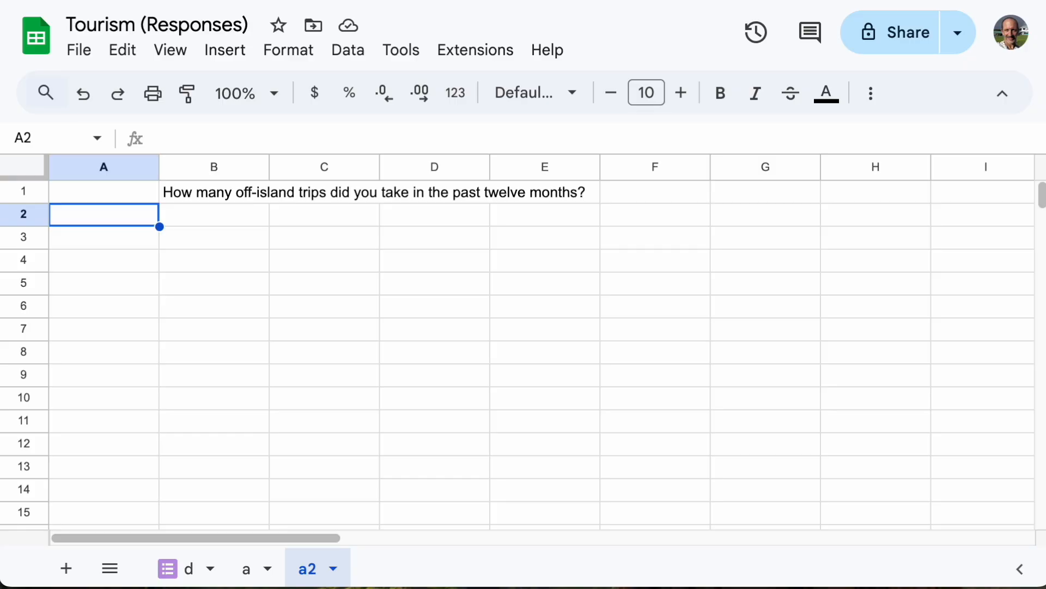
pyautogui.write('sample size')
pyautogui.press('Tab')
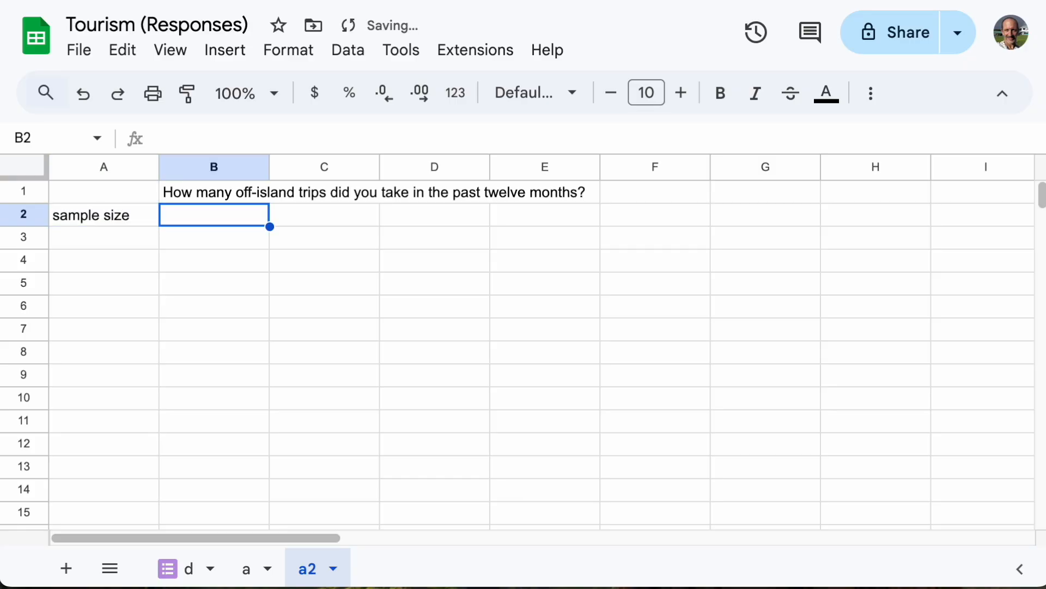
# Step: Start a COUNT formula in B2 that references cell G9 of sheet a, and move the pie chart there down to about row 13
pyautogui.write('=count')
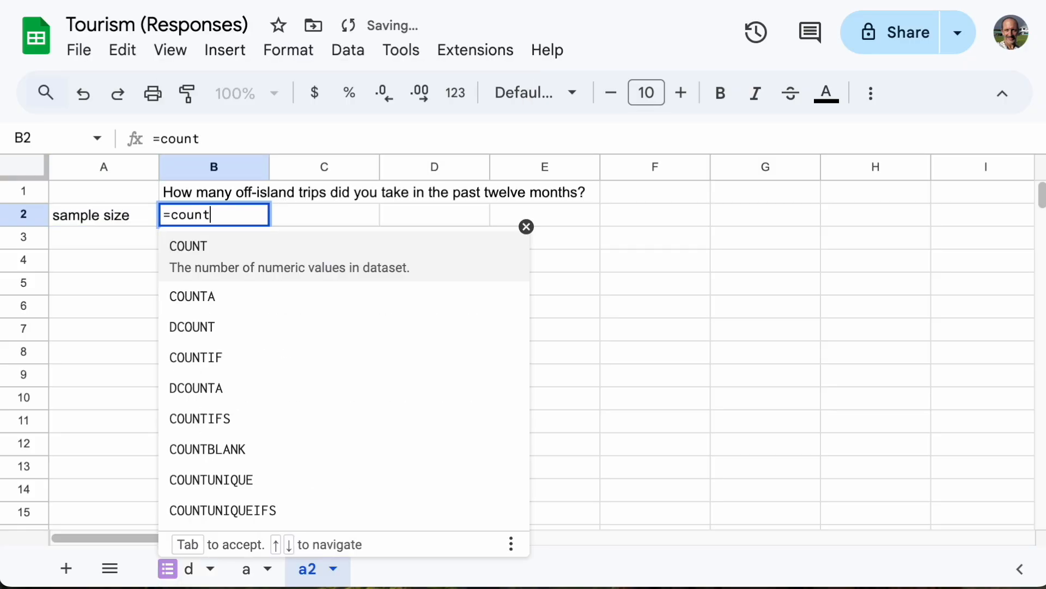
pyautogui.write('(')
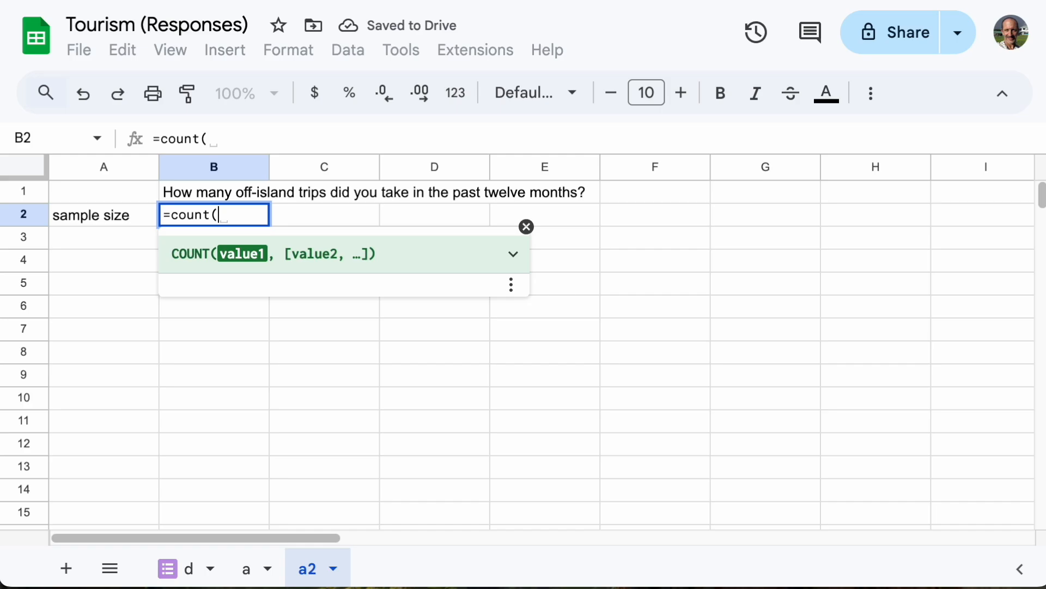
pyautogui.click(246, 568)
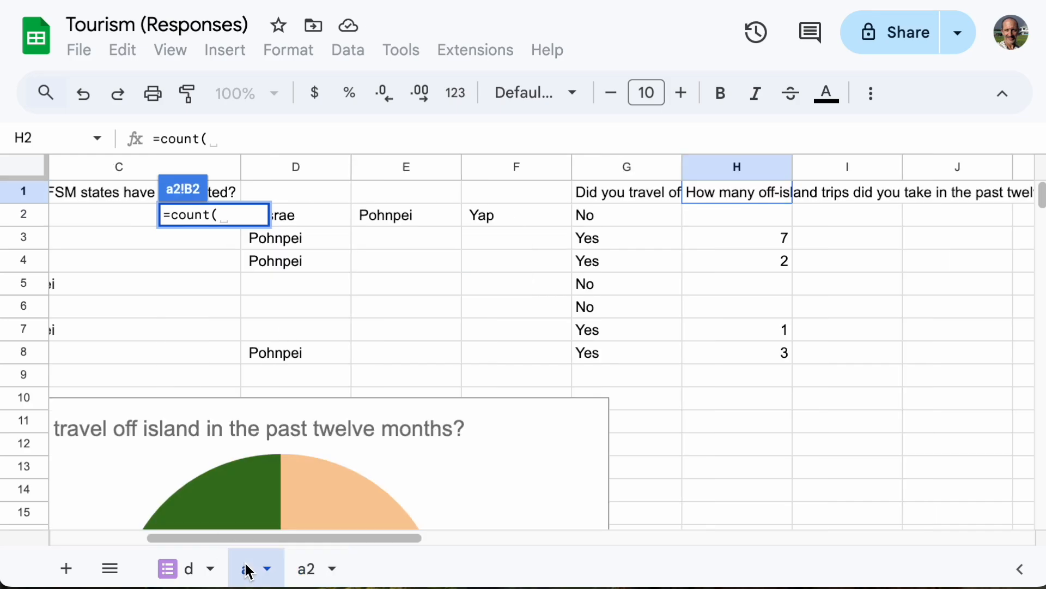
pyautogui.moveTo(651, 260); pyautogui.dragTo(655, 421)
pyautogui.moveTo(736, 283); pyautogui.dragTo(729, 483)
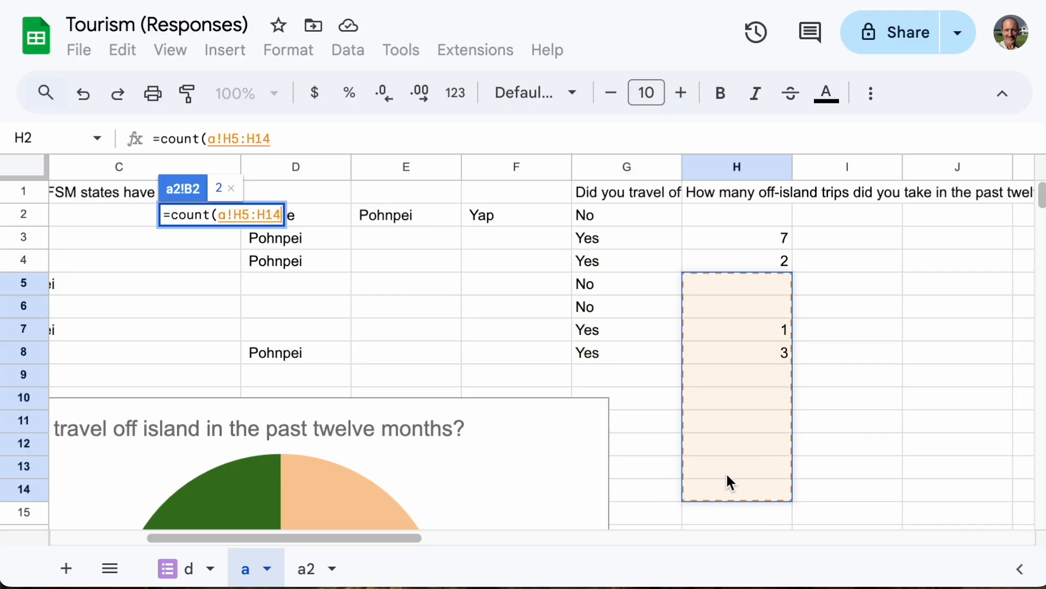
pyautogui.moveTo(305, 261); pyautogui.dragTo(294, 392)
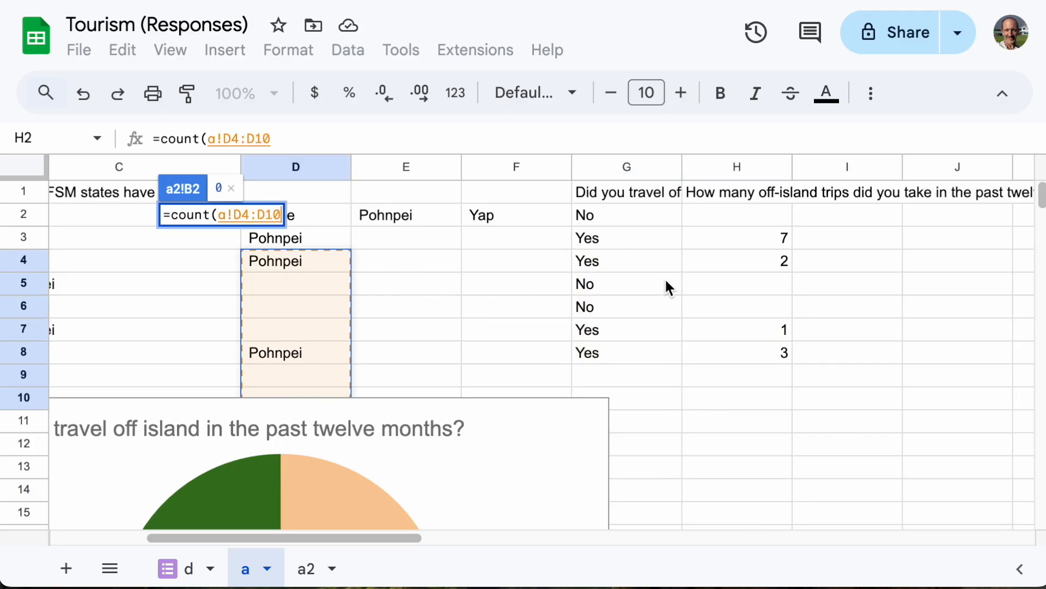
pyautogui.click(629, 306)
pyautogui.moveTo(501, 414); pyautogui.dragTo(837, 489)
pyautogui.click(608, 379)
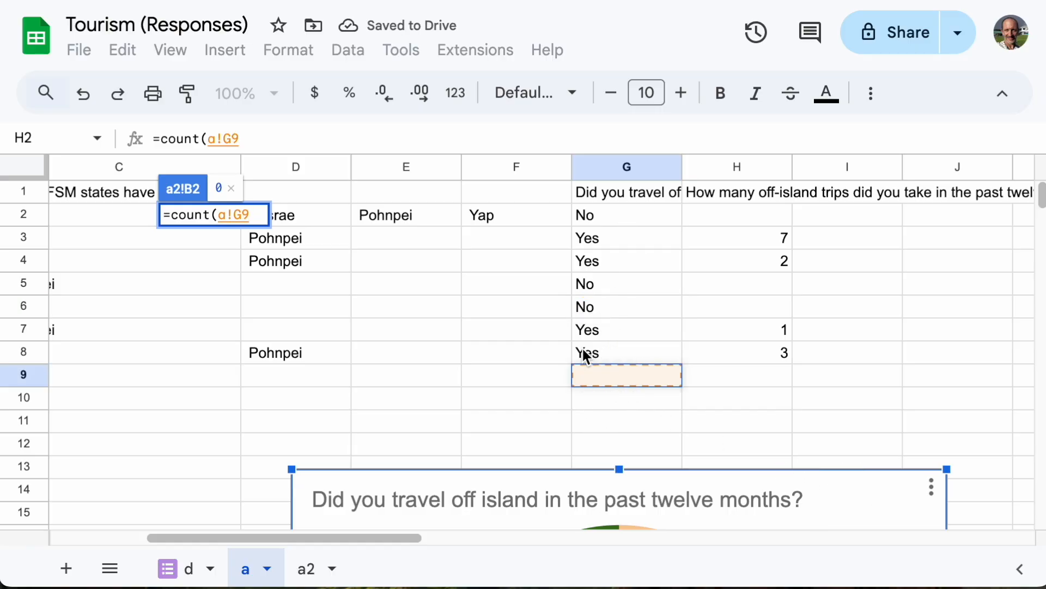
# Step: Complete the sample size formula in B2 of sheet a2 as =count(a!G:G)
pyautogui.click(312, 570)
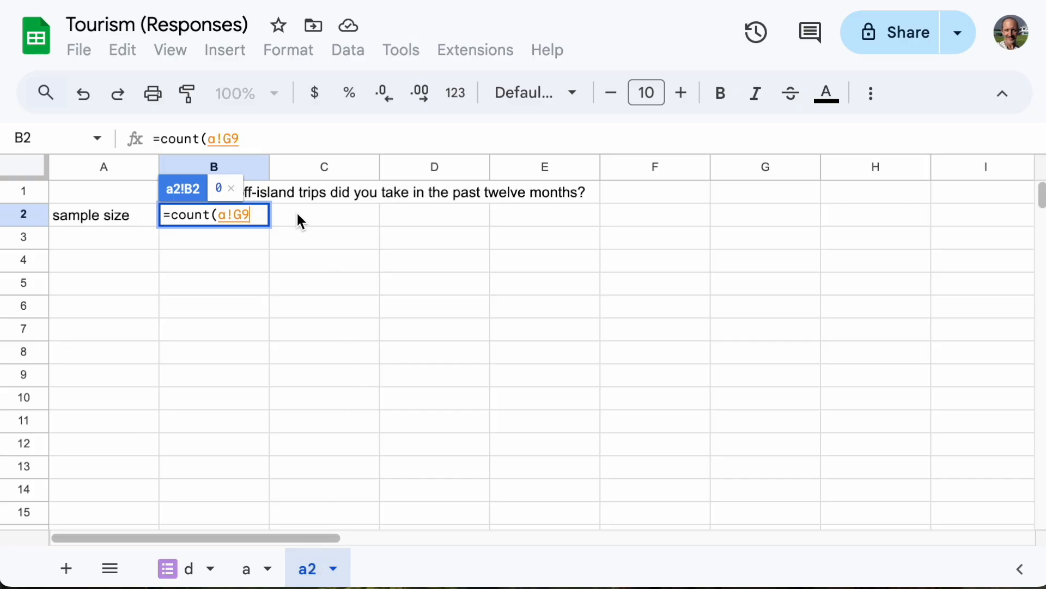
pyautogui.click(255, 136)
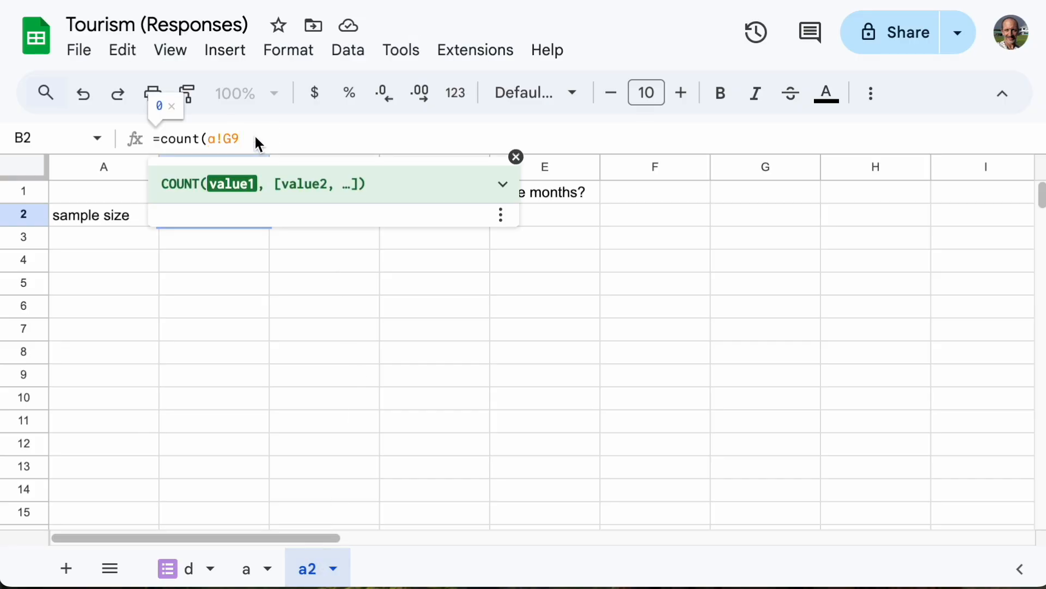
pyautogui.press('BackSpace')
pyautogui.write(':g)')
pyautogui.press('Return')
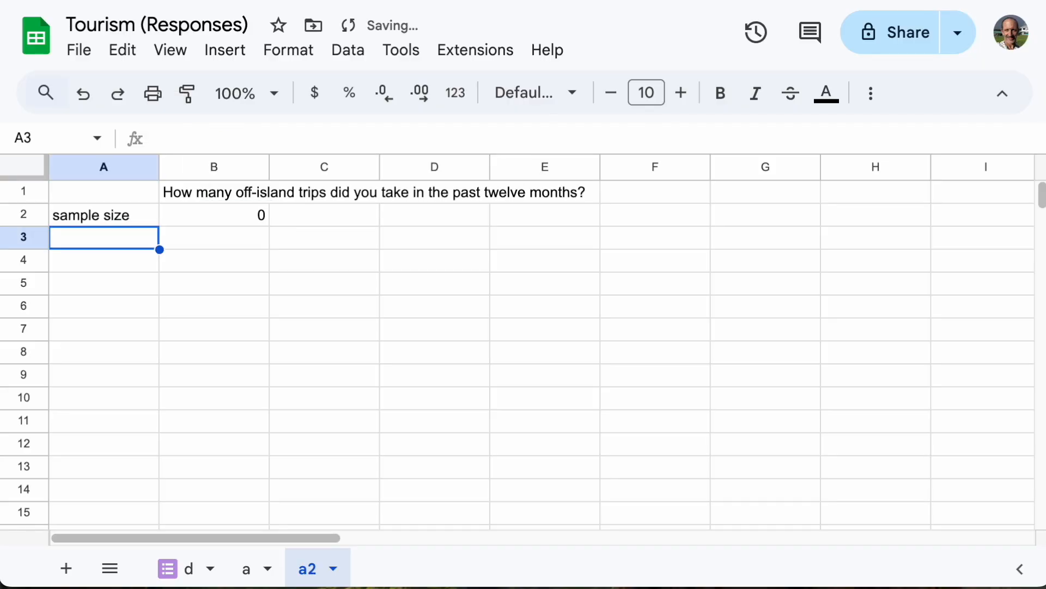
# Step: Correct the sample size formula in B2 to count column H: =count(a!H:H)
pyautogui.click(226, 221)
pyautogui.click(241, 569)
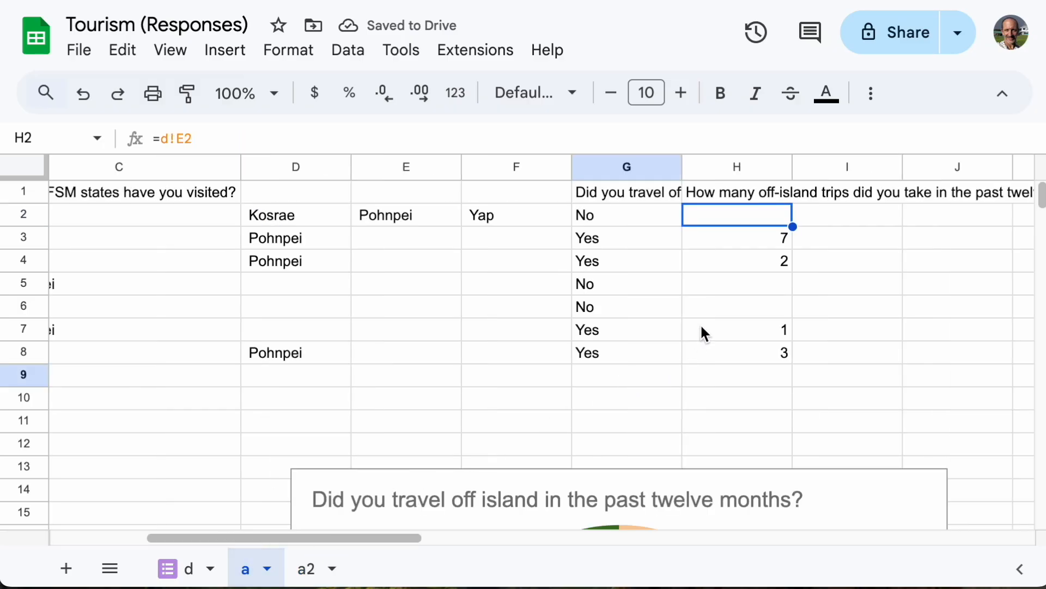
pyautogui.click(310, 570)
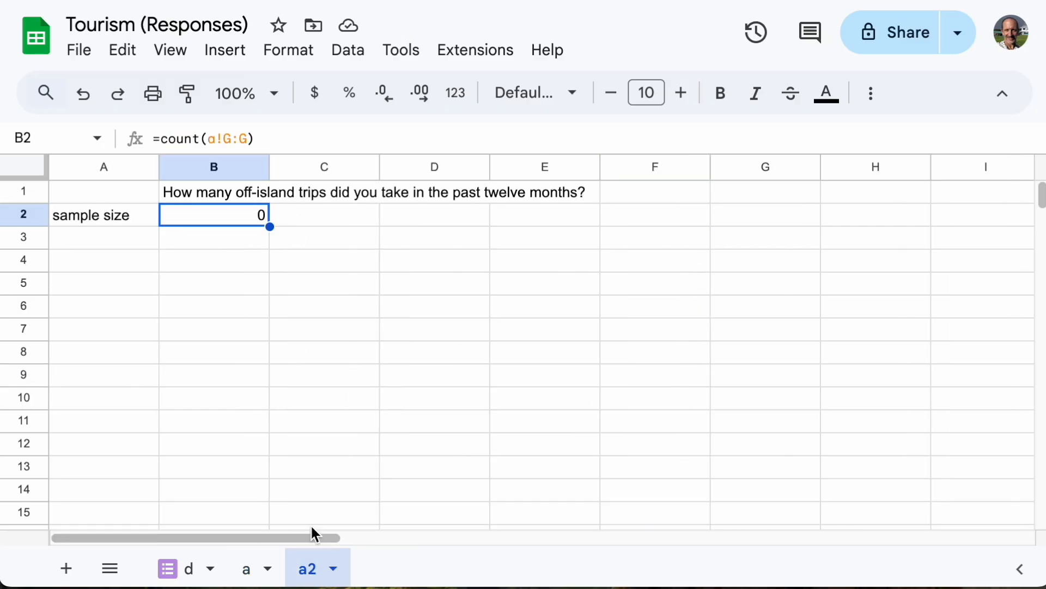
pyautogui.click(222, 139)
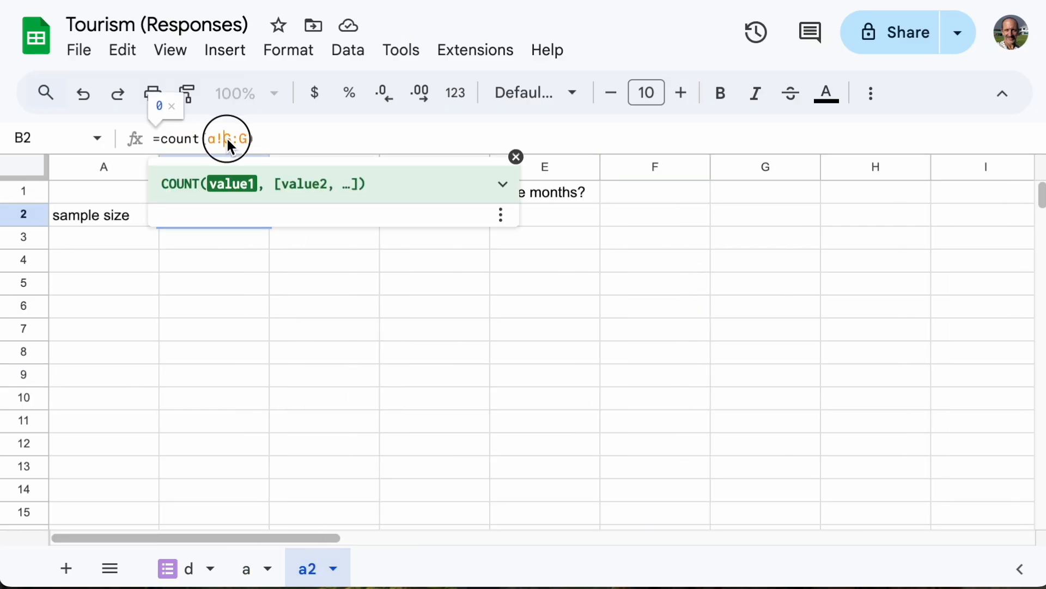
pyautogui.press('Delete')
pyautogui.write('h')
pyautogui.press('Return')
pyautogui.click(256, 219)
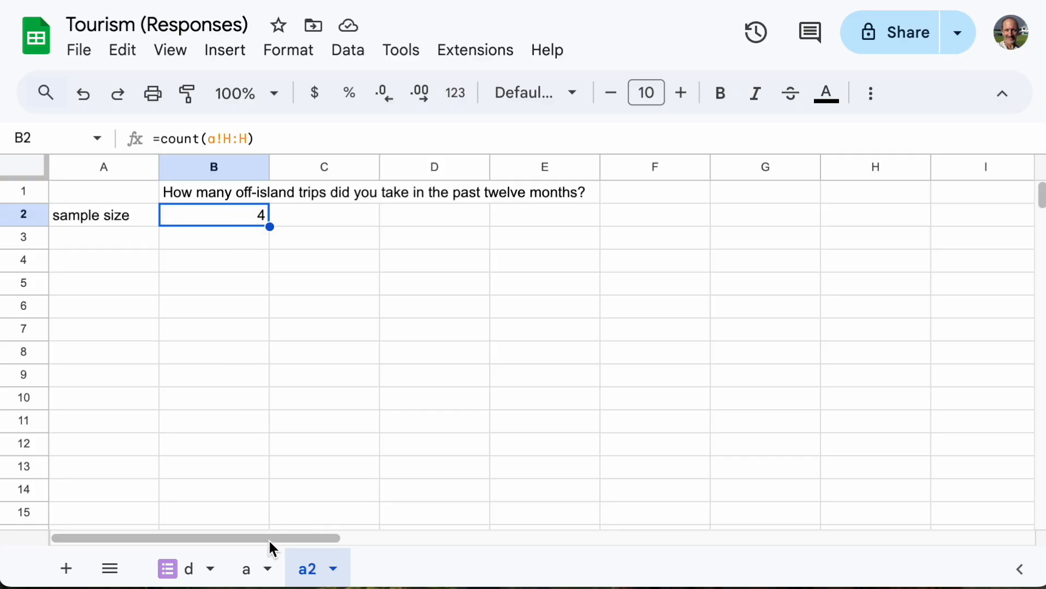
# Step: Compare the sample size formula in B2 with the trip answers in column H of sheet a
pyautogui.click(258, 575)
pyautogui.click(305, 568)
pyautogui.click(224, 140)
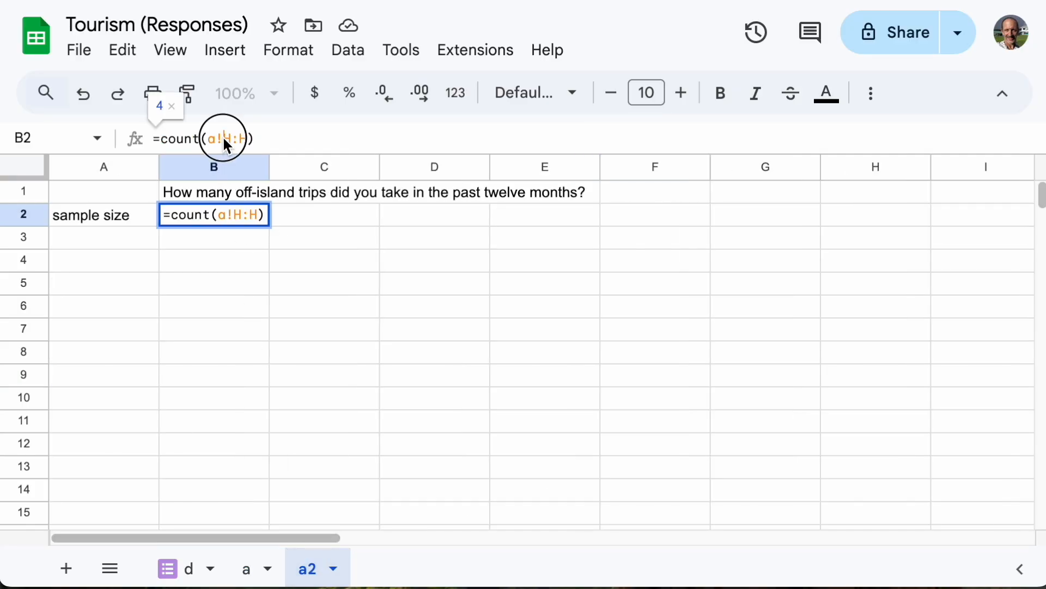
pyautogui.click(287, 133)
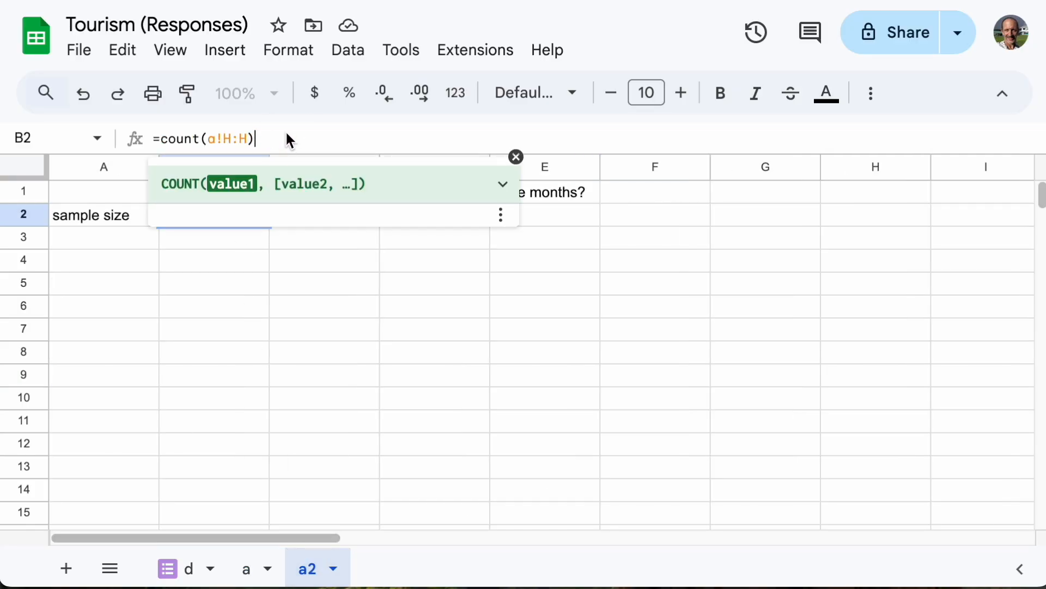
pyautogui.click(245, 569)
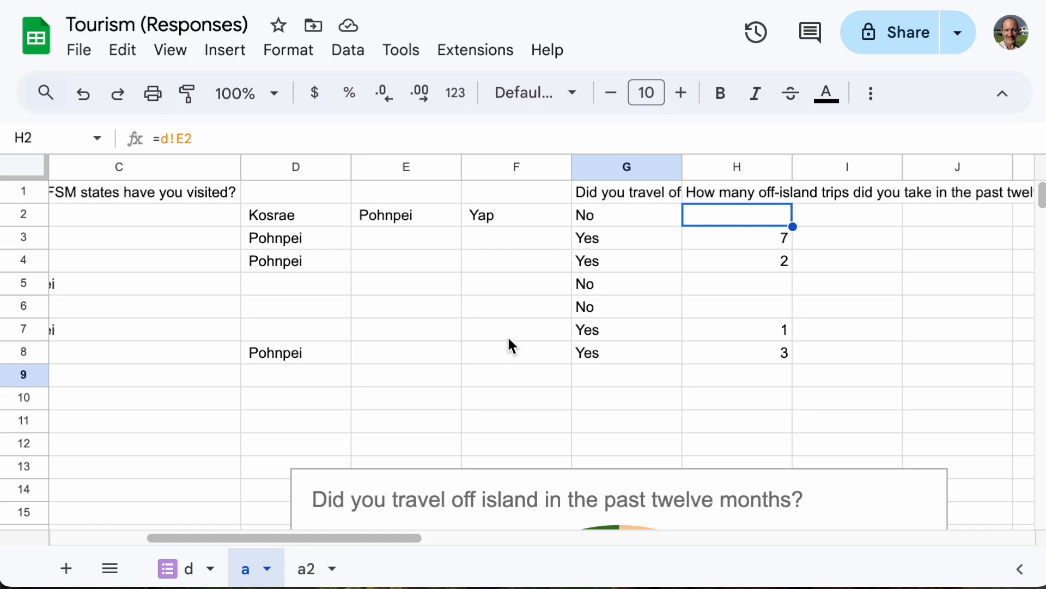
# Step: On sheet a2, label cell A3 "average" and enter =average(a!G:G) in B3
pyautogui.click(305, 570)
pyautogui.click(96, 247)
pyautogui.write('average')
pyautogui.press('Tab')
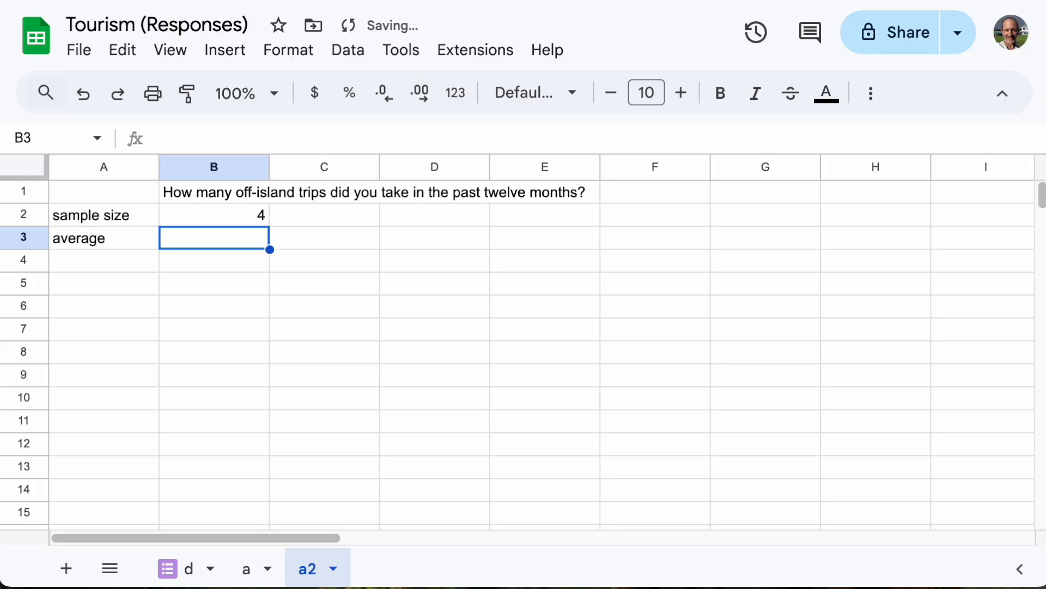
pyautogui.write('=aver')
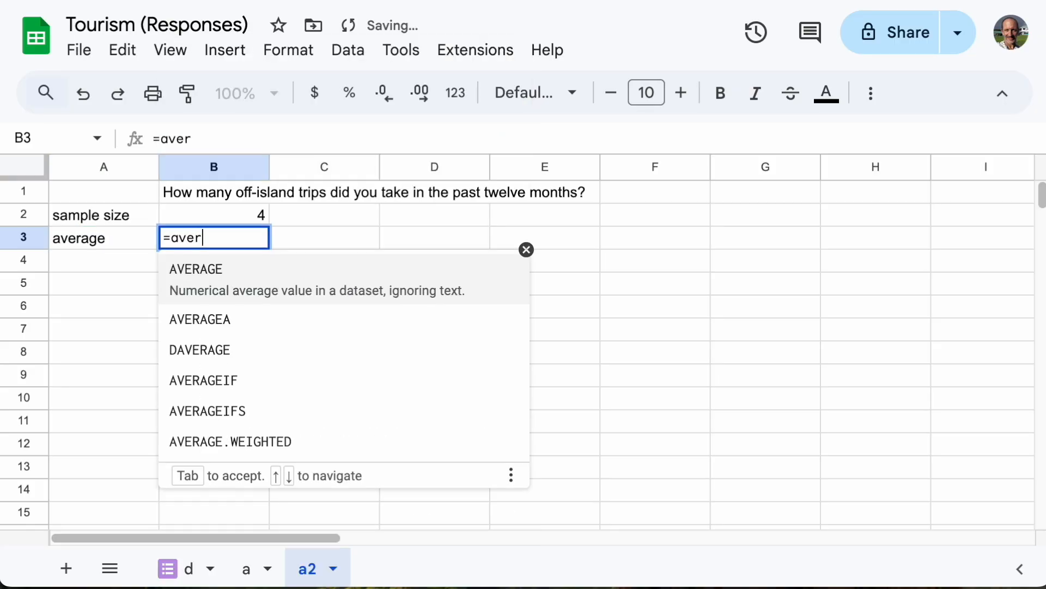
pyautogui.write('age(')
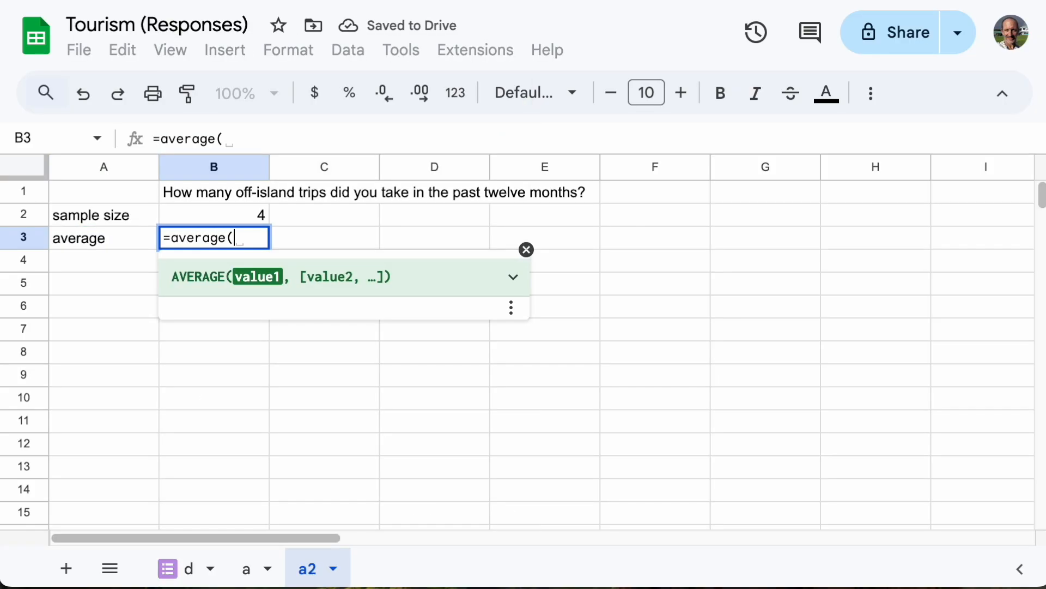
pyautogui.write('a!g:g)')
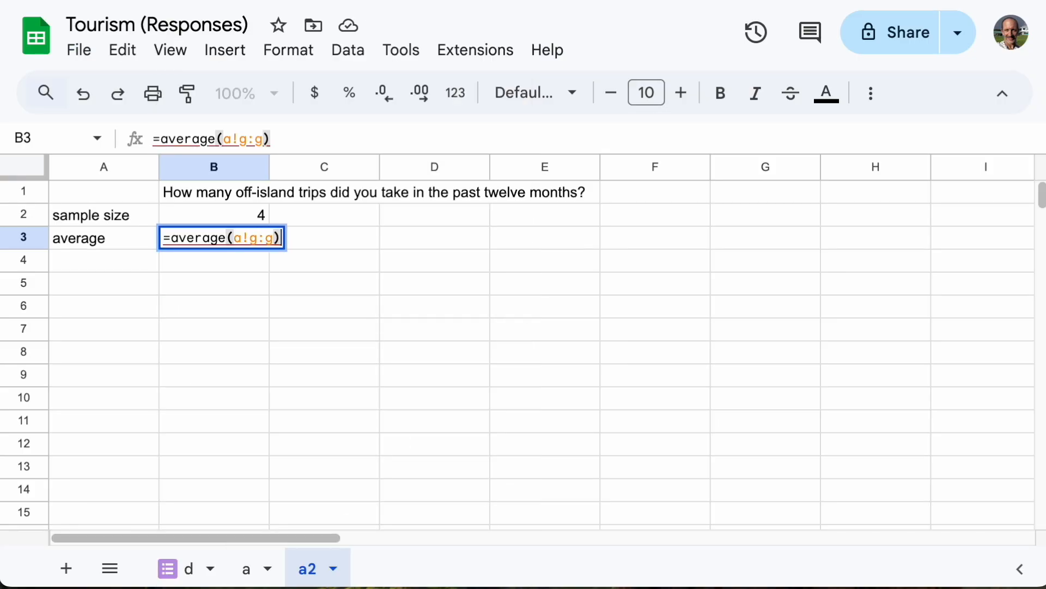
pyautogui.press('Return')
pyautogui.press('Up')
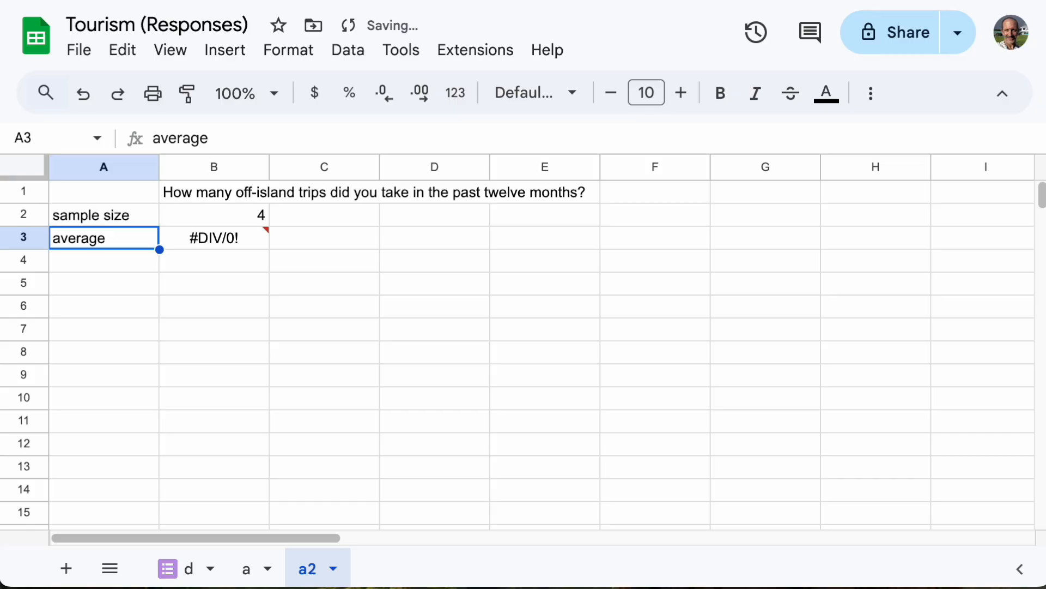
pyautogui.press('Right')
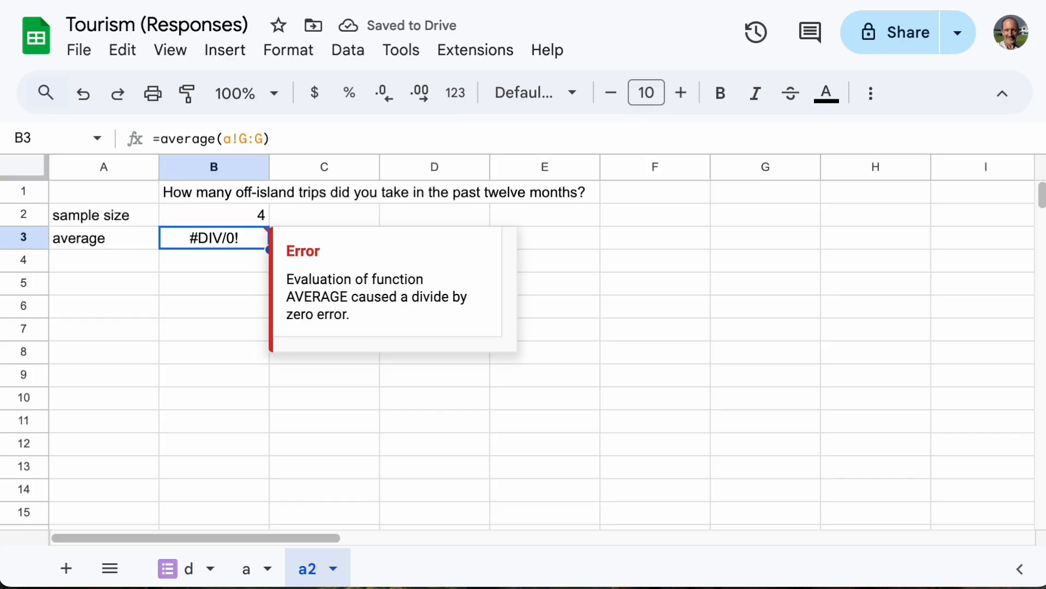
# Step: Correct the average formula in B3 to use column H: =average(a!H:H)
pyautogui.click(244, 140)
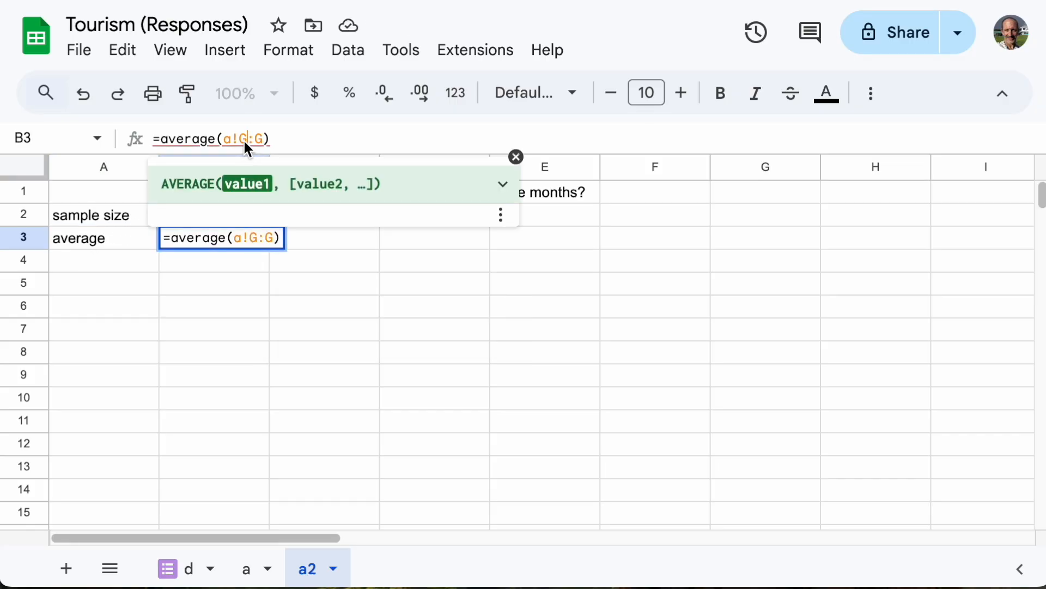
pyautogui.press('BackSpace')
pyautogui.write('h')
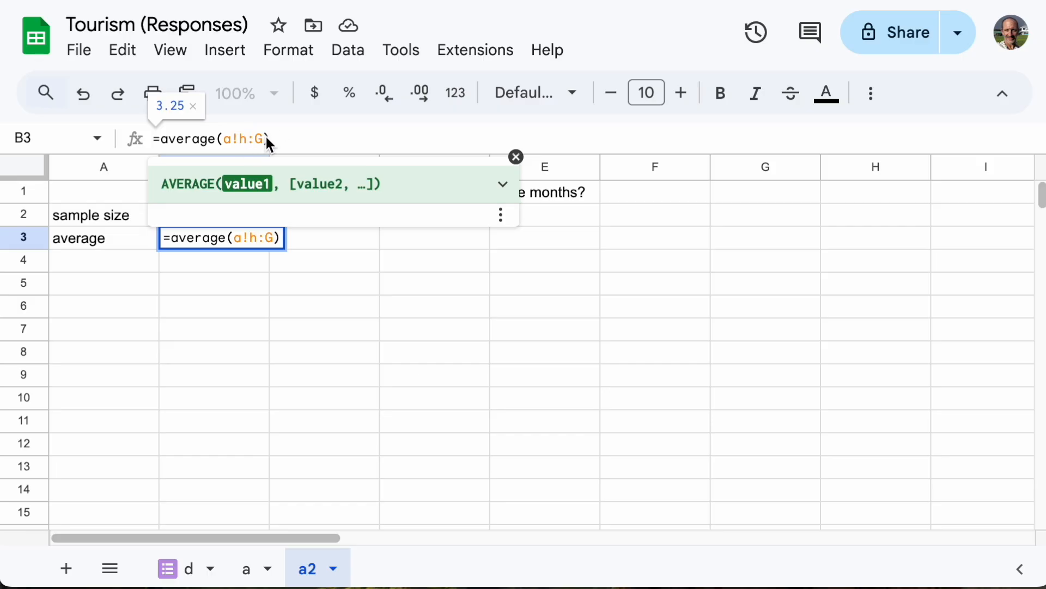
pyautogui.press('BackSpace')
pyautogui.write('h')
pyautogui.press('Return')
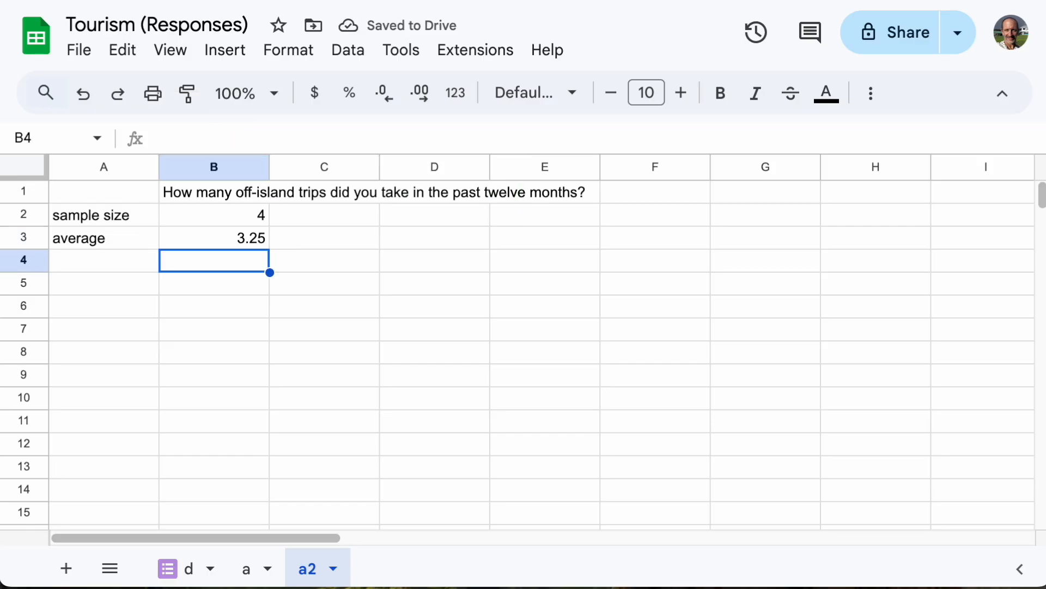
pyautogui.press('Up')
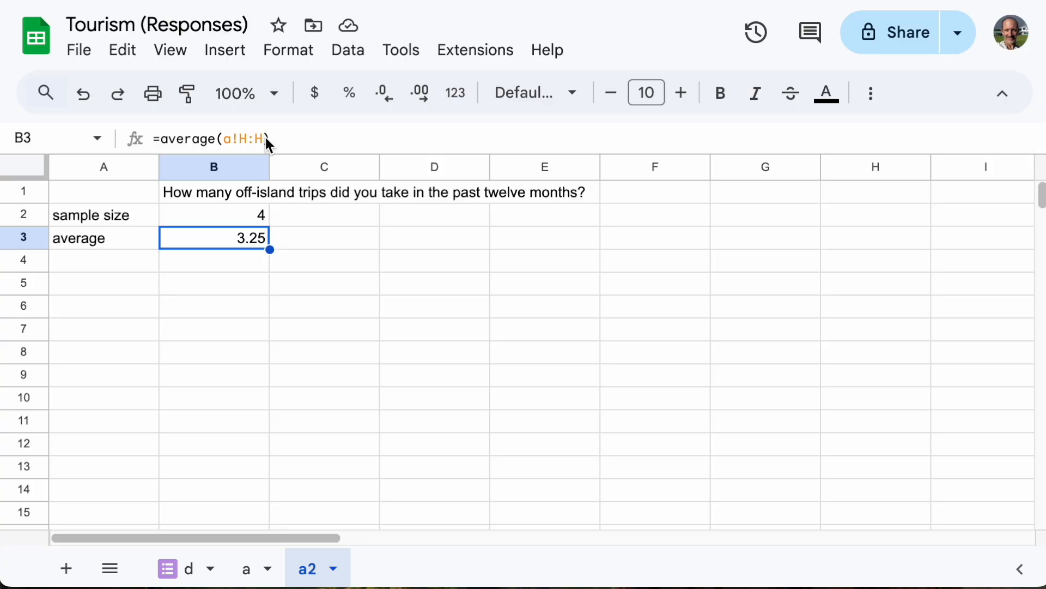
# Step: On sheet a, extend the question heading reference in H1 across to K1 and review the new headings
pyautogui.click(251, 570)
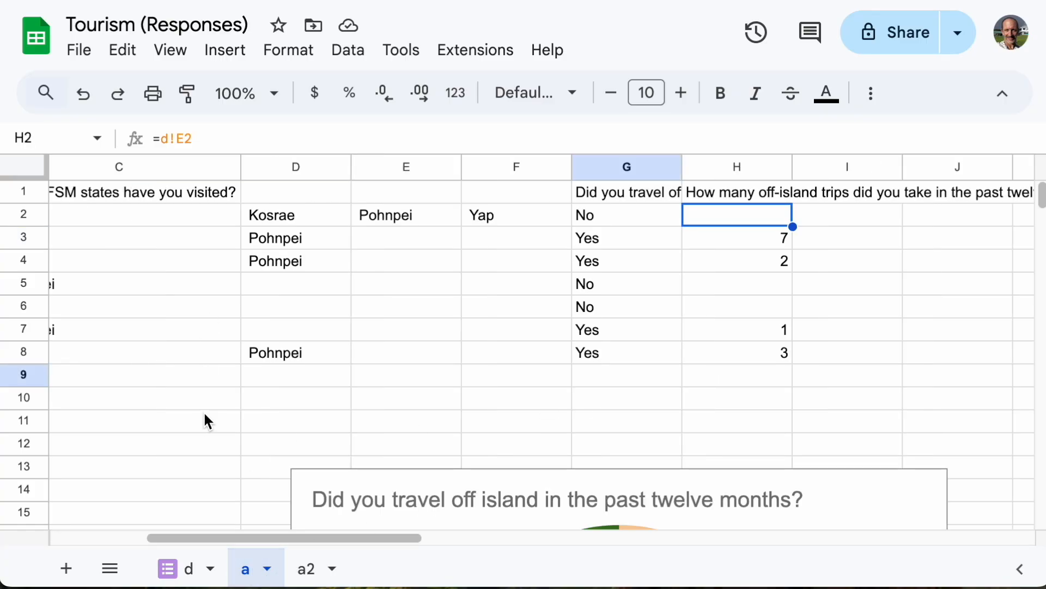
pyautogui.moveTo(232, 538); pyautogui.dragTo(349, 532)
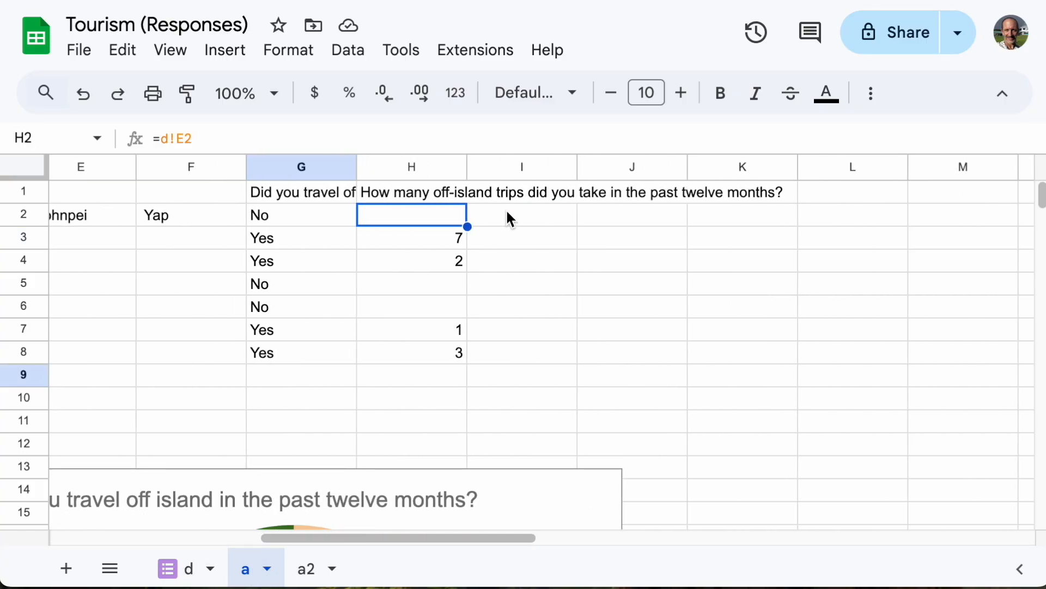
pyautogui.click(461, 197)
pyautogui.moveTo(469, 201); pyautogui.dragTo(472, 198)
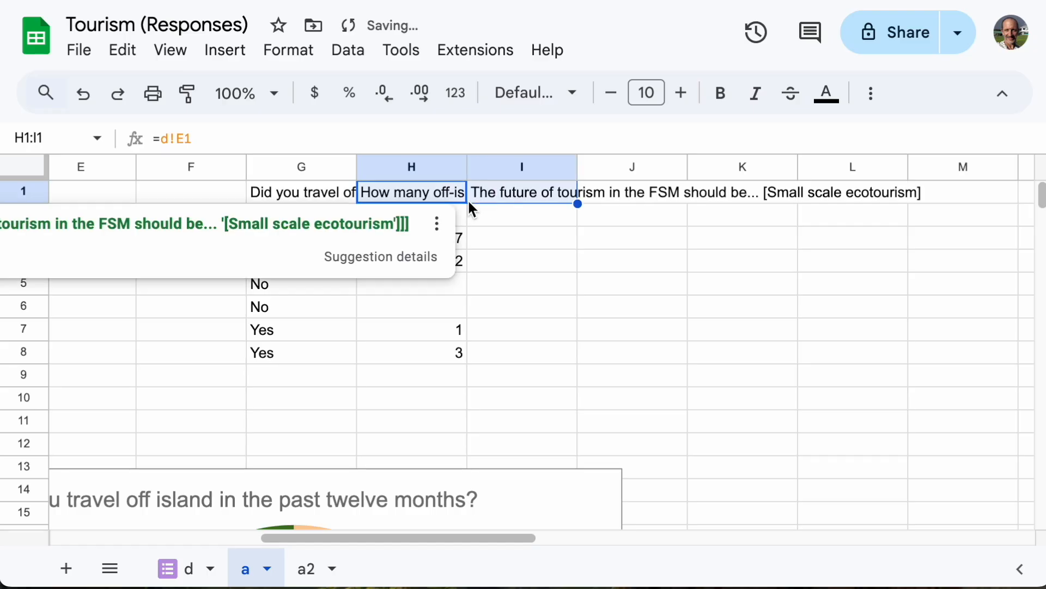
pyautogui.click(461, 200)
pyautogui.moveTo(468, 203); pyautogui.dragTo(554, 206)
pyautogui.moveTo(578, 205); pyautogui.dragTo(784, 203)
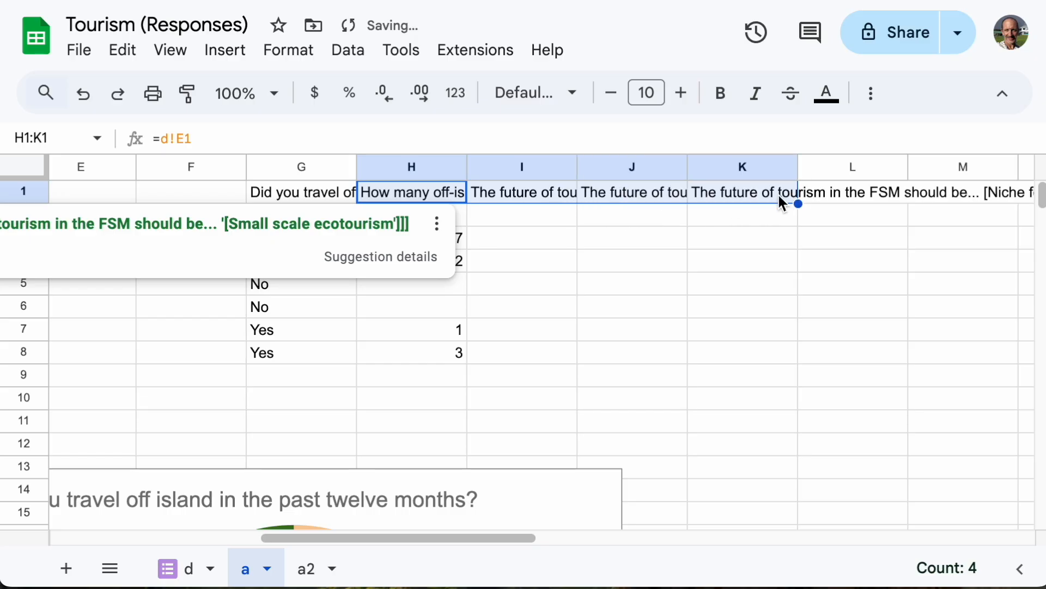
pyautogui.click(566, 198)
pyautogui.click(608, 196)
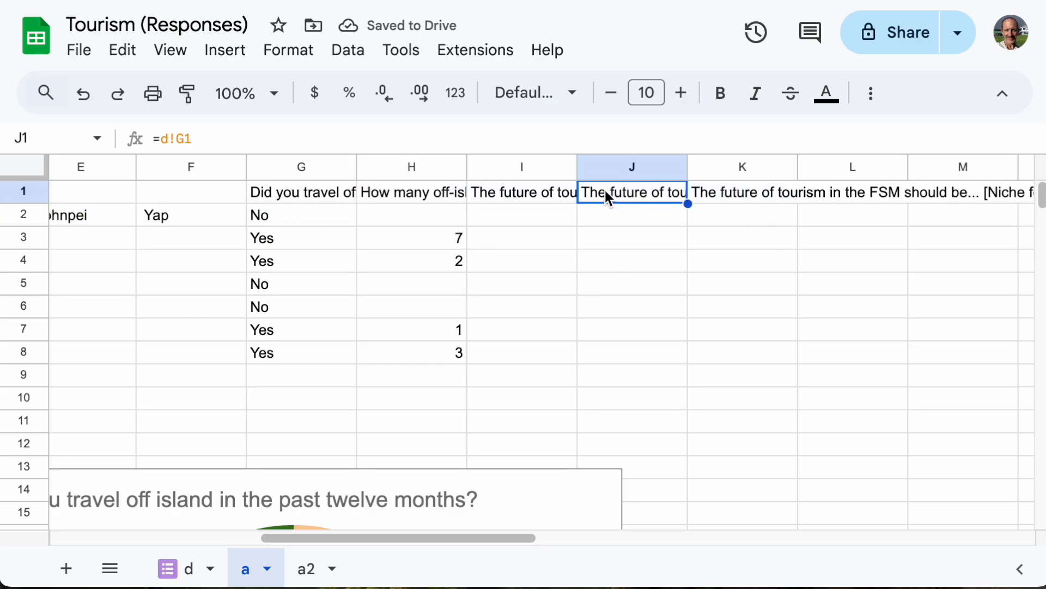
pyautogui.click(522, 198)
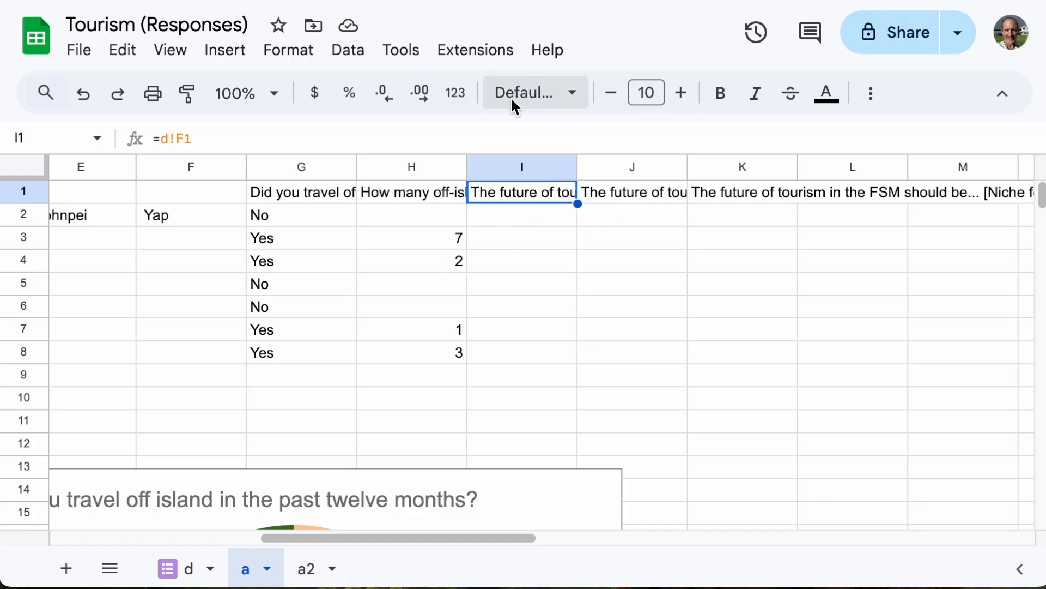
# Step: Wrap the text of the heading in I1 on sheet a and fill it across to M1
pyautogui.click(879, 91)
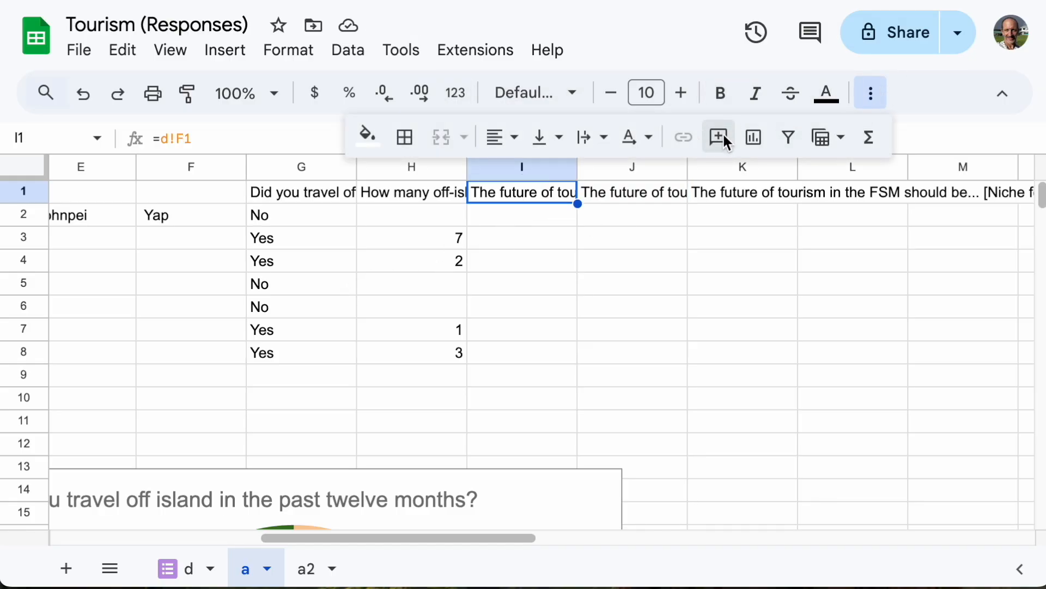
pyautogui.click(600, 135)
pyautogui.click(626, 179)
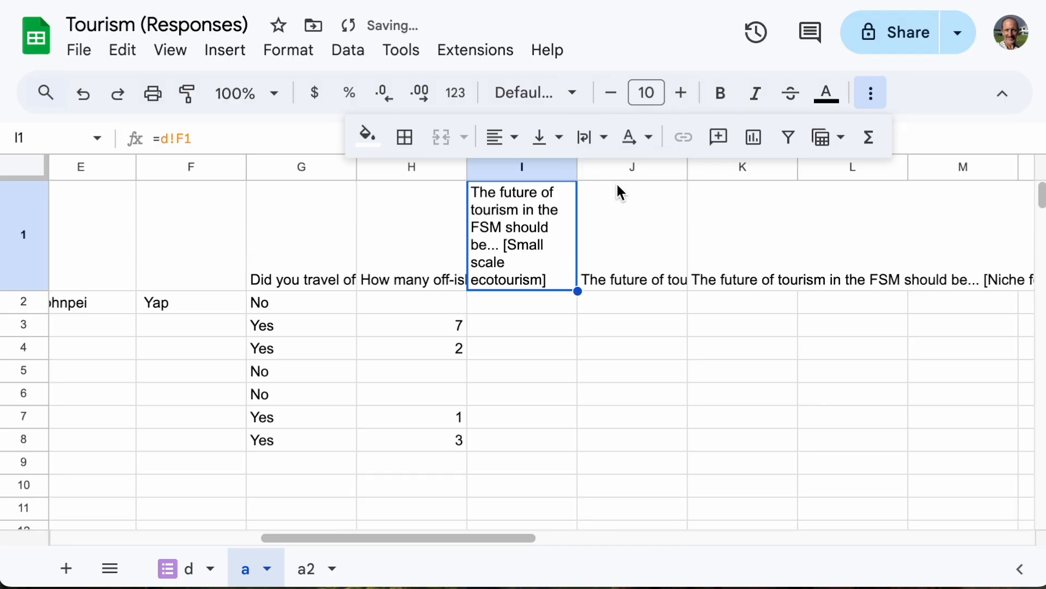
pyautogui.moveTo(792, 297); pyautogui.dragTo(954, 289)
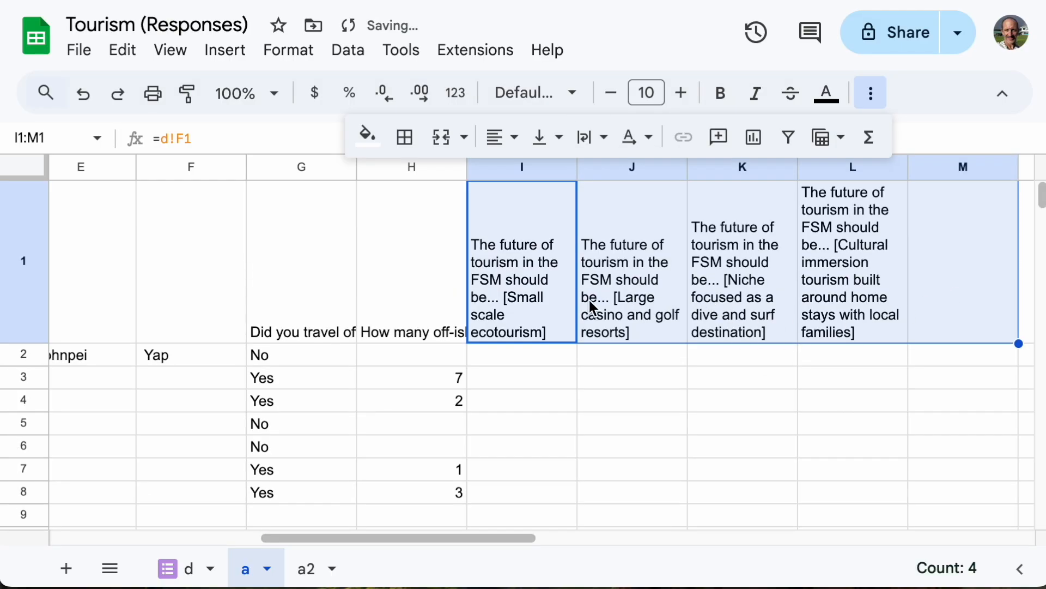
pyautogui.click(703, 298)
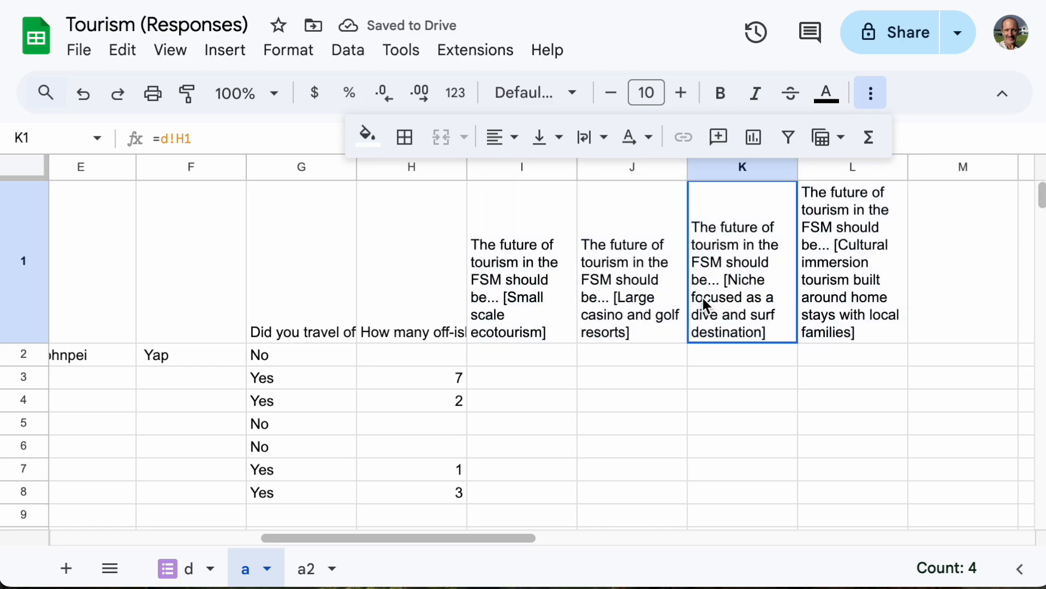
# Step: Extend the heading reference in I1 down to I2 so that it reads =d!F2
pyautogui.click(524, 335)
pyautogui.moveTo(575, 341); pyautogui.dragTo(571, 351)
pyautogui.click(560, 355)
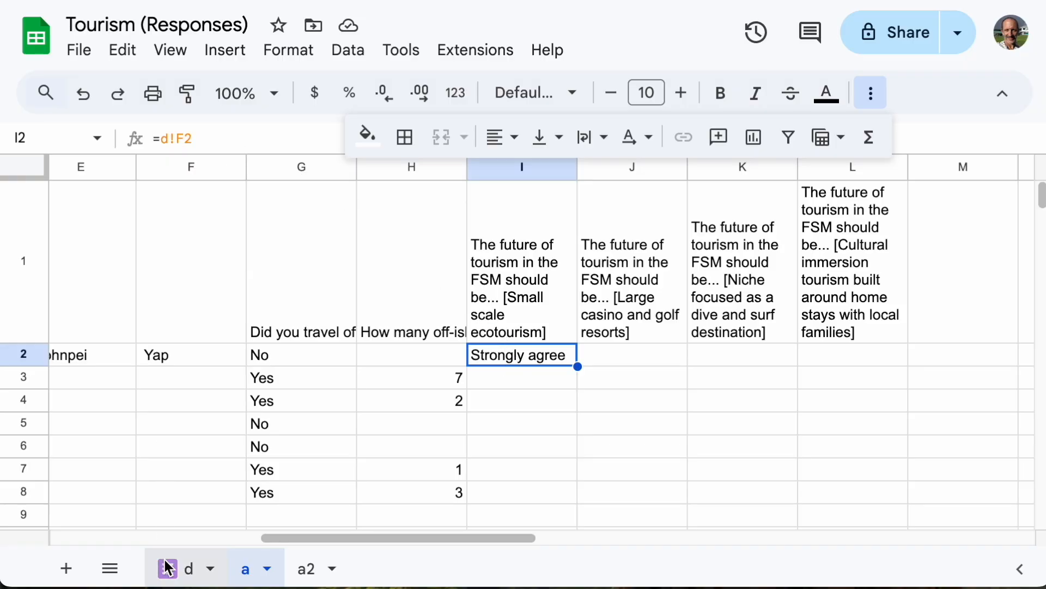
# Step: Examine the ecotourism answers in column F of sheet d and the trip statistics on sheet a2
pyautogui.click(189, 569)
pyautogui.moveTo(252, 538); pyautogui.dragTo(527, 540)
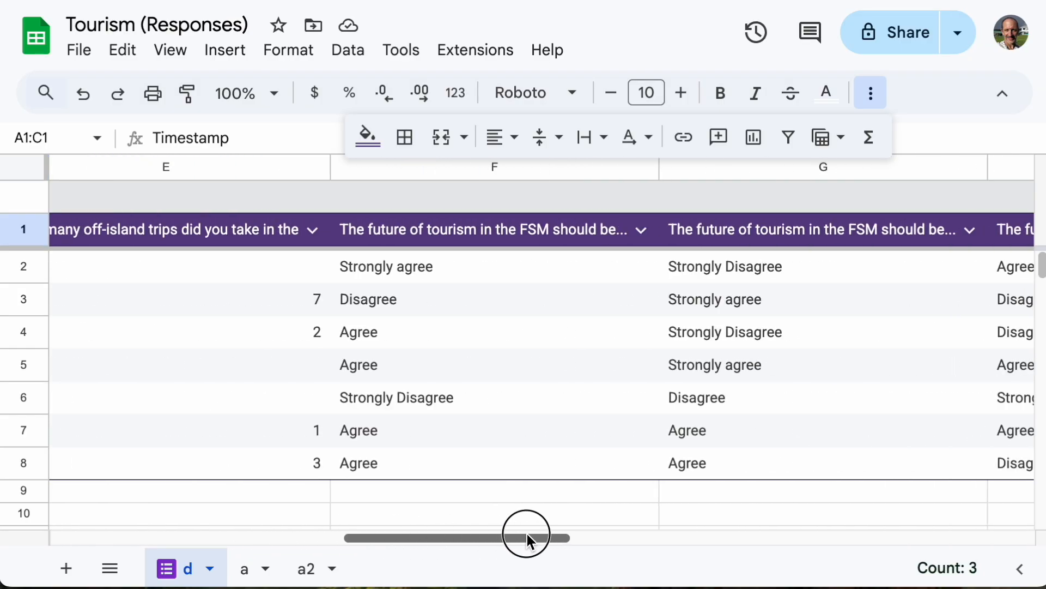
pyautogui.click(554, 230)
pyautogui.click(550, 265)
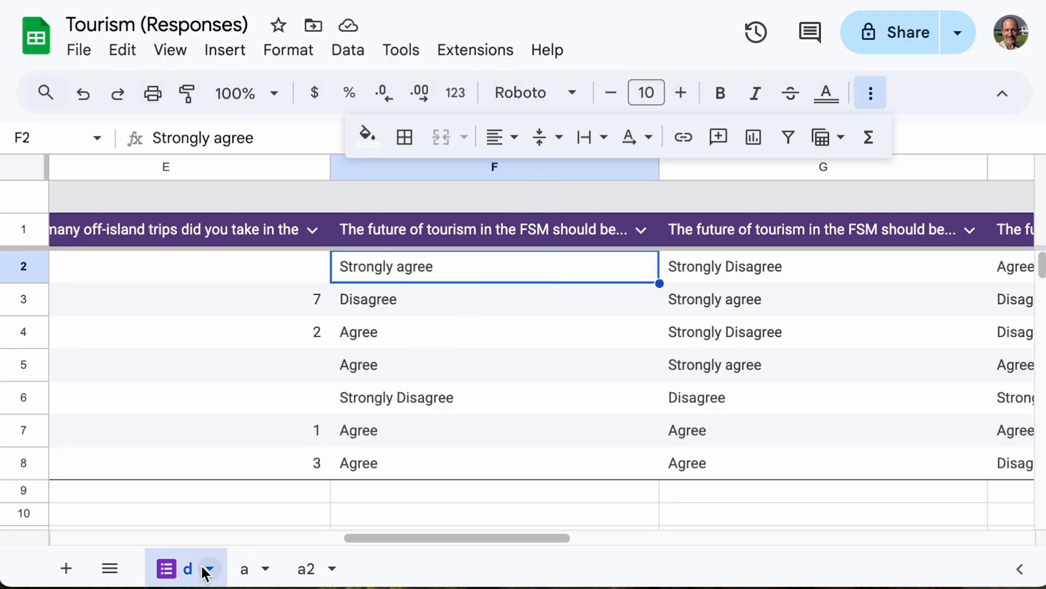
pyautogui.click(315, 575)
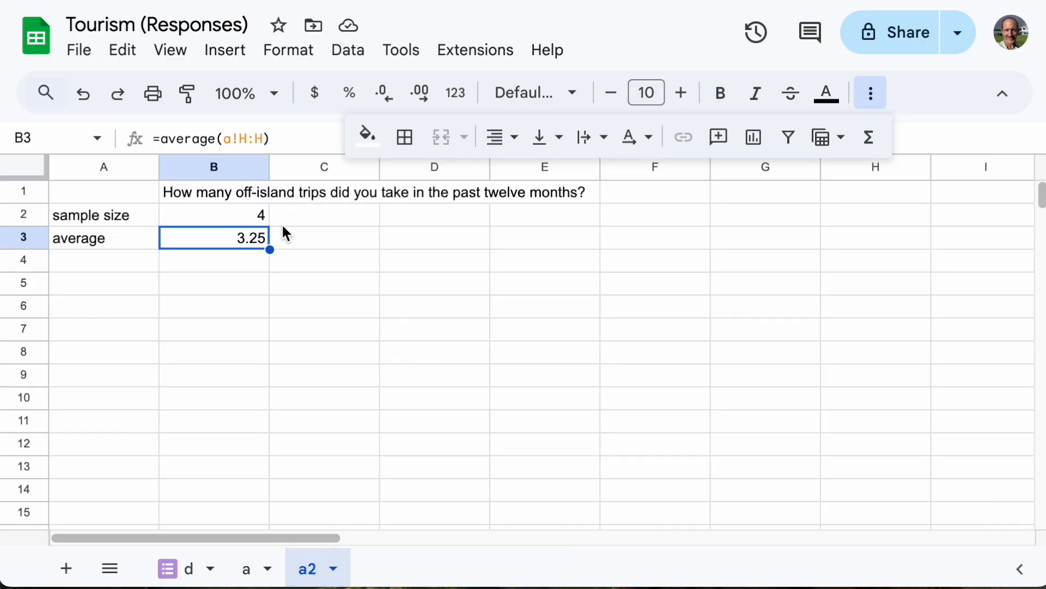
# Step: On sheet a, fill the reference in I2 down to I8 and check the copied references
pyautogui.click(251, 569)
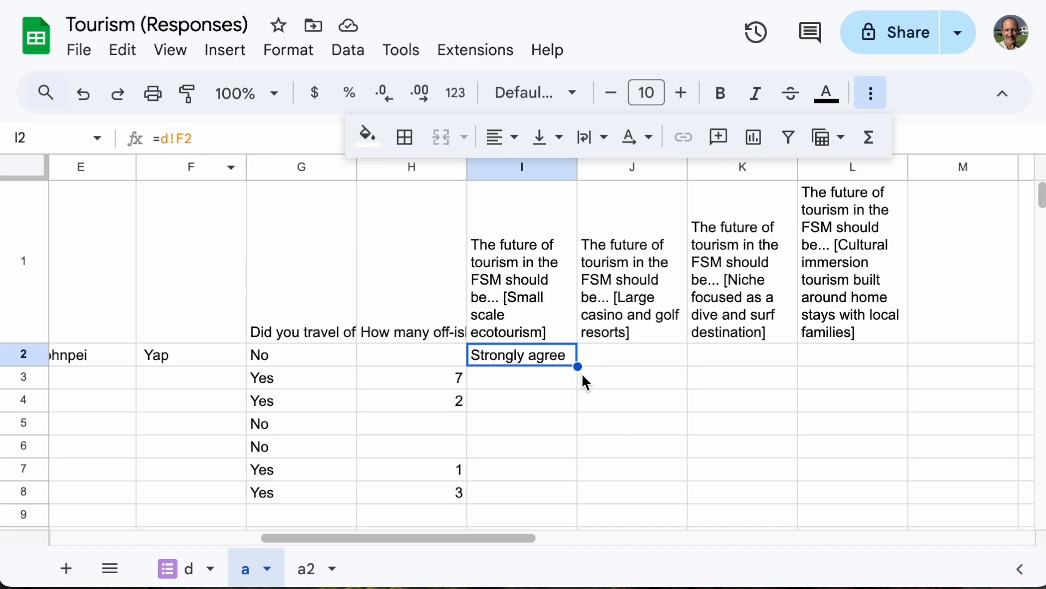
pyautogui.moveTo(578, 366); pyautogui.dragTo(566, 493)
pyautogui.click(537, 376)
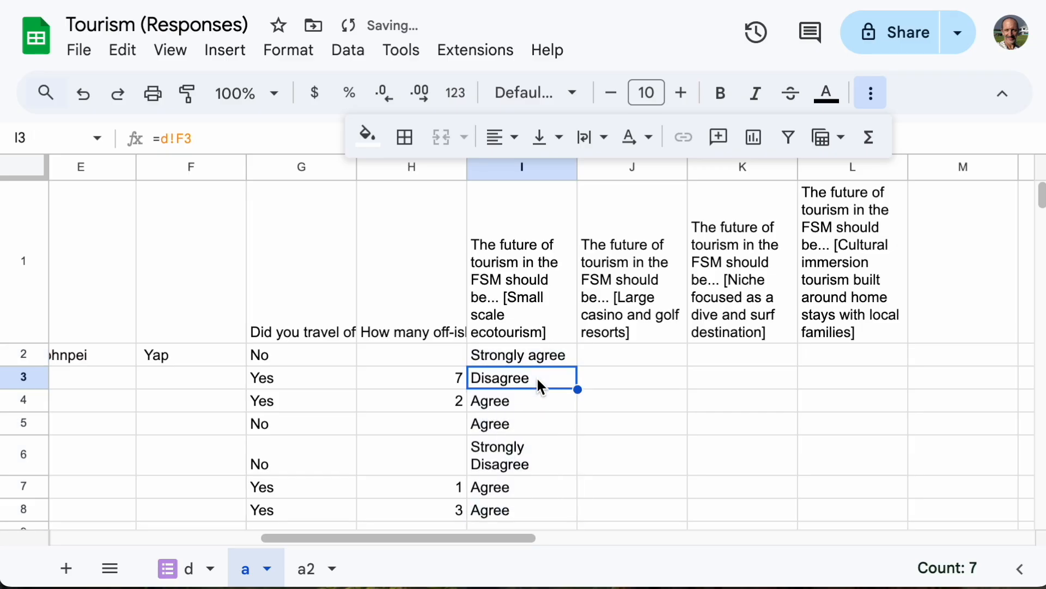
pyautogui.click(533, 405)
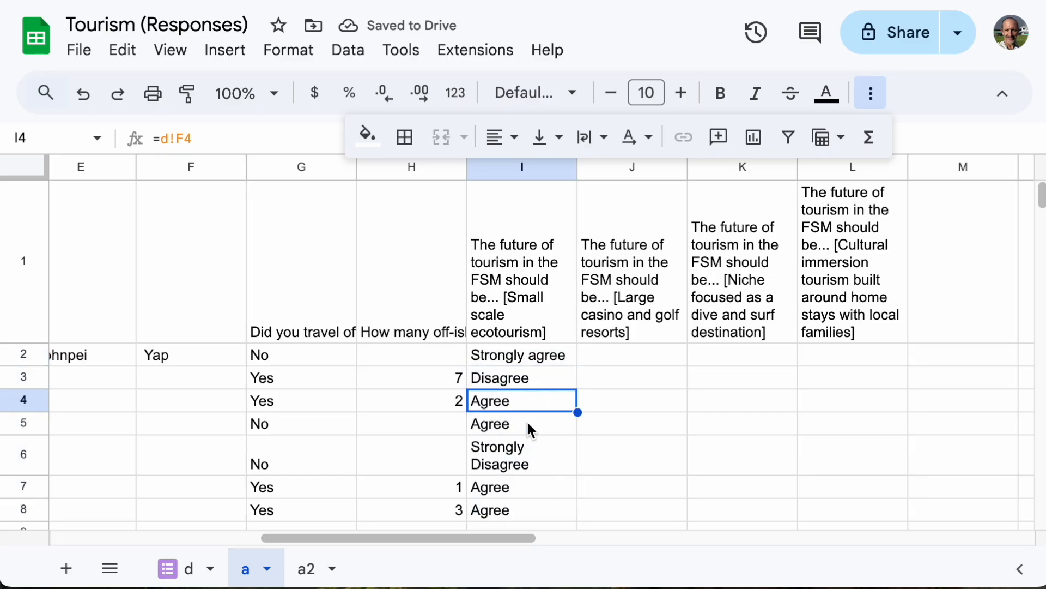
pyautogui.click(528, 428)
pyautogui.click(547, 480)
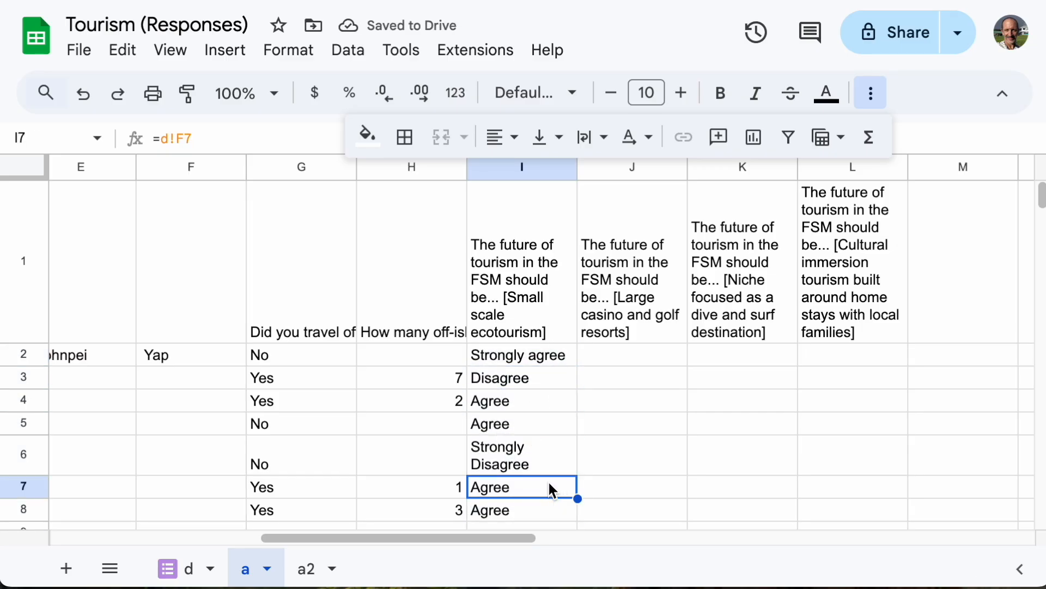
pyautogui.click(570, 352)
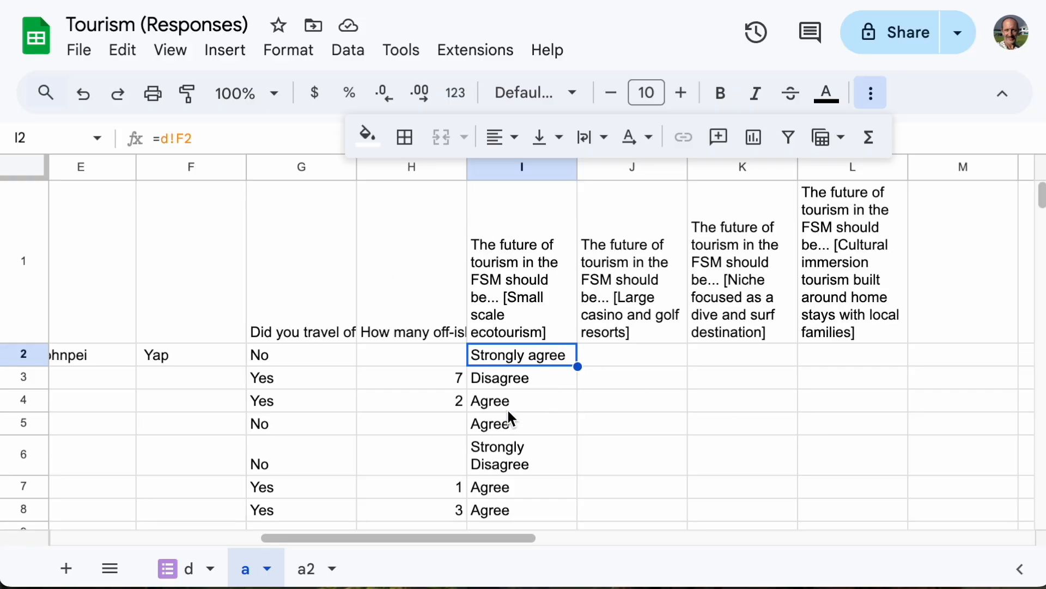
# Step: Turn the reference in I2 into the formula =if(d!F2="Strongly Agree",4,"")
pyautogui.scroll(-2, 510, 414)
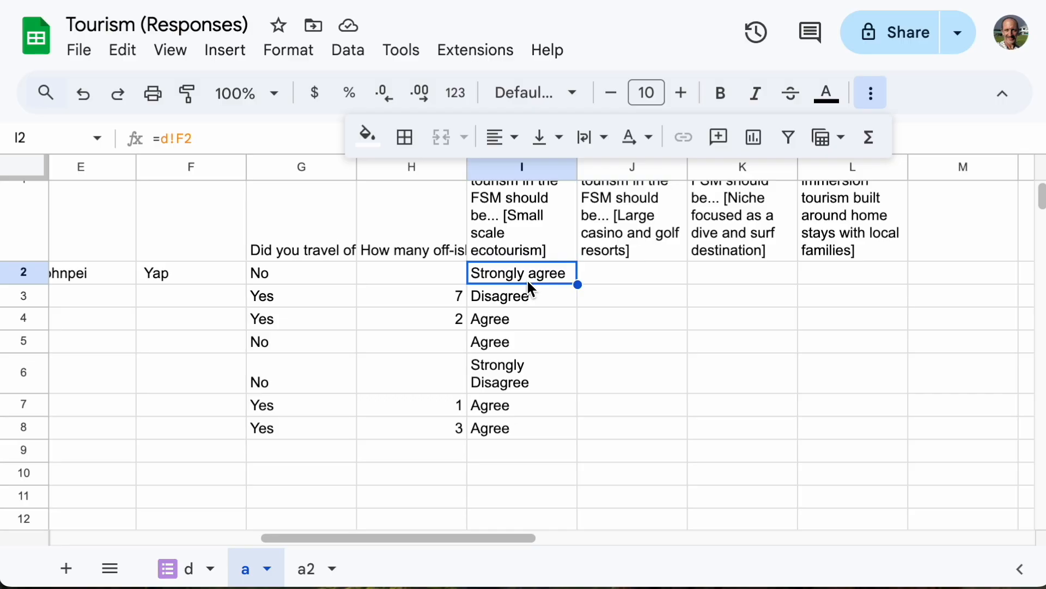
pyautogui.click(169, 142)
pyautogui.click(874, 99)
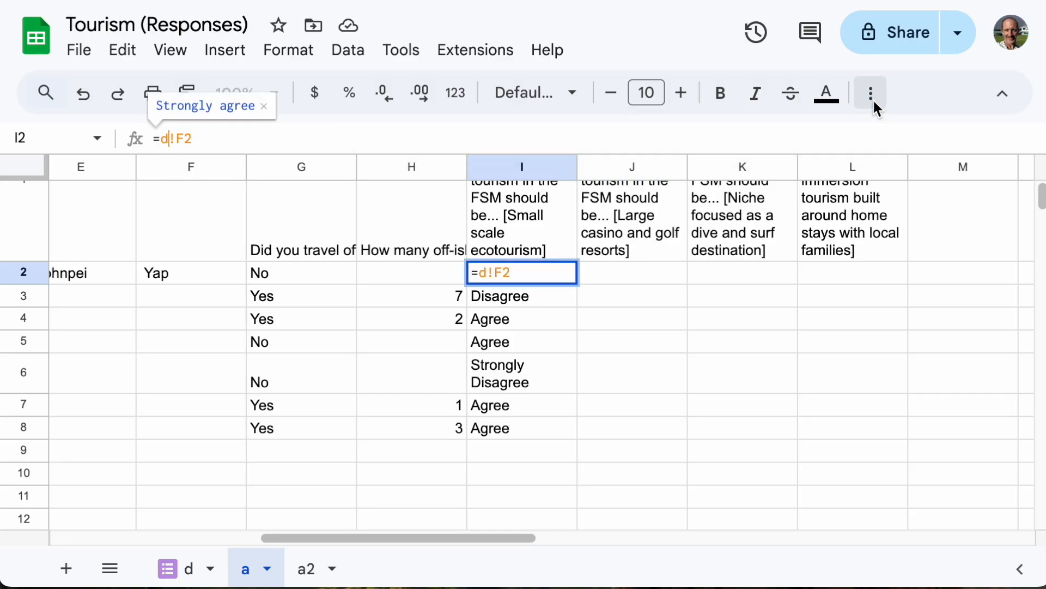
pyautogui.click(162, 140)
pyautogui.write('if(')
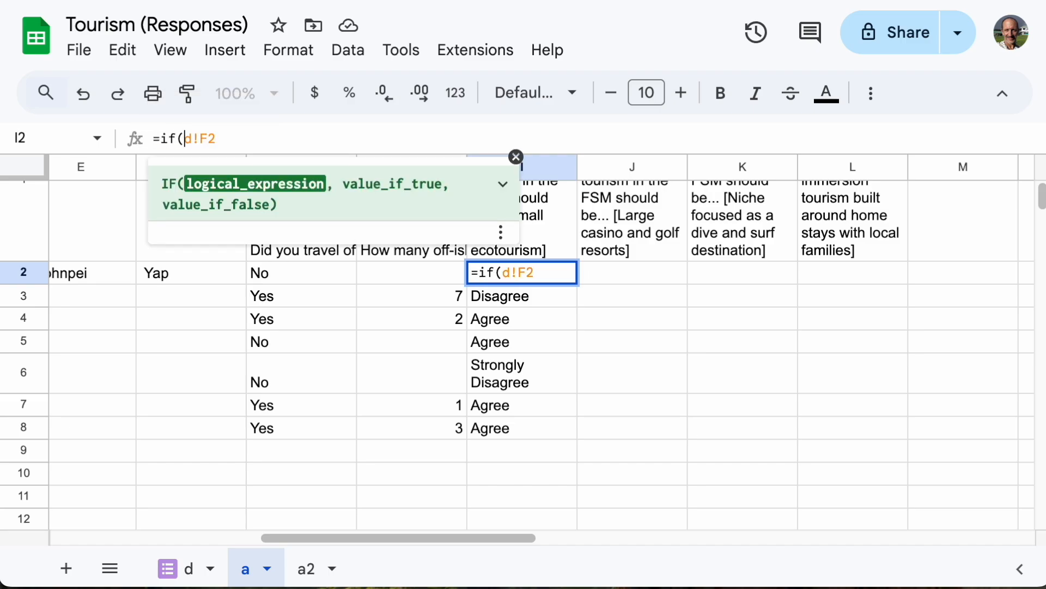
pyautogui.click(276, 137)
pyautogui.write('="Strongly ')
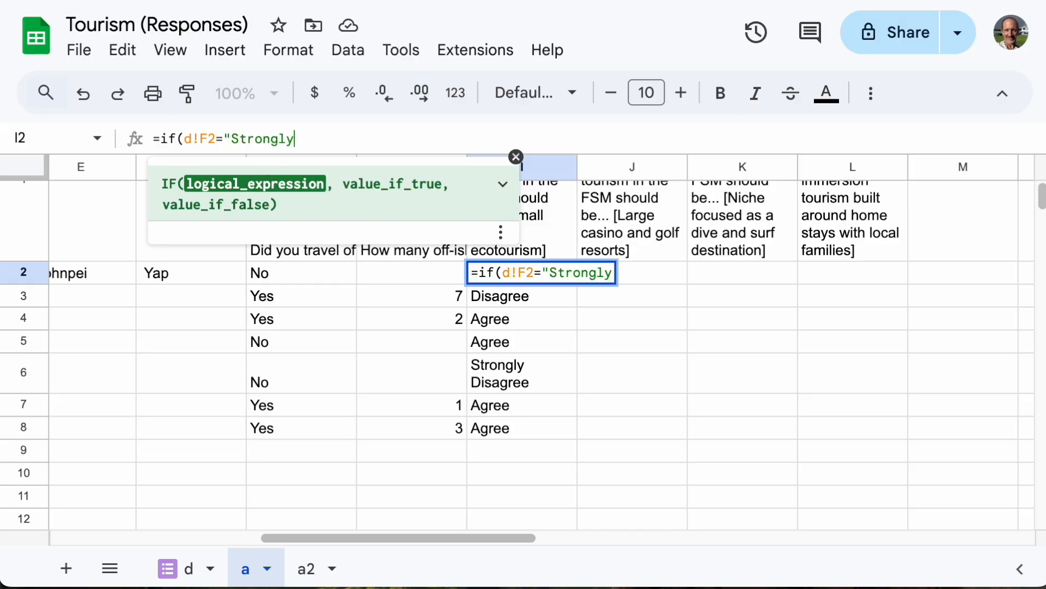
pyautogui.write('Agree')
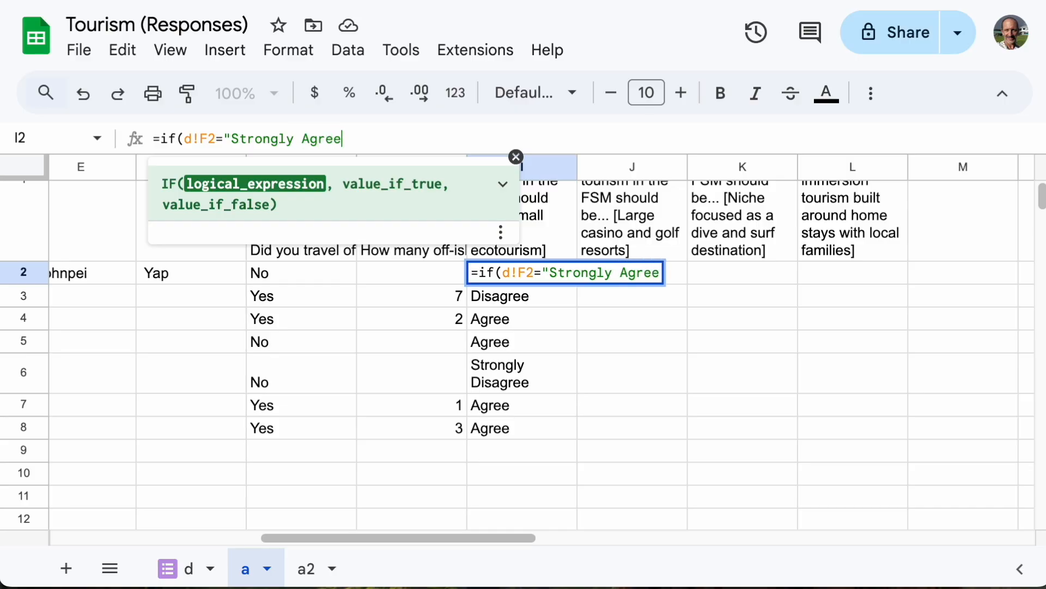
pyautogui.write('",')
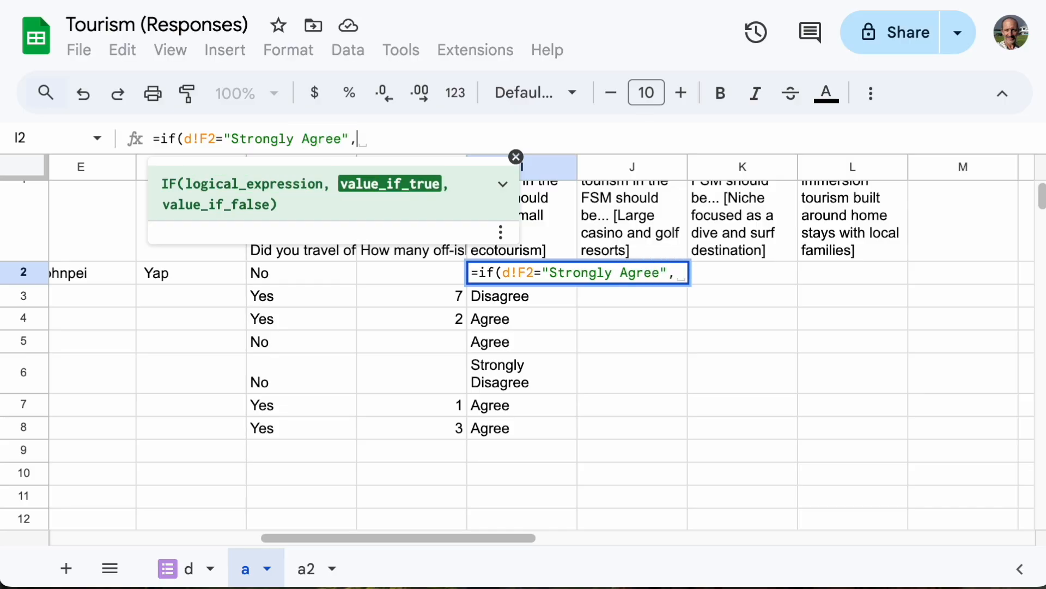
pyautogui.write('4')
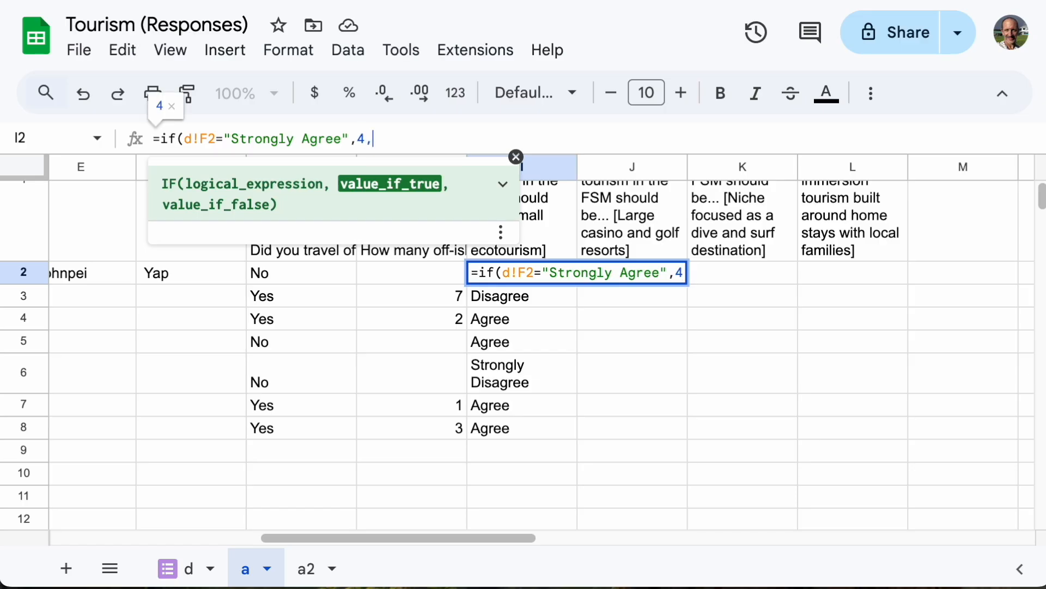
pyautogui.write(',')
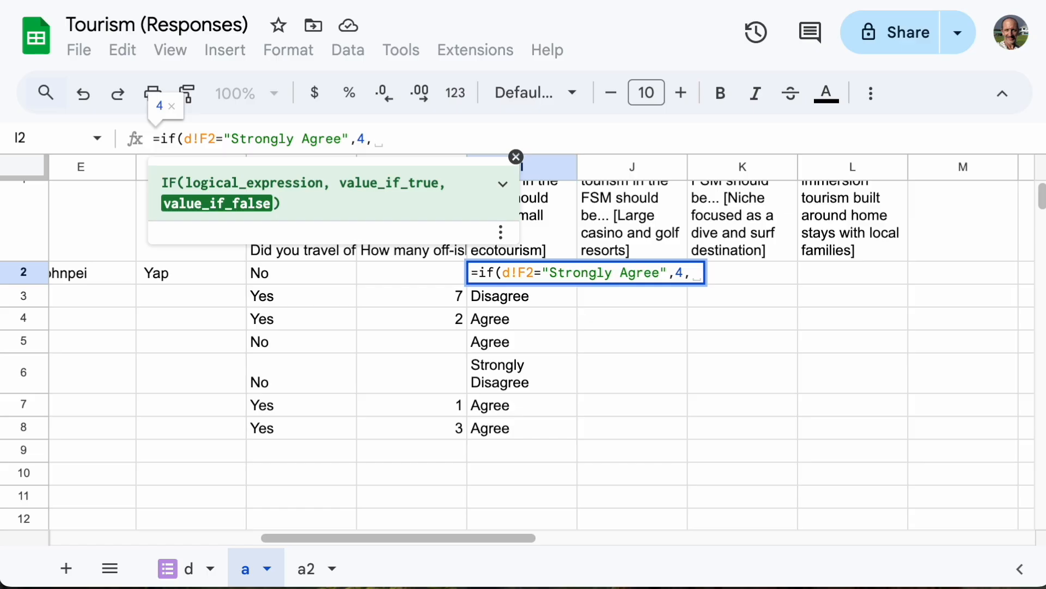
pyautogui.write('""')
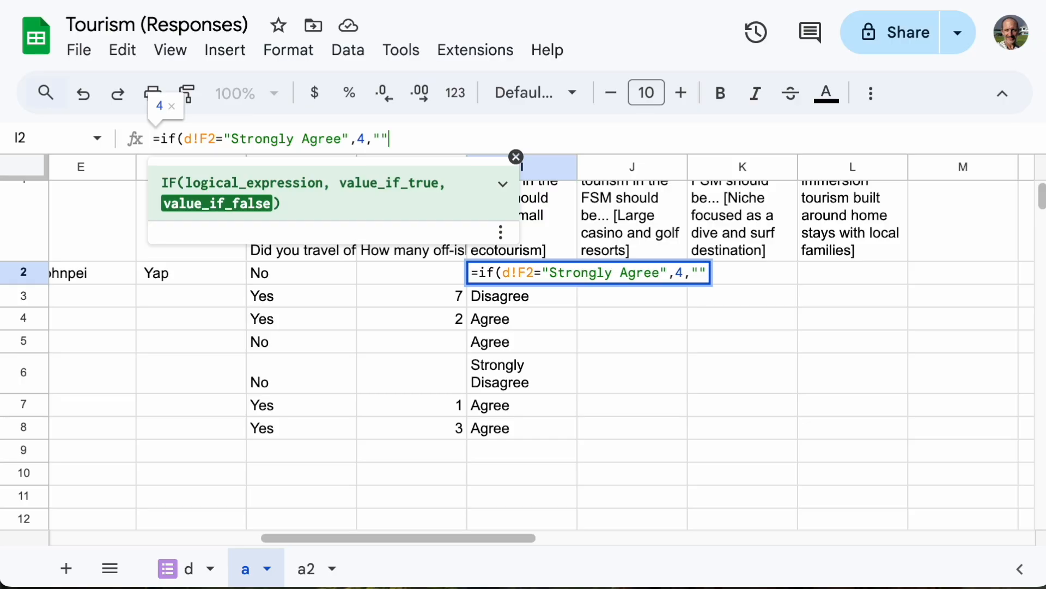
pyautogui.write(')')
pyautogui.press('Return')
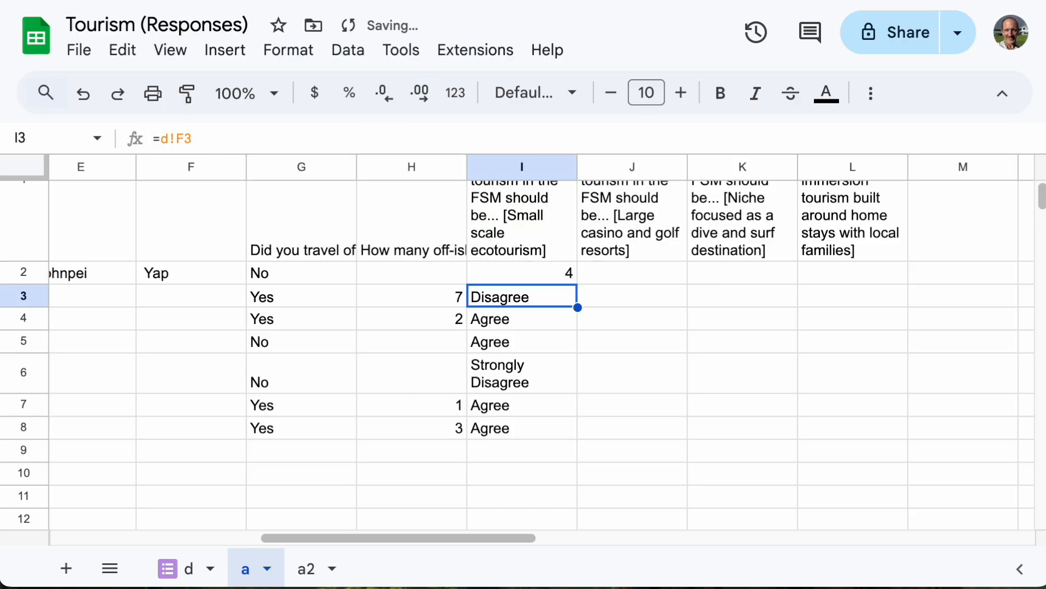
# Step: Change the function in the I2 formula from IF to IFS, ready for a second condition
pyautogui.click(487, 275)
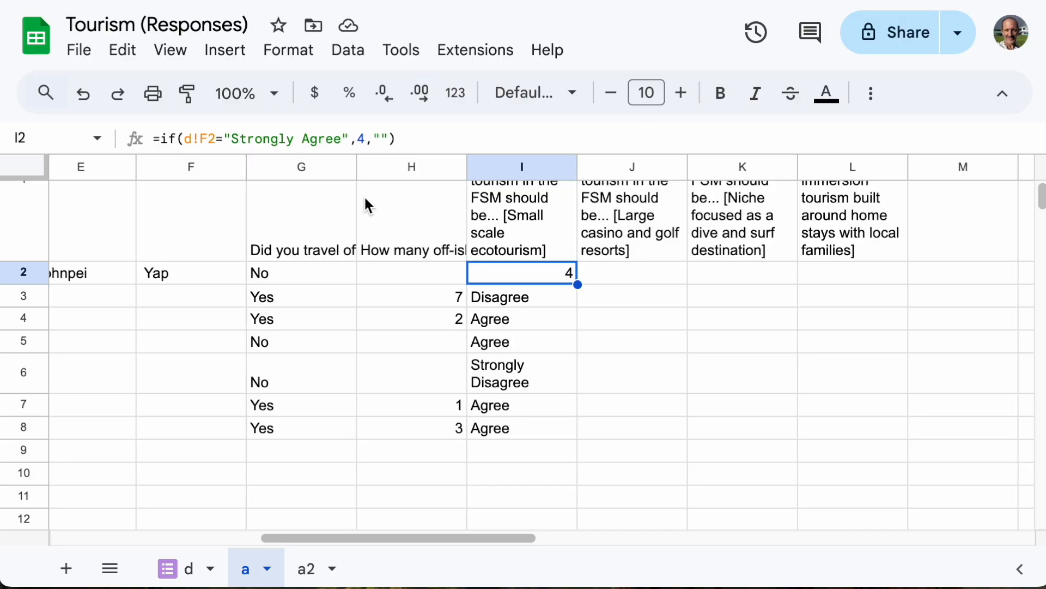
pyautogui.click(180, 139)
pyautogui.write('s')
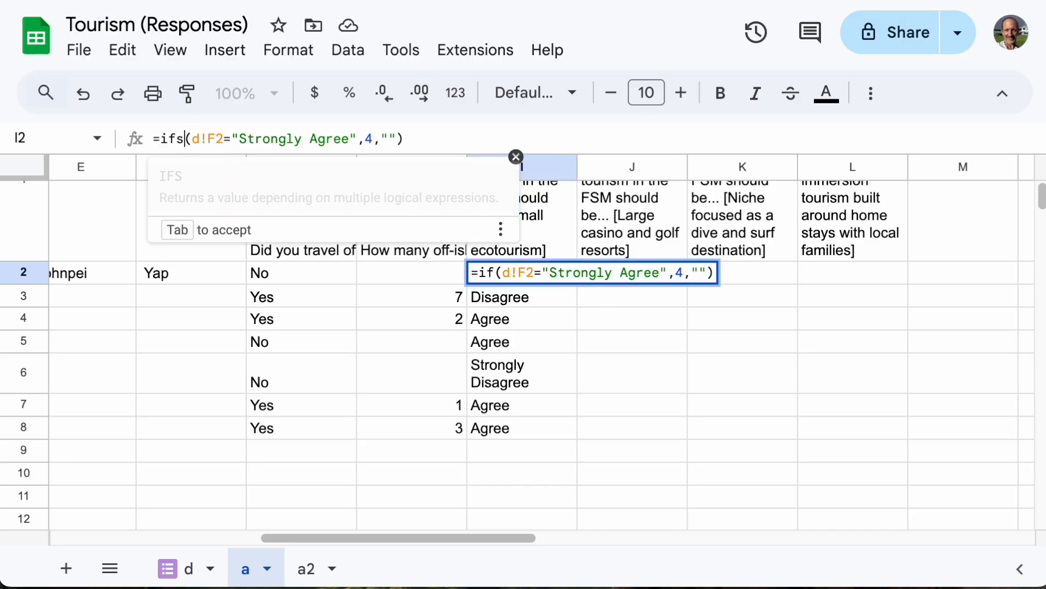
pyautogui.click(392, 137)
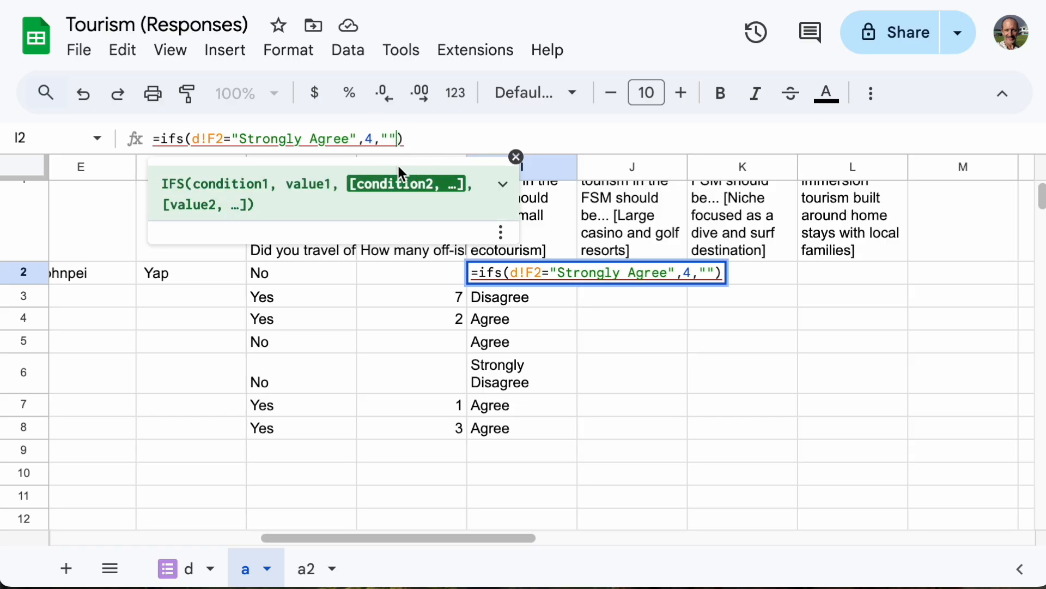
# Step: In cell I2's IFS formula, replace the empty-string argument with a second condition, d!F2="Agree", returning 3
pyautogui.press('BackSpace')
pyautogui.press('BackSpace')
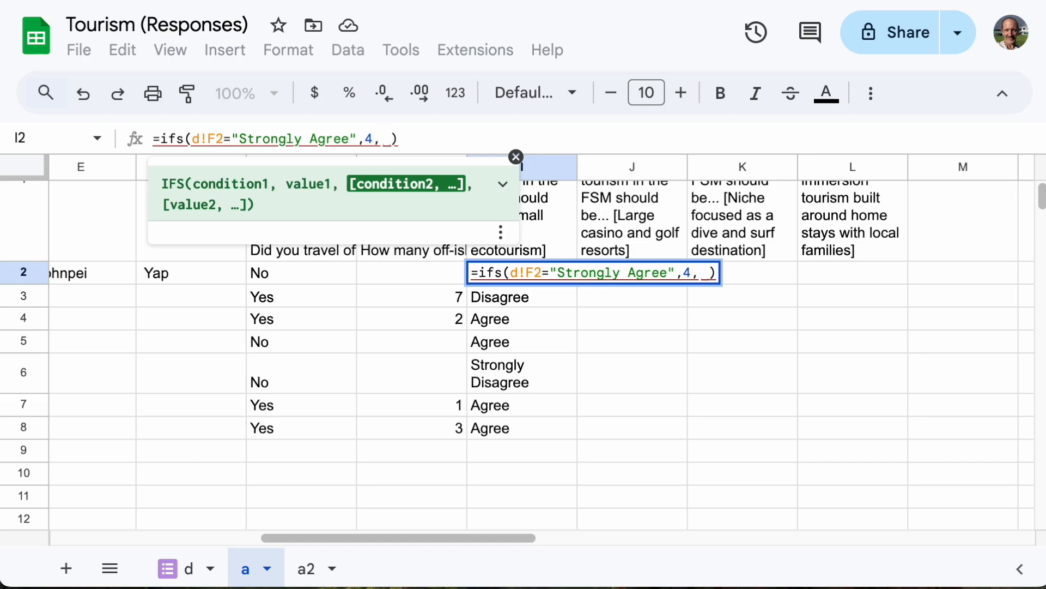
pyautogui.write('d!')
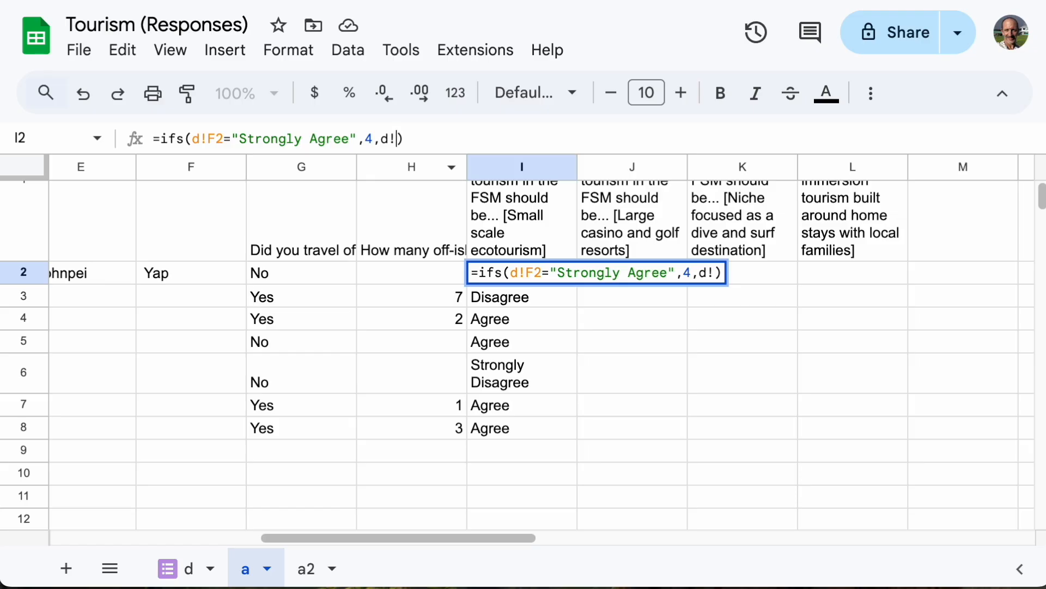
pyautogui.write('F2="Ag')
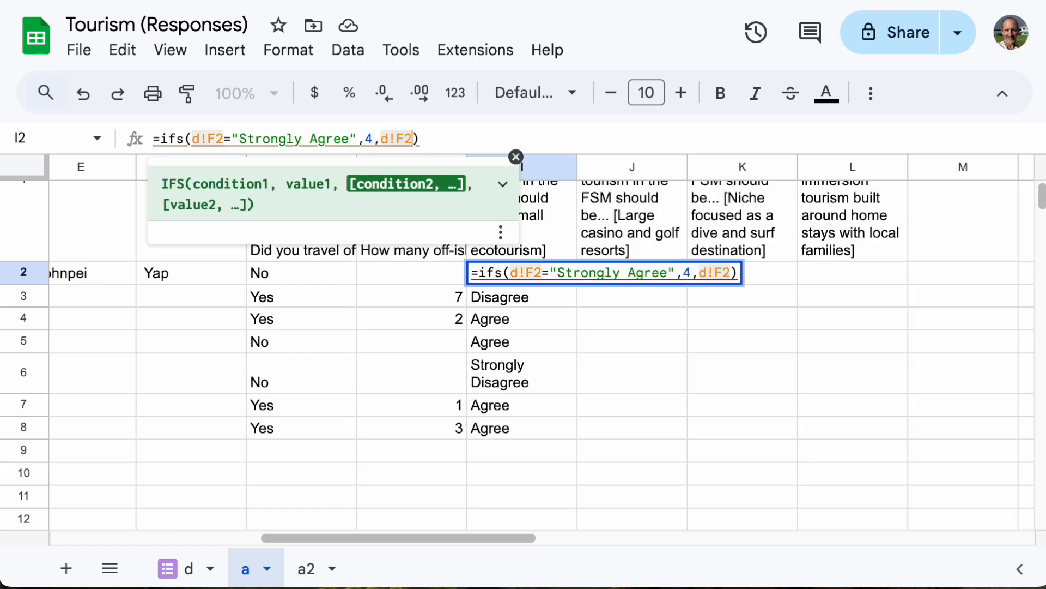
pyautogui.write('re3')
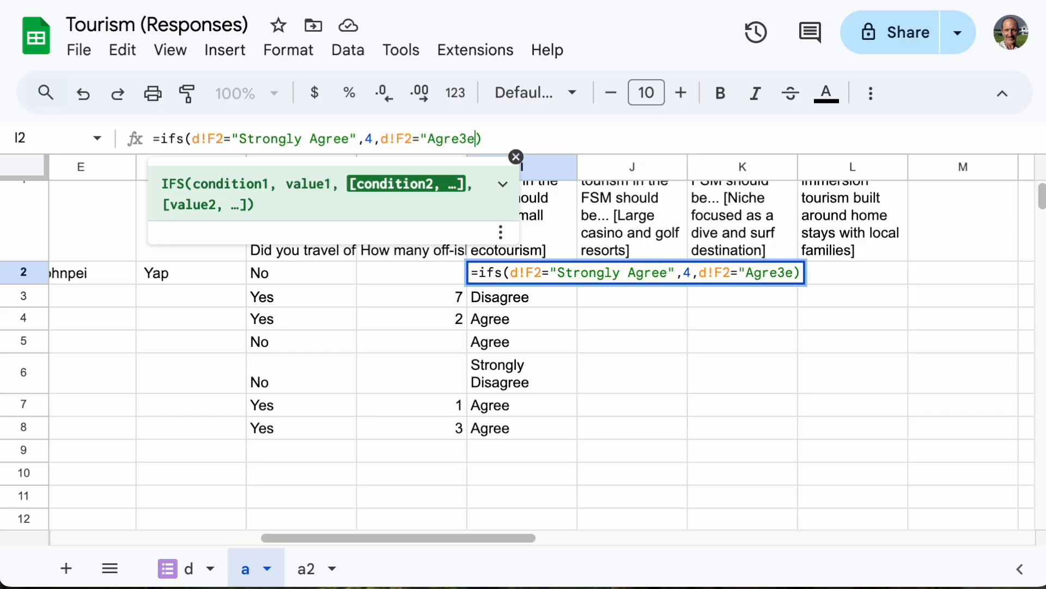
pyautogui.press('BackSpace')
pyautogui.write('e"')
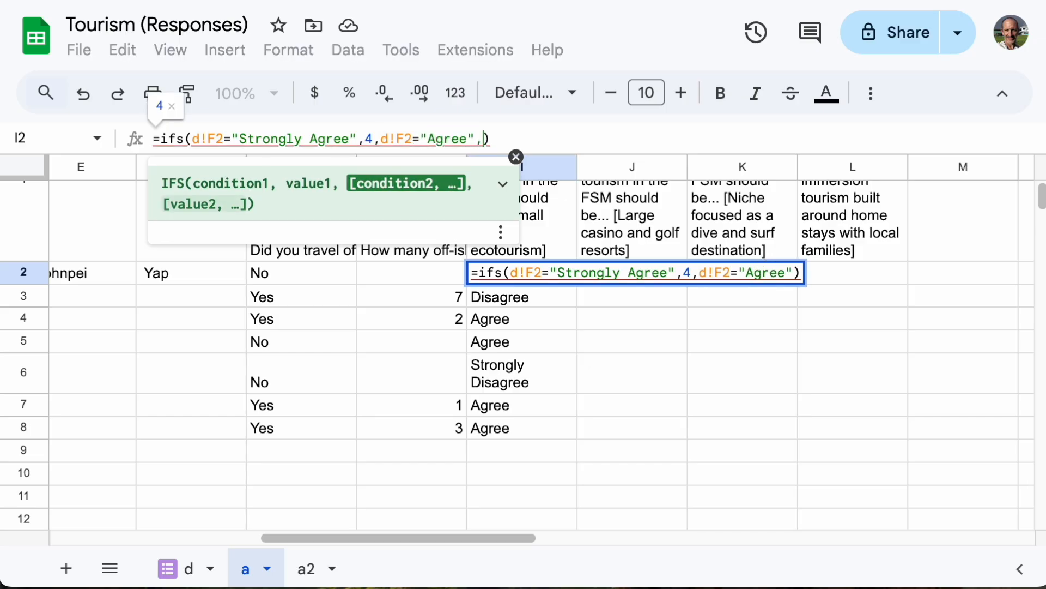
pyautogui.write(',3, ')
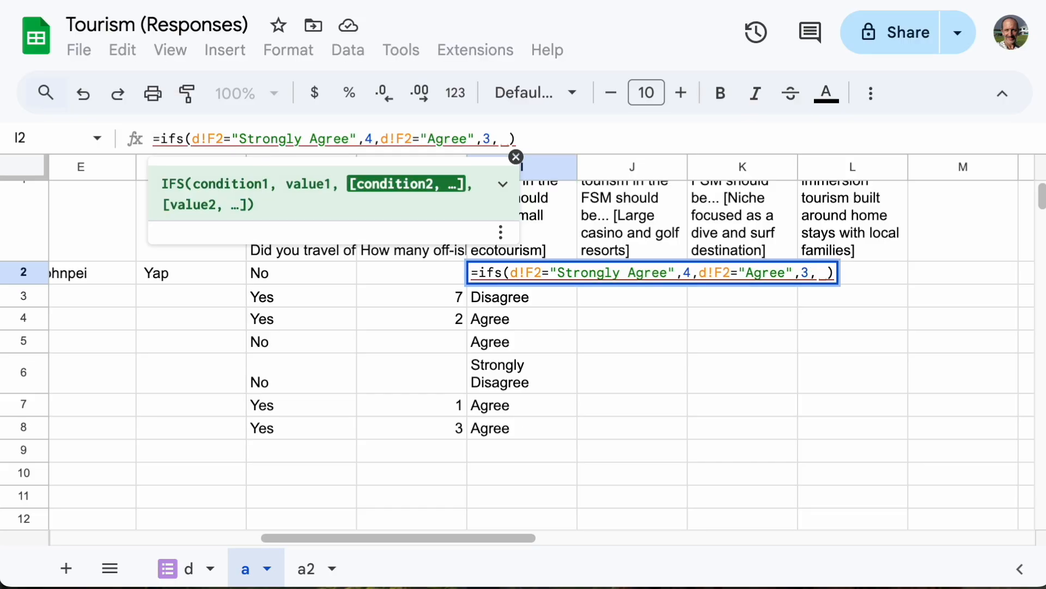
# Step: Add a third condition to I2's IFS formula, d!F2="Disagree", returning 2
pyautogui.write('d!')
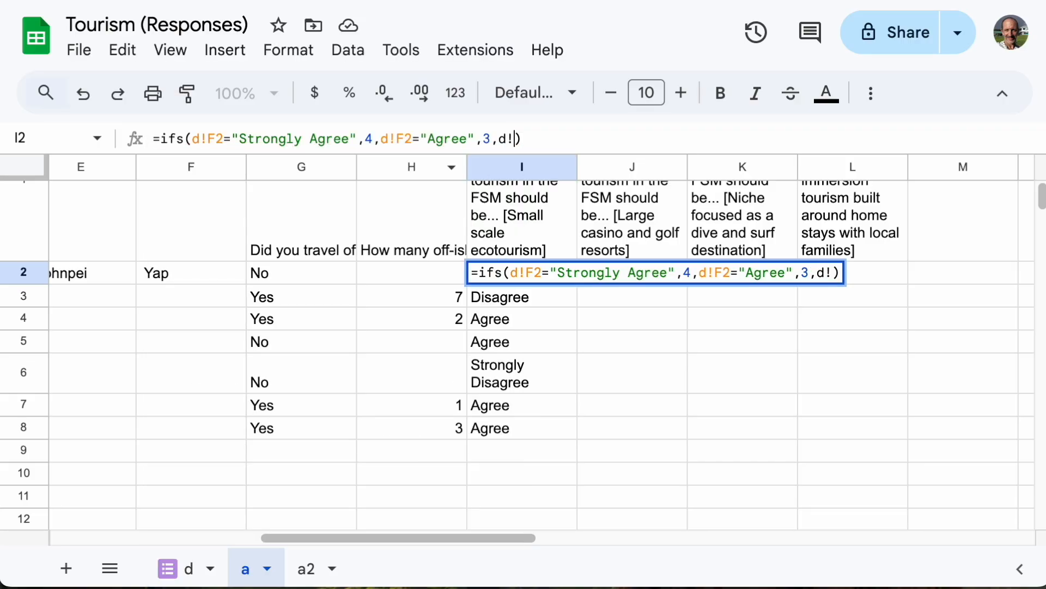
pyautogui.write('f2')
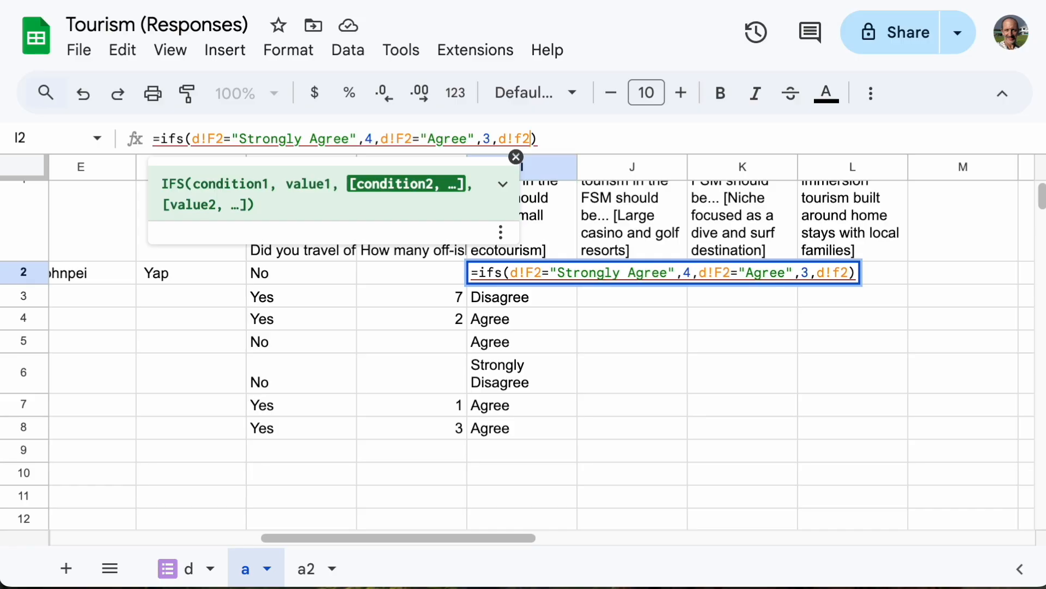
pyautogui.write('=')
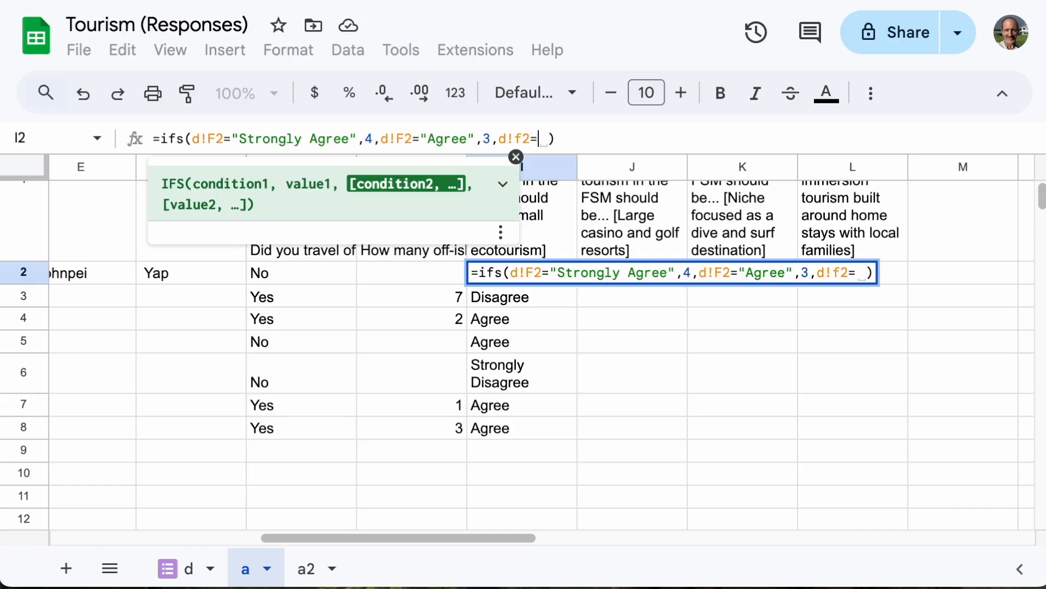
pyautogui.write('"')
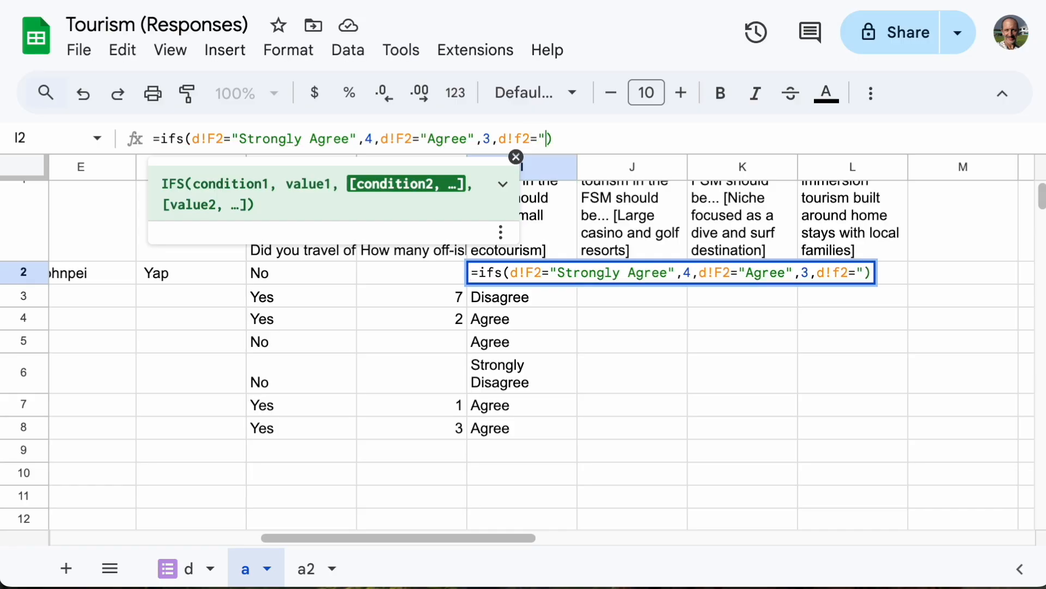
pyautogui.write('Disa')
pyautogui.write('gree",')
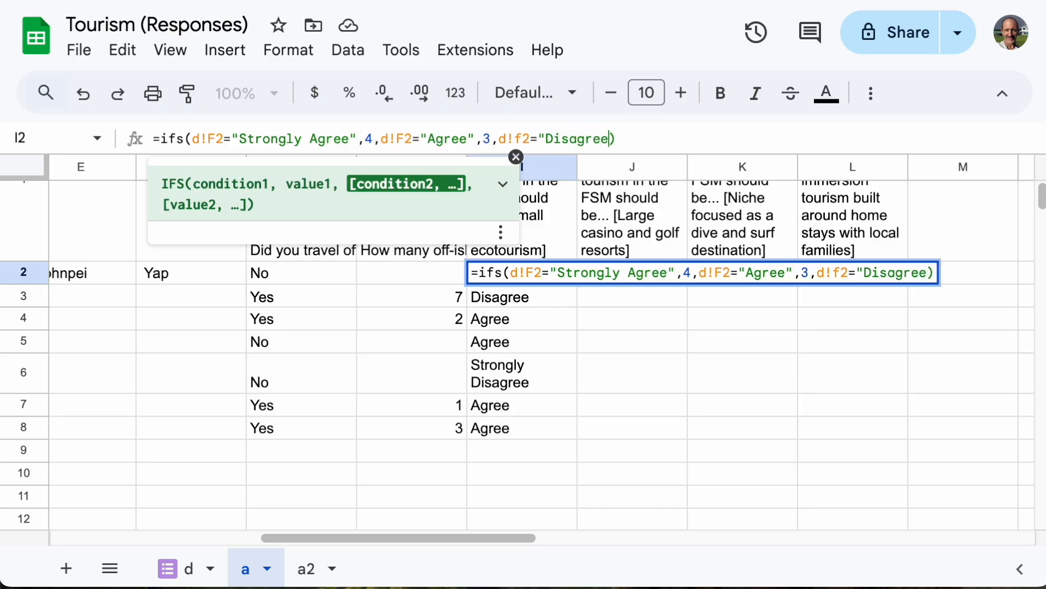
pyautogui.write('2,')
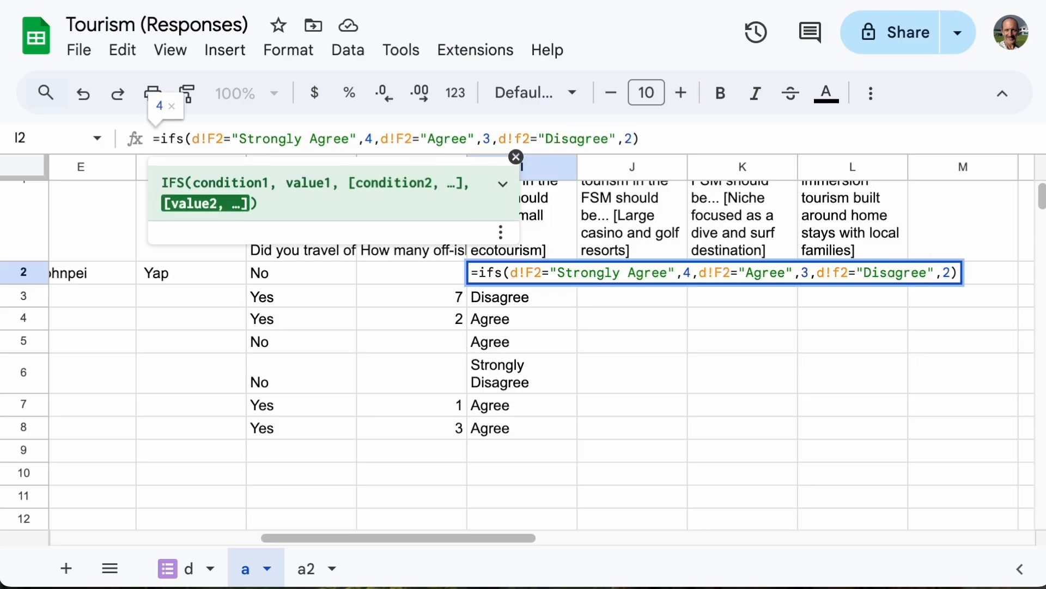
# Step: Add a fourth condition, d!F2="Disagree", returning 1, and enter the completed formula in I2
pyautogui.press('BackSpace')
pyautogui.write('d!')
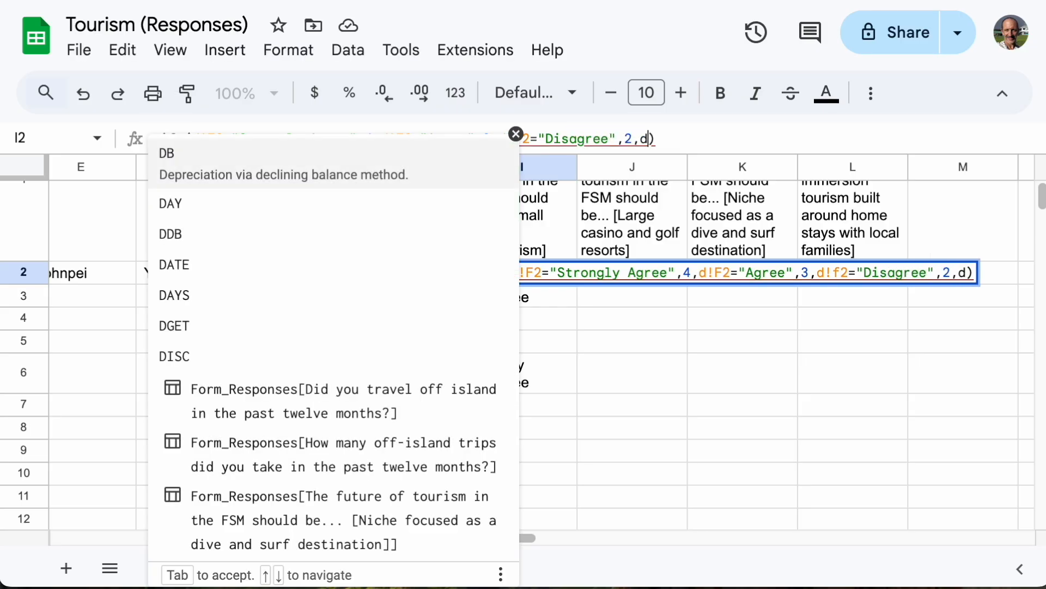
pyautogui.write('f')
pyautogui.press('BackSpace')
pyautogui.write('!F2')
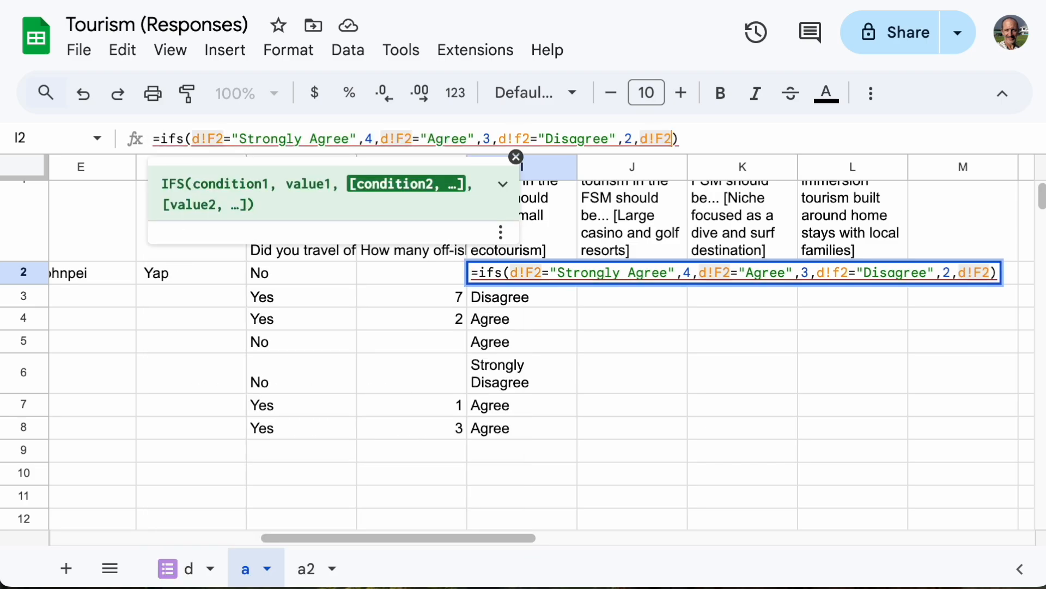
pyautogui.write('=Di')
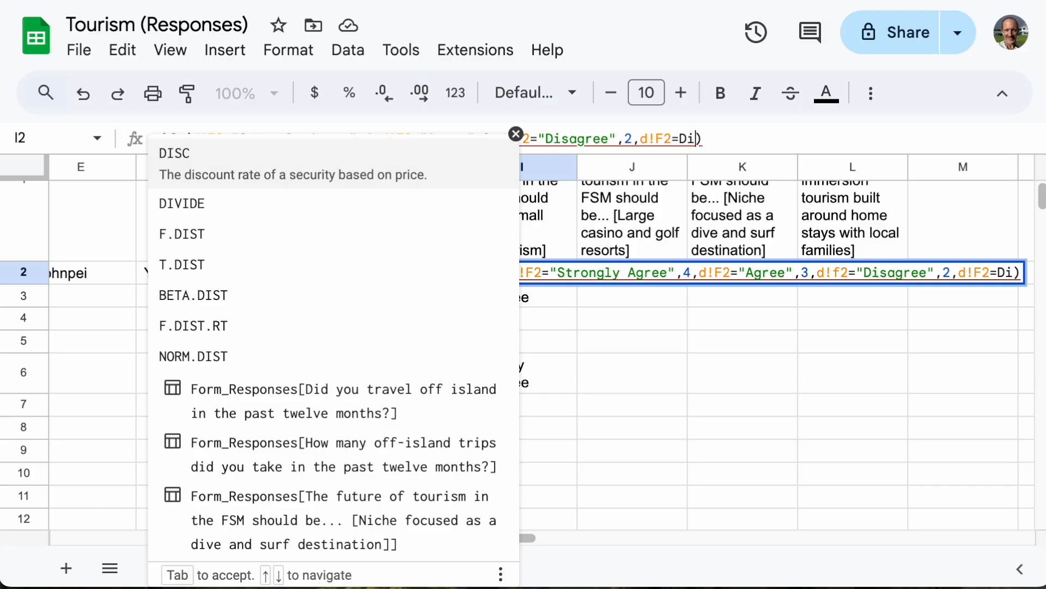
pyautogui.press('BackSpace')
pyautogui.press('BackSpace')
pyautogui.write('"D')
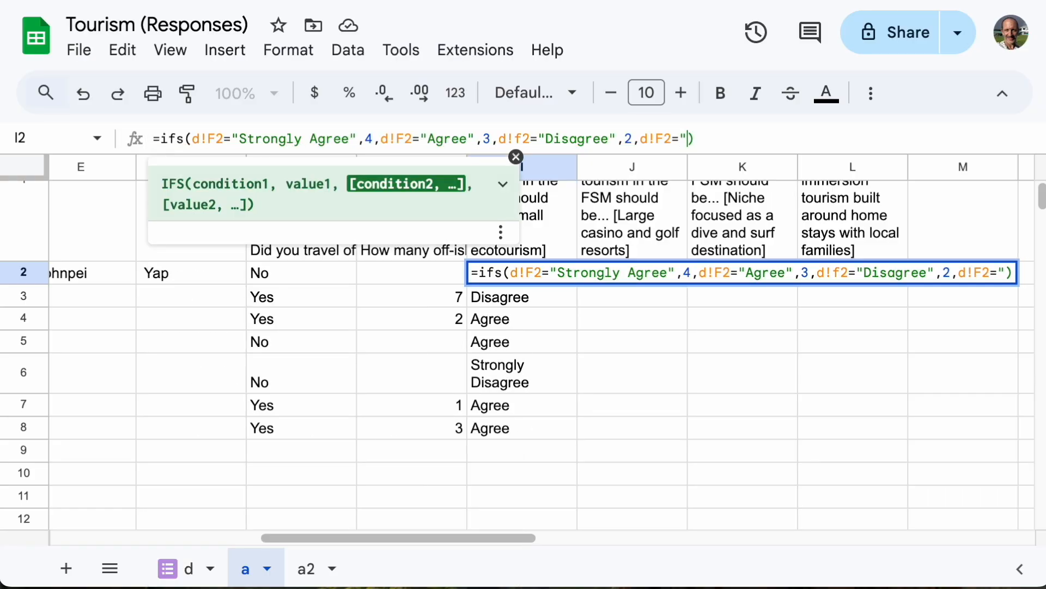
pyautogui.write('isagree')
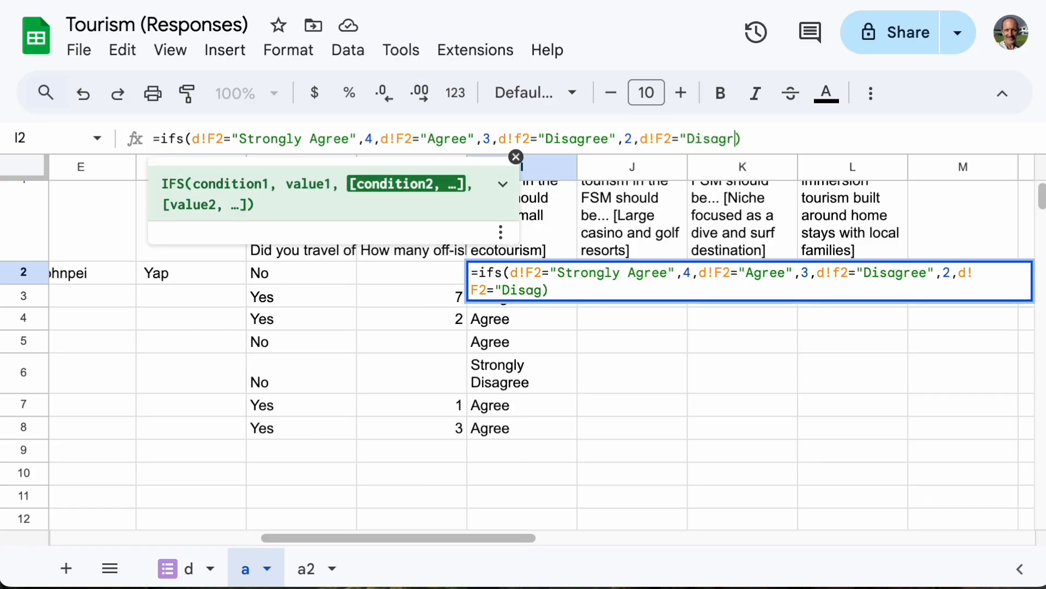
pyautogui.write('"')
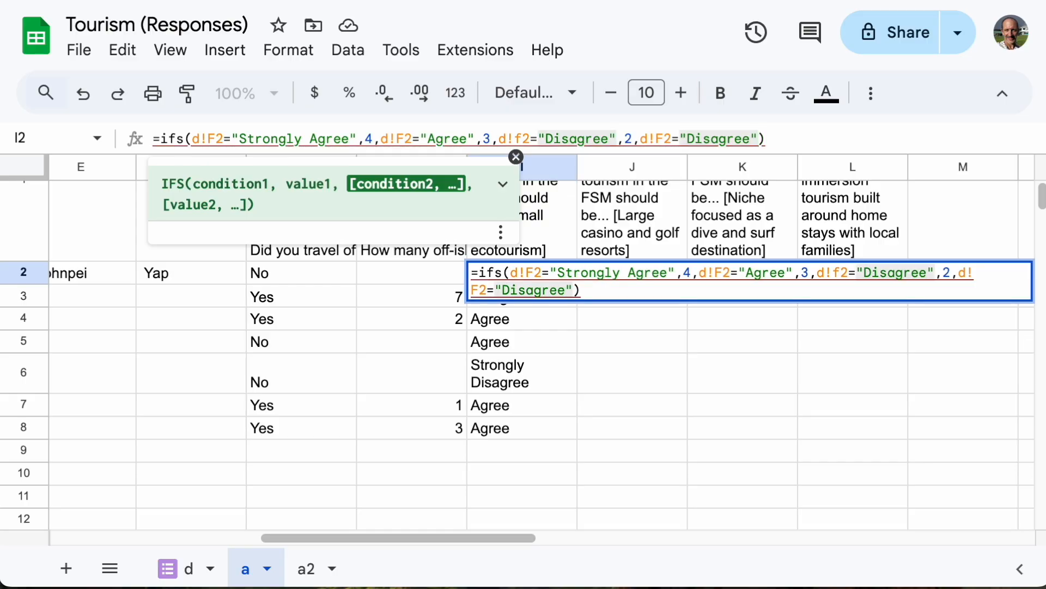
pyautogui.write(',')
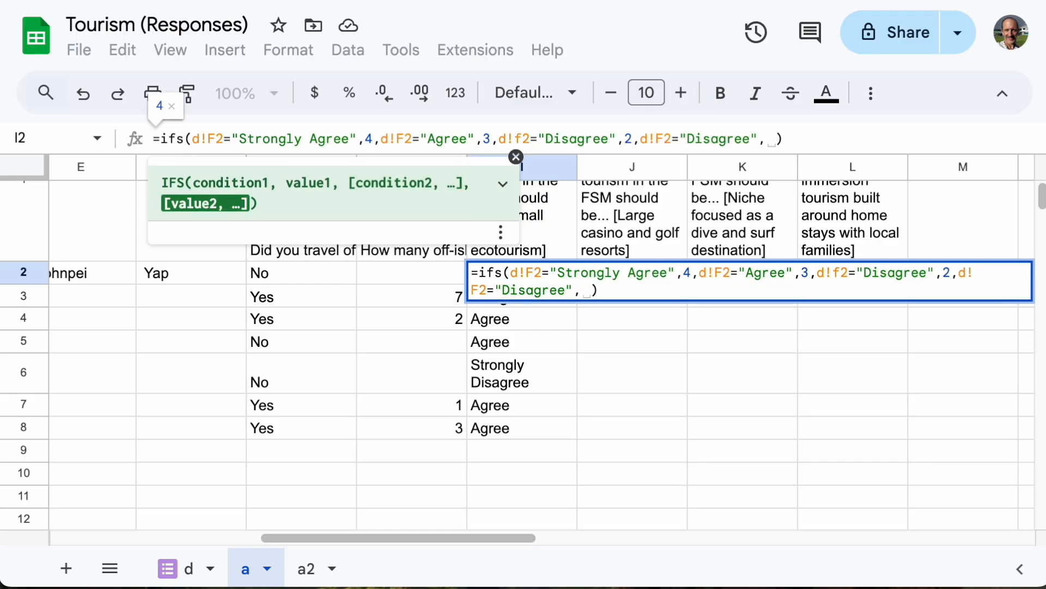
pyautogui.write('1')
pyautogui.press('Return')
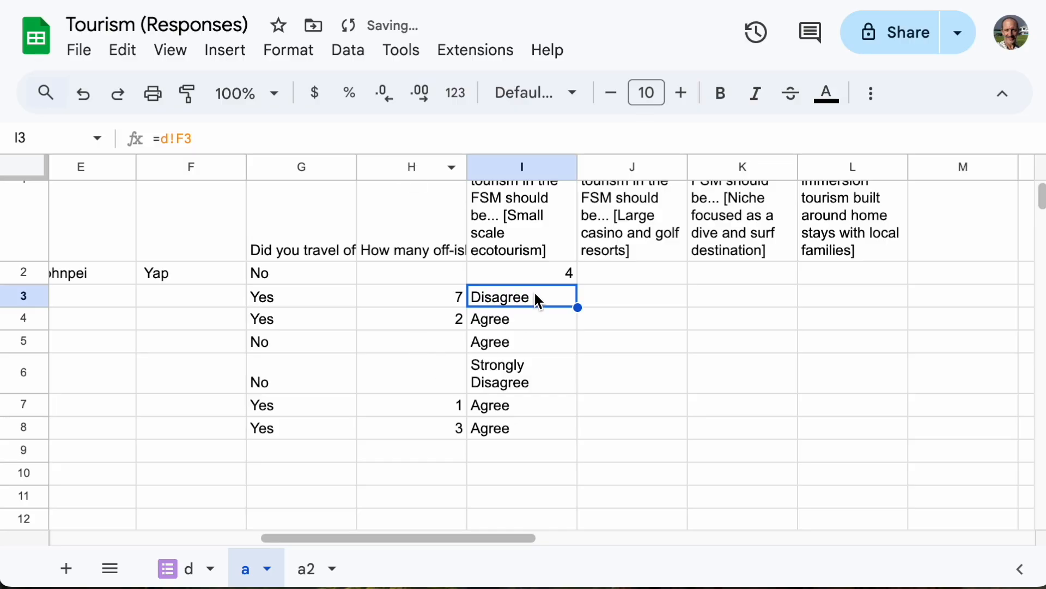
# Step: Fill the IFS formula from I2 down through I8
pyautogui.click(542, 272)
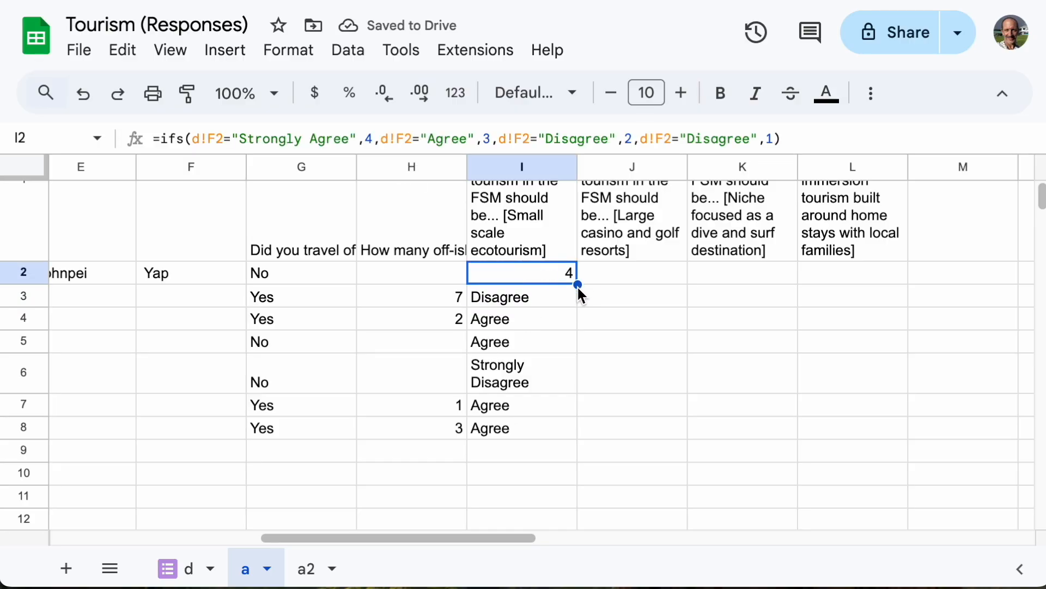
pyautogui.moveTo(578, 436); pyautogui.dragTo(579, 437)
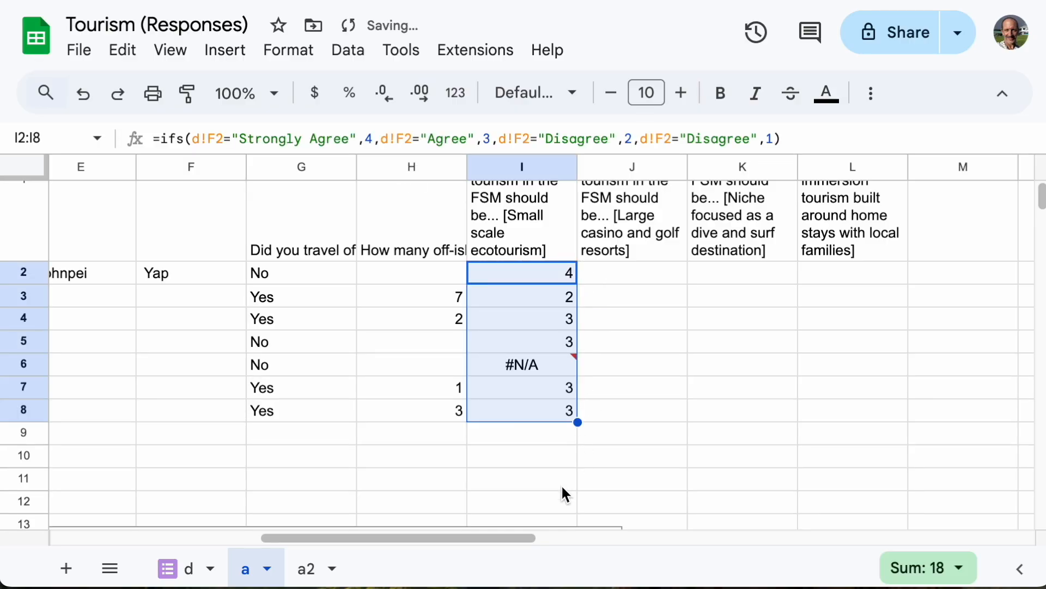
# Step: Replace the formula in I6 with the direct reference =d!F6 to show that row's original answer
pyautogui.click(538, 366)
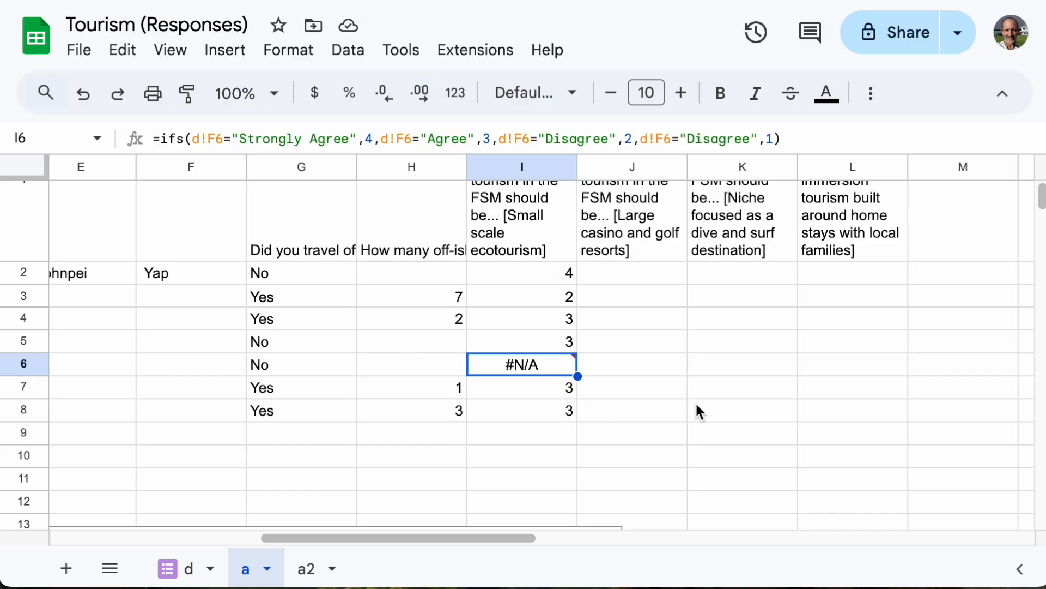
pyautogui.write('=d!f6')
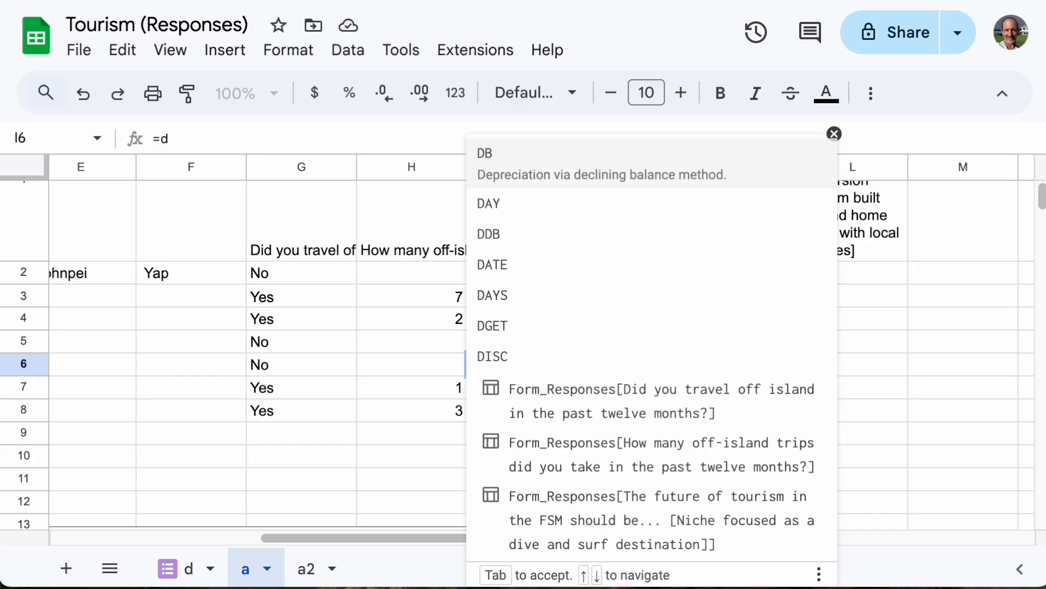
pyautogui.press('Tab')
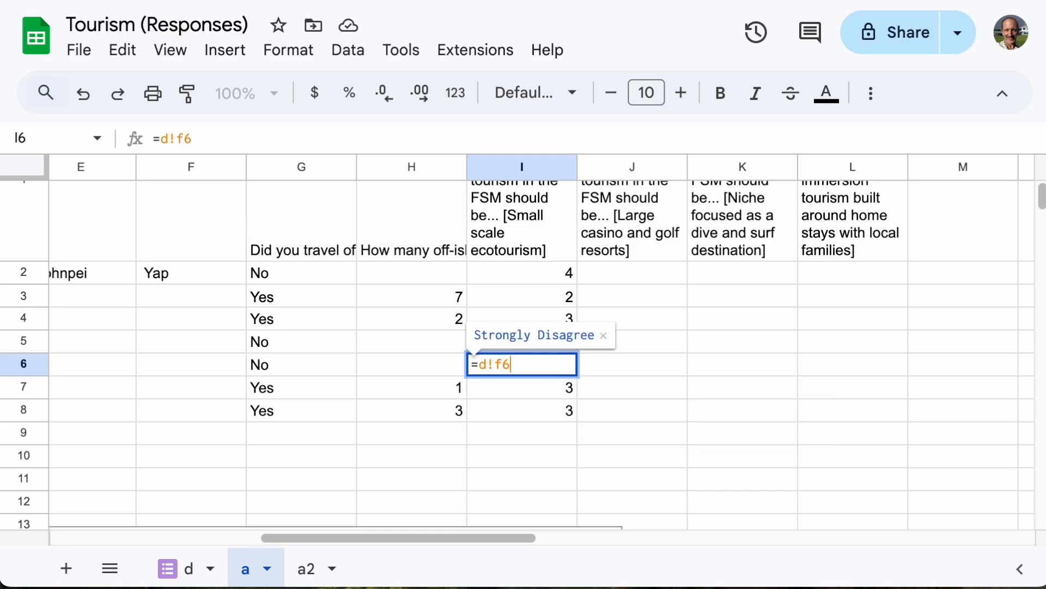
pyautogui.press('Return')
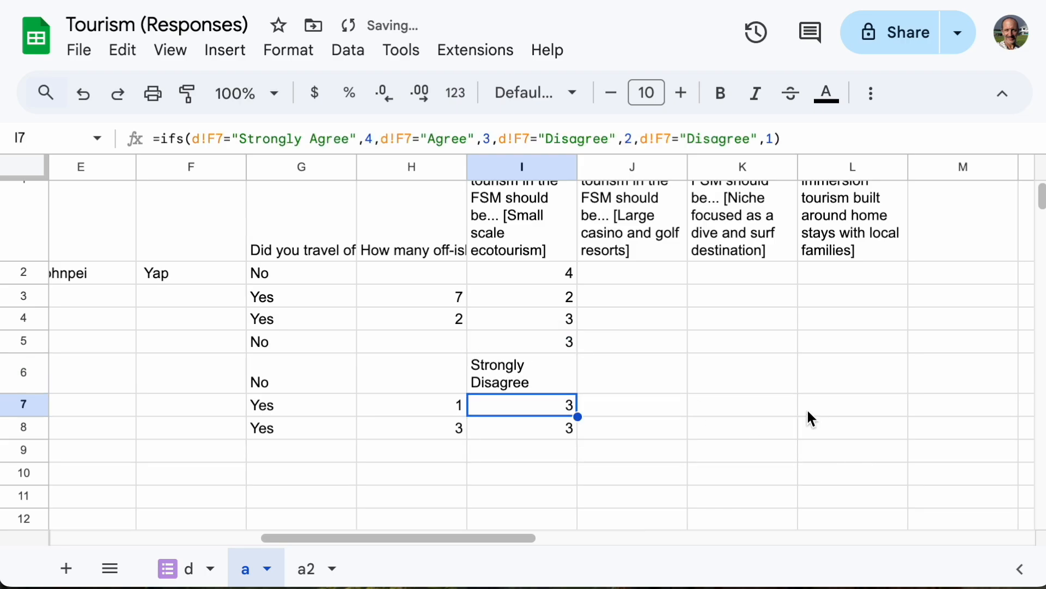
# Step: Change the last condition text in I5's IFS formula to "Strongly disagree"
pyautogui.click(557, 337)
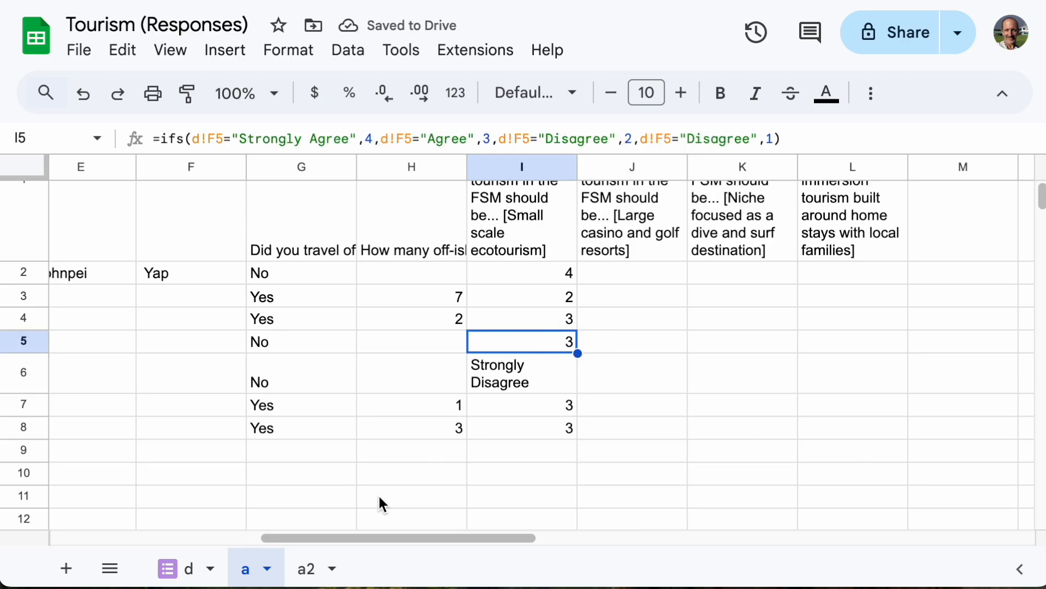
pyautogui.click(689, 139)
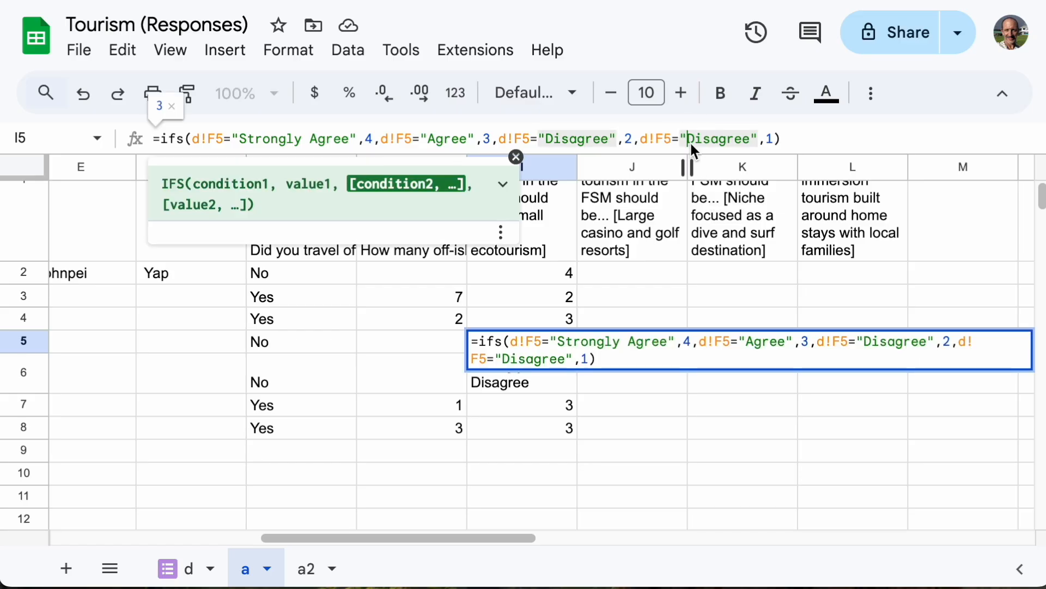
pyautogui.write('S')
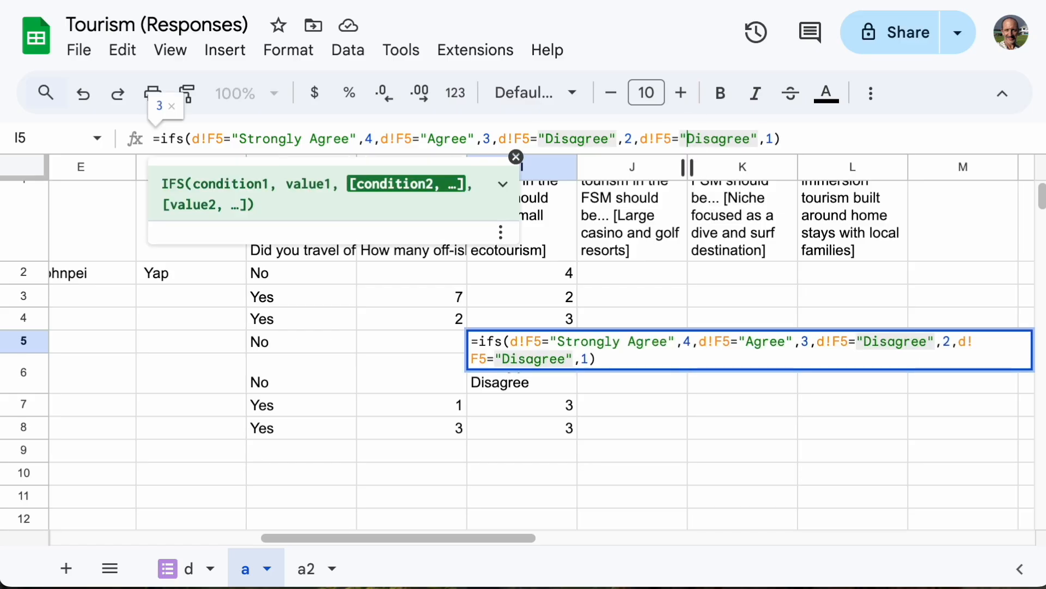
pyautogui.write('trongly')
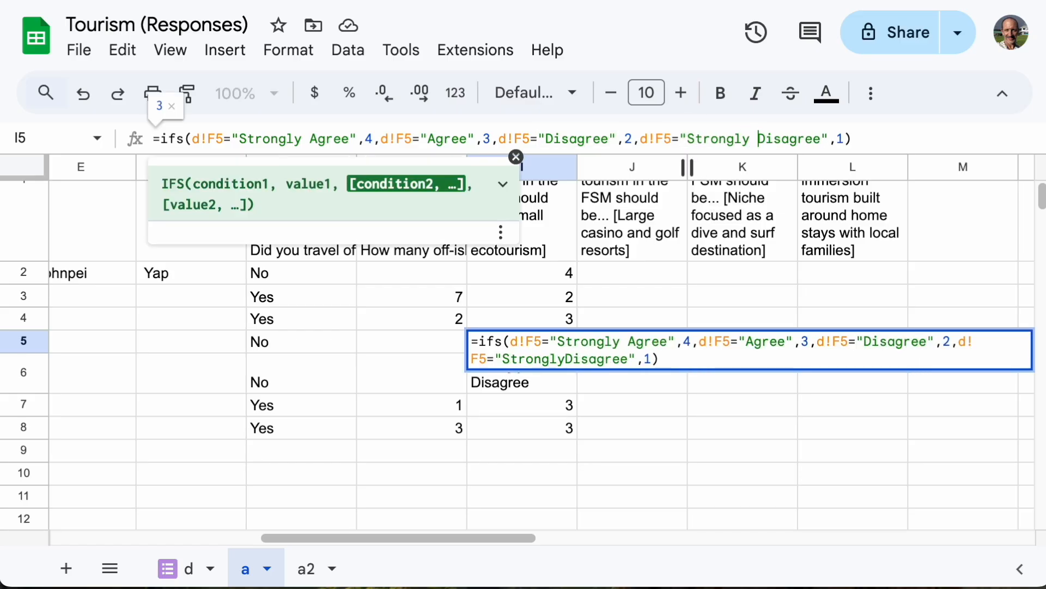
pyautogui.press('Delete')
pyautogui.write('d')
pyautogui.press('Return')
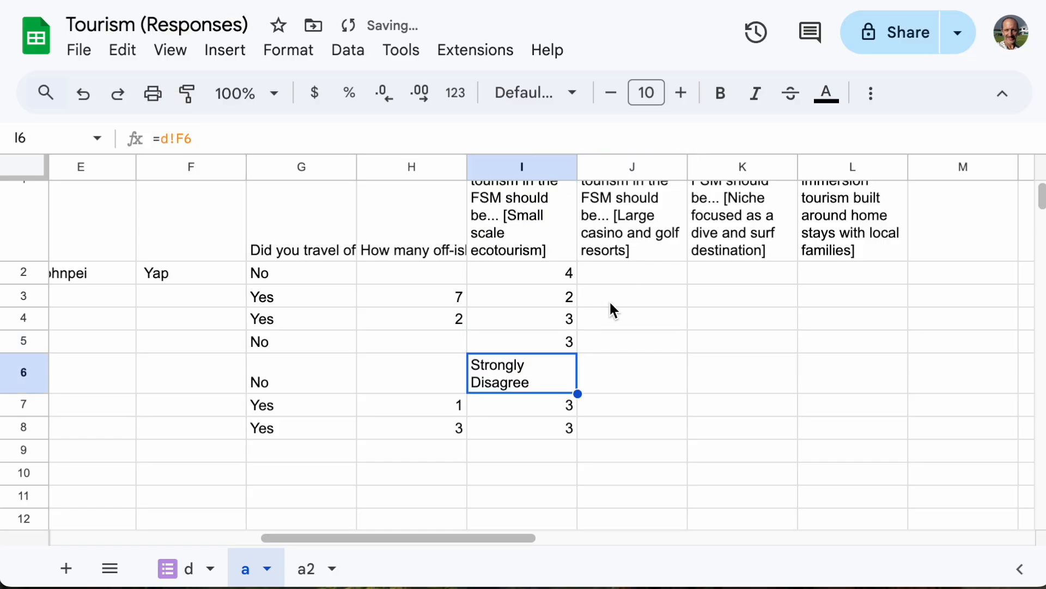
# Step: Fill the corrected formula from I5 down through I8 and up through I2
pyautogui.click(576, 334)
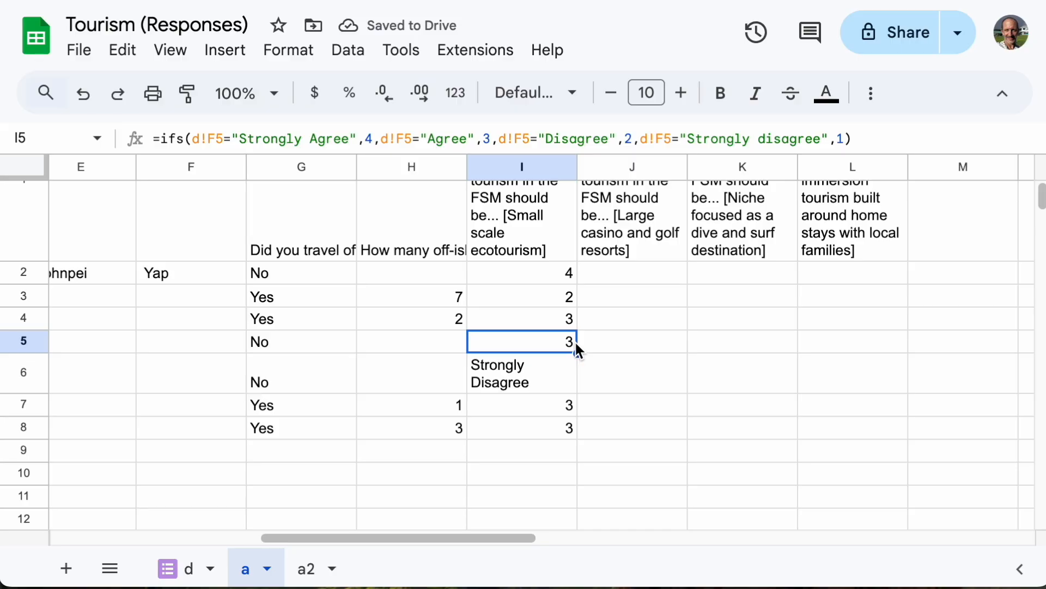
pyautogui.moveTo(577, 352); pyautogui.dragTo(579, 430)
pyautogui.click(573, 341)
pyautogui.moveTo(578, 351); pyautogui.dragTo(589, 277)
pyautogui.click(564, 283)
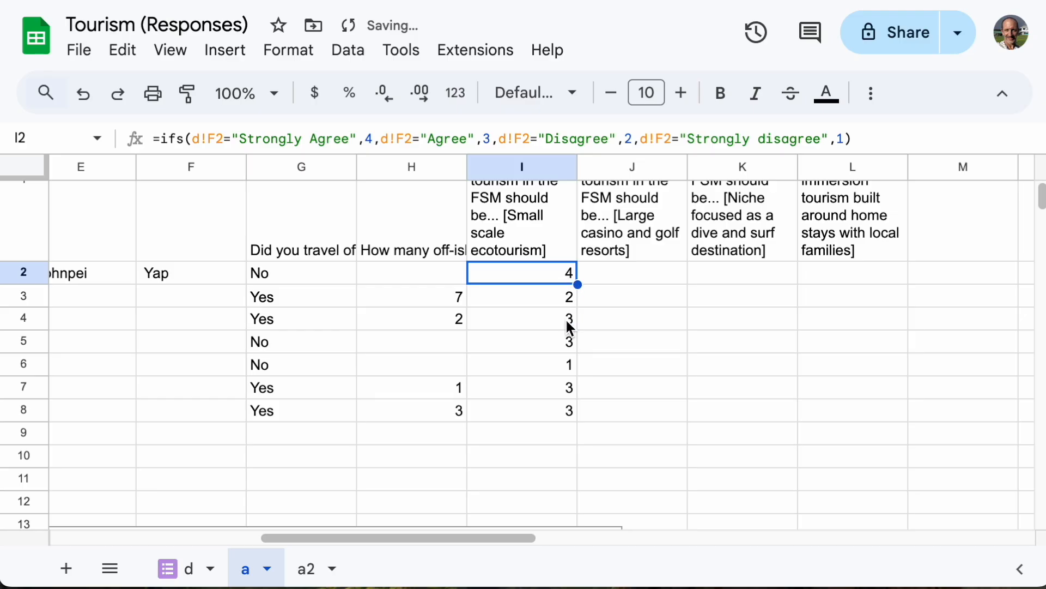
# Step: Select I2:I8 and fill the IFS formulas across through column L, covering I2:L8
pyautogui.click(534, 408)
pyautogui.click(562, 276)
pyautogui.click(555, 319)
pyautogui.click(551, 368)
pyautogui.click(561, 292)
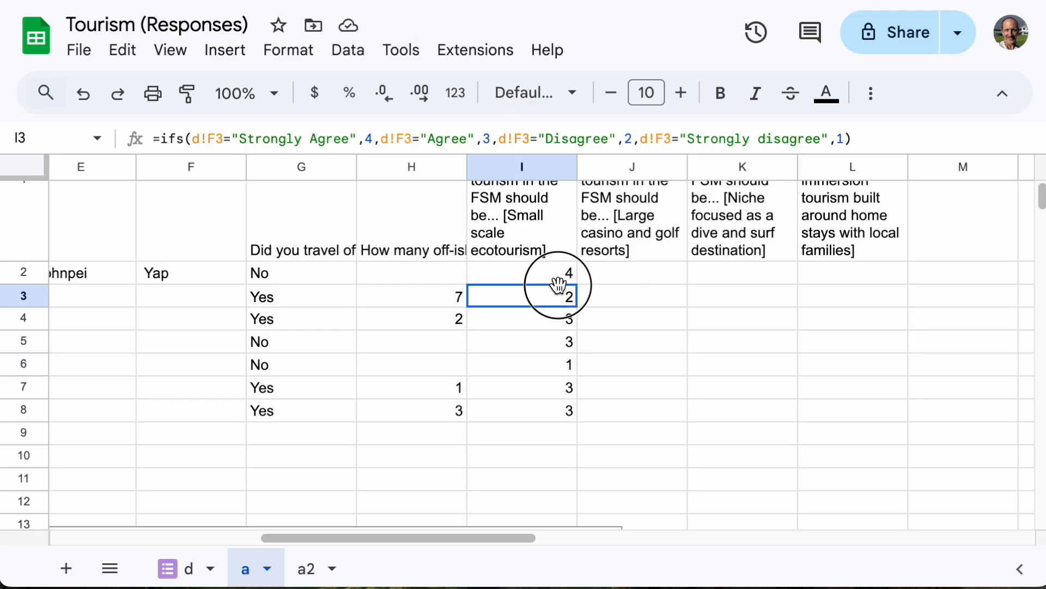
pyautogui.hotkey('shift', 'Up')
pyautogui.click(553, 319)
pyautogui.moveTo(561, 275); pyautogui.dragTo(818, 419)
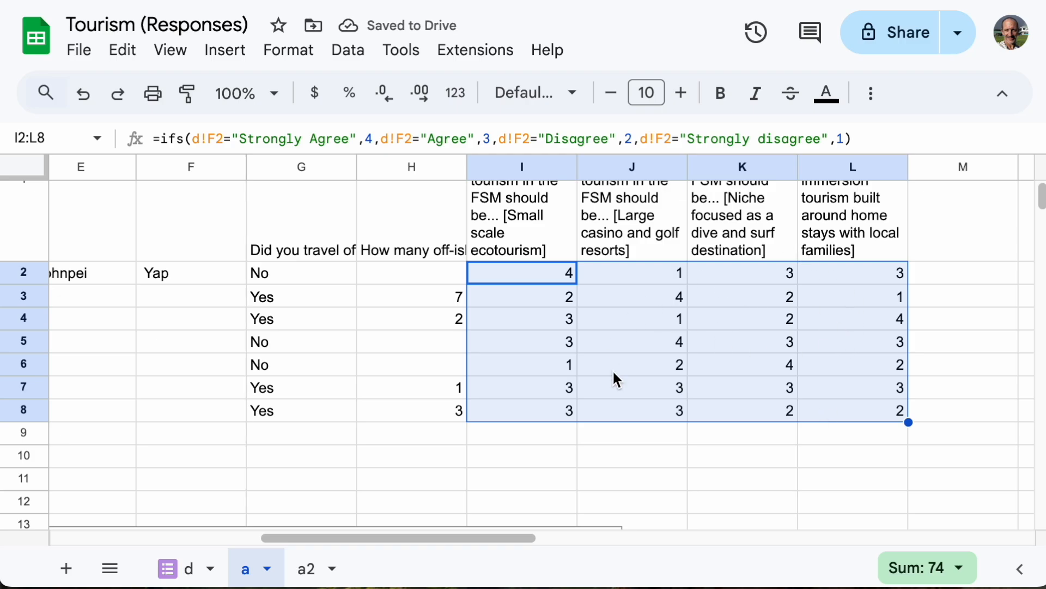
# Step: On sheet a2, fill the header, sample size and average formulas from B1:B3 across through column G
pyautogui.scroll(1, 635, 395)
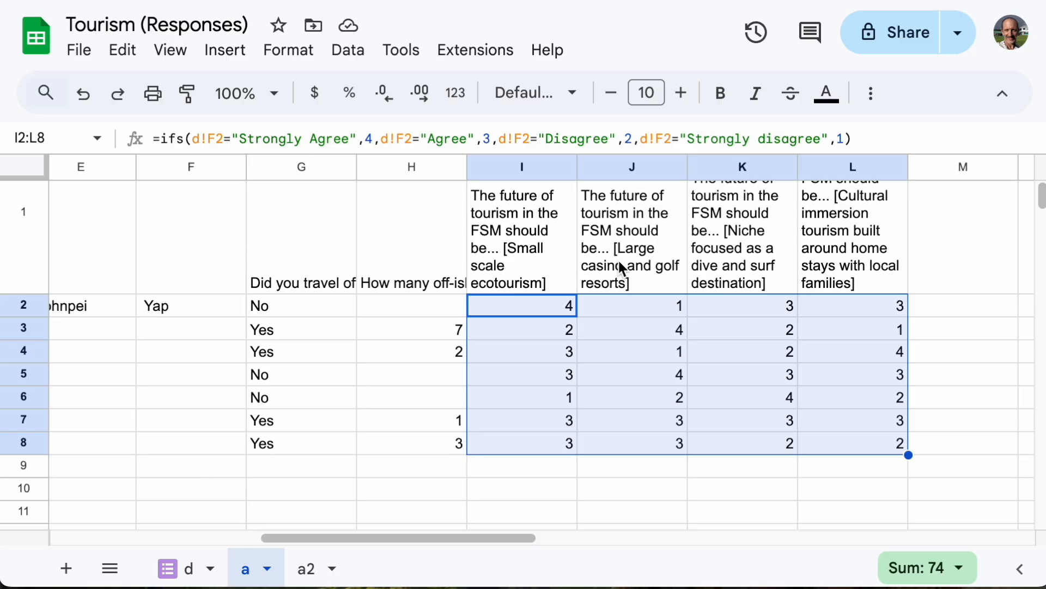
pyautogui.click(308, 569)
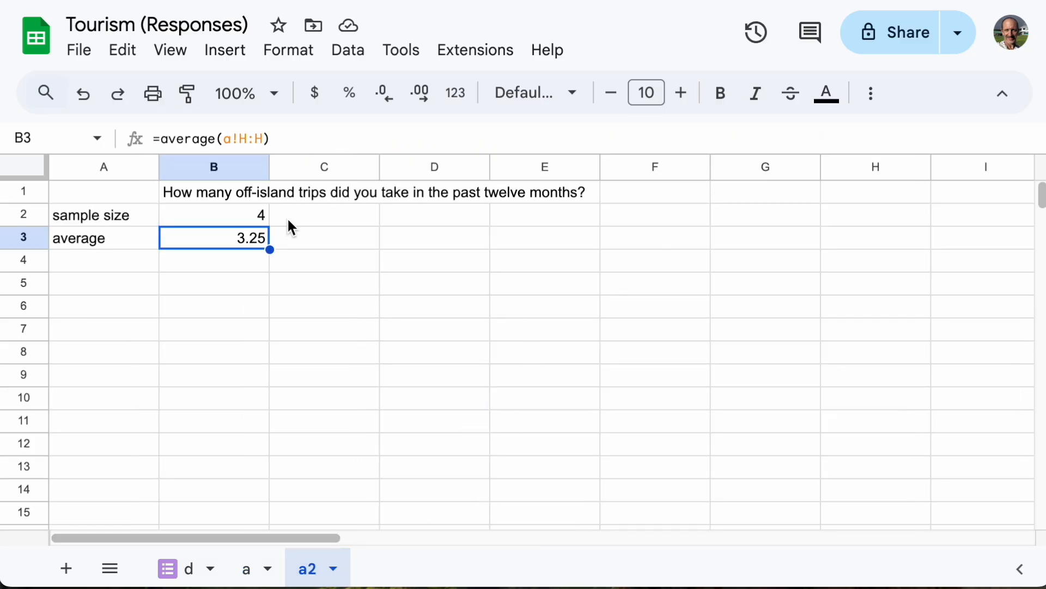
pyautogui.moveTo(259, 199); pyautogui.dragTo(737, 254)
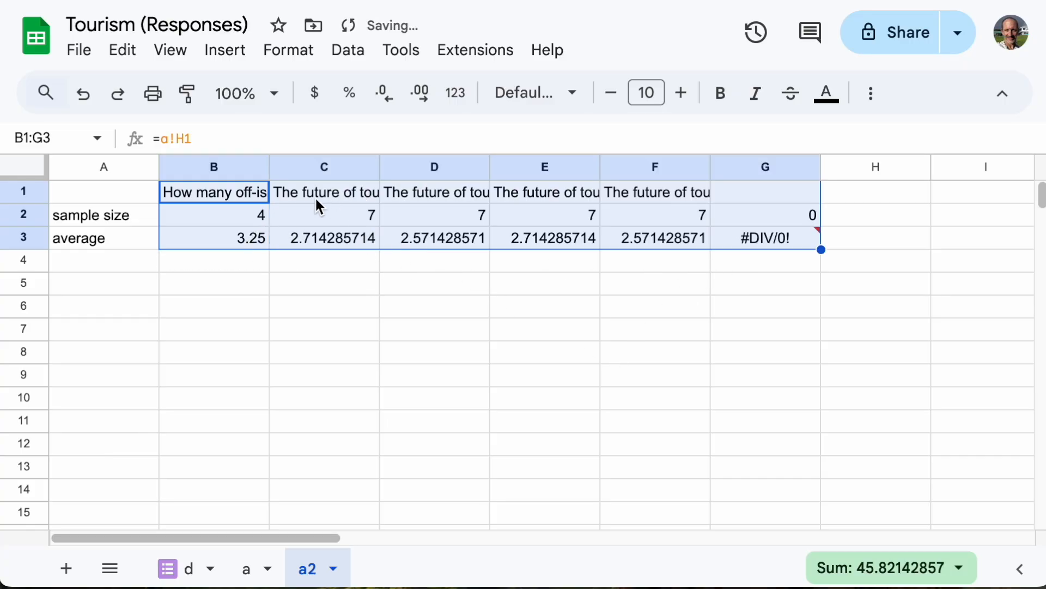
# Step: Wrap the text of the question headers in B1:F1
pyautogui.moveTo(280, 189); pyautogui.dragTo(626, 197)
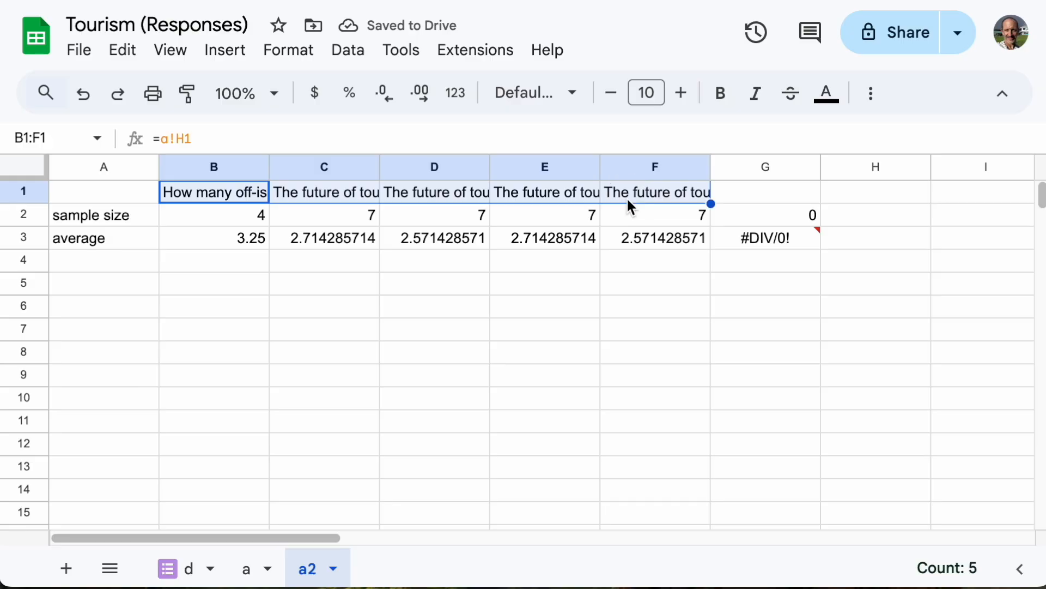
pyautogui.click(876, 93)
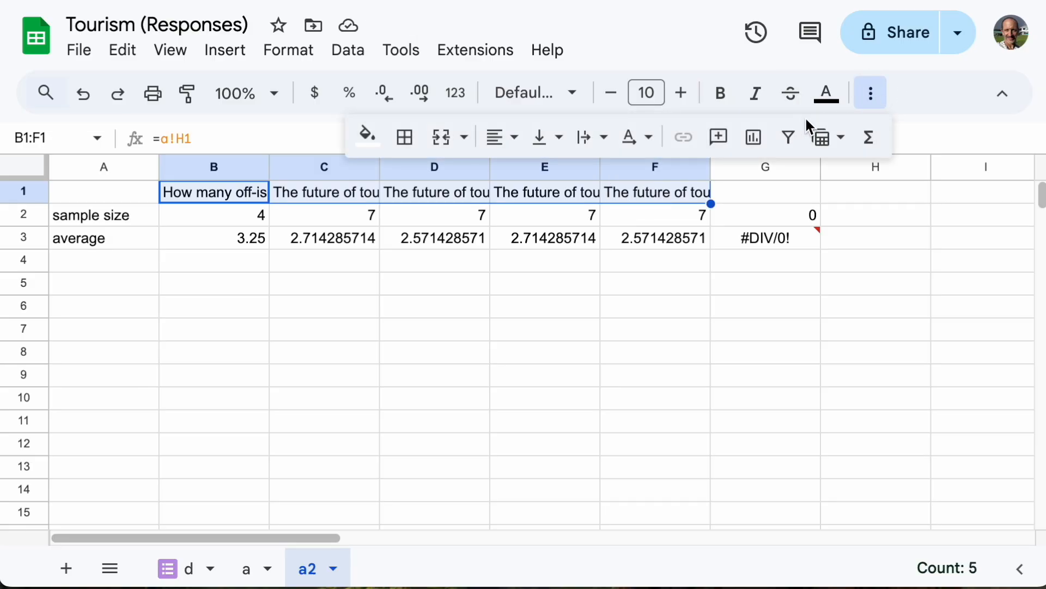
pyautogui.click(595, 137)
pyautogui.click(626, 180)
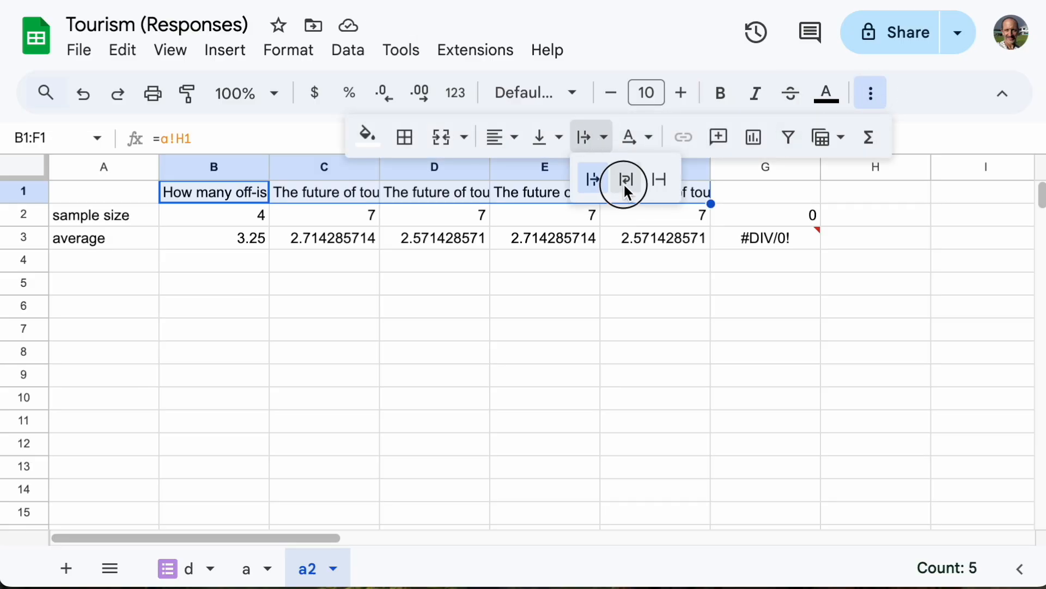
pyautogui.click(783, 257)
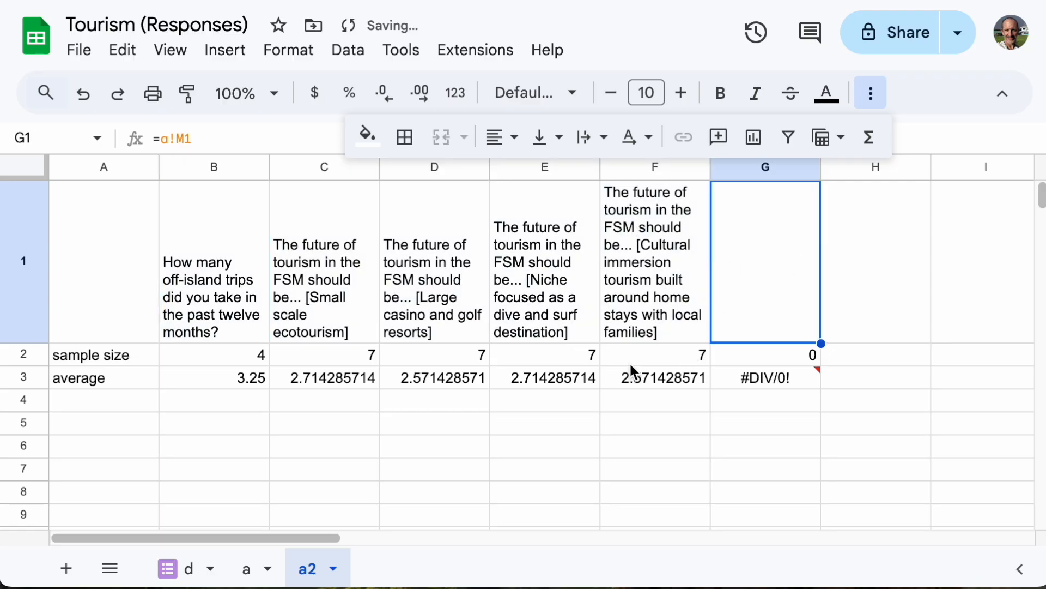
# Step: Clear the surplus sample size and average formulas from G2:G3
pyautogui.click(318, 379)
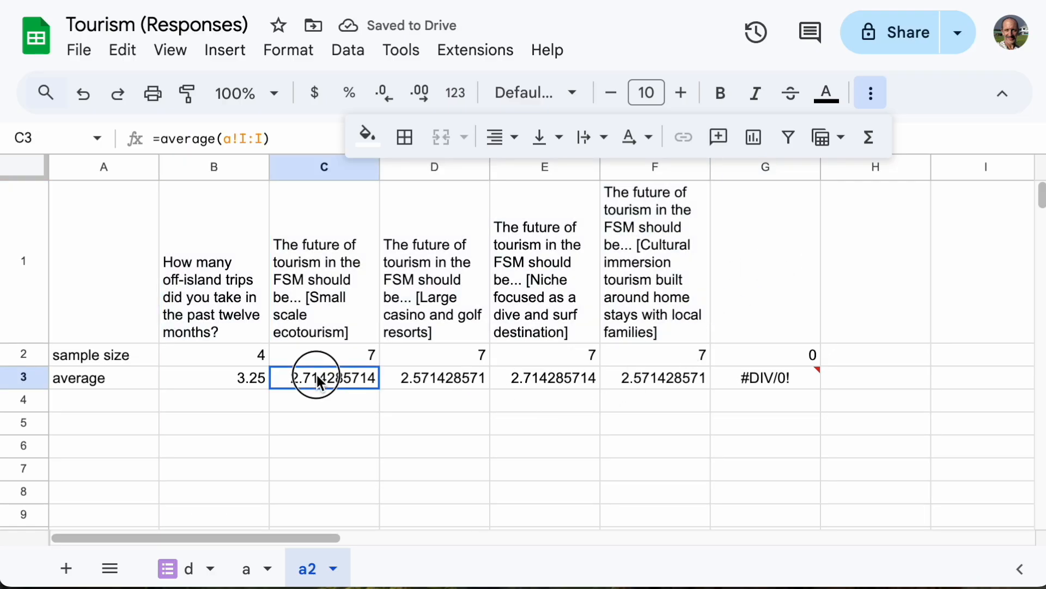
pyautogui.click(420, 379)
pyautogui.click(514, 381)
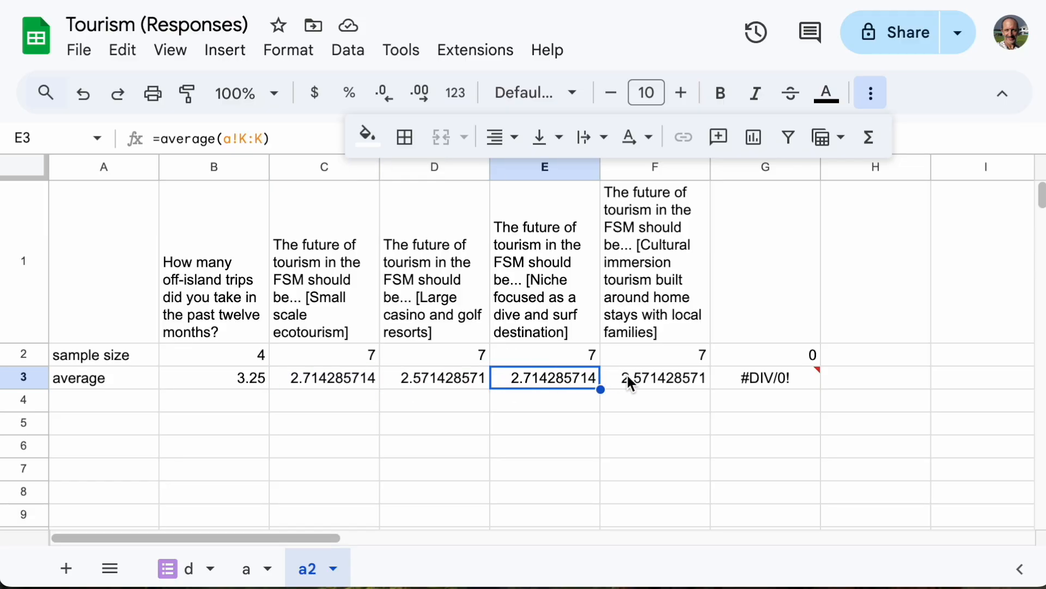
pyautogui.moveTo(736, 355); pyautogui.dragTo(741, 378)
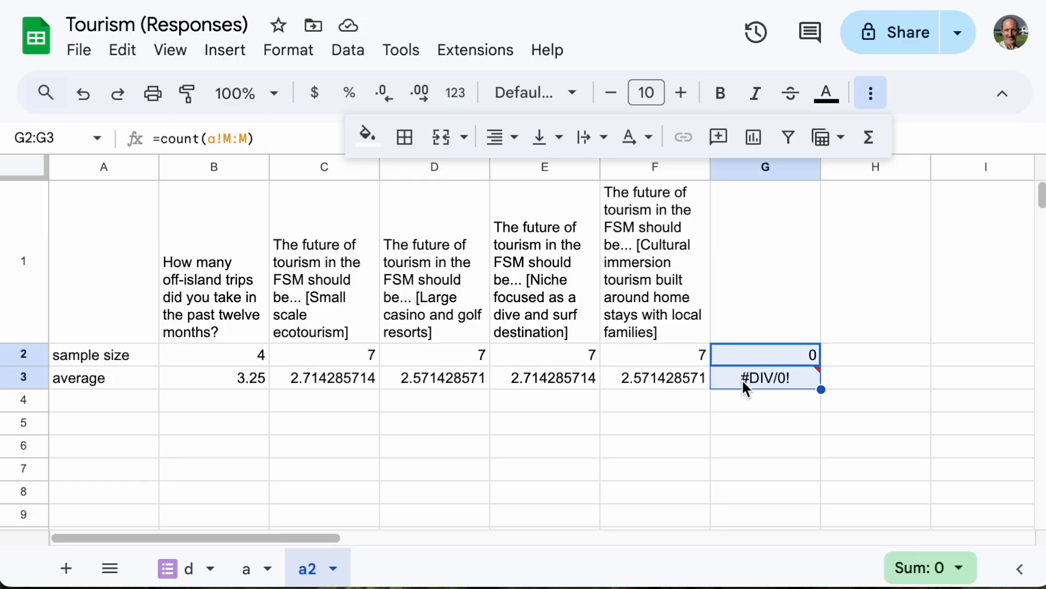
pyautogui.moveTo(743, 379)
pyautogui.press('Delete')
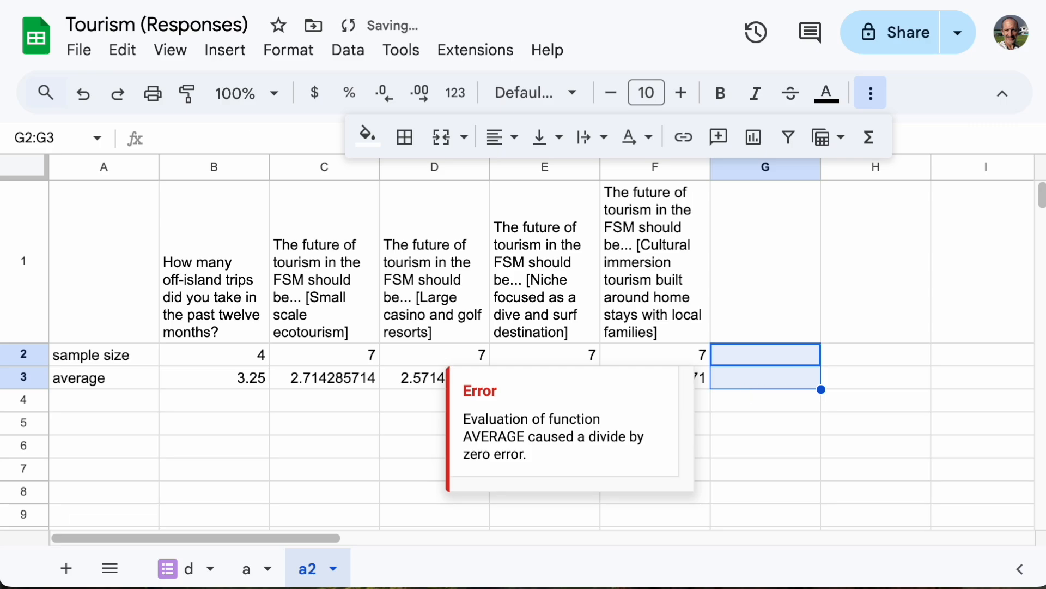
# Step: Examine the average formulas in C3:F3 of sheet a2 against the numeric scores on sheet a
pyautogui.click(335, 384)
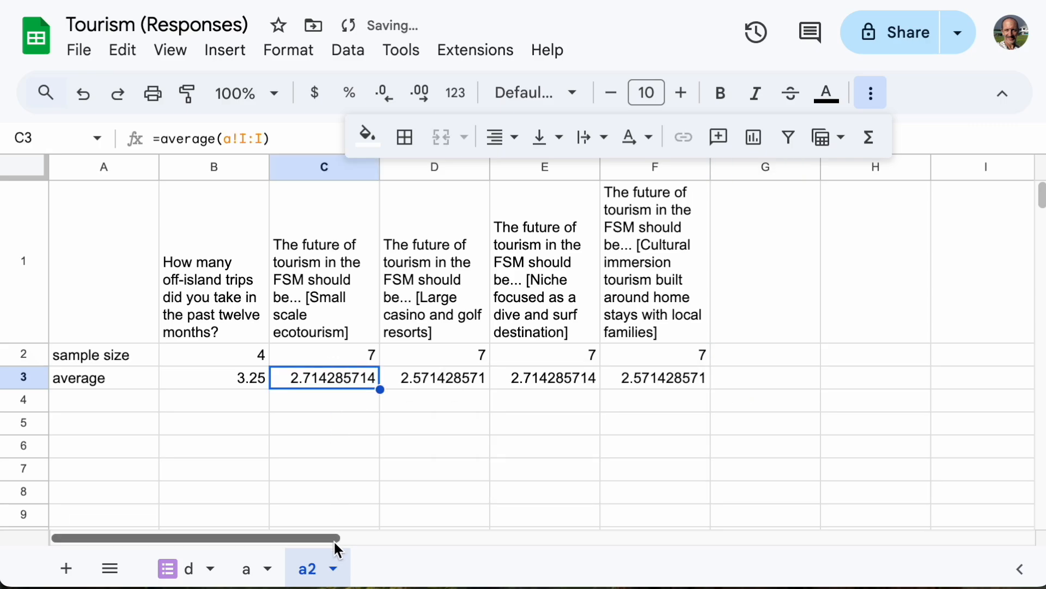
pyautogui.click(461, 379)
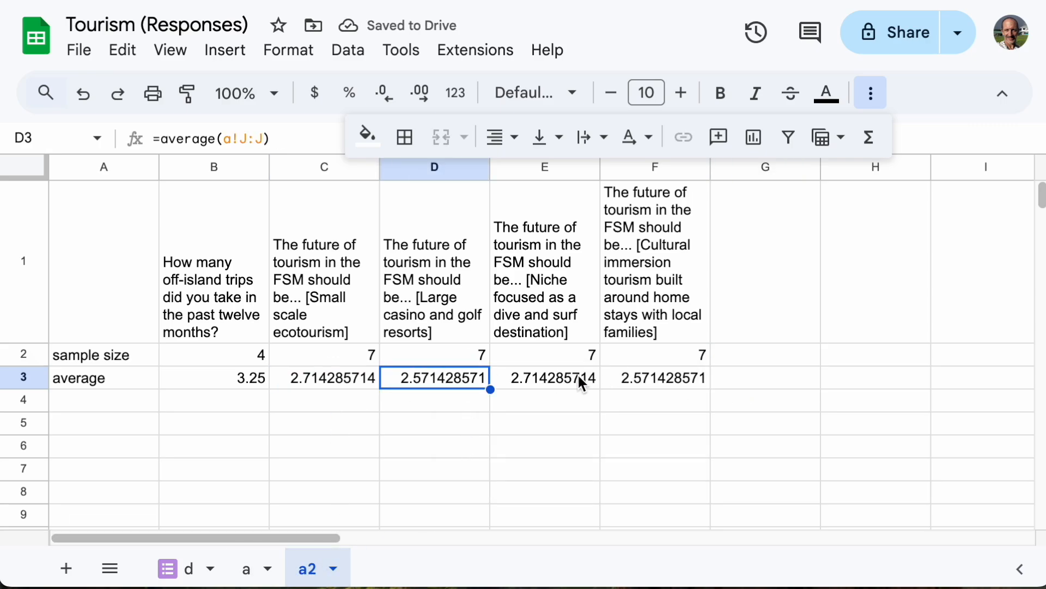
pyautogui.click(548, 381)
pyautogui.click(436, 381)
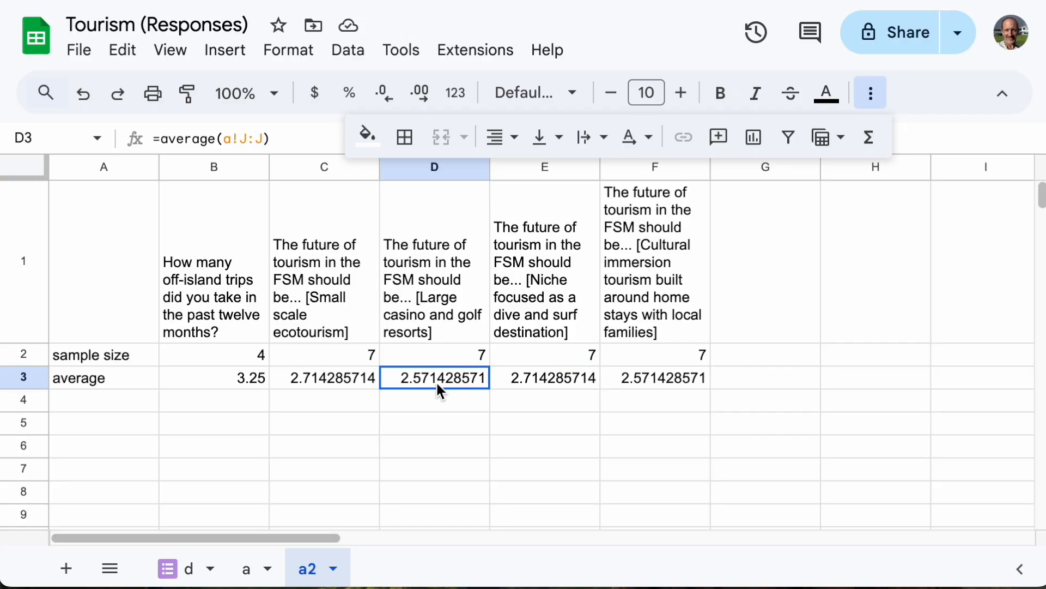
pyautogui.click(338, 379)
pyautogui.click(666, 377)
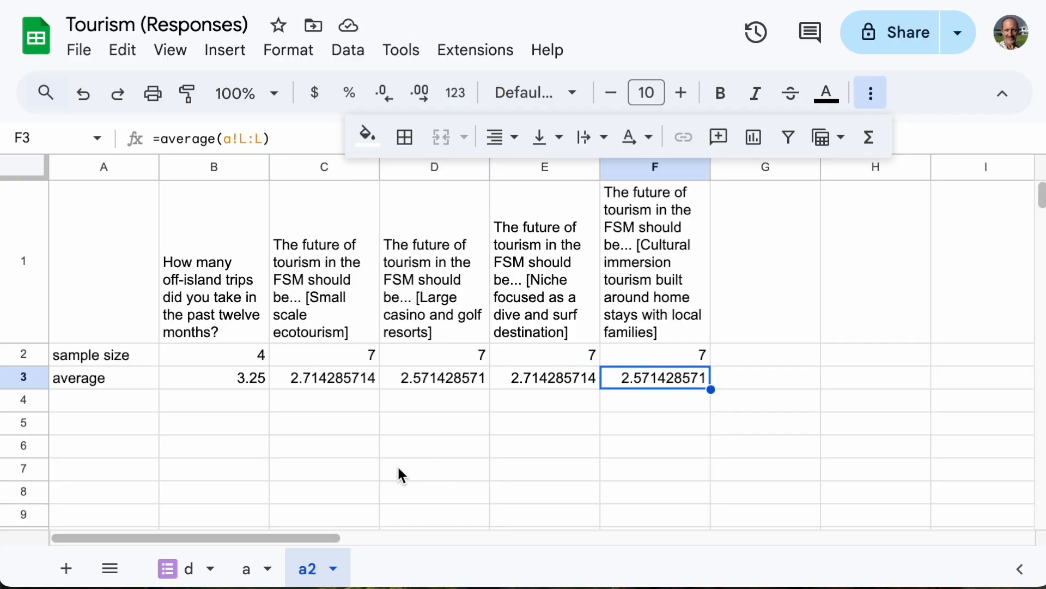
pyautogui.click(246, 568)
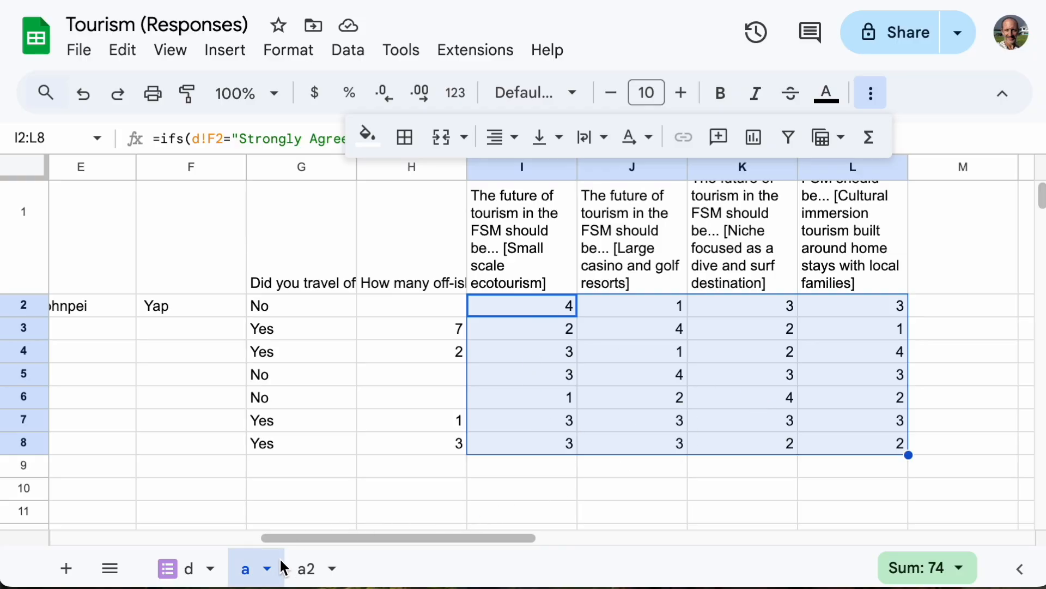
pyautogui.click(304, 569)
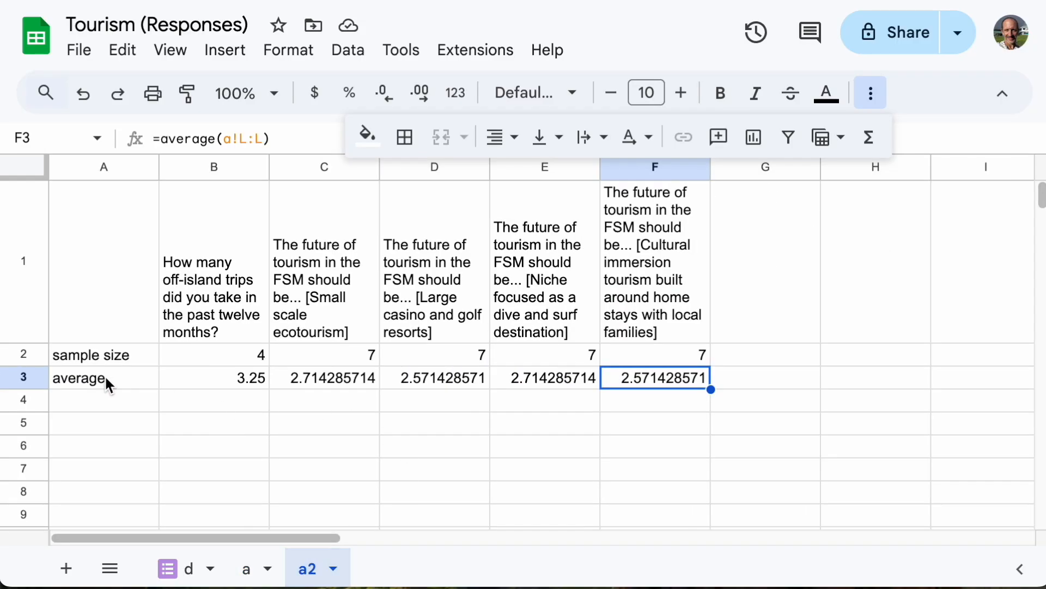
pyautogui.click(608, 374)
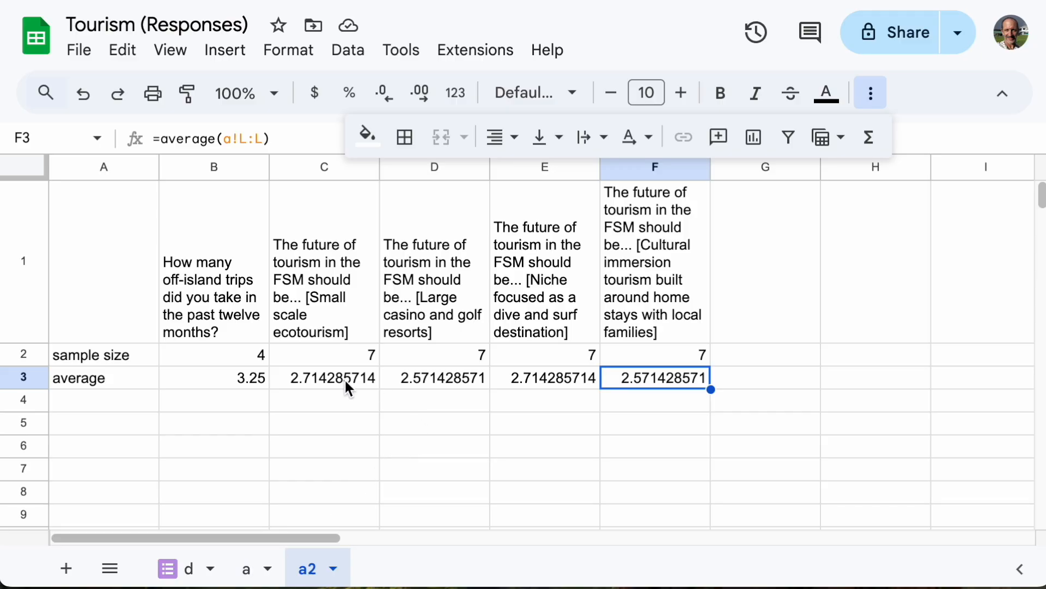
# Step: Review the original agreement answers in columns F to I of sheet d, and compare them with the averages on sheet a2
pyautogui.click(246, 569)
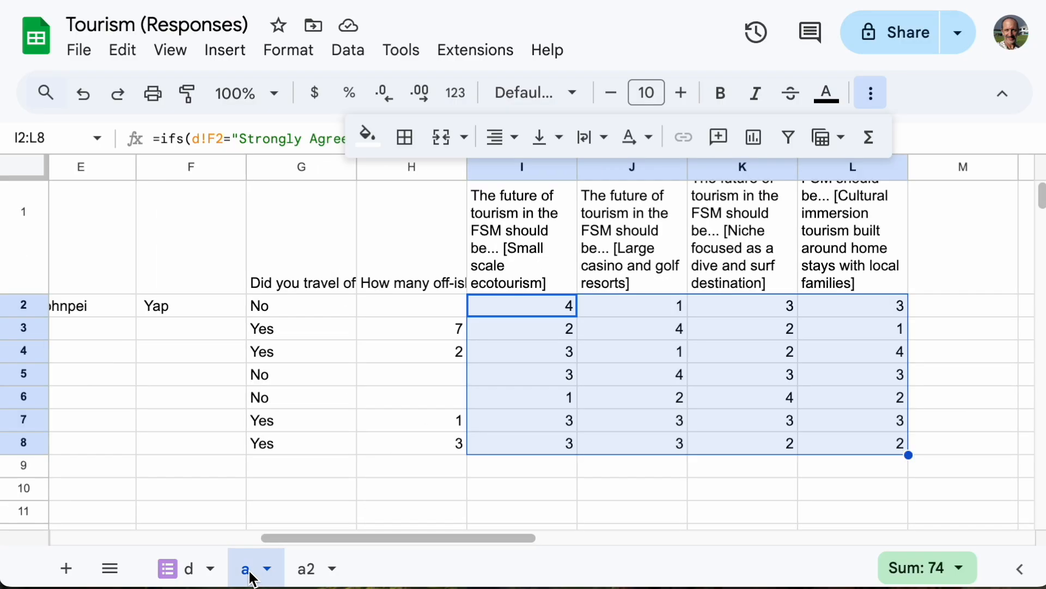
pyautogui.click(417, 442)
pyautogui.click(181, 572)
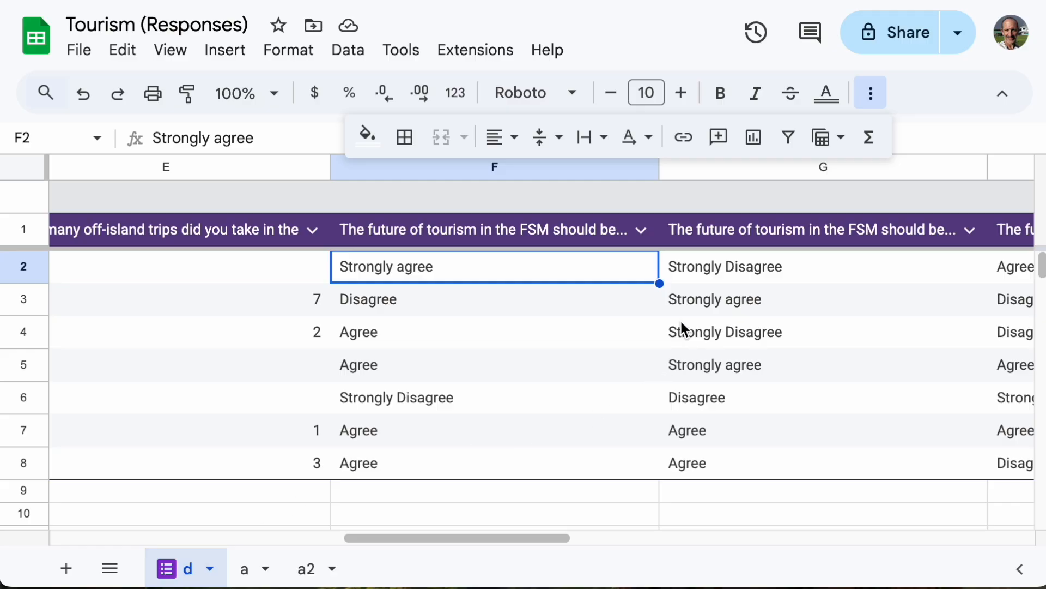
pyautogui.moveTo(480, 537); pyautogui.dragTo(653, 500)
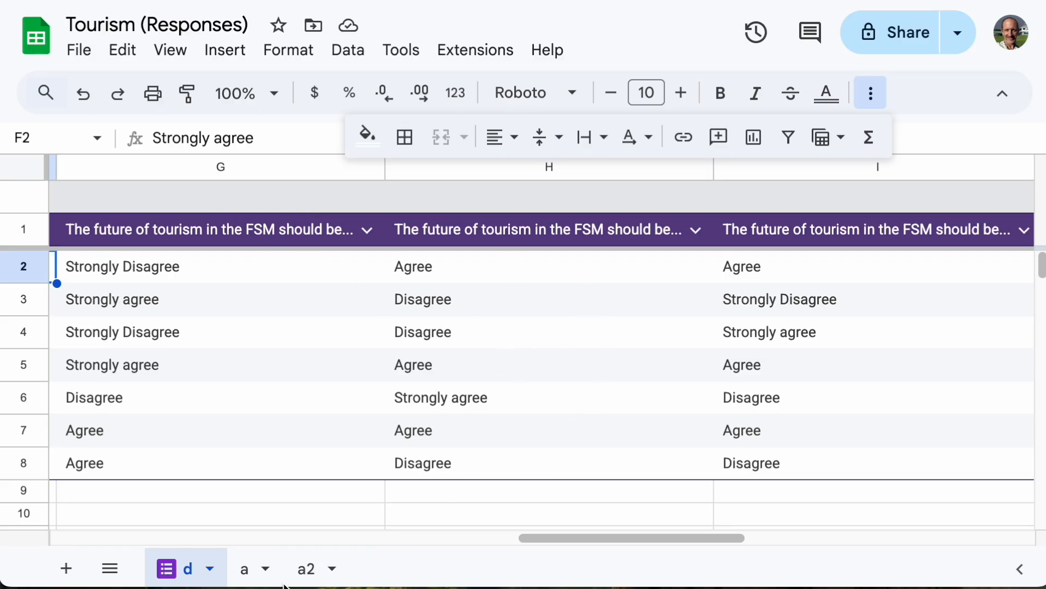
pyautogui.click(300, 569)
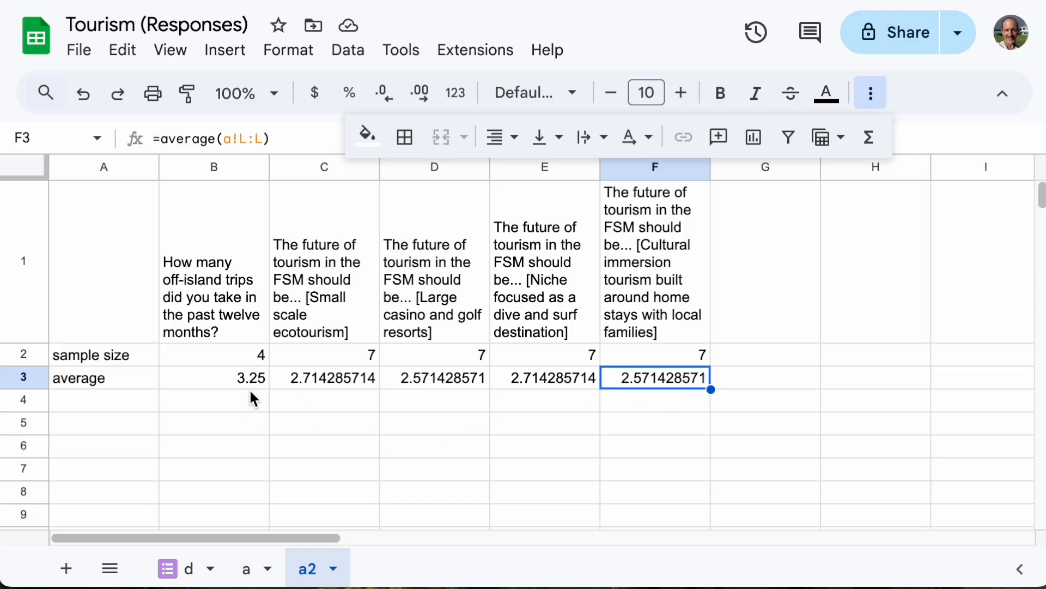
pyautogui.click(295, 376)
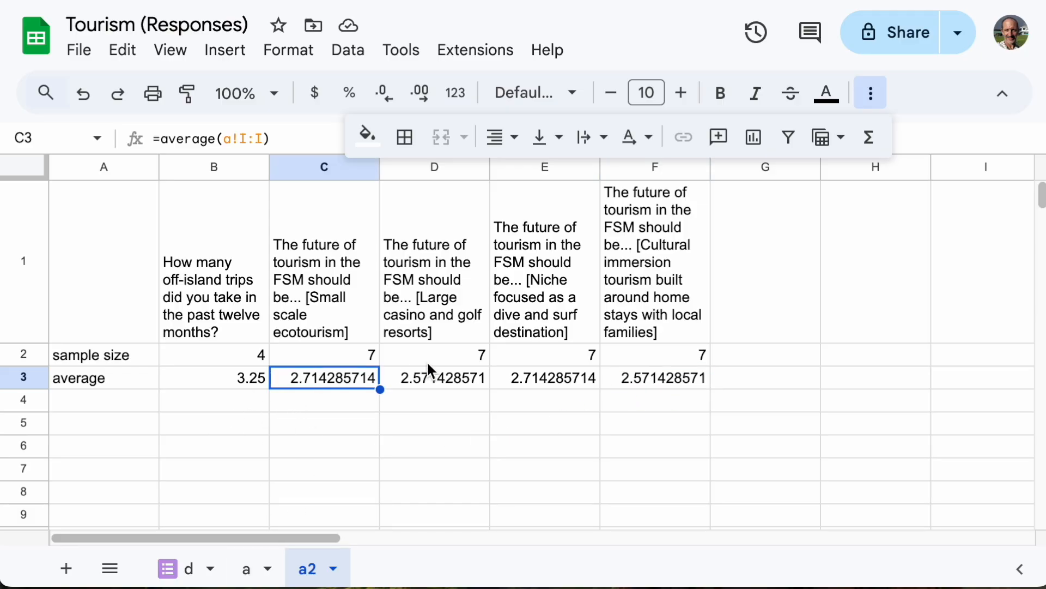
pyautogui.click(433, 378)
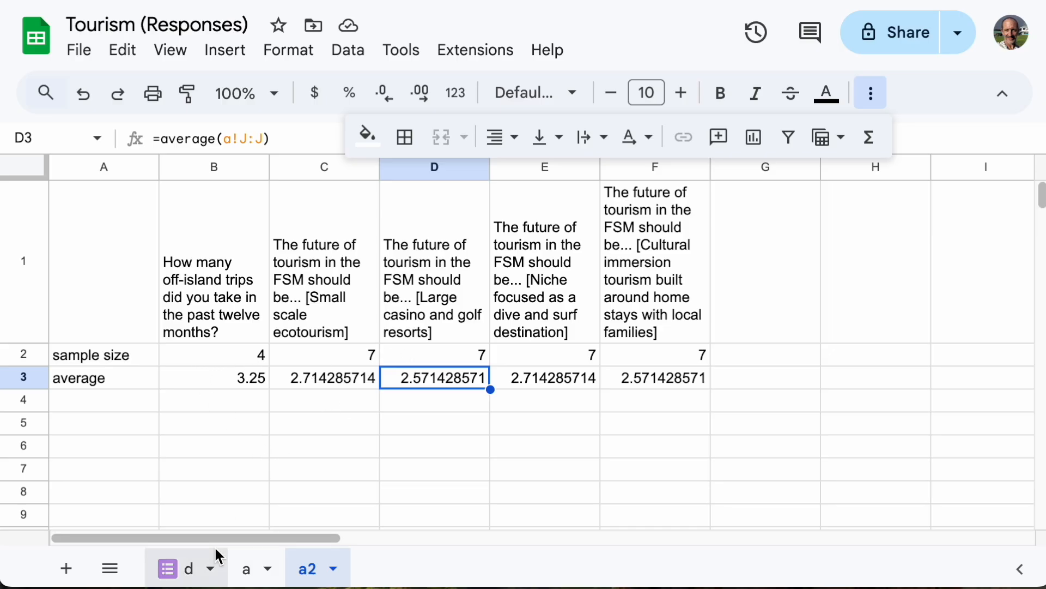
pyautogui.click(639, 246)
pyautogui.moveTo(331, 537); pyautogui.dragTo(301, 536)
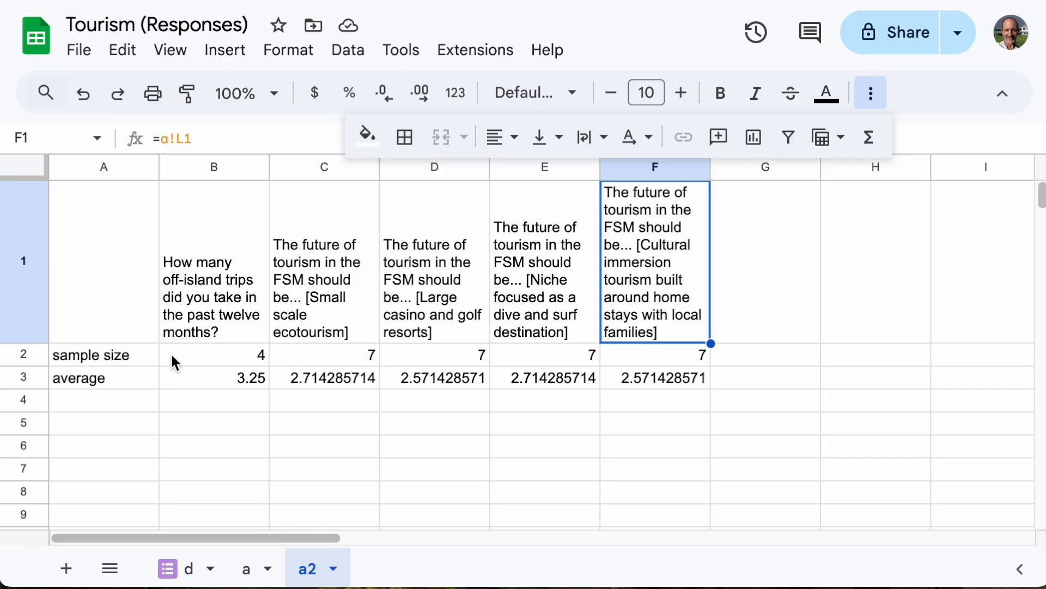
# Step: Enter the formula =2+2 in B4, directly below the off-island trips average
pyautogui.click(123, 407)
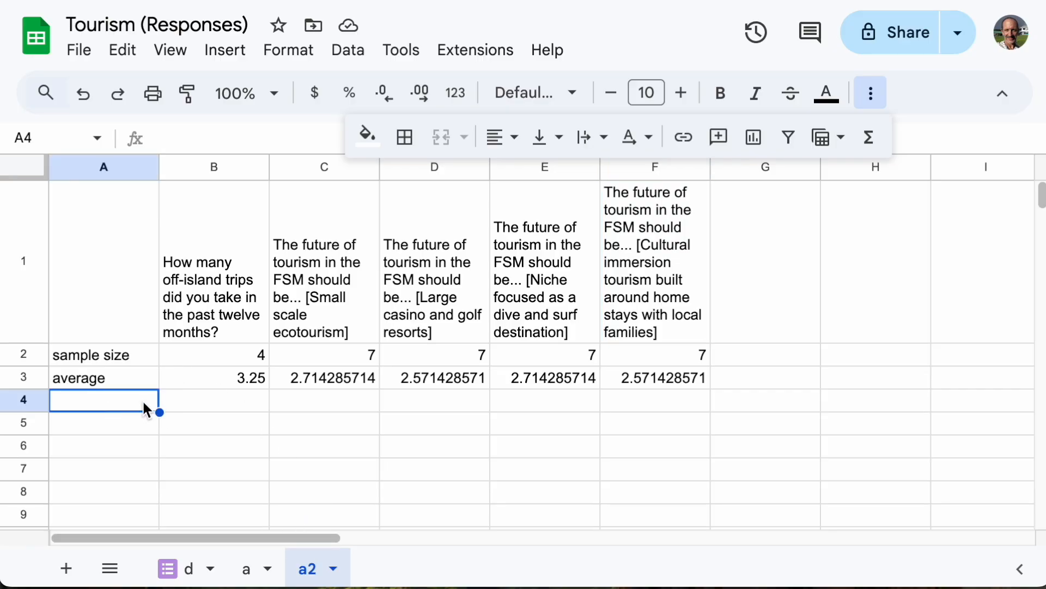
pyautogui.click(256, 402)
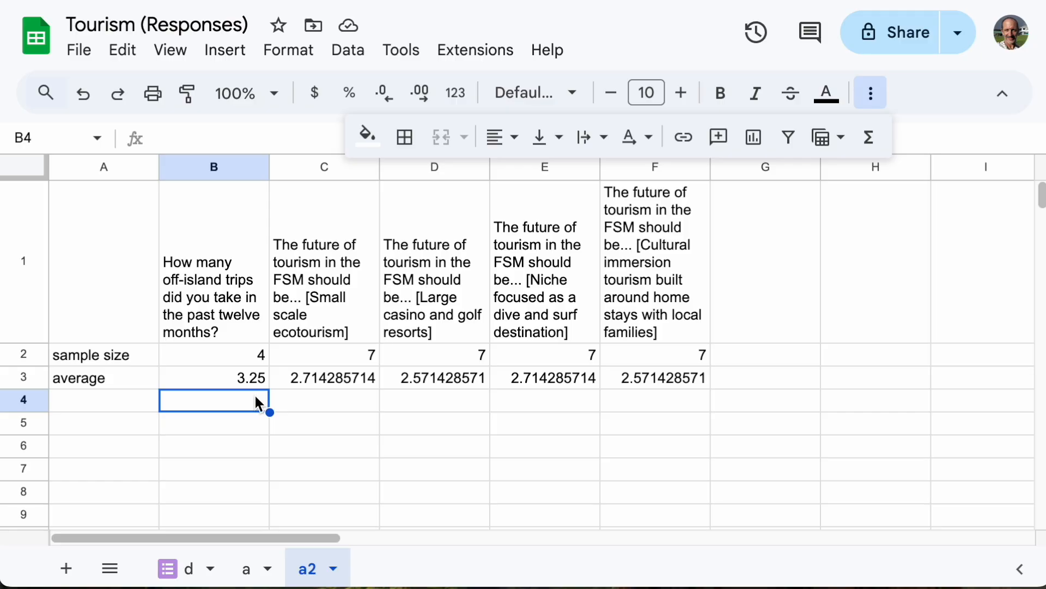
pyautogui.click(241, 425)
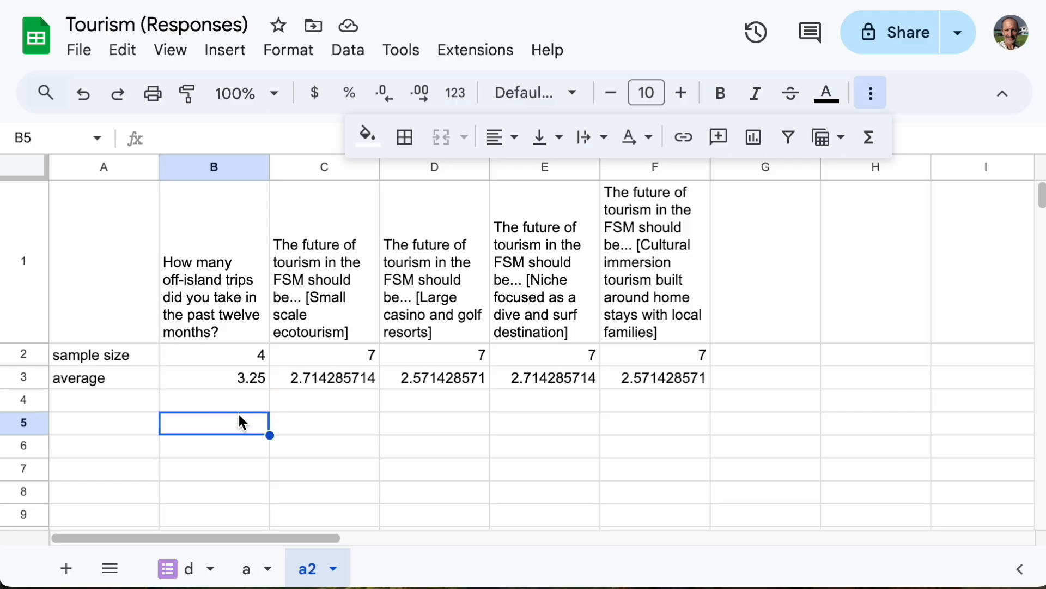
pyautogui.click(122, 398)
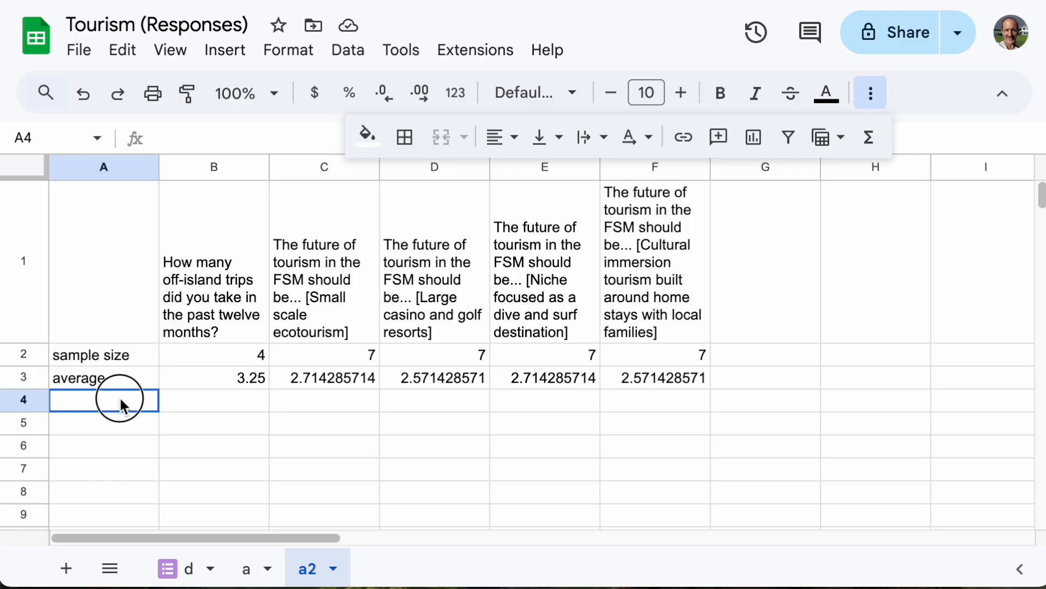
pyautogui.click(189, 399)
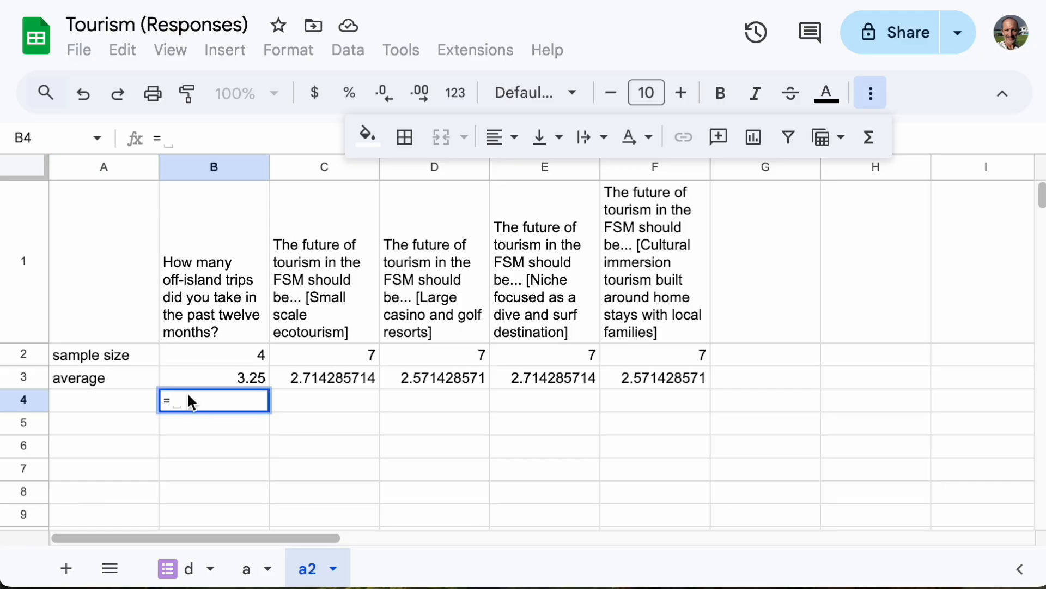
pyautogui.write('22')
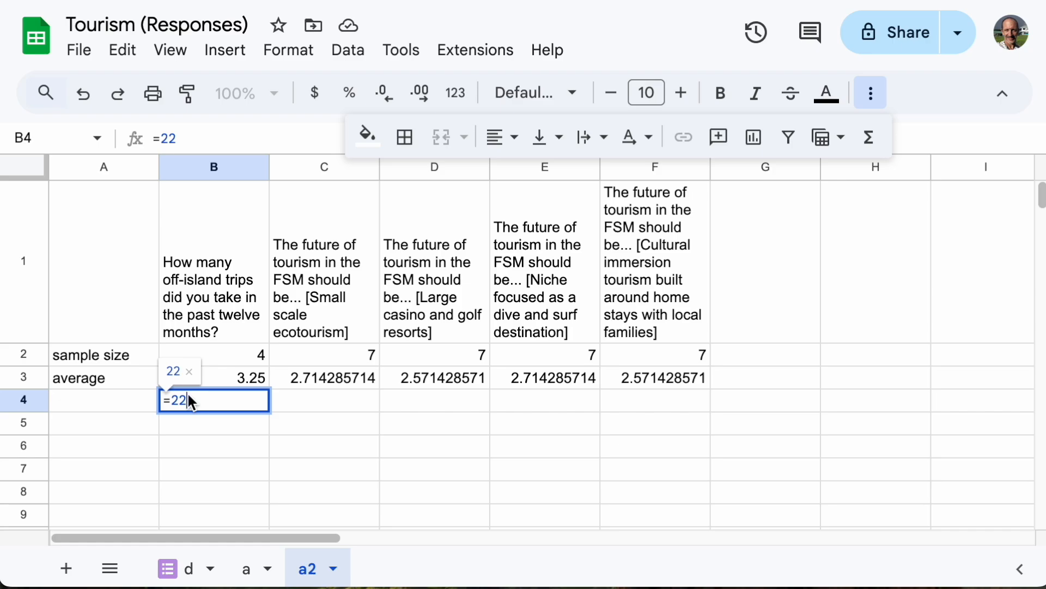
pyautogui.press('BackSpace')
pyautogui.write('+')
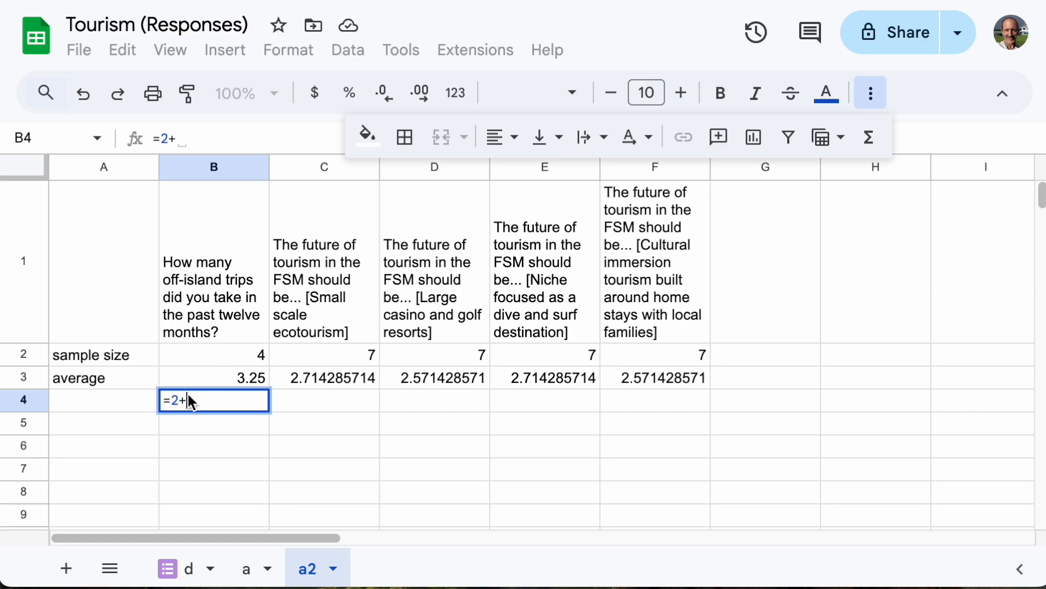
pyautogui.write('2')
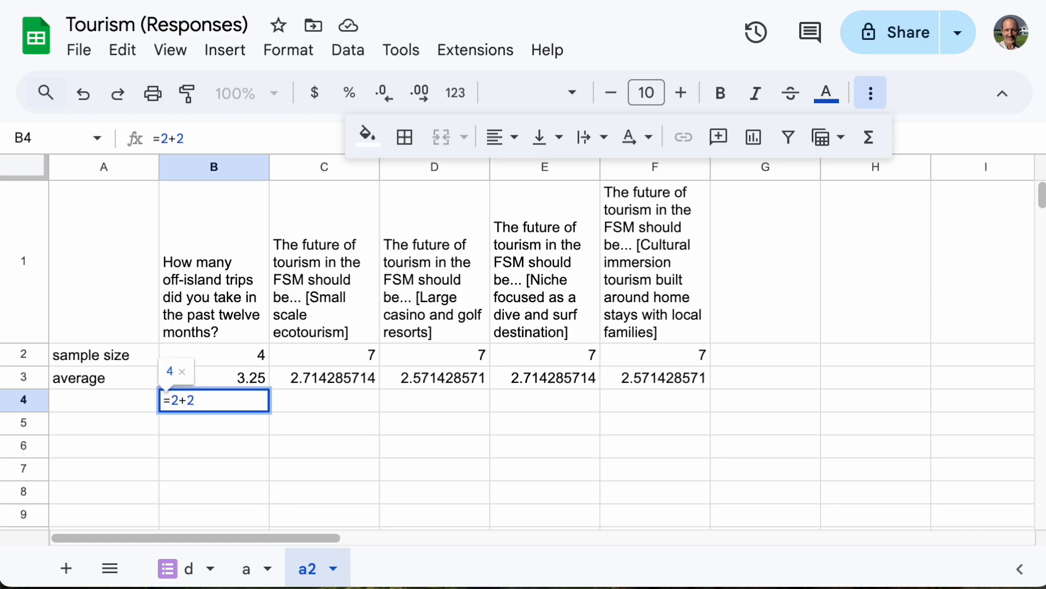
pyautogui.press('Return')
pyautogui.click(248, 402)
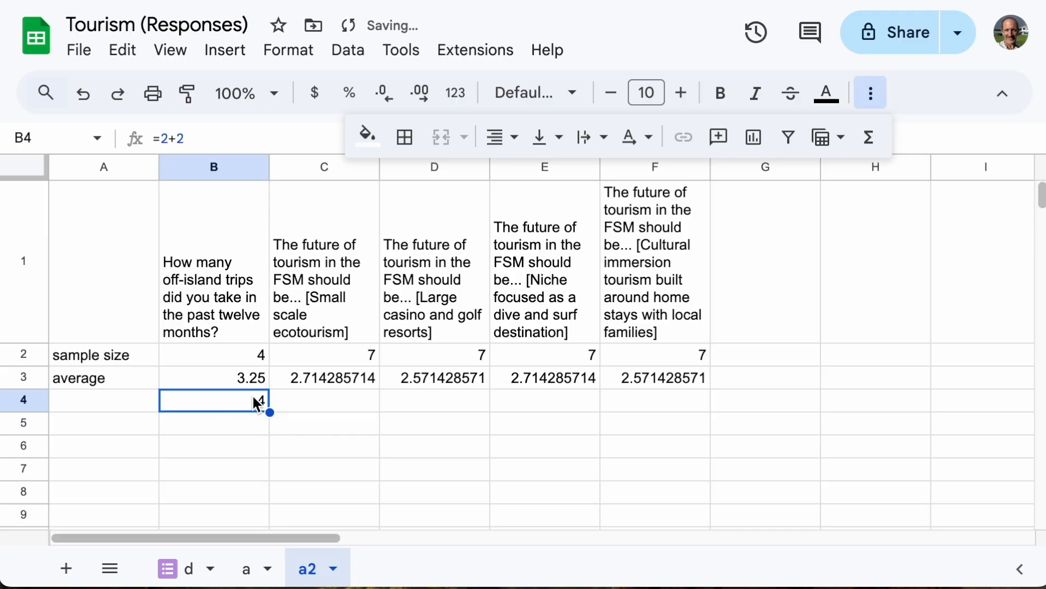
pyautogui.click(260, 382)
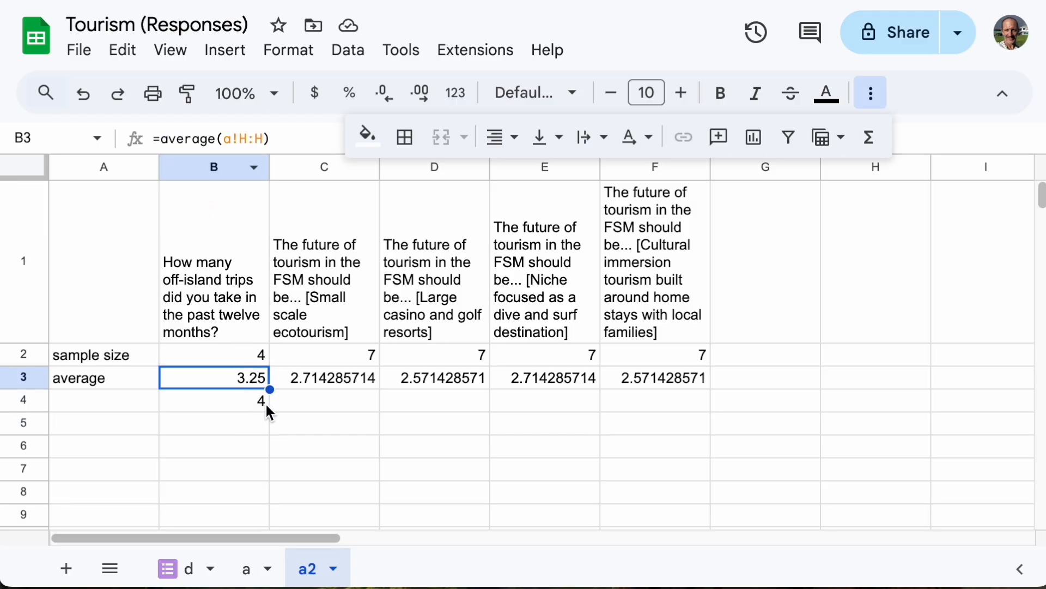
# Step: Clear the test formula from B4, leaving only the sample size and average rows on sheet a2
pyautogui.click(265, 402)
pyautogui.press('Delete')
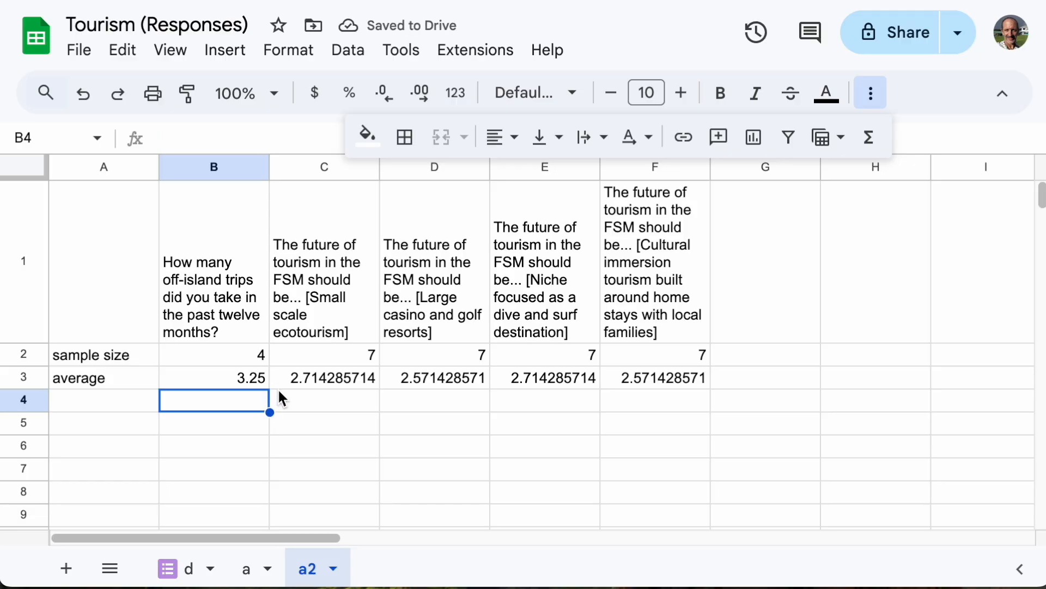
pyautogui.click(124, 403)
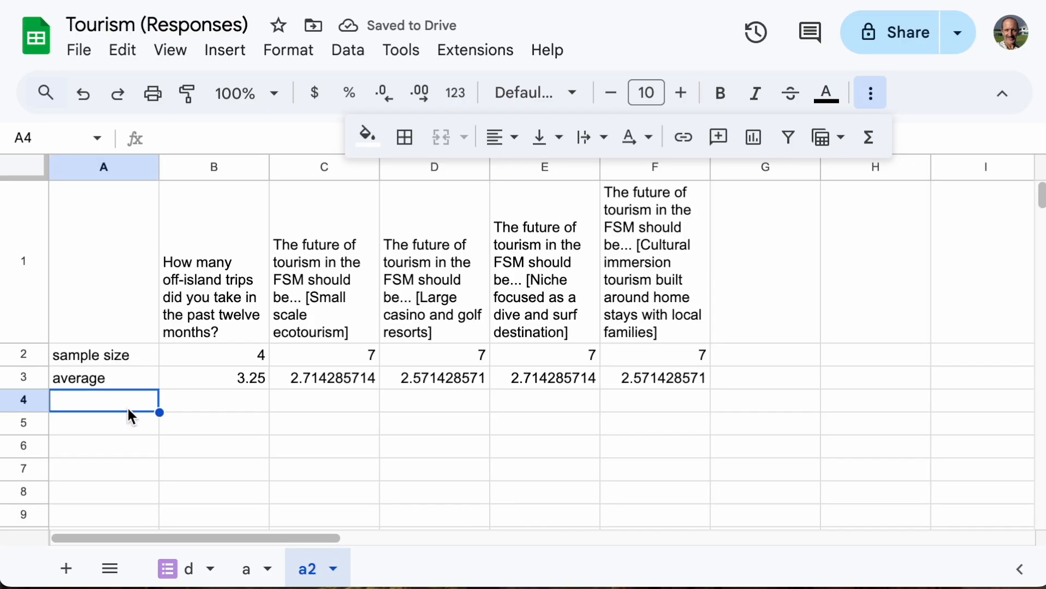
pyautogui.click(246, 380)
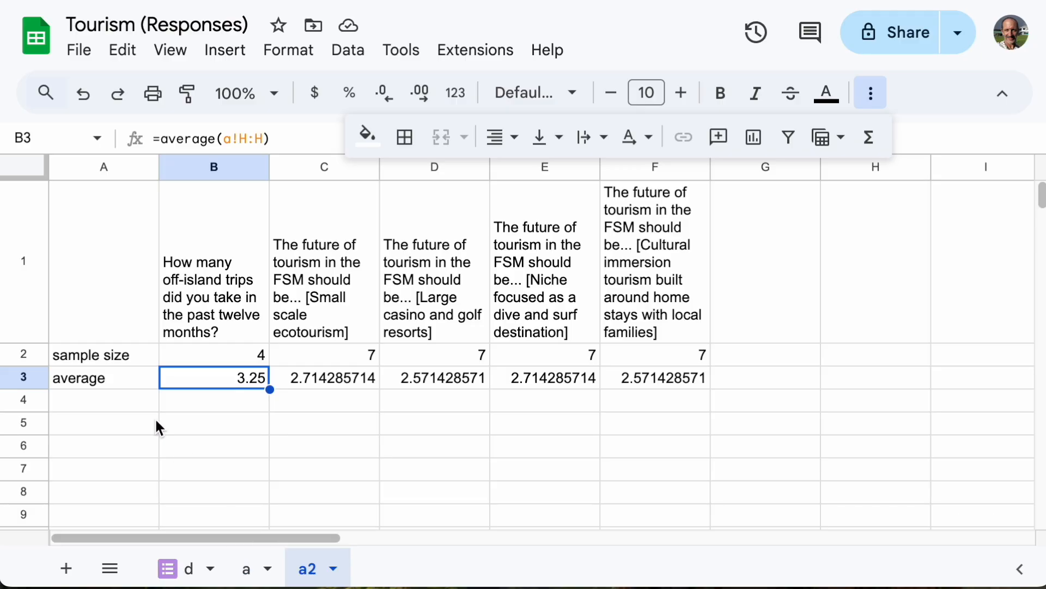
# Step: Try a pie chart of the niche dive and surf destination answers in H1:H8 of sheet d, and delete it
pyautogui.click(188, 568)
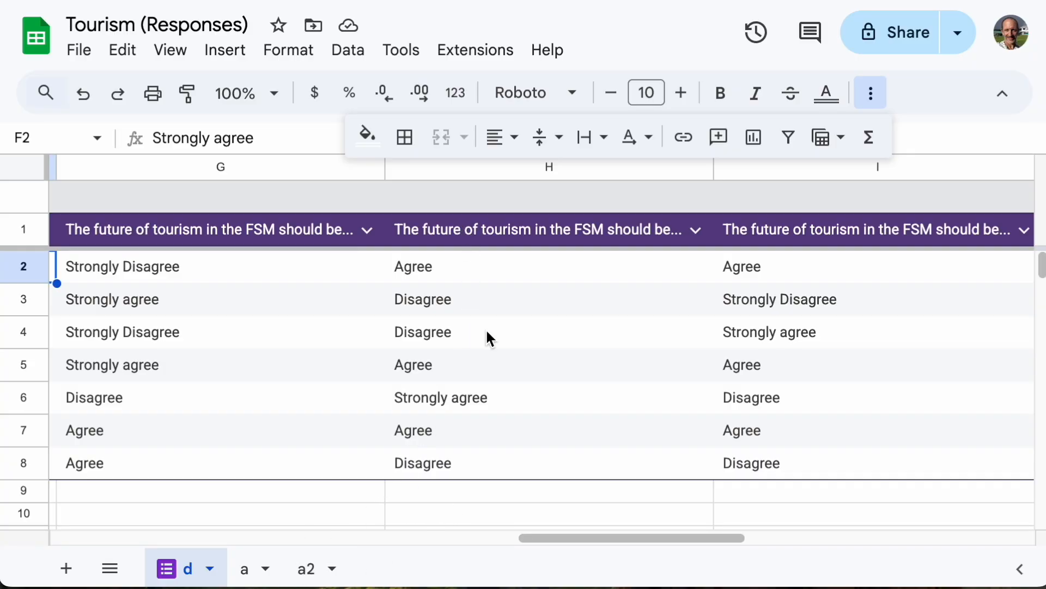
pyautogui.moveTo(478, 229); pyautogui.dragTo(458, 462)
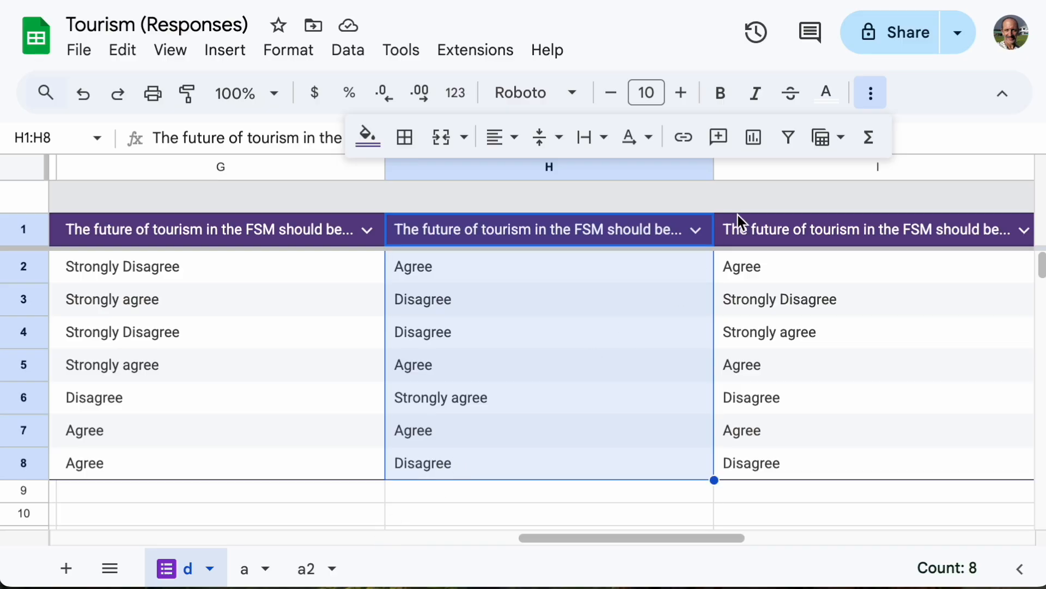
pyautogui.click(755, 138)
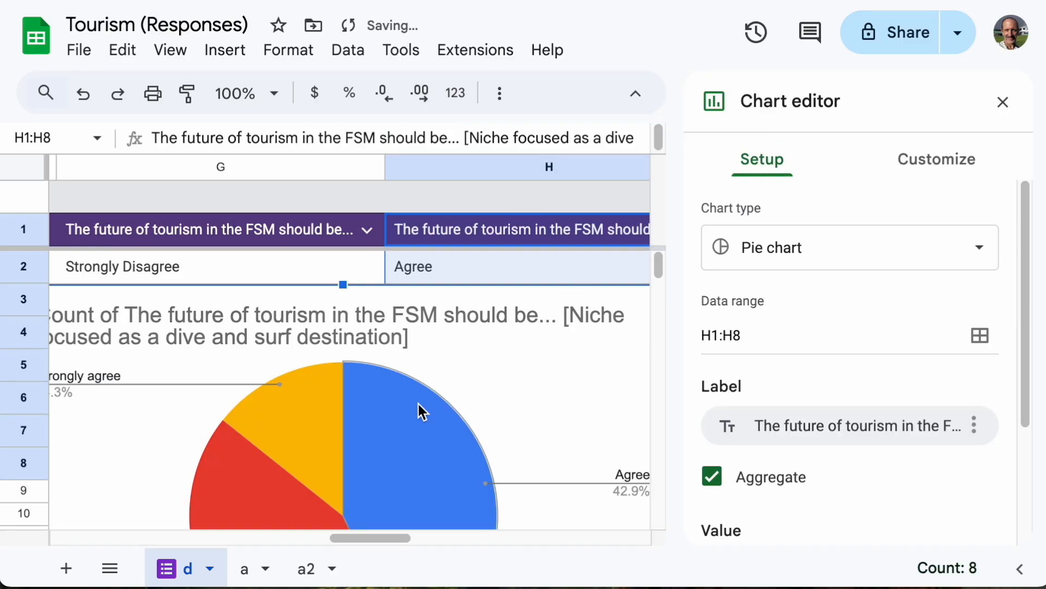
pyautogui.click(1003, 101)
pyautogui.click(639, 340)
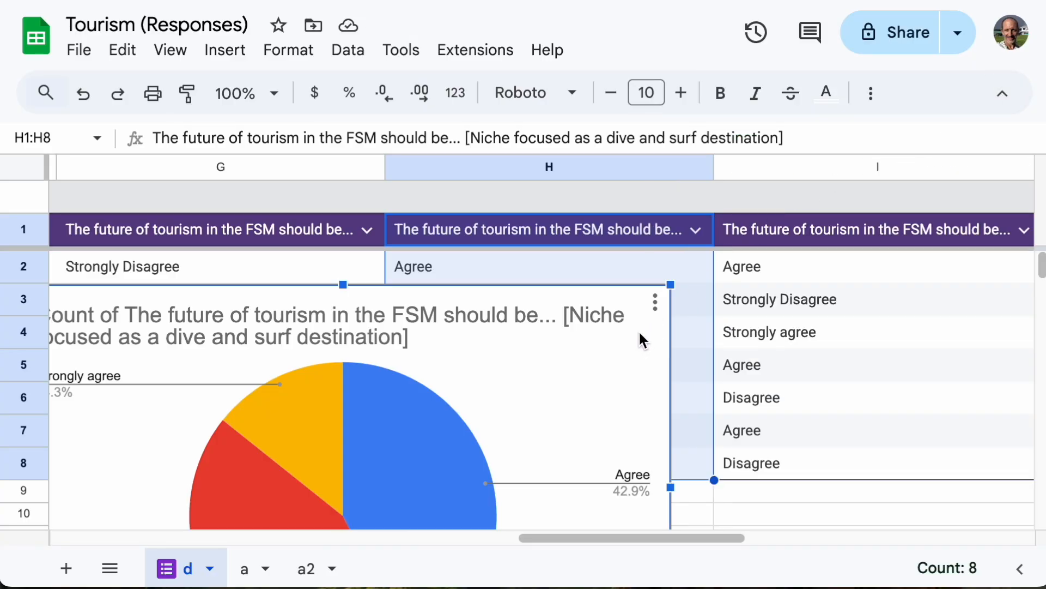
pyautogui.press('Delete')
pyautogui.click(509, 307)
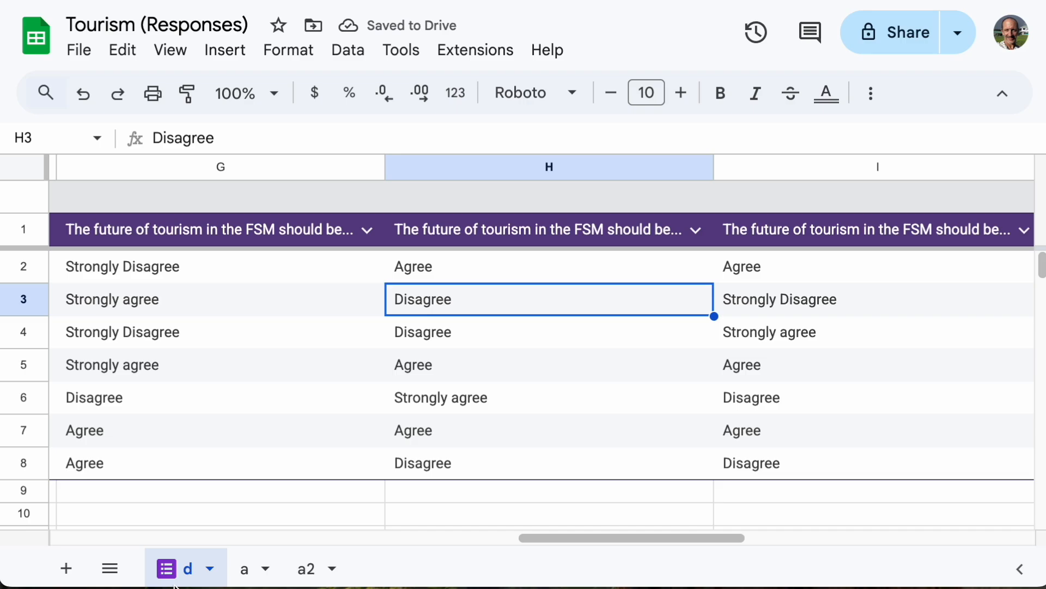
# Step: Compare the numeric scores on sheet a and the original answers on sheet d with the question headings and averages on sheet a2
pyautogui.click(249, 569)
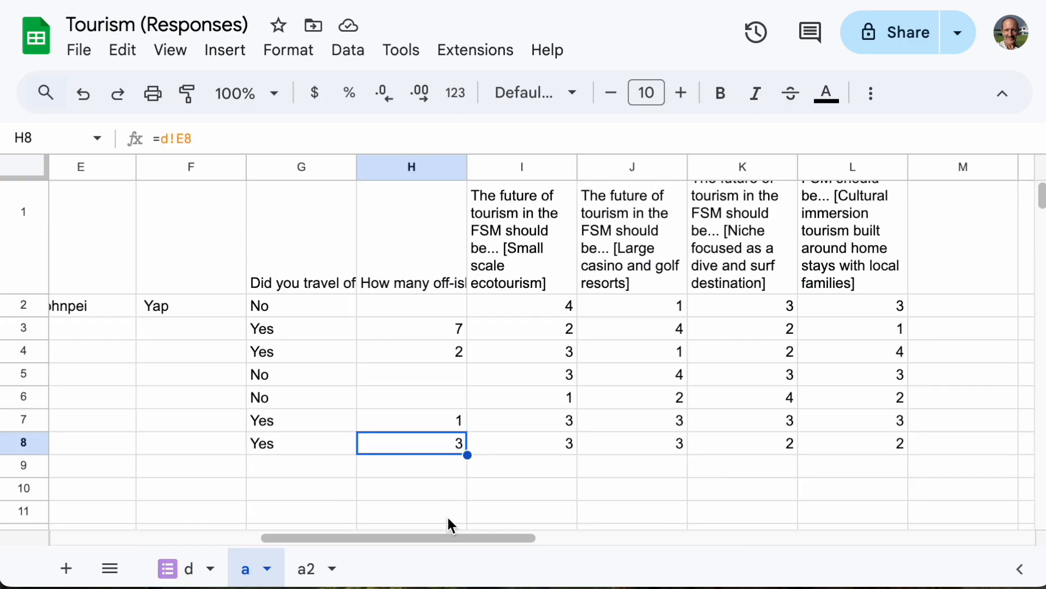
pyautogui.moveTo(430, 535); pyautogui.dragTo(562, 529)
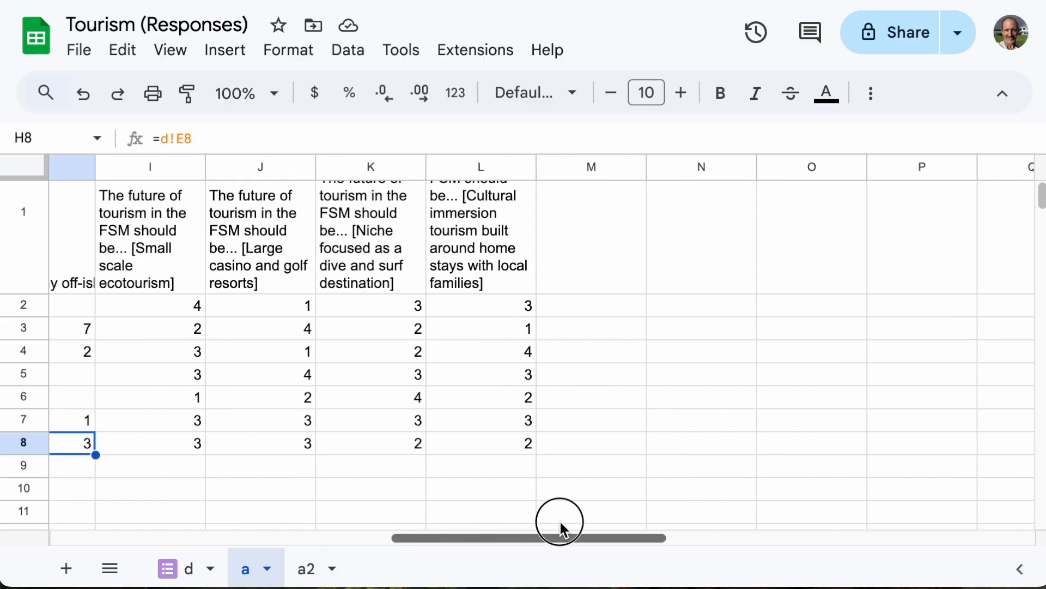
pyautogui.click(307, 568)
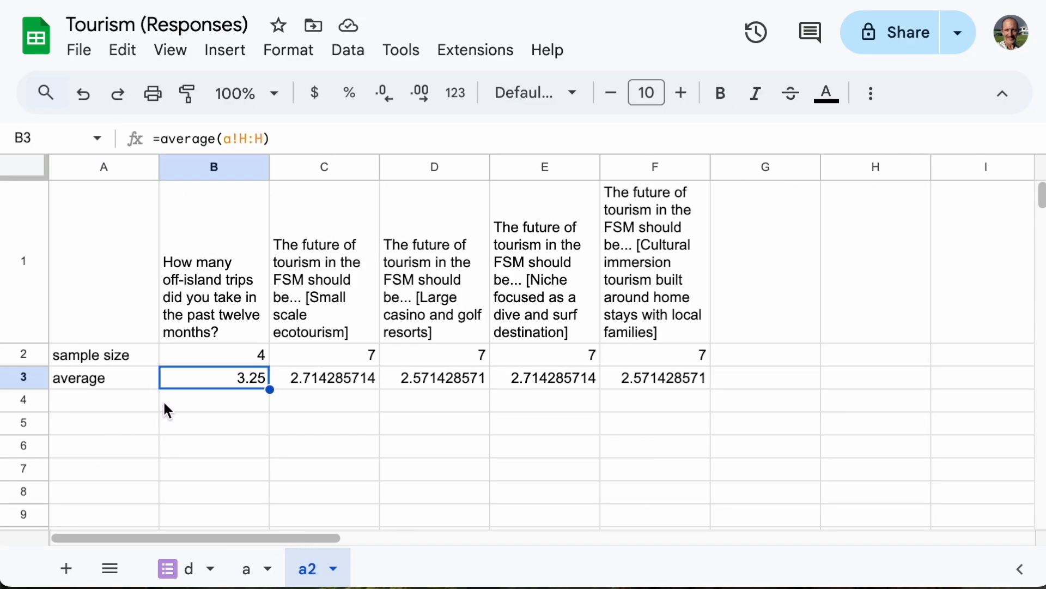
pyautogui.click(177, 568)
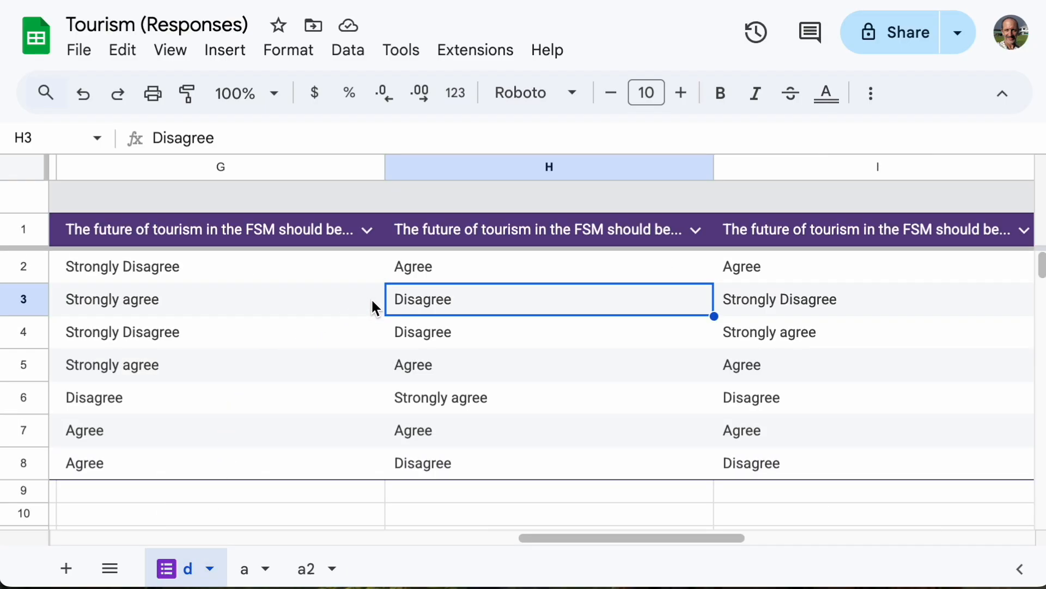
pyautogui.click(251, 572)
pyautogui.click(306, 571)
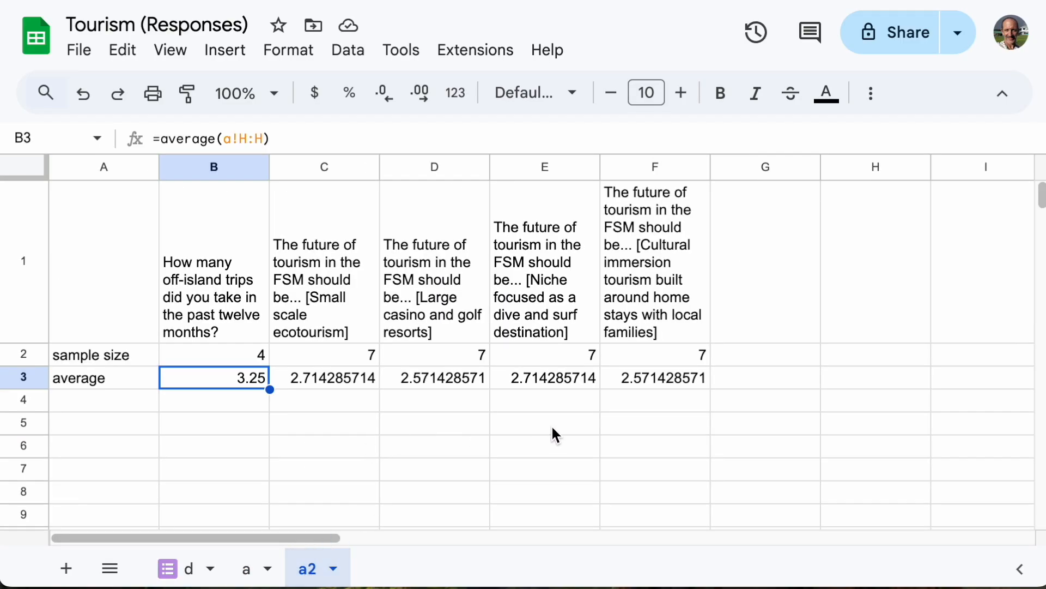
pyautogui.click(577, 405)
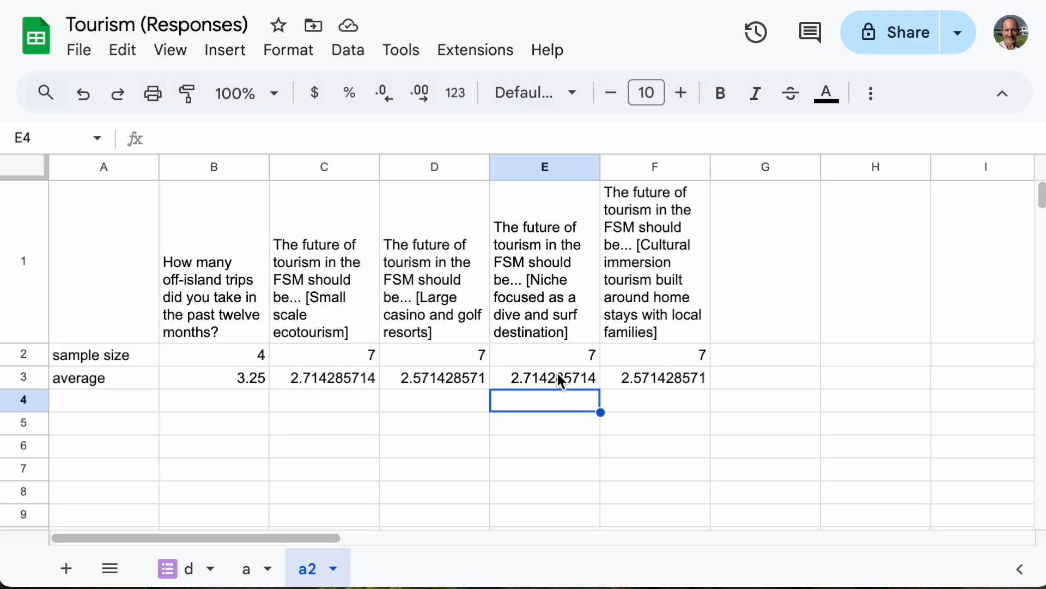
pyautogui.click(529, 315)
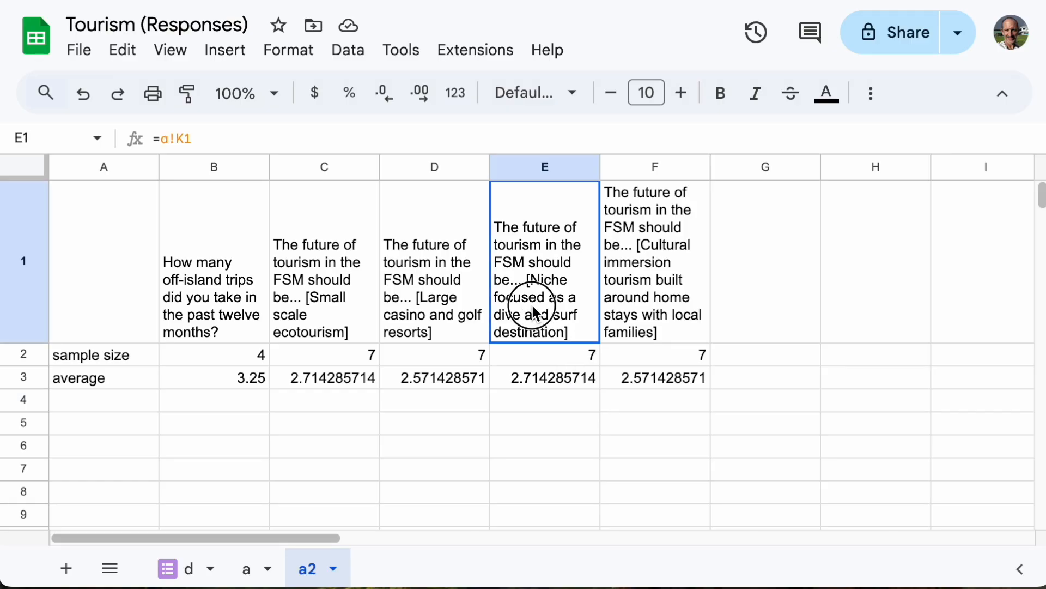
pyautogui.click(267, 325)
pyautogui.moveTo(267, 324); pyautogui.dragTo(638, 318)
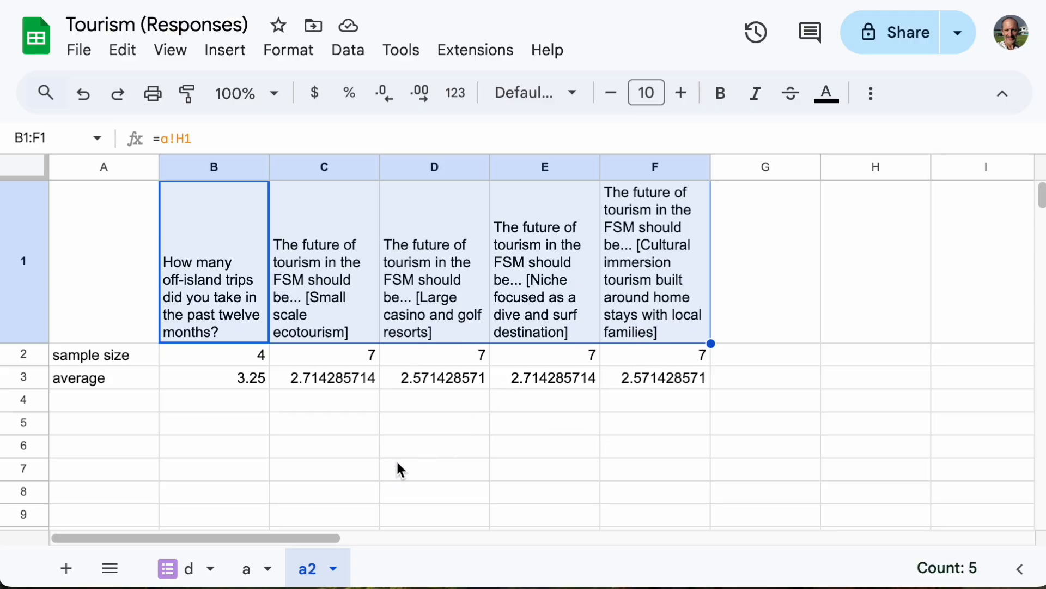
pyautogui.click(245, 569)
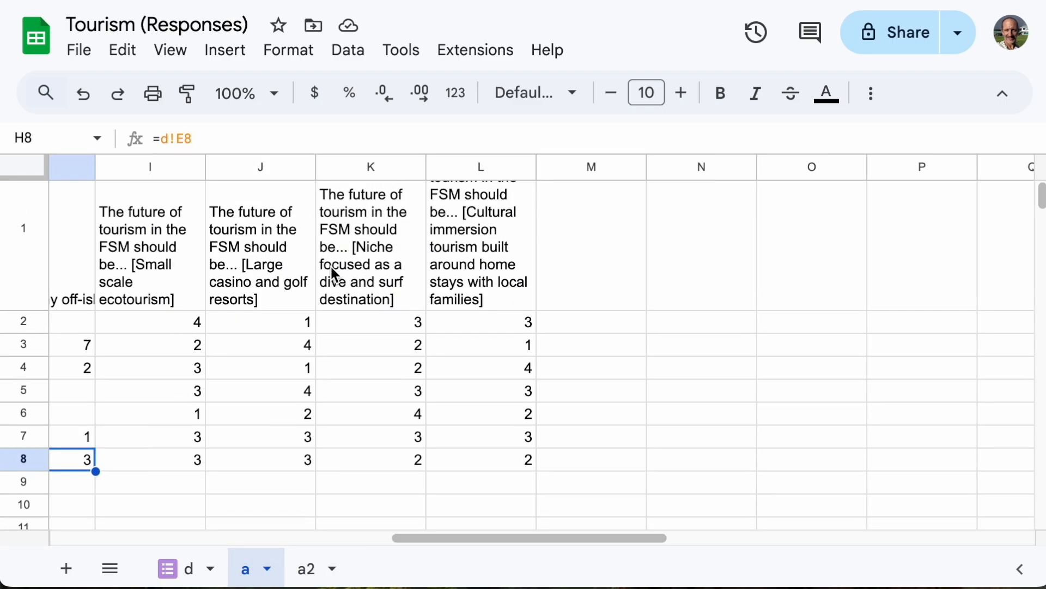
pyautogui.moveTo(414, 537); pyautogui.dragTo(289, 537)
# Step: Insert a chart of the off-island travel answers in D1:D8 of sheet d and place it below the response table
pyautogui.click(180, 569)
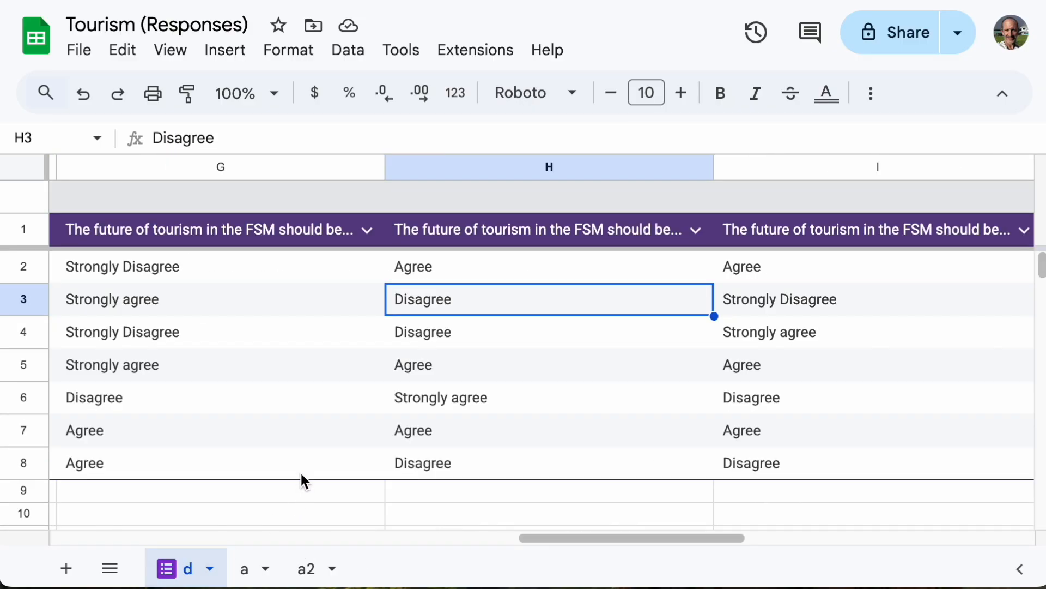
pyautogui.moveTo(540, 537); pyautogui.dragTo(185, 534)
pyautogui.click(351, 243)
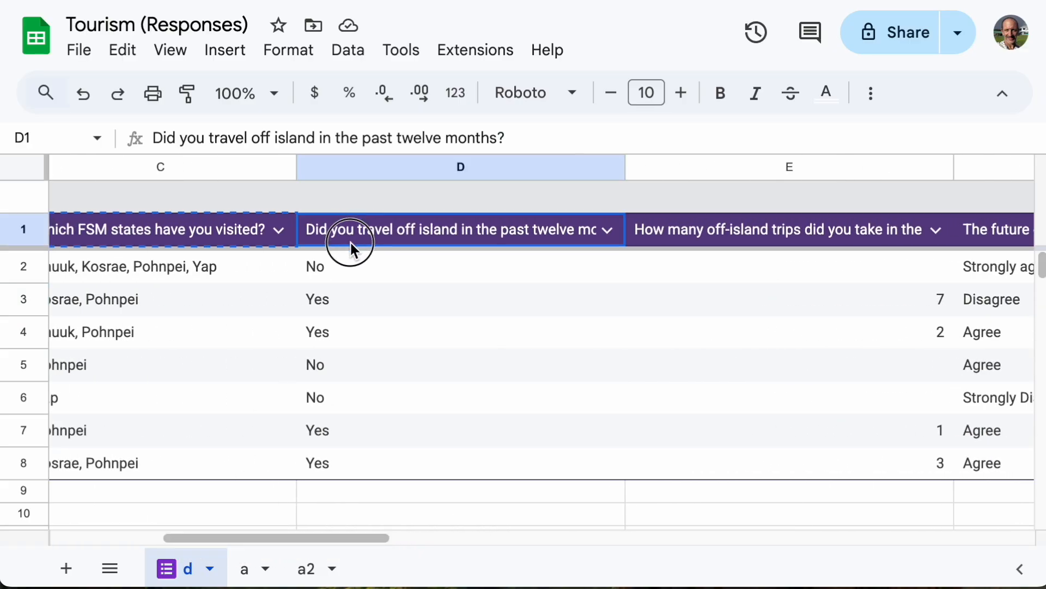
pyautogui.moveTo(351, 243); pyautogui.dragTo(362, 462)
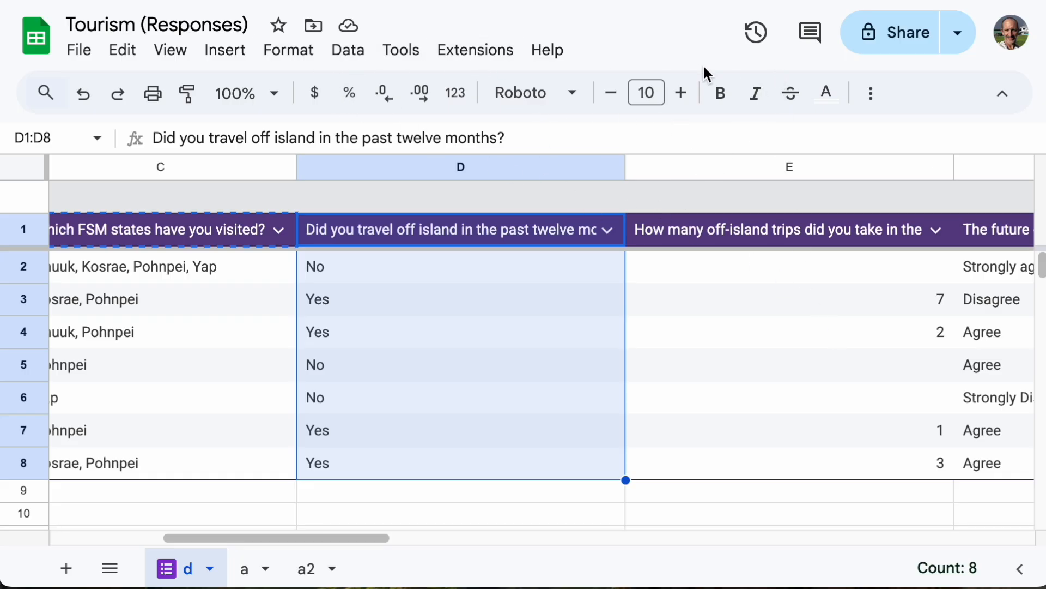
pyautogui.click(872, 93)
pyautogui.click(756, 142)
pyautogui.moveTo(444, 289); pyautogui.dragTo(458, 522)
pyautogui.click(477, 408)
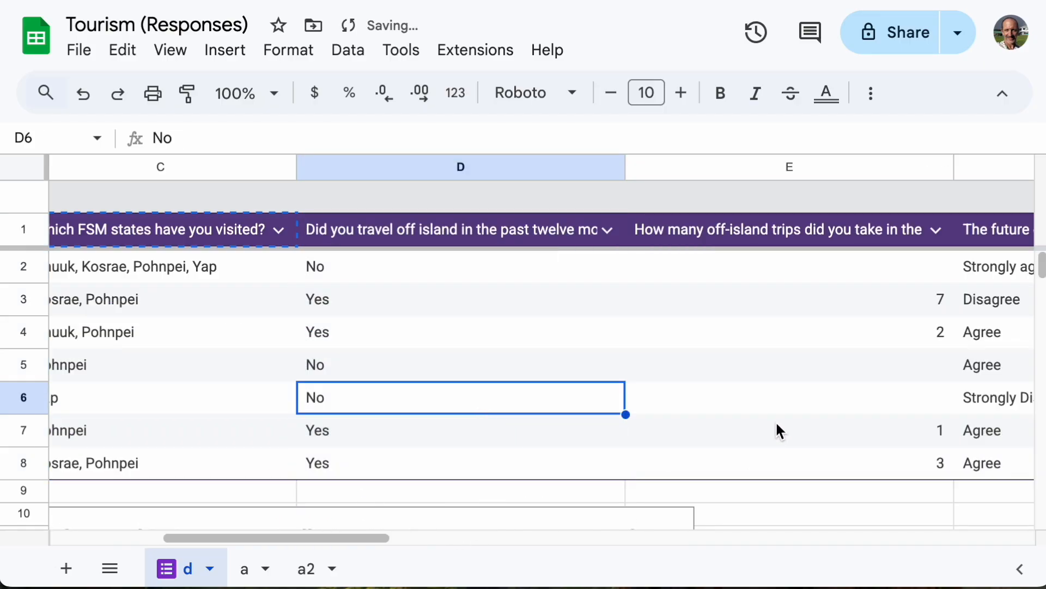
# Step: Insert a pie chart of the small scale ecotourism answers in F1:F8 of sheet d
pyautogui.moveTo(357, 538); pyautogui.dragTo(551, 541)
pyautogui.moveTo(476, 233); pyautogui.dragTo(458, 467)
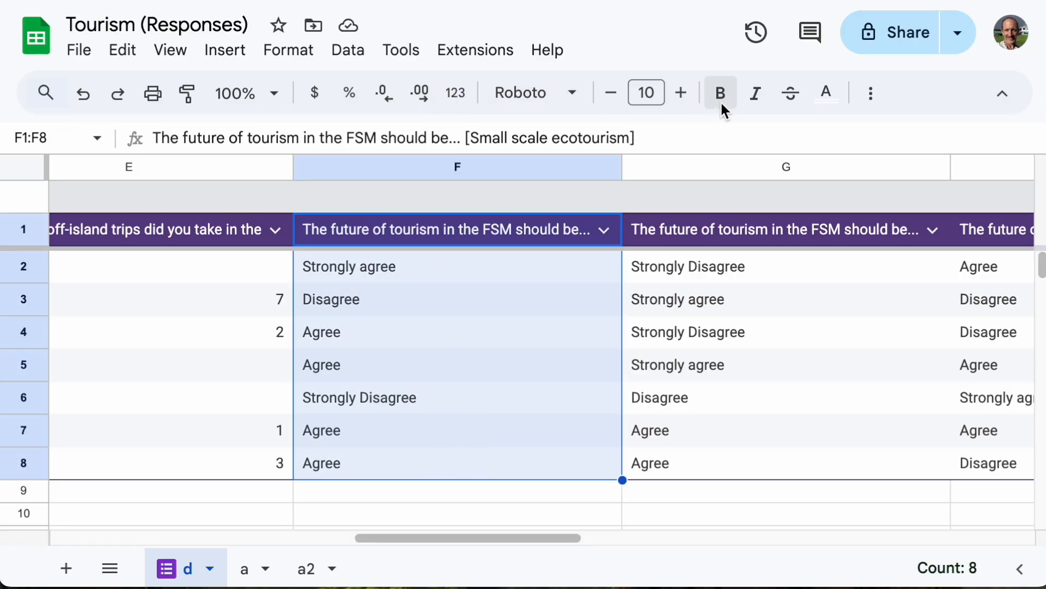
pyautogui.click(872, 95)
pyautogui.click(741, 142)
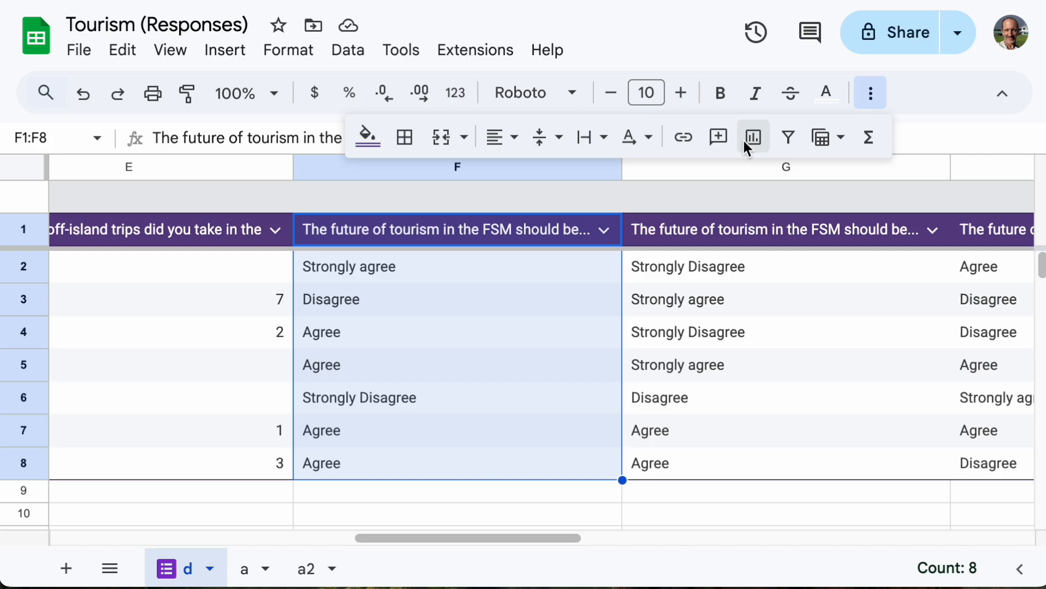
pyautogui.click(284, 275)
# Step: Move the small scale ecotourism pie chart below the response table, with its upper edge at about row 12
pyautogui.moveTo(322, 302); pyautogui.dragTo(506, 528)
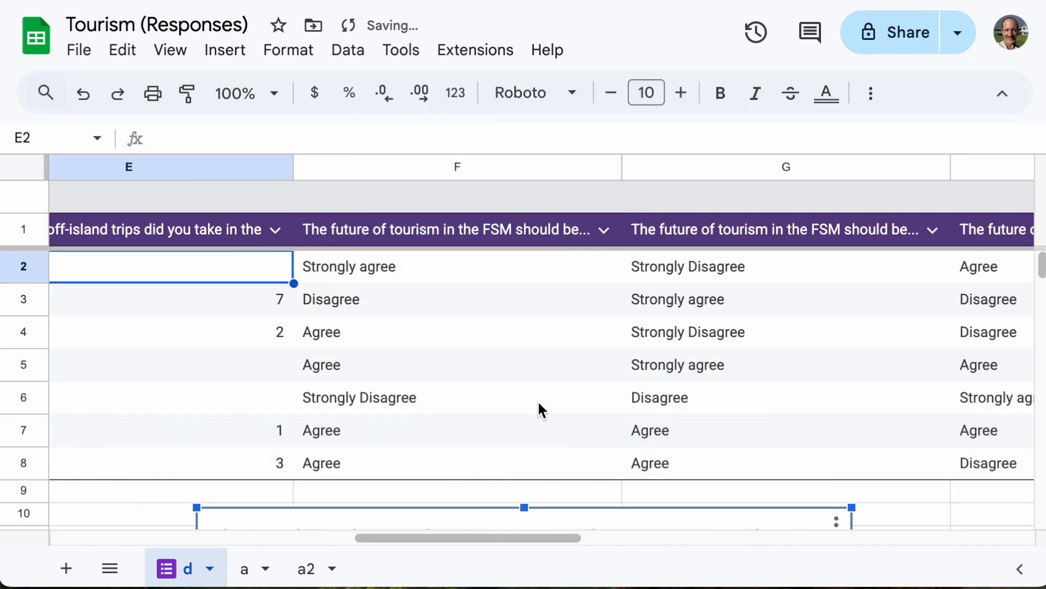
pyautogui.scroll(-5, 537, 400)
pyautogui.moveTo(400, 295); pyautogui.dragTo(369, 356)
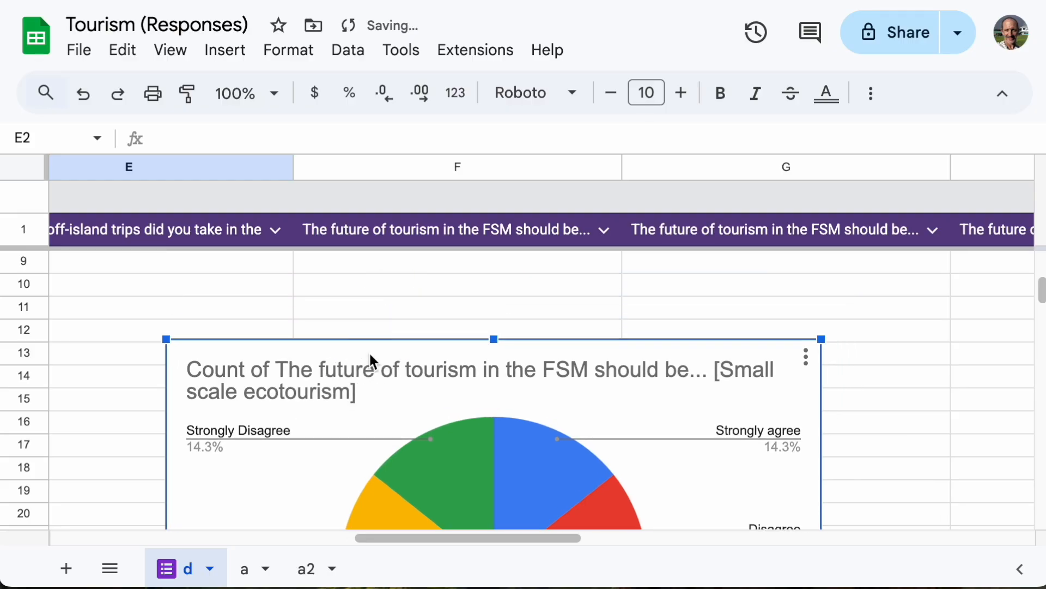
pyautogui.click(237, 309)
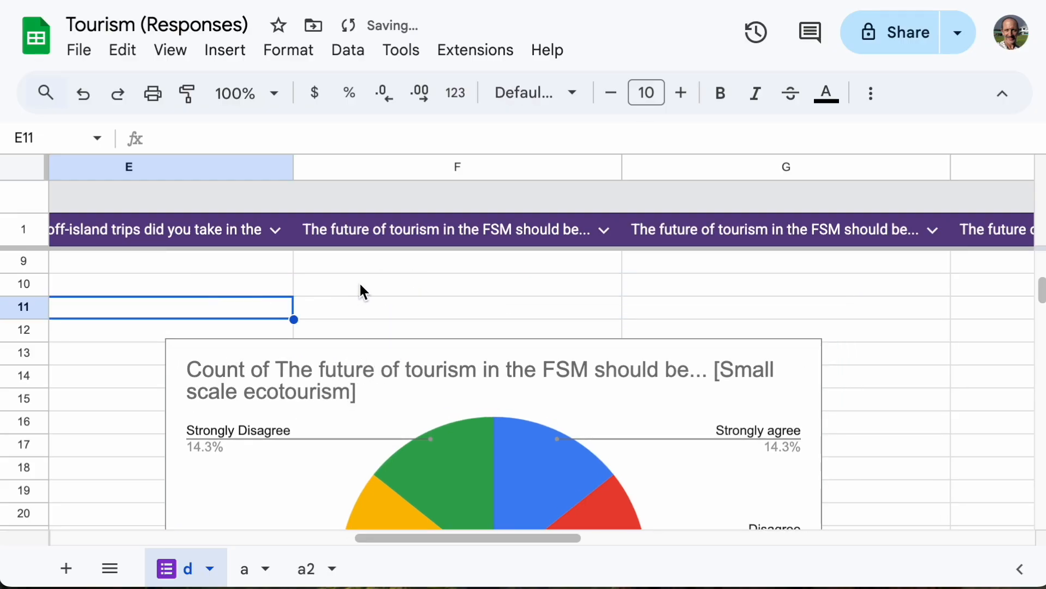
pyautogui.scroll(3, 360, 281)
pyautogui.scroll(3, 364, 287)
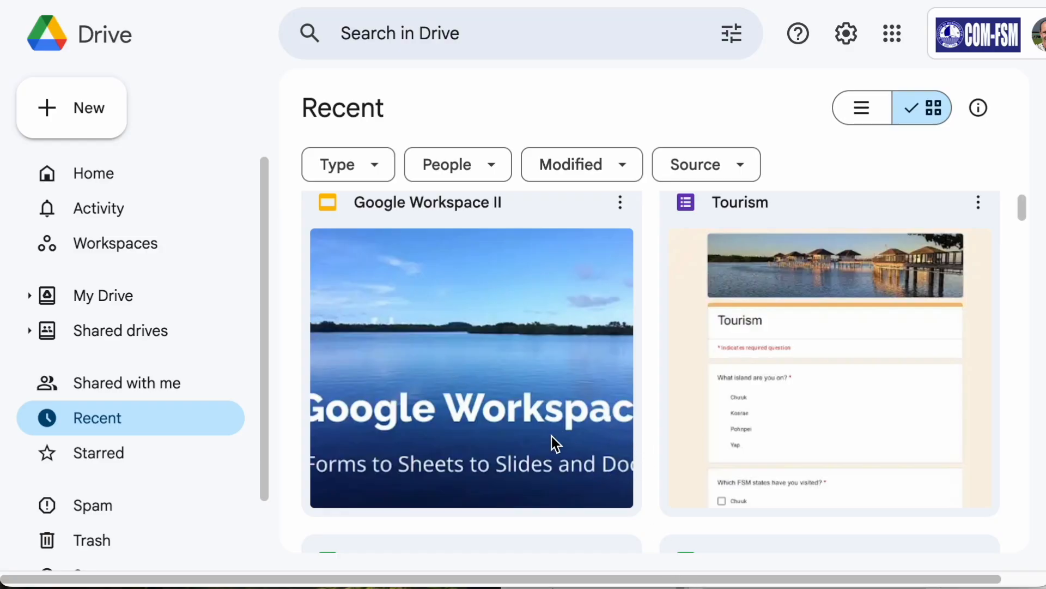
# Step: Switch to Google Drive and create a blank Google Slides presentation, dismissing the template suggestions
pyautogui.click(98, 112)
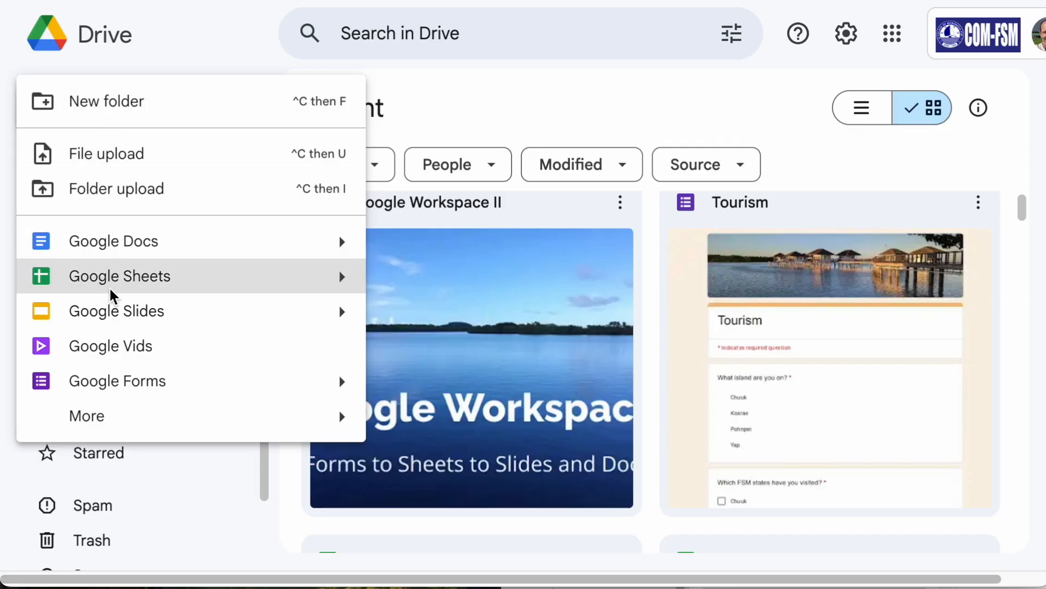
pyautogui.click(109, 312)
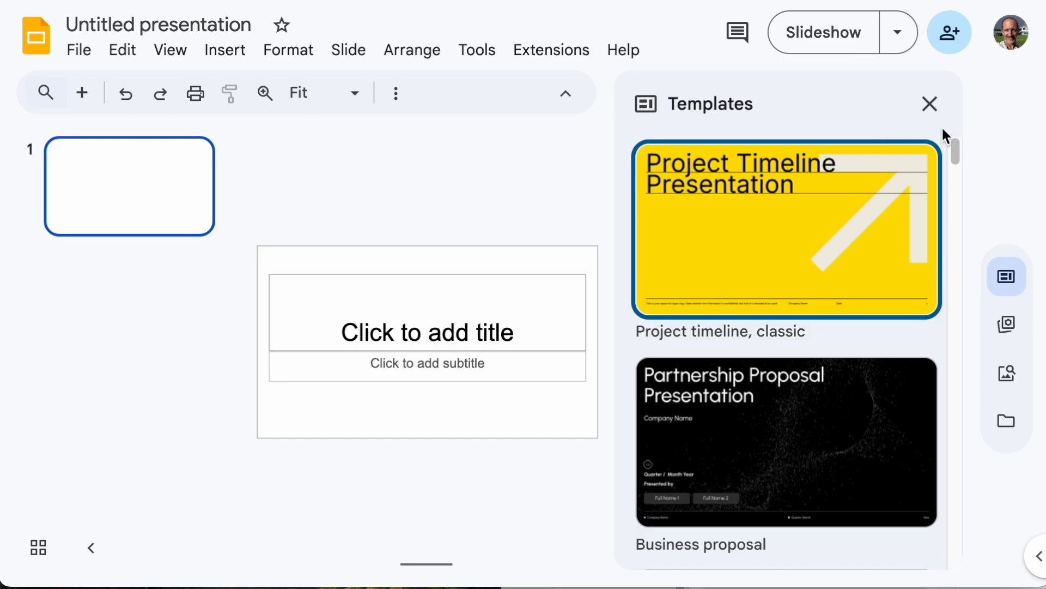
pyautogui.moveTo(955, 153); pyautogui.dragTo(954, 162)
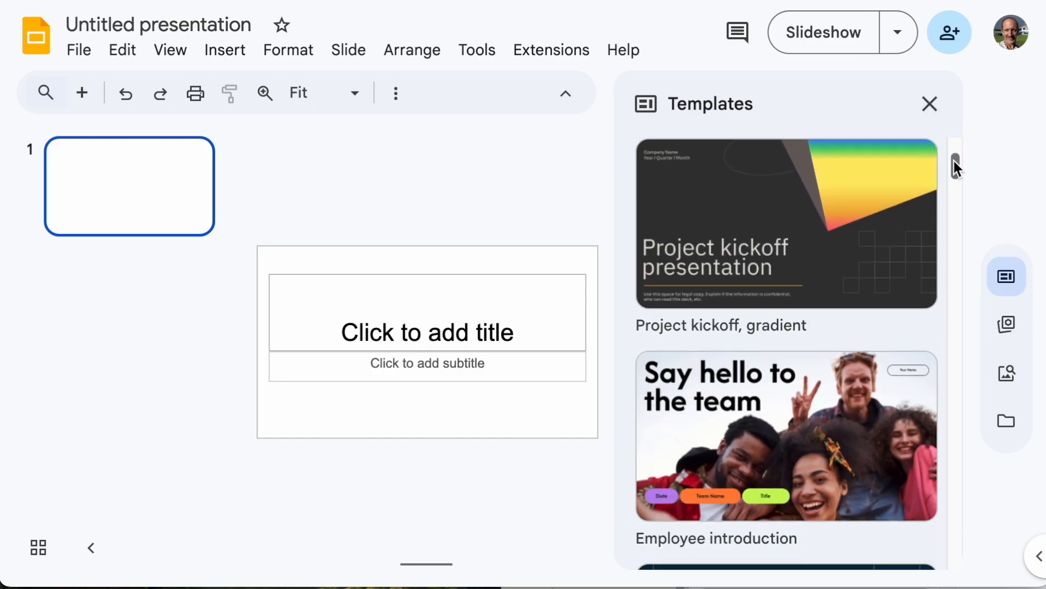
pyautogui.click(928, 112)
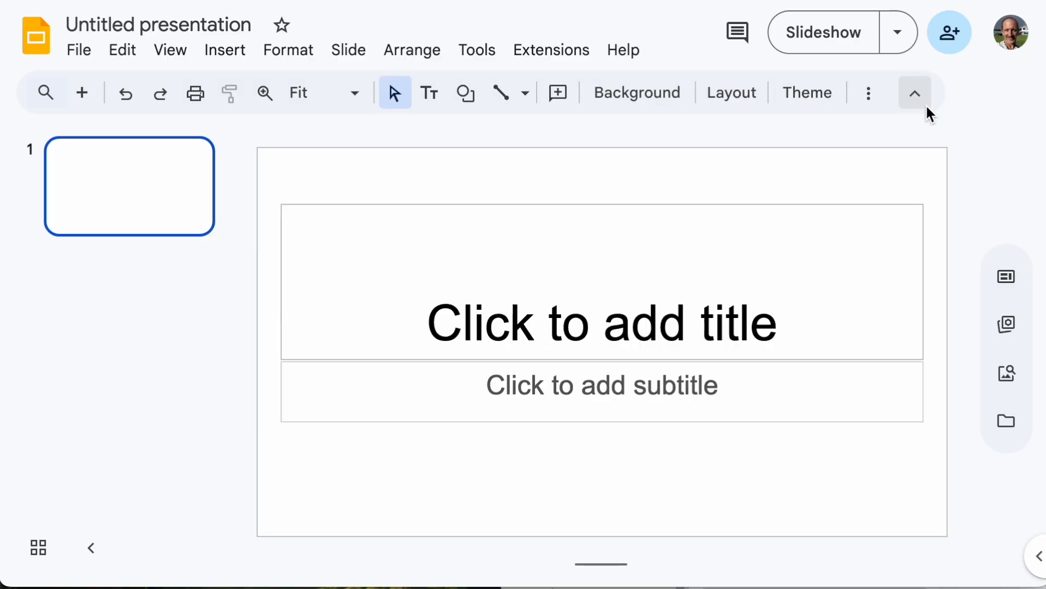
# Step: Name the presentation Tourism and enter Tourism as the title on the first slide
pyautogui.click(215, 26)
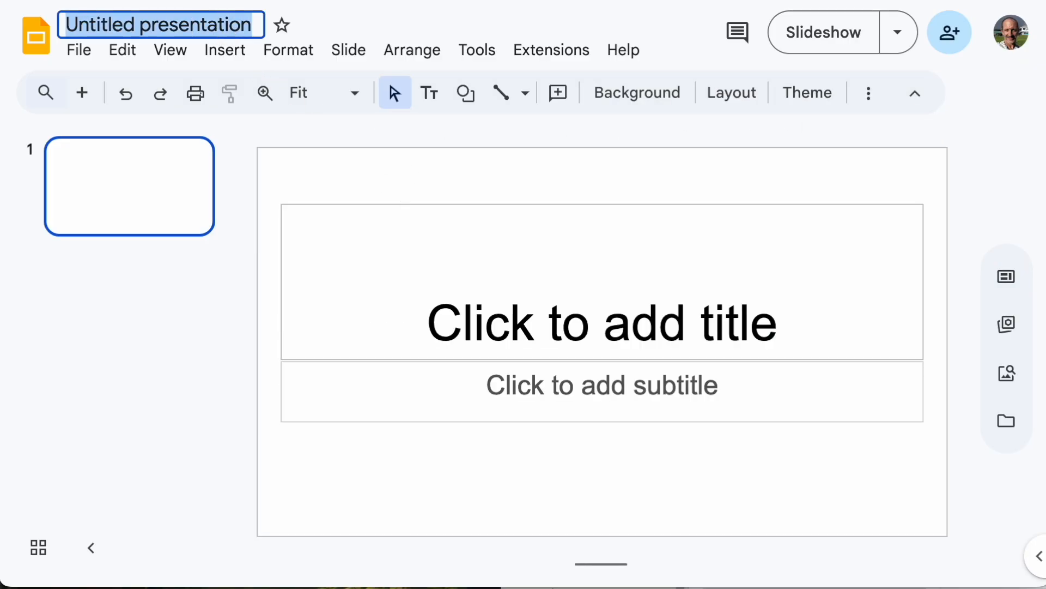
pyautogui.write('Tourism')
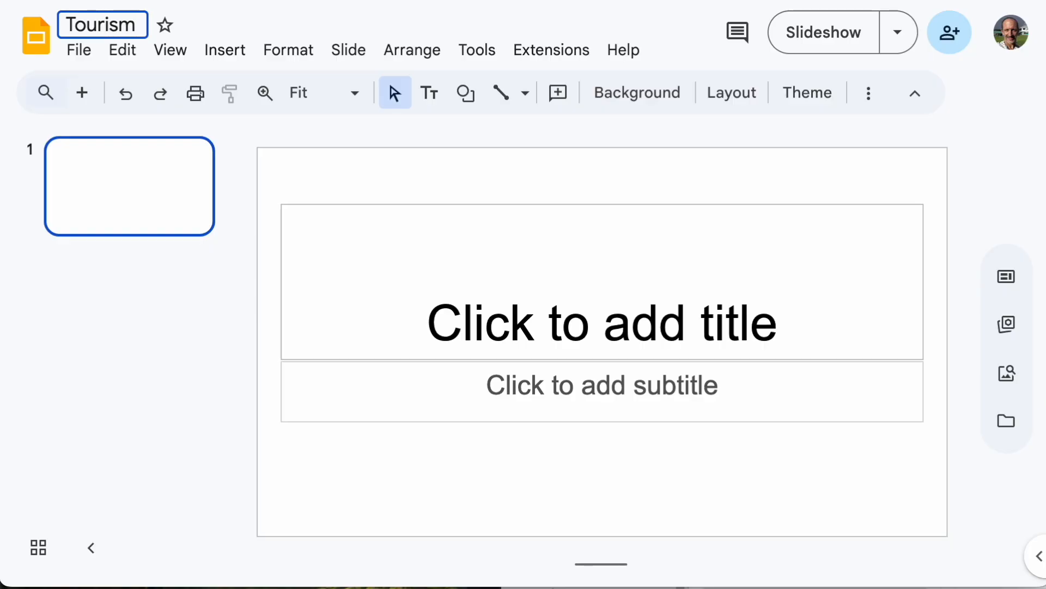
pyautogui.click(643, 336)
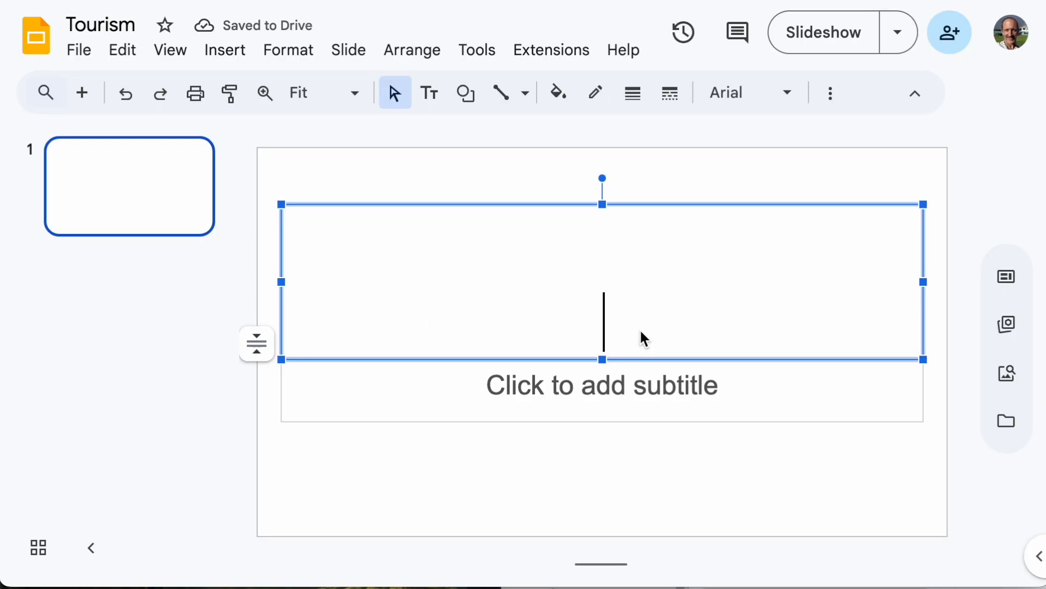
pyautogui.write('Tourism')
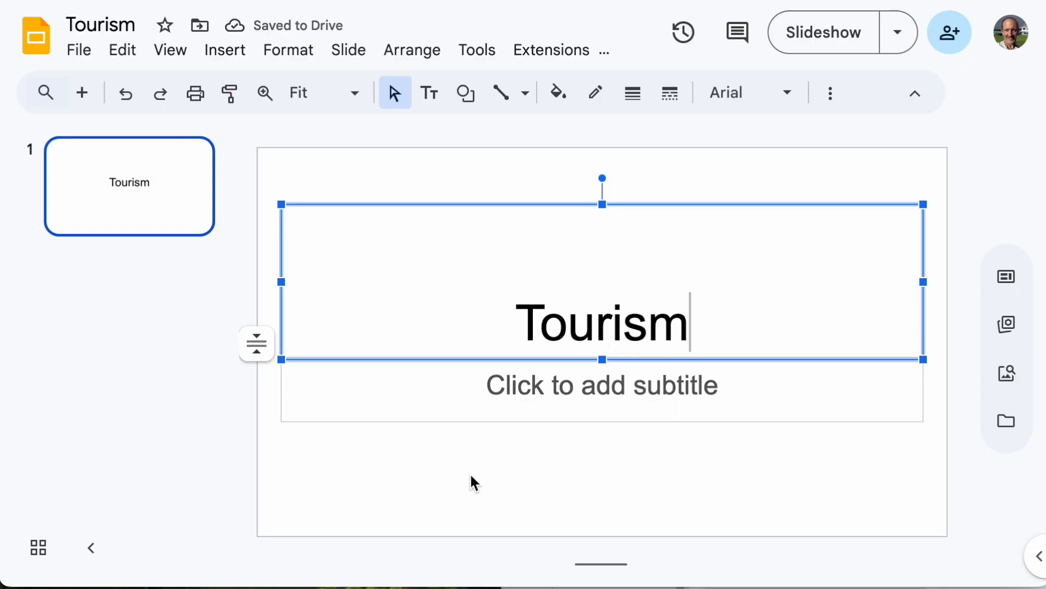
pyautogui.click(338, 52)
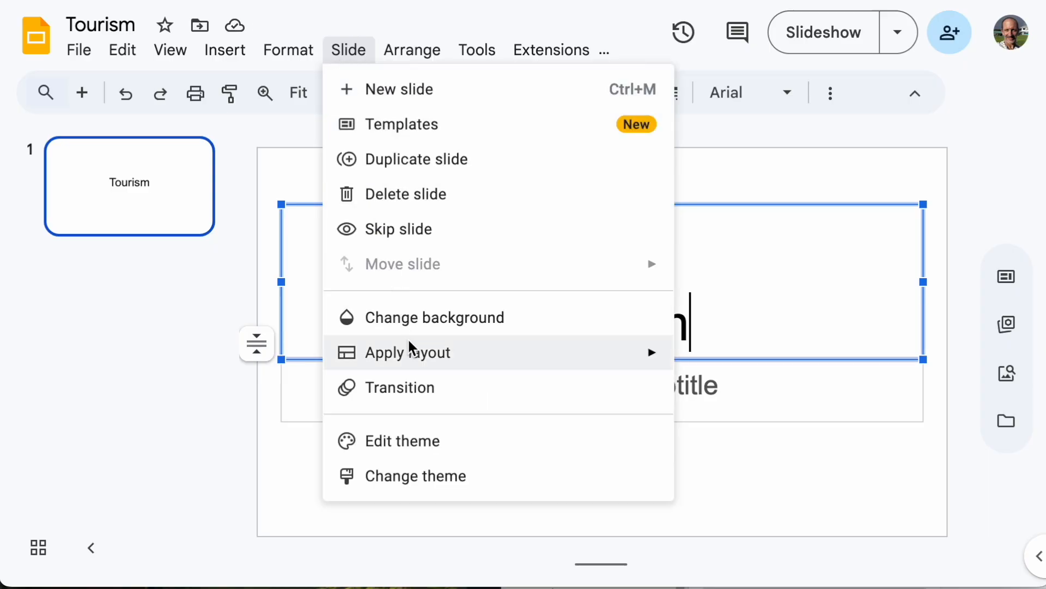
pyautogui.click(414, 442)
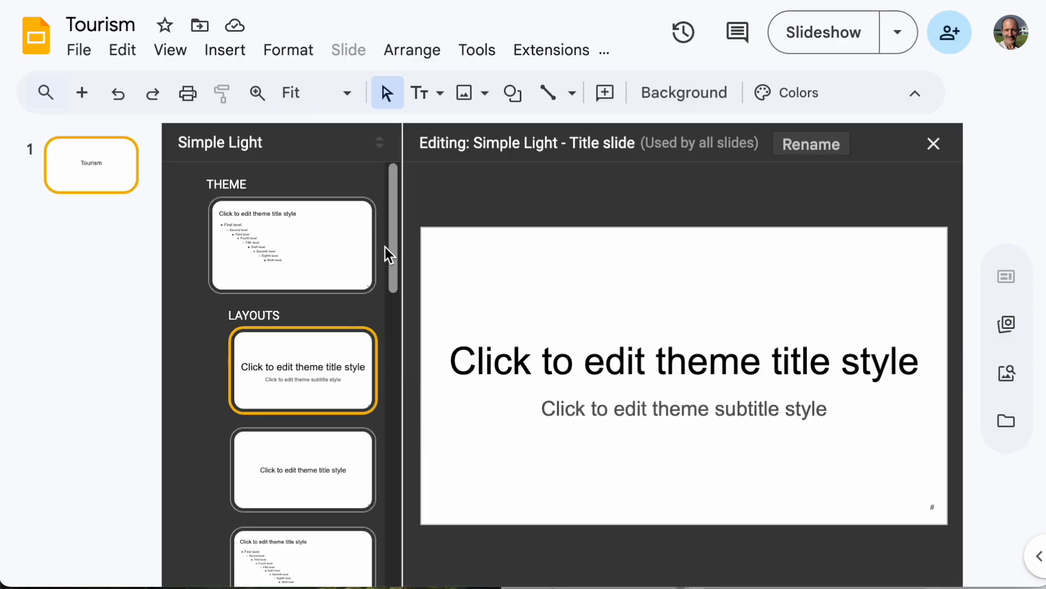
pyautogui.click(934, 145)
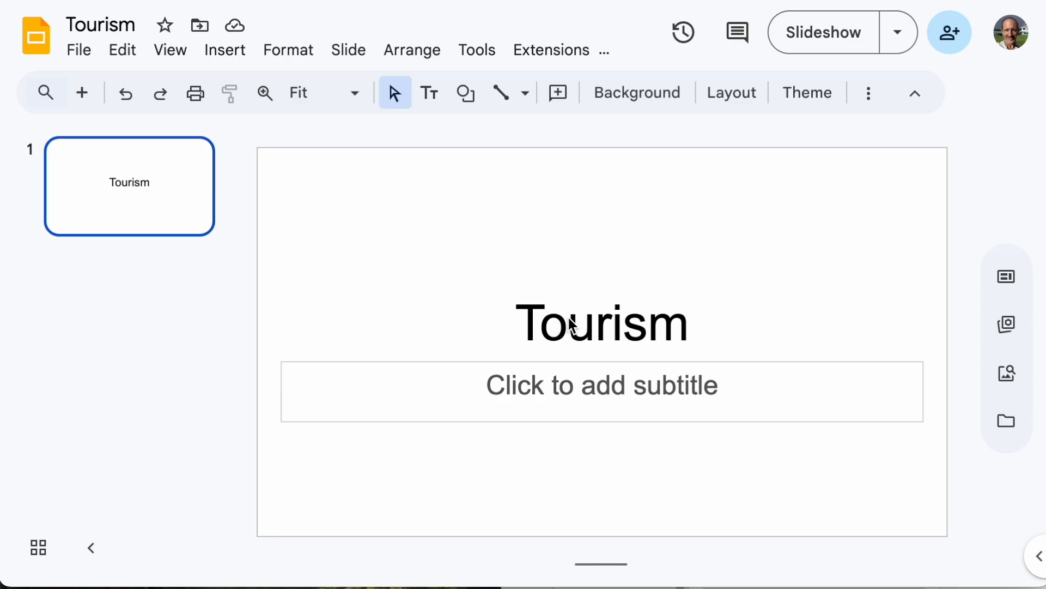
pyautogui.click(626, 324)
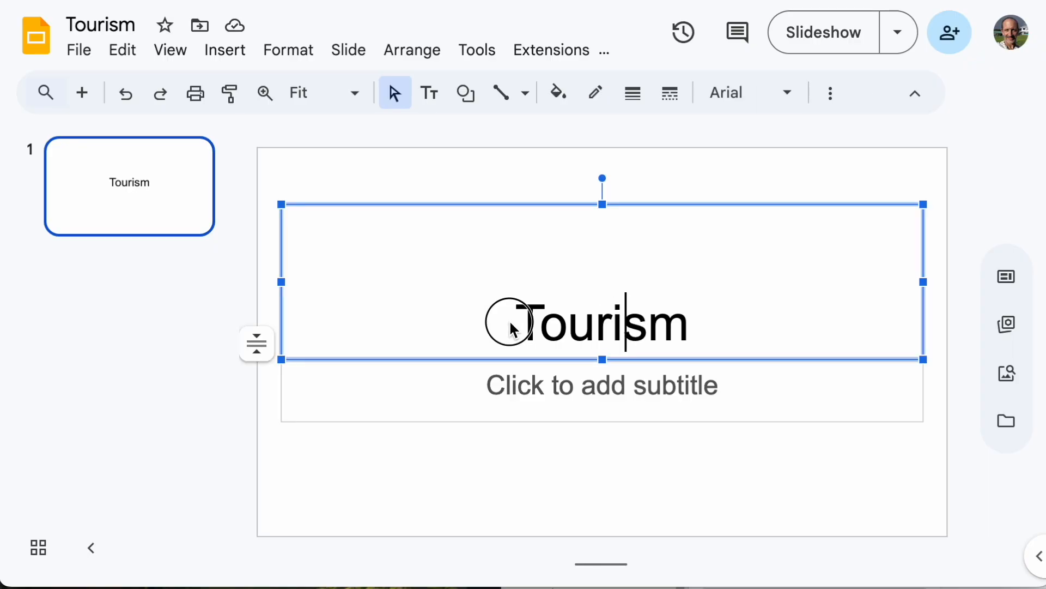
pyautogui.moveTo(510, 323); pyautogui.dragTo(687, 322)
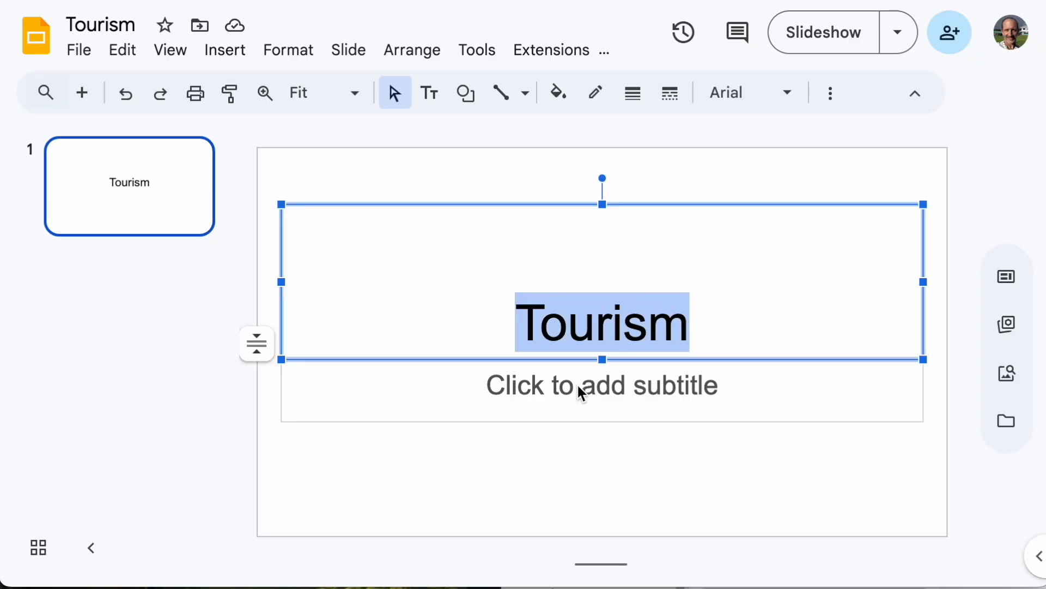
# Step: Set the image azure.jpg from the Desktop as the background of the title slide
pyautogui.click(354, 51)
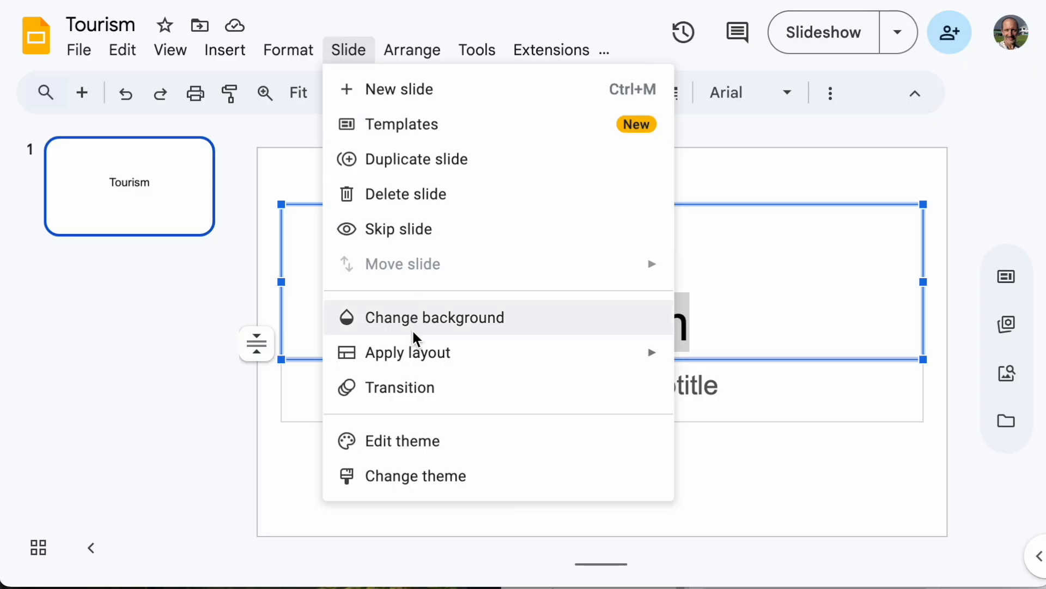
pyautogui.click(447, 318)
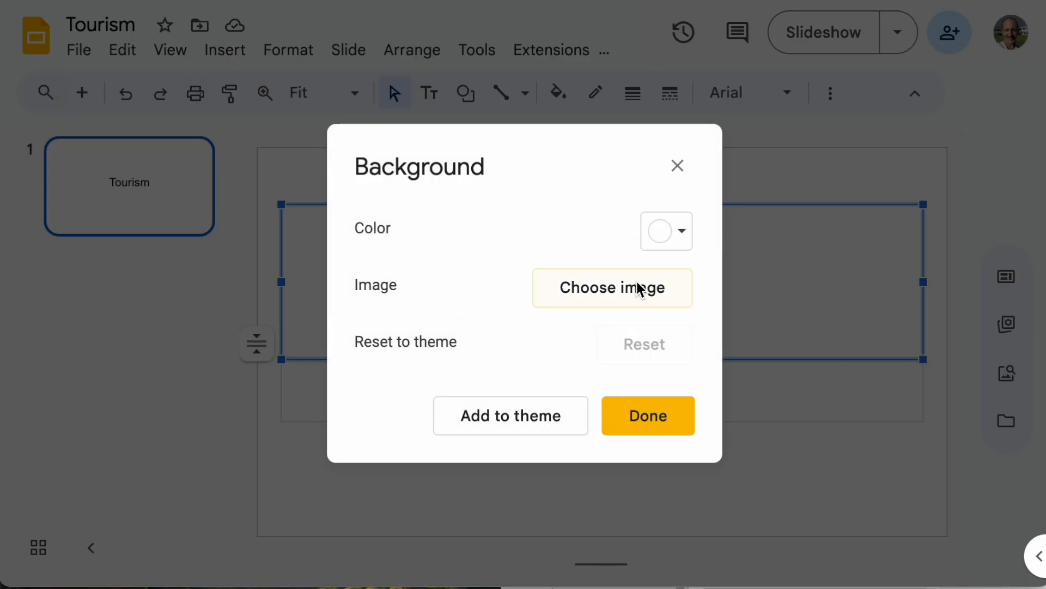
pyautogui.click(637, 283)
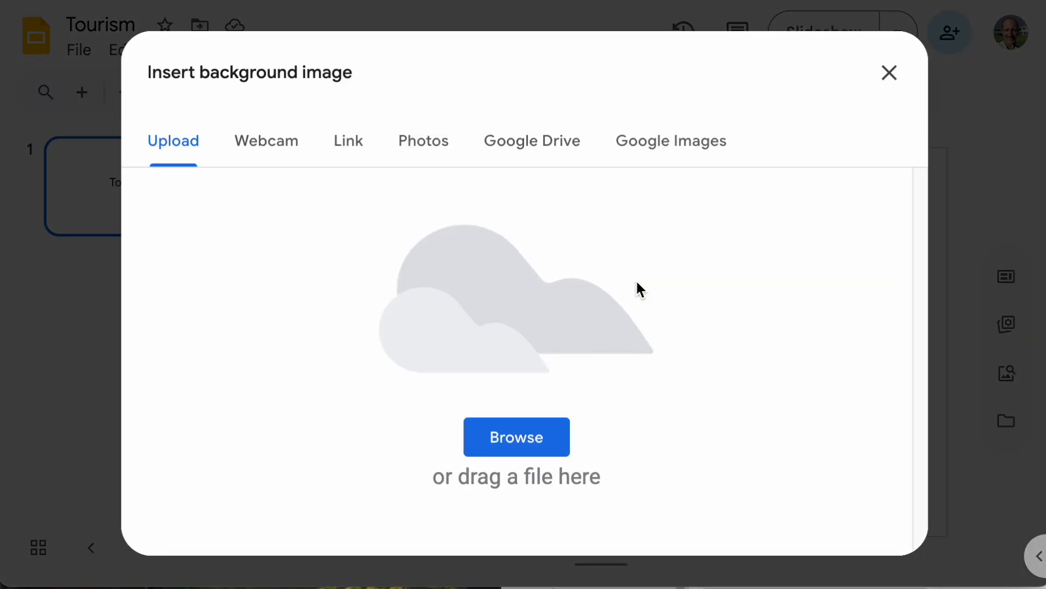
pyautogui.click(492, 443)
pyautogui.click(536, 55)
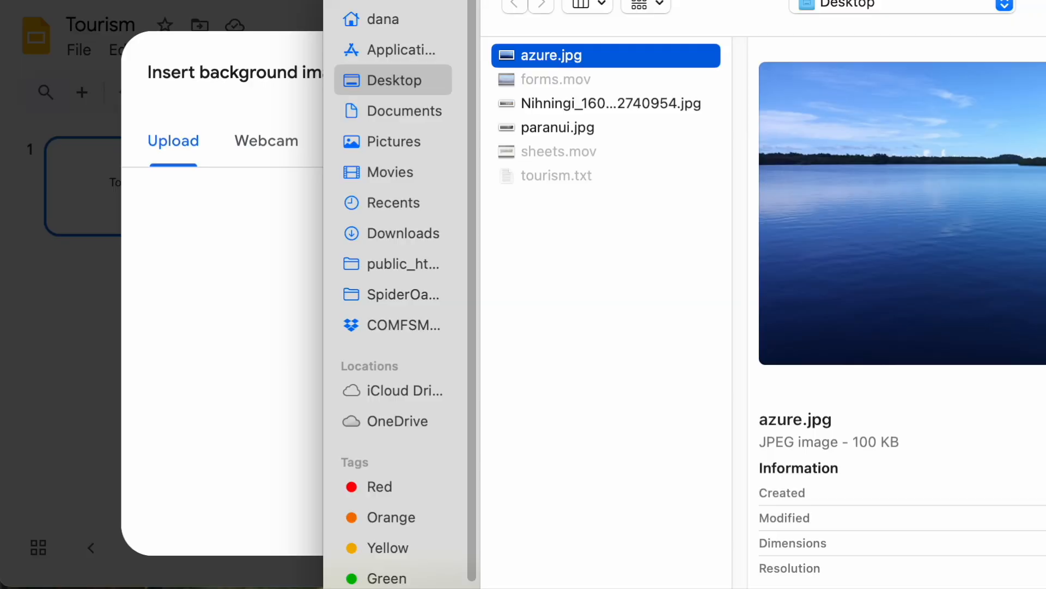
pyautogui.press('Return')
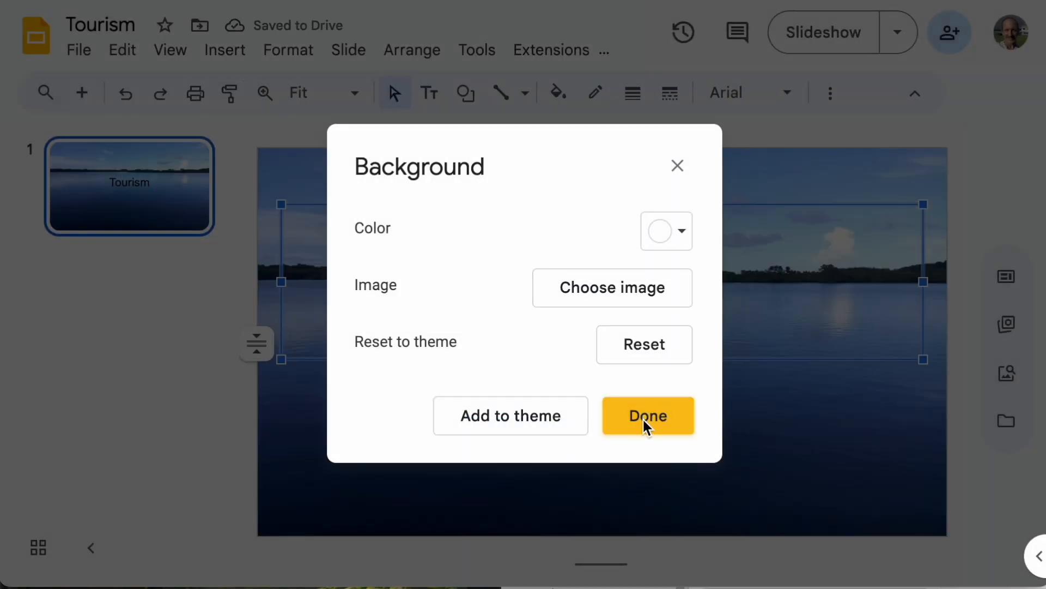
pyautogui.click(645, 419)
pyautogui.click(684, 320)
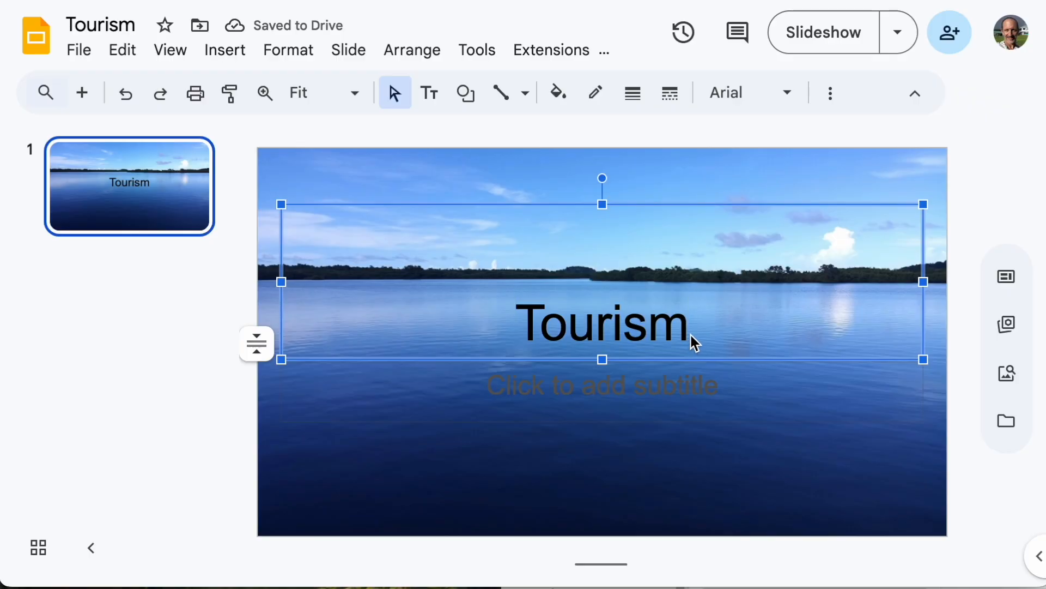
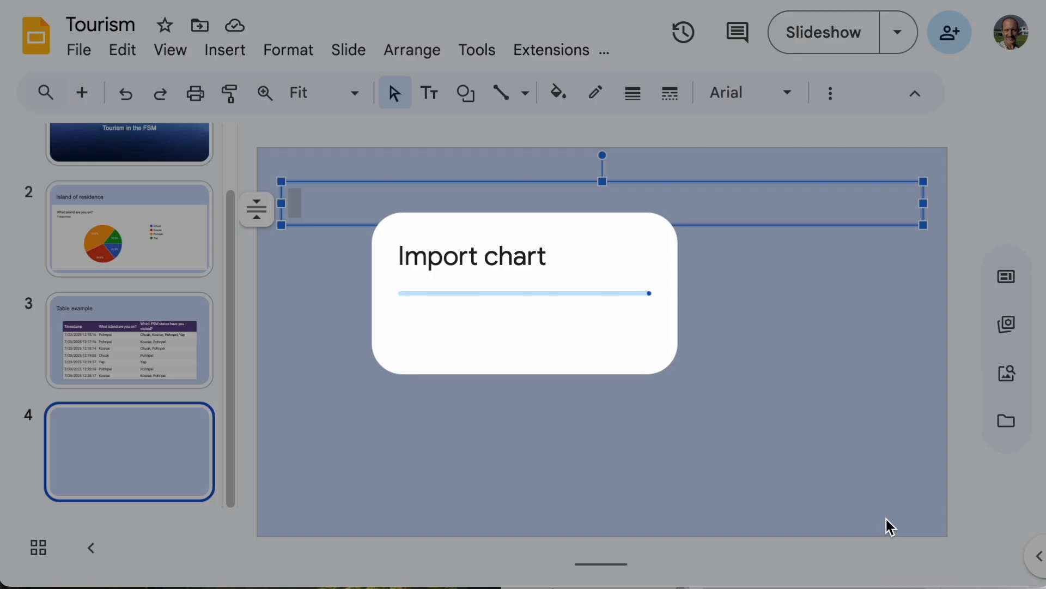
# Step: Import the pie chart about travel off island in the past twelve months from Tourism (Responses) into slide 4 and centre it below the title
pyautogui.moveTo(708, 227); pyautogui.dragTo(727, 217)
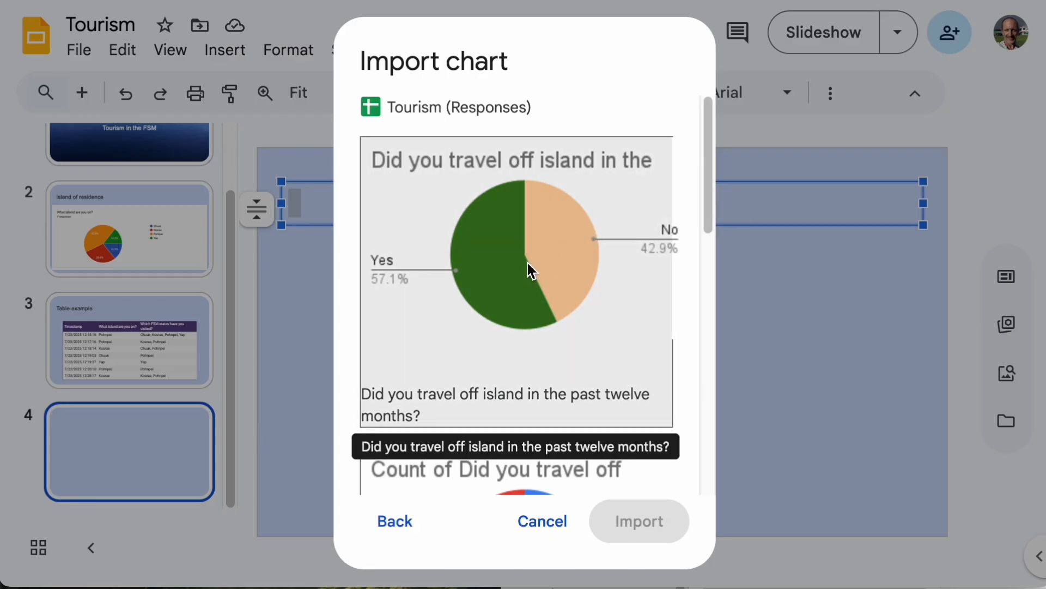
pyautogui.click(499, 279)
pyautogui.click(642, 531)
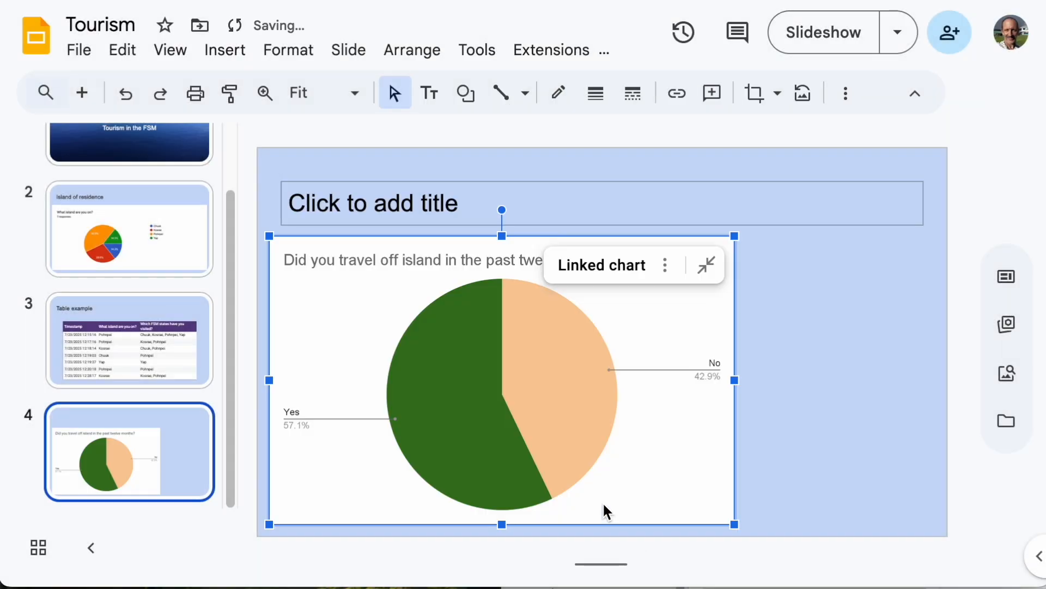
pyautogui.moveTo(477, 260); pyautogui.dragTo(565, 261)
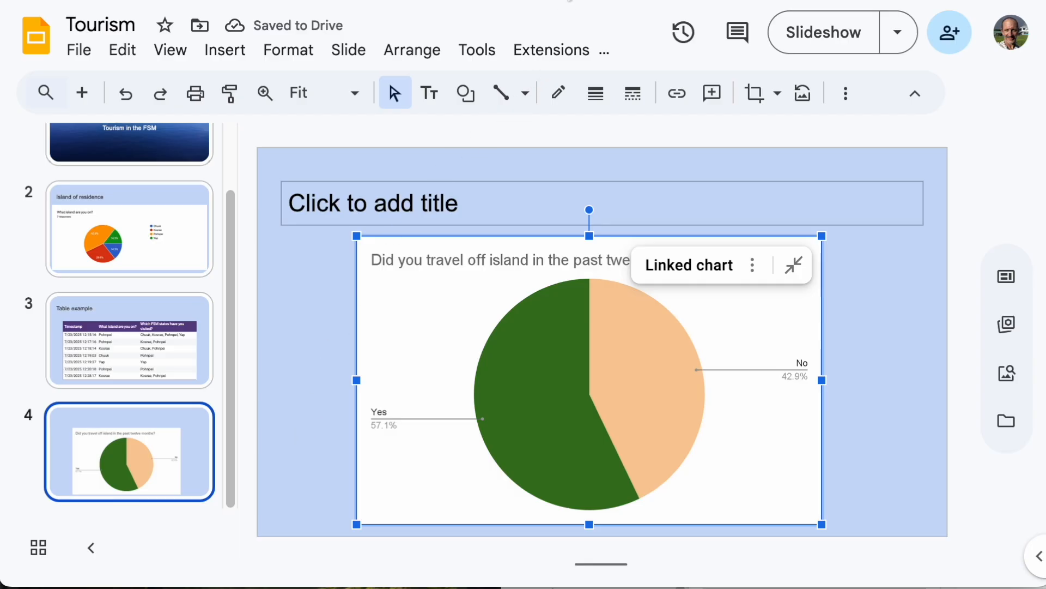
# Step: Enter Off island travel question as the title of slide 4
pyautogui.click(358, 213)
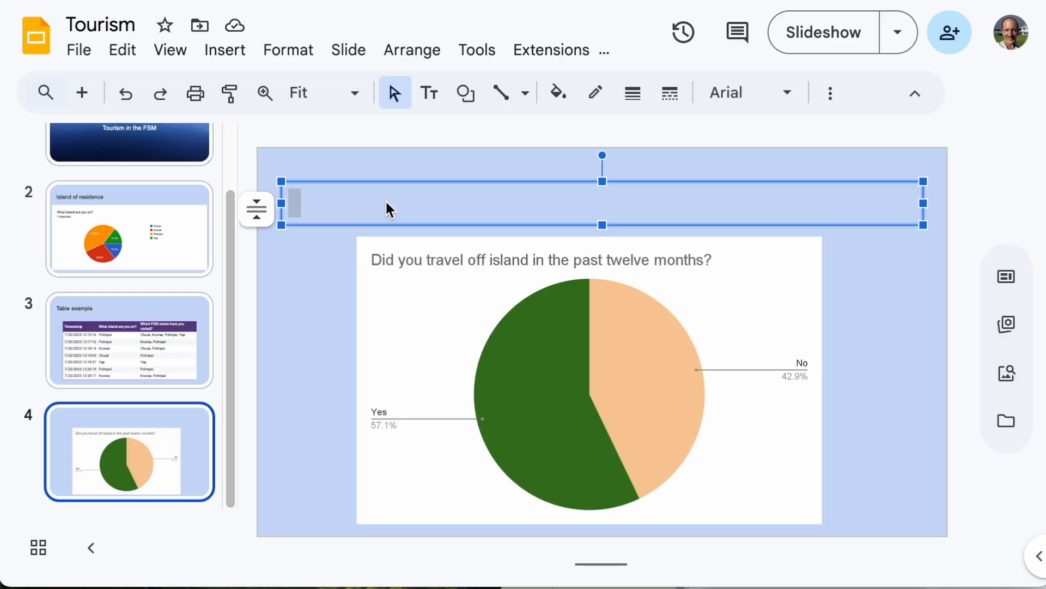
pyautogui.write('Od')
pyautogui.press('BackSpace')
pyautogui.write('ff i')
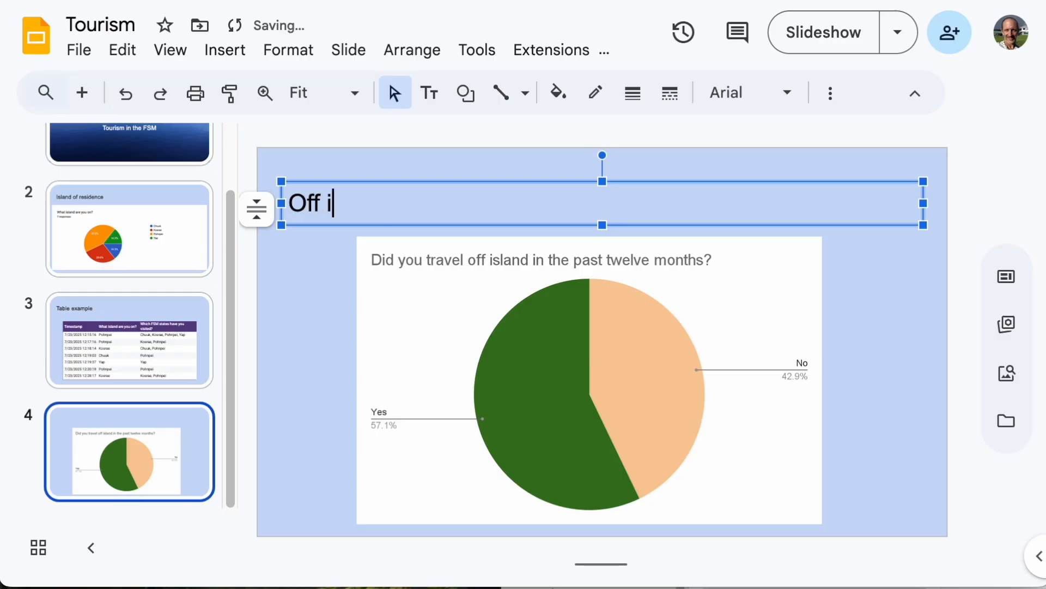
pyautogui.write('sland tra')
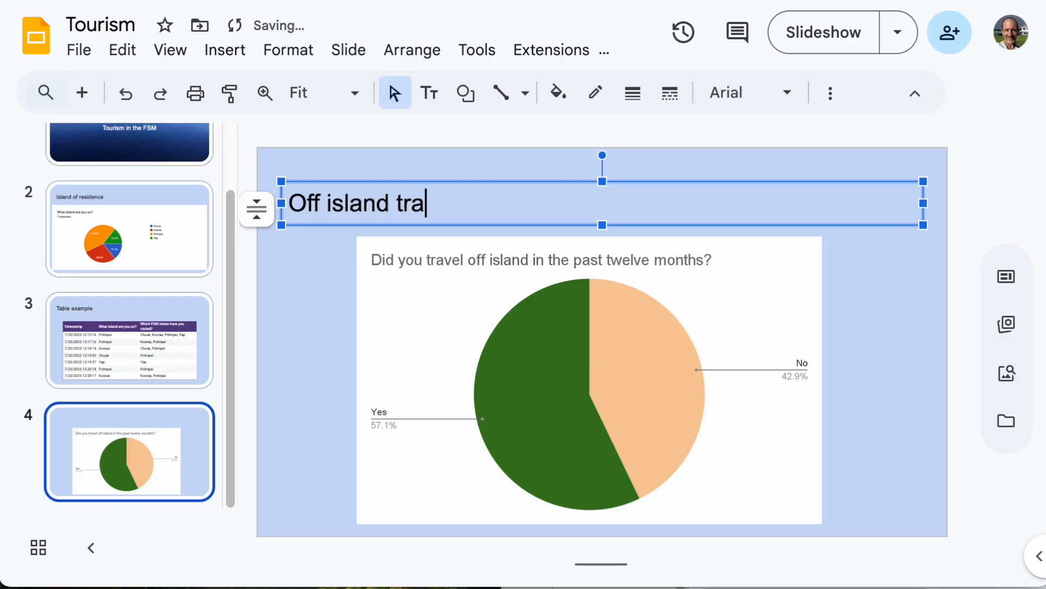
pyautogui.write('vel question')
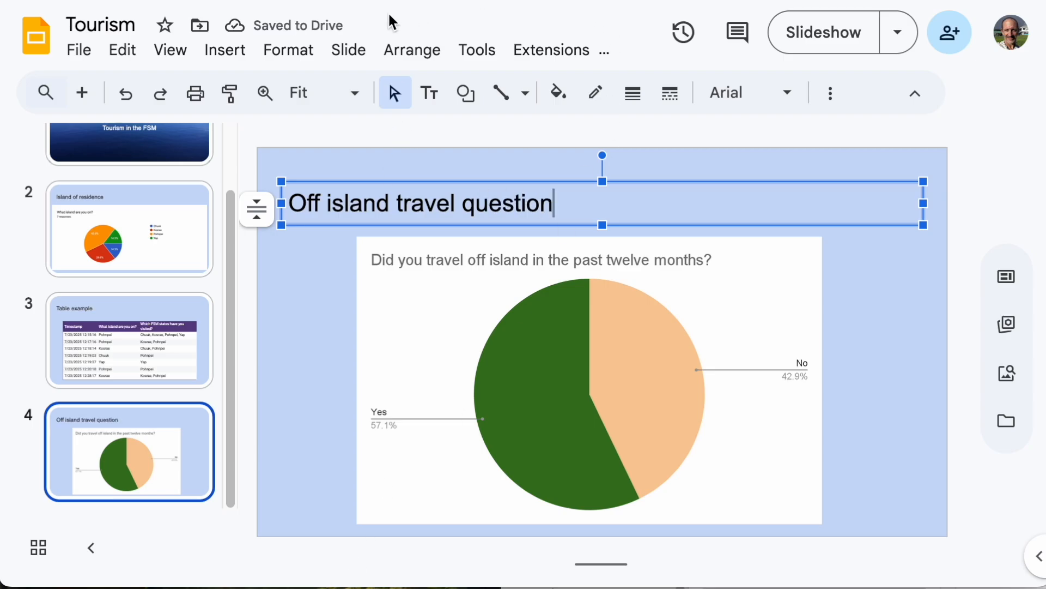
# Step: Add a new slide after slide 4 and apply the Title and body layout to it
pyautogui.click(347, 49)
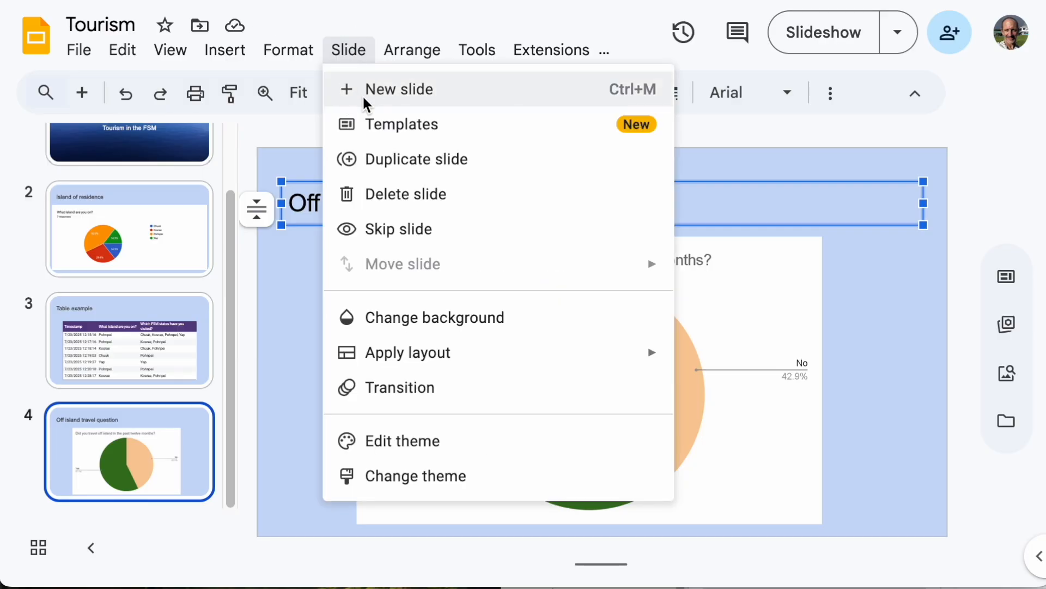
pyautogui.click(362, 94)
pyautogui.click(338, 53)
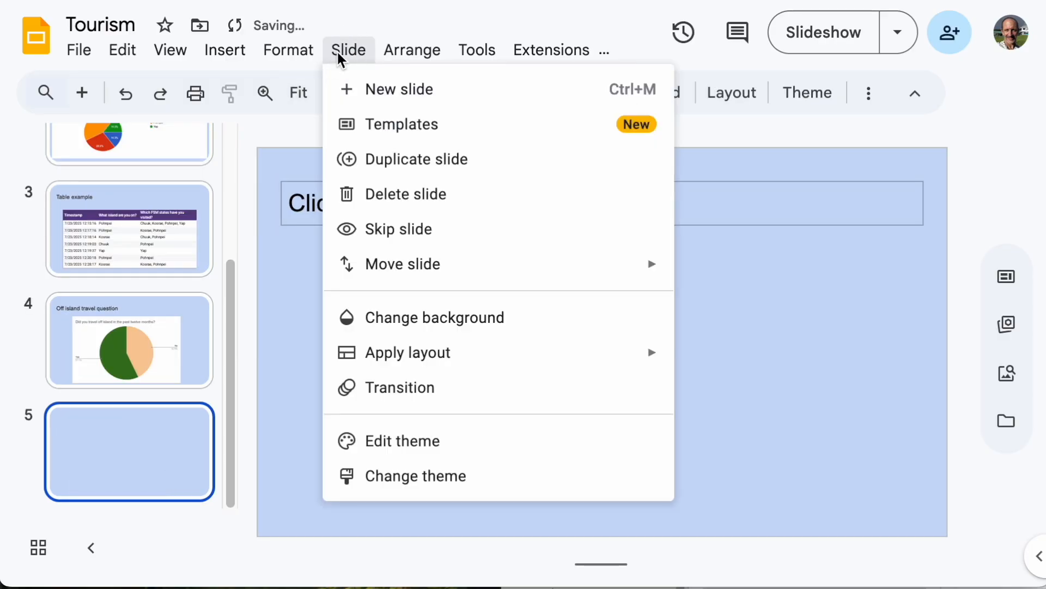
pyautogui.moveTo(460, 361)
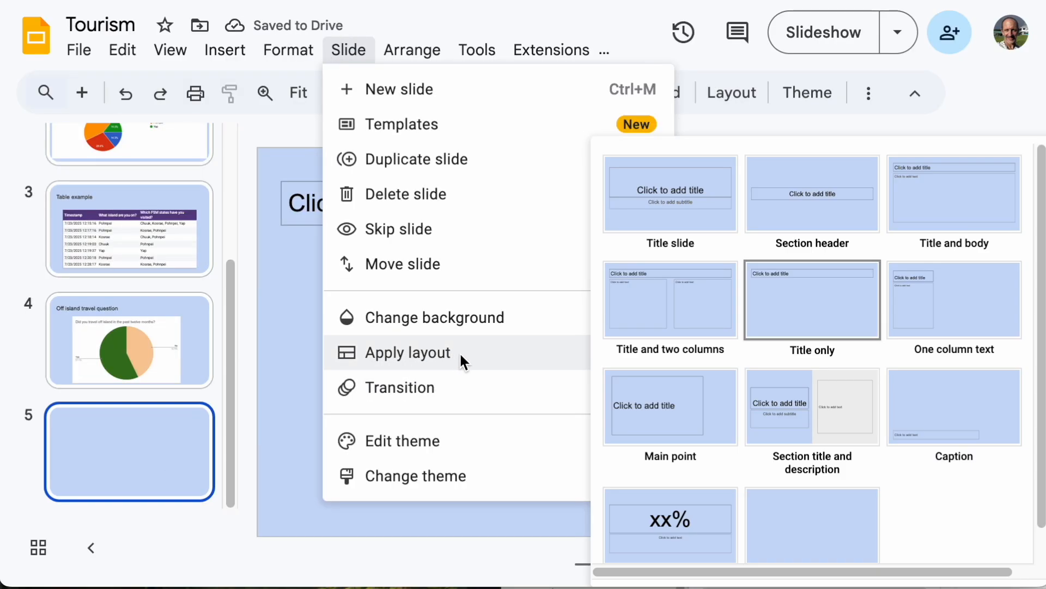
pyautogui.click(930, 207)
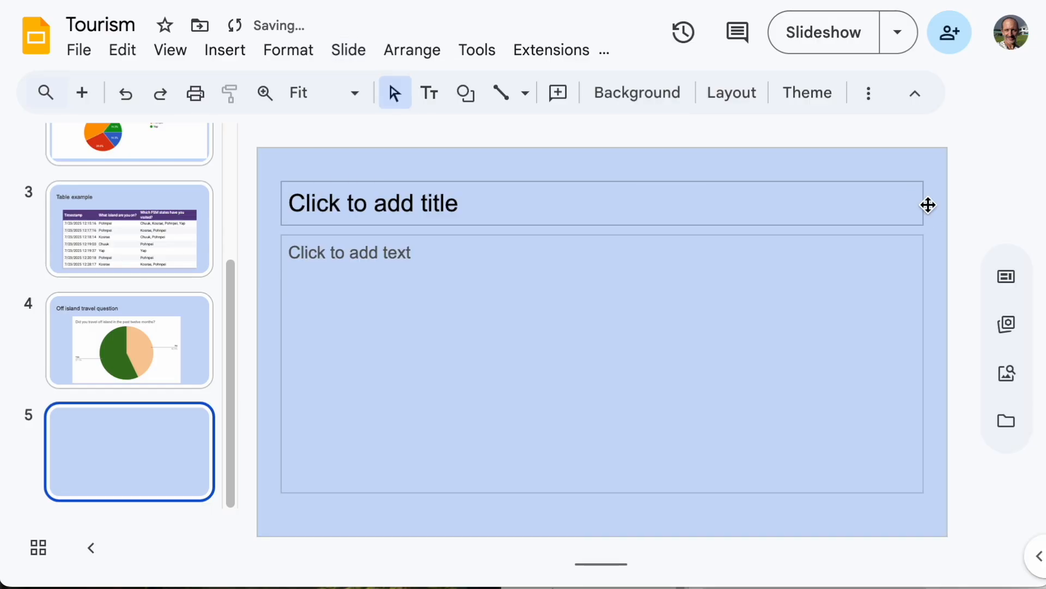
# Step: Title slide 5 Main points and fill its body with the lines Main points, Point one, Point two and Point three
pyautogui.click(528, 217)
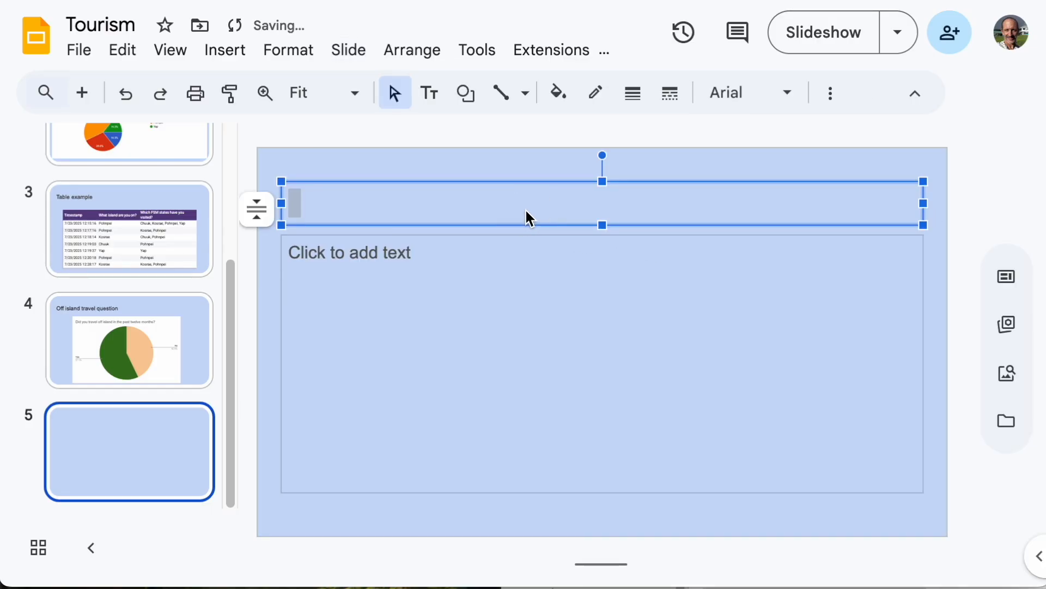
pyautogui.write('Main points')
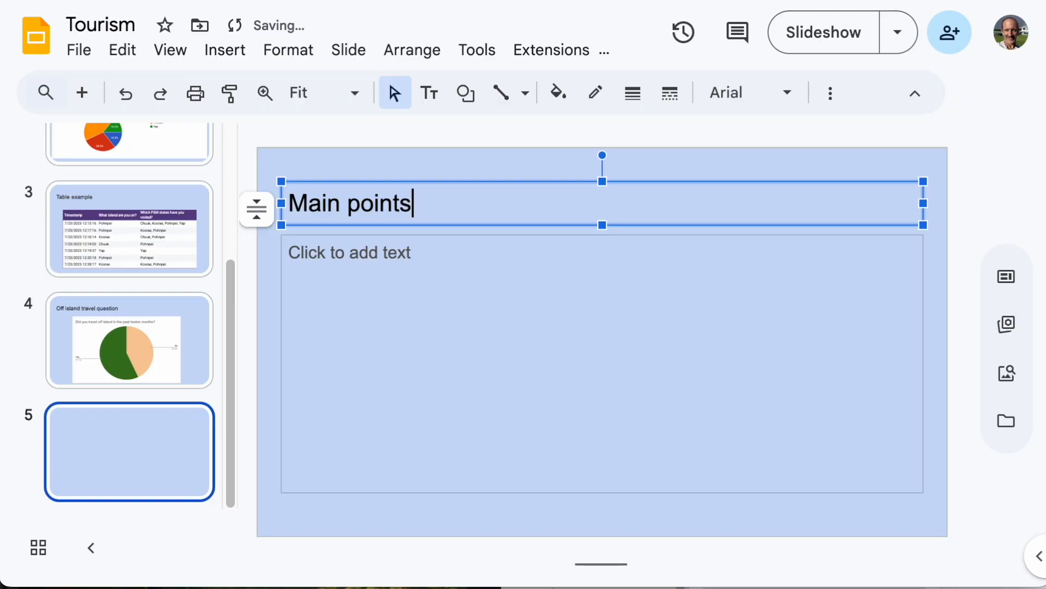
pyautogui.click(533, 297)
pyautogui.write('Main points ')
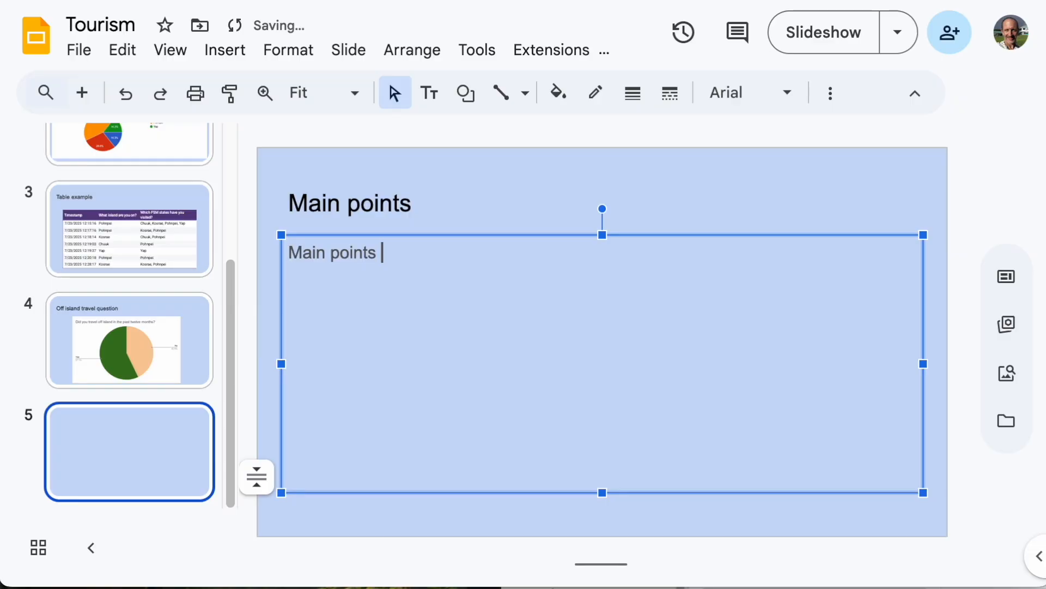
pyautogui.write('Point one ')
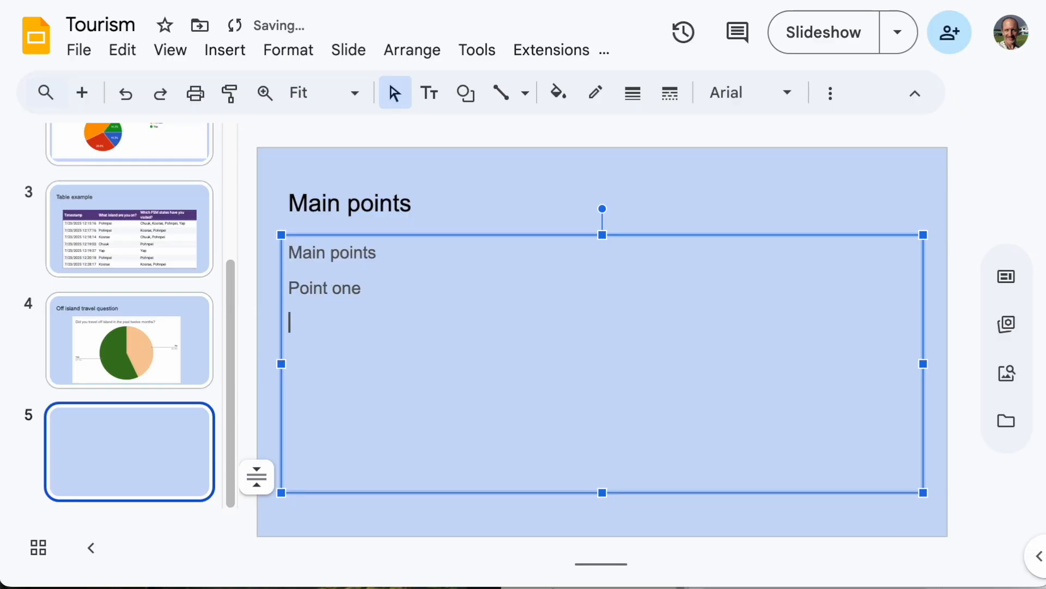
pyautogui.write('Point two Poin')
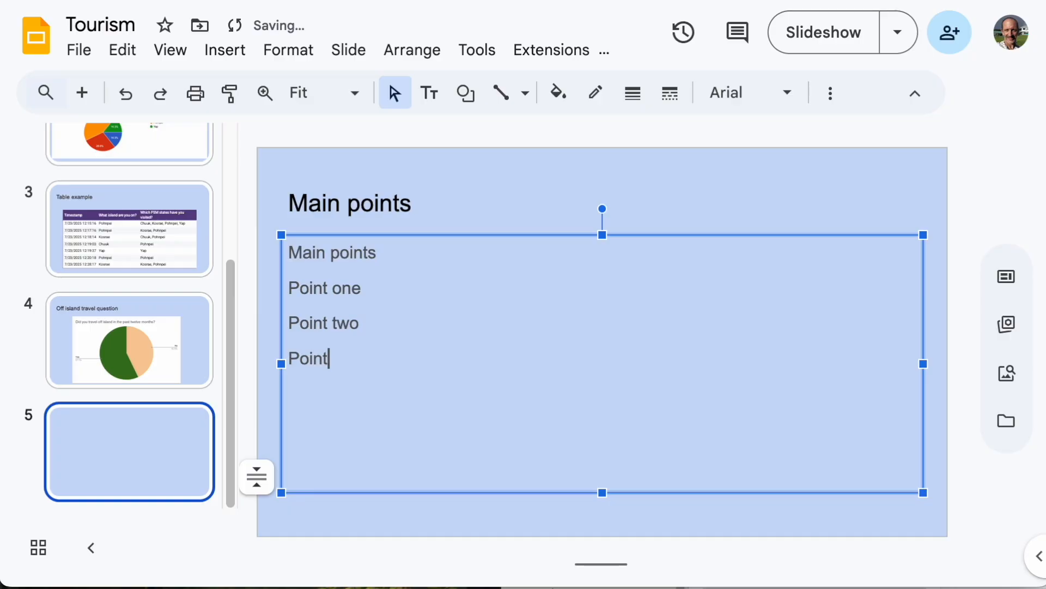
pyautogui.write('t three')
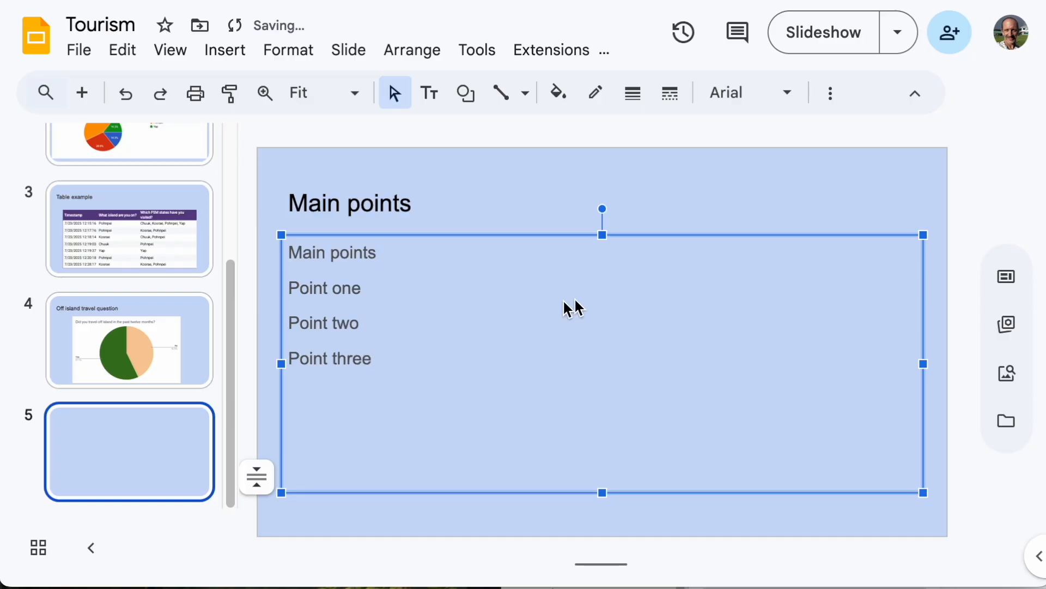
# Step: Format the lines Point one to Point three on slide 5 as a bulleted list
pyautogui.moveTo(411, 360); pyautogui.dragTo(257, 285)
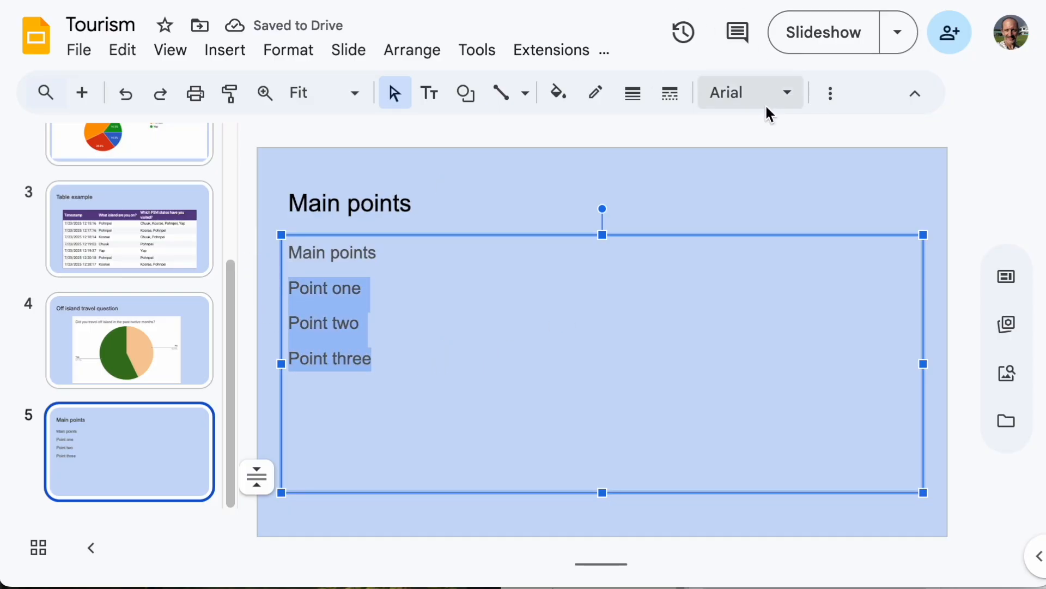
pyautogui.click(828, 98)
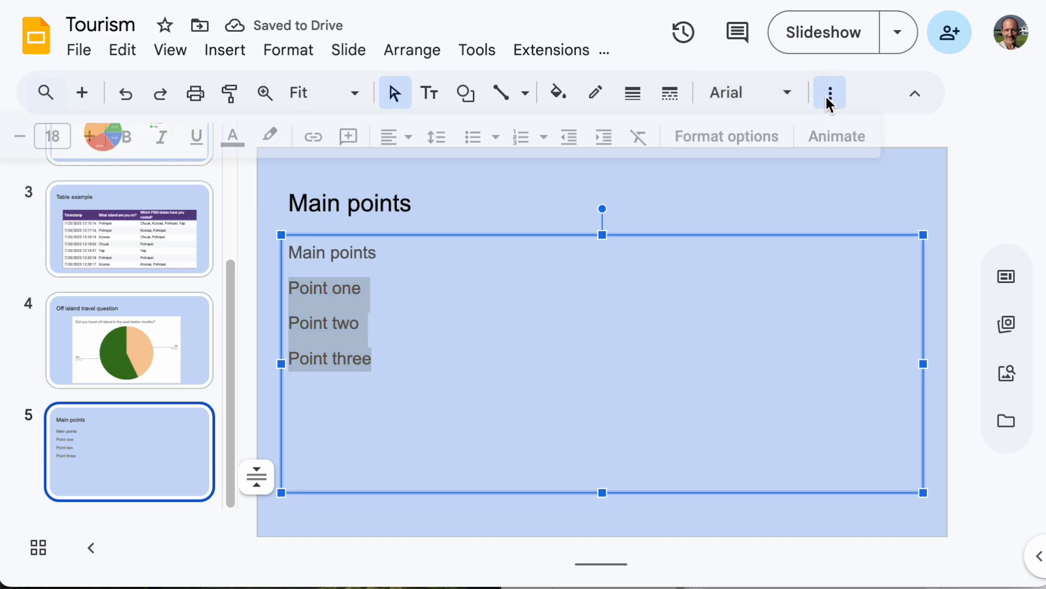
pyautogui.click(478, 142)
pyautogui.click(463, 312)
# Step: Increase the font size of all the body text on slide 5 to 24
pyautogui.moveTo(429, 357); pyautogui.dragTo(257, 241)
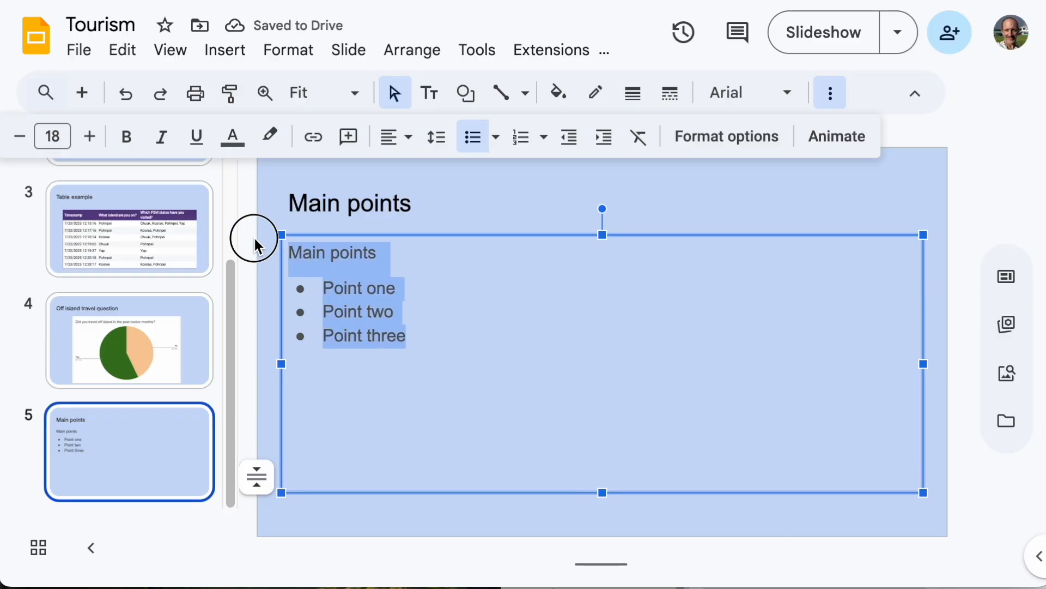
pyautogui.click(88, 137)
pyautogui.click(88, 138)
pyautogui.click(89, 137)
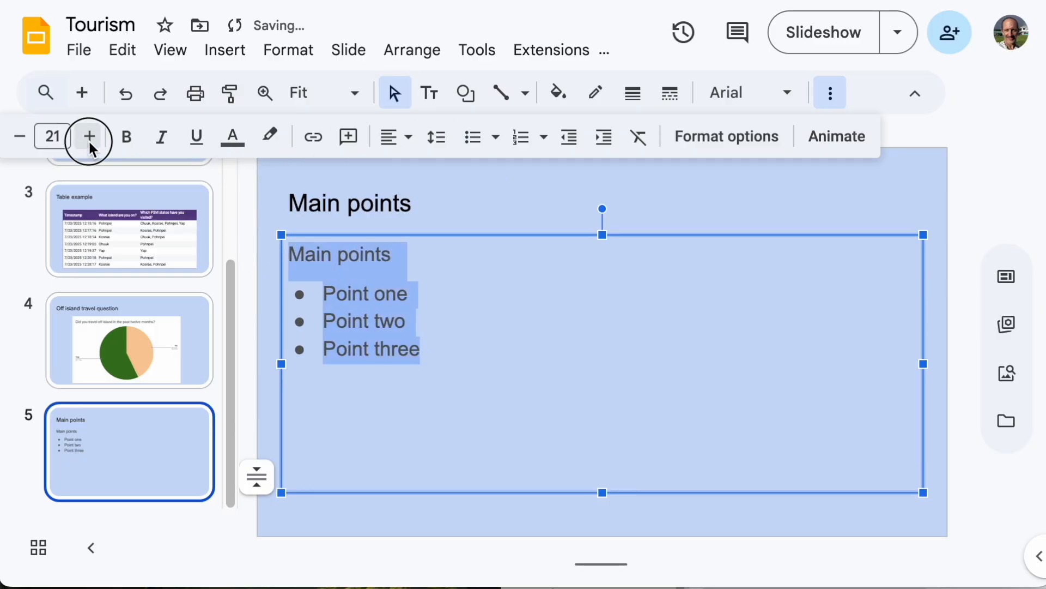
pyautogui.click(89, 138)
pyautogui.click(88, 138)
pyautogui.click(88, 138)
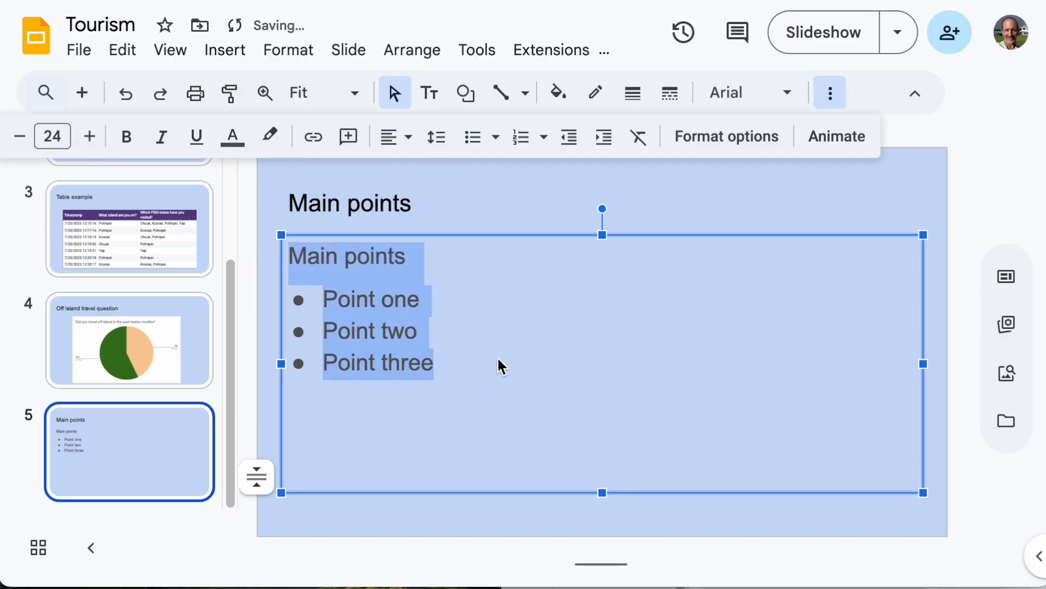
# Step: Change the colour of all the body text on slide 5 to black
pyautogui.moveTo(470, 355); pyautogui.dragTo(264, 225)
pyautogui.click(233, 136)
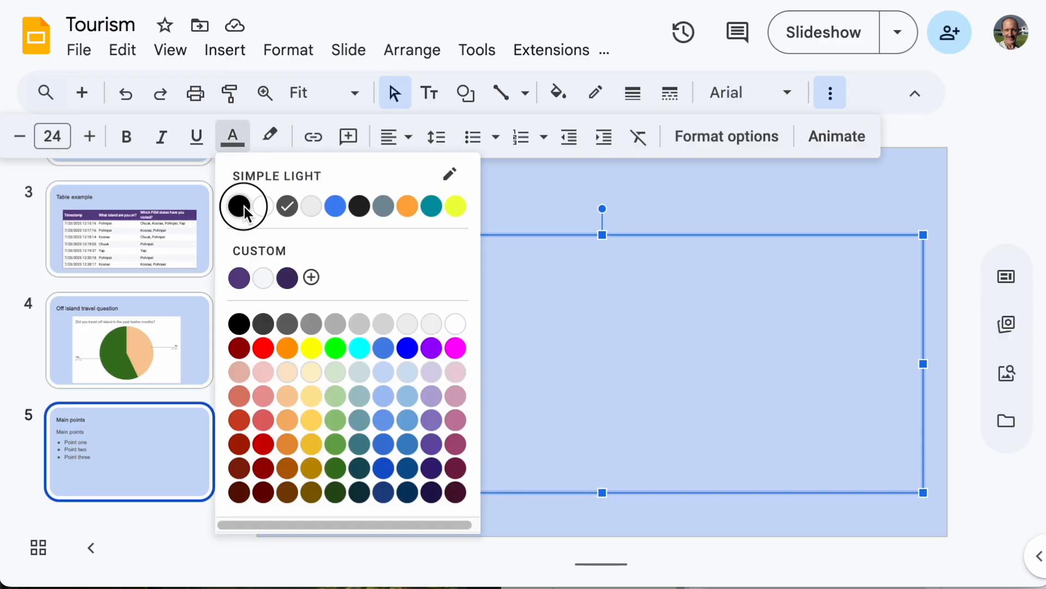
pyautogui.click(239, 208)
pyautogui.click(556, 375)
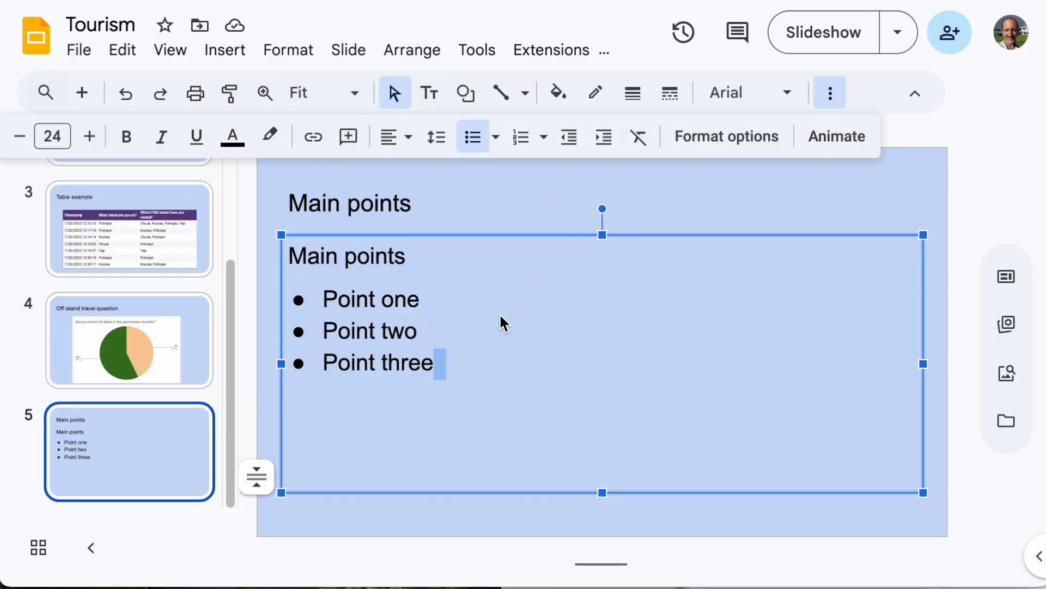
# Step: Share the presentation with anyone with the link as viewer and copy its link
pyautogui.click(952, 37)
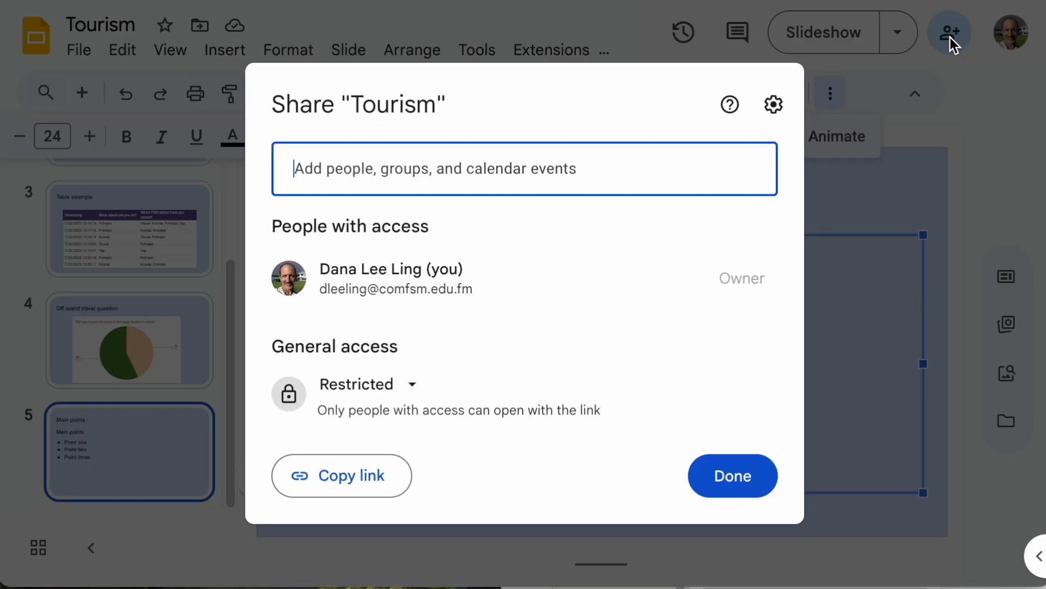
pyautogui.click(385, 393)
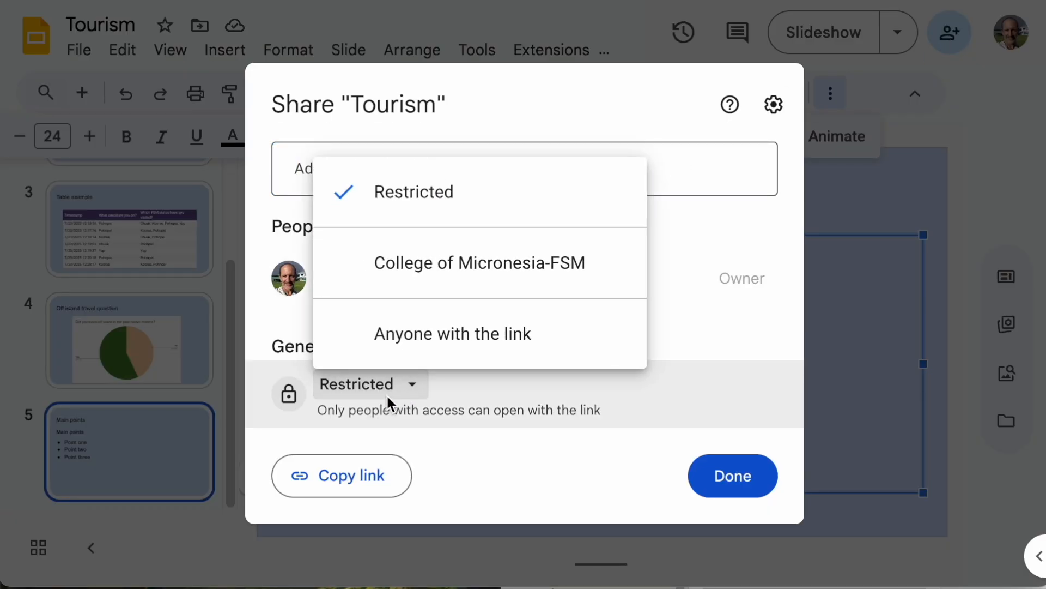
pyautogui.click(433, 349)
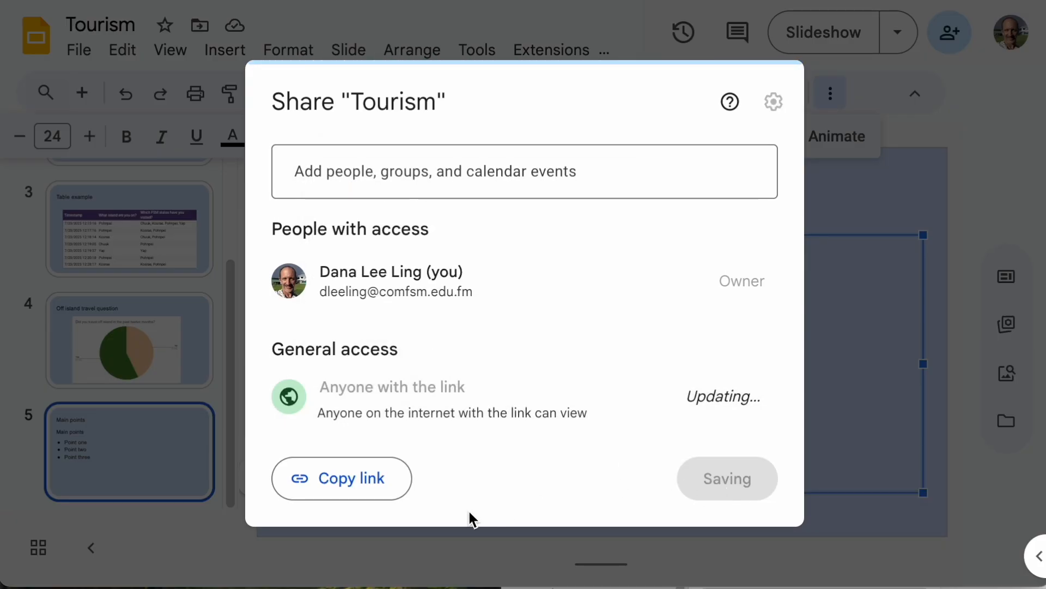
pyautogui.click(375, 480)
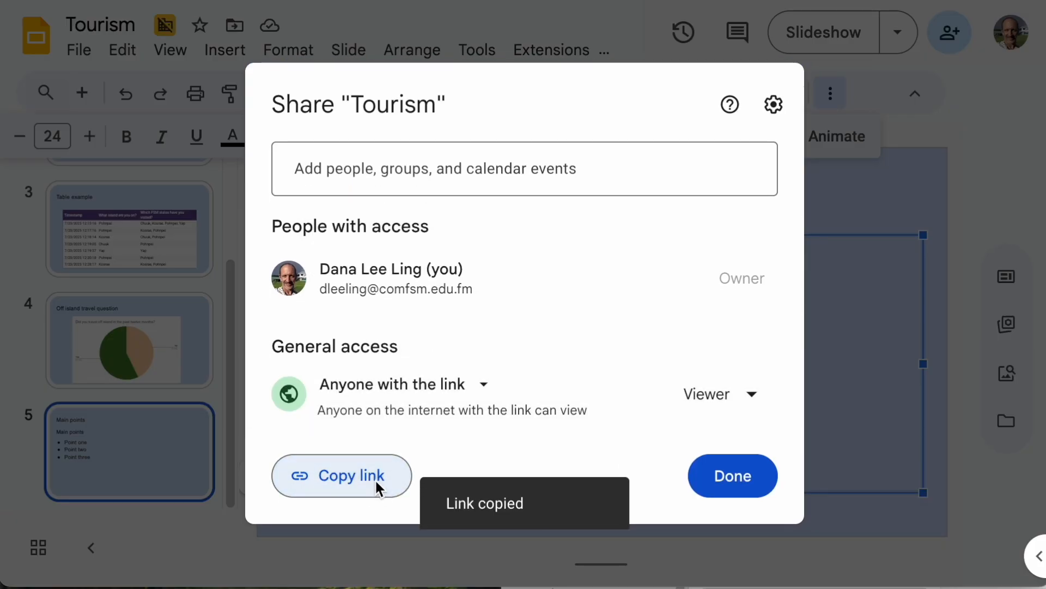
pyautogui.click(731, 482)
pyautogui.click(544, 352)
# Step: Add a new slide after slide 5 and apply the Title only layout to it
pyautogui.moveTo(231, 320); pyautogui.dragTo(257, 327)
pyautogui.click(181, 239)
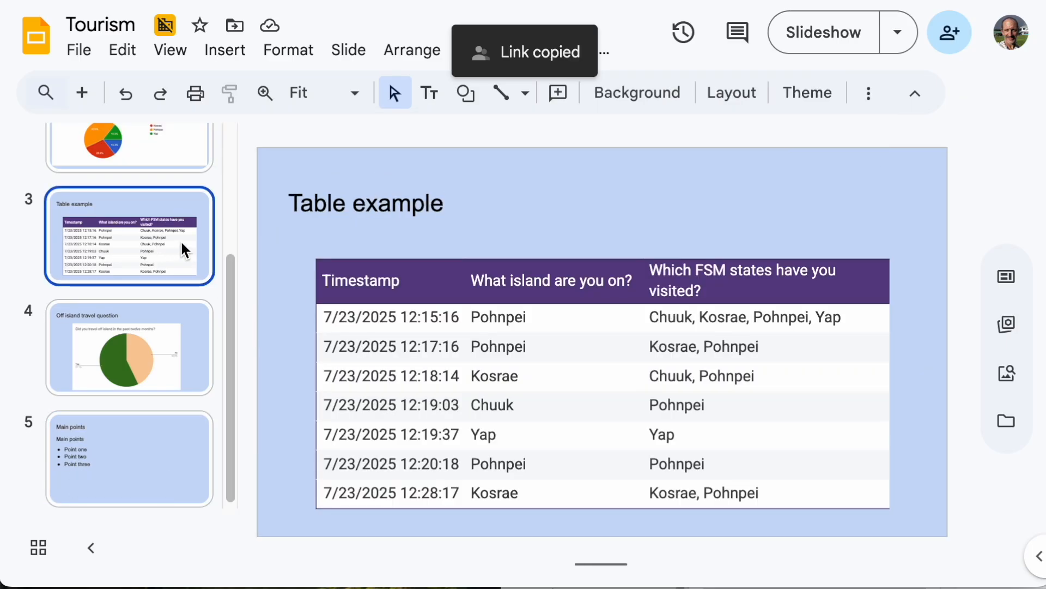
pyautogui.click(159, 323)
pyautogui.click(129, 453)
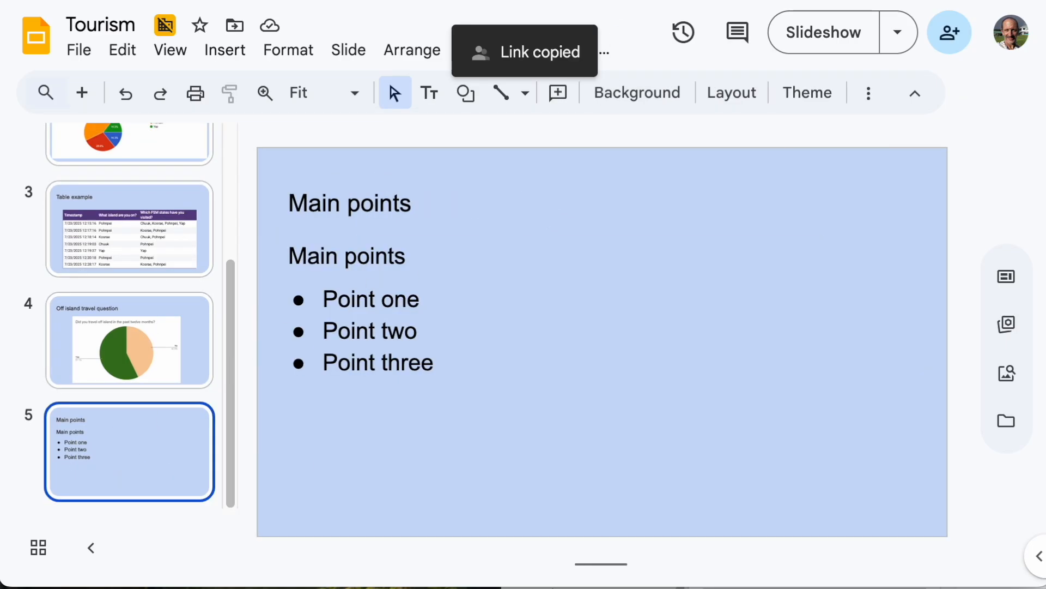
pyautogui.click(348, 50)
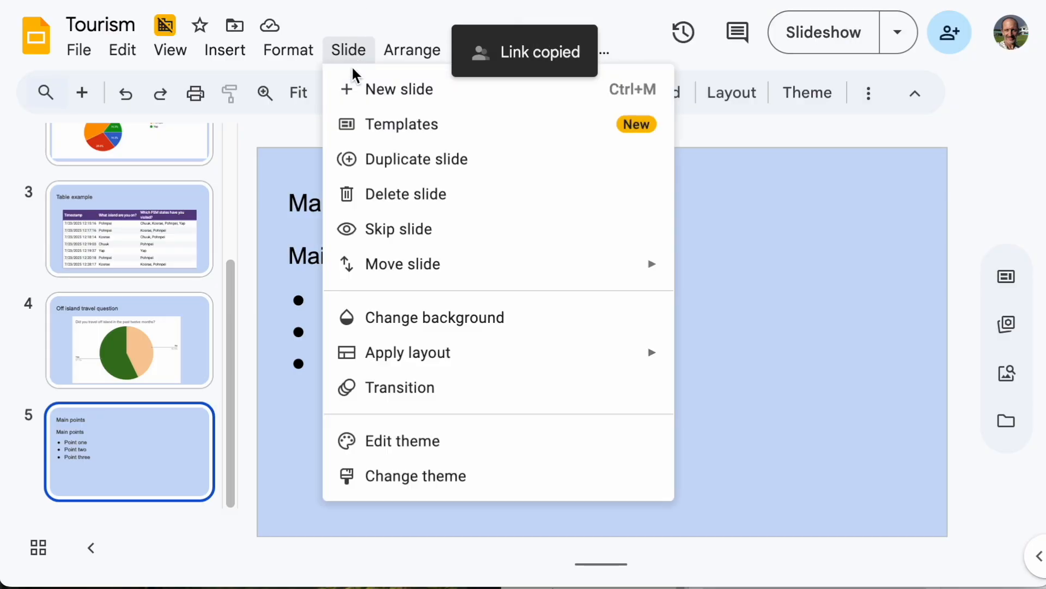
pyautogui.click(354, 87)
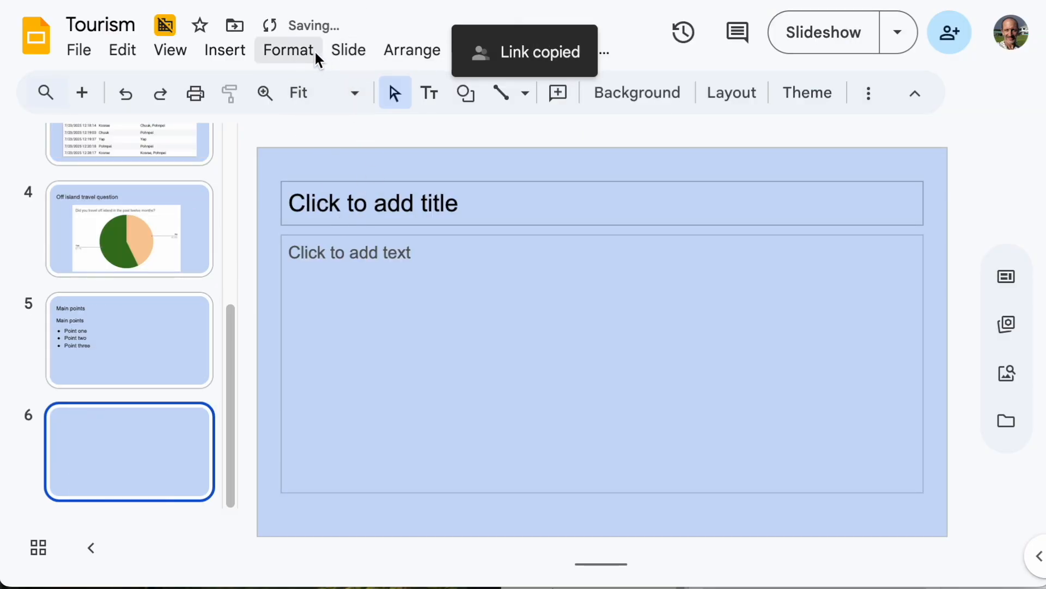
pyautogui.click(346, 50)
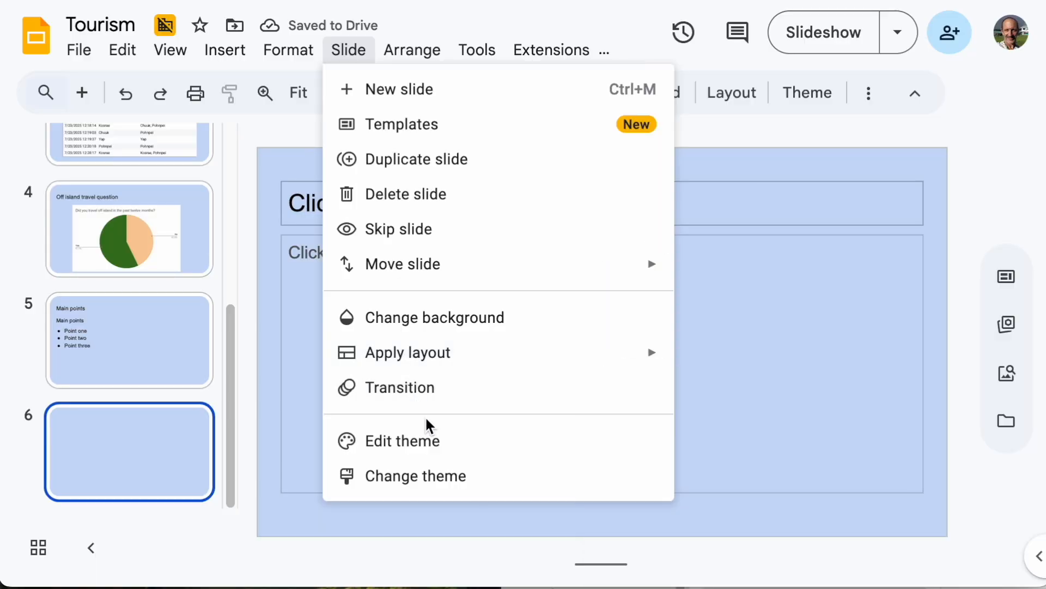
pyautogui.moveTo(444, 355)
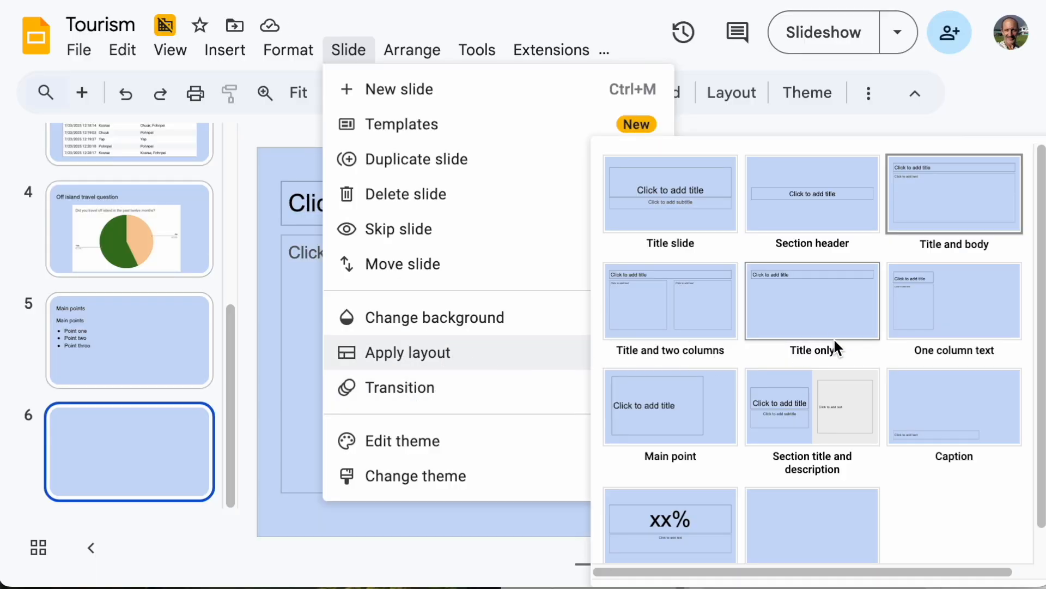
pyautogui.click(833, 325)
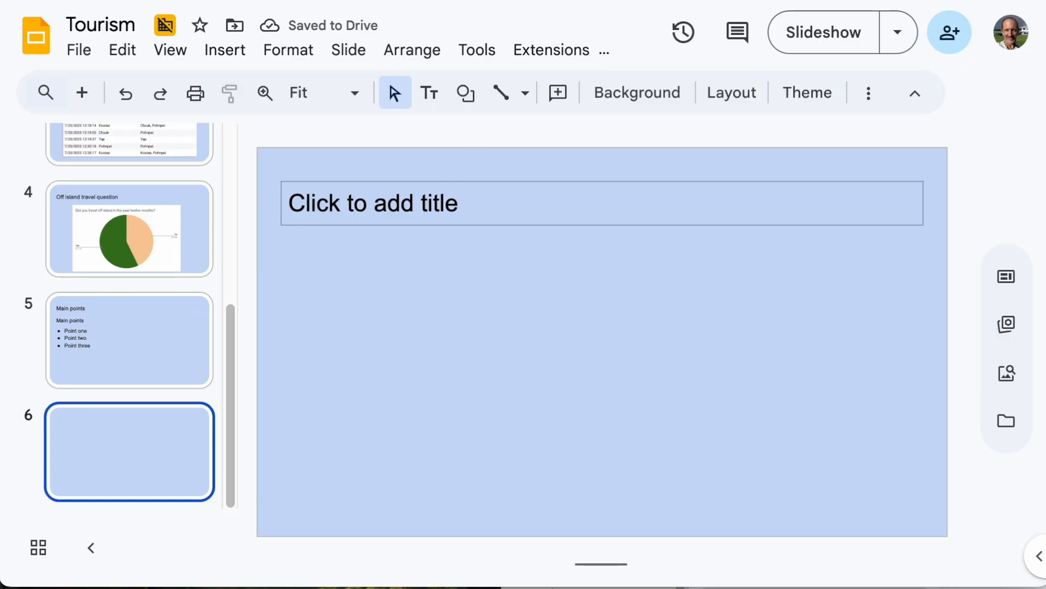
# Step: Copy A1:F3 from the a2 sheet of the Tourism (Responses) spreadsheet and paste it on slide 6 as a table linked to the spreadsheet
pyautogui.click(605, 1)
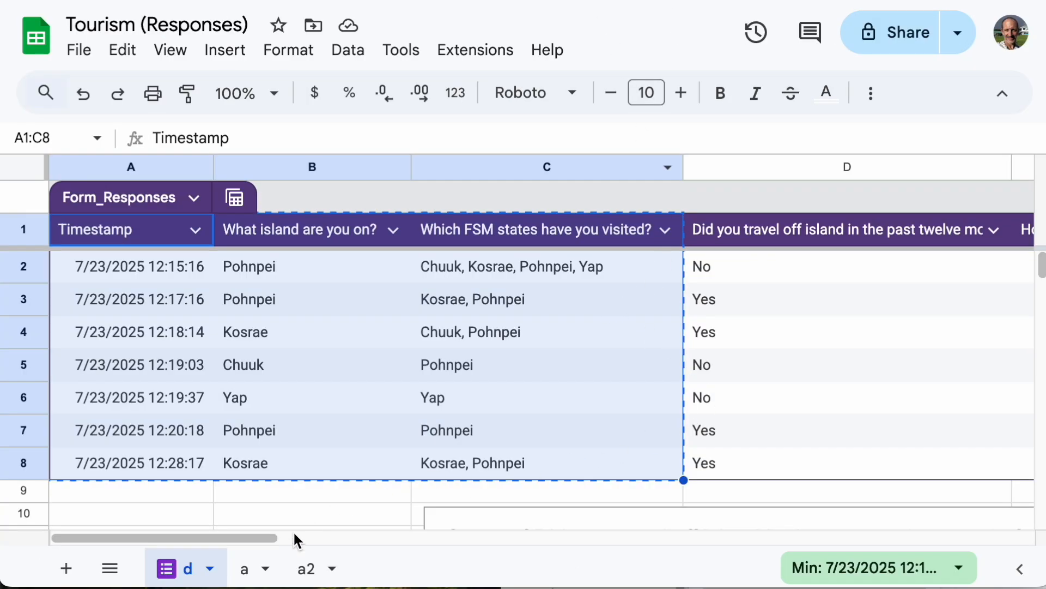
pyautogui.click(315, 576)
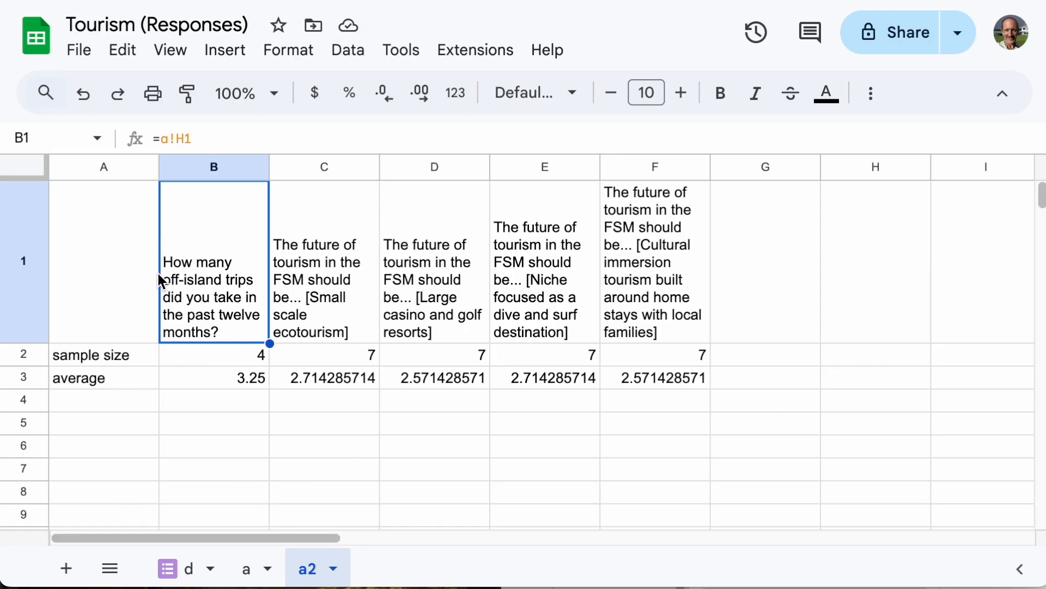
pyautogui.moveTo(131, 265); pyautogui.dragTo(653, 380)
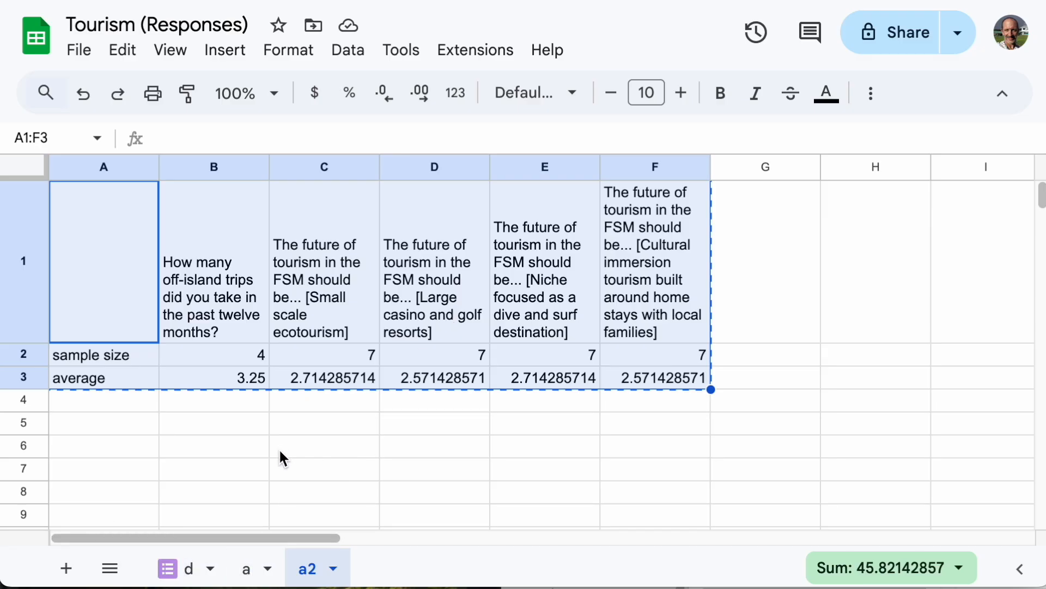
pyautogui.click(436, 0)
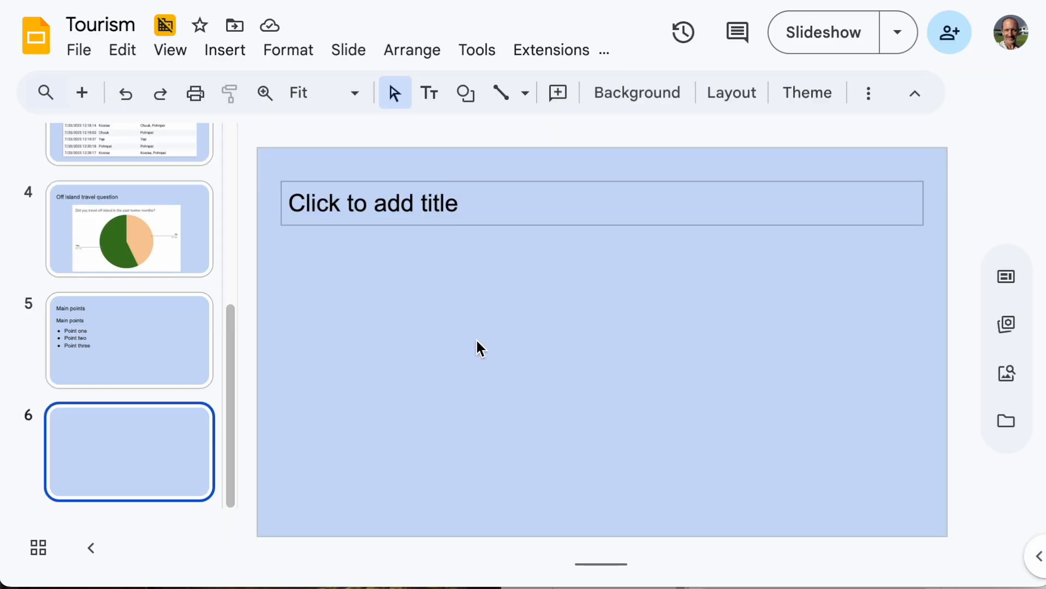
pyautogui.hotkey('ctrl', 'v')
pyautogui.click(692, 413)
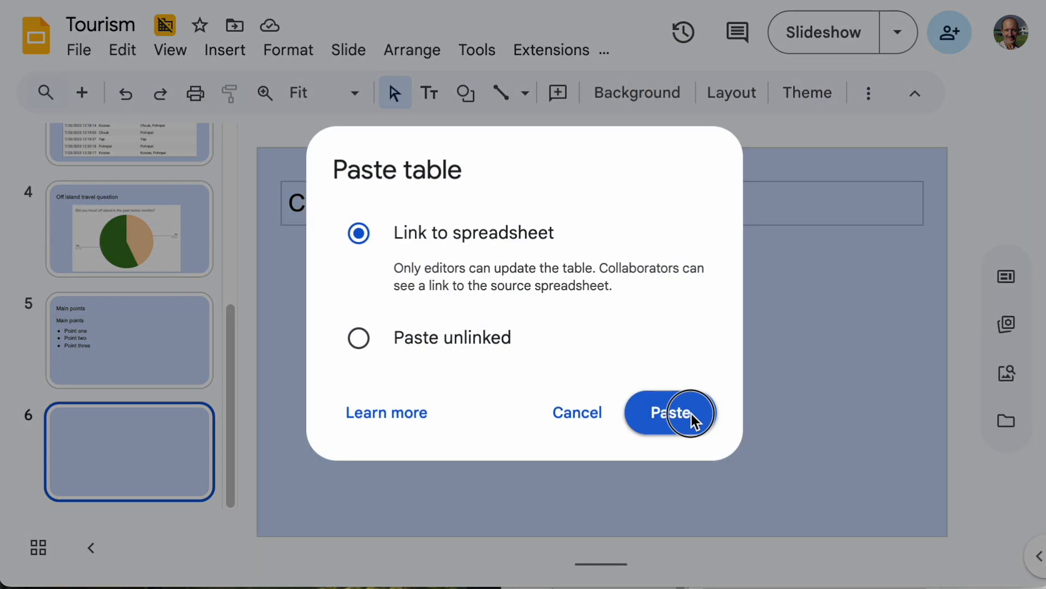
# Step: Move the linked table below the title on slide 6, enlarge it across most of the slide and increase its font size by two steps
pyautogui.moveTo(488, 155); pyautogui.dragTo(544, 268)
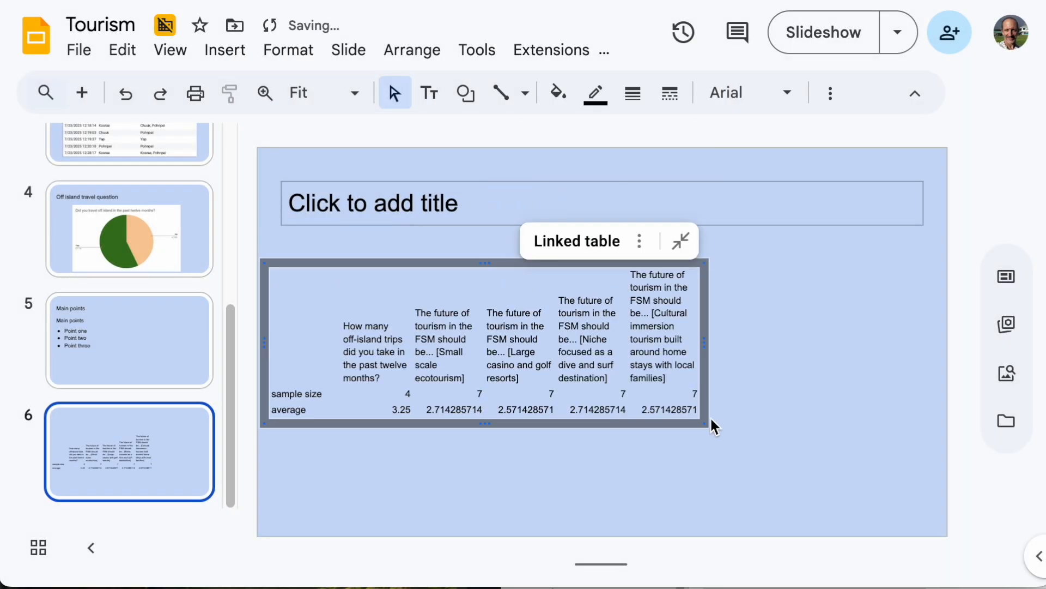
pyautogui.moveTo(707, 424); pyautogui.dragTo(876, 509)
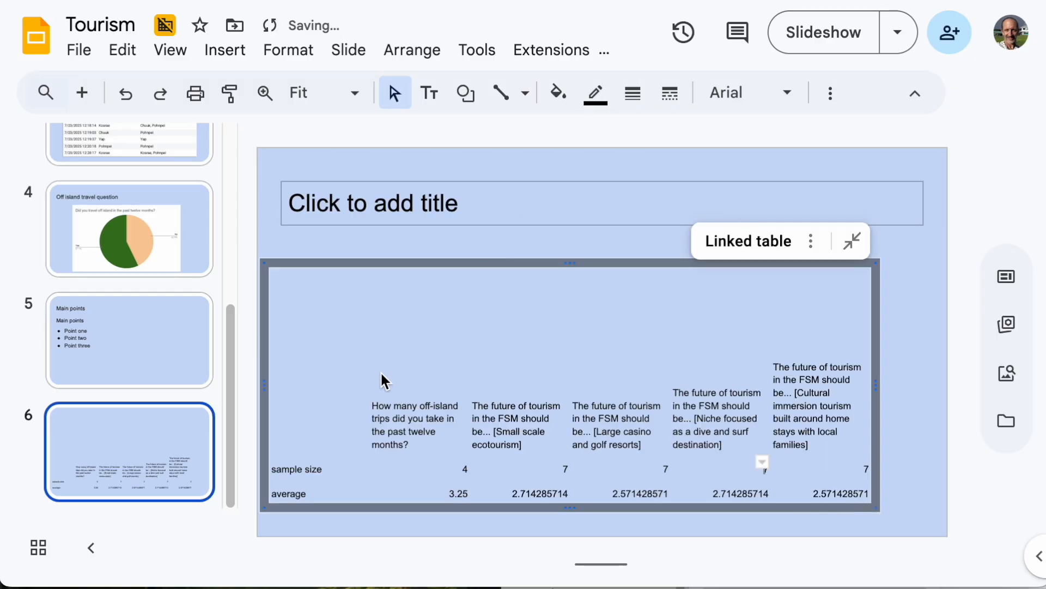
pyautogui.moveTo(361, 409); pyautogui.dragTo(834, 498)
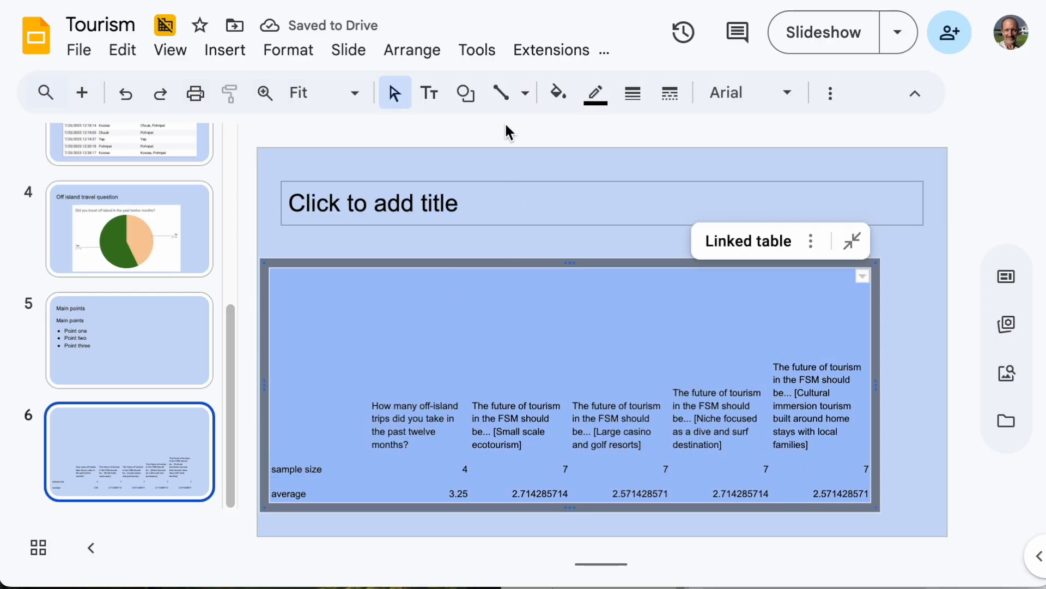
pyautogui.click(830, 92)
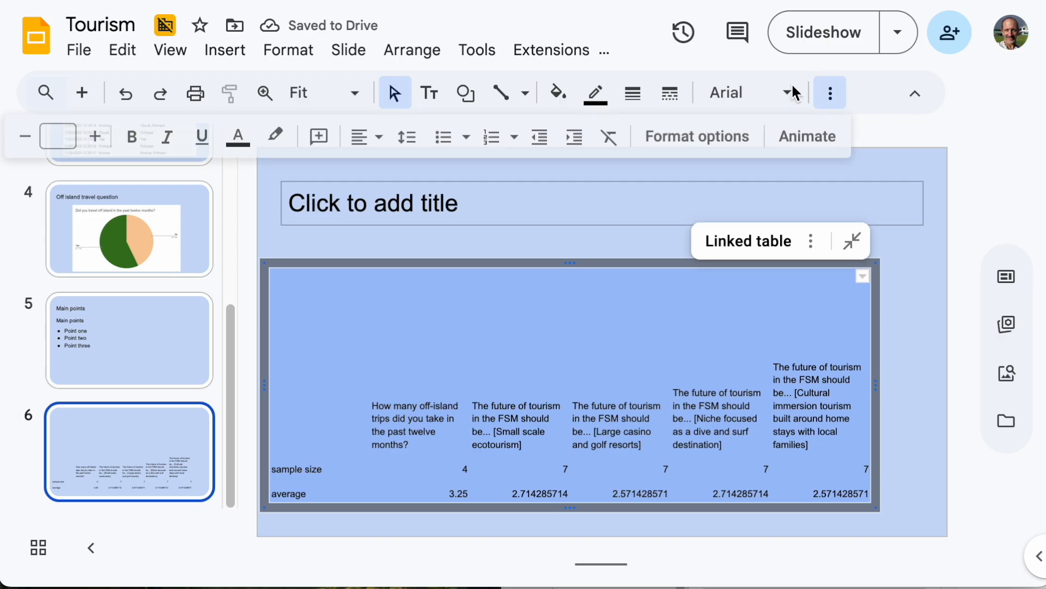
pyautogui.click(96, 138)
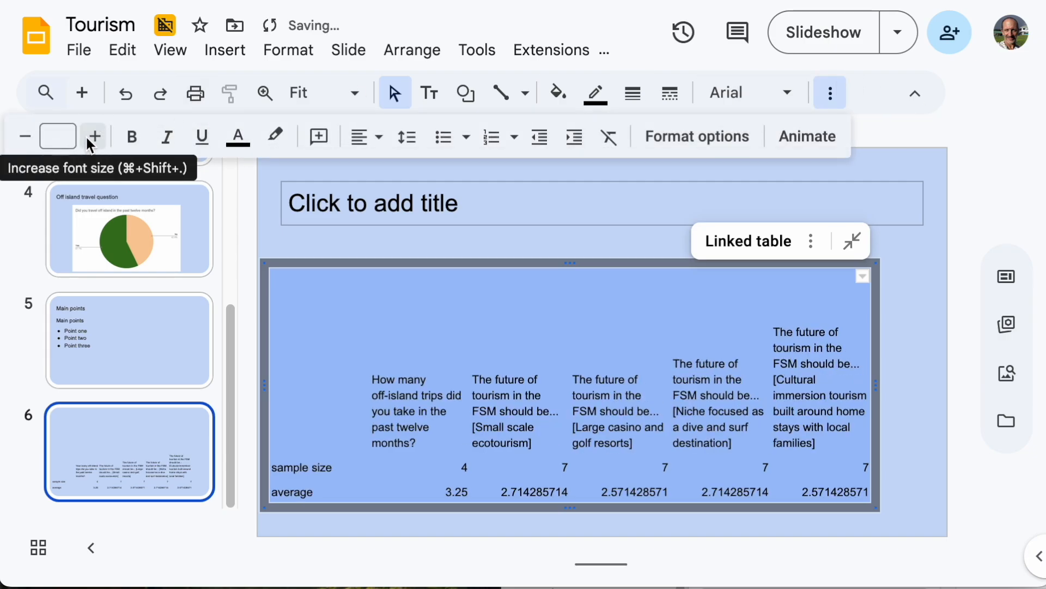
pyautogui.click(92, 140)
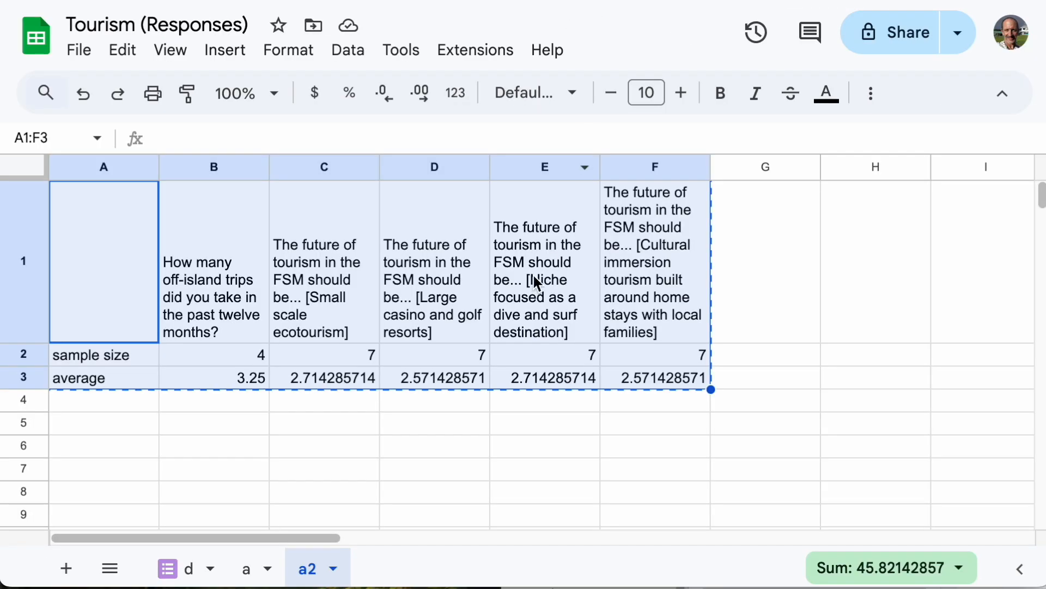
# Step: In the Tourism (Responses) spreadsheet, format the averages in C3:F3 of the a2 sheet to two decimal places
pyautogui.click(397, 423)
pyautogui.moveTo(322, 376); pyautogui.dragTo(658, 384)
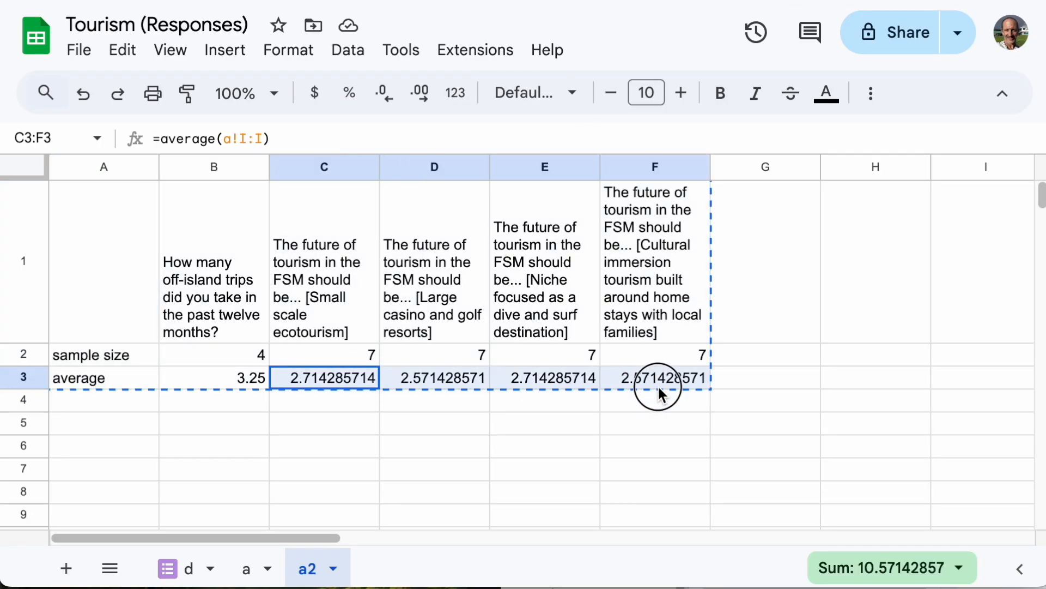
pyautogui.click(385, 97)
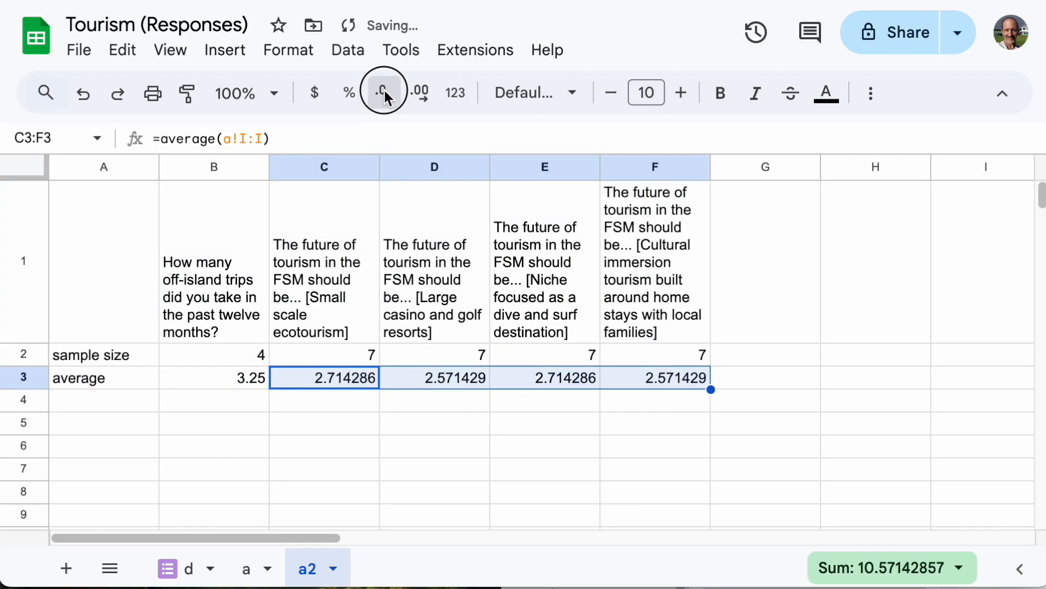
pyautogui.click(385, 98)
pyautogui.click(385, 98)
pyautogui.click(385, 97)
pyautogui.click(385, 97)
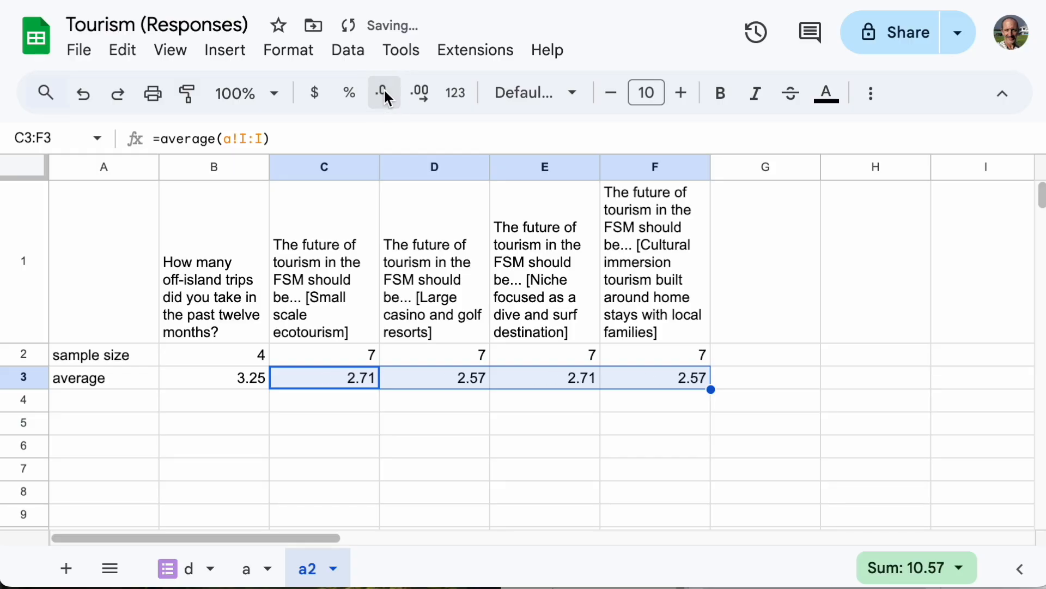
# Step: Return to the Tourism presentation, update the linked table on slide 6 from the spreadsheet and select all its cells
pyautogui.hotkey('ctrl', 'Tab')
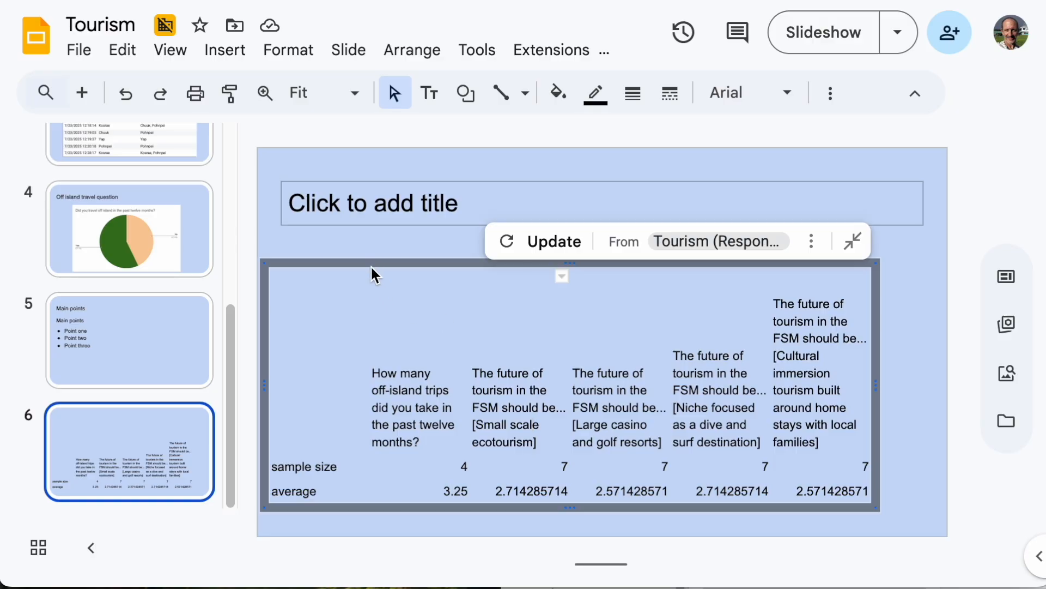
pyautogui.click(554, 243)
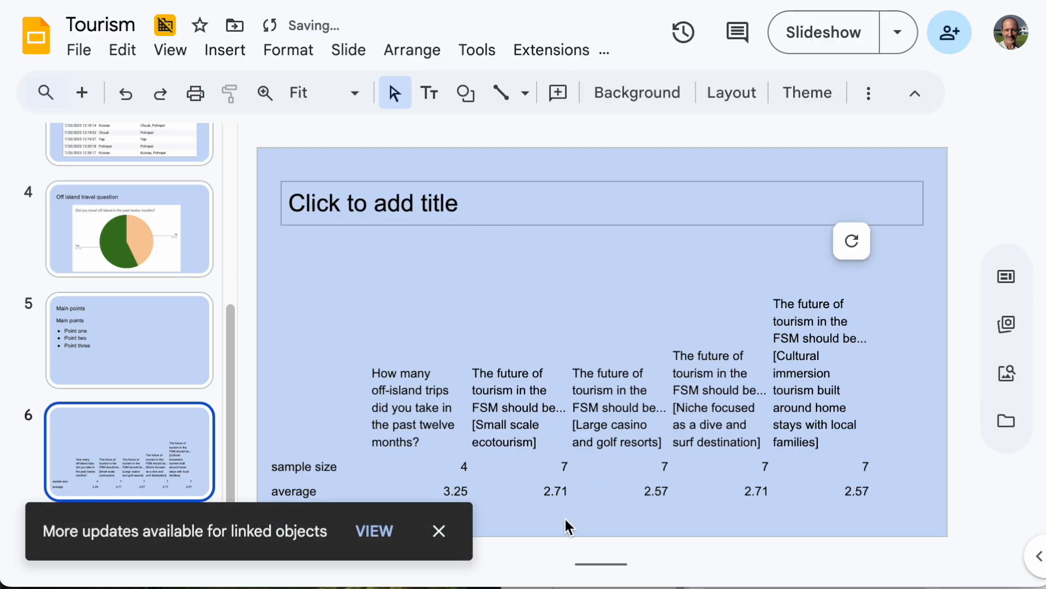
pyautogui.click(388, 389)
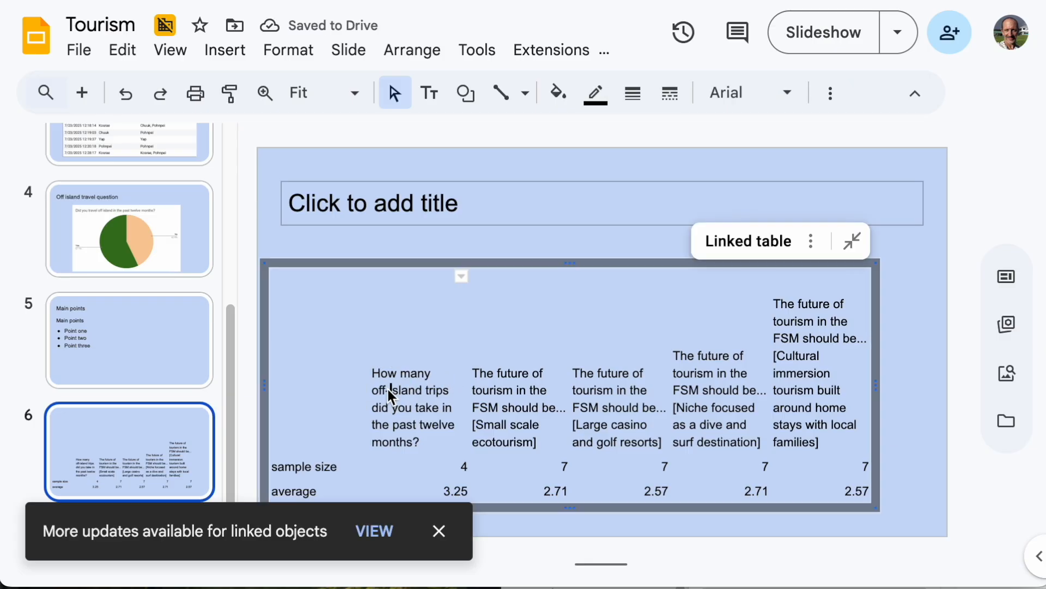
pyautogui.moveTo(360, 366); pyautogui.dragTo(838, 489)
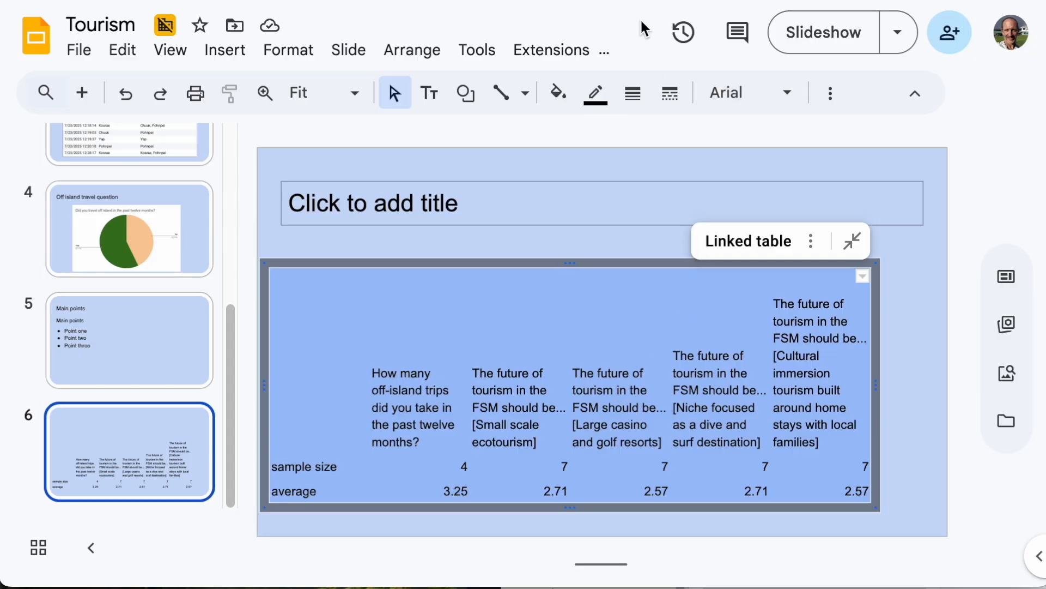
# Step: Switch to the Tourism (Responses) spreadsheet and apply borders around every cell of A1:F3 on the a2 sheet
pyautogui.click(627, 1)
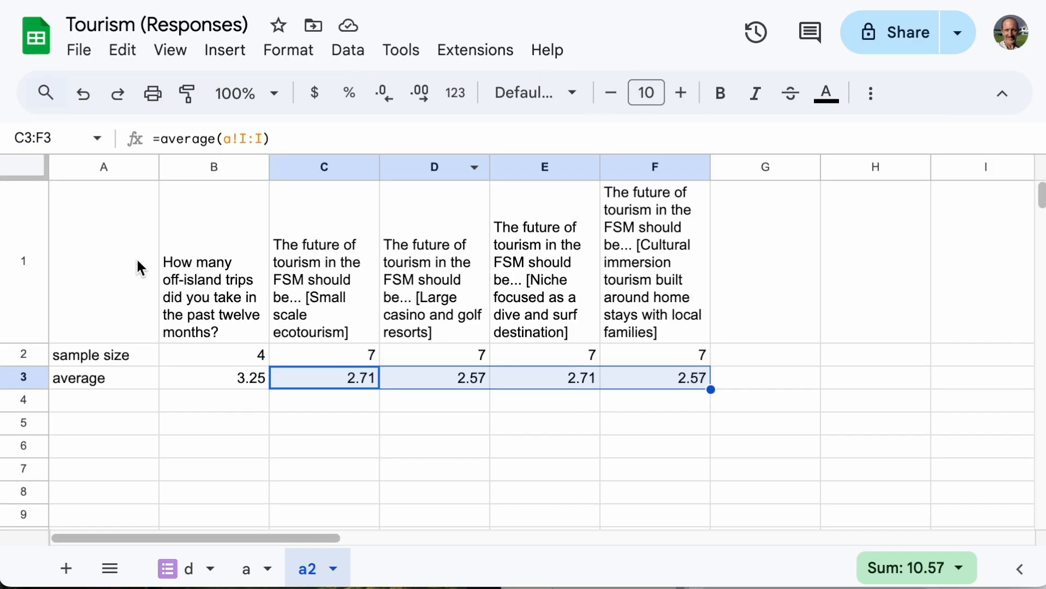
pyautogui.moveTo(137, 261); pyautogui.dragTo(628, 384)
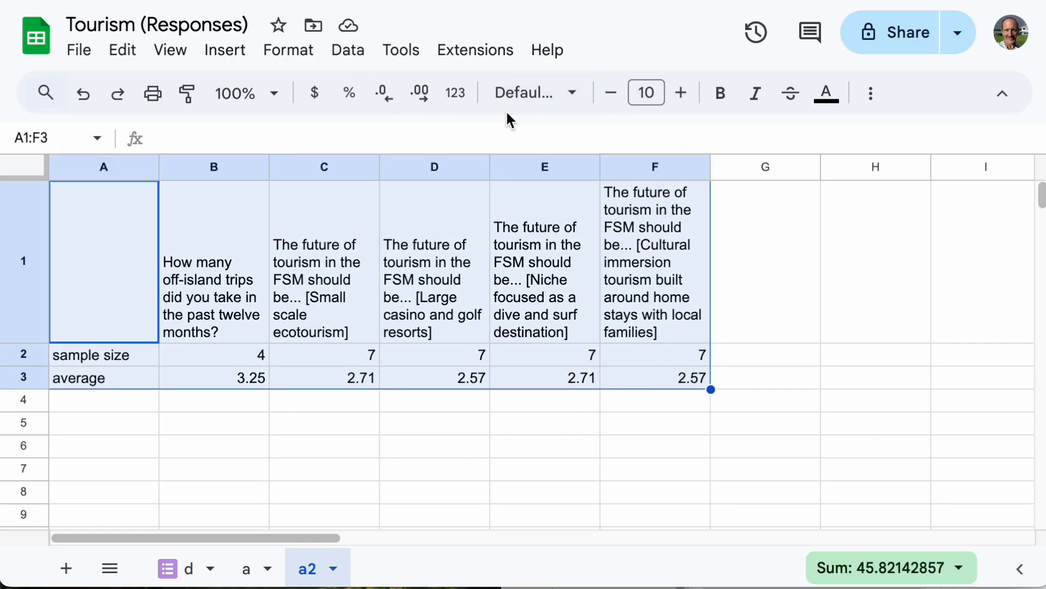
pyautogui.click(879, 94)
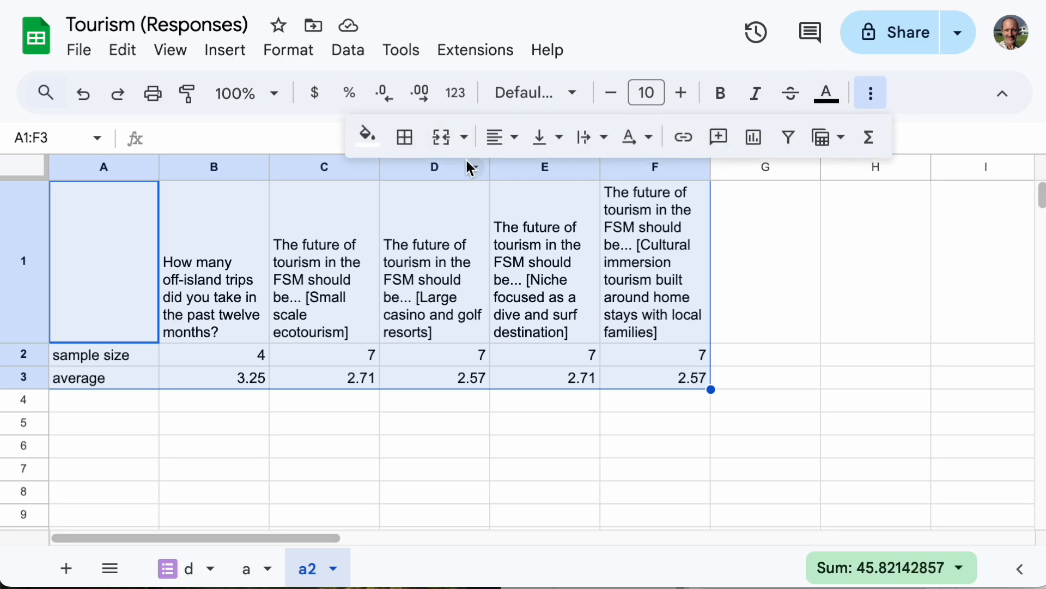
pyautogui.click(410, 144)
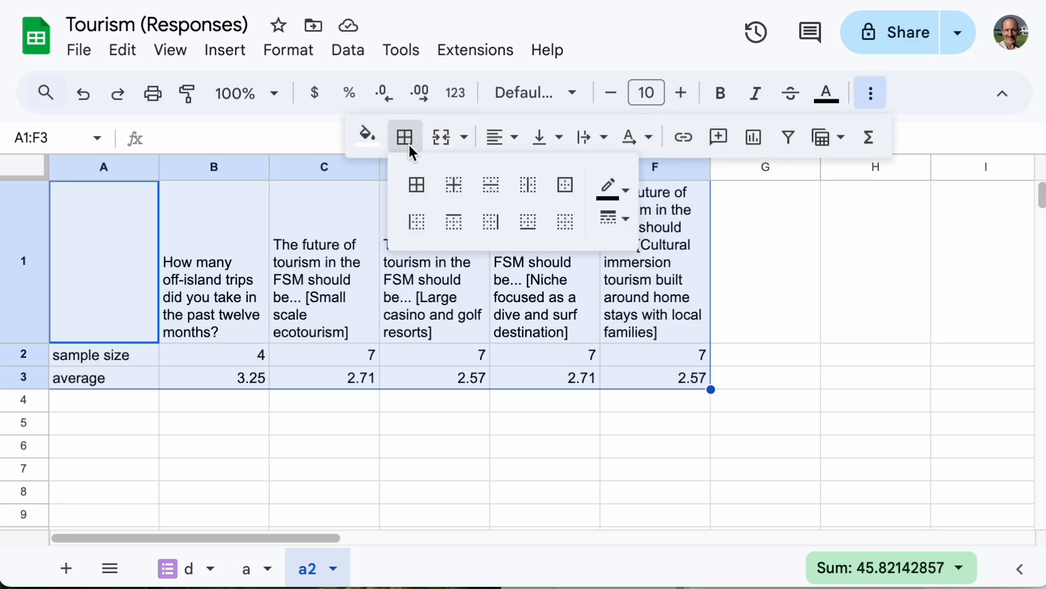
pyautogui.click(413, 184)
# Step: Make the header row A1:F1 of the a2 sheet bold and give it a light cornflower blue fill
pyautogui.click(353, 271)
pyautogui.moveTo(126, 299); pyautogui.dragTo(613, 308)
pyautogui.click(719, 92)
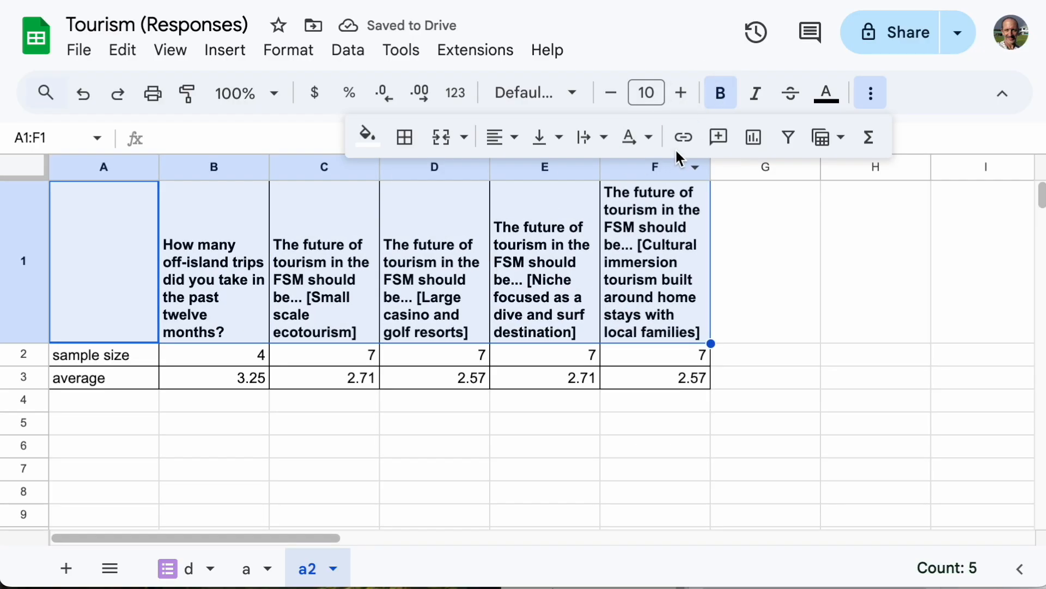
pyautogui.click(380, 139)
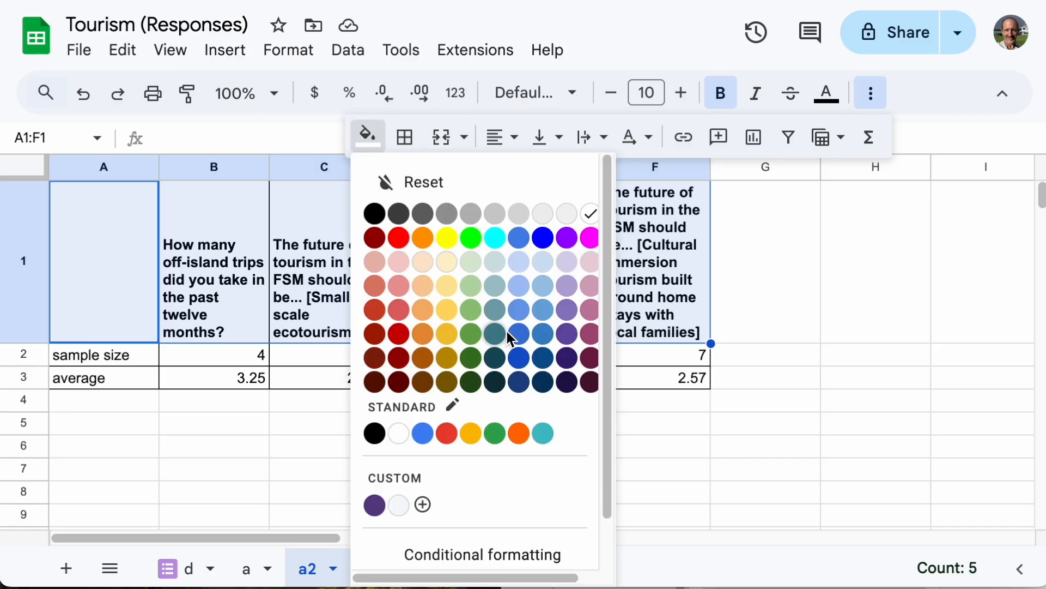
pyautogui.click(518, 285)
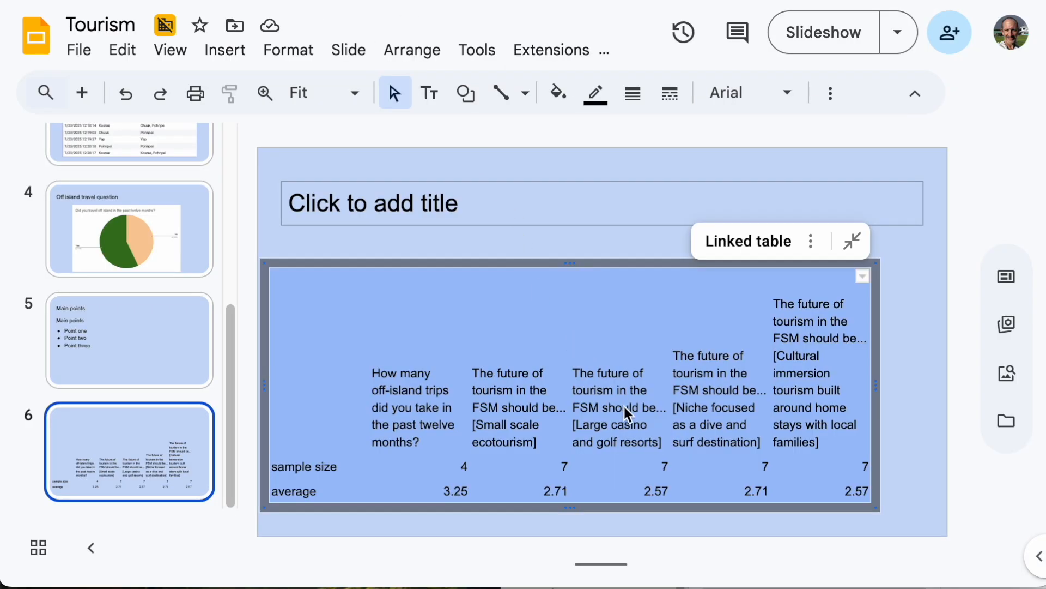
# Step: Return to the Tourism presentation and make the header row of the linked table on slide 6 bold
pyautogui.click(431, 370)
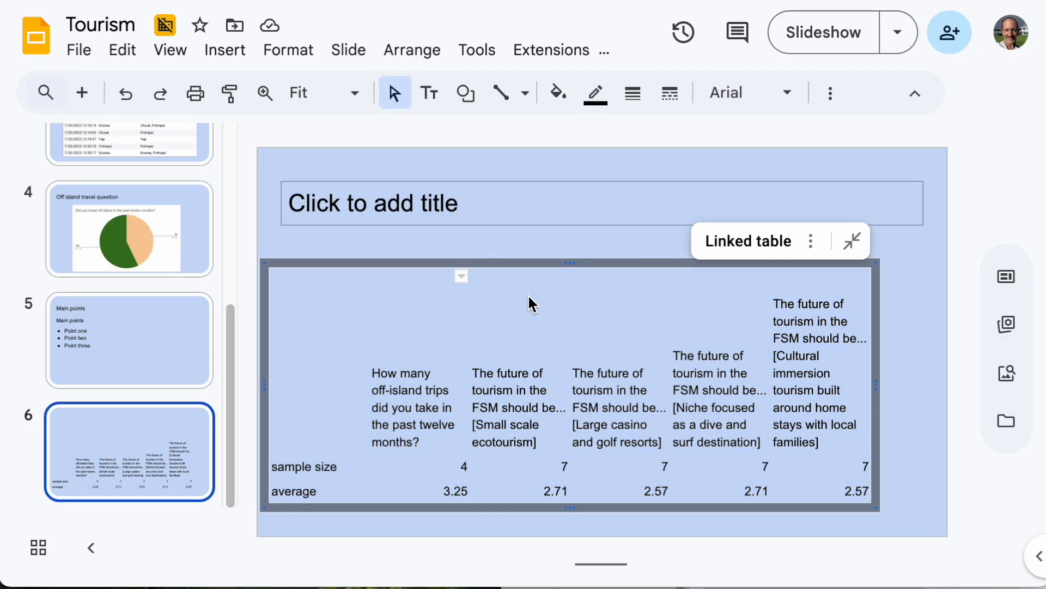
pyautogui.click(777, 431)
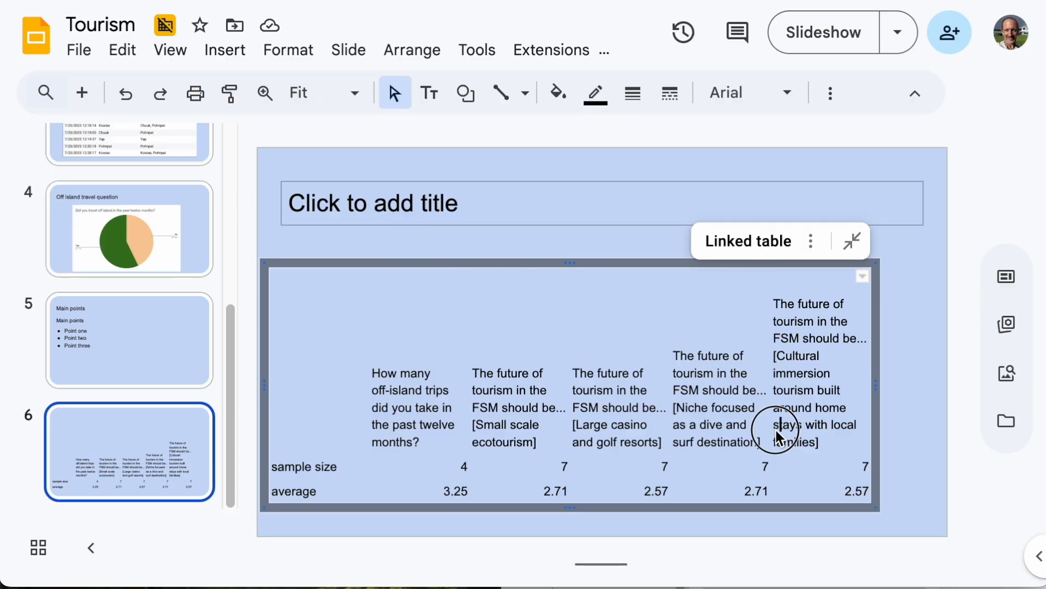
pyautogui.click(486, 197)
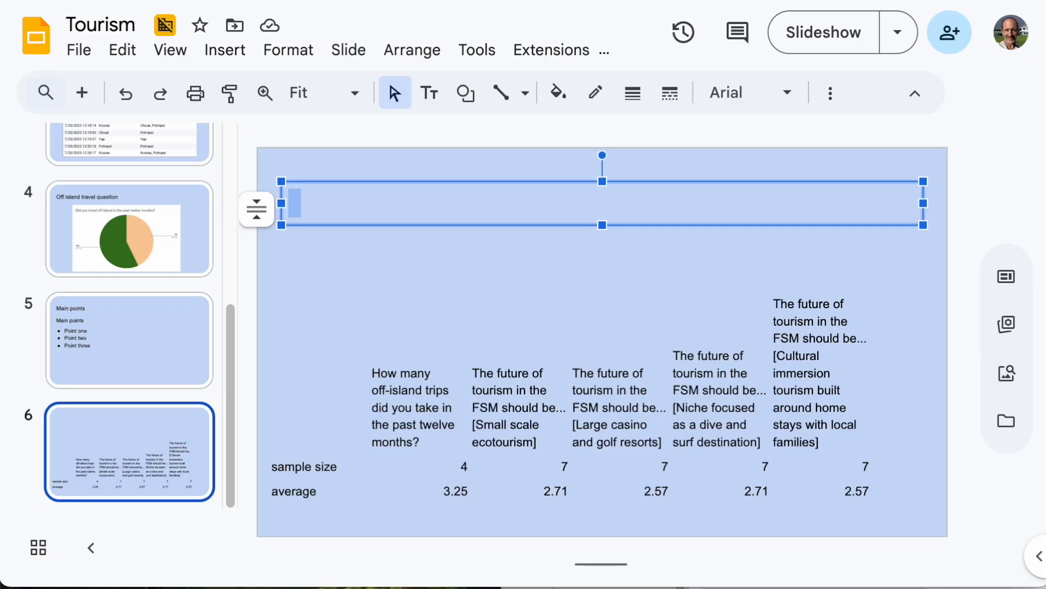
pyautogui.click(434, 372)
pyautogui.moveTo(376, 390); pyautogui.dragTo(855, 416)
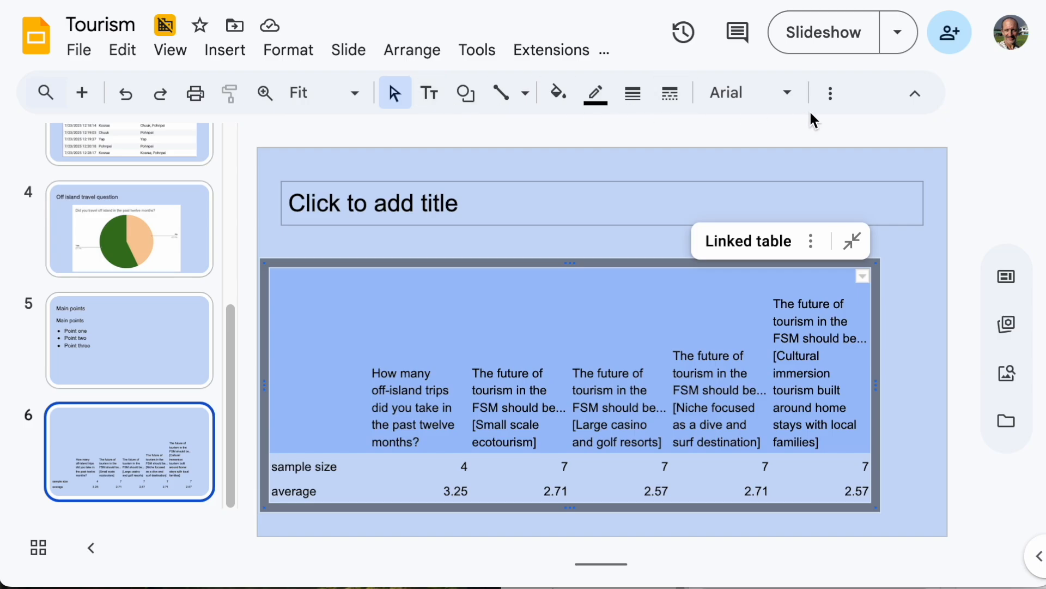
pyautogui.click(838, 98)
pyautogui.click(133, 141)
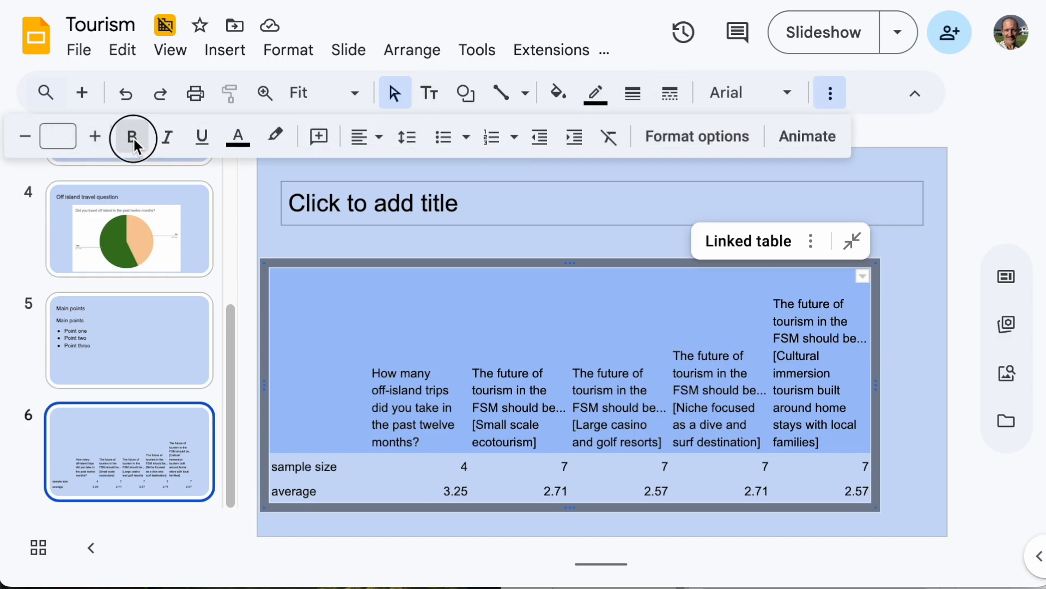
# Step: Select the header row of slide 6's linked table and open the fill colour choices for it
pyautogui.click(556, 431)
pyautogui.moveTo(338, 389); pyautogui.dragTo(817, 397)
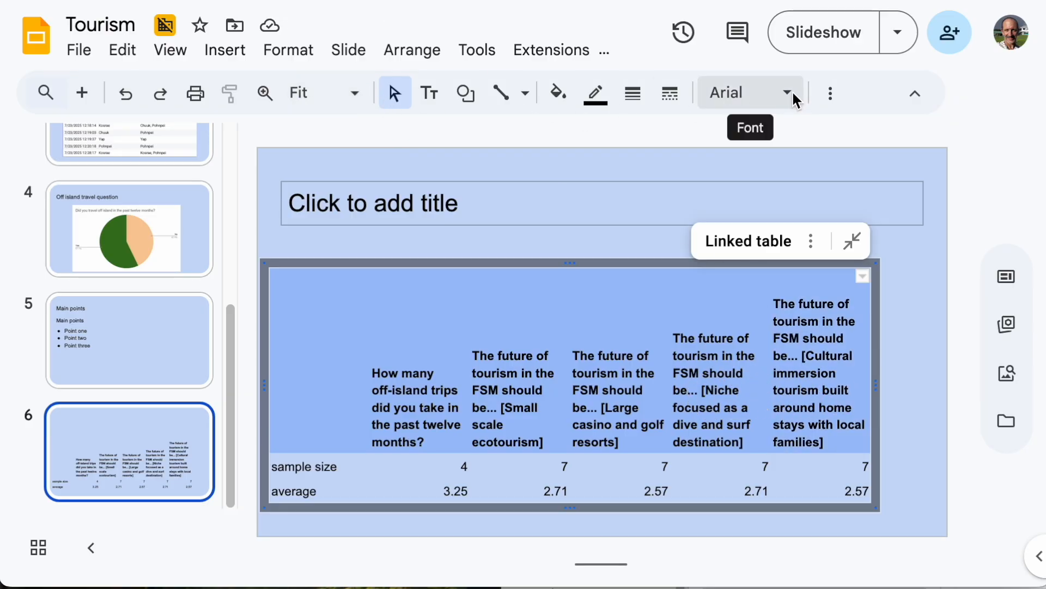
pyautogui.click(567, 95)
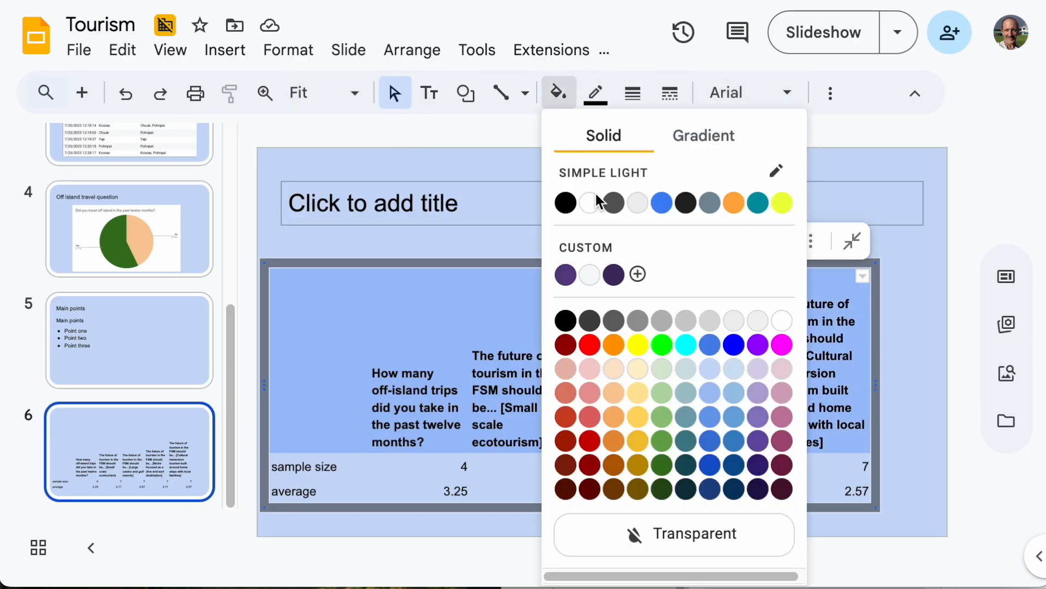
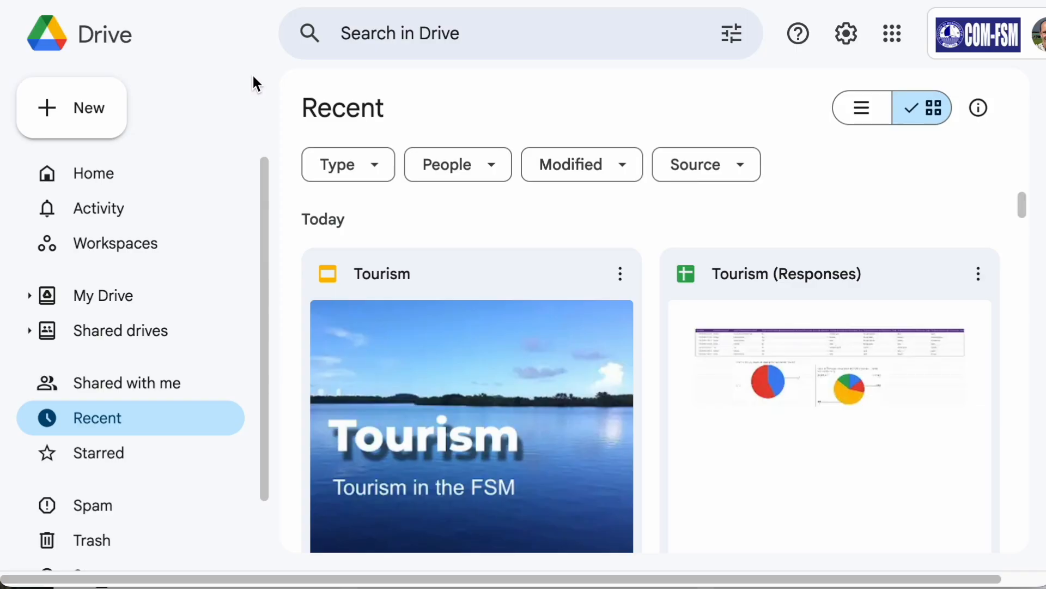
# Step: Create a blank Google Docs document from Google Drive and enter Tourism in the FSM as its first line
pyautogui.click(39, 108)
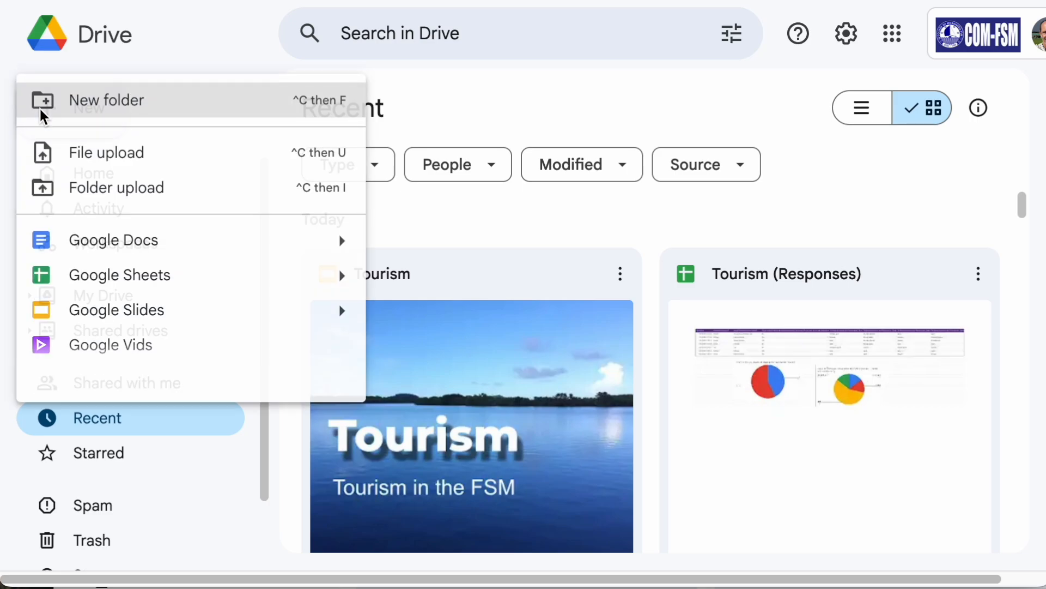
pyautogui.click(128, 243)
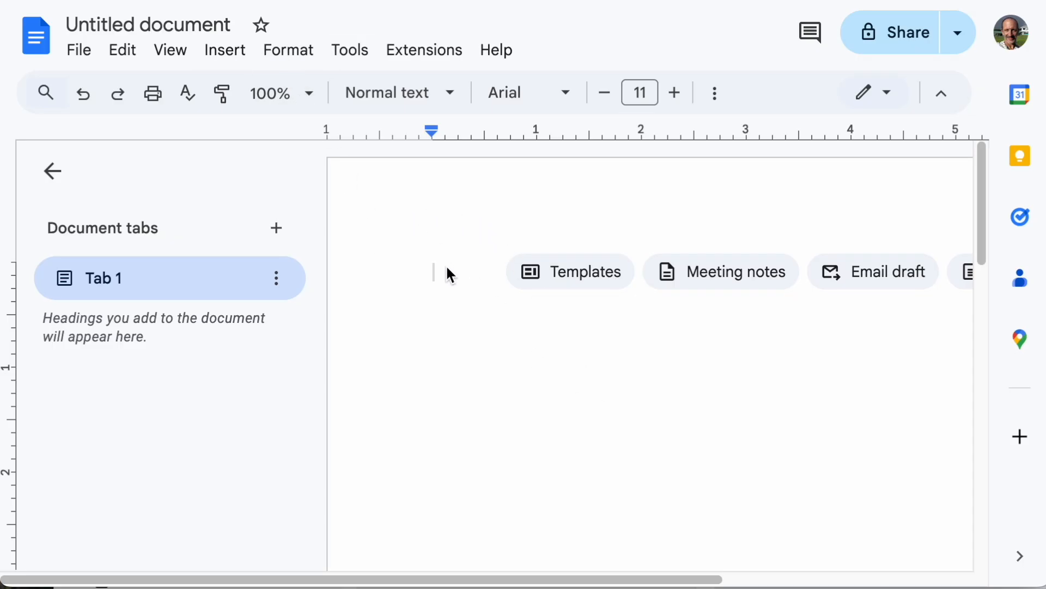
pyautogui.write('T')
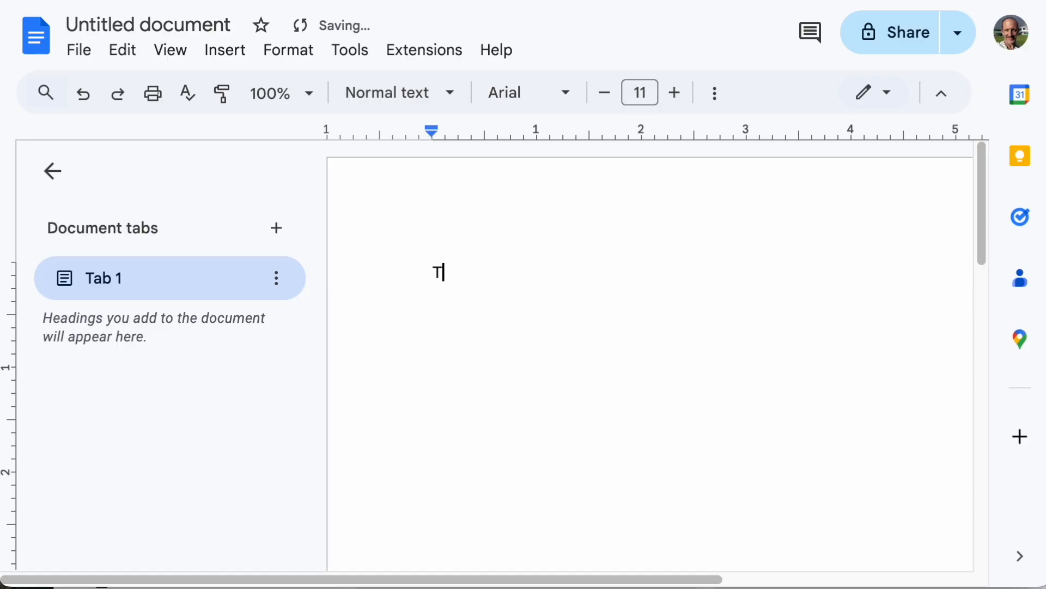
pyautogui.write('ourism i')
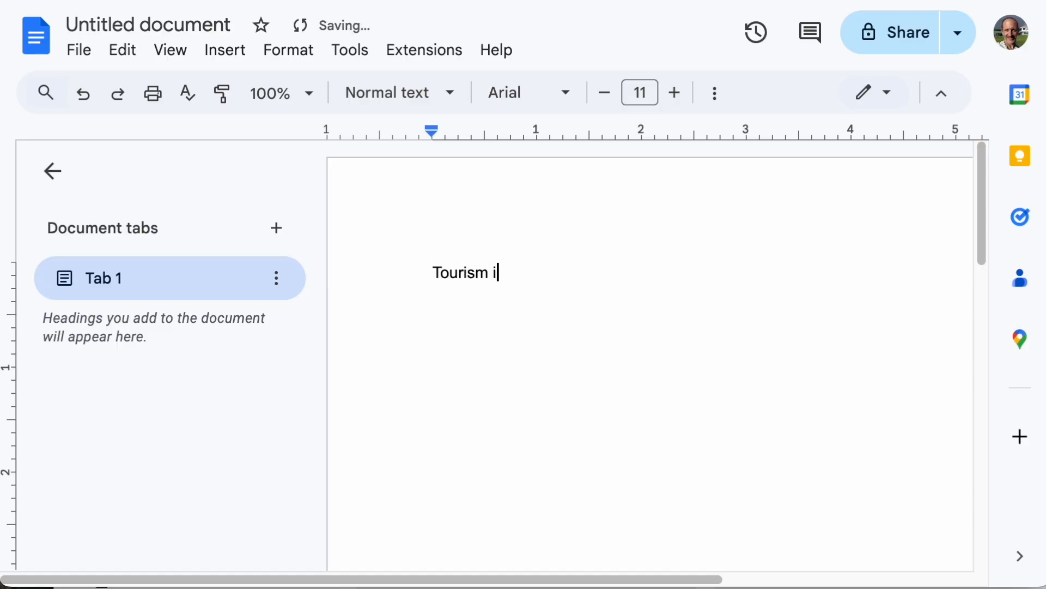
pyautogui.write('n the FSM')
pyautogui.press('Return')
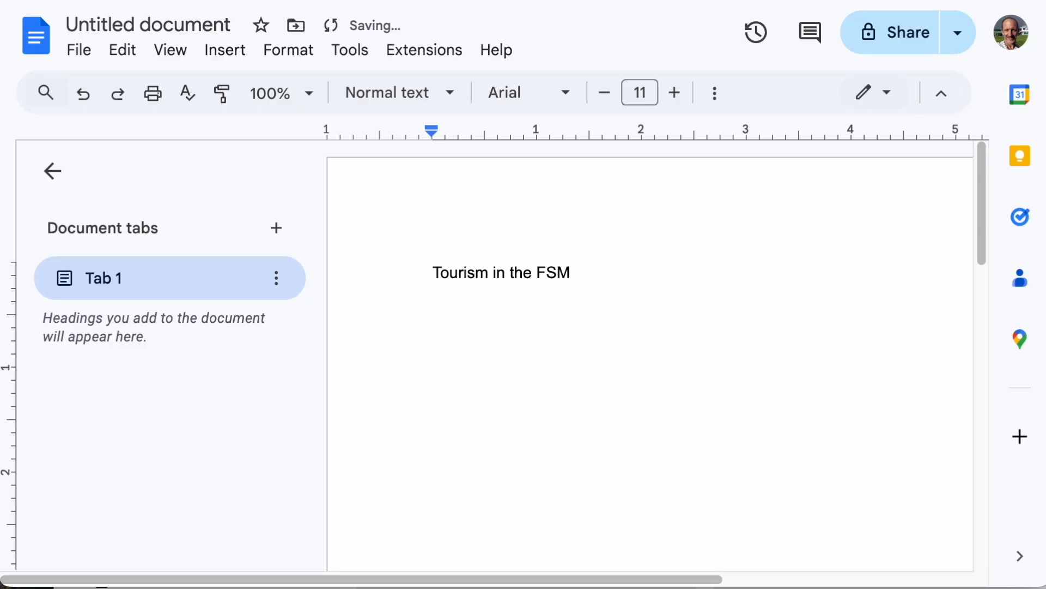
# Step: Add the lines Introduction, Results of the survey and Conclusions below the first line of the document
pyautogui.write('Introduction')
pyautogui.press('Return')
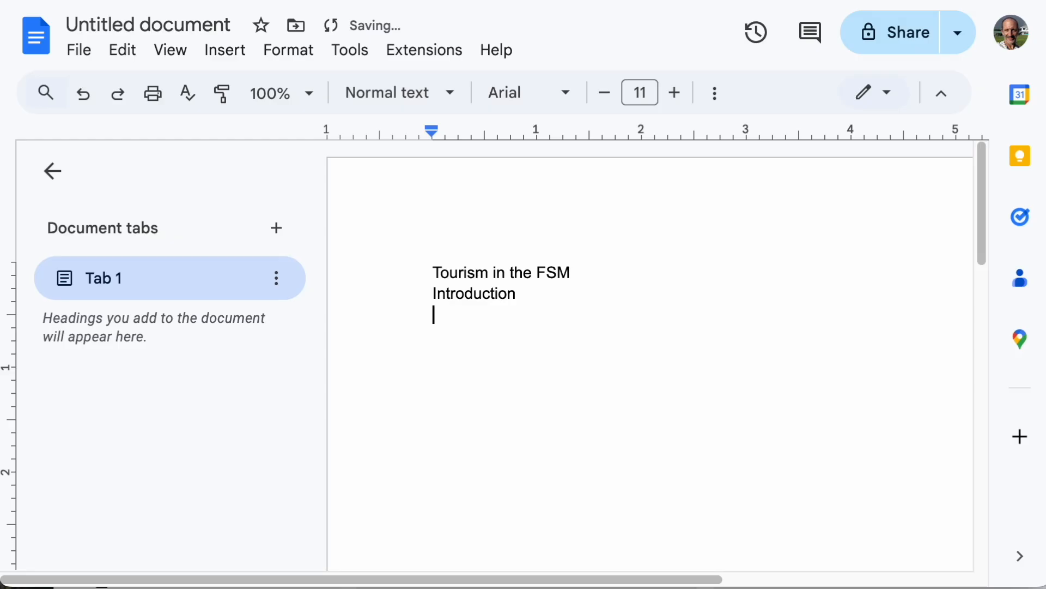
pyautogui.write('Results o')
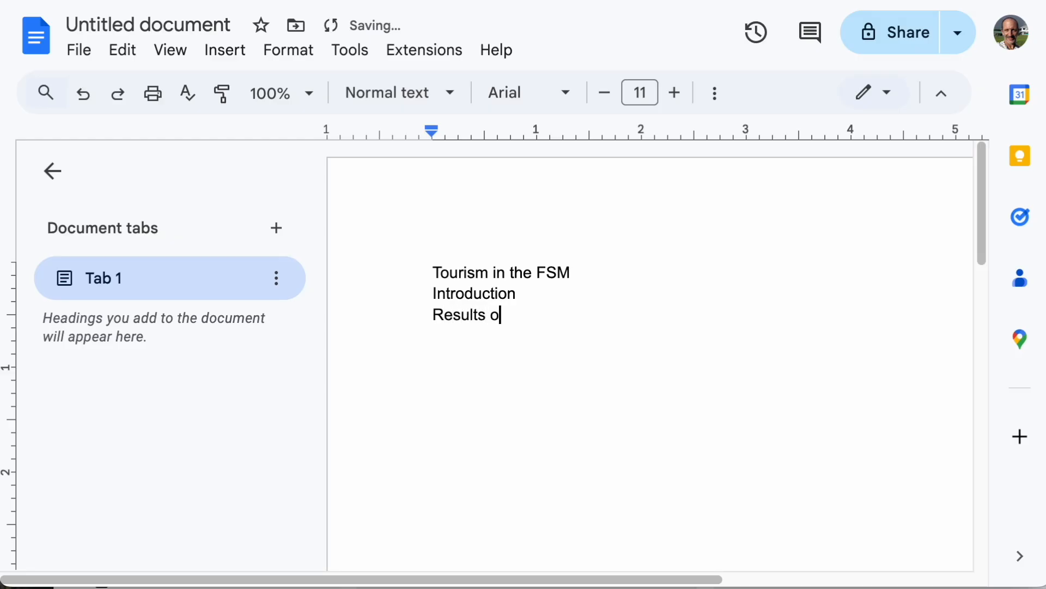
pyautogui.write('f the survey')
pyautogui.press('Return')
pyautogui.write('Conclusions')
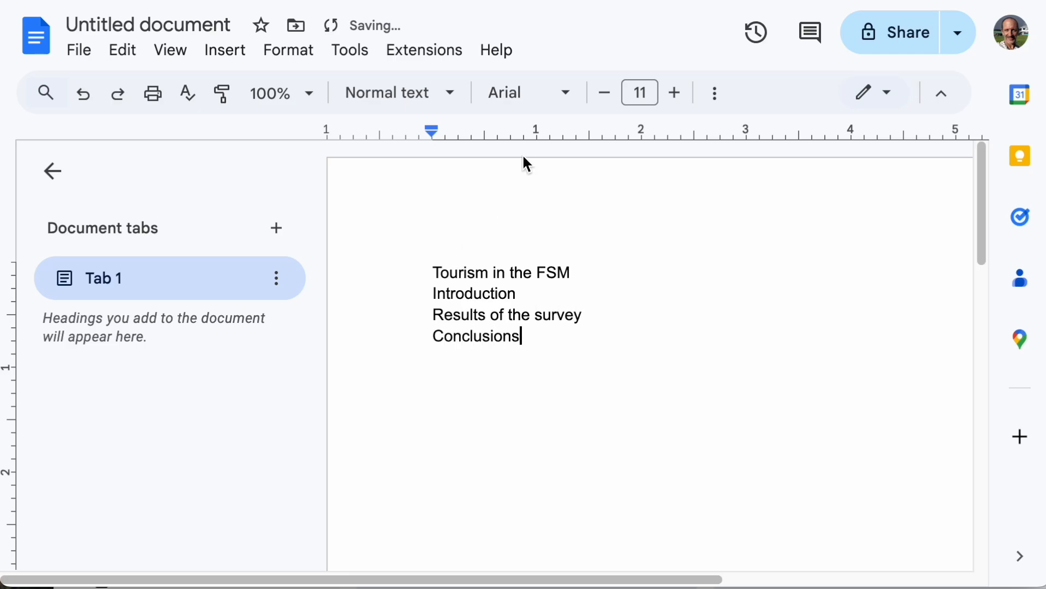
# Step: Apply the Heading 1 style to the line Tourism in the FSM
pyautogui.click(403, 281)
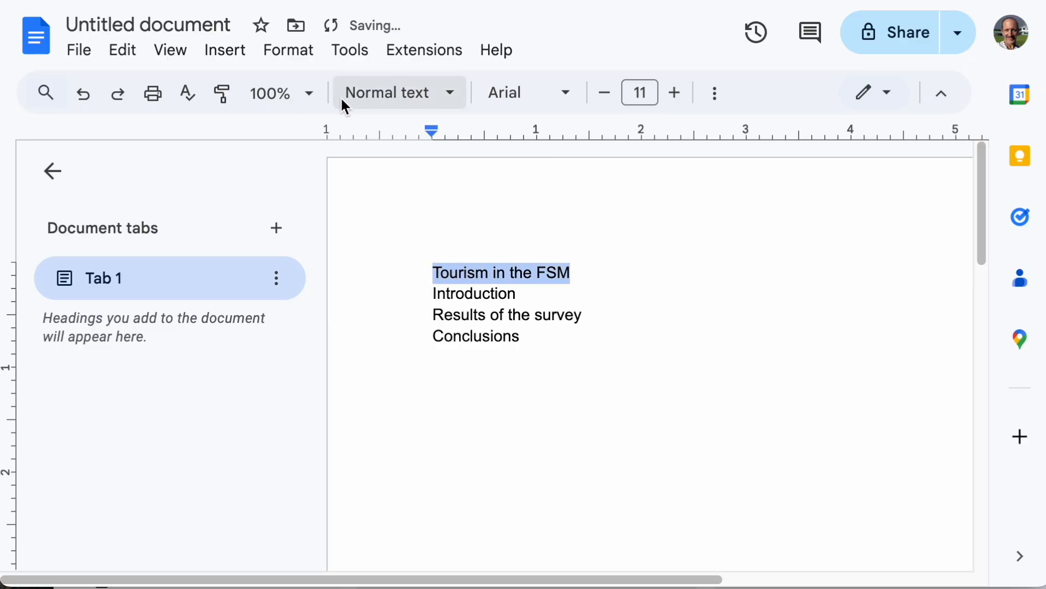
pyautogui.click(414, 97)
pyautogui.moveTo(446, 425)
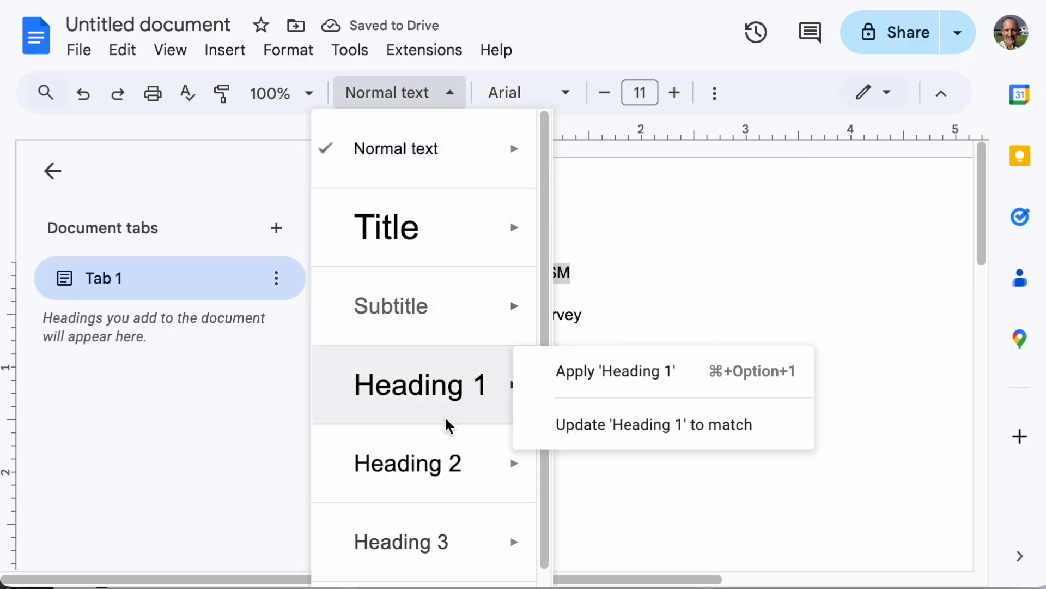
pyautogui.click(428, 376)
# Step: Apply the Heading 2 style to the Introduction line
pyautogui.click(580, 346)
pyautogui.click(570, 351)
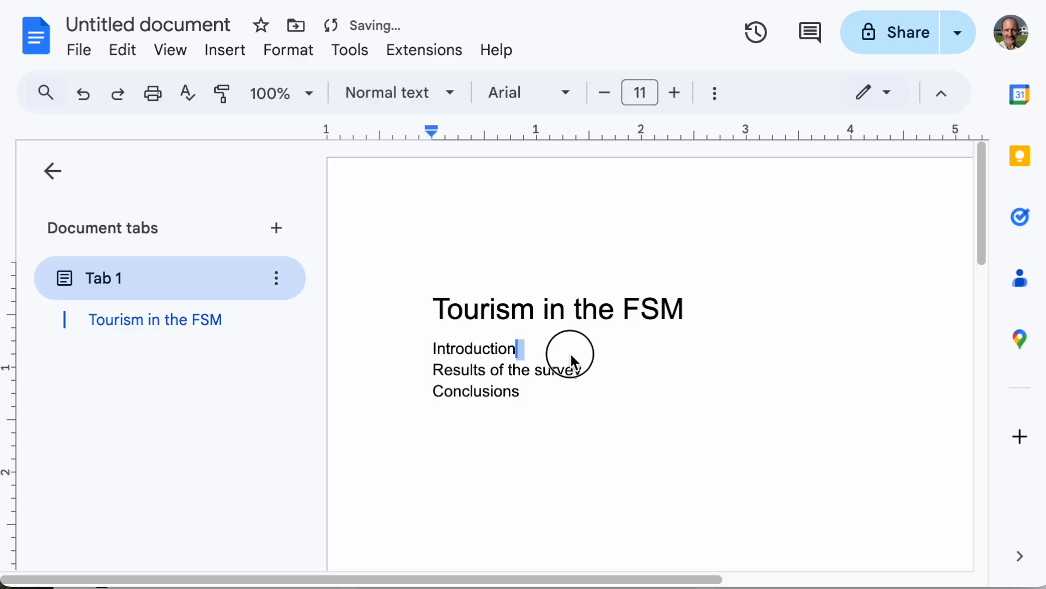
pyautogui.click(426, 359)
pyautogui.click(381, 93)
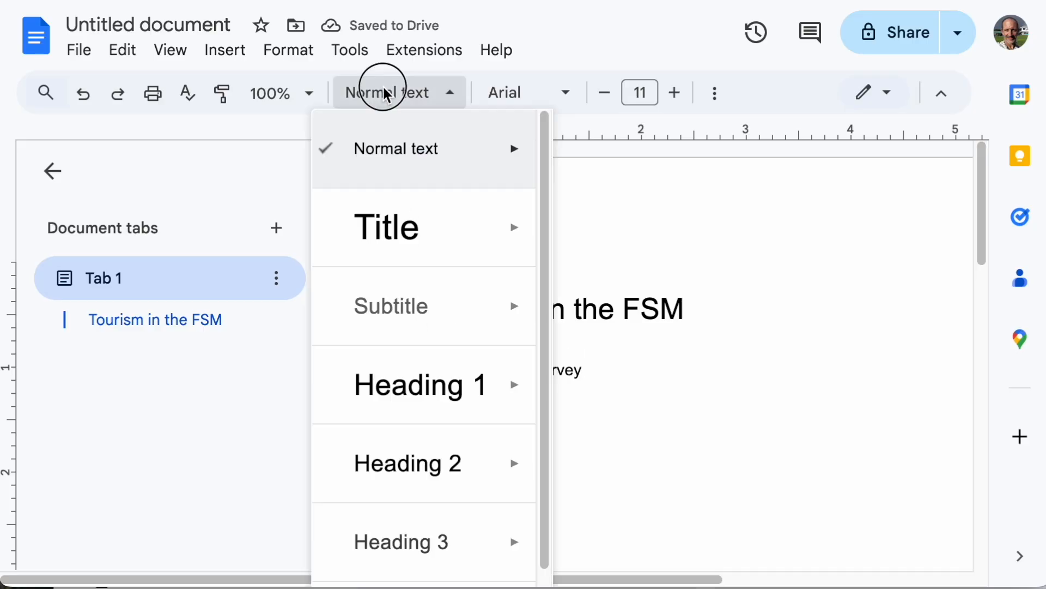
pyautogui.click(443, 465)
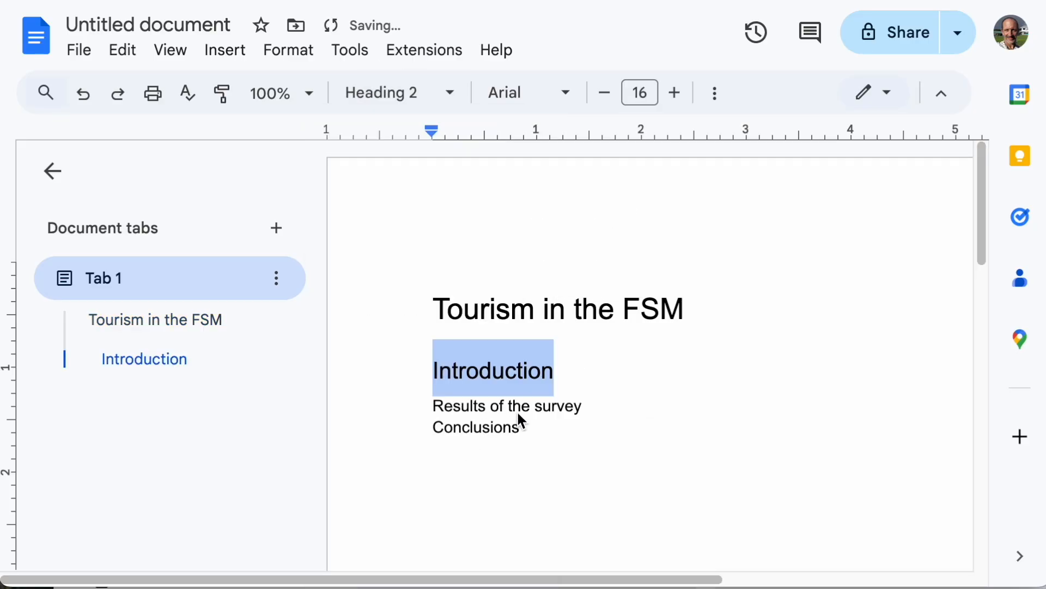
# Step: Add a normal paragraph reading "This report..." below the Introduction heading, followed by an empty line
pyautogui.click(567, 373)
pyautogui.press('Return')
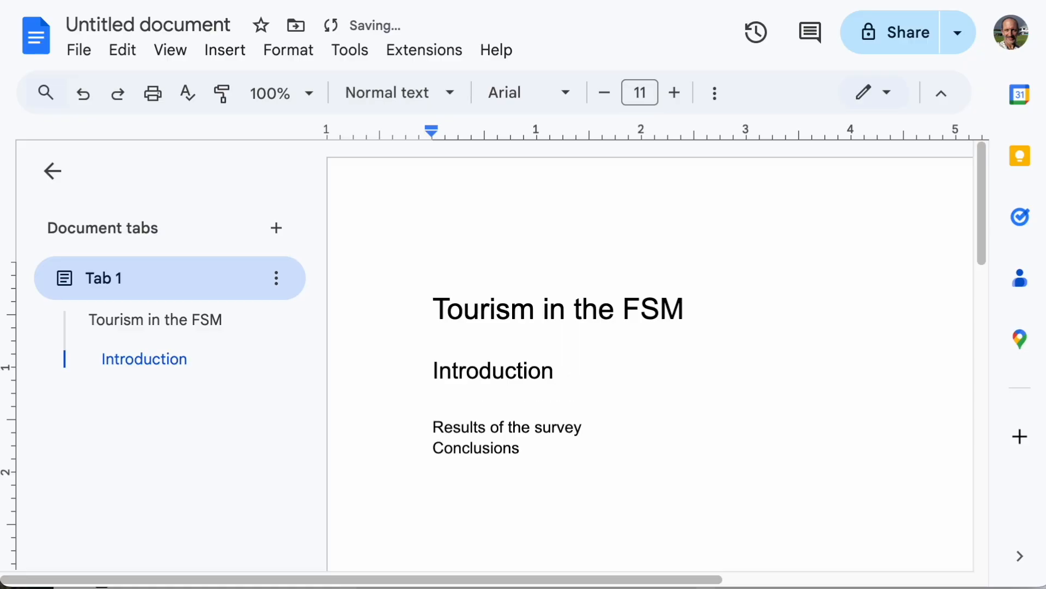
pyautogui.write('This report...')
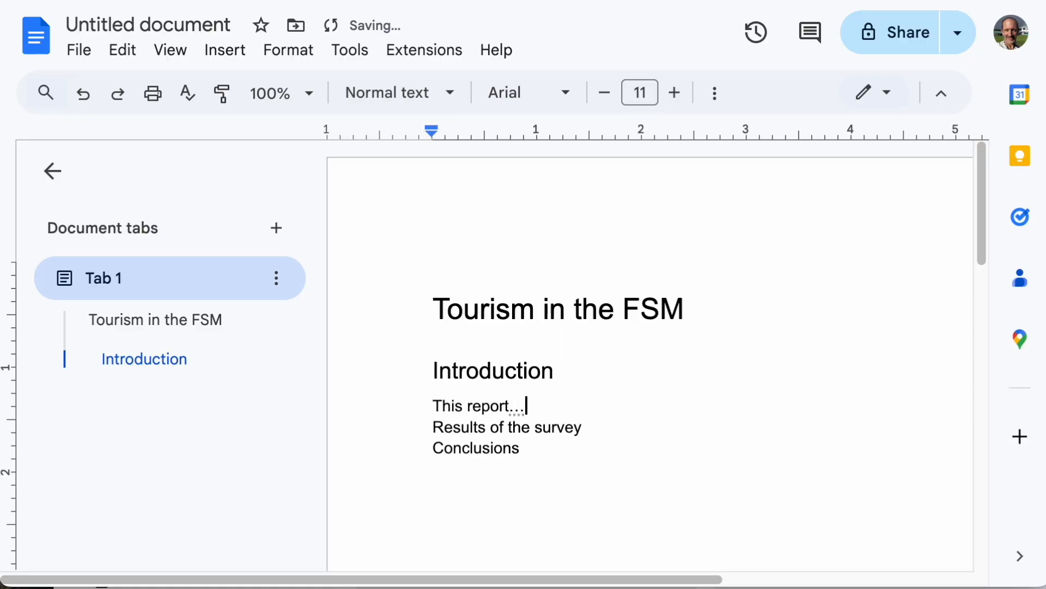
pyautogui.press('Return')
# Step: Apply the Heading 2 style to the lines Results of the survey and Conclusions
pyautogui.moveTo(661, 459); pyautogui.dragTo(613, 450)
pyautogui.click(613, 446)
pyautogui.tripleClick(460, 451)
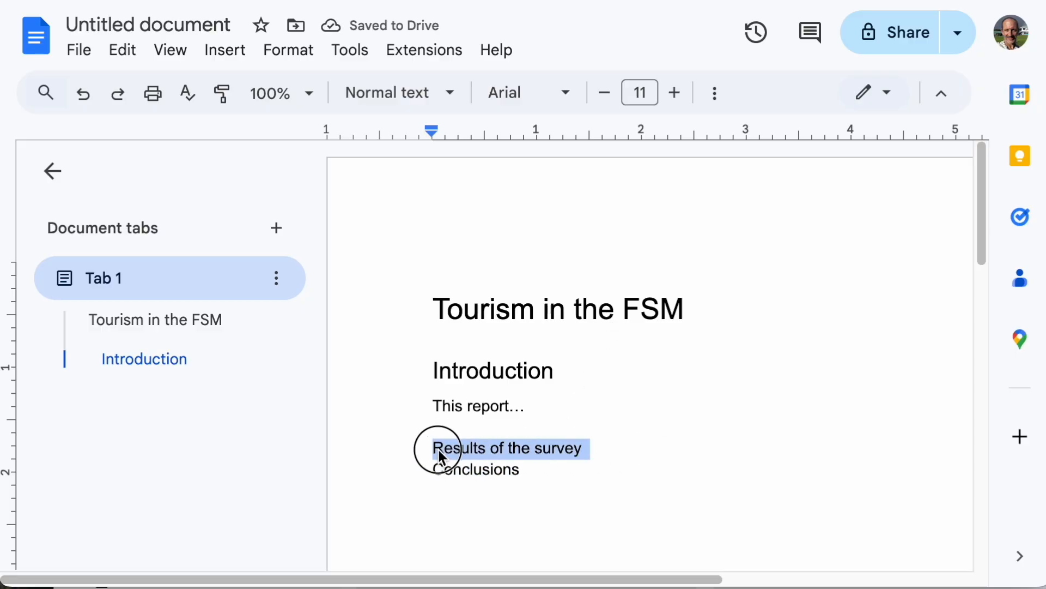
pyautogui.click(393, 92)
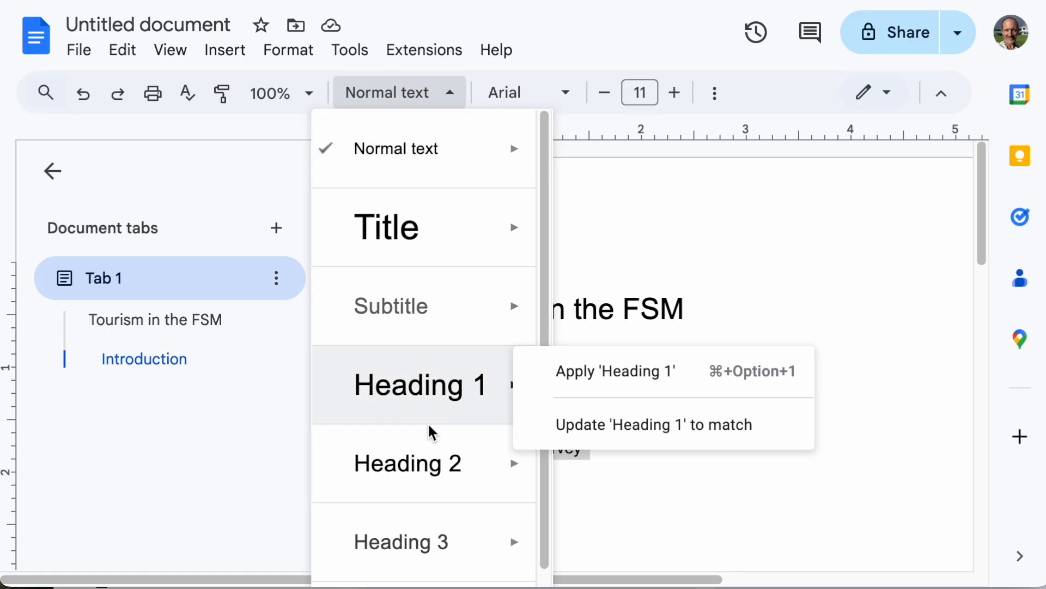
pyautogui.click(406, 482)
pyautogui.moveTo(534, 518); pyautogui.dragTo(420, 516)
pyautogui.click(383, 108)
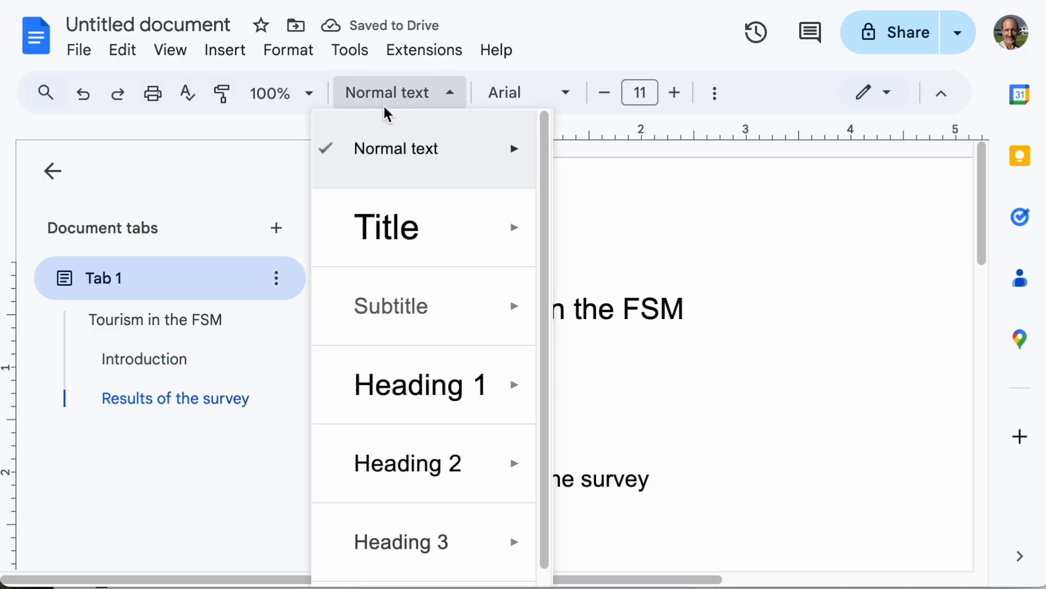
pyautogui.click(437, 482)
# Step: Use the document outline to jump to the Introduction section and on to Results of the survey
pyautogui.moveTo(577, 359); pyautogui.dragTo(577, 360)
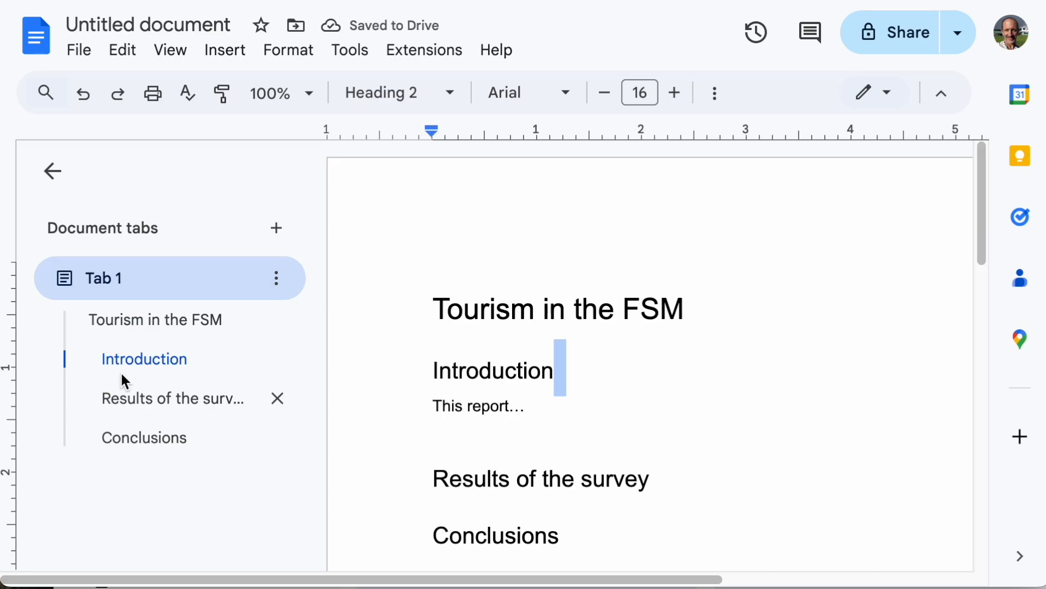
pyautogui.click(139, 361)
pyautogui.click(144, 403)
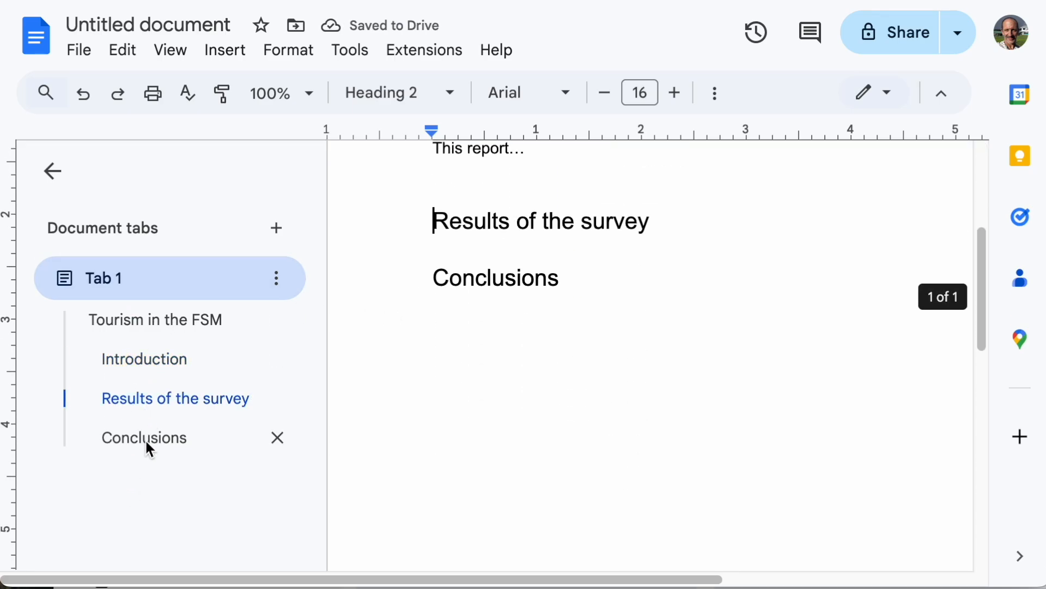
# Step: Use the document outline to jump to Conclusions, Results of the survey, Introduction and back to the Tourism in the FSM title
pyautogui.click(145, 439)
pyautogui.click(143, 398)
pyautogui.click(141, 358)
pyautogui.click(140, 319)
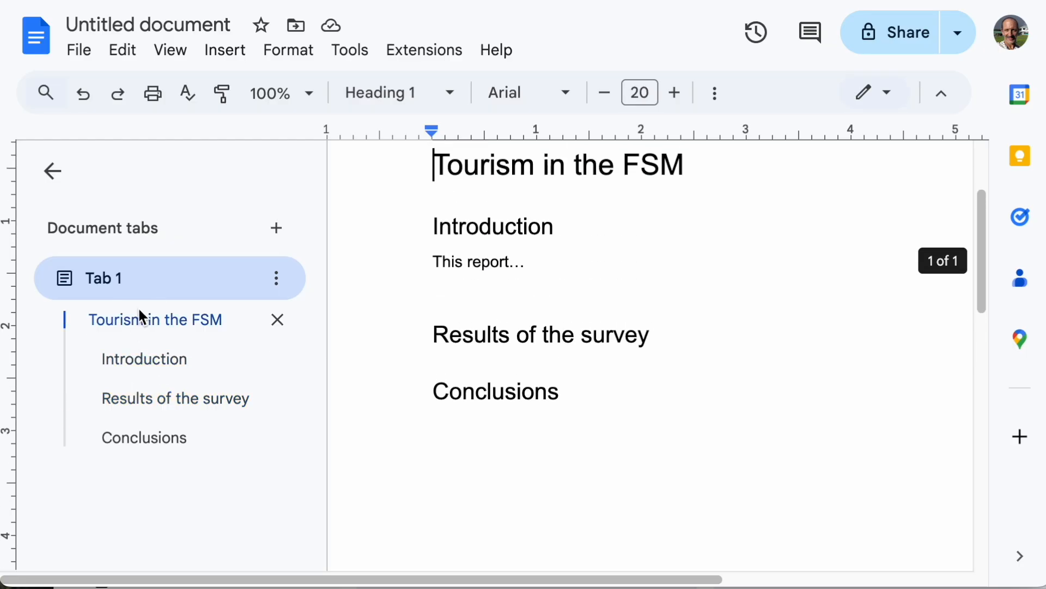
# Step: Try the Heading 3 style on the Results of the survey line, and set it back to Heading 2
pyautogui.moveTo(649, 394); pyautogui.dragTo(323, 388)
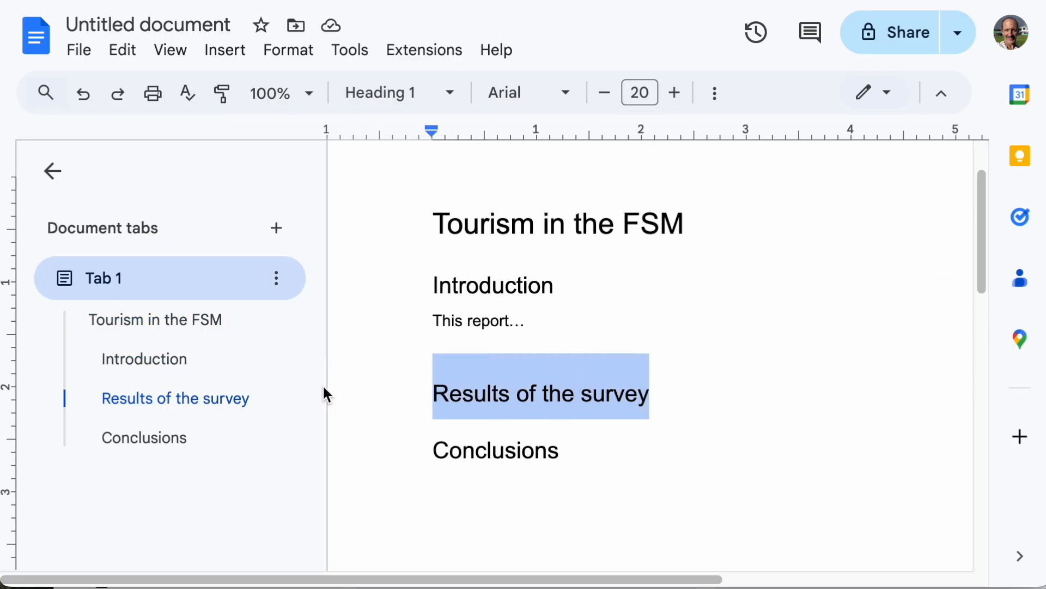
pyautogui.click(364, 104)
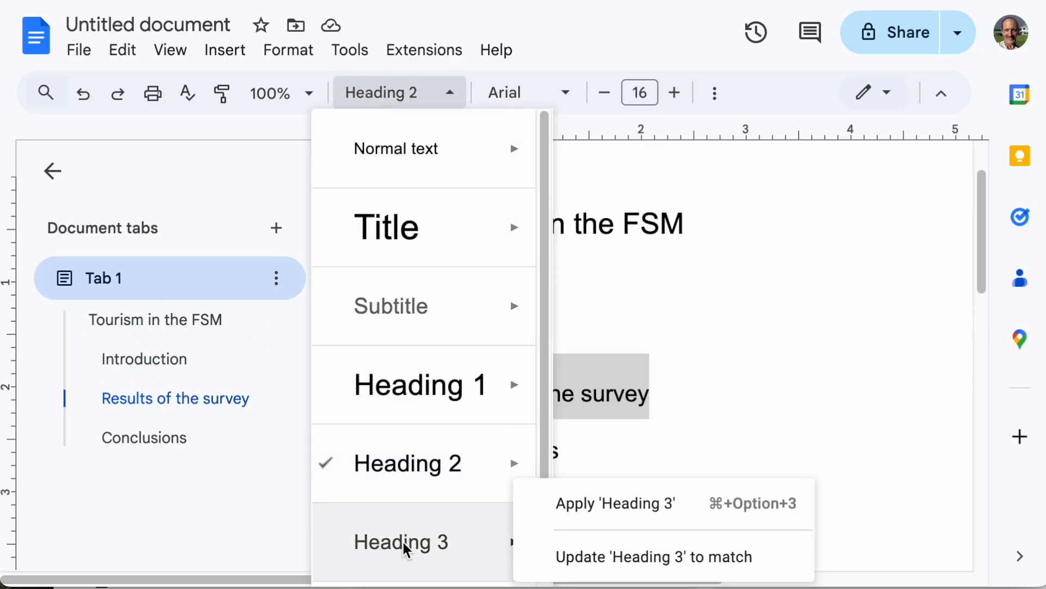
pyautogui.click(402, 540)
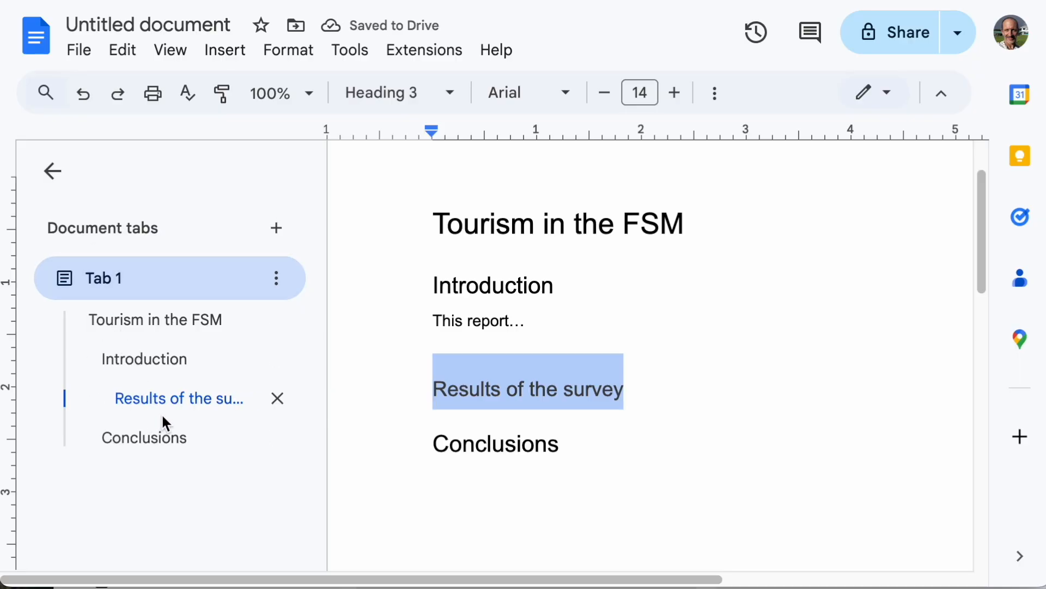
pyautogui.click(393, 88)
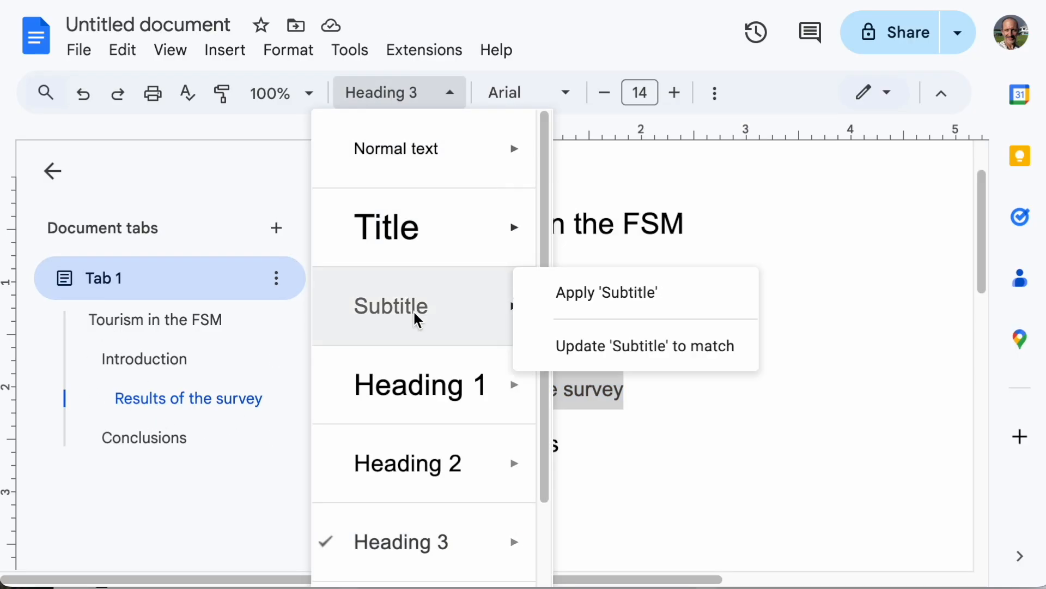
pyautogui.click(418, 444)
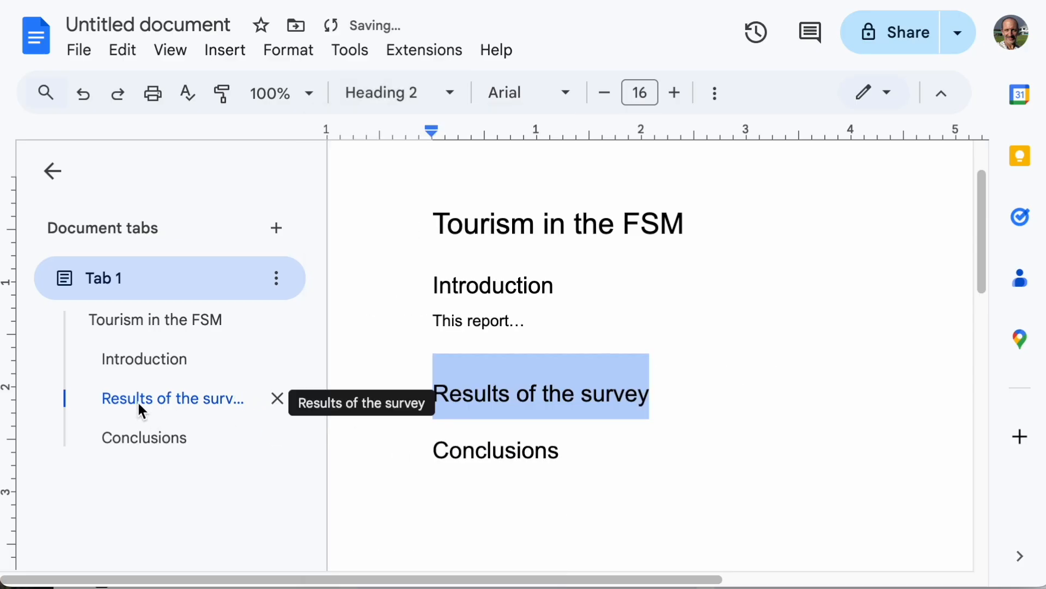
# Step: Insert a plain-text table of contents with page numbers on a new line below the Tourism in the FSM title
pyautogui.doubleClick(569, 257)
pyautogui.doubleClick(728, 246)
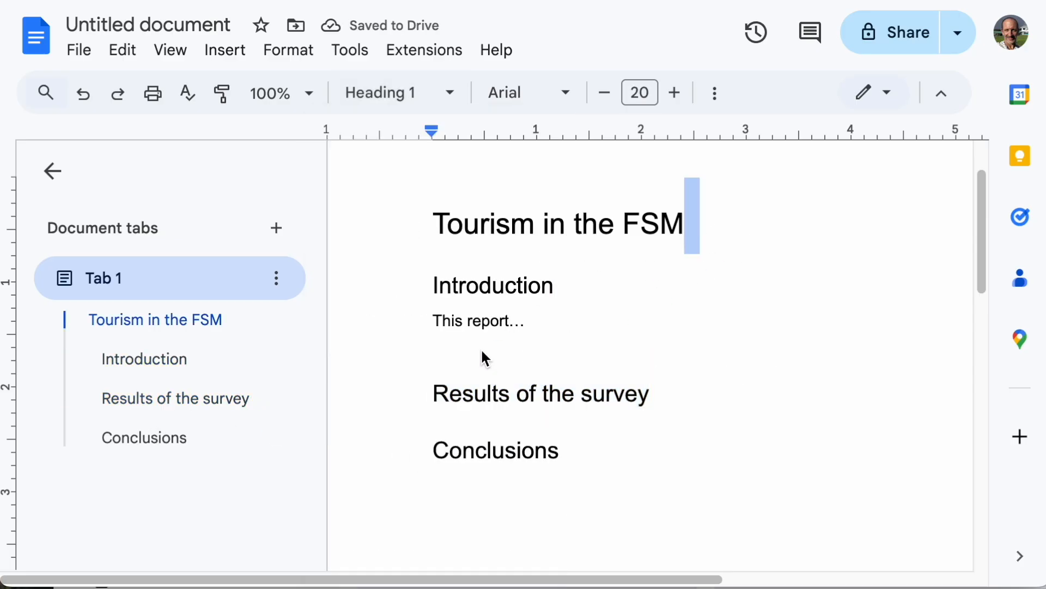
pyautogui.click(721, 239)
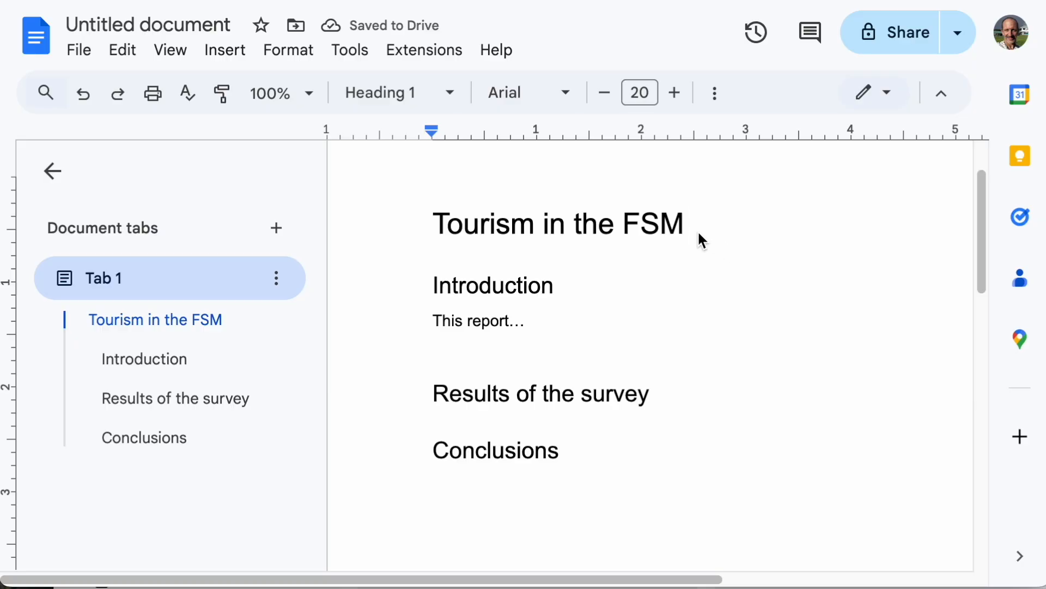
pyautogui.press('Return')
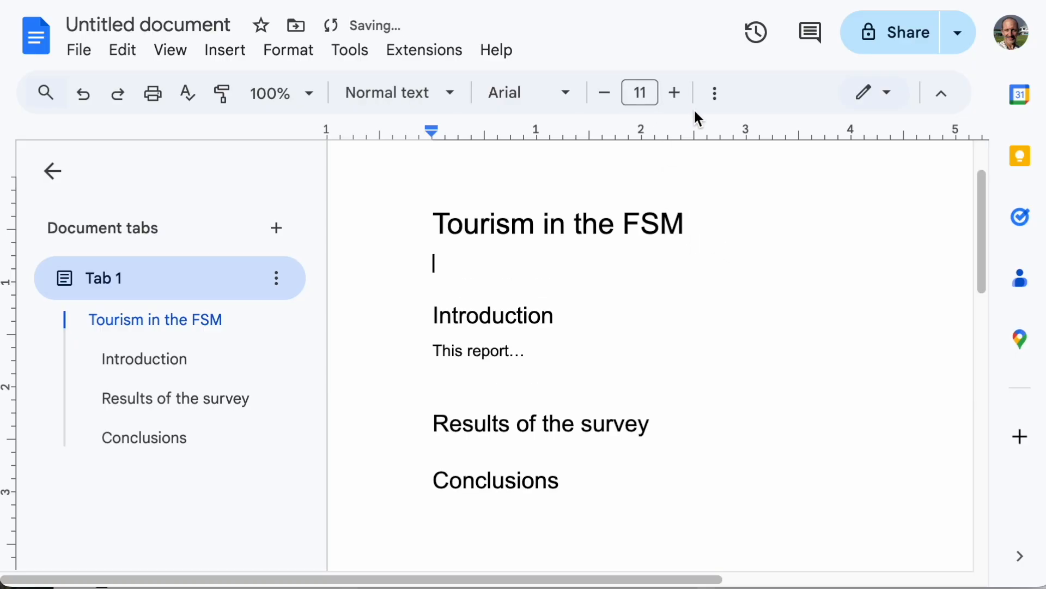
pyautogui.click(245, 59)
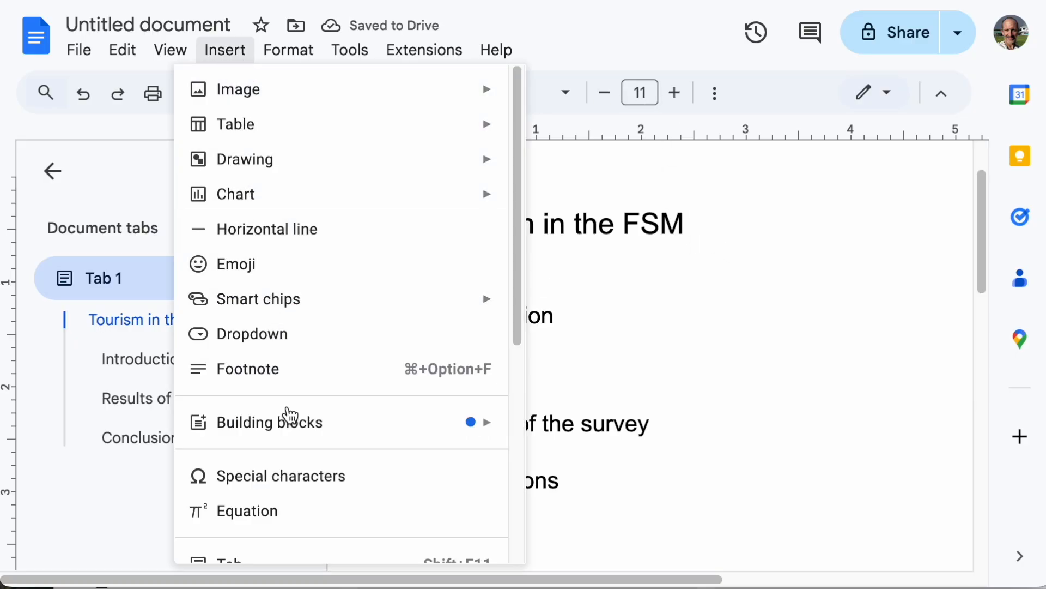
pyautogui.scroll(-5, 298, 447)
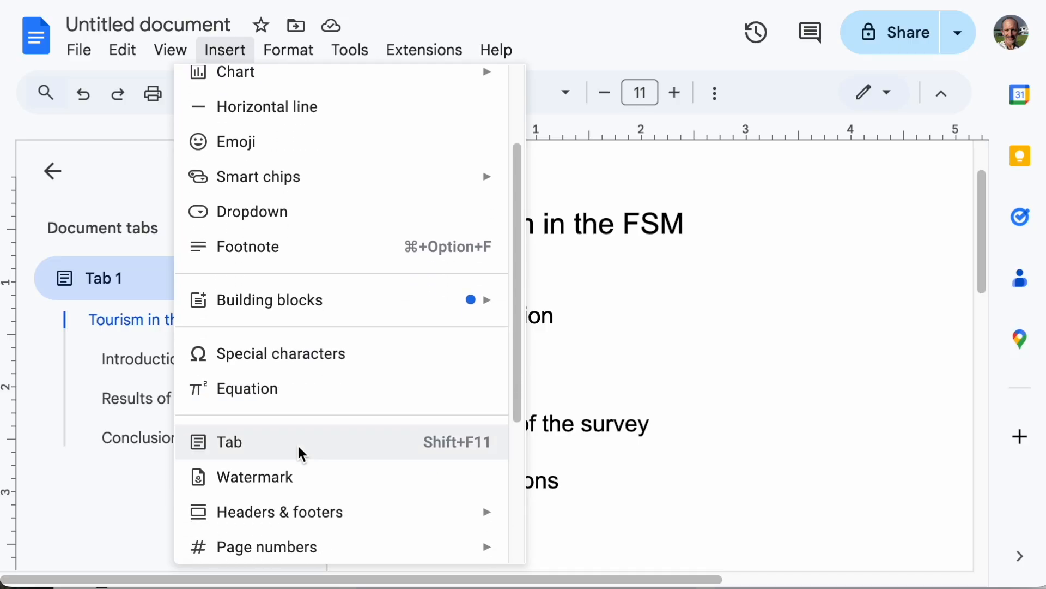
pyautogui.scroll(-1, 298, 447)
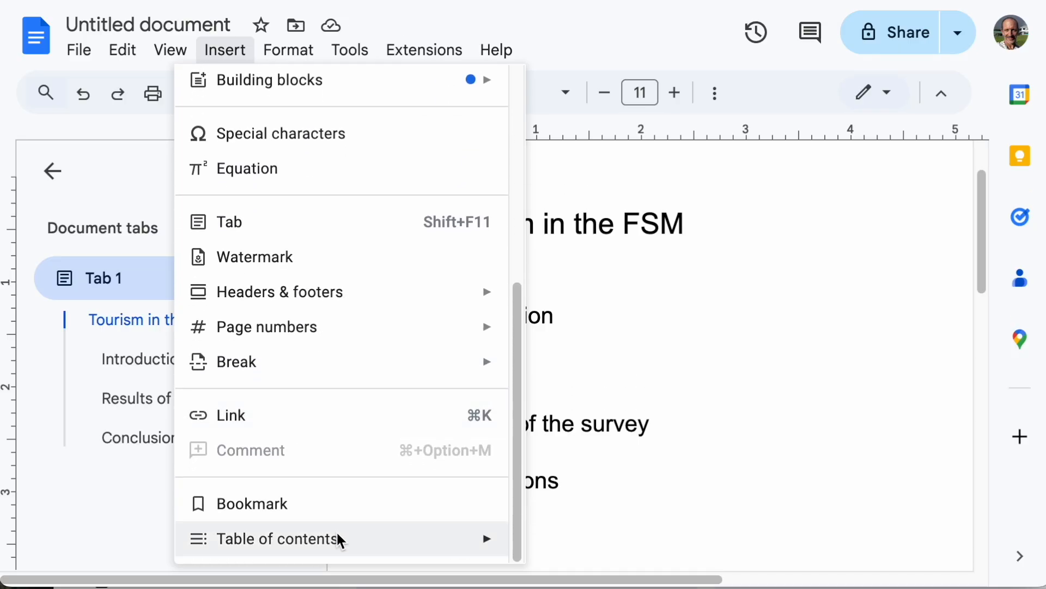
pyautogui.moveTo(337, 540)
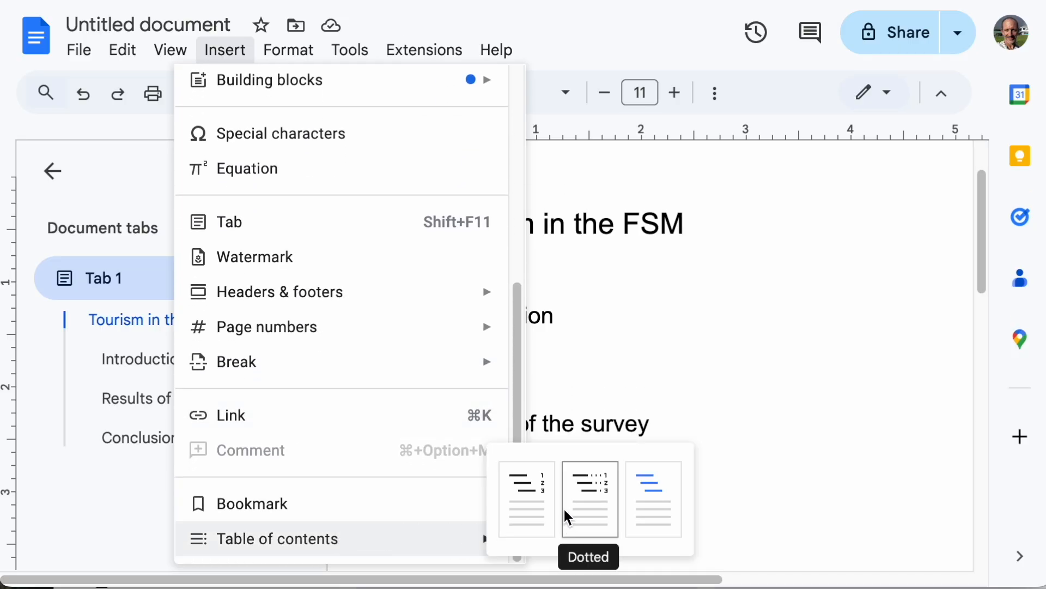
pyautogui.click(534, 495)
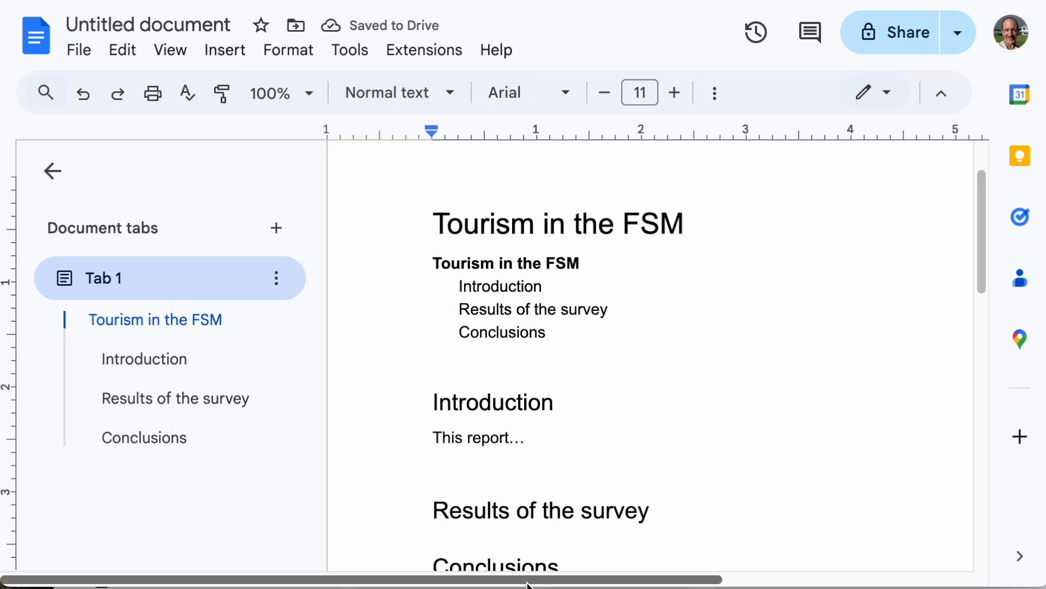
pyautogui.hscroll(5, 826, 532)
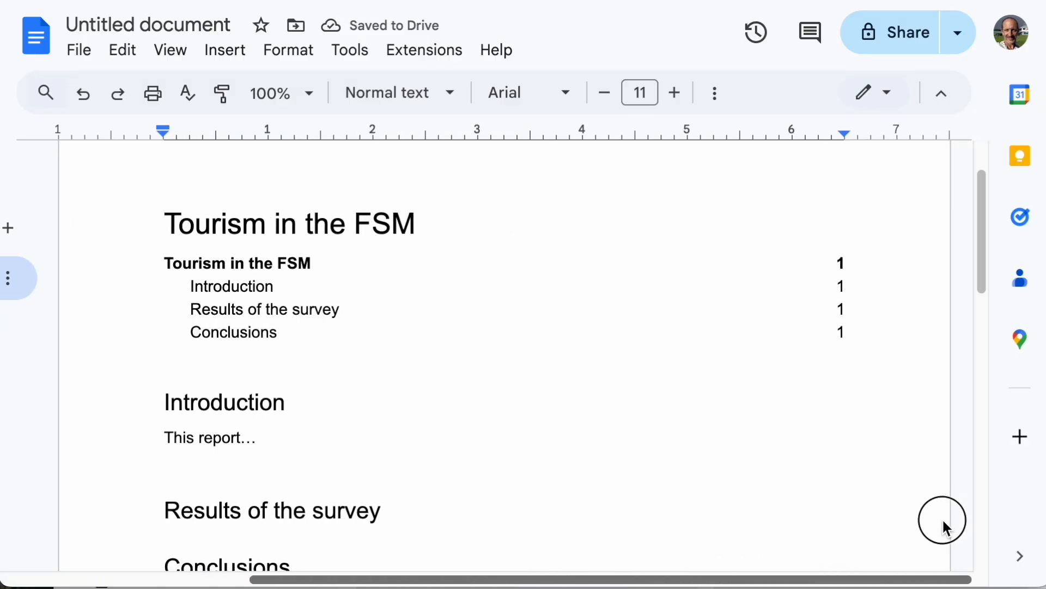
pyautogui.hscroll(-5, 770, 548)
pyautogui.hscroll(5, 823, 537)
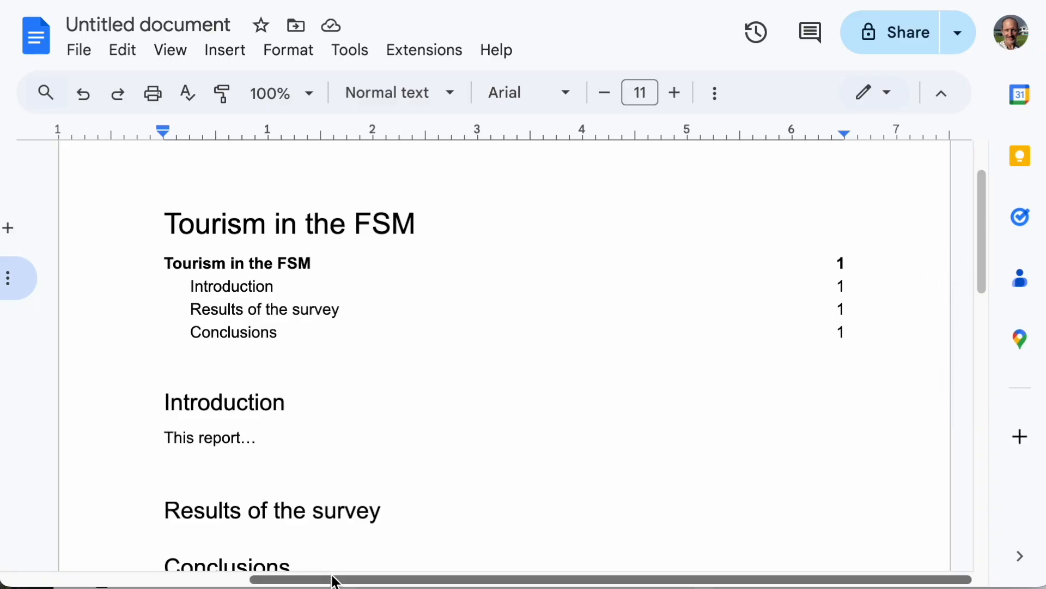
pyautogui.hscroll(-5, 334, 579)
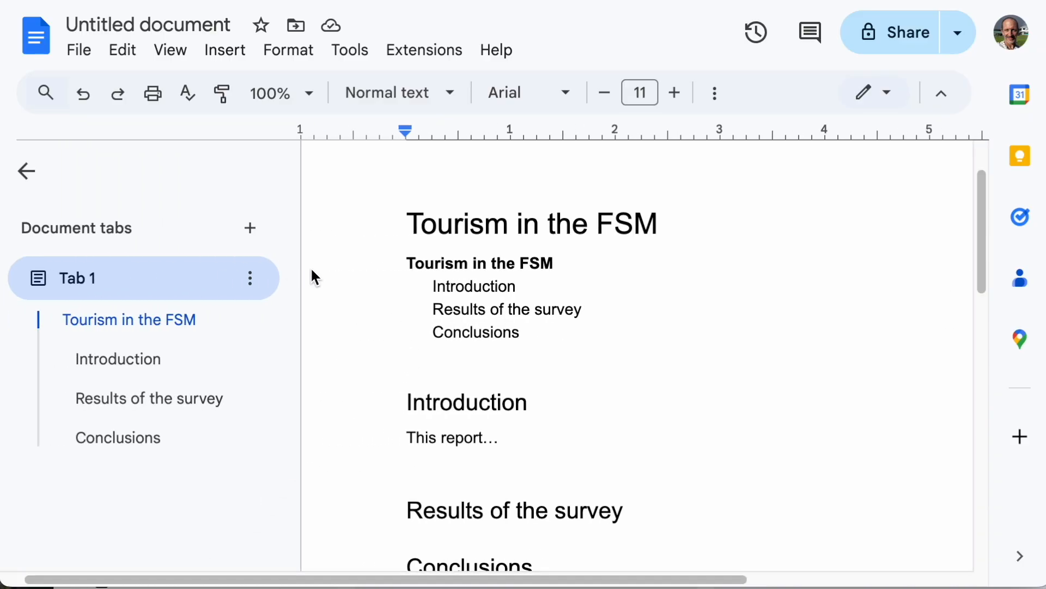
# Step: Rename the document as Tourism in the FSM
pyautogui.click(149, 28)
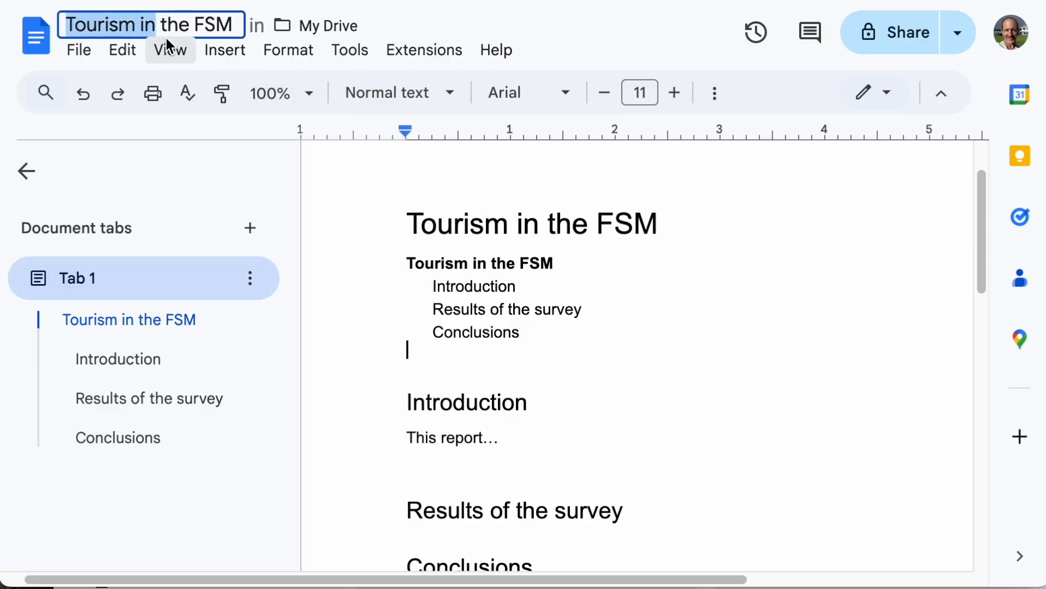
pyautogui.click(491, 225)
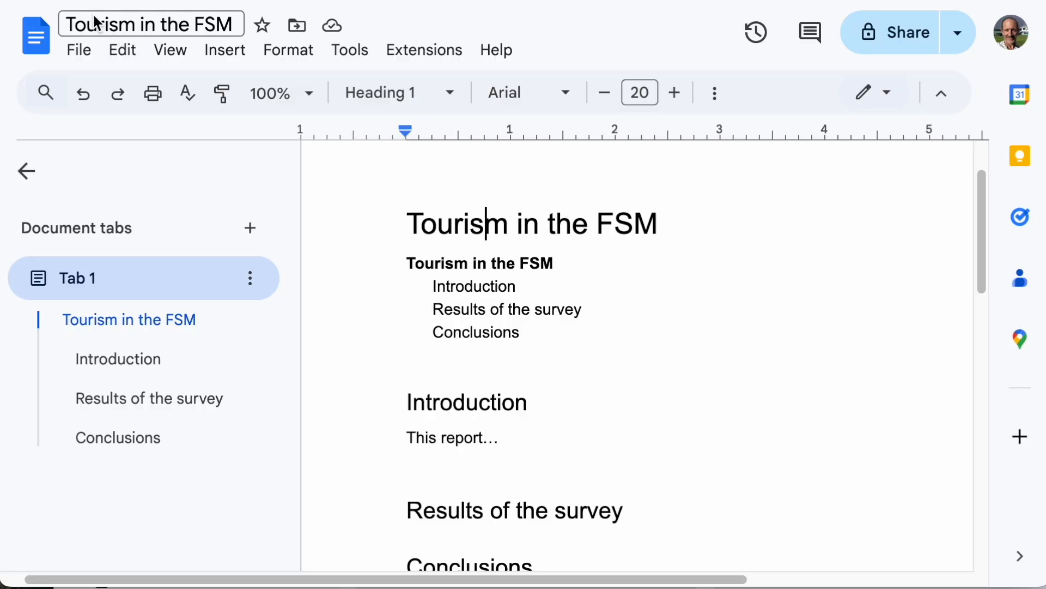
pyautogui.click(573, 231)
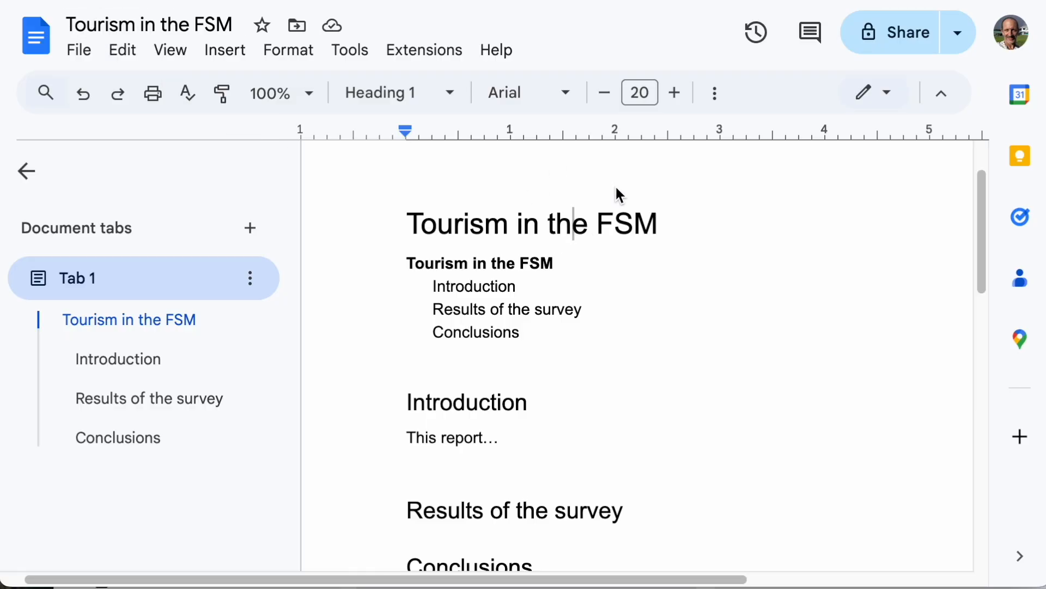
pyautogui.click(450, 367)
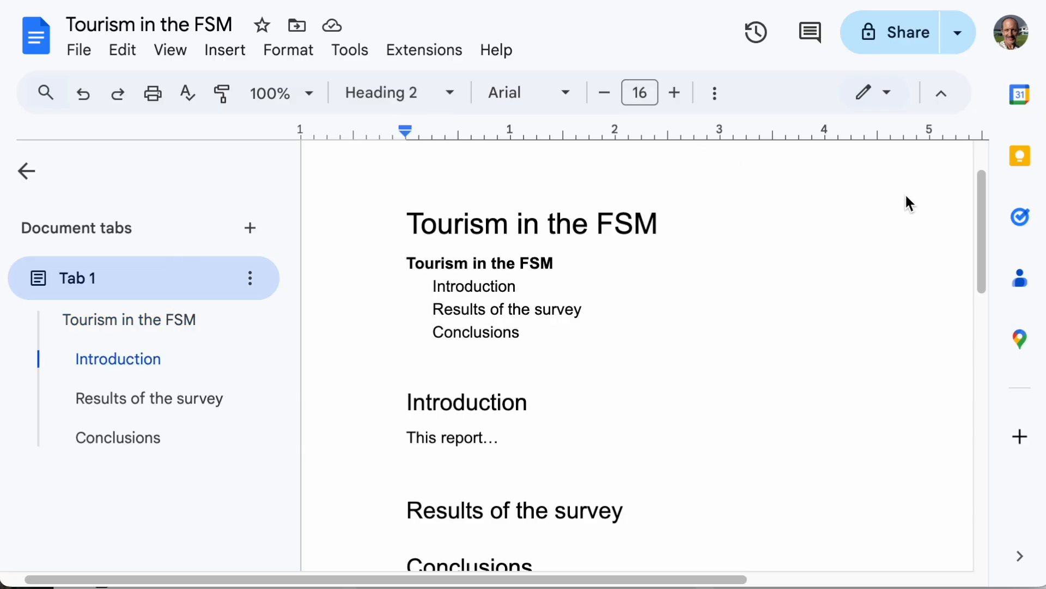
# Step: Try the dotted and links formats on the table of contents, and return it to plain text with page numbers
pyautogui.moveTo(494, 582); pyautogui.dragTo(755, 558)
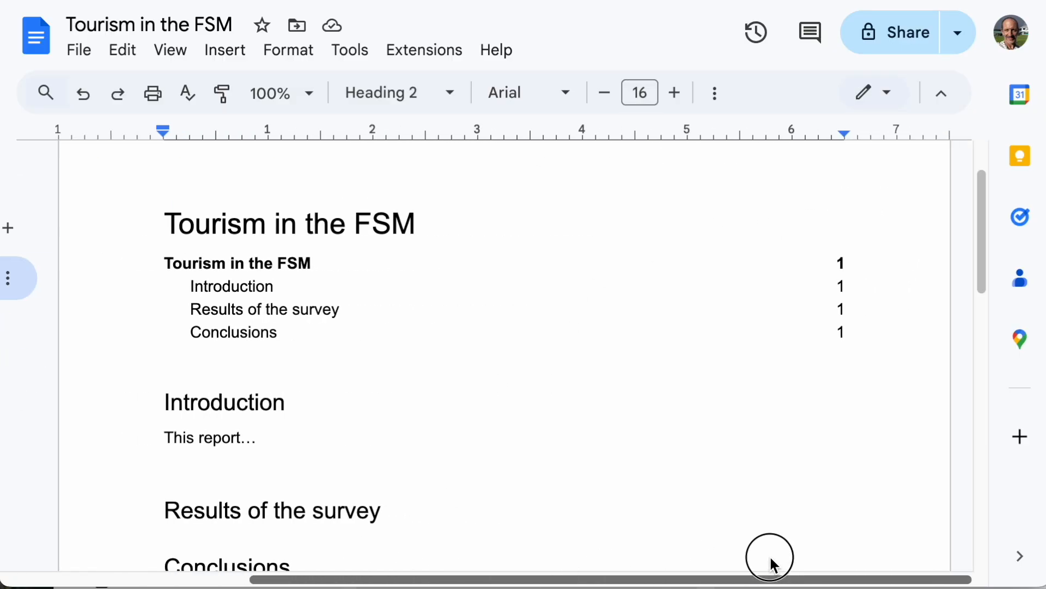
pyautogui.click(812, 286)
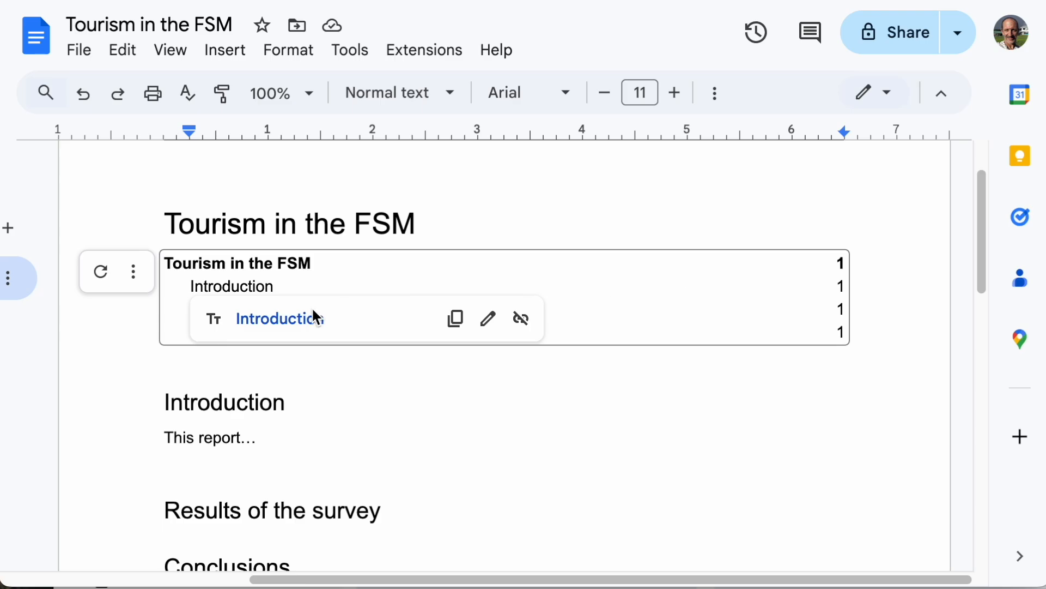
pyautogui.click(133, 270)
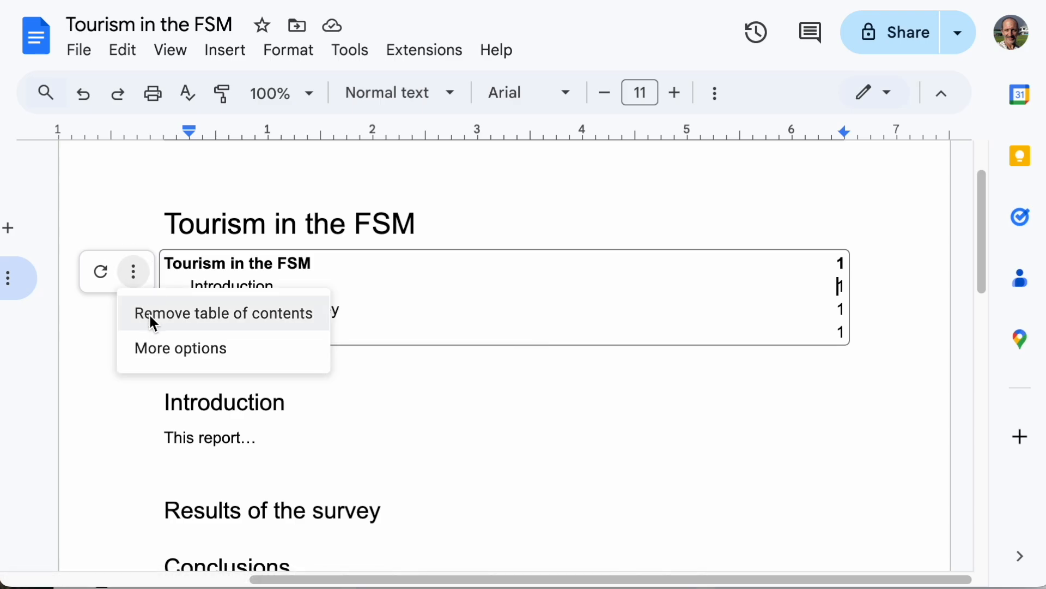
pyautogui.click(163, 349)
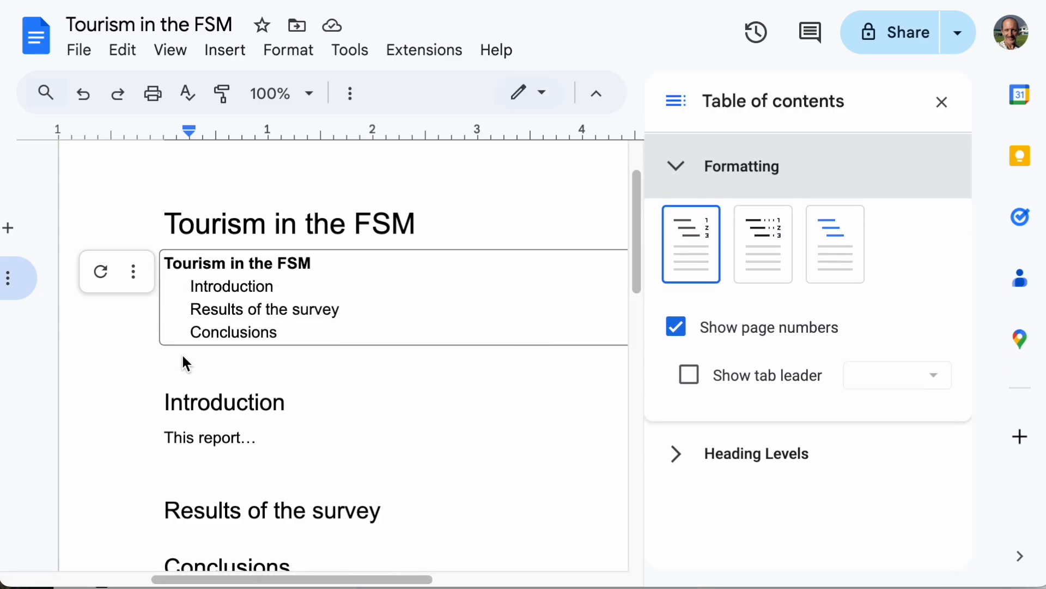
pyautogui.click(789, 278)
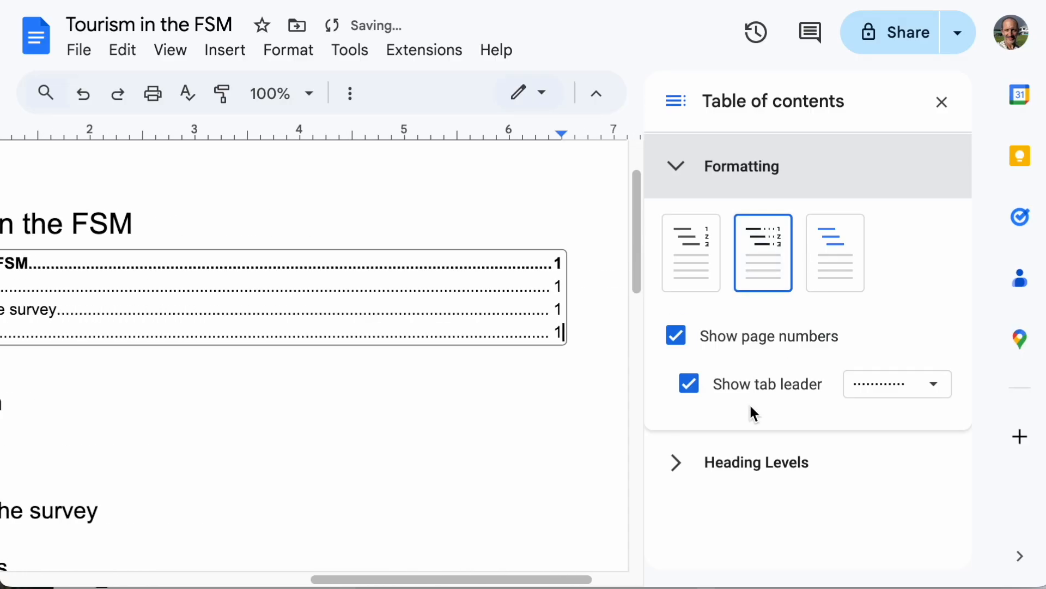
pyautogui.click(840, 275)
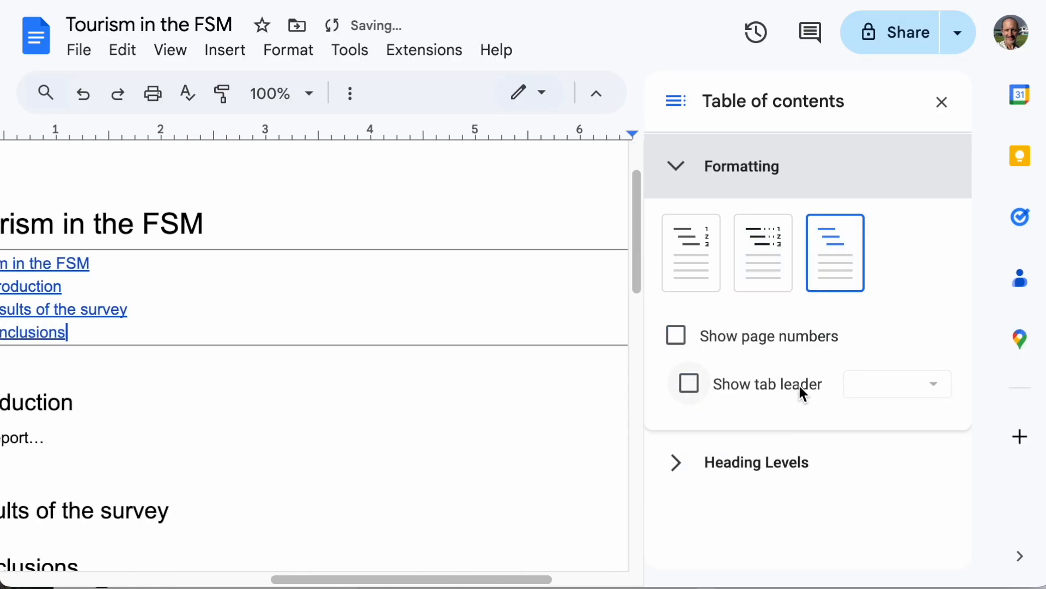
pyautogui.click(680, 265)
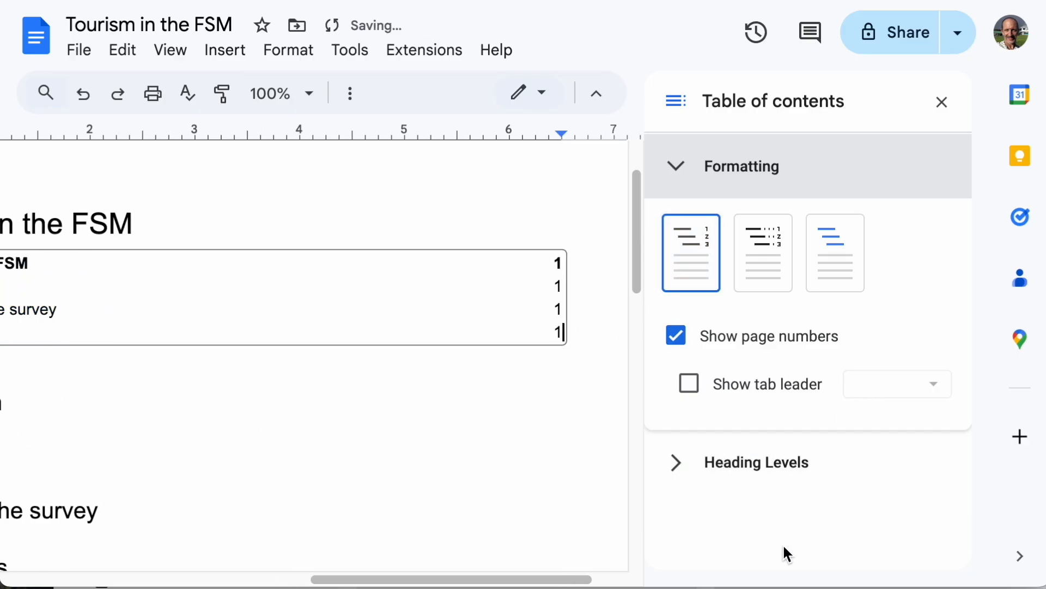
pyautogui.click(939, 103)
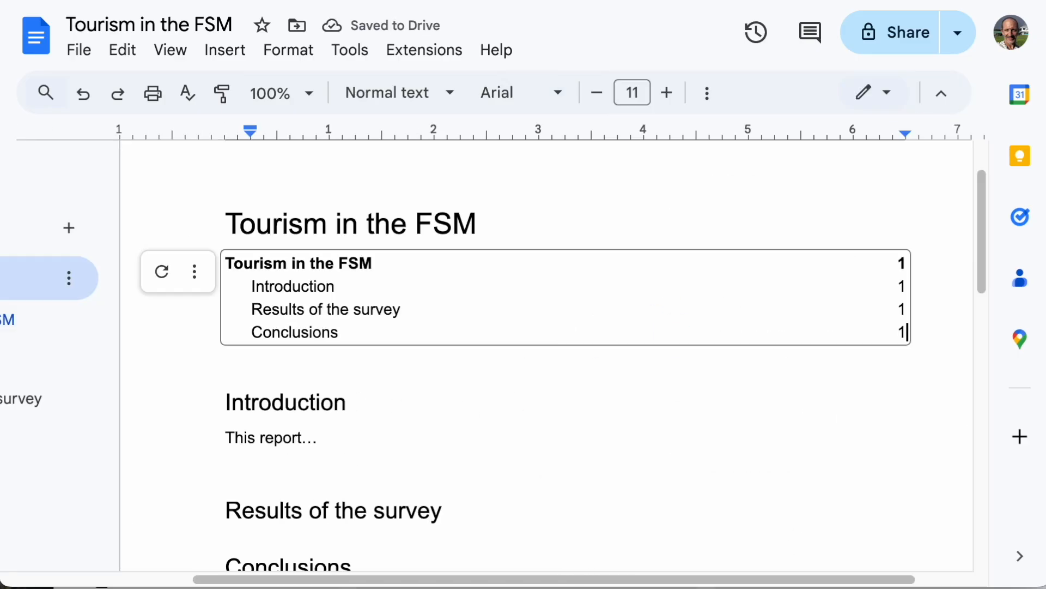
# Step: Remove the table of contents and delete the empty line left below the title
pyautogui.click(195, 272)
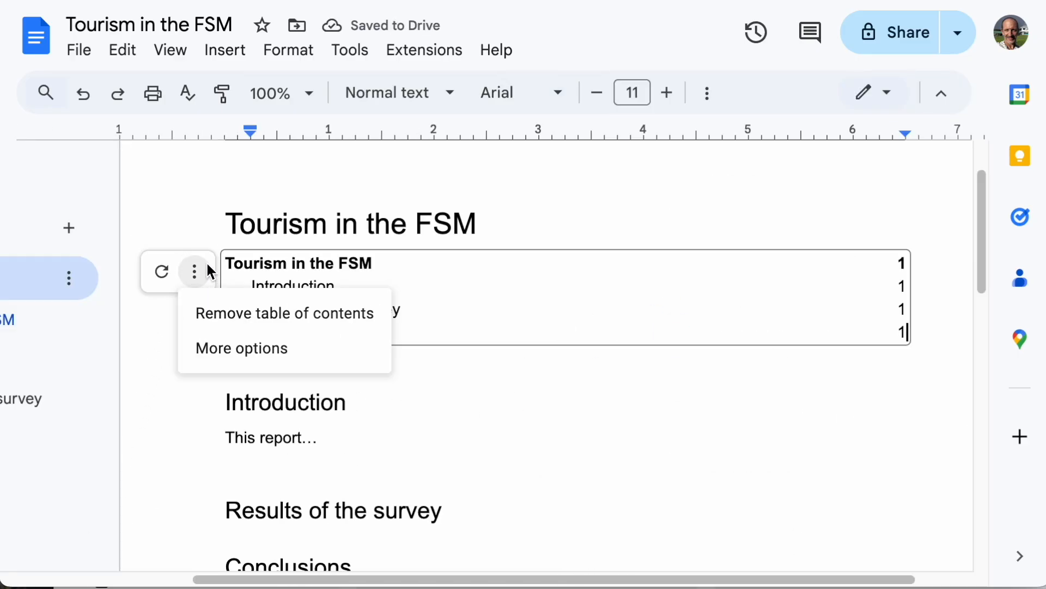
pyautogui.click(211, 325)
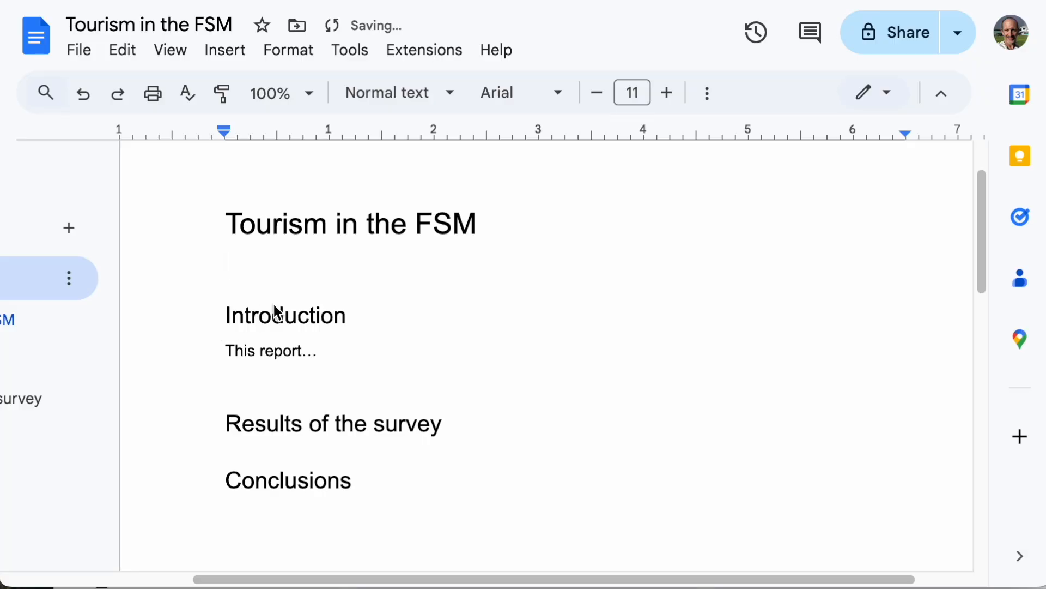
pyautogui.press('BackSpace')
# Step: Add an empty normal-text line below the Results of the survey heading
pyautogui.click(332, 341)
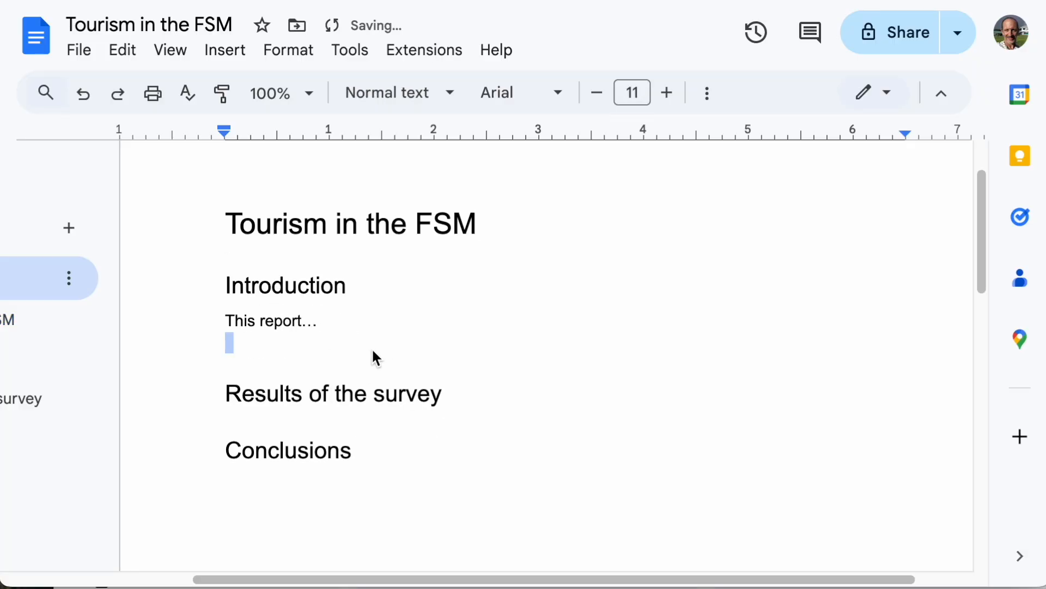
pyautogui.click(364, 354)
pyautogui.click(362, 348)
pyautogui.click(357, 360)
pyautogui.click(342, 351)
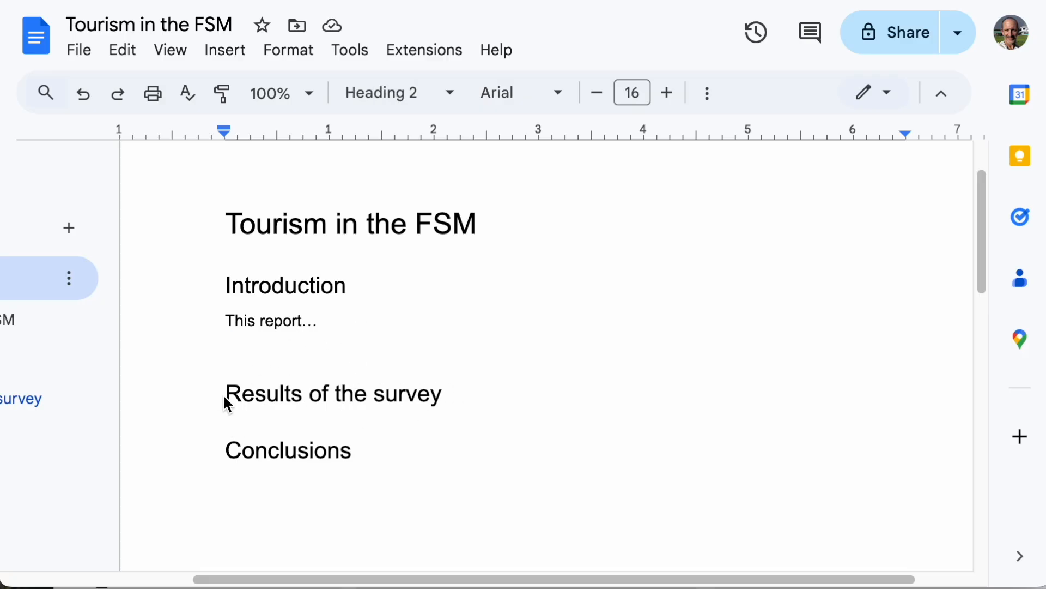
pyautogui.click(524, 368)
pyautogui.press('Return')
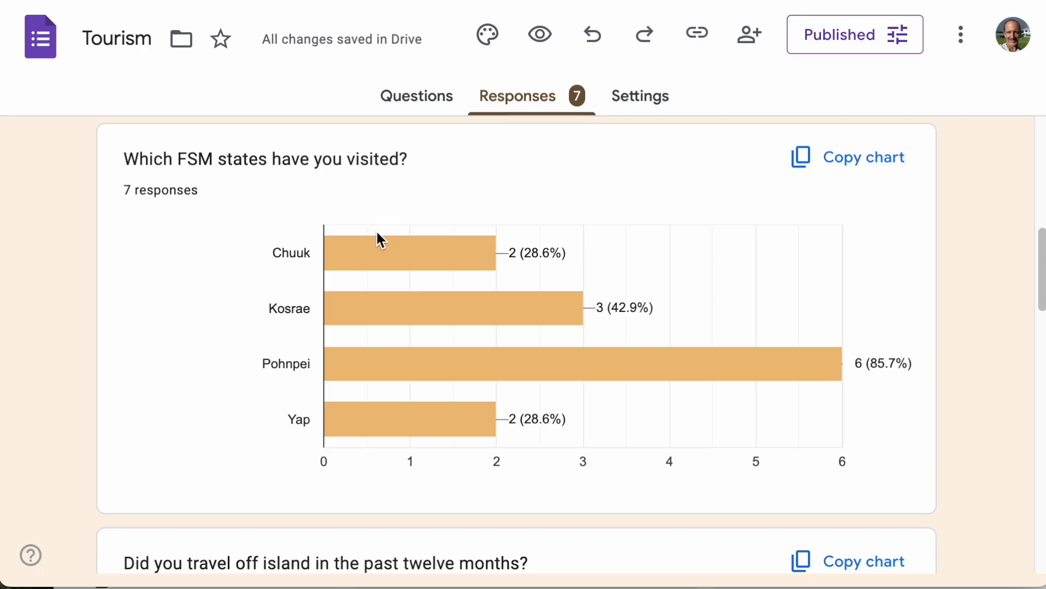
# Step: Copy the form's "Which FSM states have you visited?" chart and paste it linked to the form below the report's Results of the survey heading
pyautogui.click(842, 173)
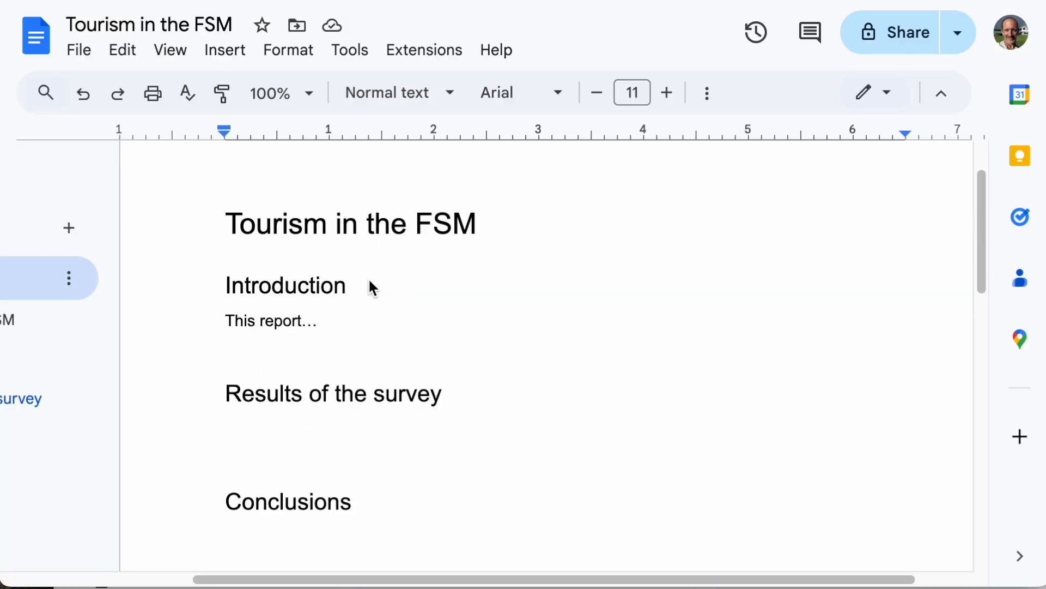
pyautogui.hotkey('ctrl', 'v')
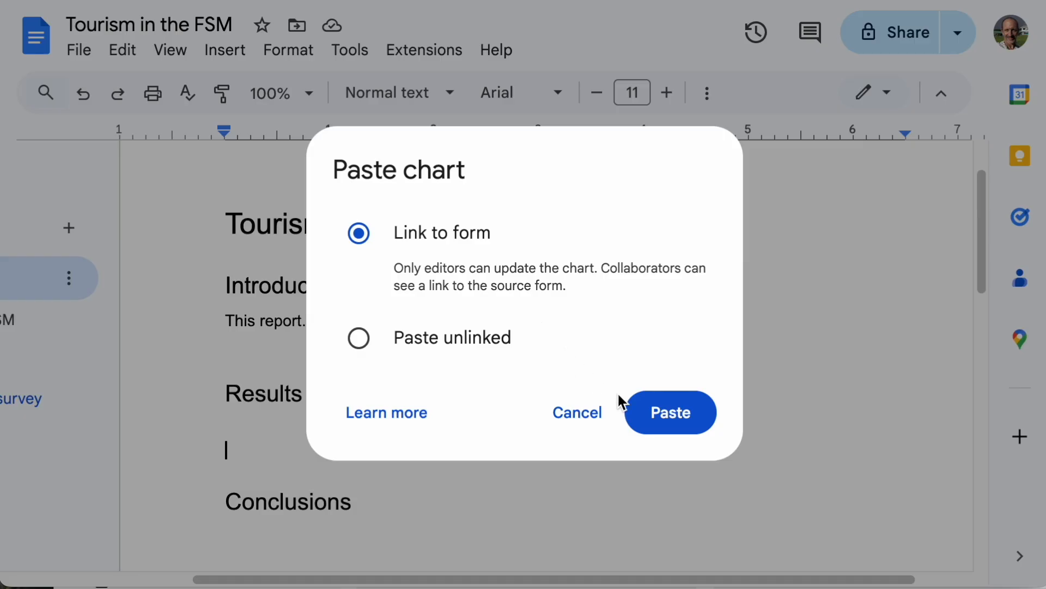
pyautogui.click(687, 424)
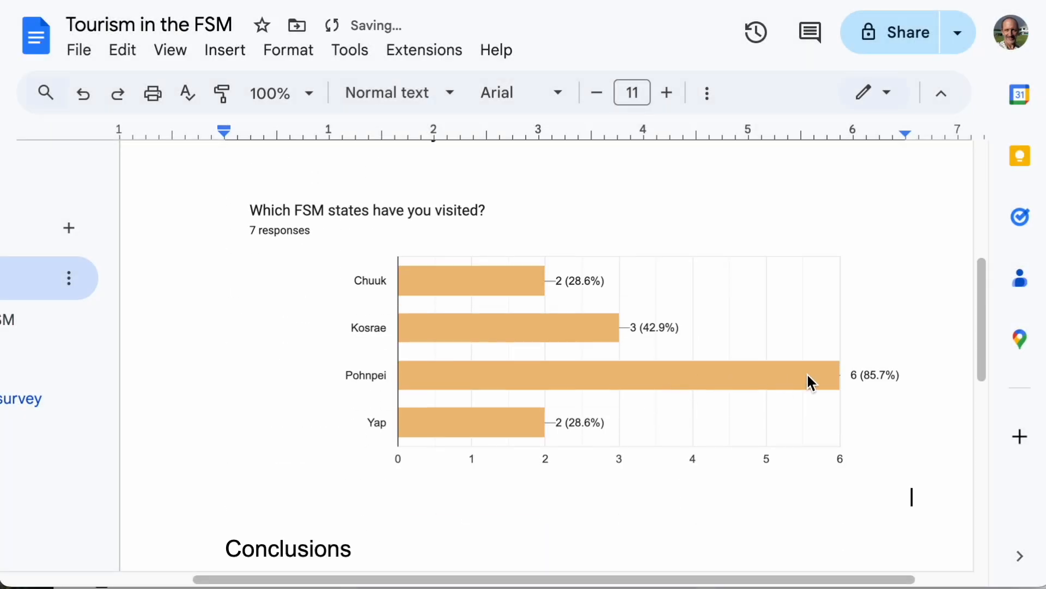
pyautogui.click(663, 320)
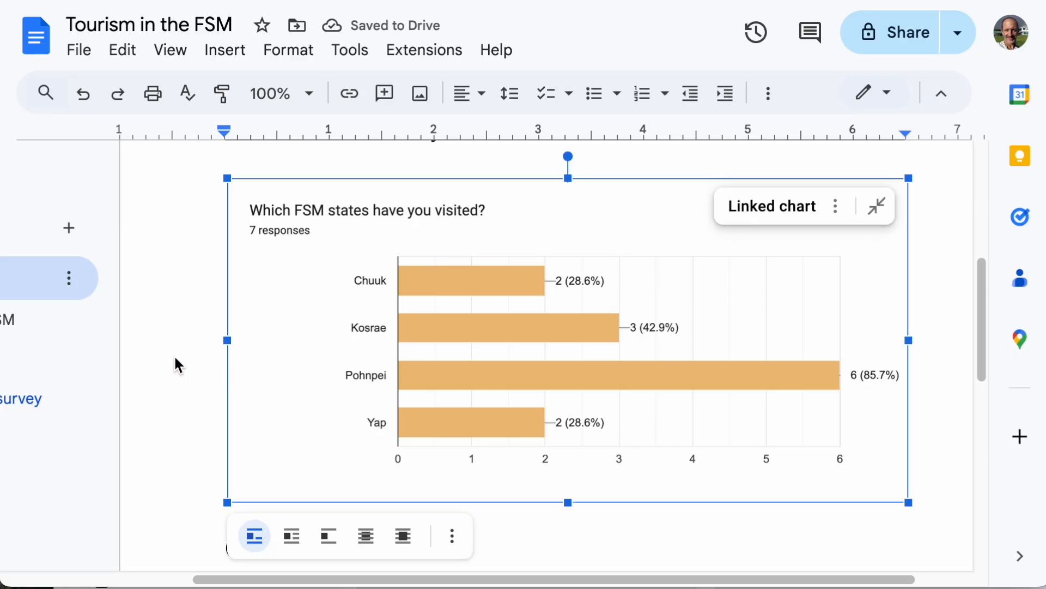
# Step: Add two line breaks after the states-visited chart, above the Conclusions heading
pyautogui.click(931, 414)
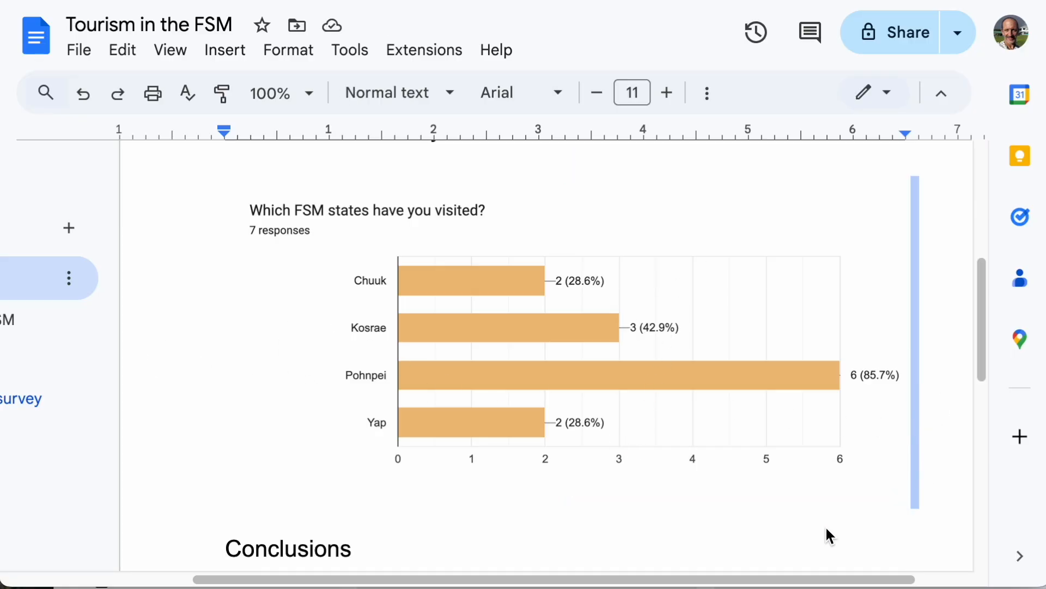
pyautogui.scroll(-2, 538, 502)
pyautogui.click(934, 384)
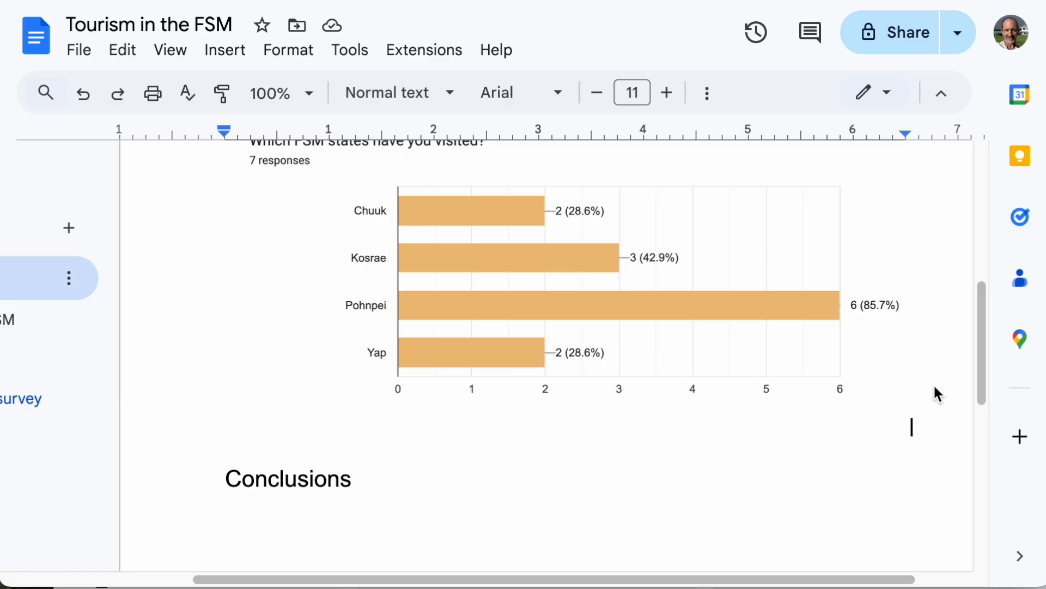
pyautogui.press('Return')
pyautogui.press('Return')
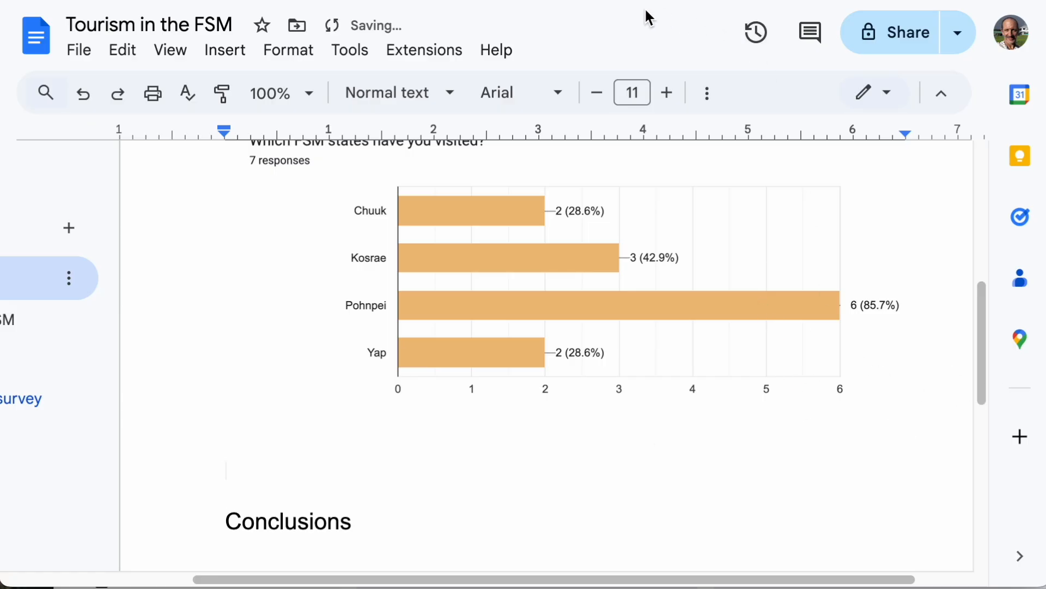
# Step: Start inserting a chart from Sheets, choosing the Tourism (Responses) spreadsheet as the source
pyautogui.click(218, 52)
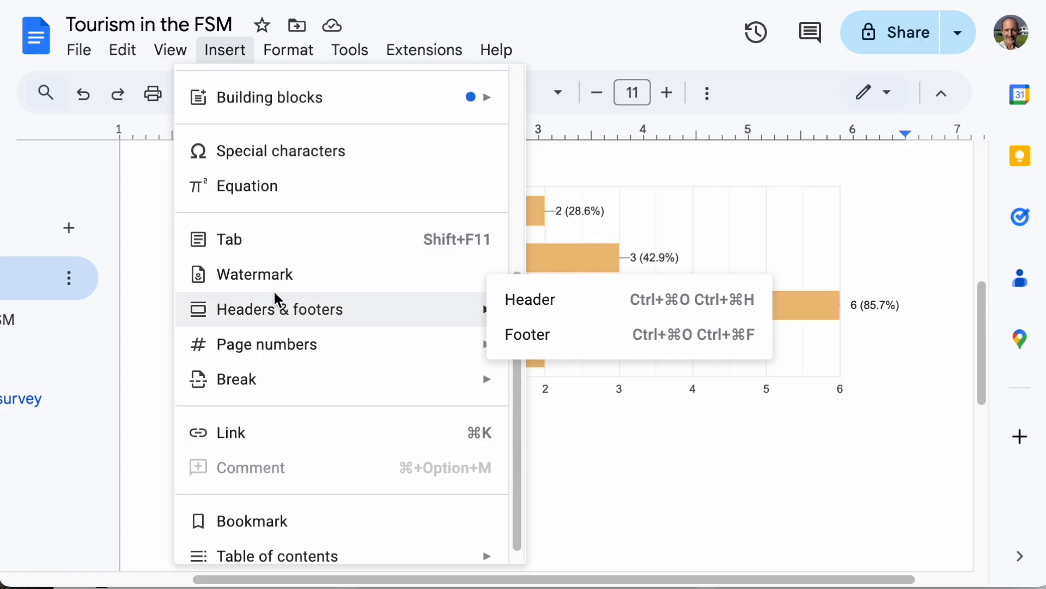
pyautogui.moveTo(299, 328)
pyautogui.scroll(6, 305, 338)
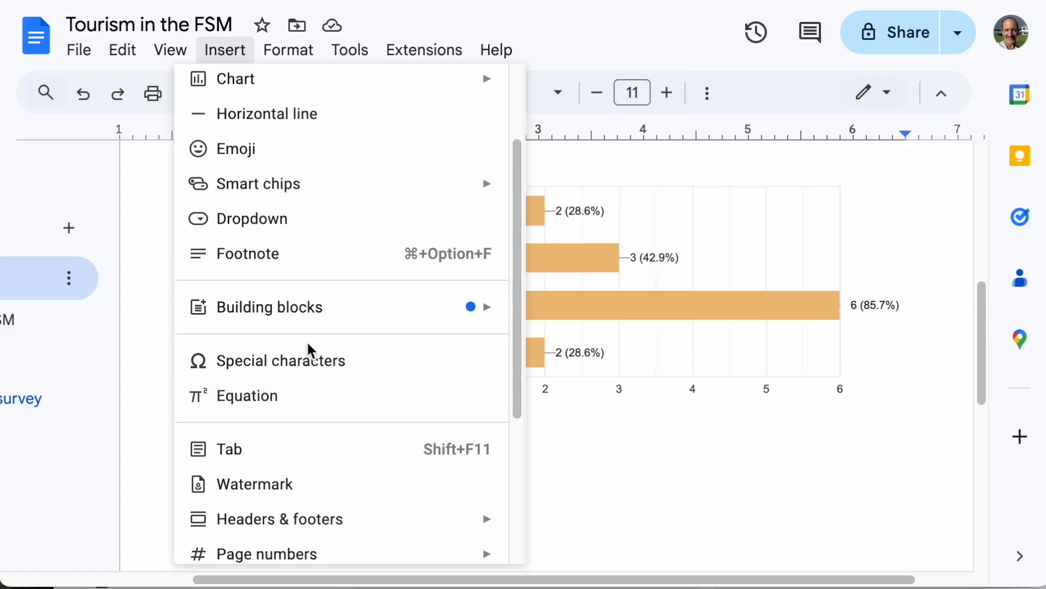
pyautogui.moveTo(296, 174)
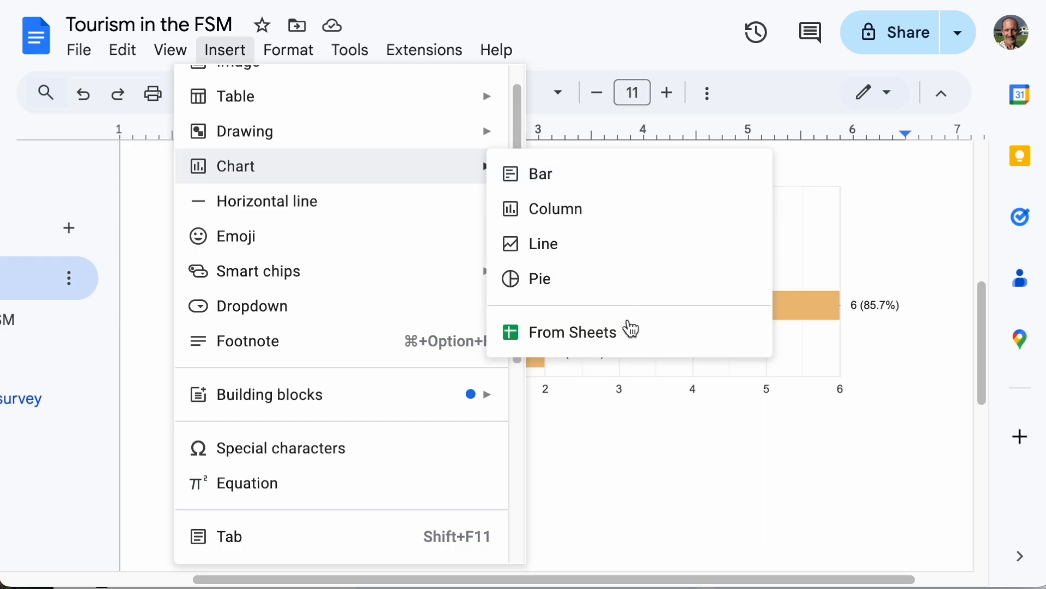
pyautogui.click(624, 347)
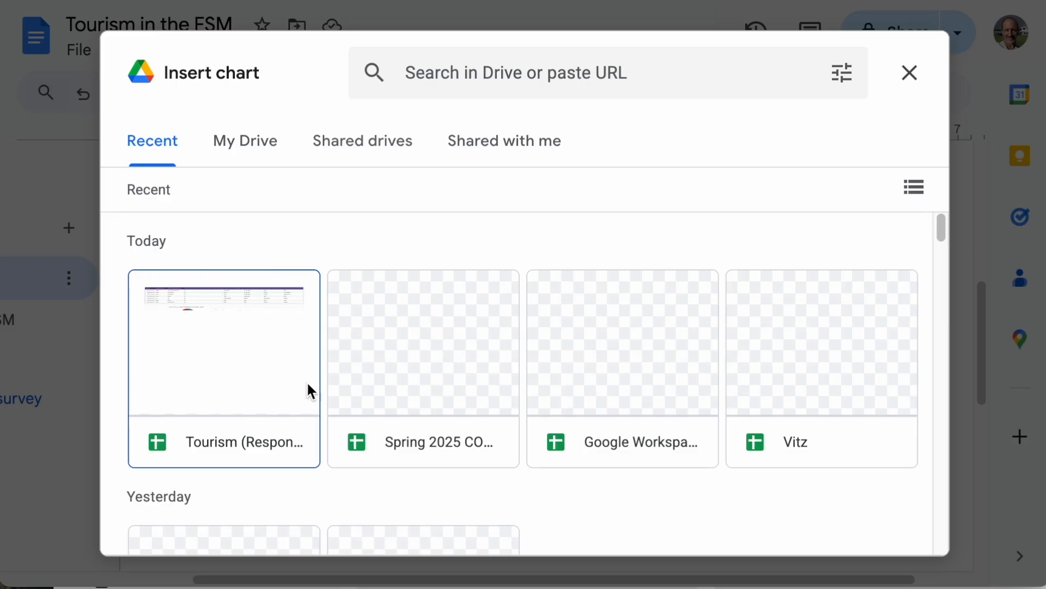
pyautogui.click(238, 352)
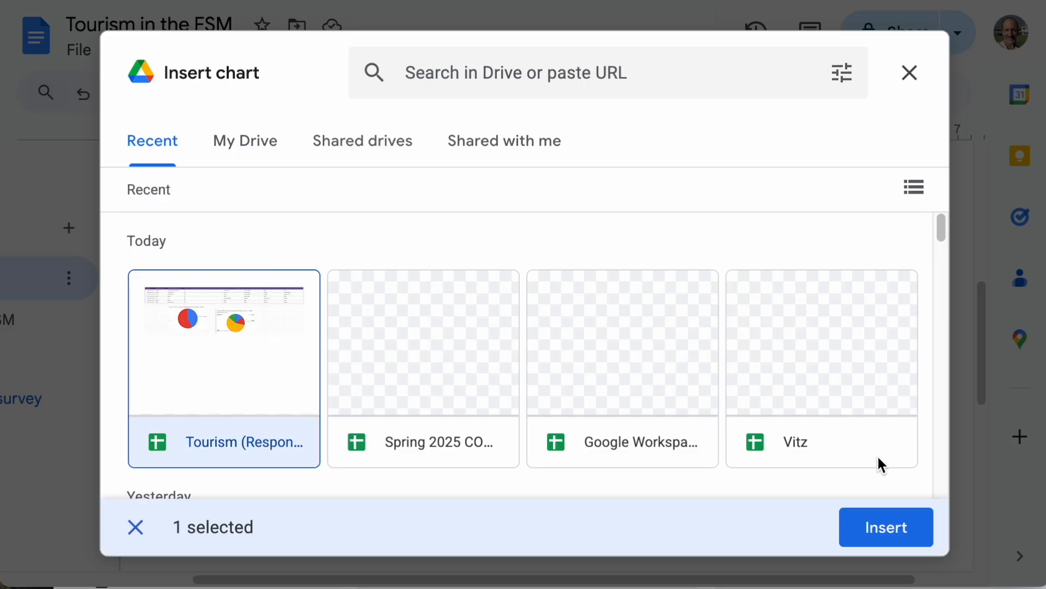
pyautogui.click(893, 529)
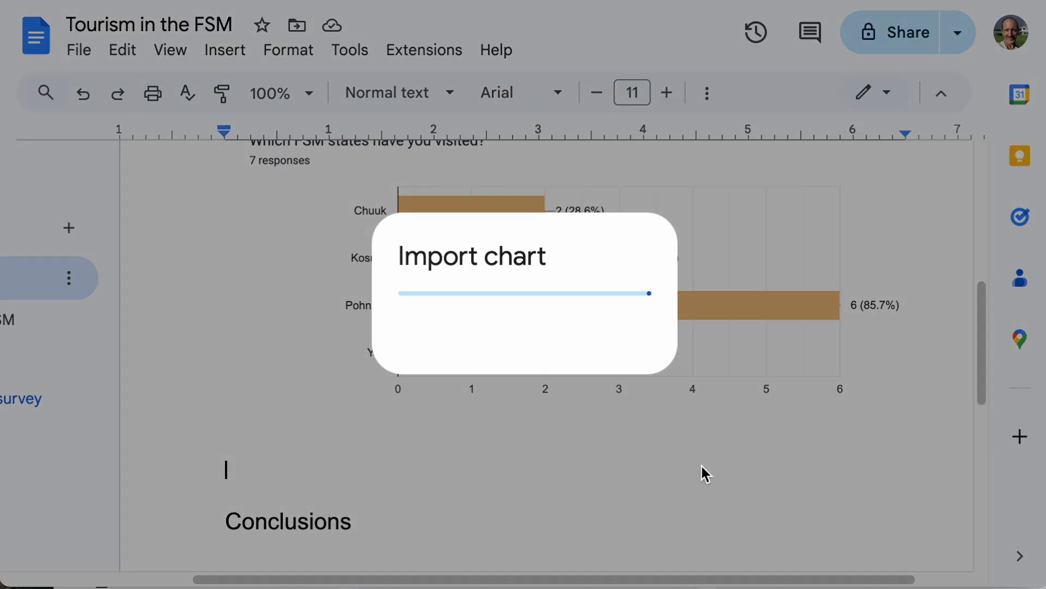
# Step: Import the green and peach pie chart "Did you travel off island in the past twelve months?" into the report
pyautogui.scroll(-5, 621, 330)
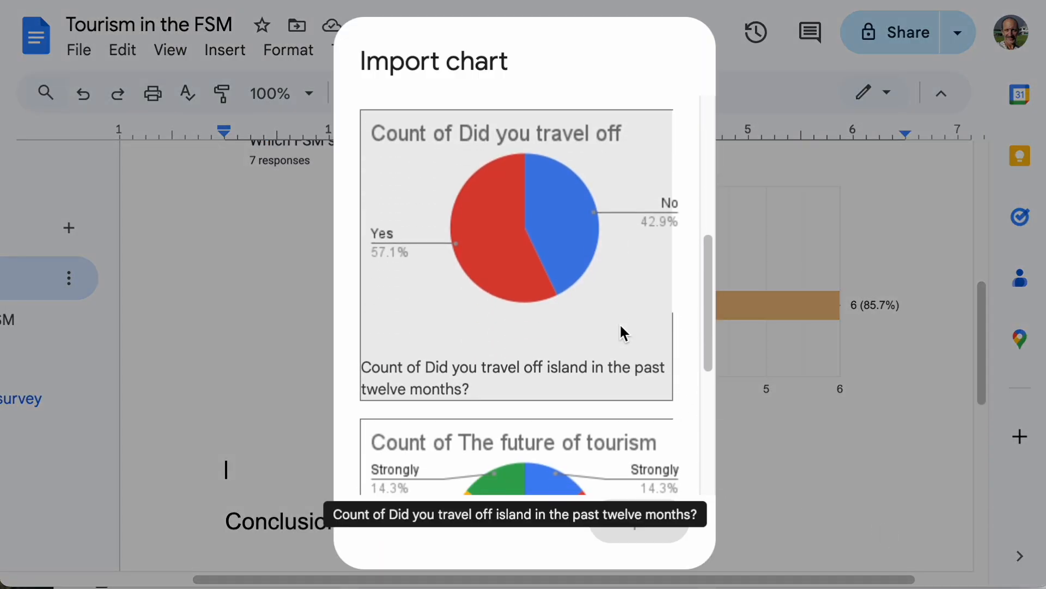
pyautogui.scroll(-4, 619, 323)
pyautogui.scroll(5, 620, 319)
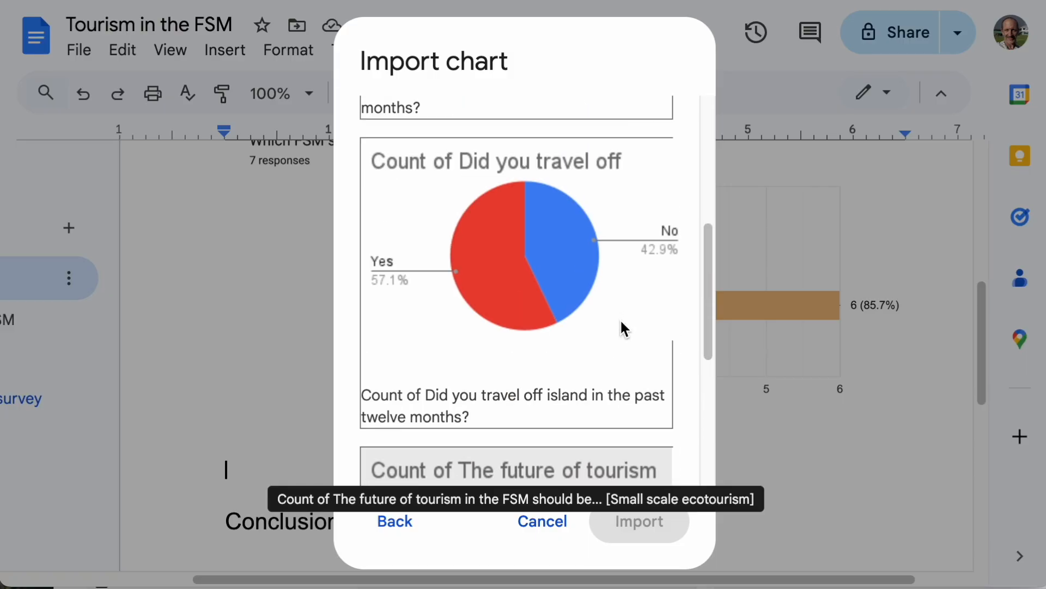
pyautogui.scroll(5, 621, 322)
pyautogui.click(526, 218)
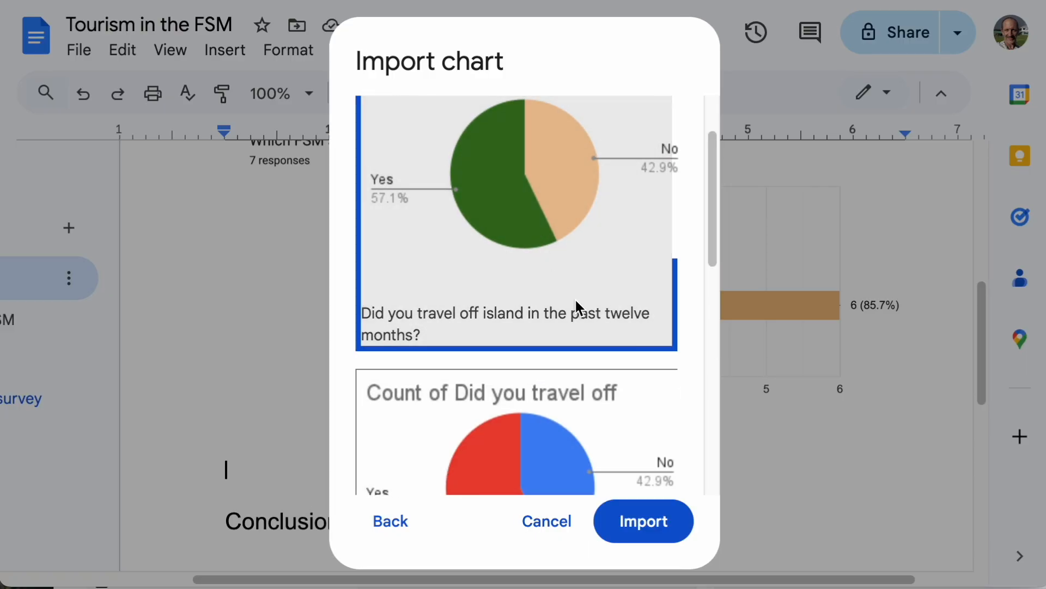
pyautogui.click(670, 522)
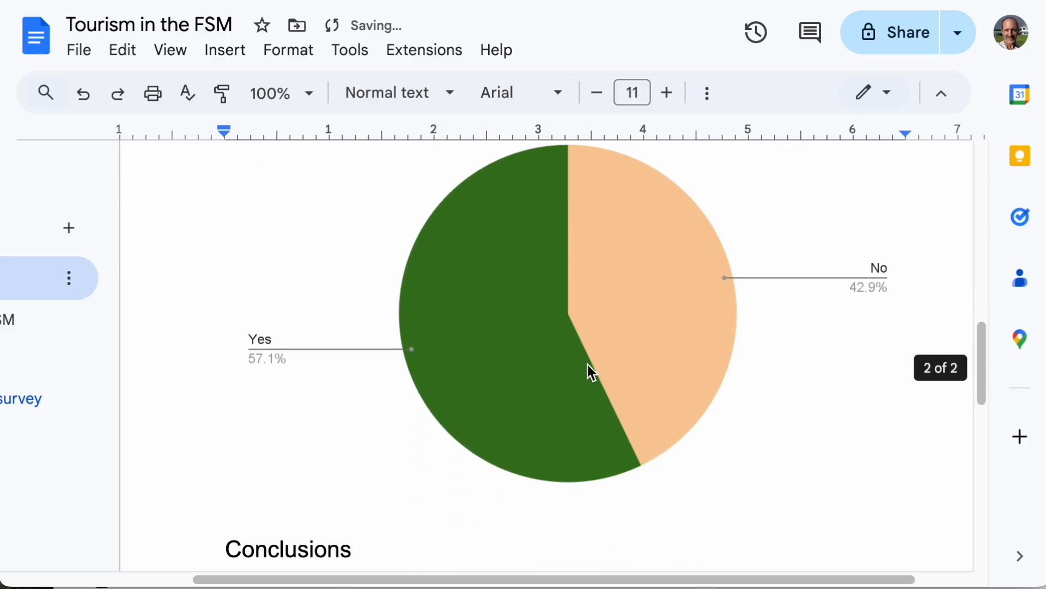
pyautogui.click(746, 355)
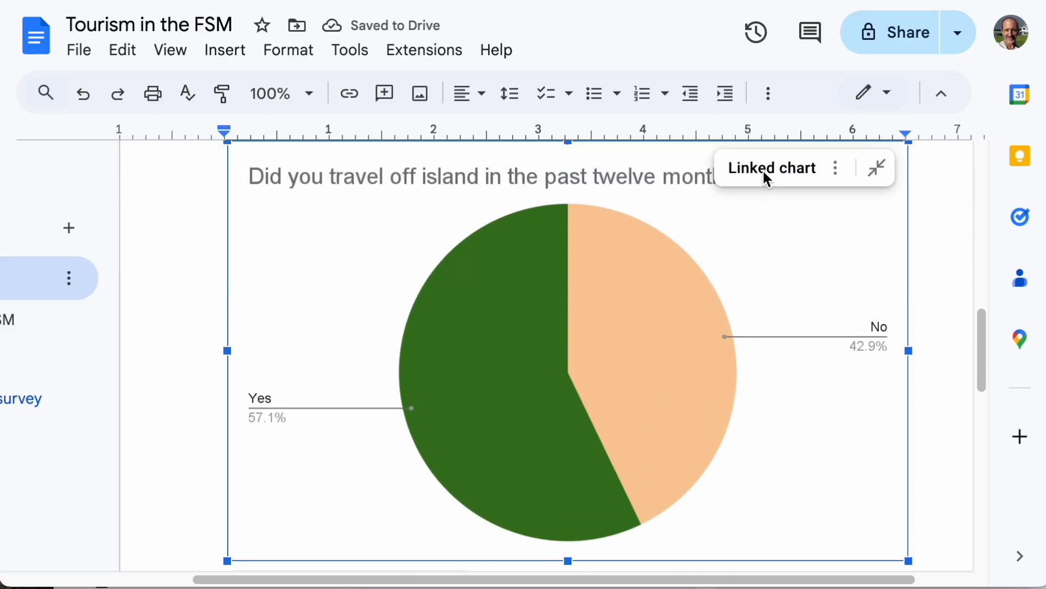
# Step: Check the form's off-island trip responses, and copy the summary table A1:F3 from sheet a2 of the Tourism (Responses) spreadsheet
pyautogui.moveTo(982, 360); pyautogui.dragTo(980, 272)
pyautogui.click(562, 0)
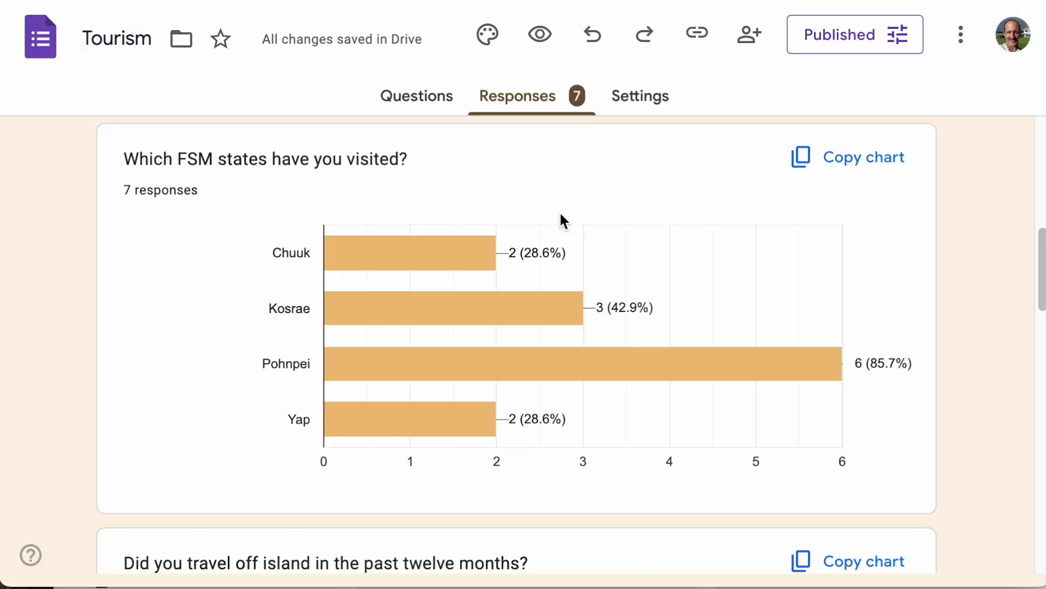
pyautogui.scroll(-2, 598, 291)
pyautogui.scroll(-5, 598, 292)
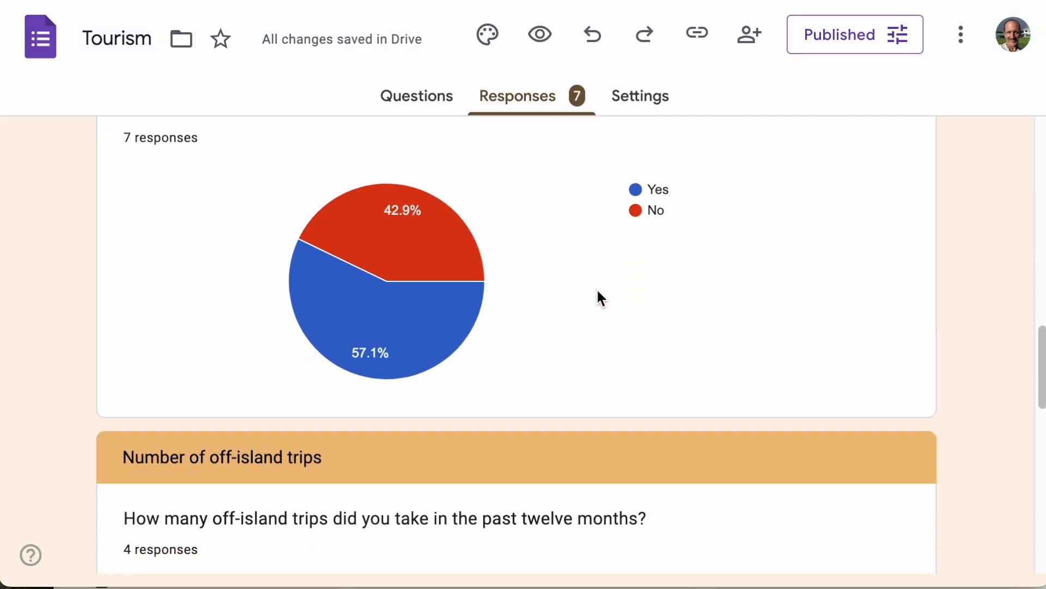
pyautogui.scroll(-4, 598, 294)
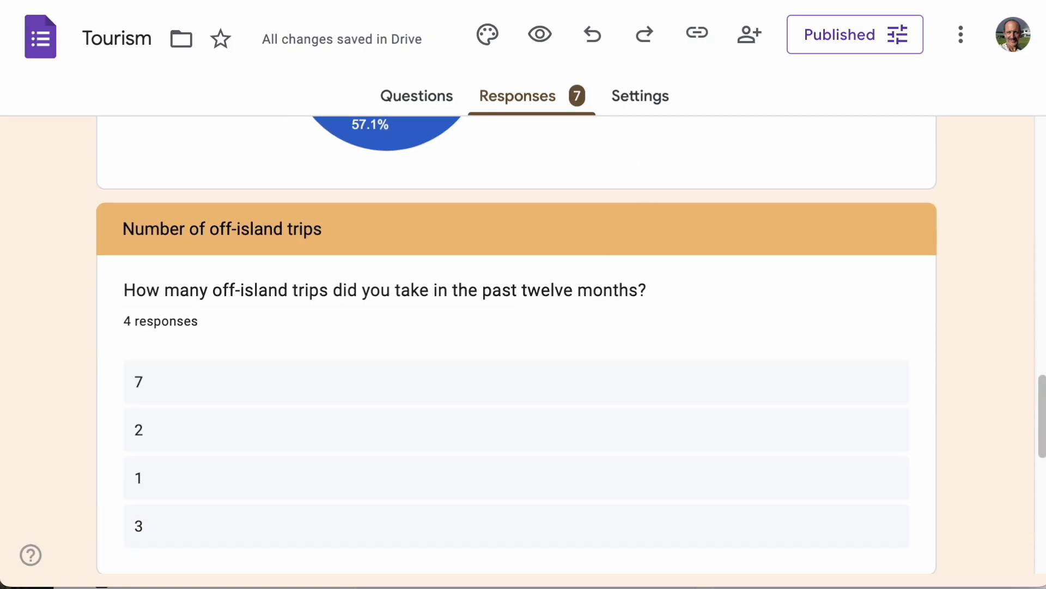
pyautogui.click(649, 1)
pyautogui.click(761, 453)
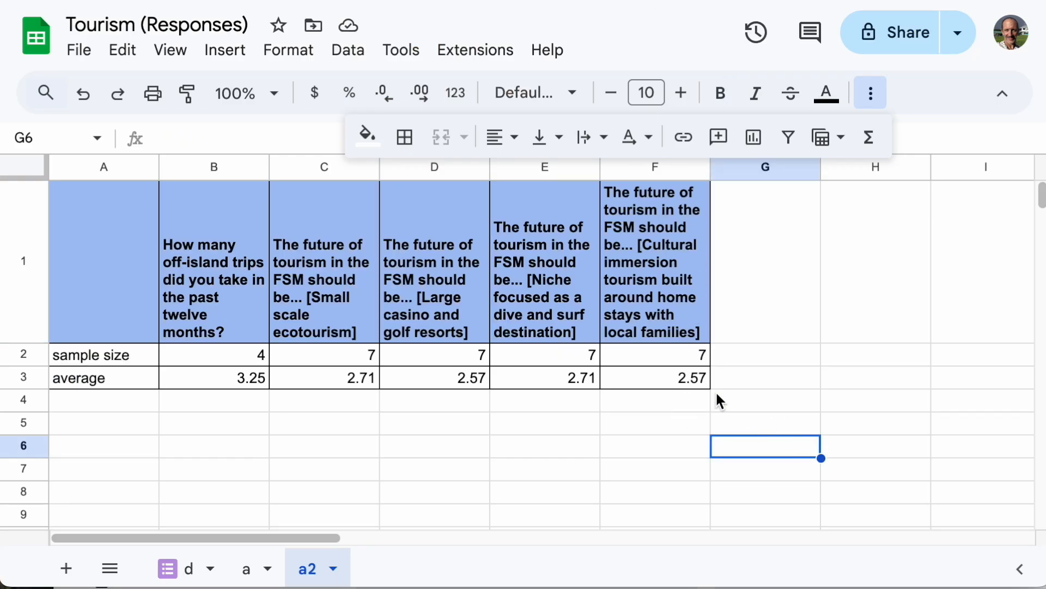
pyautogui.moveTo(153, 292); pyautogui.dragTo(685, 383)
pyautogui.hotkey('ctrl', 'c')
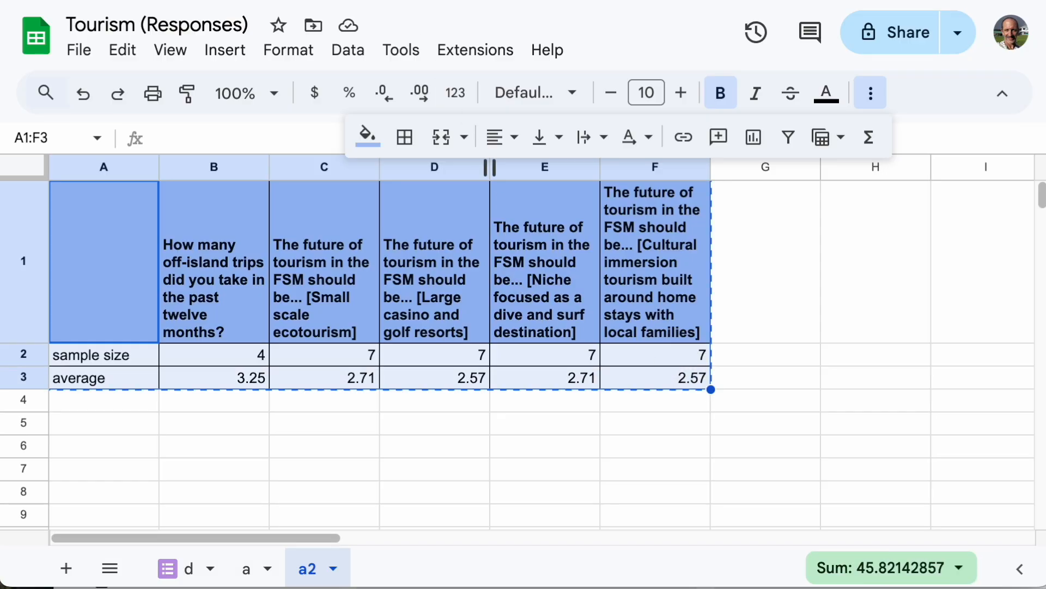
# Step: Return to the Tourism in the FSM report and add two empty lines between the pie chart and the Conclusions heading
pyautogui.click(474, 2)
pyautogui.scroll(-6, 503, 339)
pyautogui.scroll(-5, 504, 339)
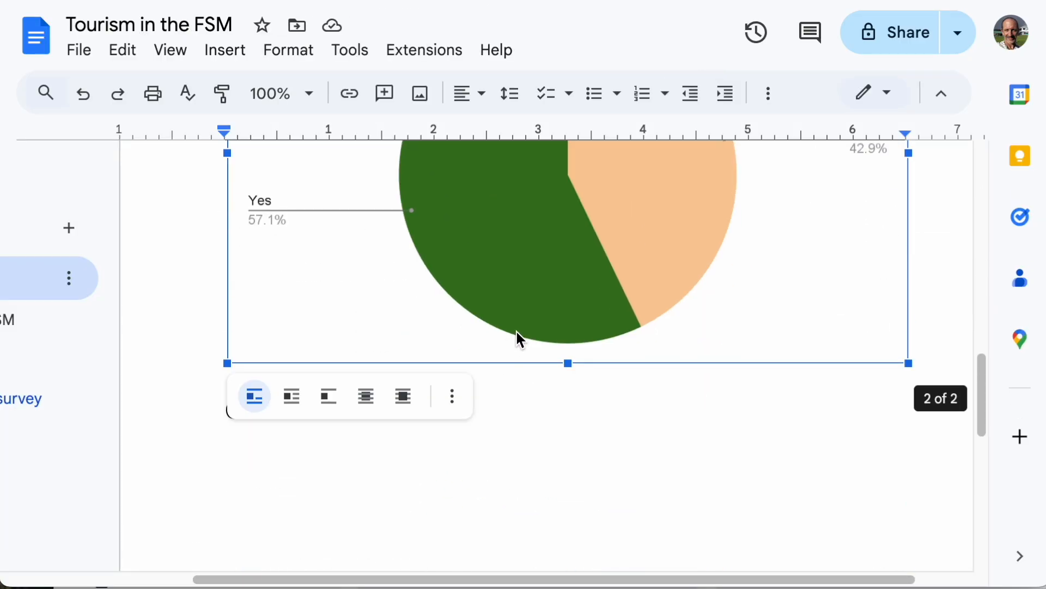
pyautogui.click(569, 451)
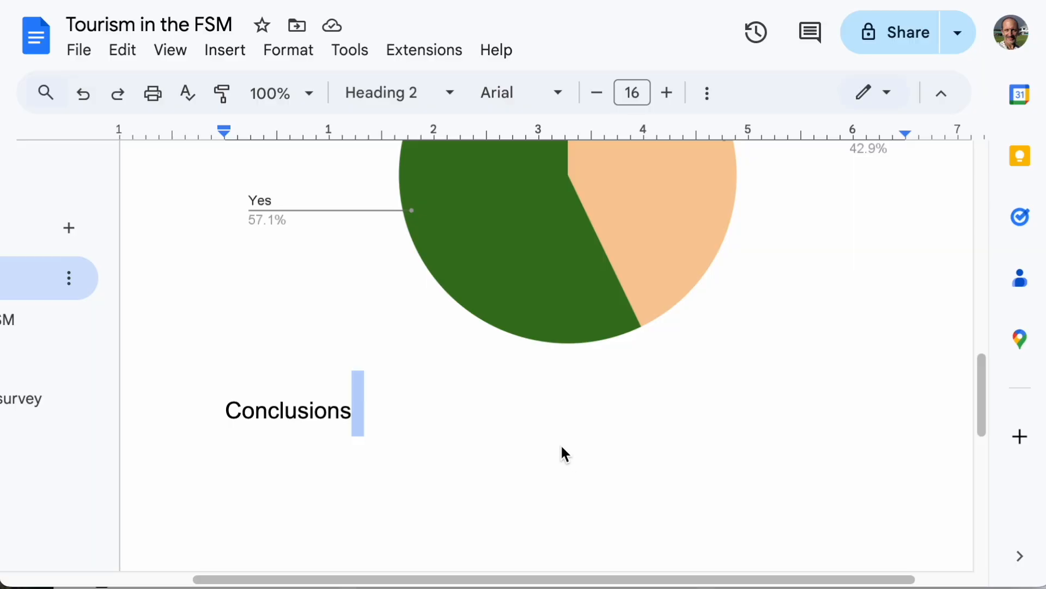
pyautogui.click(227, 412)
pyautogui.press('Return')
pyautogui.press('Return')
pyautogui.click(234, 399)
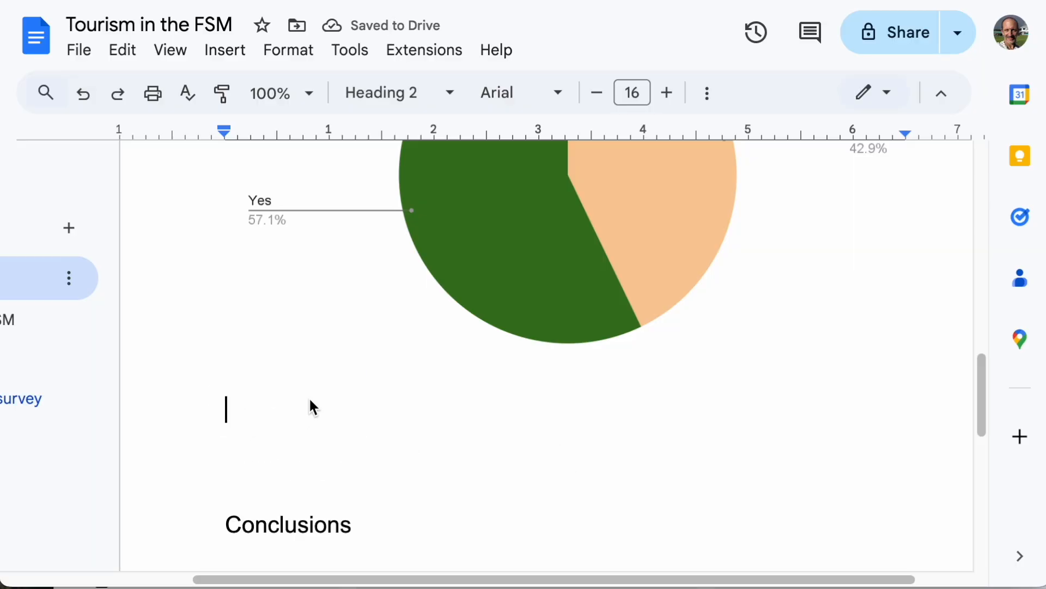
# Step: Paste the copied summary table linked to the spreadsheet below the pie chart, and place the cursor on the line under the table
pyautogui.hotkey('ctrl', 'v')
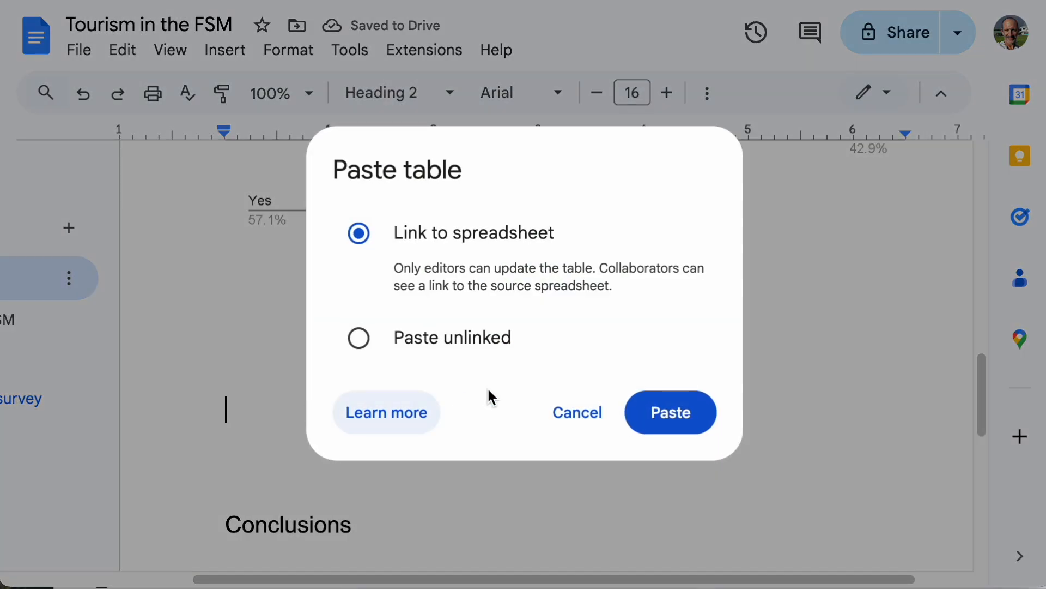
pyautogui.click(671, 413)
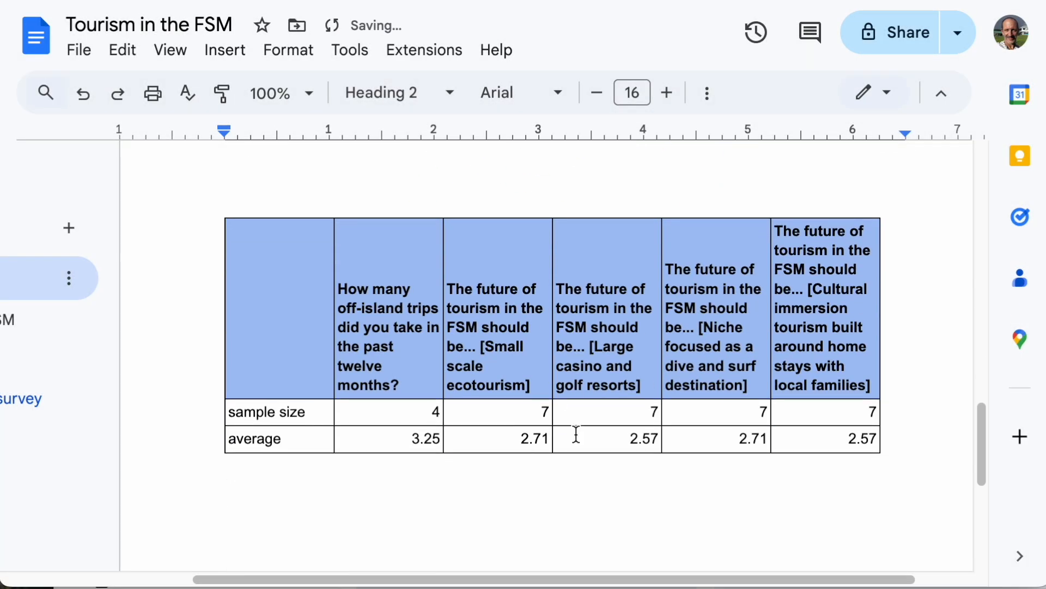
pyautogui.scroll(-1, 587, 495)
pyautogui.moveTo(312, 345); pyautogui.dragTo(810, 393)
pyautogui.doubleClick(579, 475)
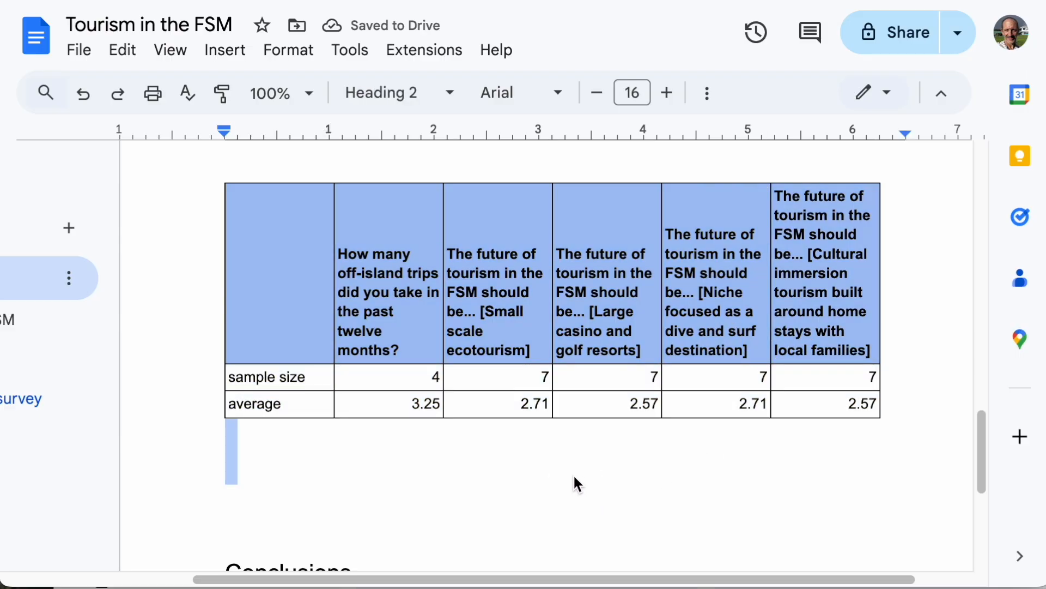
pyautogui.click(477, 497)
pyautogui.doubleClick(316, 473)
pyautogui.click(316, 473)
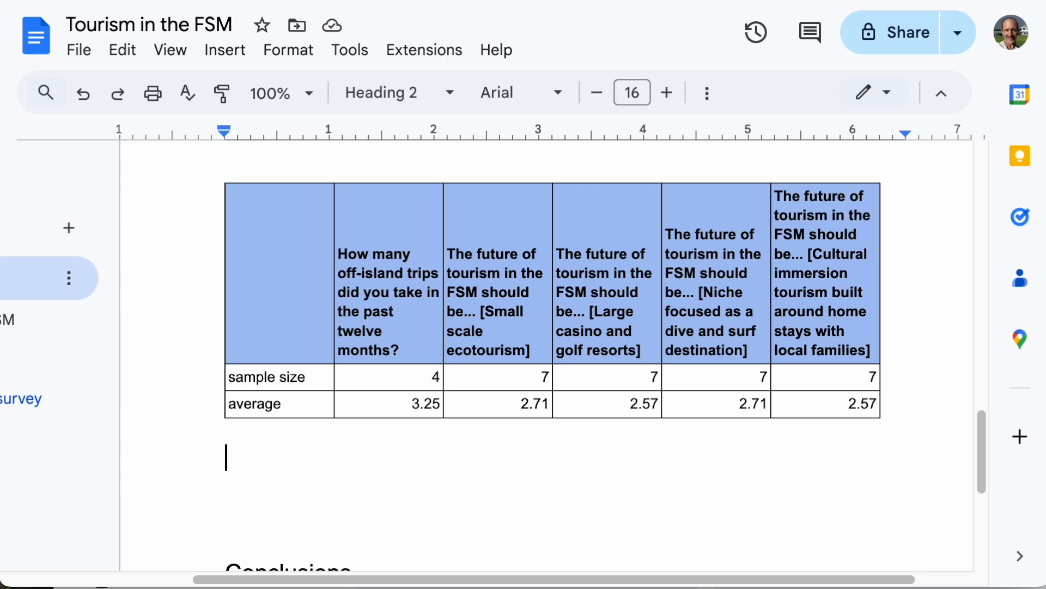
# Step: Switch to the Tourism (Responses) spreadsheet and look across the response columns on sheet d
pyautogui.click(528, 1)
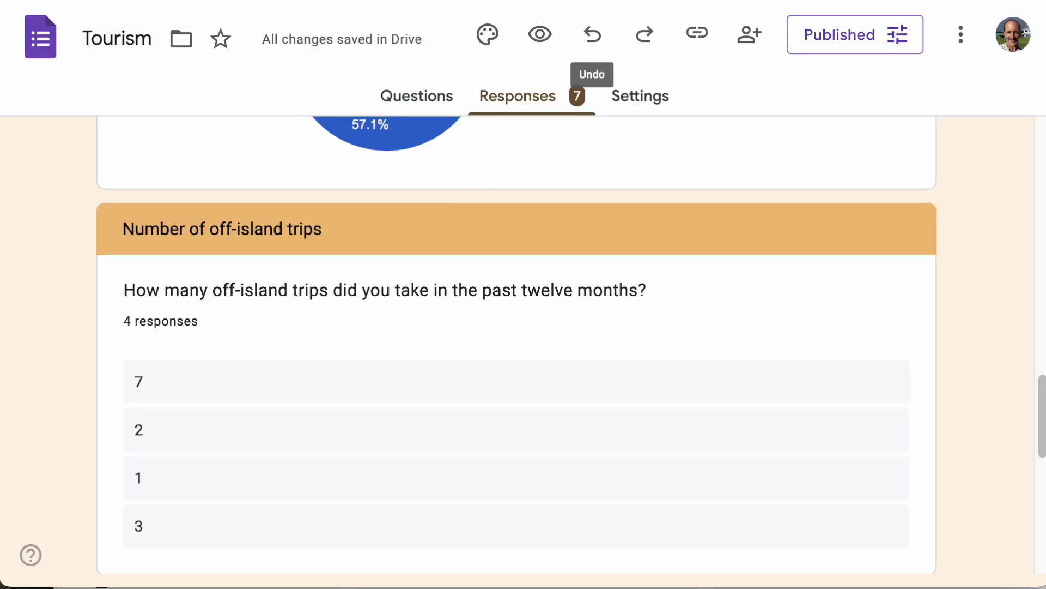
pyautogui.click(627, 1)
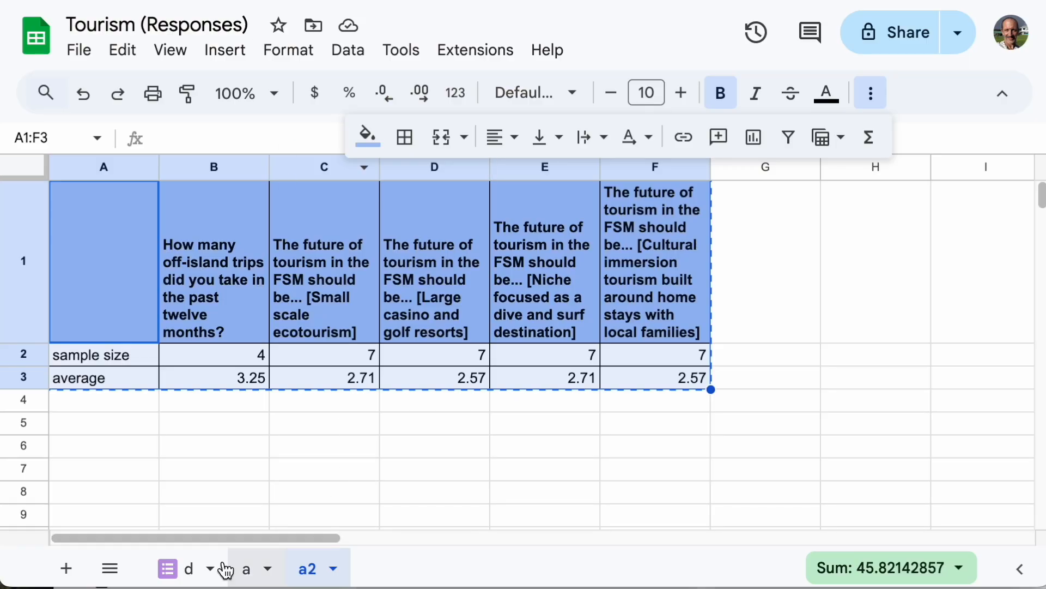
pyautogui.click(166, 570)
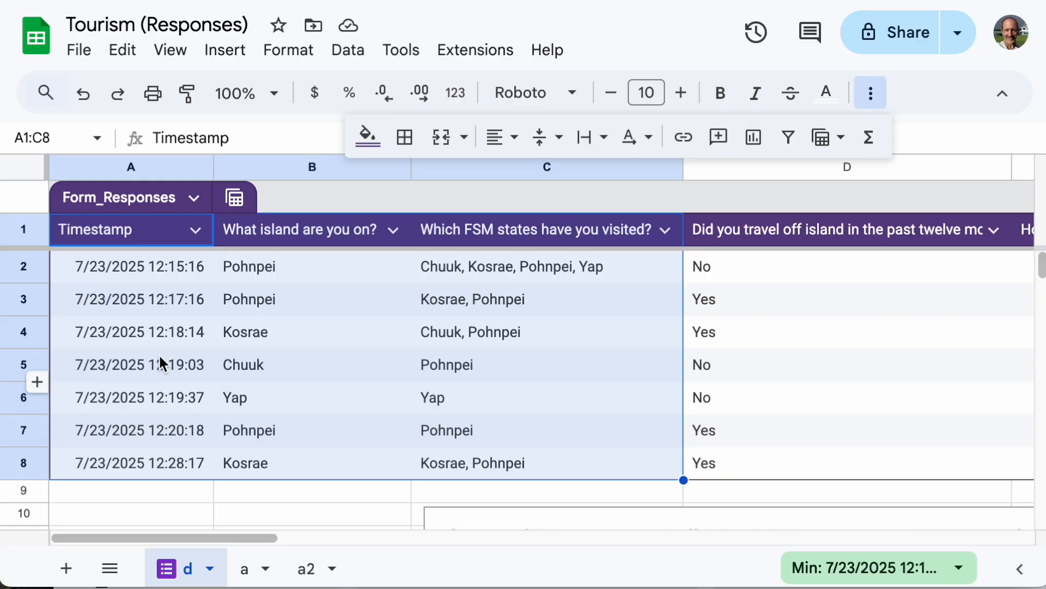
pyautogui.moveTo(269, 537); pyautogui.dragTo(320, 511)
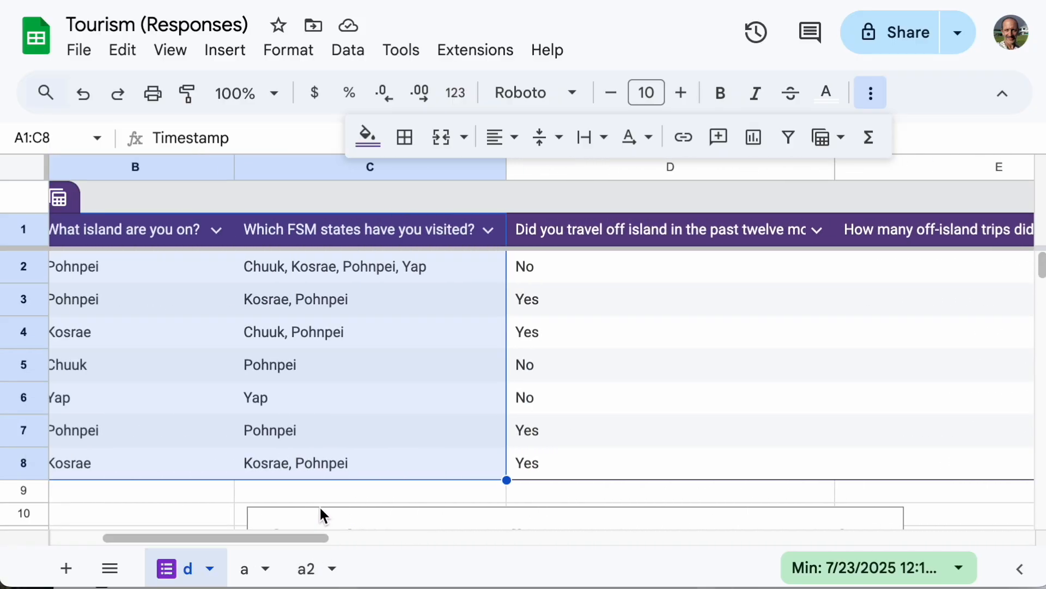
pyautogui.moveTo(273, 536); pyautogui.dragTo(129, 545)
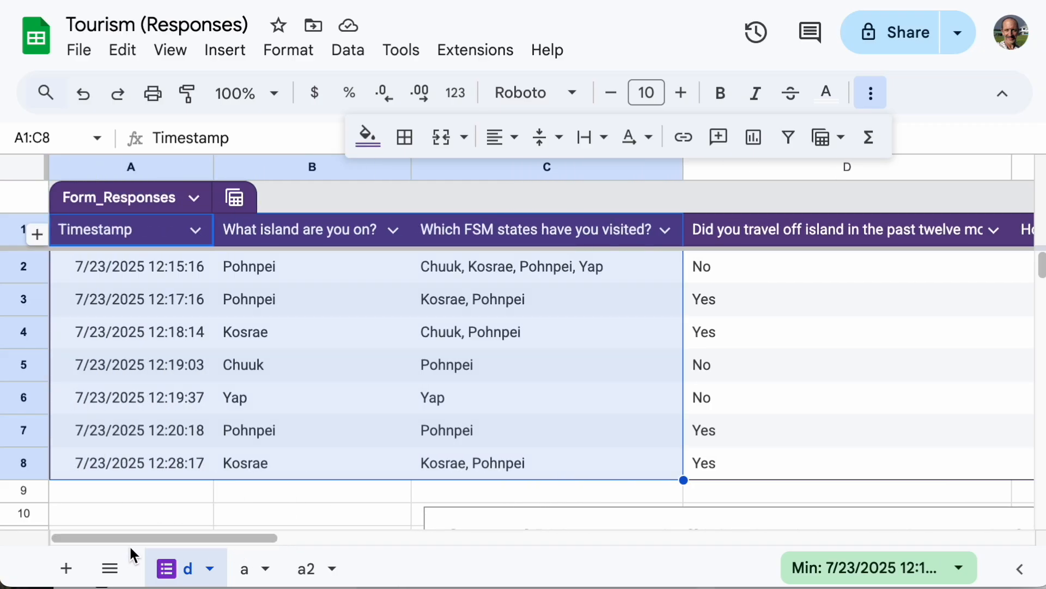
# Step: Copy the response range A1:C8 from sheet d and paste it linked to the spreadsheet below the summary table in the Tourism in the FSM report
pyautogui.hotkey('ctrl', 'c')
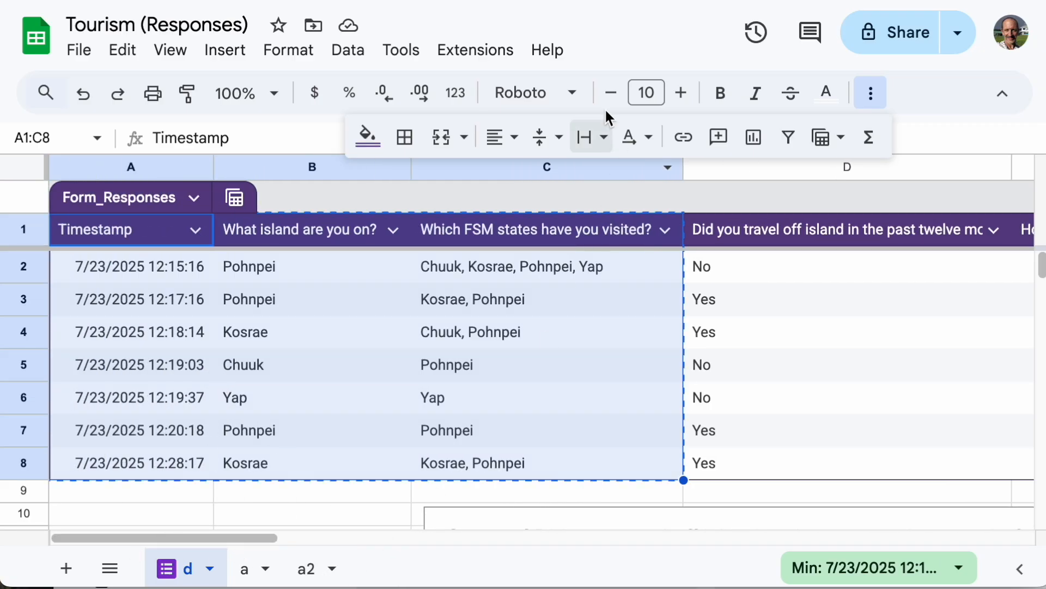
pyautogui.click(428, 1)
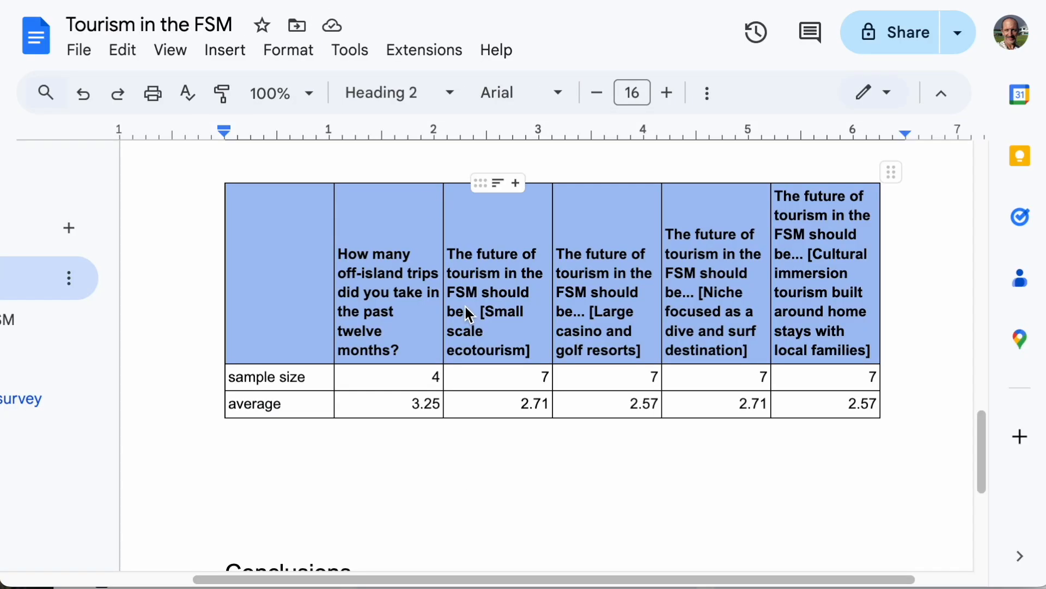
pyautogui.hotkey('ctrl', 'v')
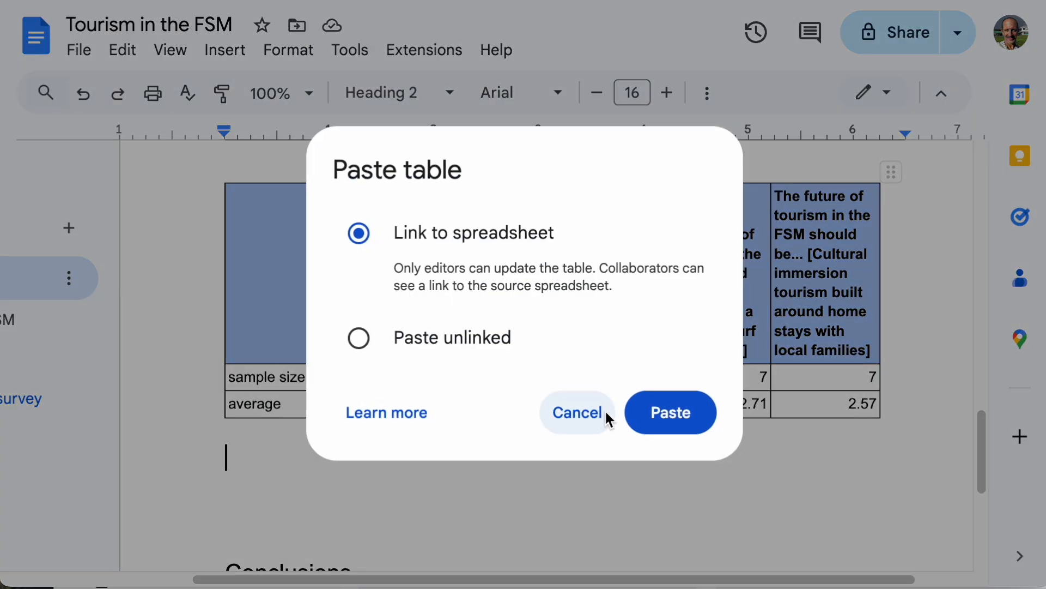
pyautogui.click(654, 412)
# Step: Add an empty line above the pasted responses table, and place the cursor on the empty line just above the Conclusions heading
pyautogui.click(452, 198)
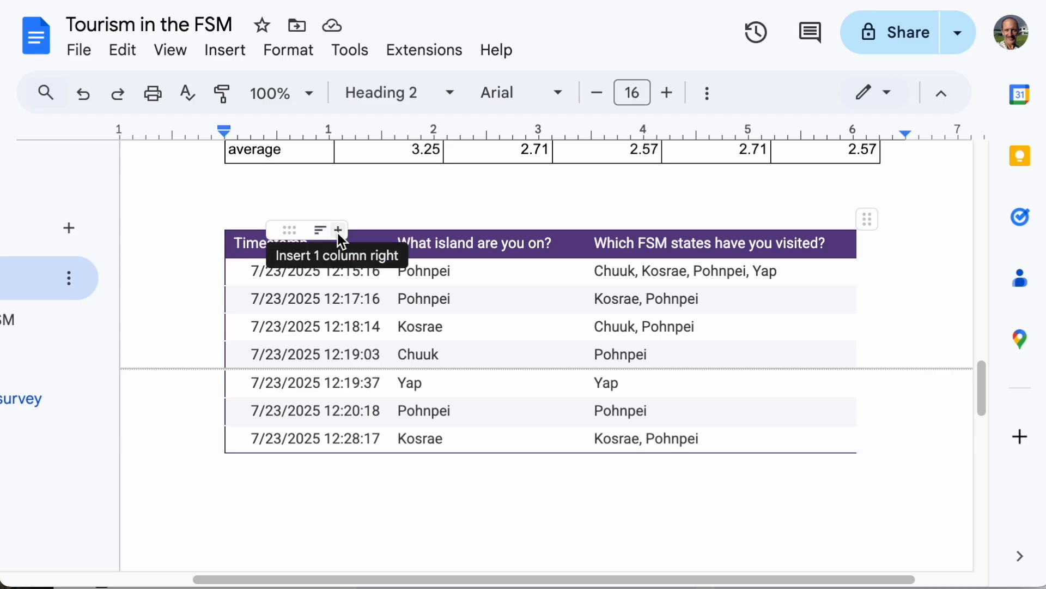
pyautogui.press('Return')
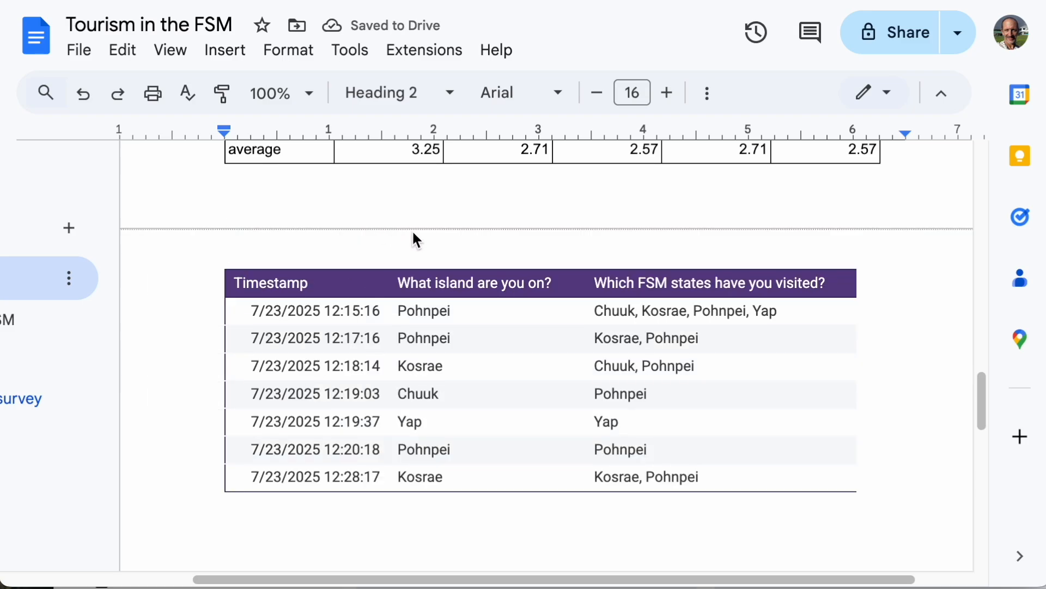
pyautogui.click(538, 380)
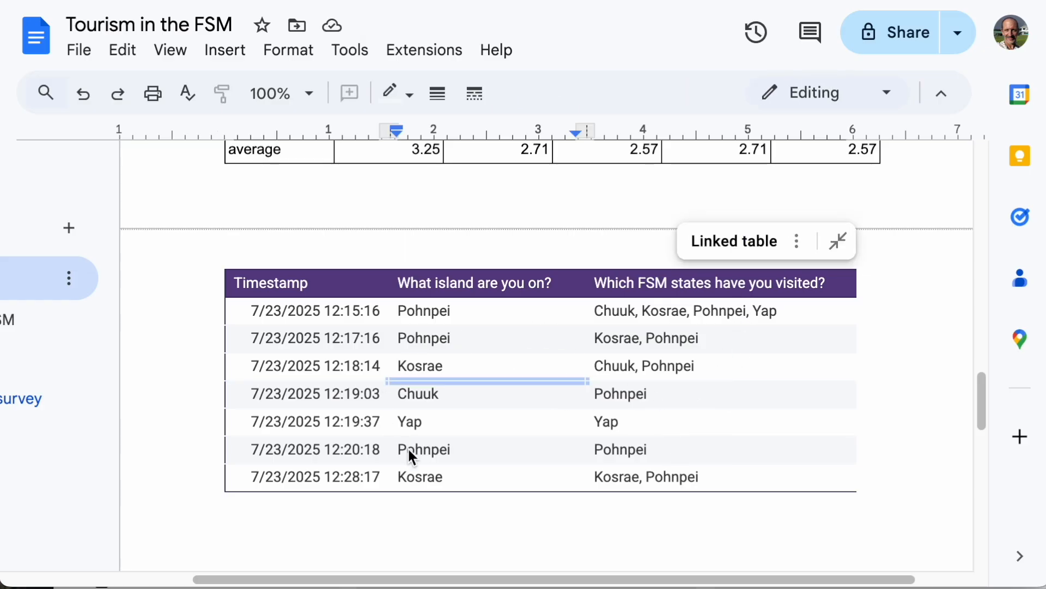
pyautogui.click(338, 519)
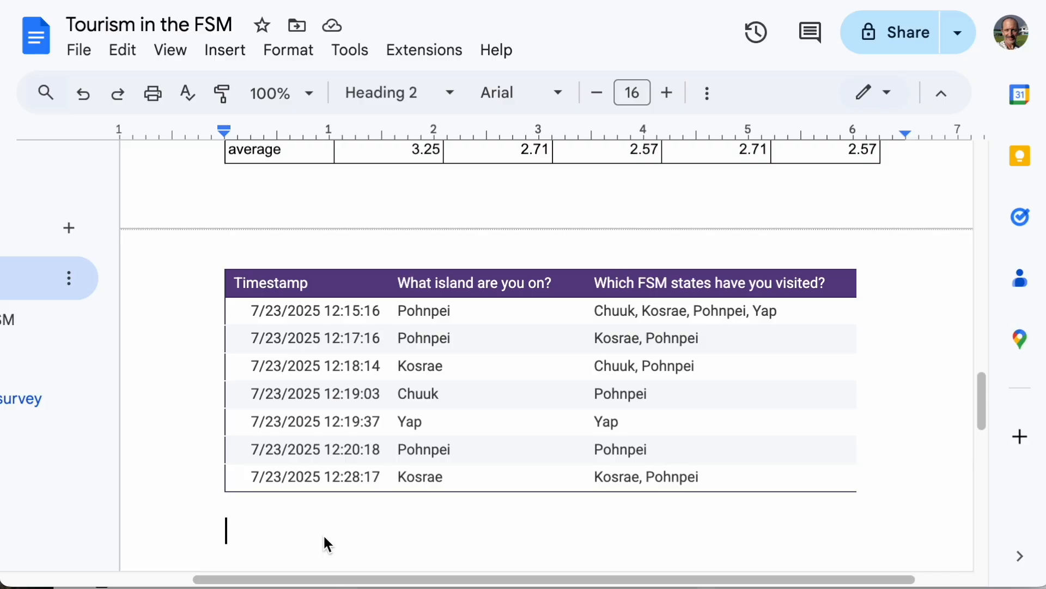
pyautogui.scroll(-3, 241, 243)
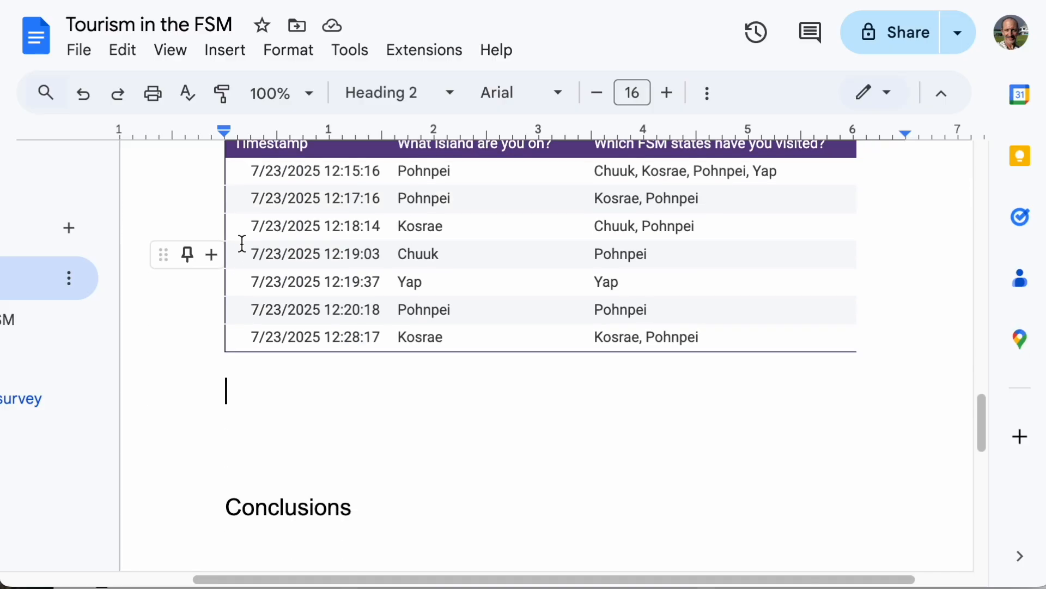
pyautogui.moveTo(251, 390); pyautogui.dragTo(247, 425)
pyautogui.click(248, 418)
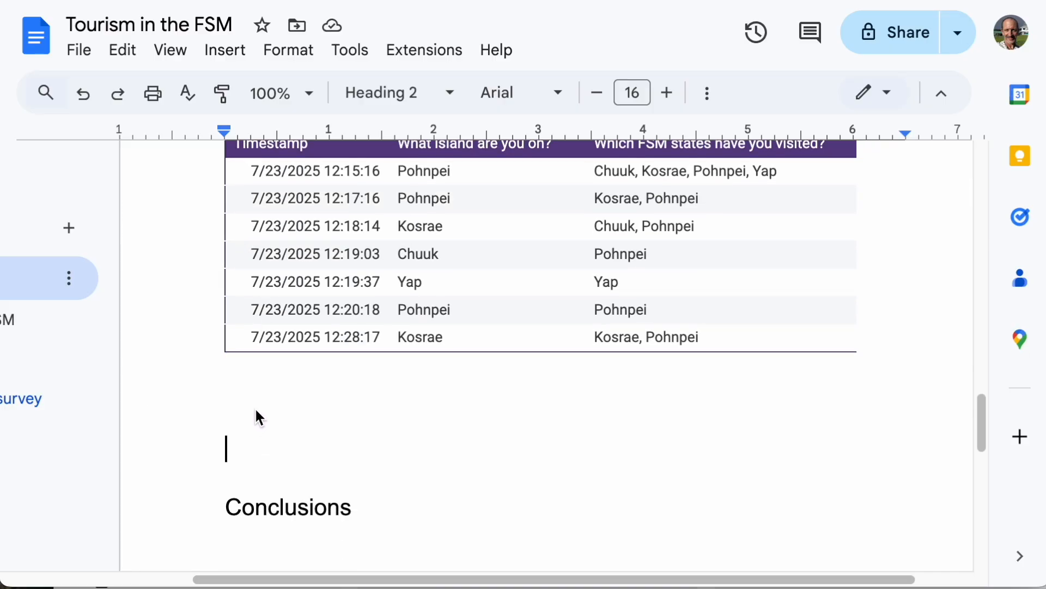
# Step: Start a new drawing on the empty line above the Conclusions heading
pyautogui.click(223, 48)
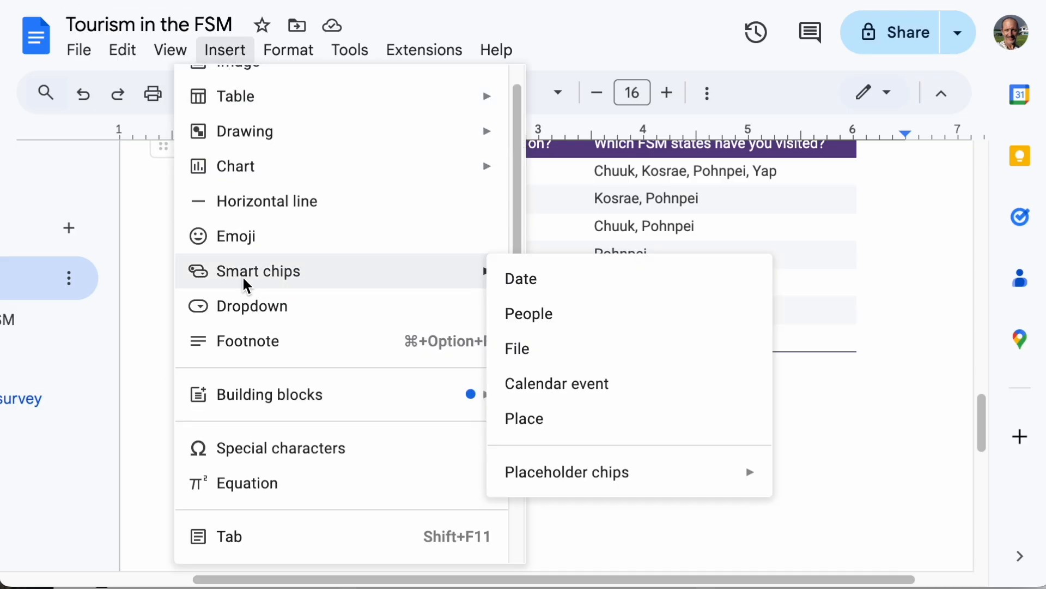
pyautogui.scroll(-5, 289, 421)
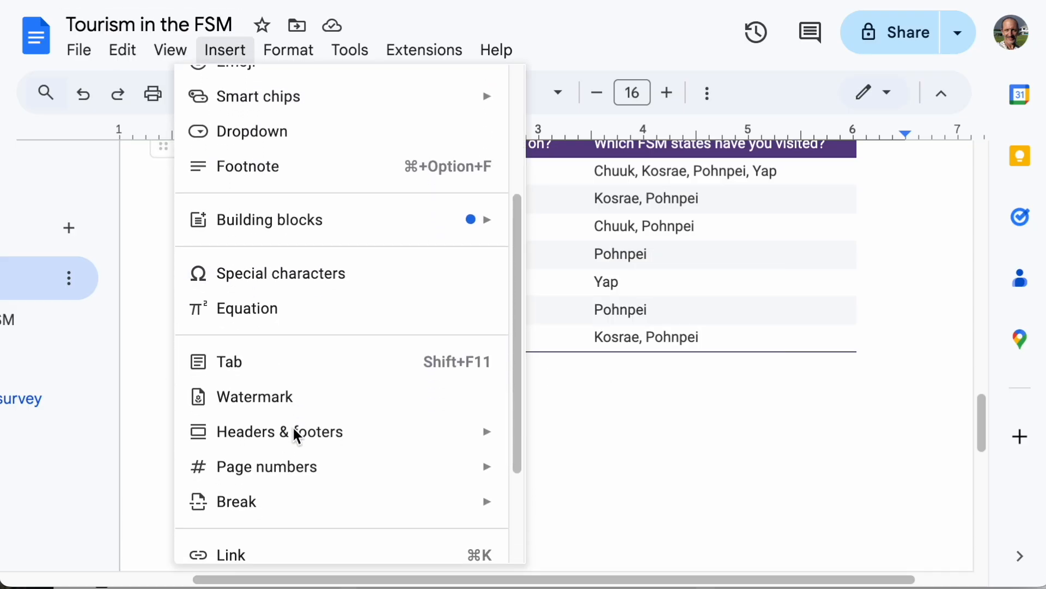
pyautogui.scroll(-2, 296, 428)
pyautogui.scroll(4, 296, 428)
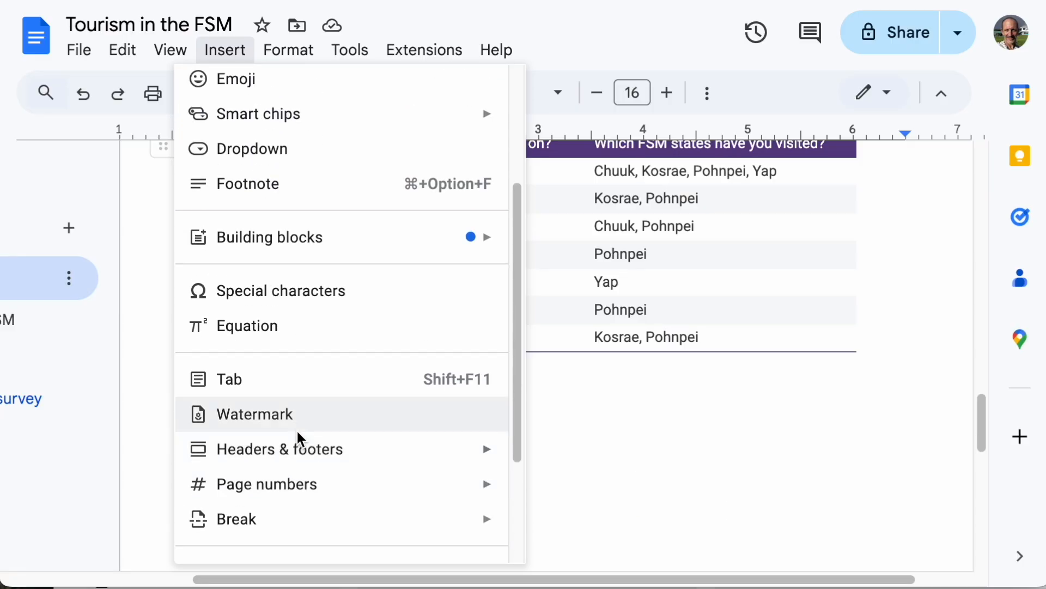
pyautogui.scroll(3, 296, 429)
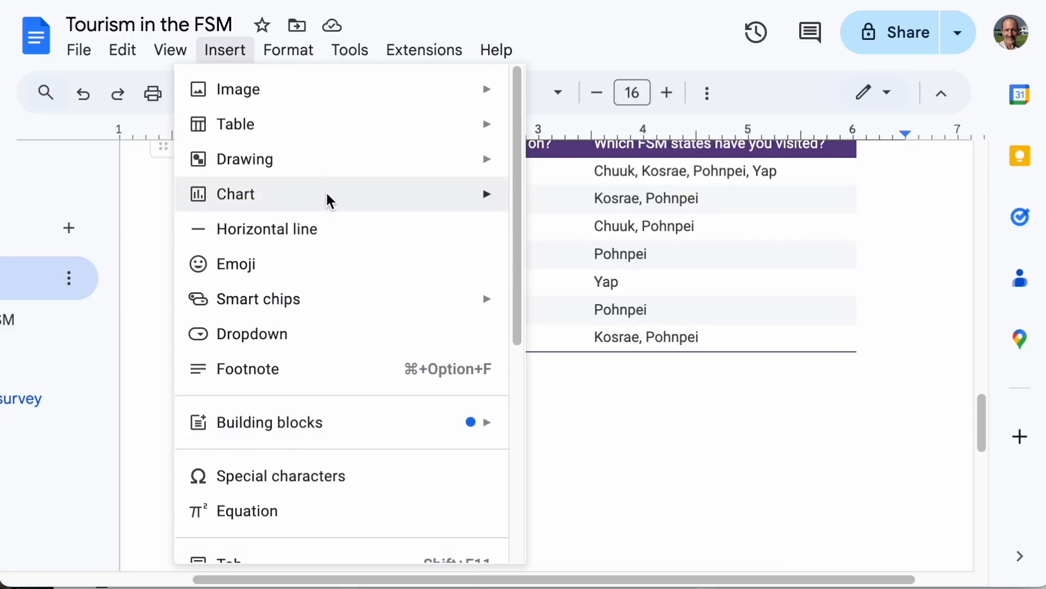
pyautogui.moveTo(327, 164)
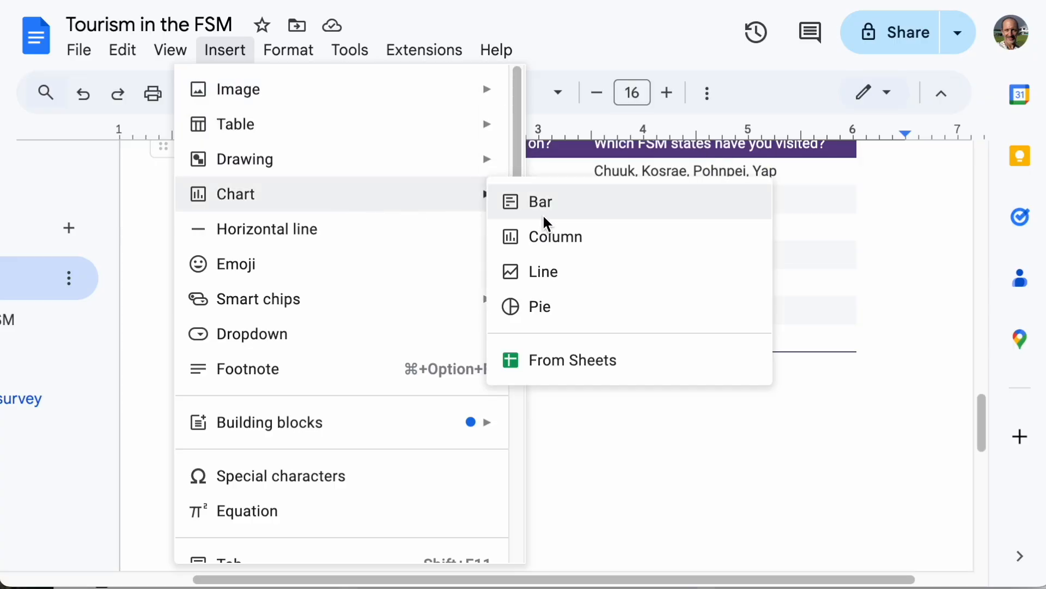
pyautogui.moveTo(434, 158)
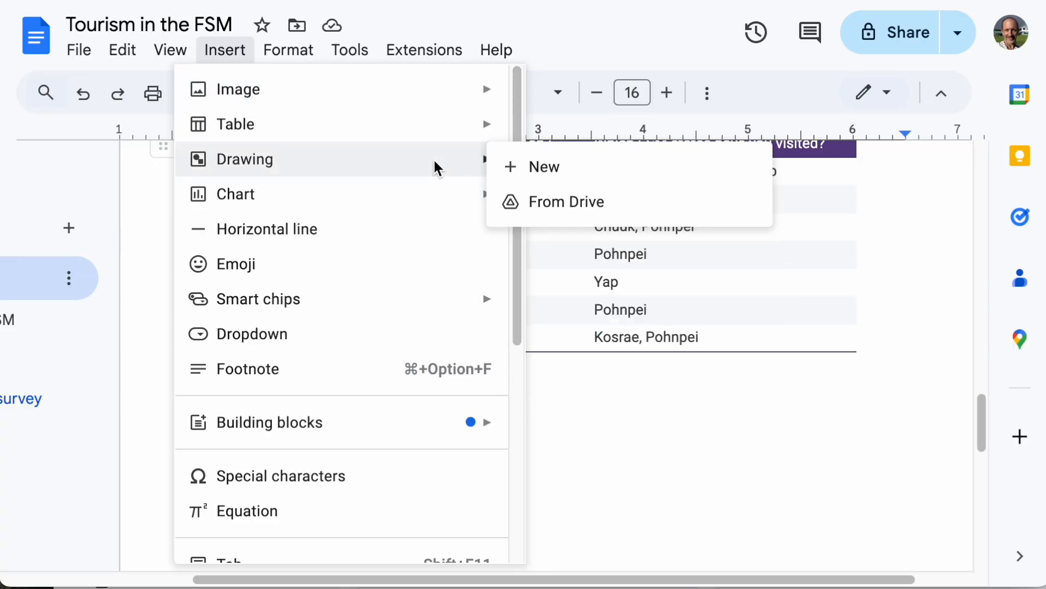
pyautogui.click(608, 169)
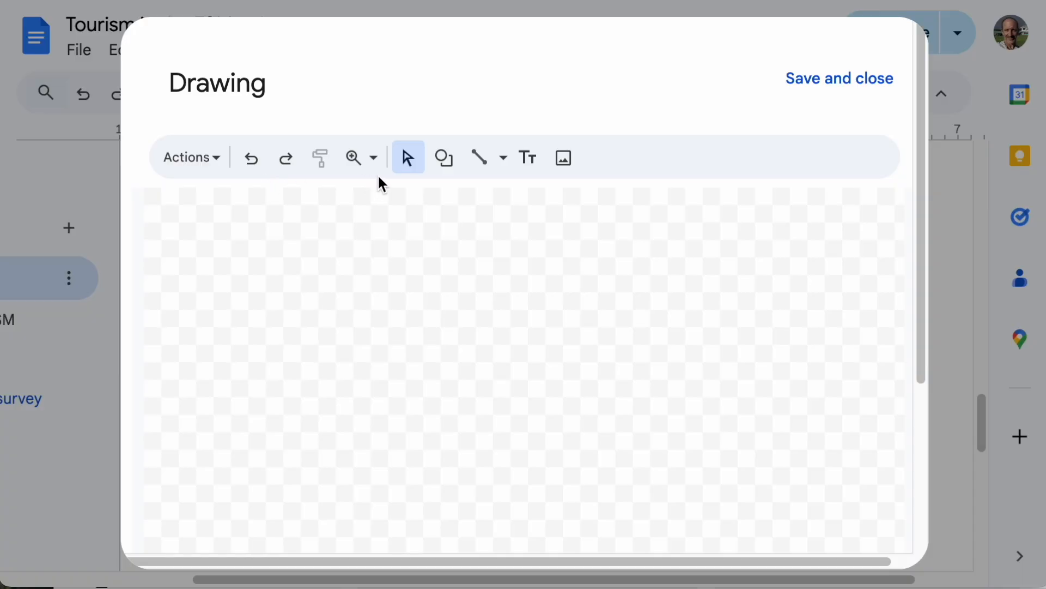
# Step: Draw a horizontal cylinder shape in the left half of the drawing canvas
pyautogui.click(433, 158)
pyautogui.moveTo(456, 188)
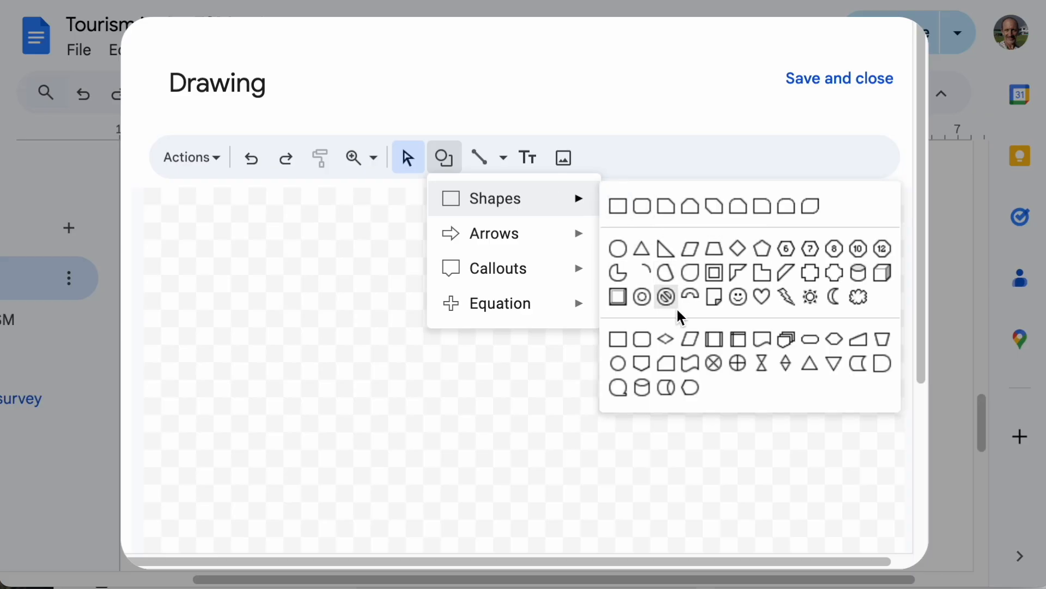
pyautogui.click(665, 386)
pyautogui.moveTo(186, 281)
pyautogui.mouseDown()
pyautogui.moveTo(322, 352)
pyautogui.moveTo(446, 380)
pyautogui.moveTo(392, 416)
pyautogui.mouseUp()
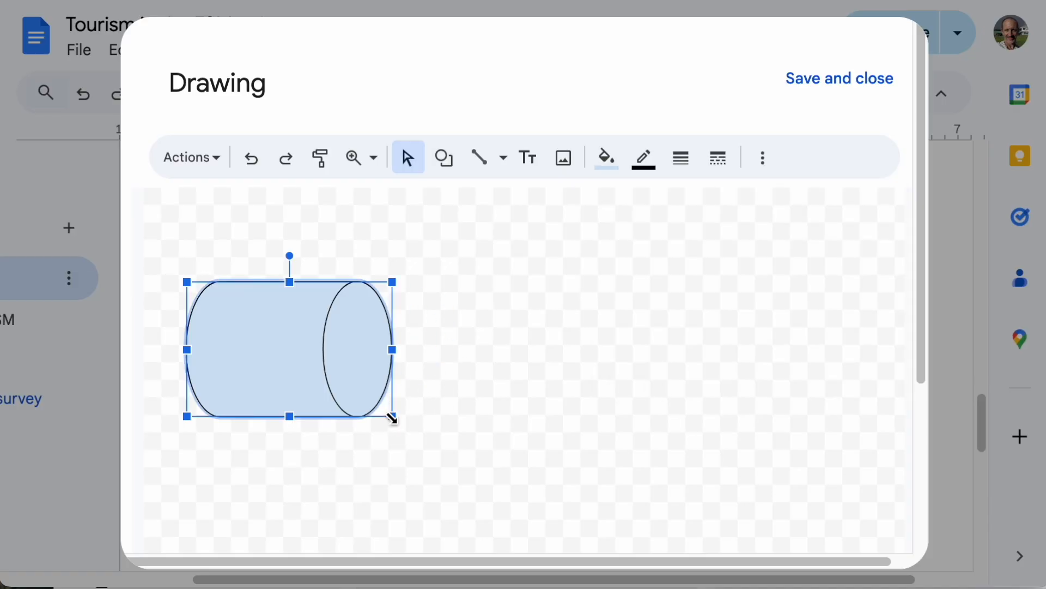
pyautogui.click(602, 159)
pyautogui.click(602, 159)
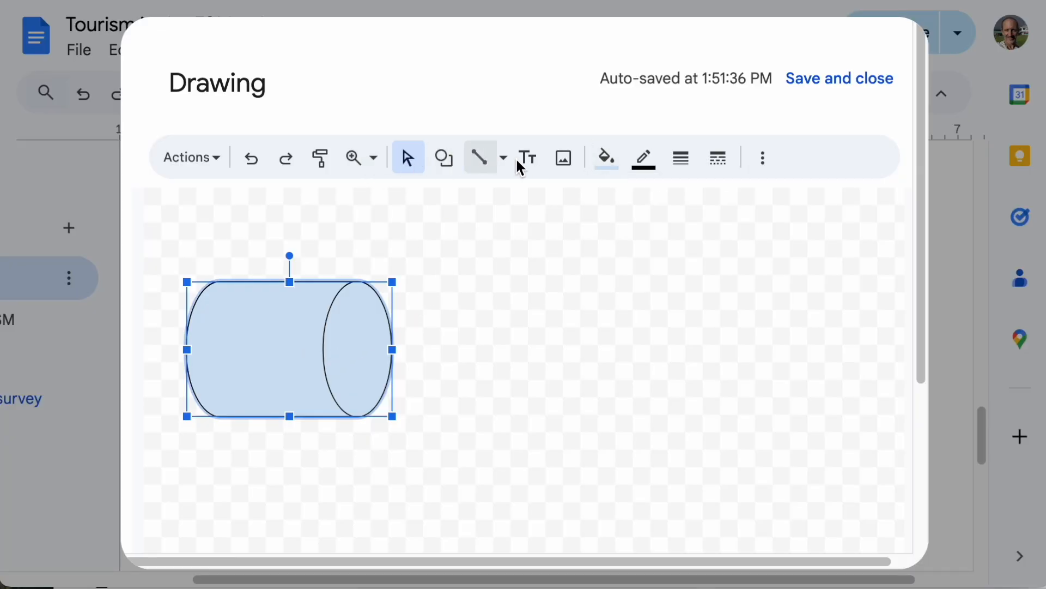
# Step: Add a multidocument flowchart shape to the upper right of the cylinder, and enlarge it
pyautogui.click(444, 158)
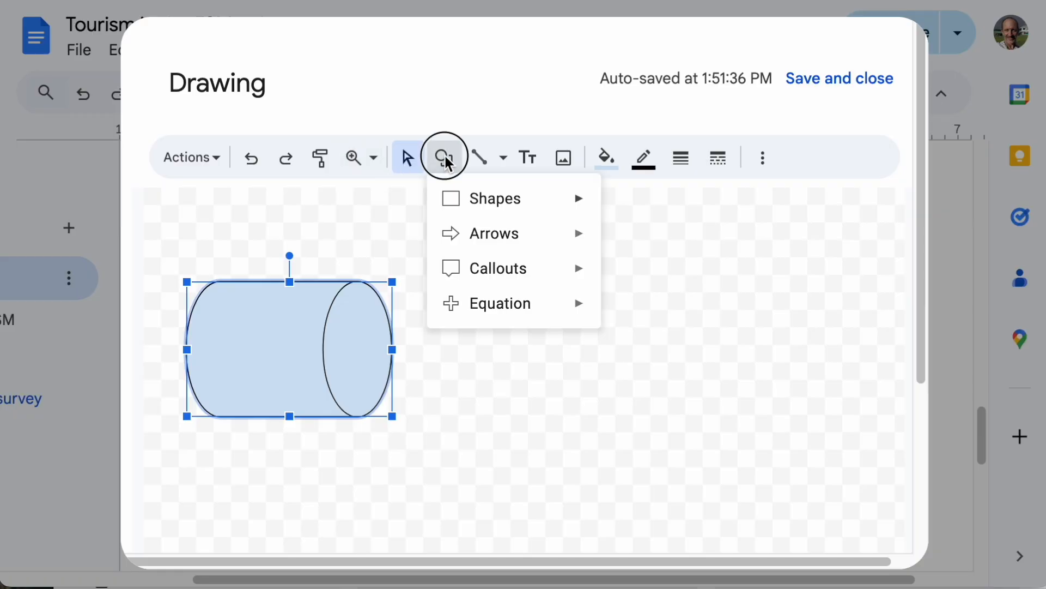
pyautogui.moveTo(490, 270)
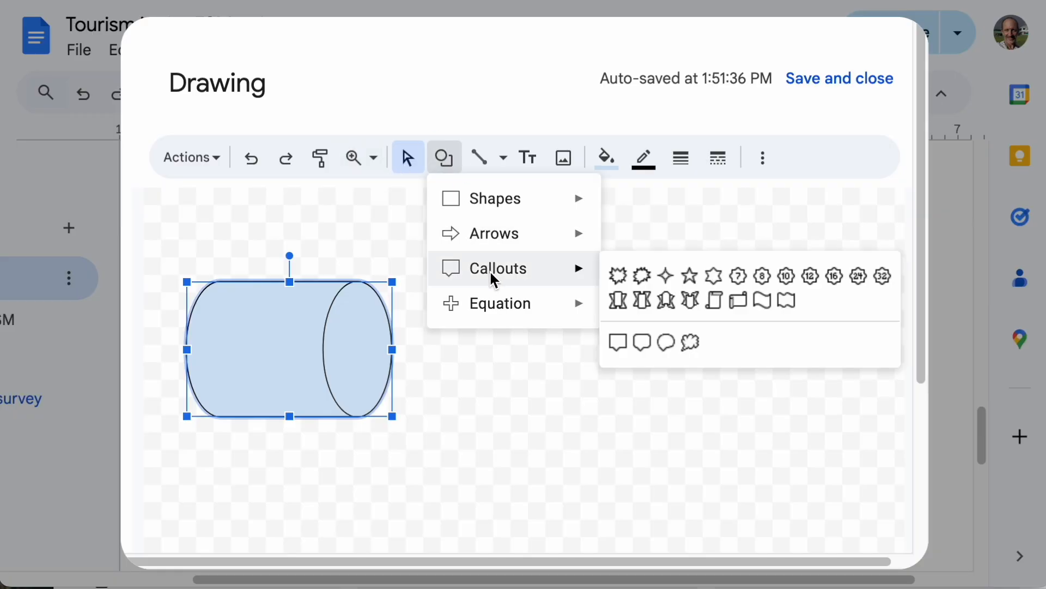
pyautogui.moveTo(504, 194)
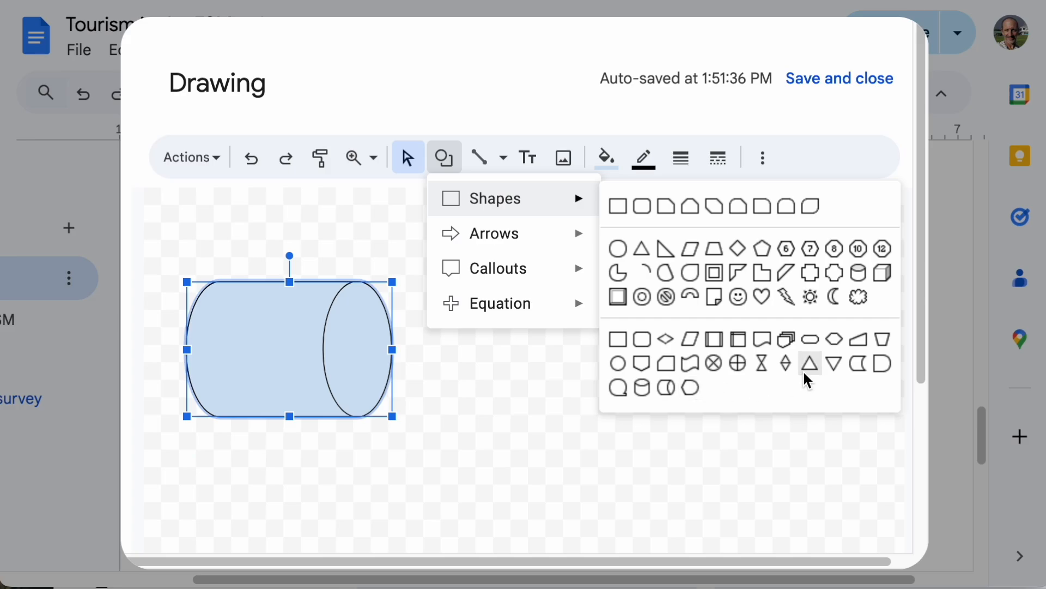
pyautogui.click(786, 340)
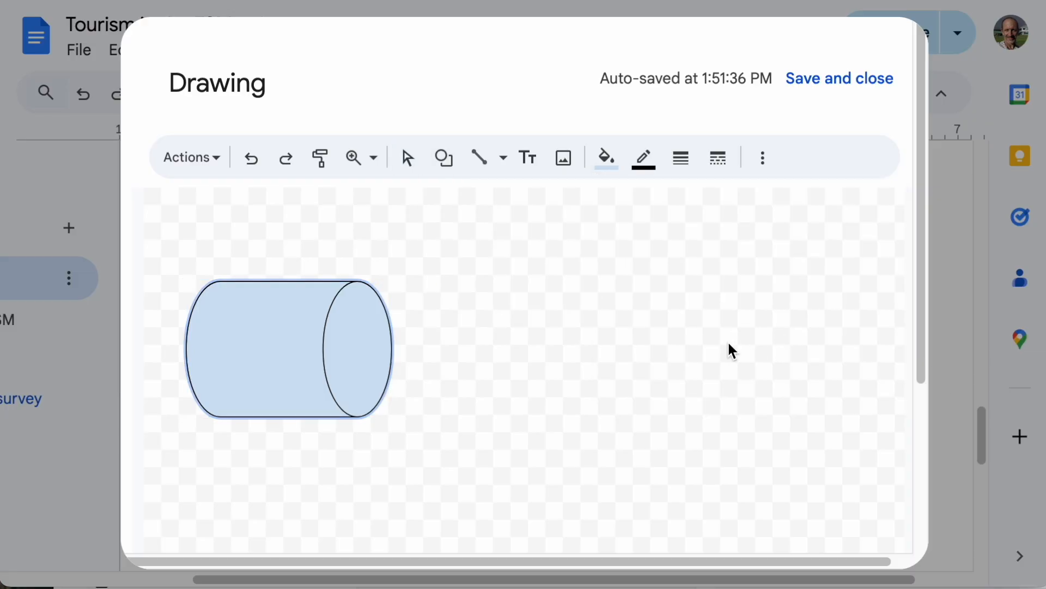
pyautogui.click(477, 286)
pyautogui.moveTo(559, 298); pyautogui.dragTo(591, 219)
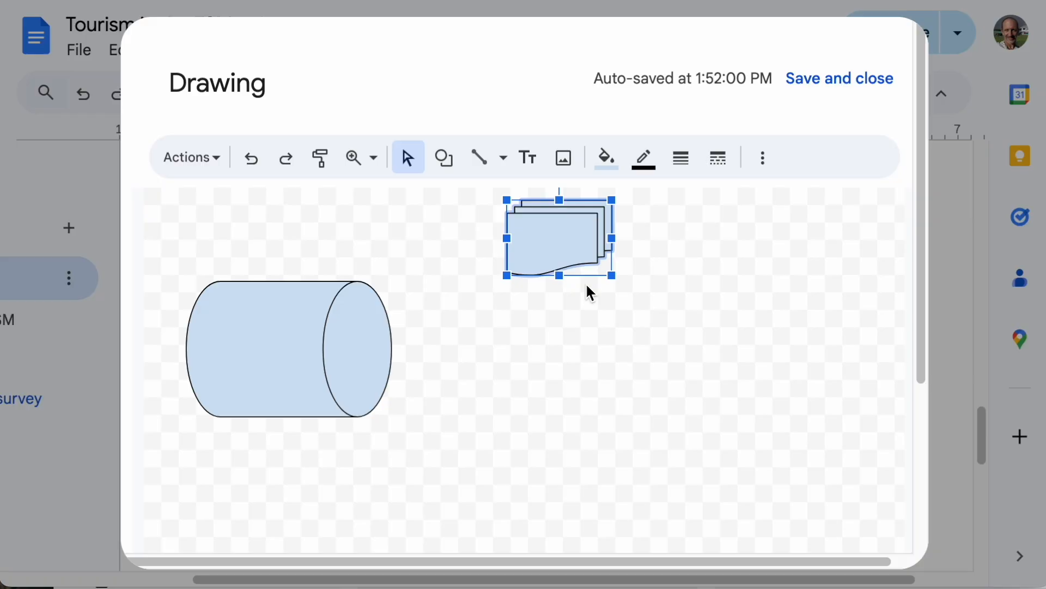
pyautogui.moveTo(612, 275); pyautogui.dragTo(674, 317)
pyautogui.click(596, 430)
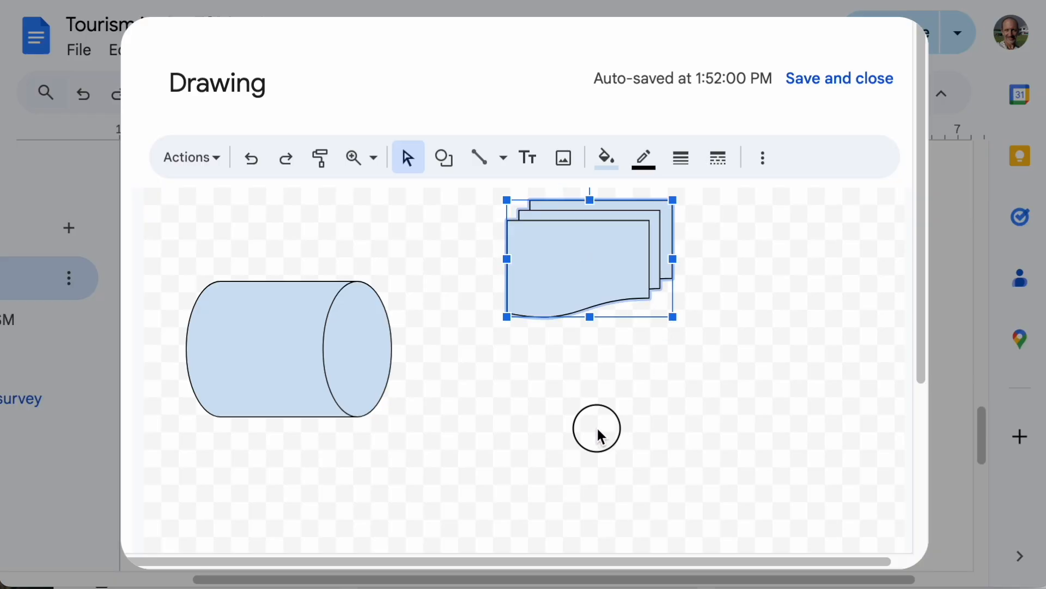
# Step: Try a straight arrow from the cylinder's right end to the bottom of the multidocument shape, and delete it
pyautogui.click(503, 158)
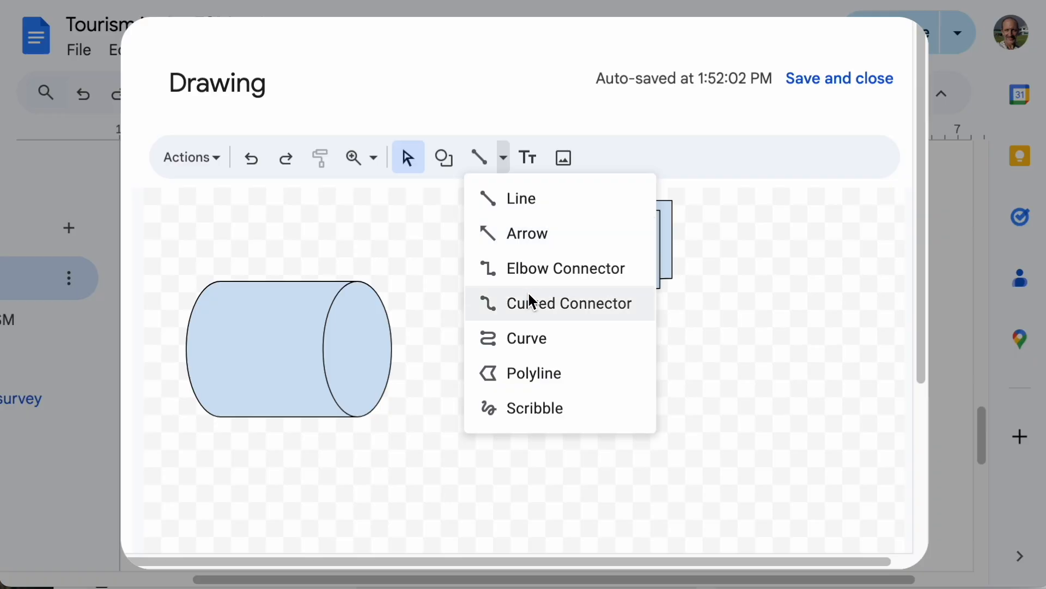
pyautogui.click(498, 240)
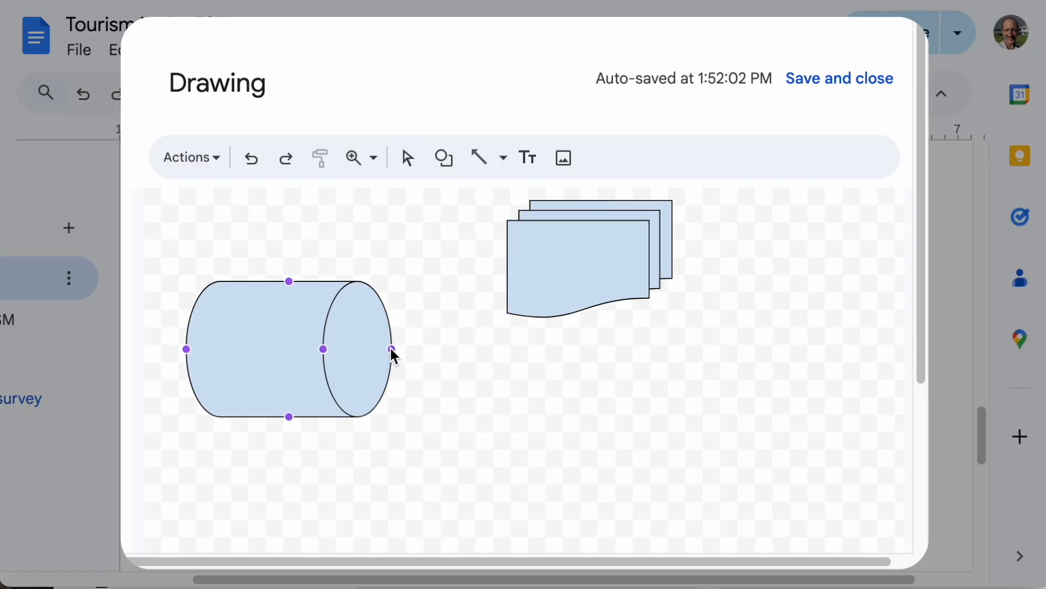
pyautogui.moveTo(391, 348); pyautogui.dragTo(582, 318)
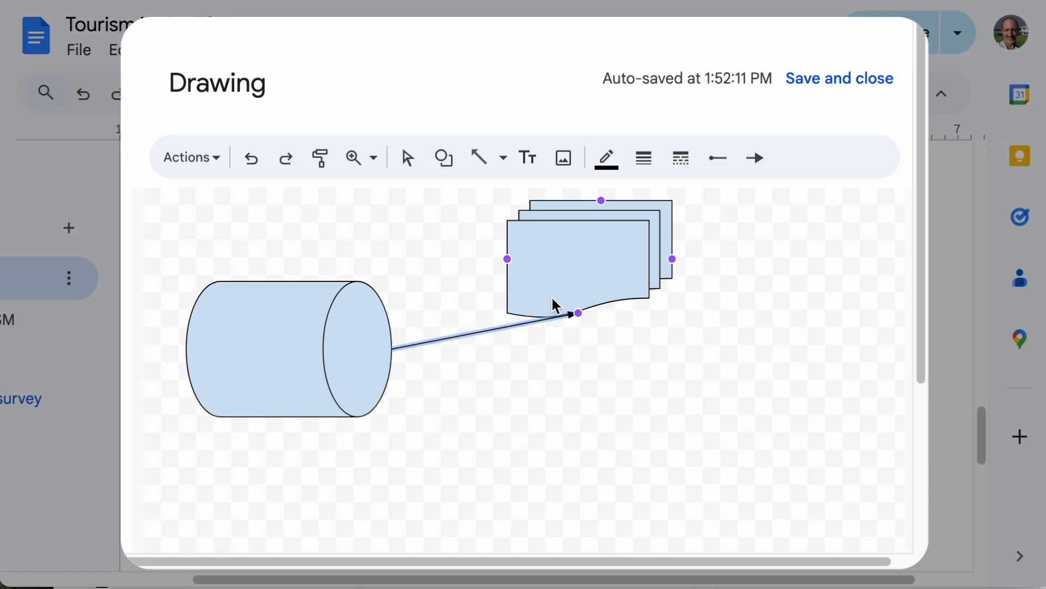
pyautogui.press('Delete')
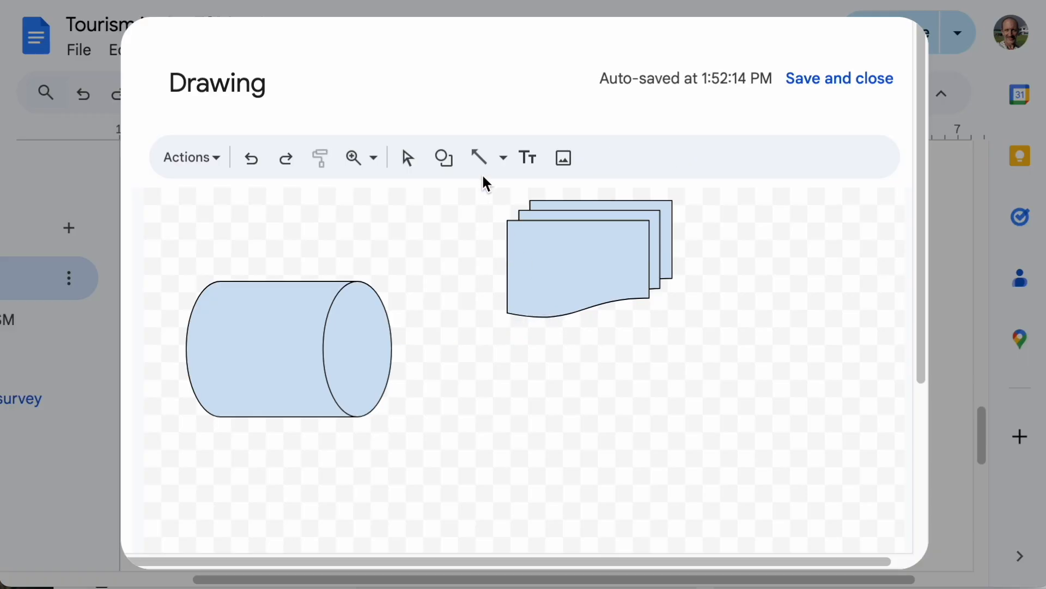
# Step: Join the cylinder's right end to the bottom of the multidocument shape with a curved connector
pyautogui.click(502, 158)
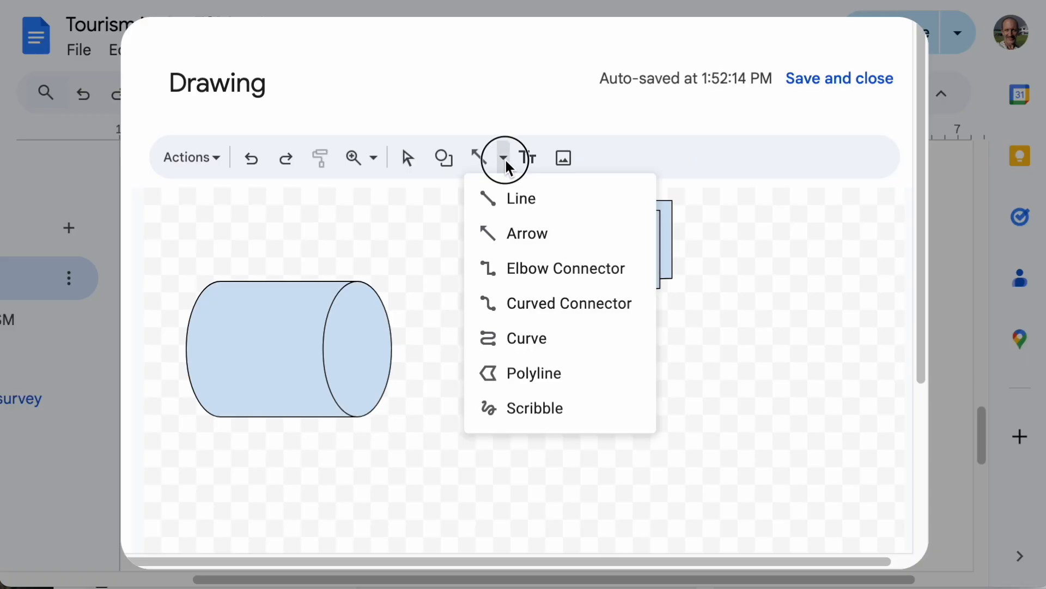
pyautogui.click(544, 305)
pyautogui.moveTo(392, 350); pyautogui.dragTo(578, 314)
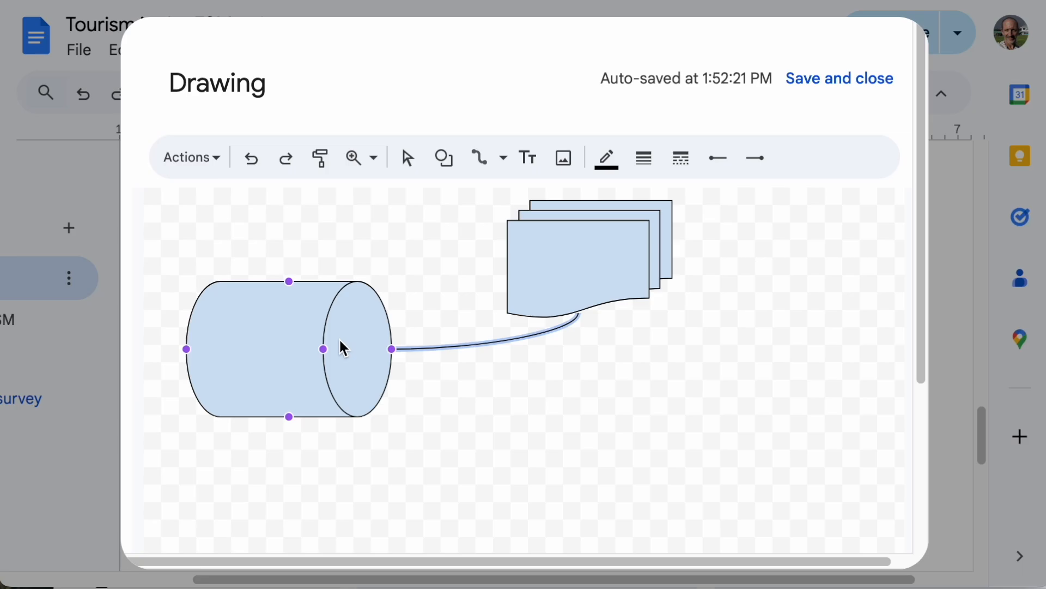
# Step: Undo the stray curved connector over the multidocument shape, and move that shape slightly down and closer to the cylinder
pyautogui.click(598, 299)
pyautogui.click(603, 250)
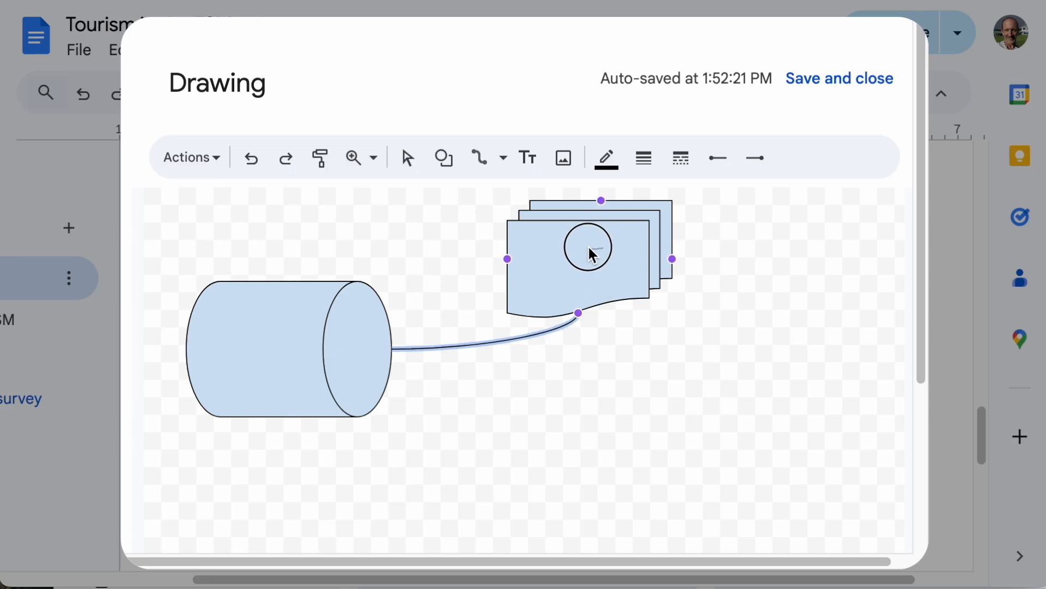
pyautogui.click(582, 237)
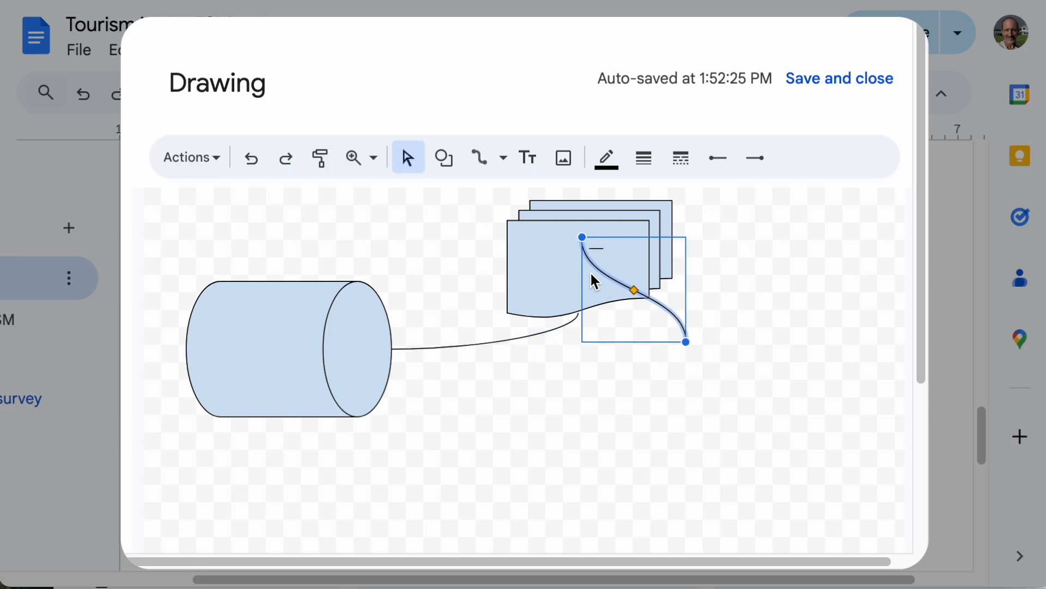
pyautogui.press('super+z')
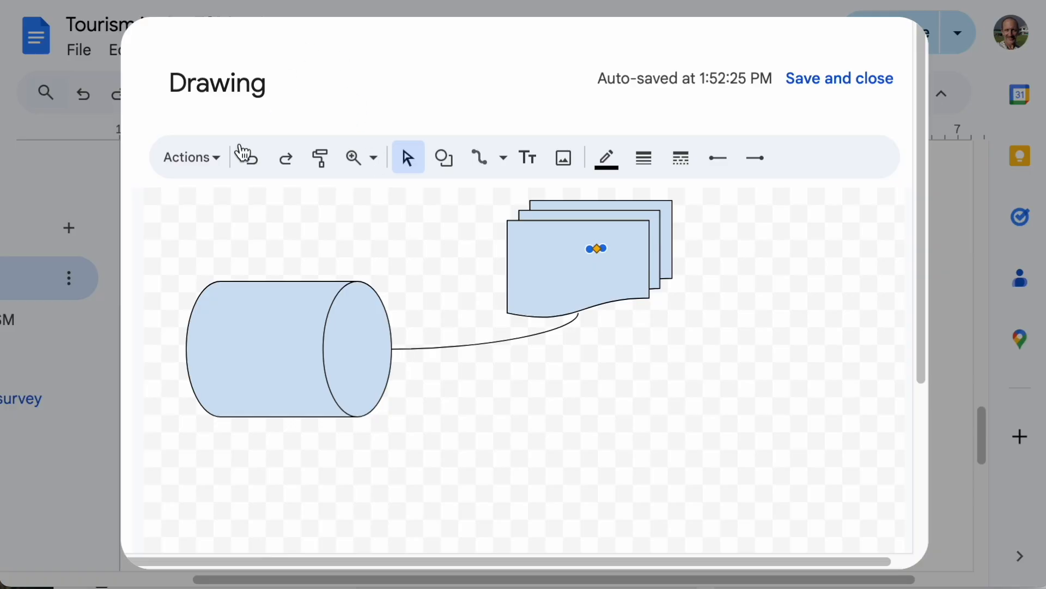
pyautogui.click(415, 164)
pyautogui.moveTo(567, 253); pyautogui.dragTo(518, 264)
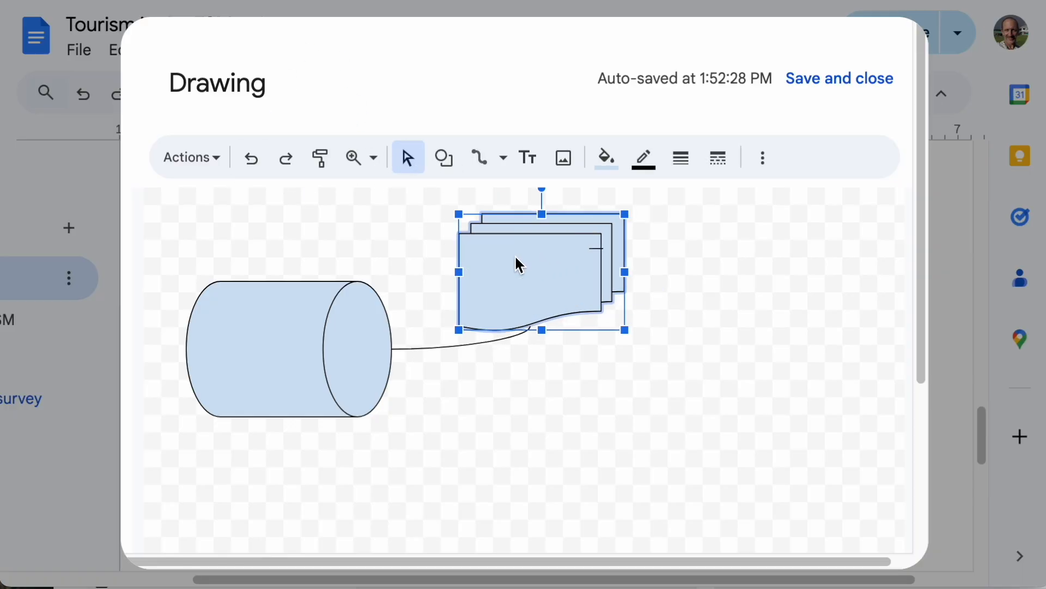
# Step: Move the multidocument shape farther to the right of the cylinder and slightly down
pyautogui.click(597, 248)
pyautogui.press('Escape')
pyautogui.moveTo(521, 273); pyautogui.dragTo(655, 347)
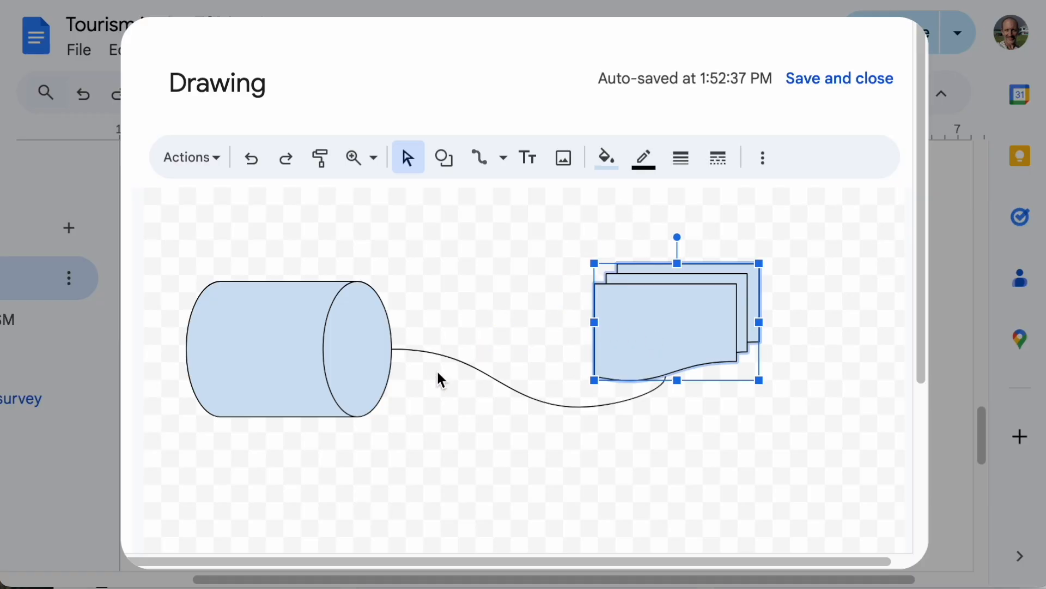
# Step: Thicken the curved connector between the cylinder and the multidocument shape, and color it red
pyautogui.click(450, 358)
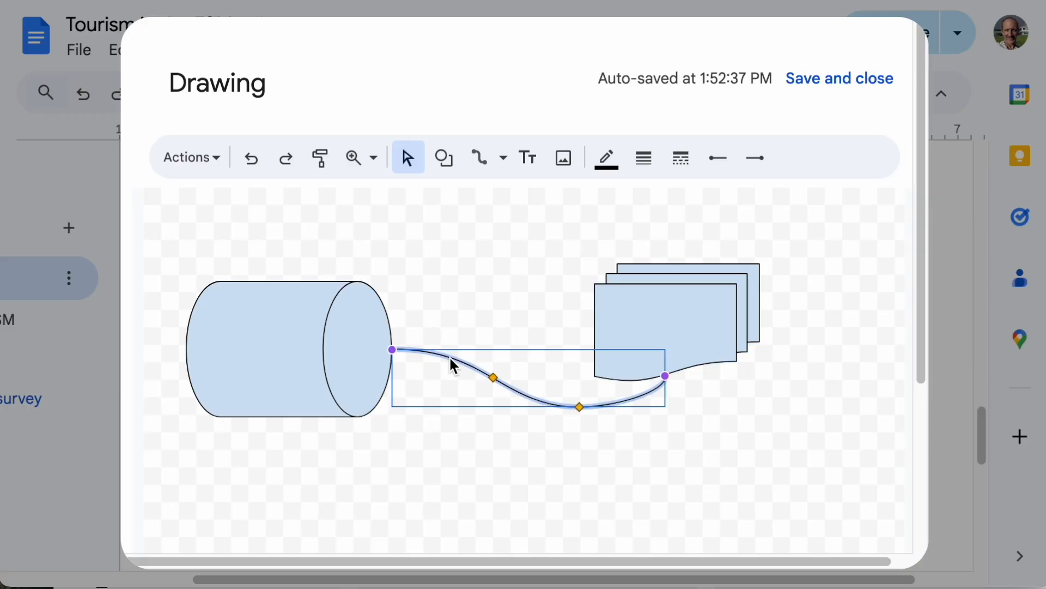
pyautogui.click(659, 172)
pyautogui.click(690, 300)
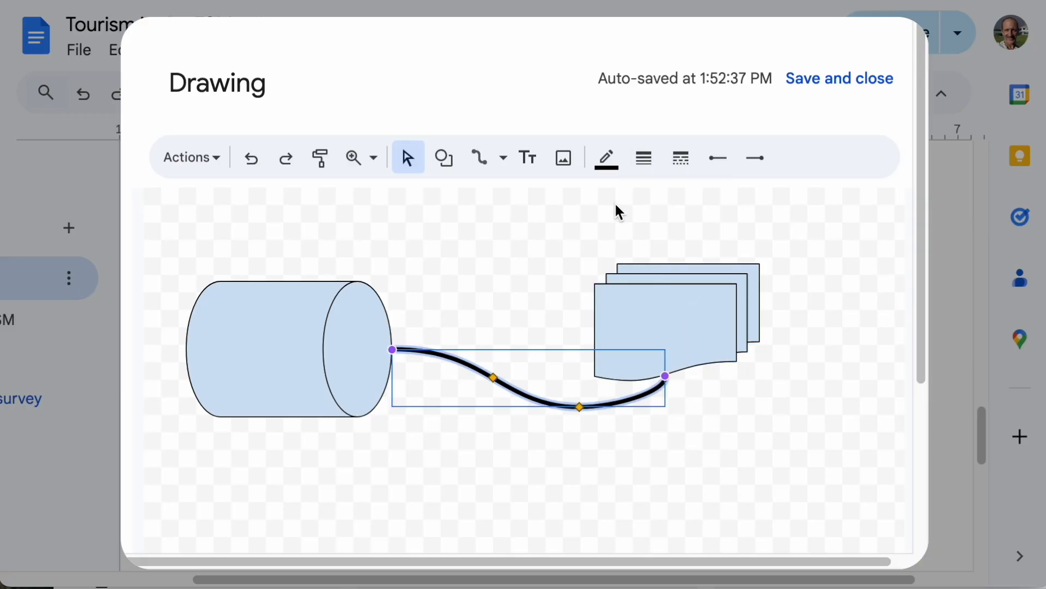
pyautogui.click(608, 161)
pyautogui.click(638, 297)
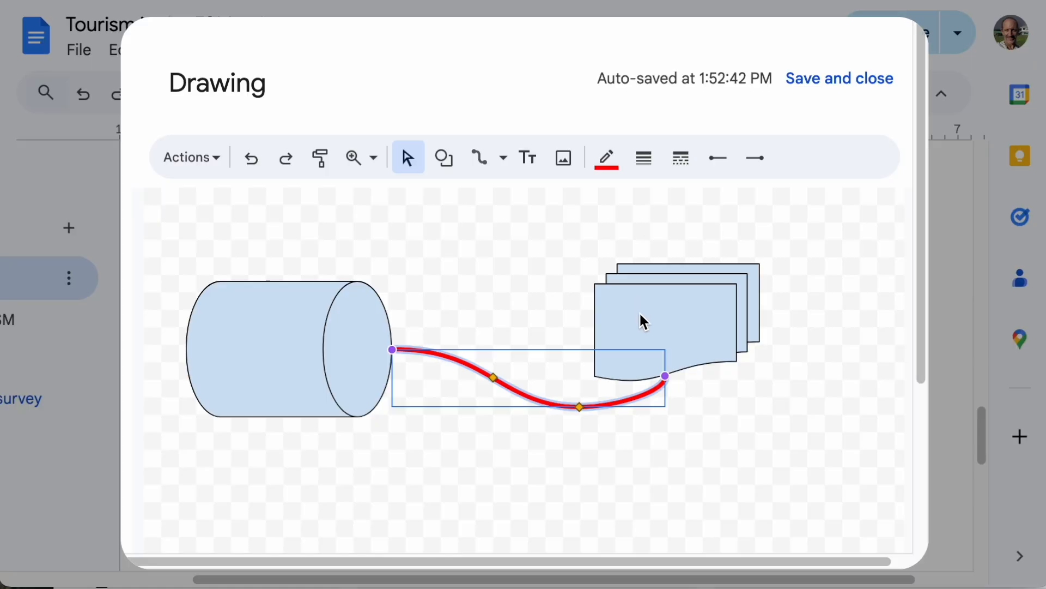
# Step: Fill the multidocument shape with a light magenta color
pyautogui.click(657, 329)
pyautogui.click(605, 158)
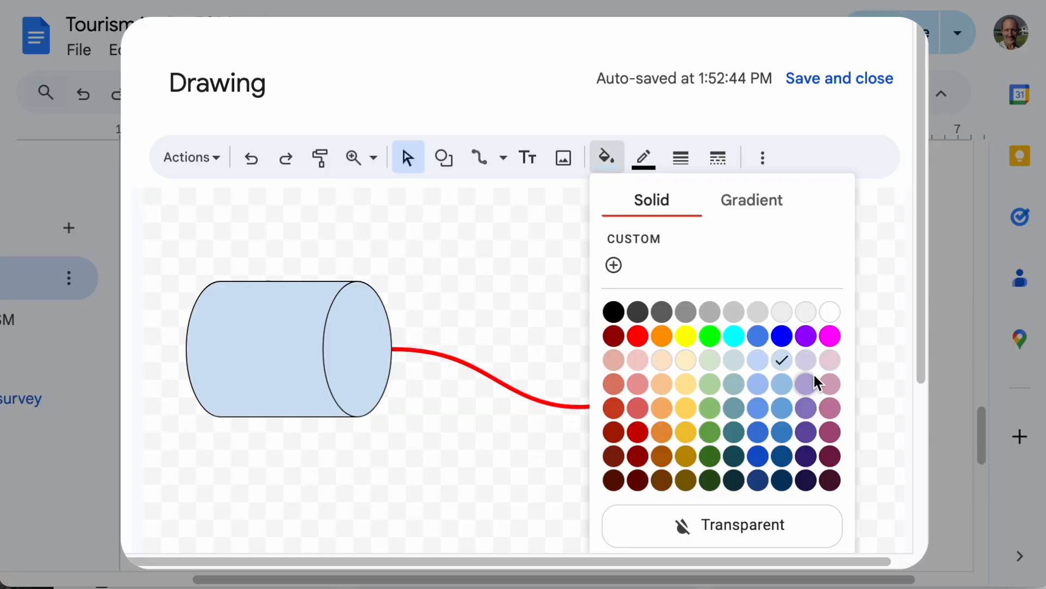
pyautogui.click(829, 360)
pyautogui.click(484, 268)
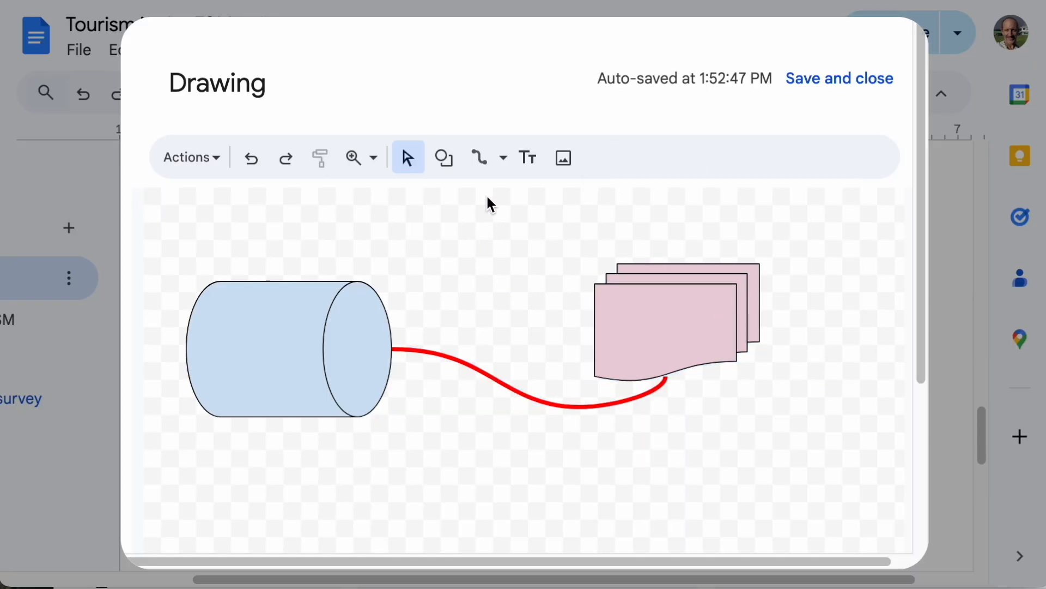
# Step: Add a text box reading "Text" above the connector, between the cylinder and the multidocument shape
pyautogui.click(527, 158)
pyautogui.moveTo(366, 211); pyautogui.dragTo(541, 264)
pyautogui.write('Text')
pyautogui.click(623, 187)
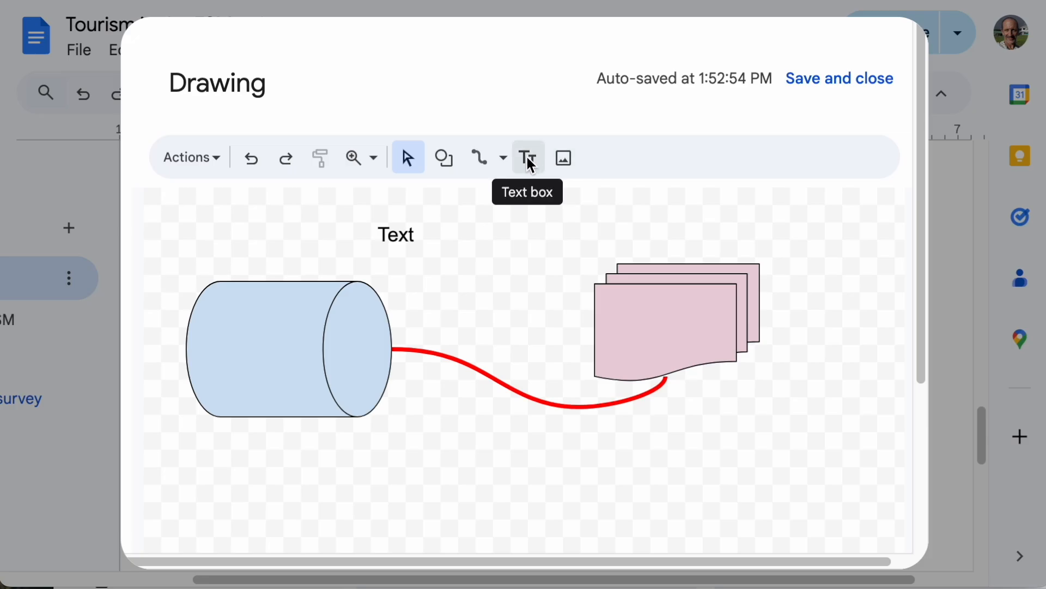
# Step: Select the word in the text box and look over its font, size and alignment options without changing them
pyautogui.click(542, 231)
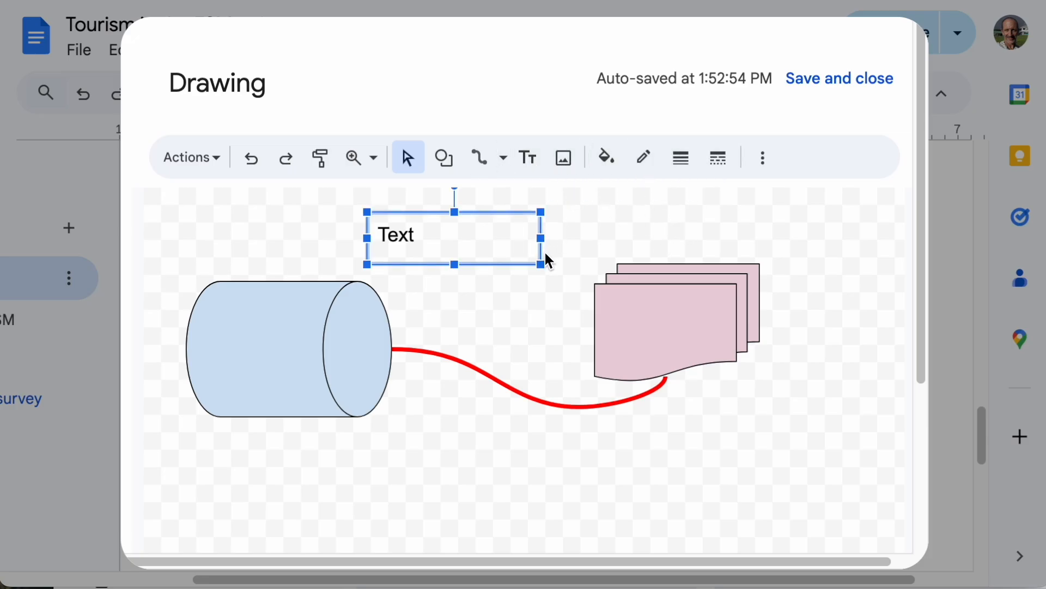
pyautogui.click(403, 241)
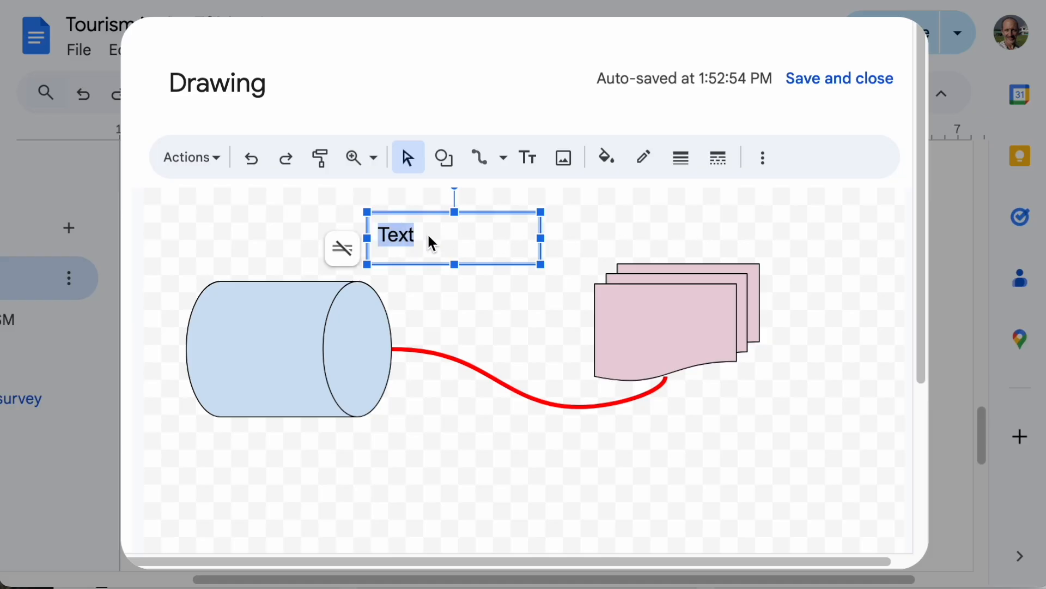
pyautogui.click(763, 164)
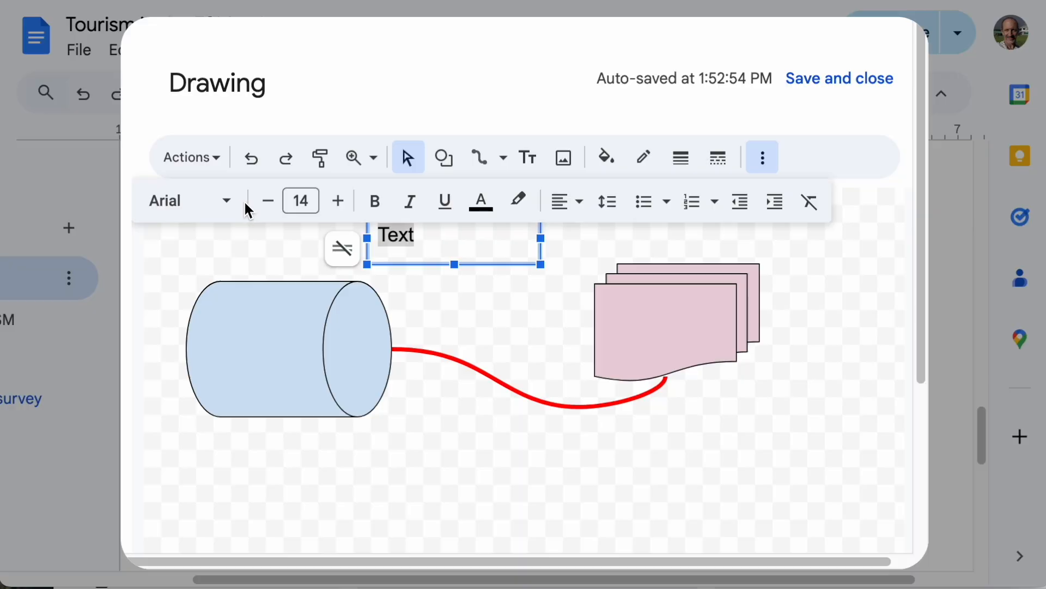
pyautogui.click(860, 290)
pyautogui.click(411, 243)
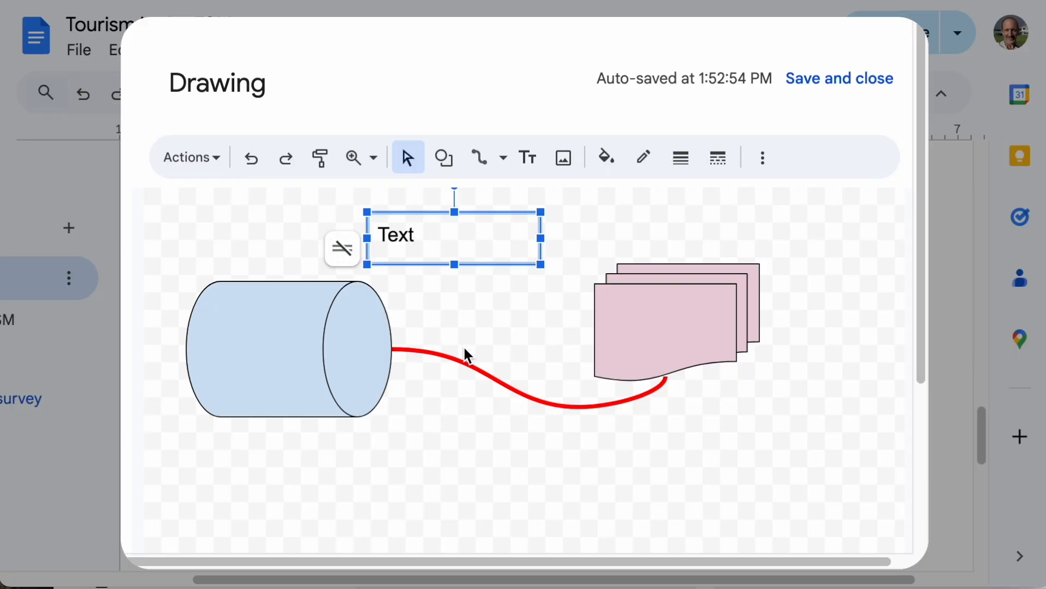
pyautogui.click(487, 412)
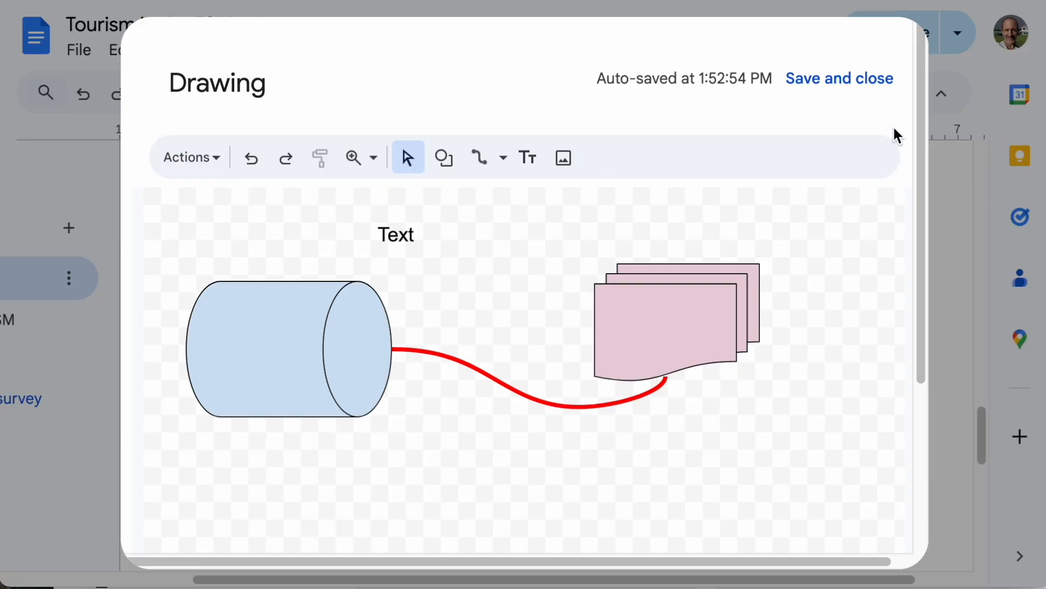
# Step: Label the cylinder "Arc", and check whether the multidocument shape accepts text
pyautogui.click(270, 358)
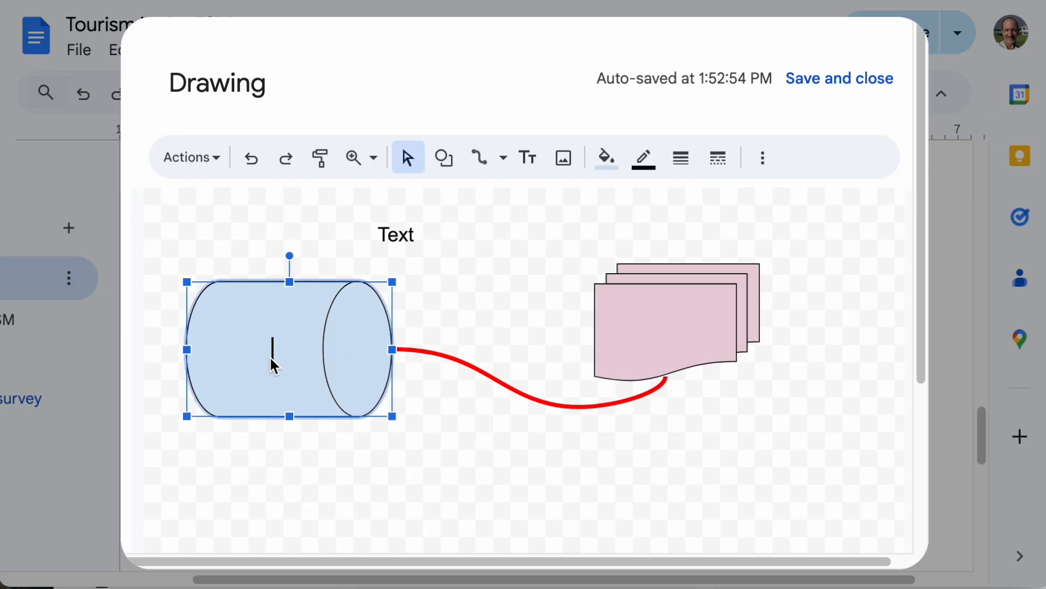
pyautogui.write('Arc')
pyautogui.click(516, 446)
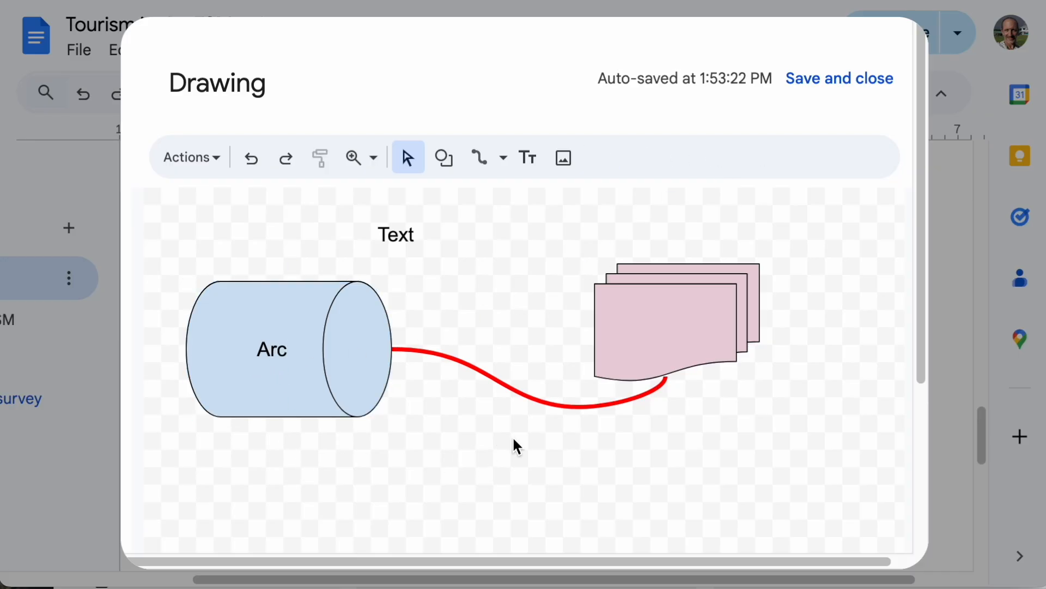
pyautogui.click(643, 352)
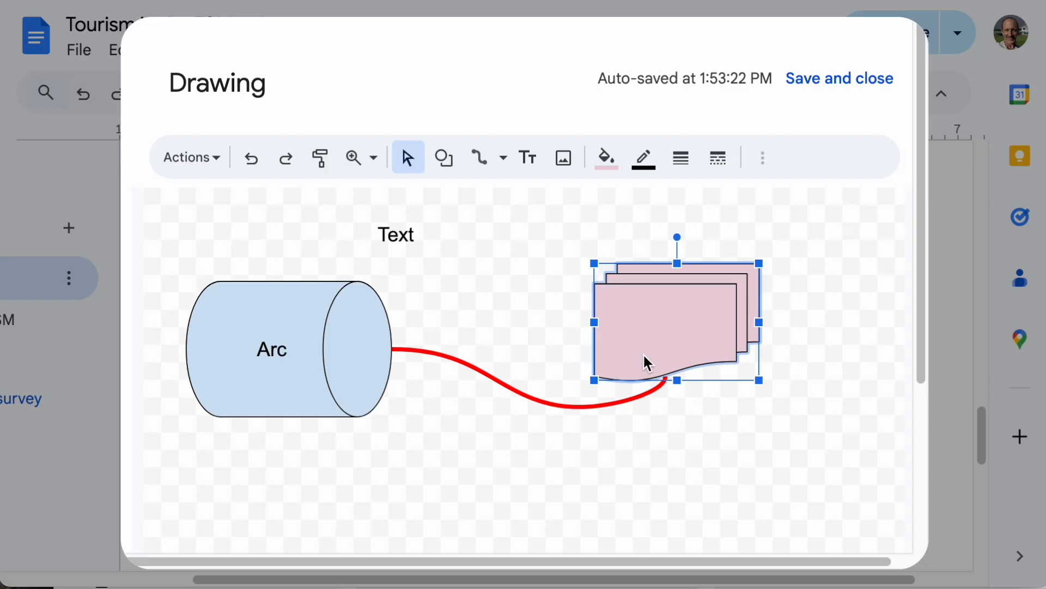
pyautogui.click(704, 409)
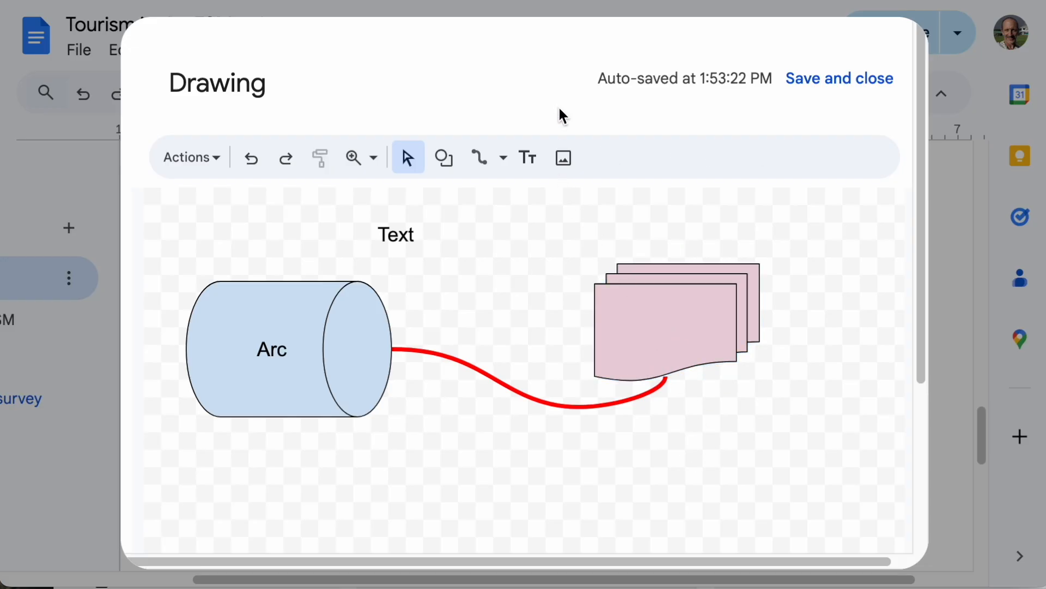
# Step: Save the drawing into the document, and add a blank paragraph between it and the Conclusions heading
pyautogui.click(869, 86)
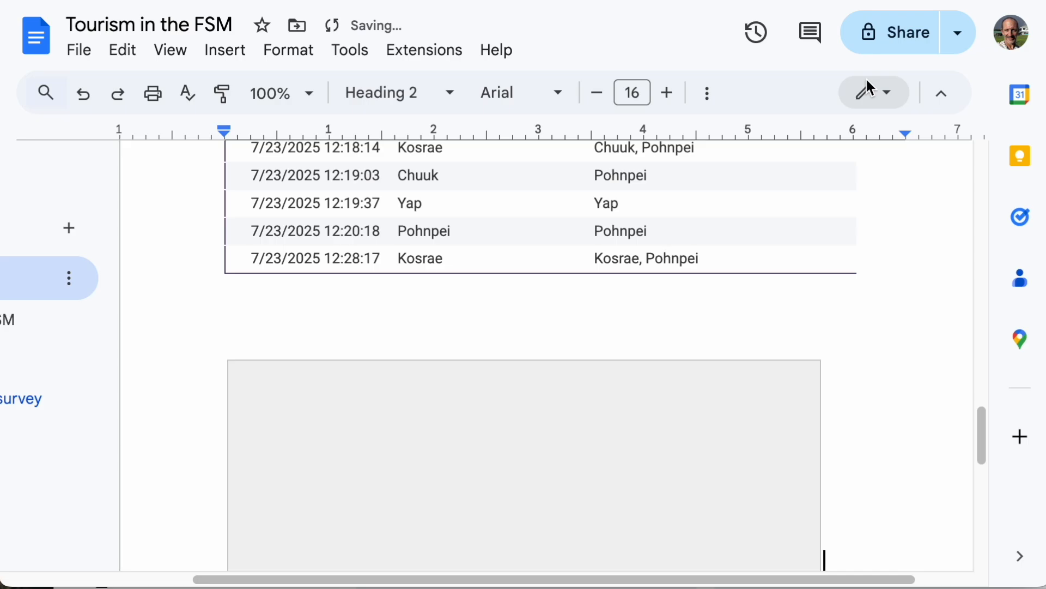
pyautogui.scroll(-2, 767, 423)
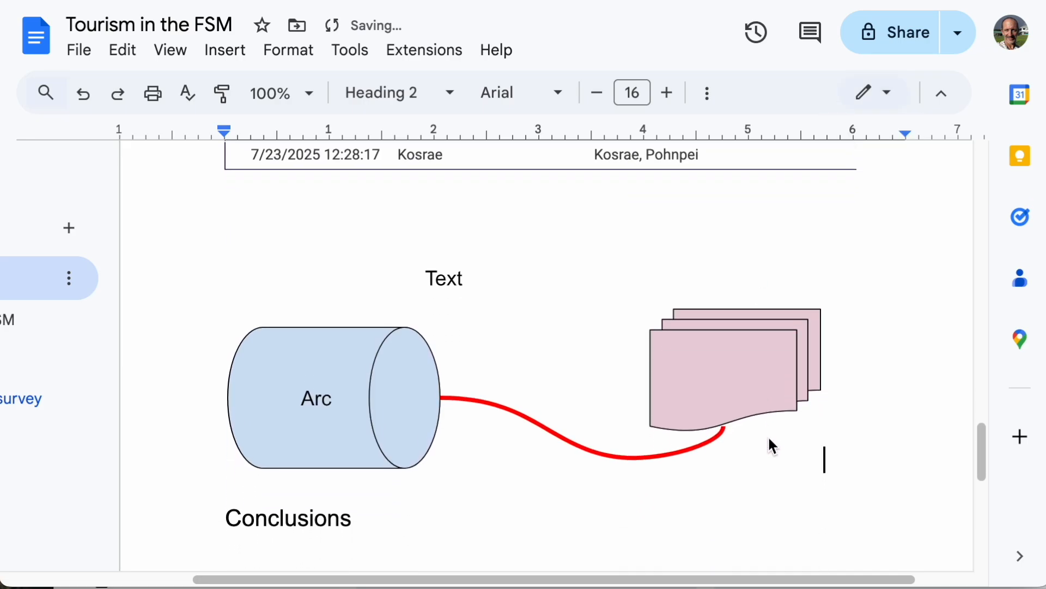
pyautogui.press('Return')
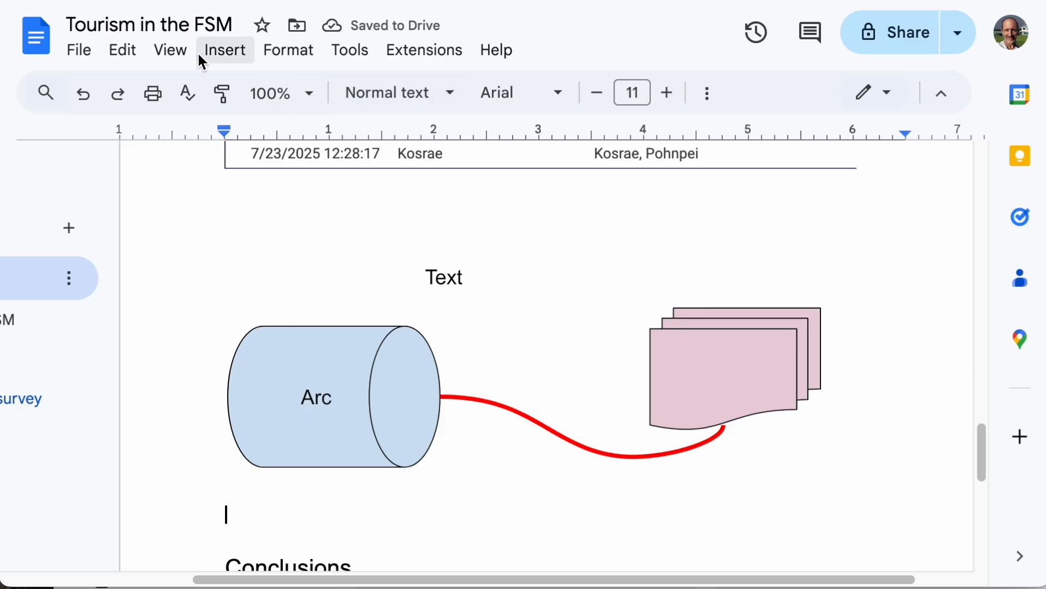
# Step: Look through the elements that can be inserted, the help resources and the formatting options of the document
pyautogui.click(214, 50)
pyautogui.scroll(-1, 277, 330)
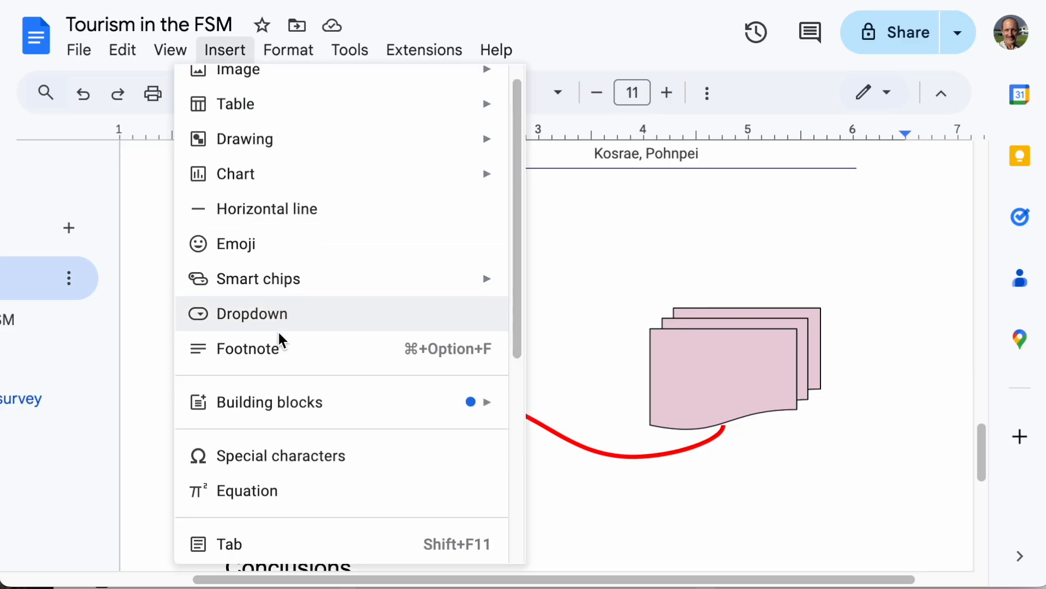
pyautogui.moveTo(330, 276)
pyautogui.scroll(-2, 330, 279)
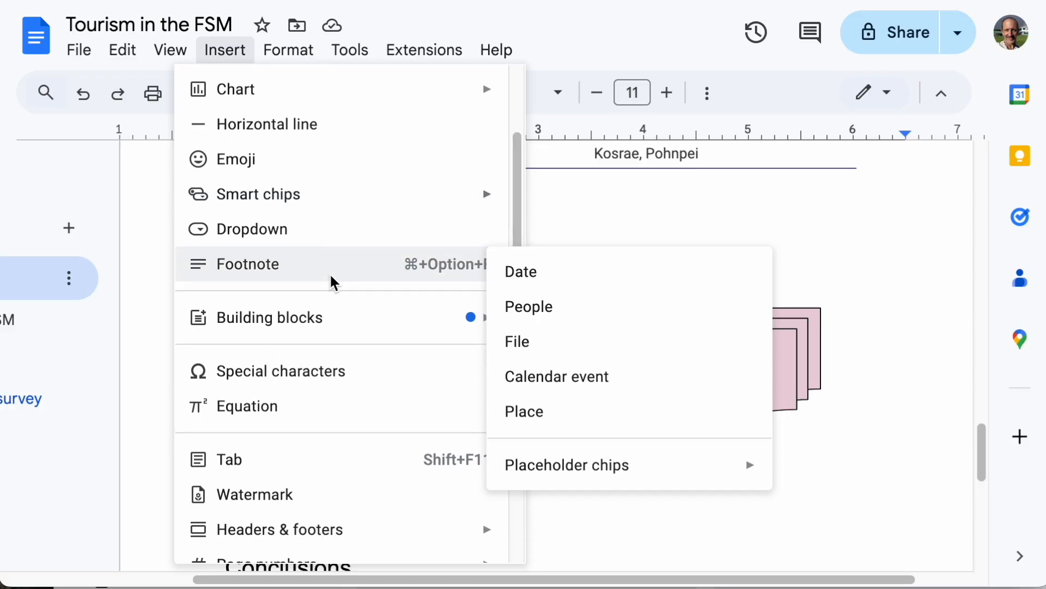
pyautogui.scroll(3, 330, 279)
pyautogui.moveTo(351, 157)
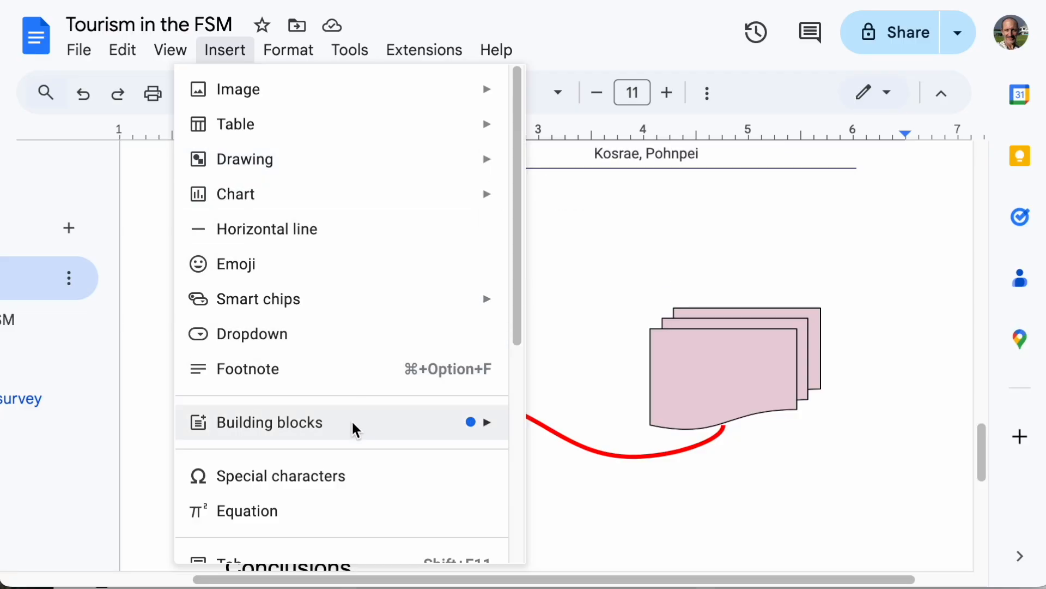
pyautogui.scroll(-4, 351, 420)
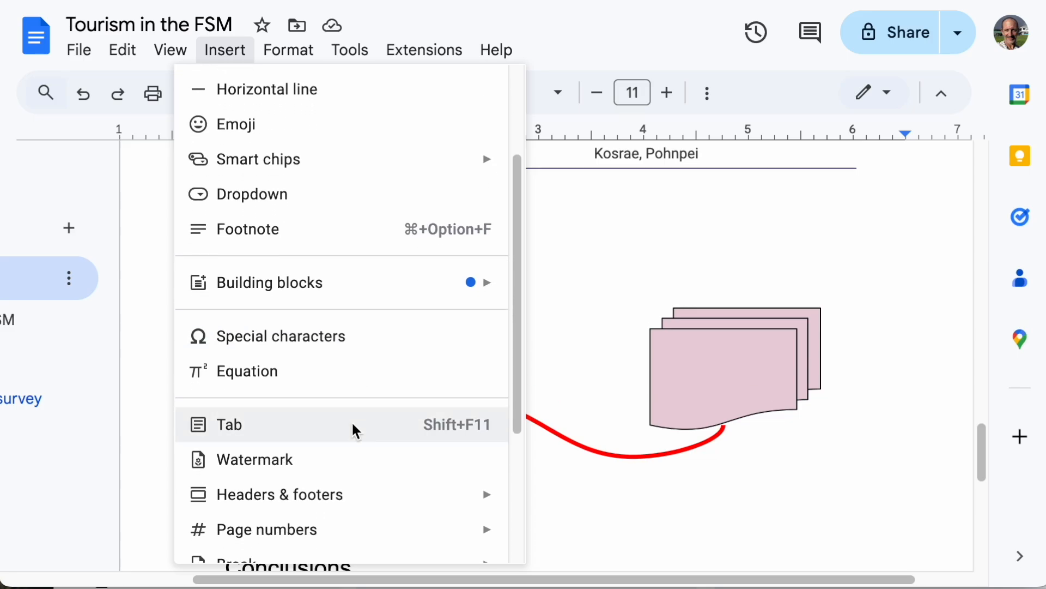
pyautogui.scroll(-4, 382, 485)
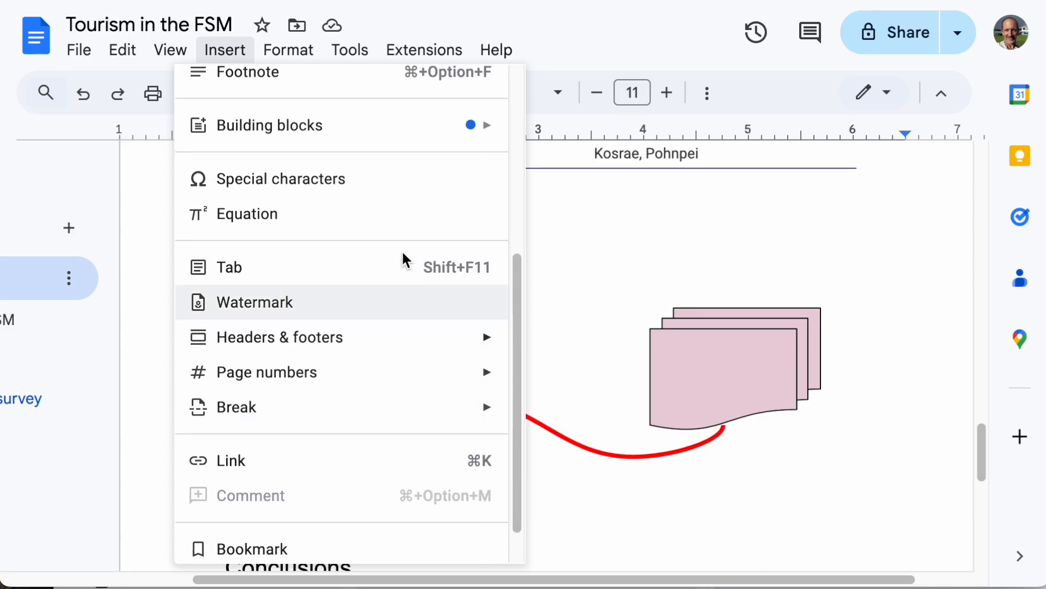
pyautogui.scroll(-1, 372, 362)
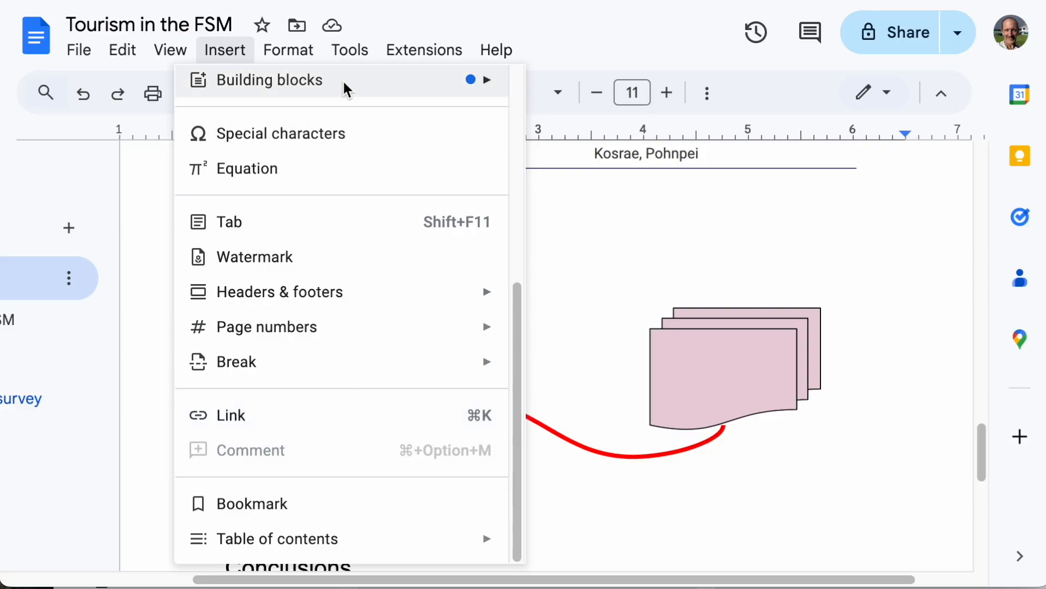
pyautogui.moveTo(388, 36)
pyautogui.moveTo(519, 52)
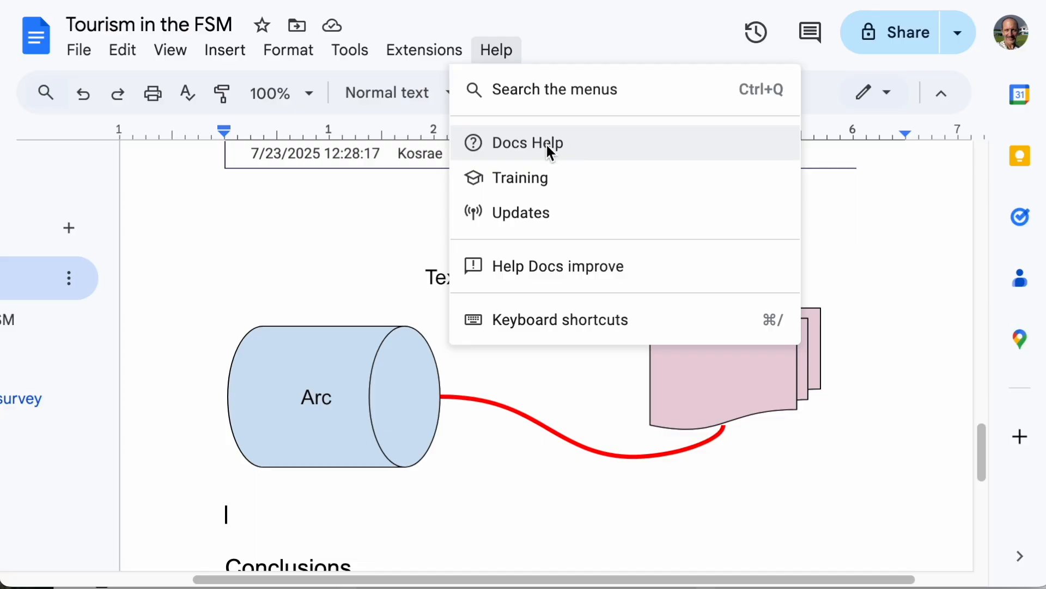
pyautogui.click(571, 34)
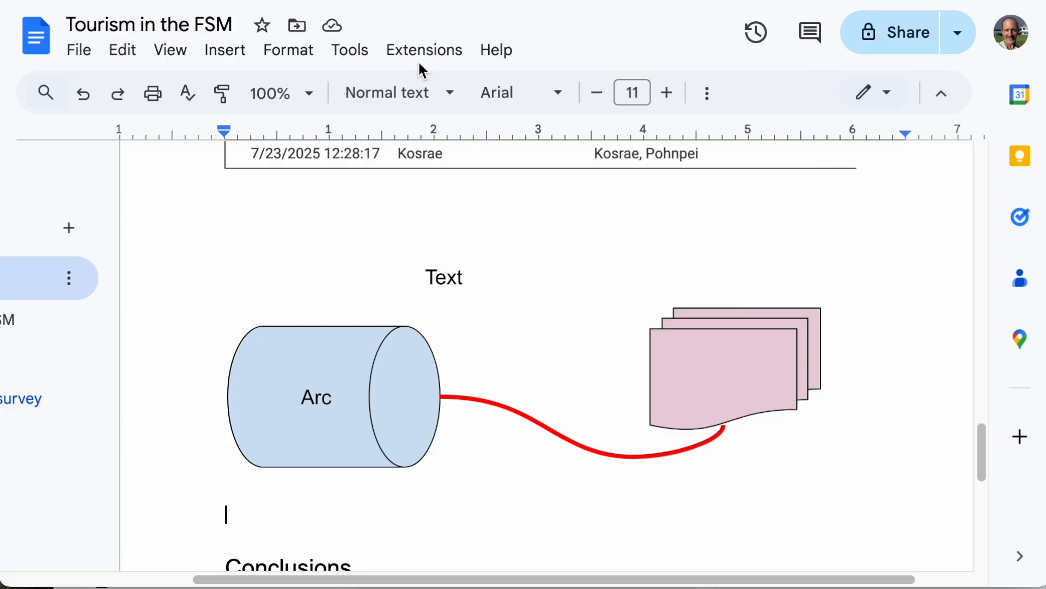
pyautogui.click(290, 50)
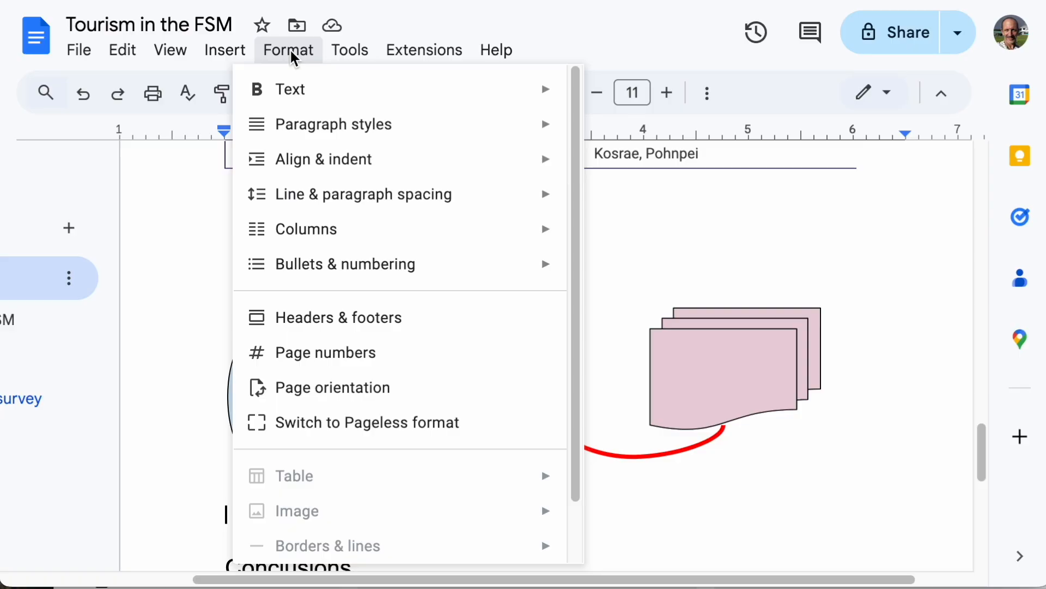
pyautogui.click(404, 19)
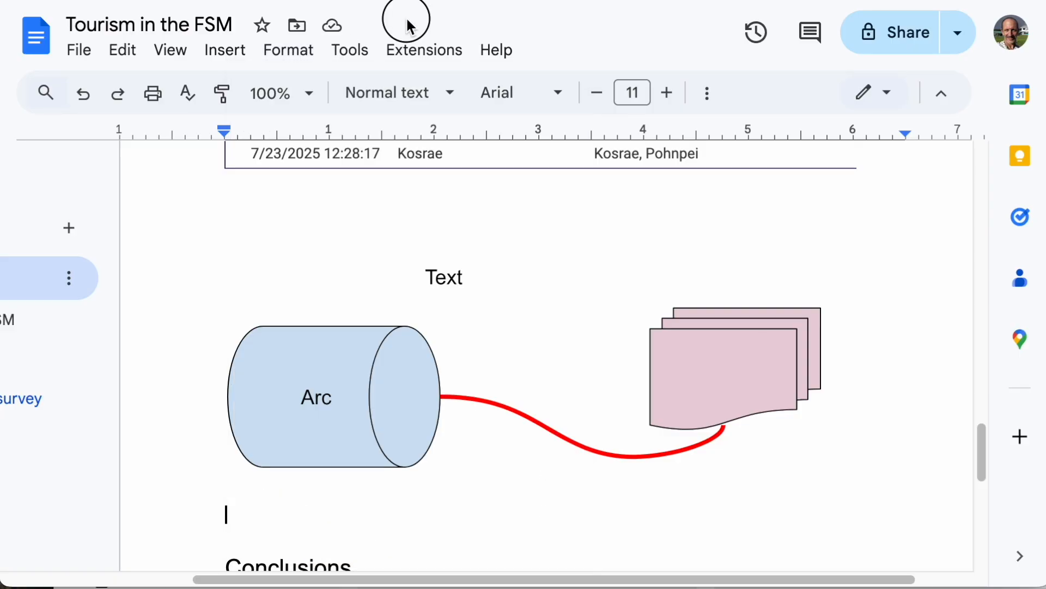
# Step: Review the report's drawing and charts, the Google Forms responses, and the d, a and a2 sheets of the Tourism (Responses) spreadsheet in Google Sheets
pyautogui.click(457, 284)
pyautogui.click(897, 249)
pyautogui.scroll(7, 895, 249)
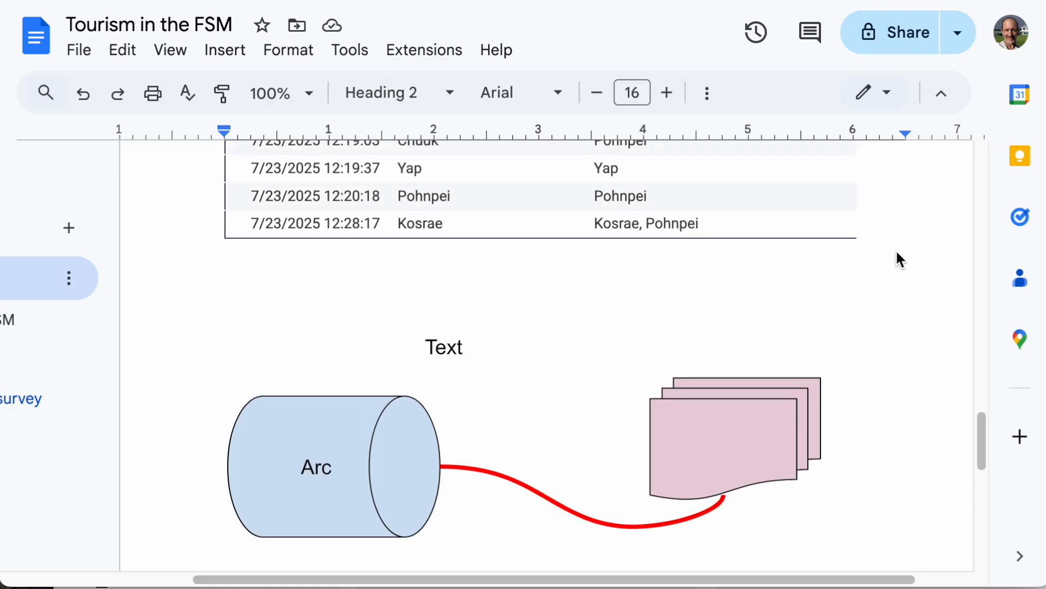
pyautogui.scroll(20, 672, 247)
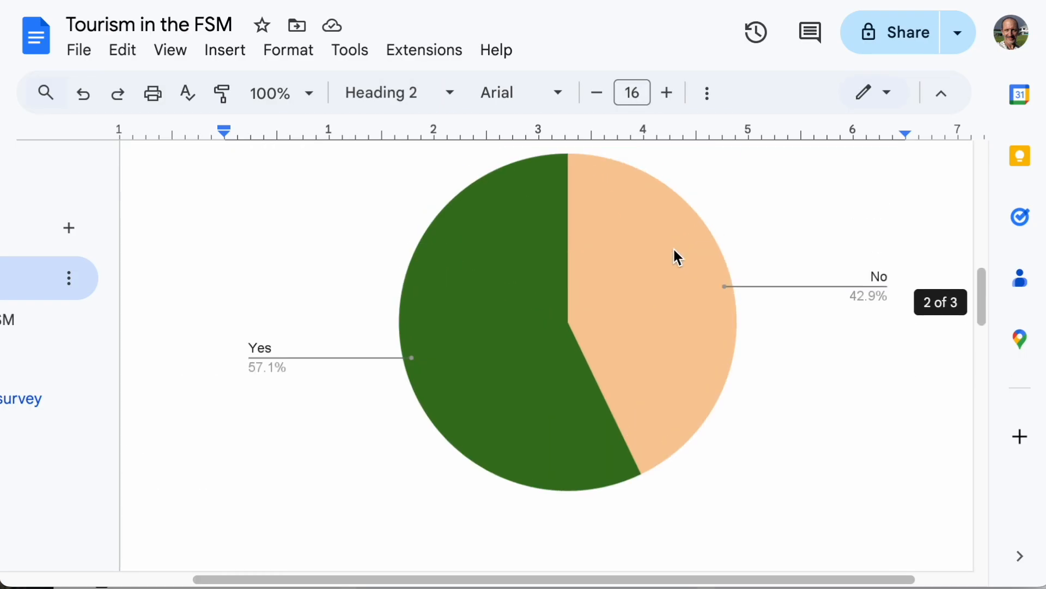
pyautogui.scroll(2, 672, 248)
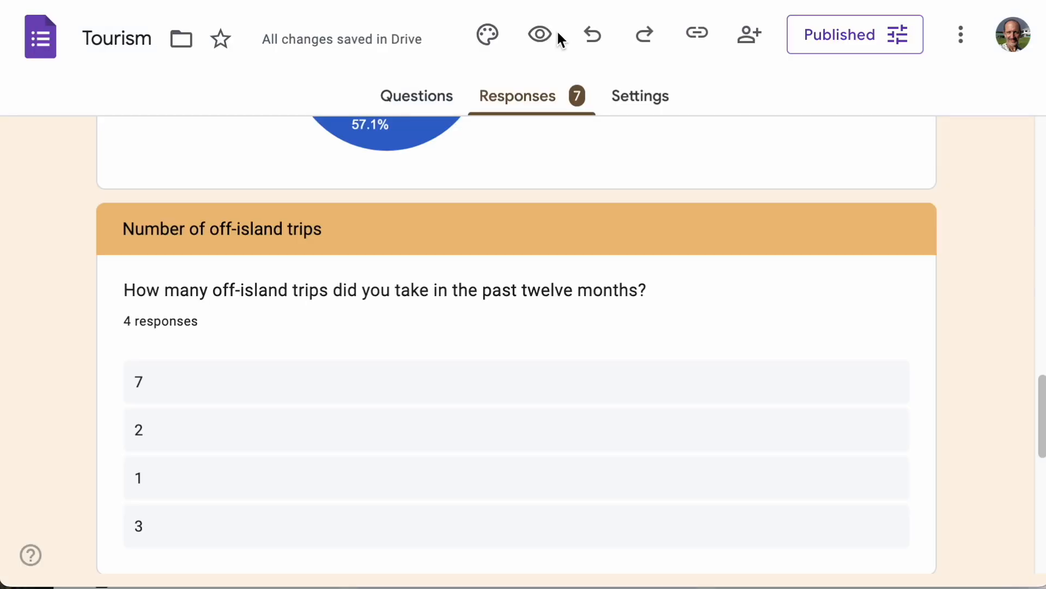
pyautogui.scroll(-8, 578, 348)
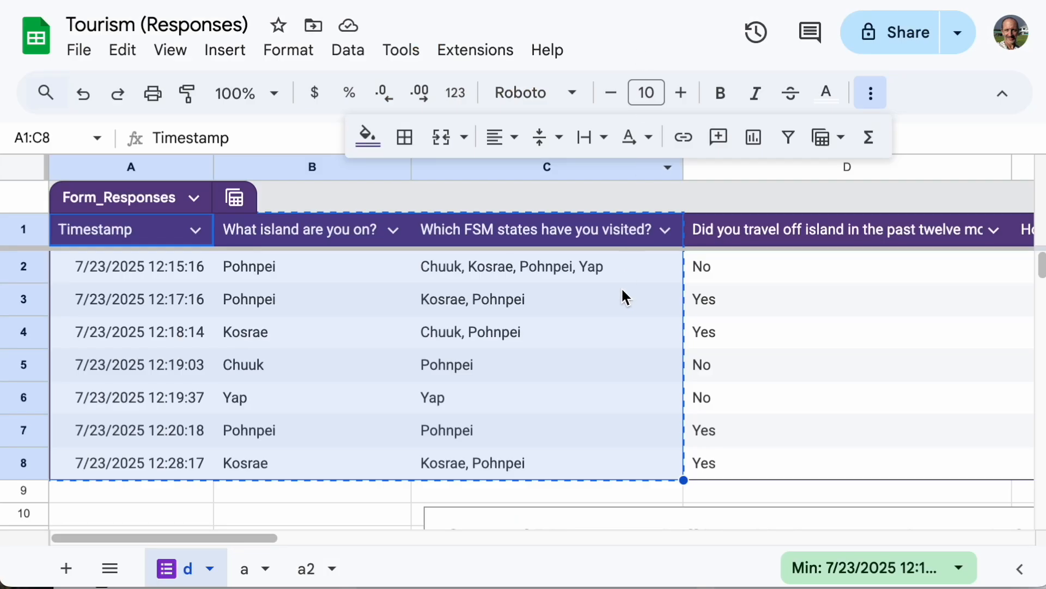
pyautogui.click(255, 577)
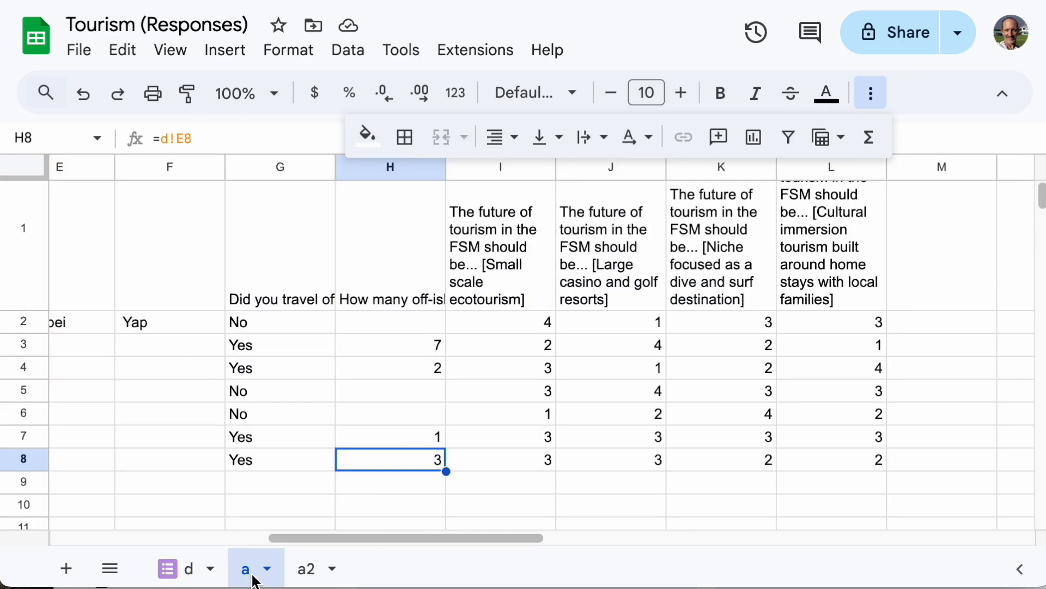
pyautogui.click(318, 579)
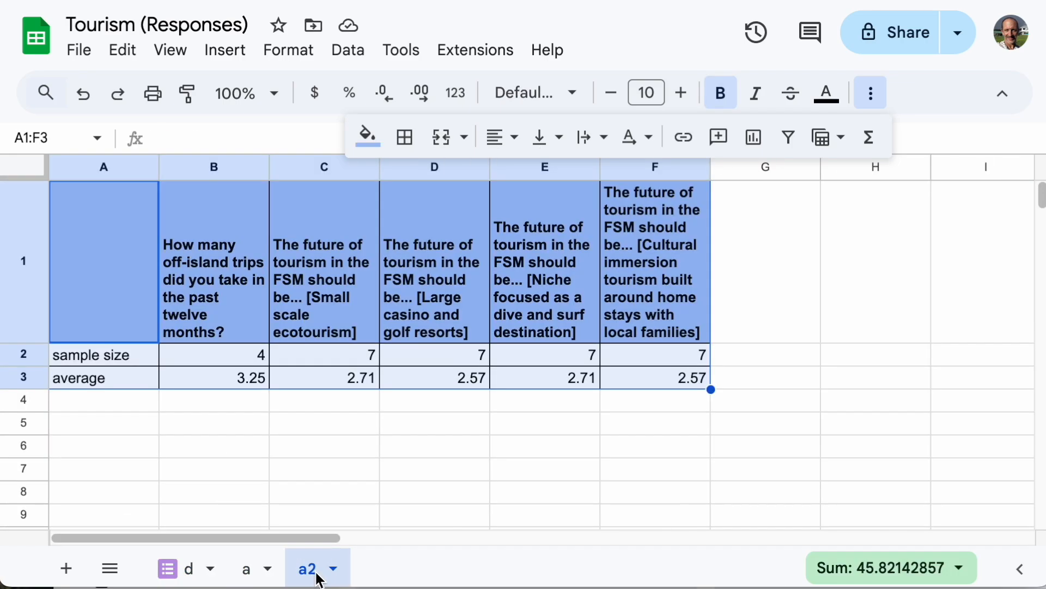
# Step: Return to the Tourism in the FSM document and review it from the title through the charts and drawing to the Conclusions heading
pyautogui.click(442, 456)
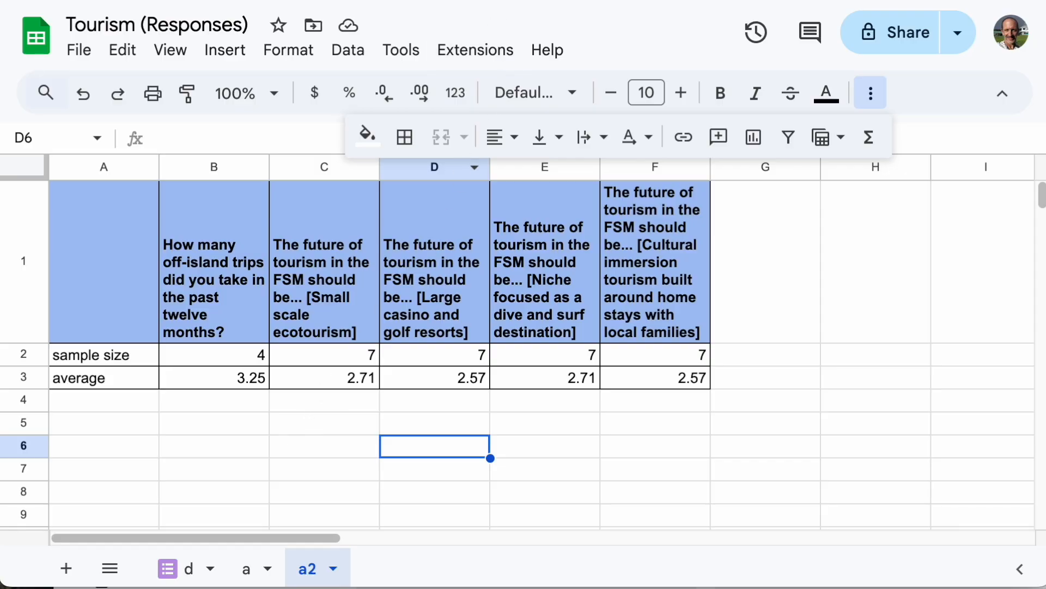
pyautogui.click(376, 2)
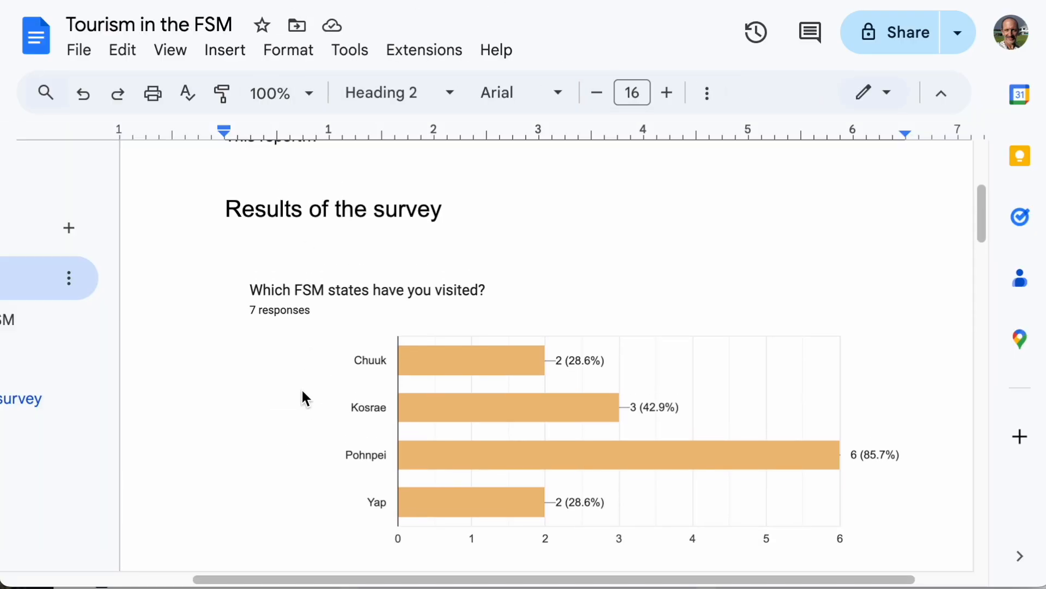
pyautogui.scroll(1, 301, 388)
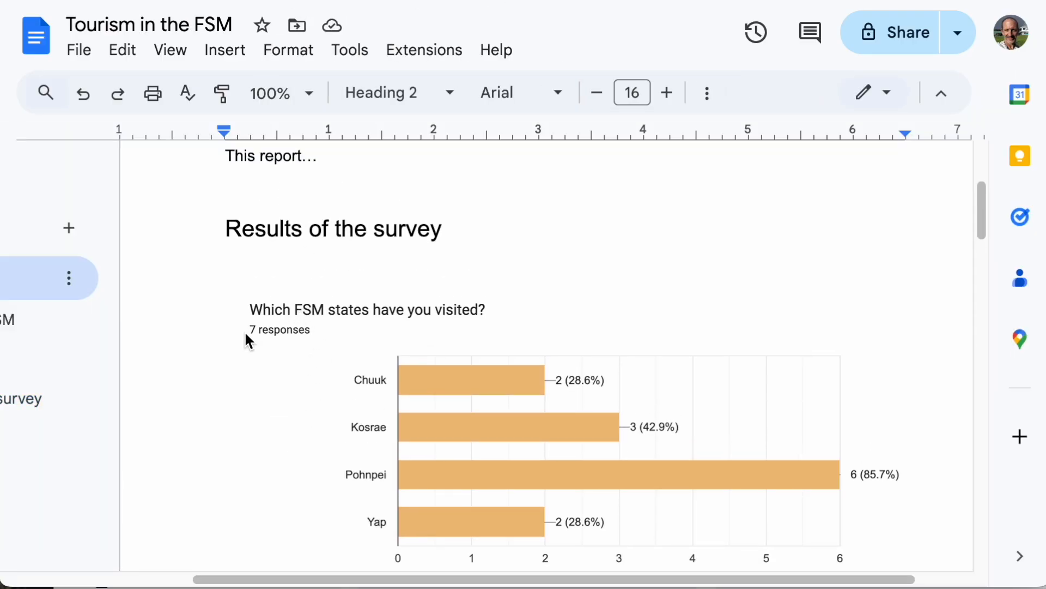
pyautogui.scroll(6, 270, 351)
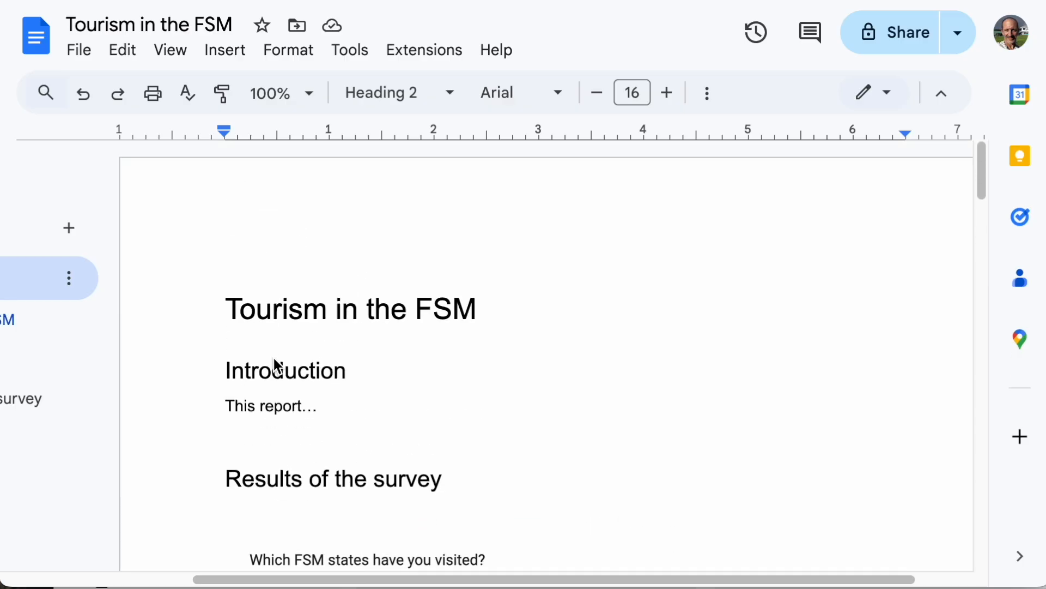
pyautogui.scroll(-20, 279, 366)
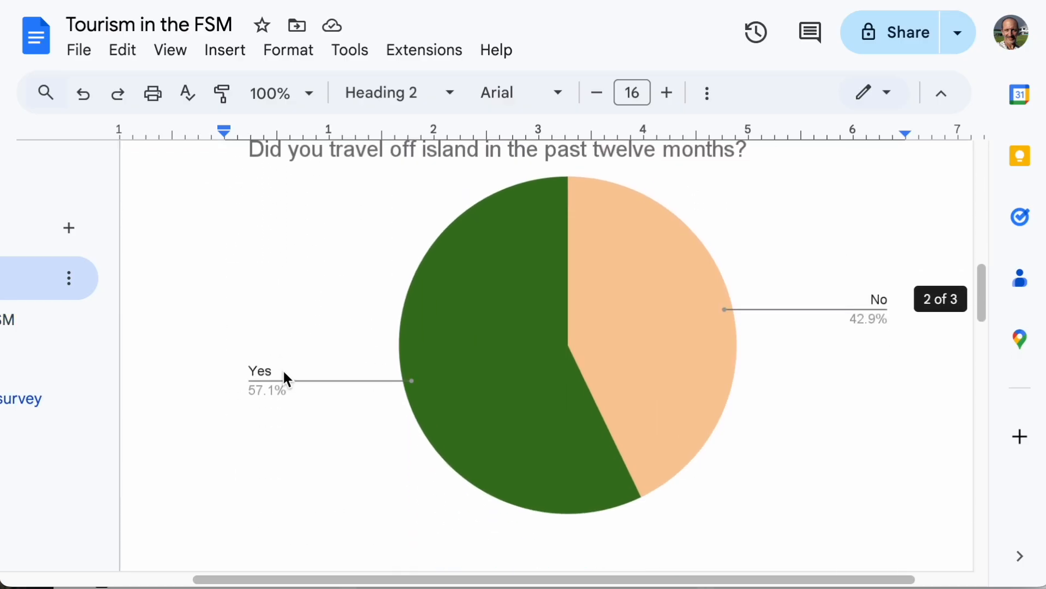
pyautogui.scroll(-6, 292, 386)
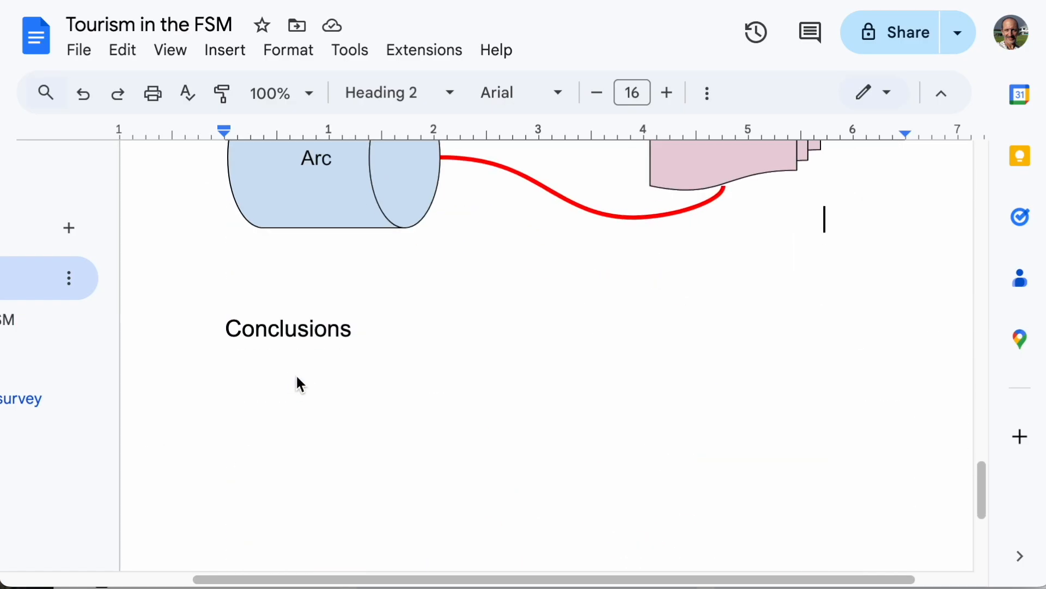
pyautogui.scroll(-2, 299, 385)
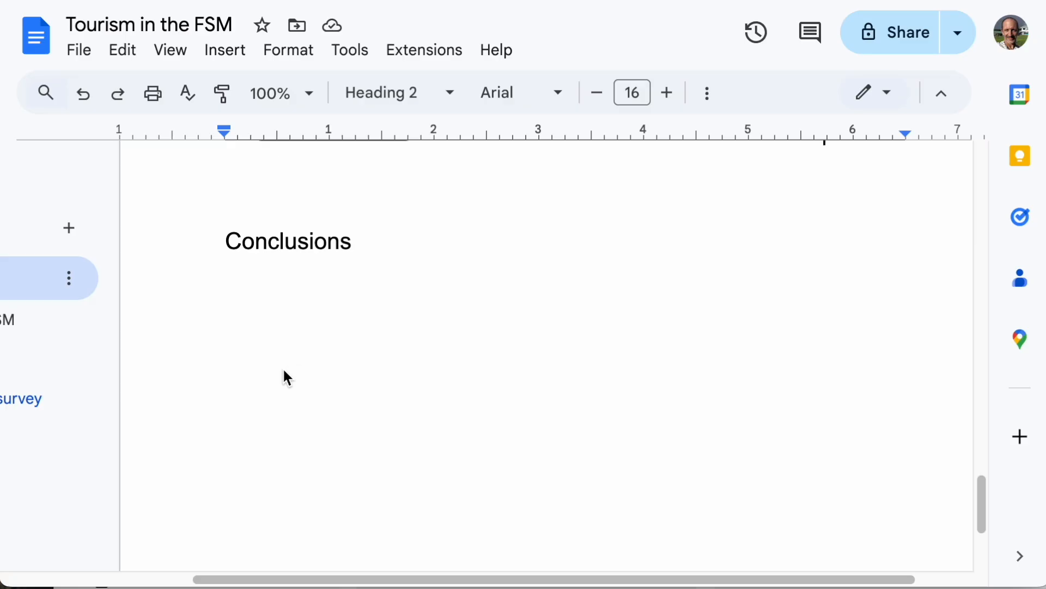
# Step: Share the document with anyone with the link as Viewer, and copy its sharing link
pyautogui.click(870, 31)
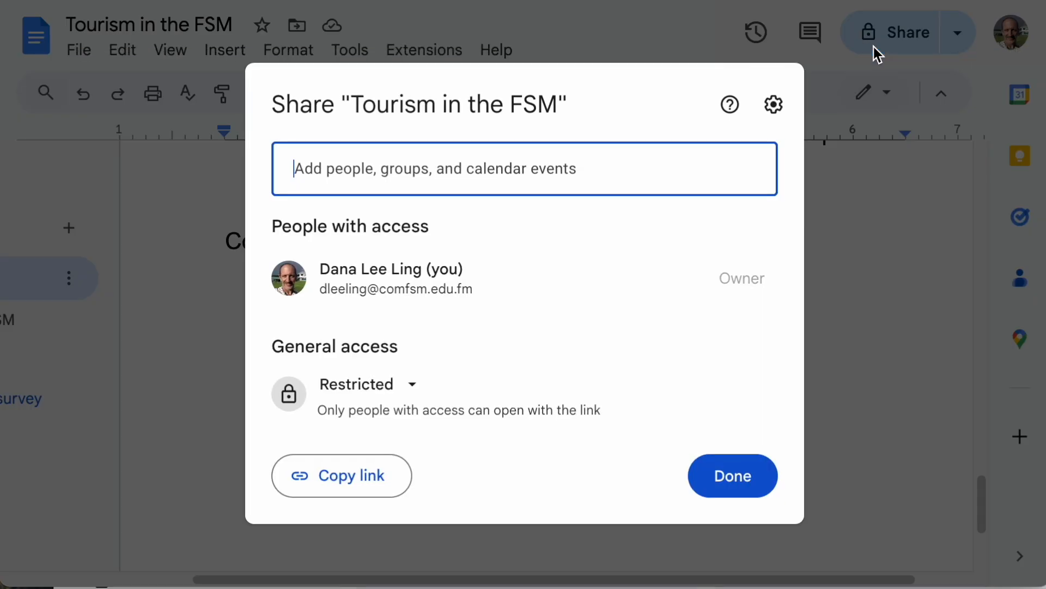
pyautogui.click(376, 388)
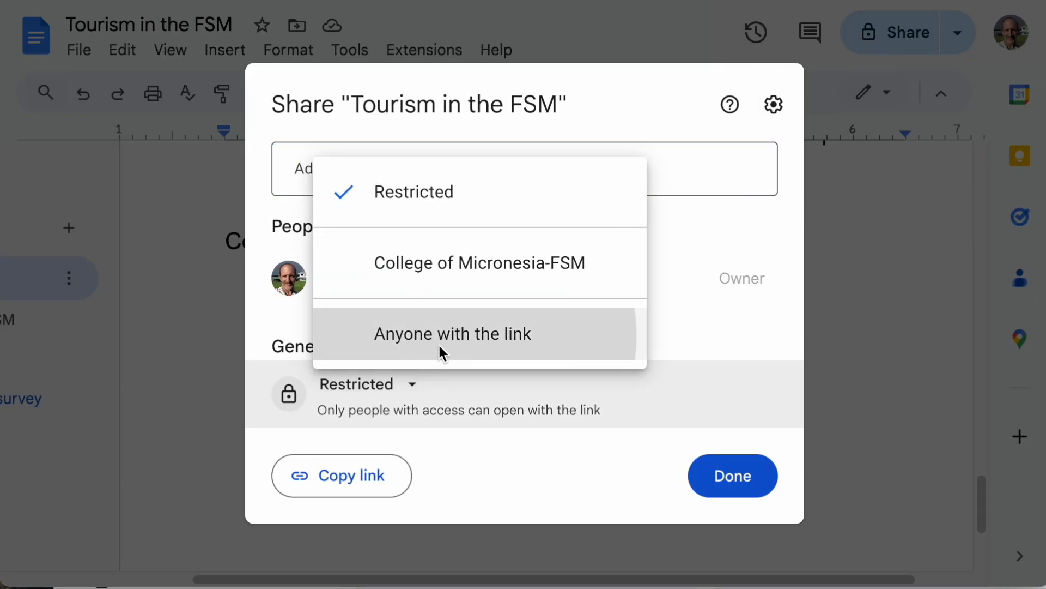
pyautogui.click(439, 349)
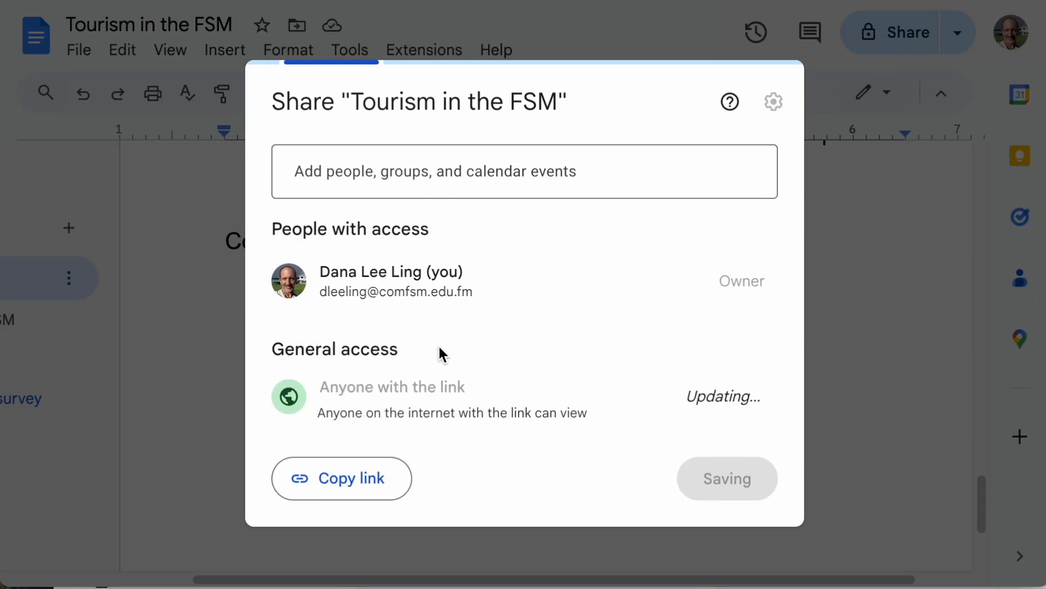
pyautogui.click(376, 388)
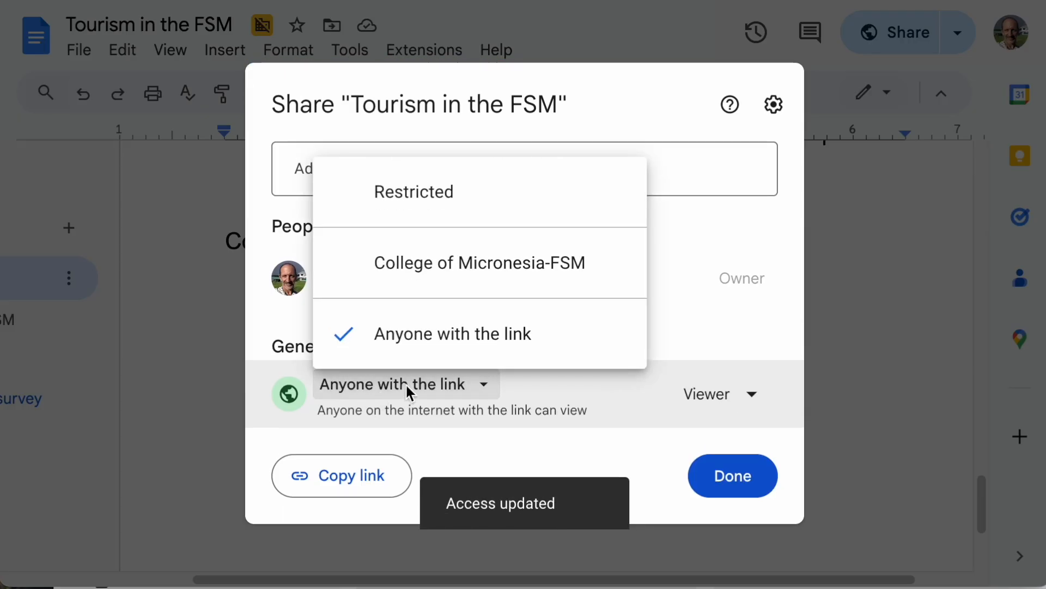
pyautogui.click(735, 319)
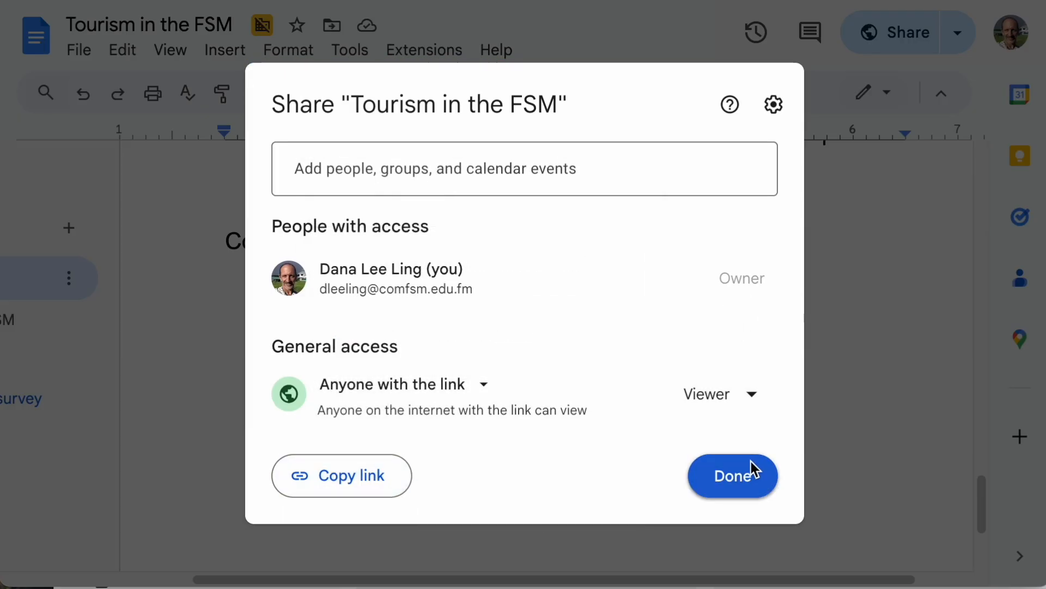
pyautogui.click(375, 475)
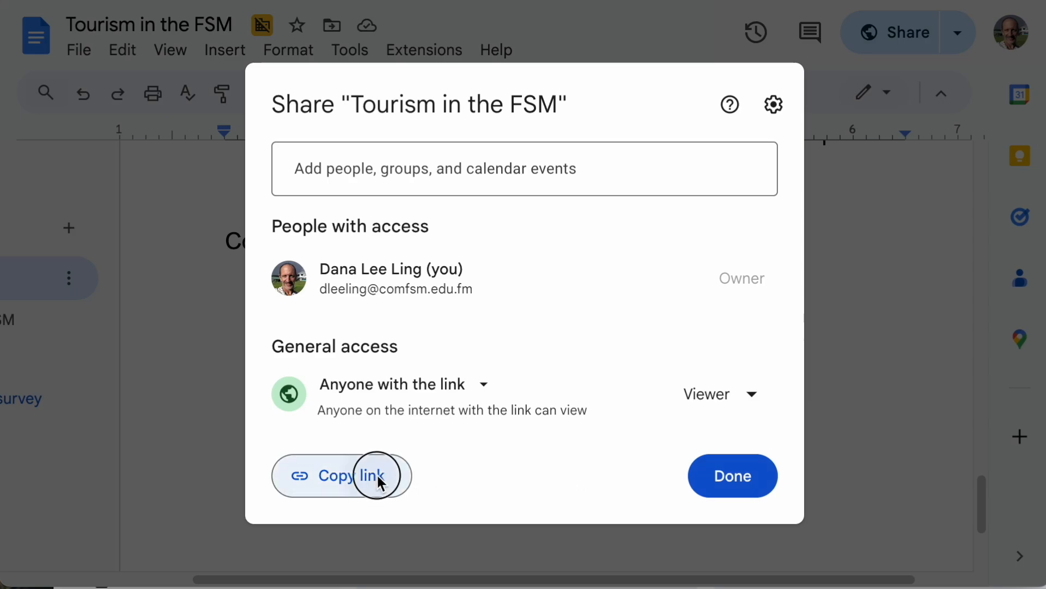
pyautogui.click(741, 475)
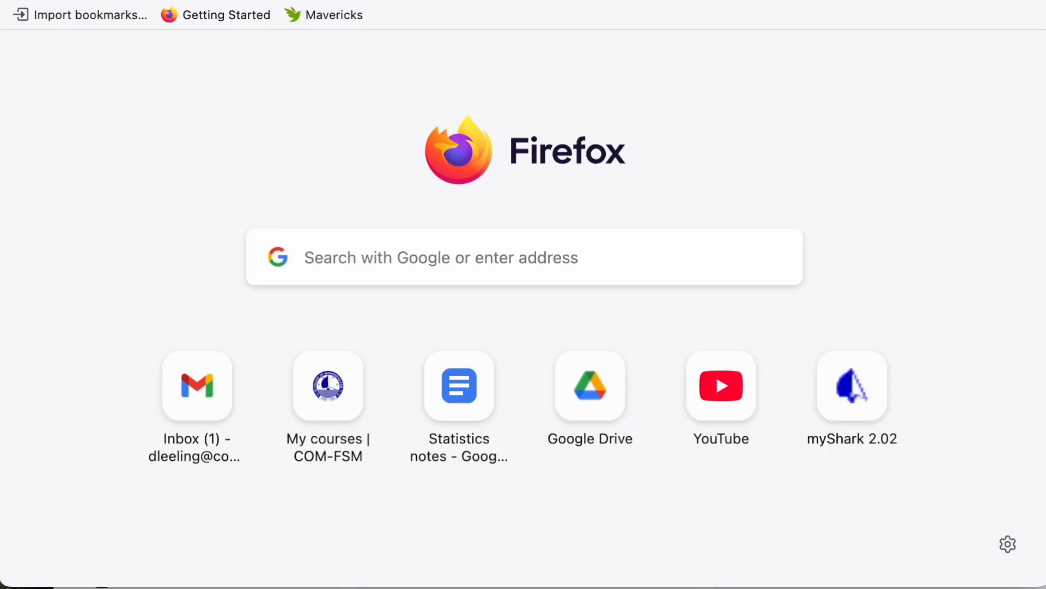
# Step: Open the copied sharing link in the new browser tab
pyautogui.press('super+v')
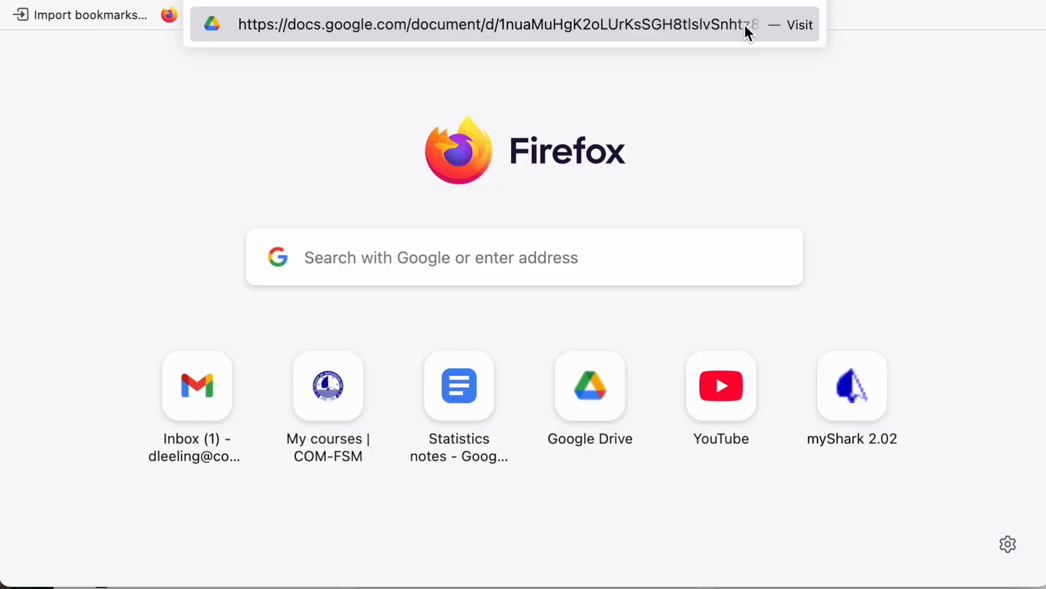
pyautogui.press('Return')
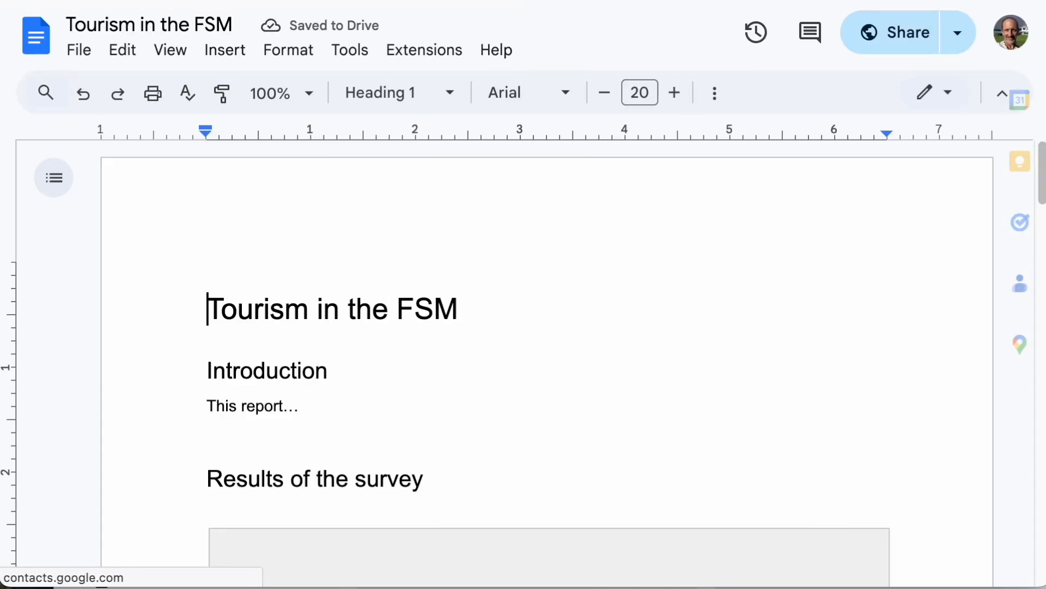
pyautogui.click(545, 1)
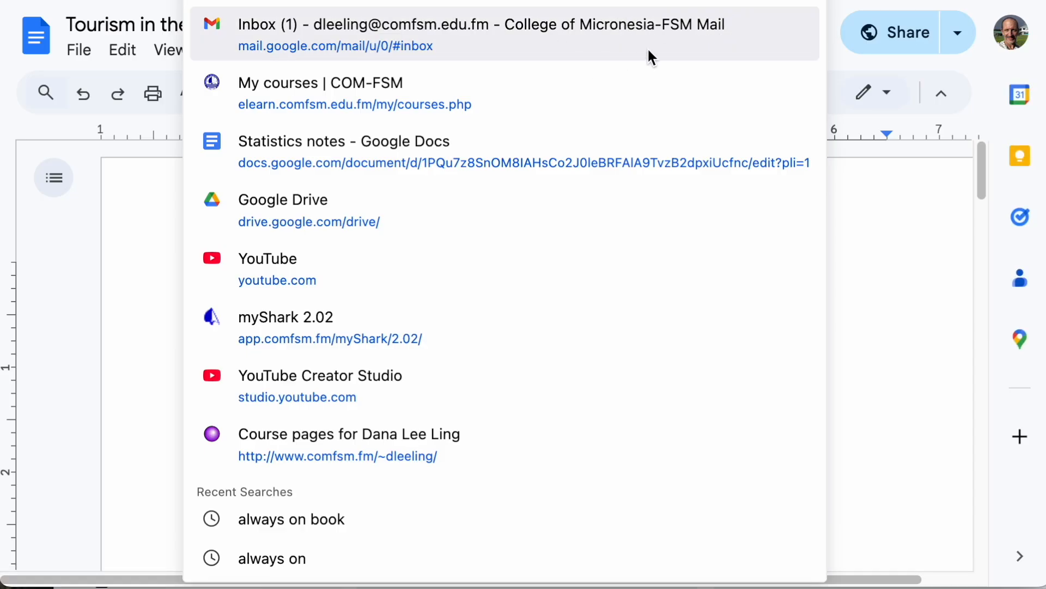
pyautogui.press('Escape')
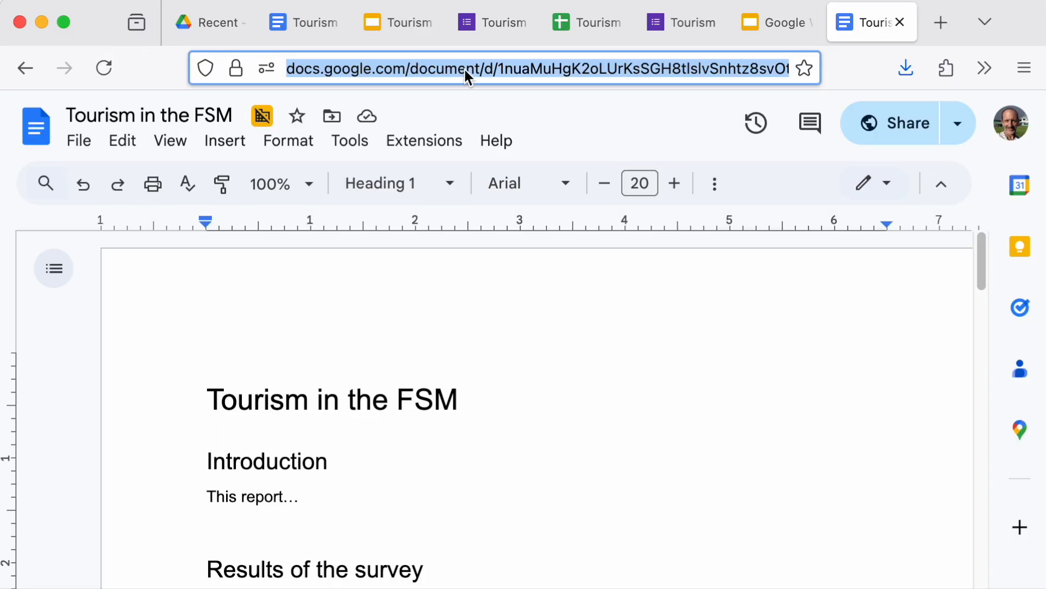
# Step: Replace everything after the document ID in the page address with "preview" and load the document's preview version
pyautogui.click(465, 59)
pyautogui.press('super+Right')
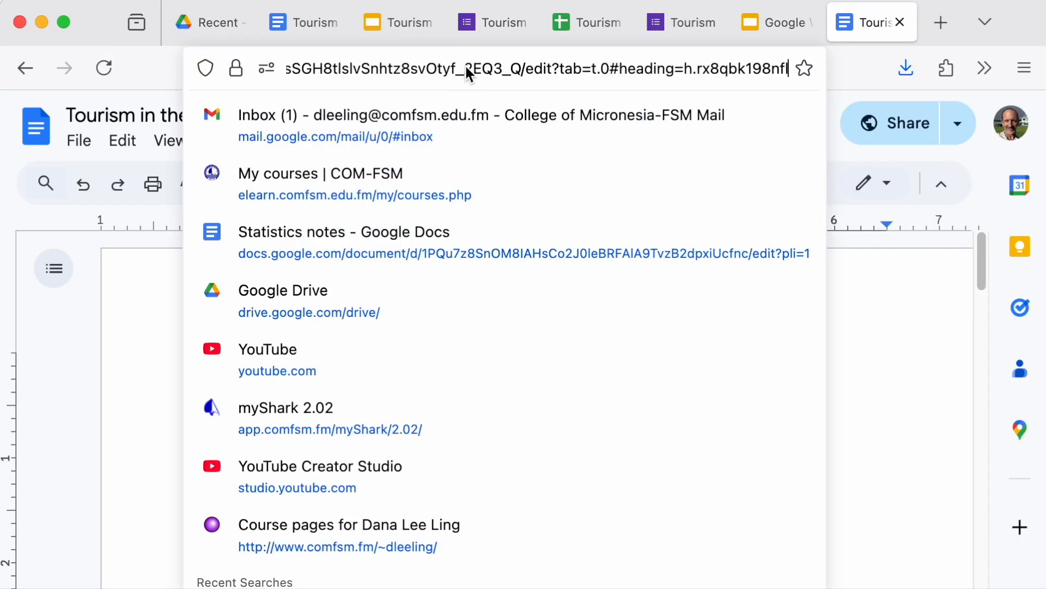
pyautogui.press('BackSpace')
pyautogui.press('BackSpace')
pyautogui.press('BackSpace')
pyautogui.press('BackSpace')
pyautogui.press('BackSpace')
pyautogui.press('BackSpace')
pyautogui.press('BackSpace')
pyautogui.press('BackSpace')
pyautogui.press('BackSpace')
pyautogui.press('BackSpace')
pyautogui.press('BackSpace')
pyautogui.press('BackSpace')
pyautogui.press('BackSpace')
pyautogui.press('BackSpace')
pyautogui.press('BackSpace')
pyautogui.press('BackSpace')
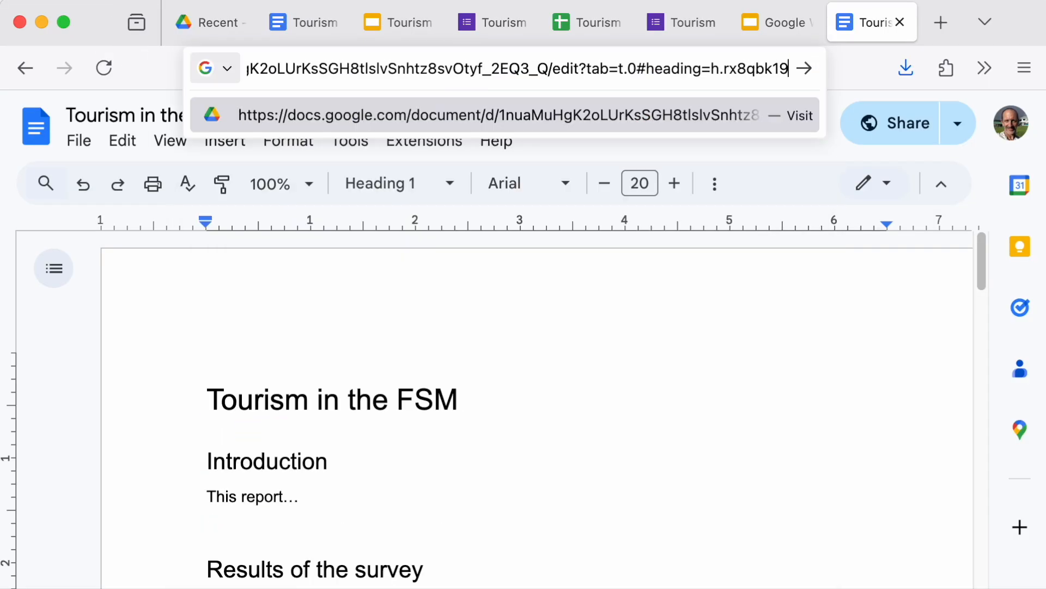
pyautogui.press('BackSpace')
pyautogui.press('BackSpace')
pyautogui.press('BackSpace')
pyautogui.press('BackSpace')
pyautogui.press('BackSpace')
pyautogui.press('BackSpace')
pyautogui.press('BackSpace')
pyautogui.press('BackSpace')
pyautogui.press('BackSpace')
pyautogui.press('BackSpace')
pyautogui.press('BackSpace')
pyautogui.press('BackSpace')
pyautogui.press('BackSpace')
pyautogui.press('BackSpace')
pyautogui.press('BackSpace')
pyautogui.press('BackSpace')
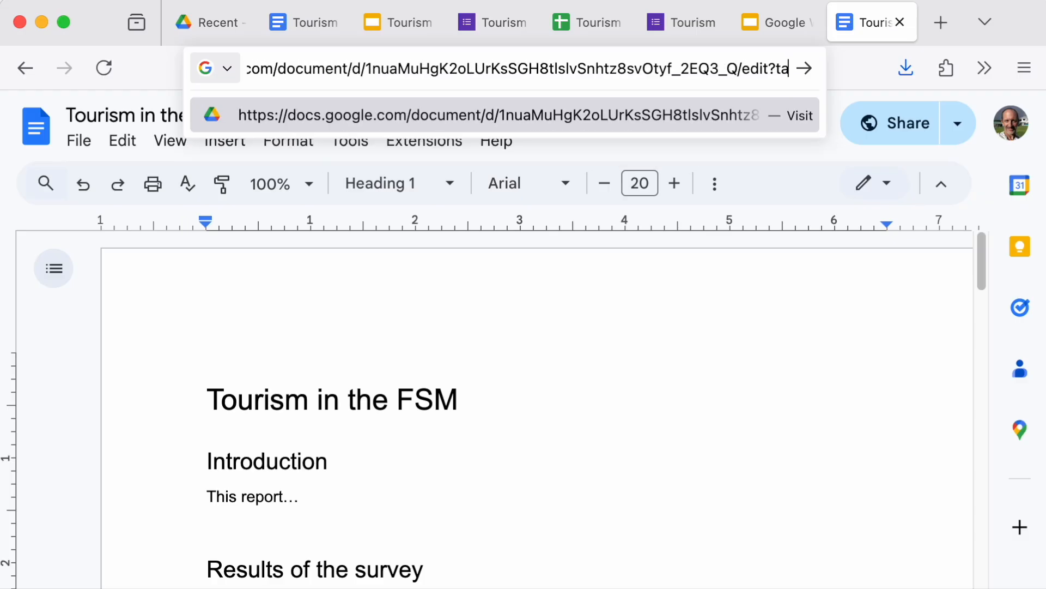
pyautogui.press('BackSpace')
pyautogui.press('BackSpace')
pyautogui.press('BackSpace')
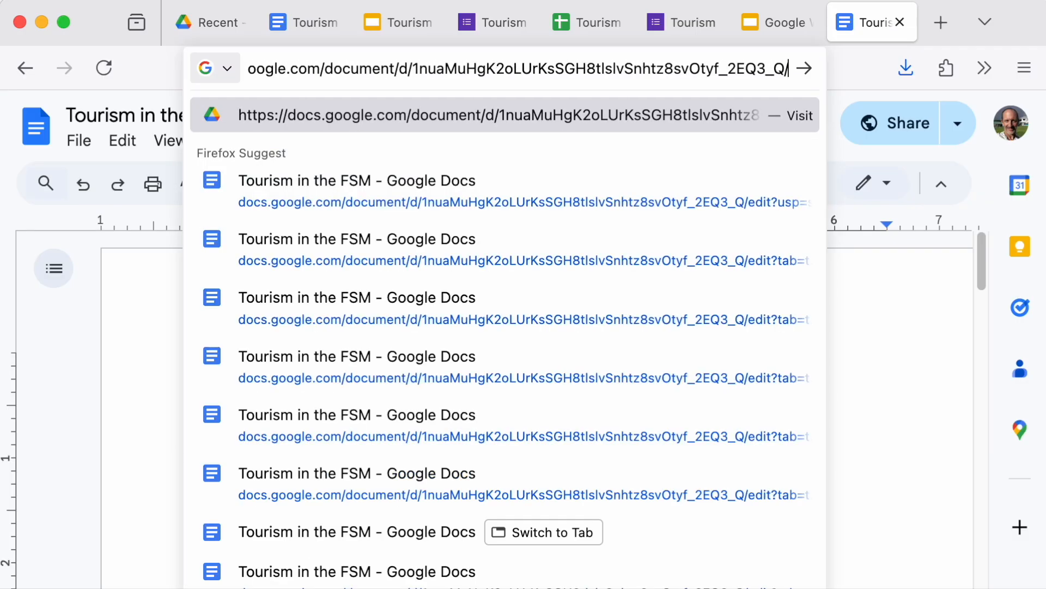
pyautogui.write('preview')
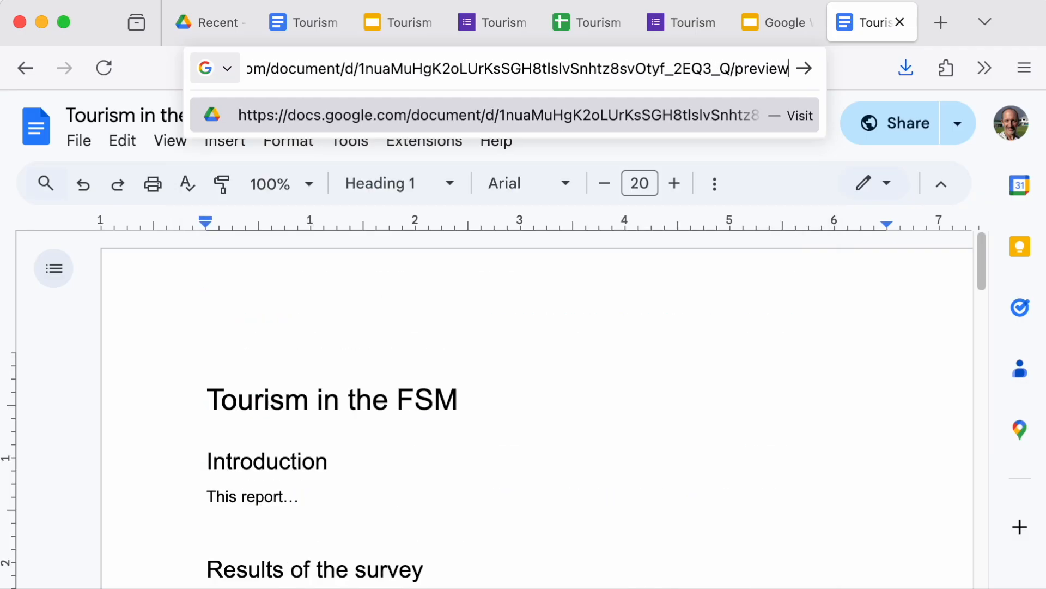
pyautogui.press('Return')
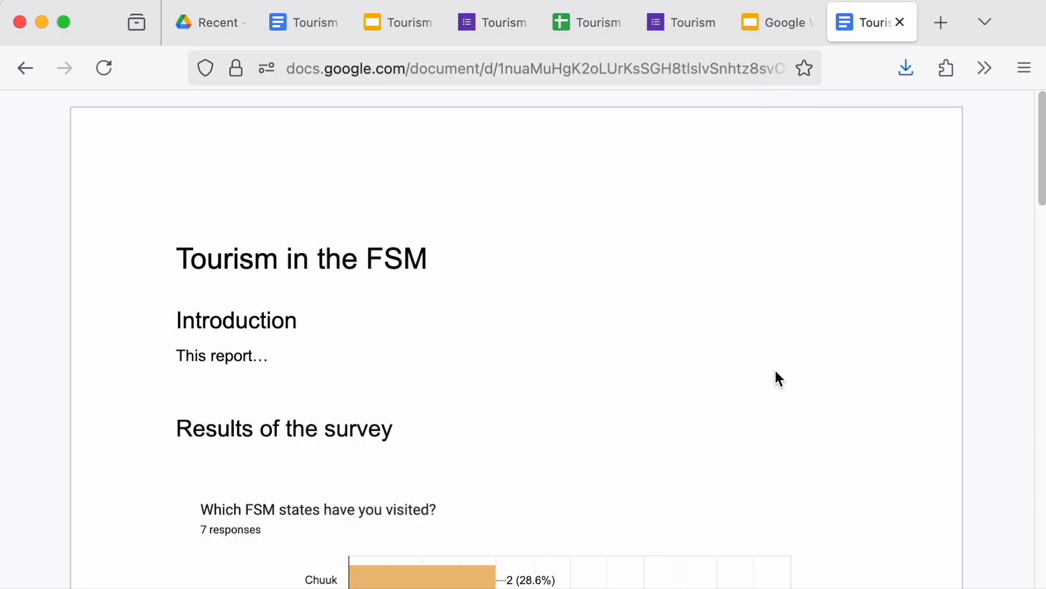
# Step: Examine the preview page of the report, checking whether its text can be selected and looking through its content
pyautogui.moveTo(1041, 190); pyautogui.dragTo(1016, 86)
pyautogui.moveTo(416, 260); pyautogui.dragTo(247, 314)
pyautogui.moveTo(243, 243); pyautogui.dragTo(299, 402)
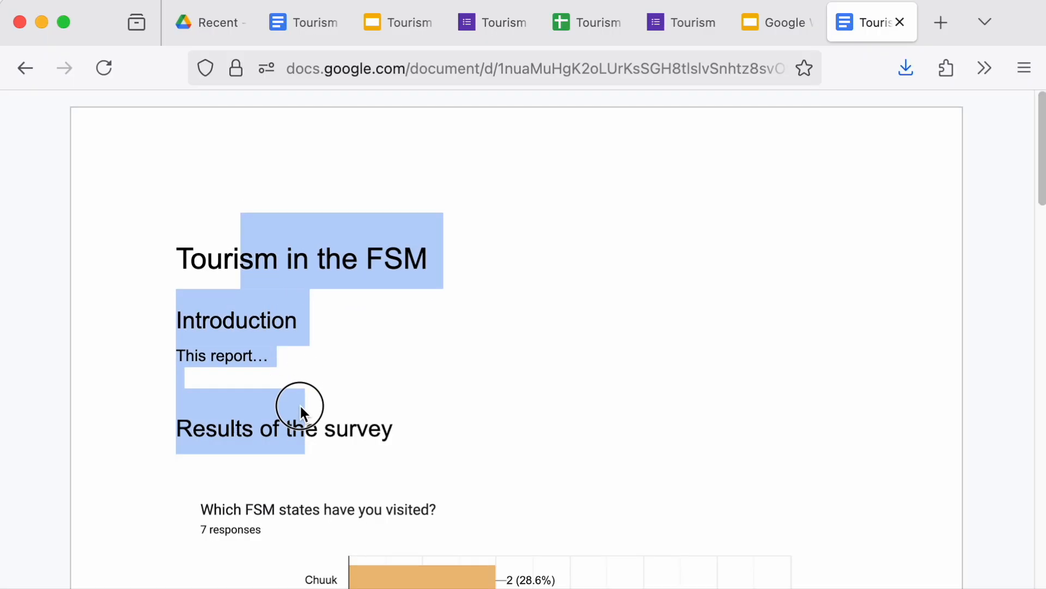
pyautogui.moveTo(337, 430); pyautogui.dragTo(187, 303)
pyautogui.click(264, 392)
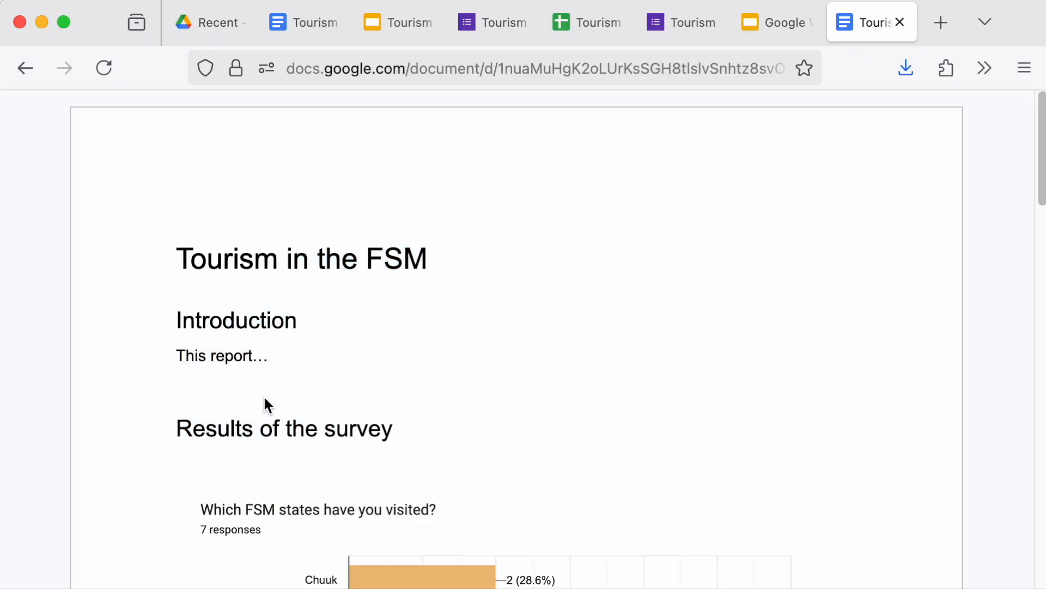
pyautogui.scroll(-4, 250, 508)
pyautogui.scroll(-2, 249, 509)
pyautogui.scroll(6, 249, 509)
# Step: Replace the "preview?tab=t.0" ending of the document's address with "copy"
pyautogui.click(555, 70)
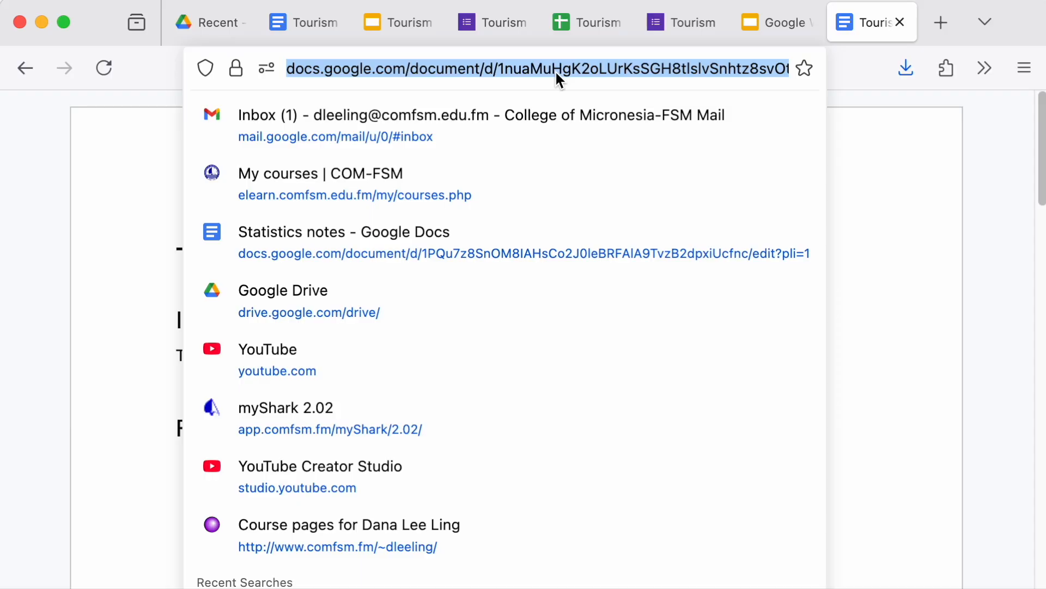
pyautogui.press('Right')
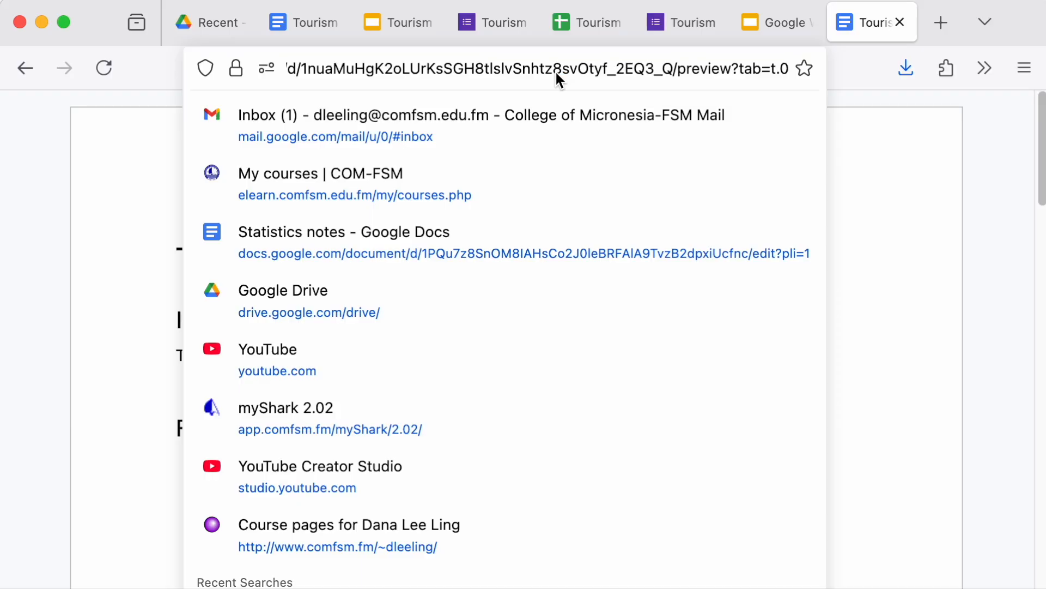
pyautogui.press('BackSpace')
pyautogui.press('BackSpace')
pyautogui.press('BackSpace')
pyautogui.press('BackSpace')
pyautogui.press('BackSpace')
pyautogui.press('BackSpace')
pyautogui.press('BackSpace')
pyautogui.press('BackSpace')
pyautogui.press('BackSpace')
pyautogui.press('BackSpace')
pyautogui.press('BackSpace')
pyautogui.press('BackSpace')
pyautogui.press('BackSpace')
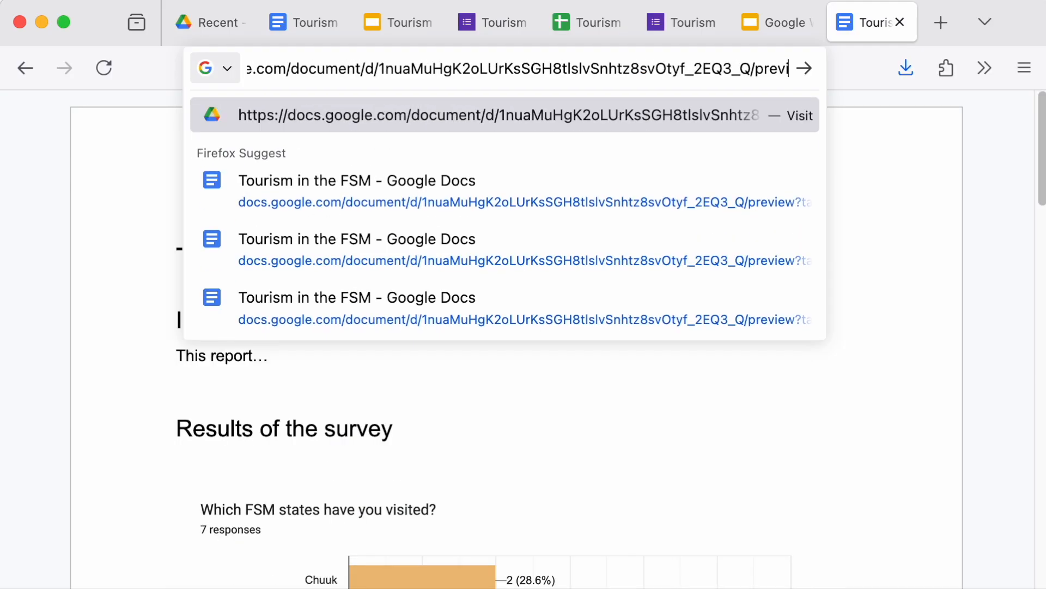
pyautogui.press('BackSpace')
pyautogui.press('BackSpace')
pyautogui.write('copy')
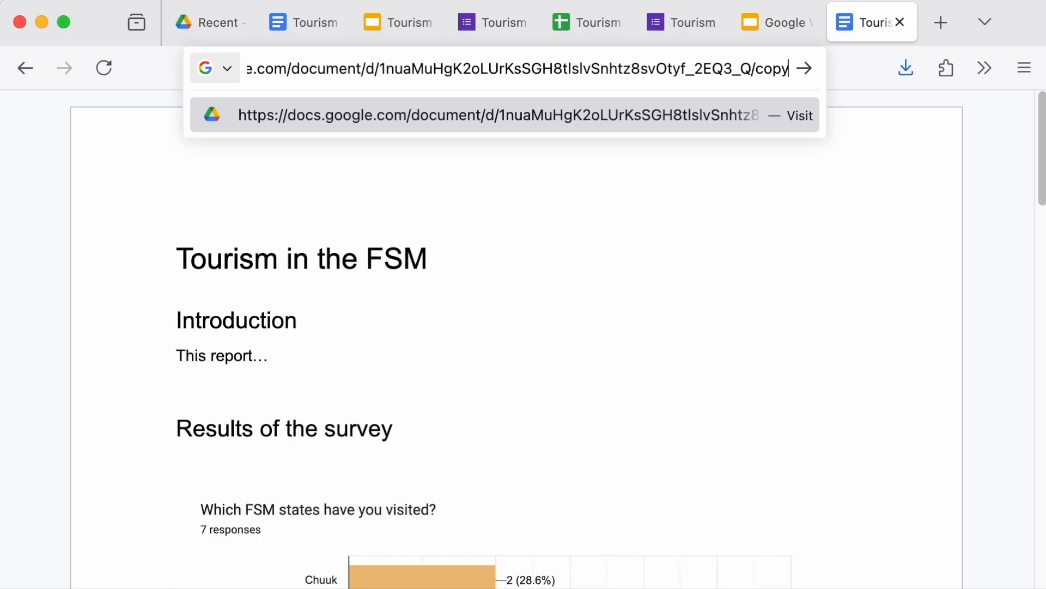
# Step: Load the whole edited address ending in "/copy" in a new browser tab
pyautogui.press('super+a')
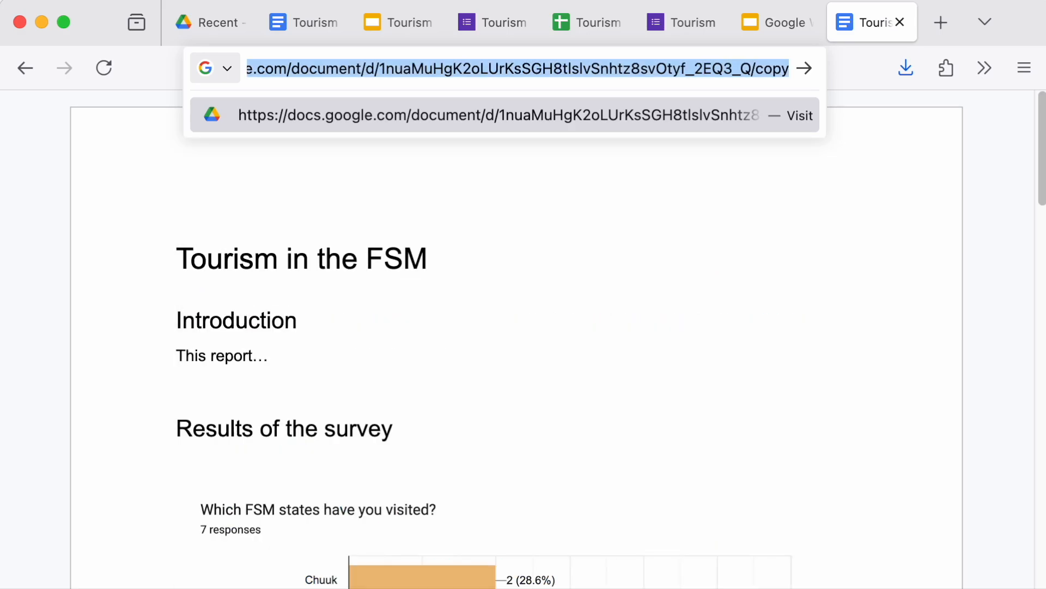
pyautogui.press('super+t')
pyautogui.press('super+v')
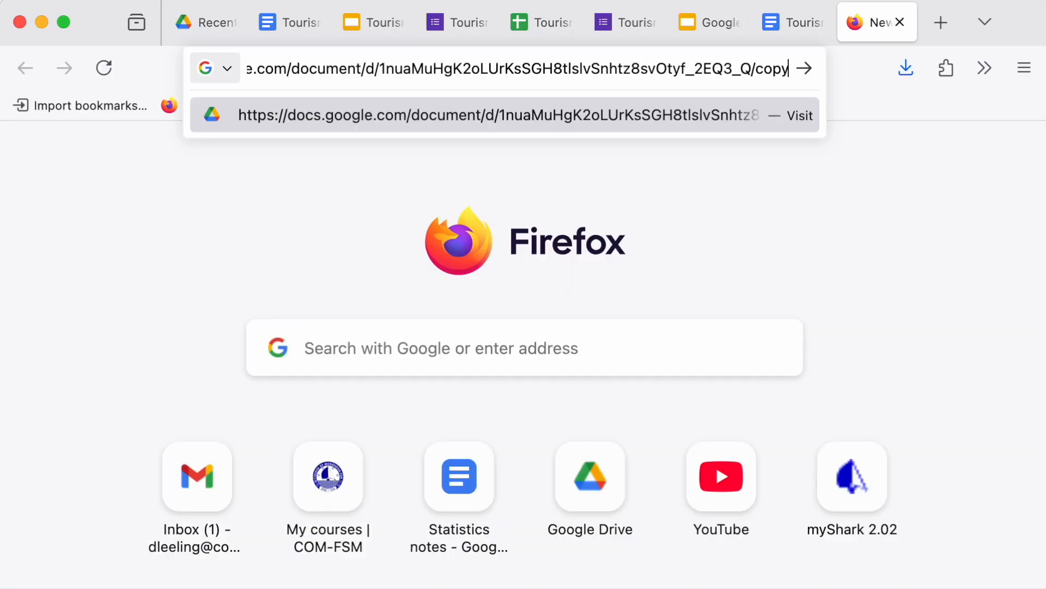
pyautogui.press('Return')
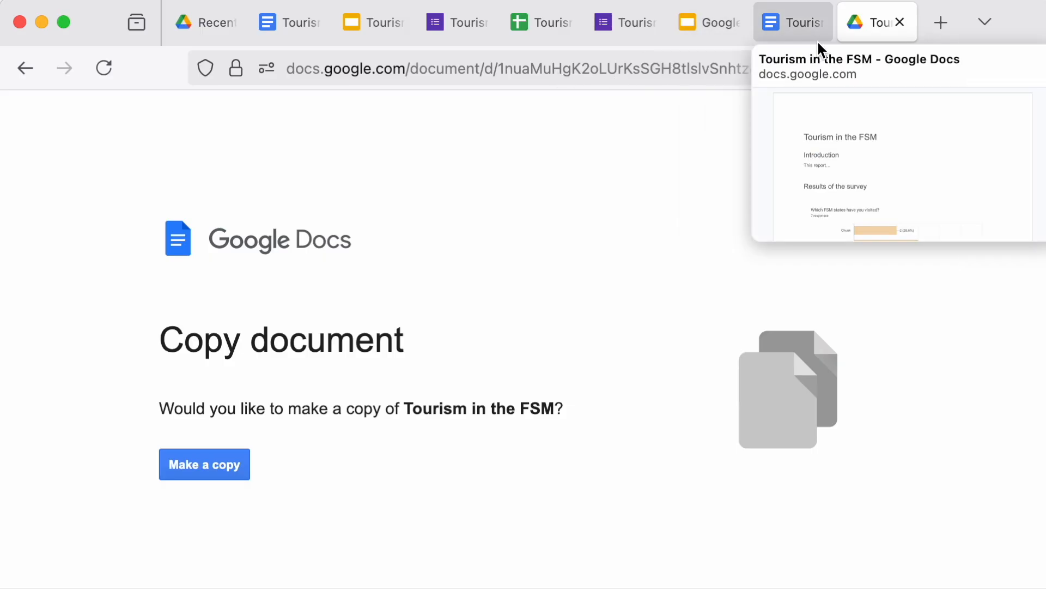
# Step: Return to the preview version of the report, replace "copy" in its address with "edit?usp=sharing", and load the editable document
pyautogui.click(793, 35)
pyautogui.doubleClick(957, 219)
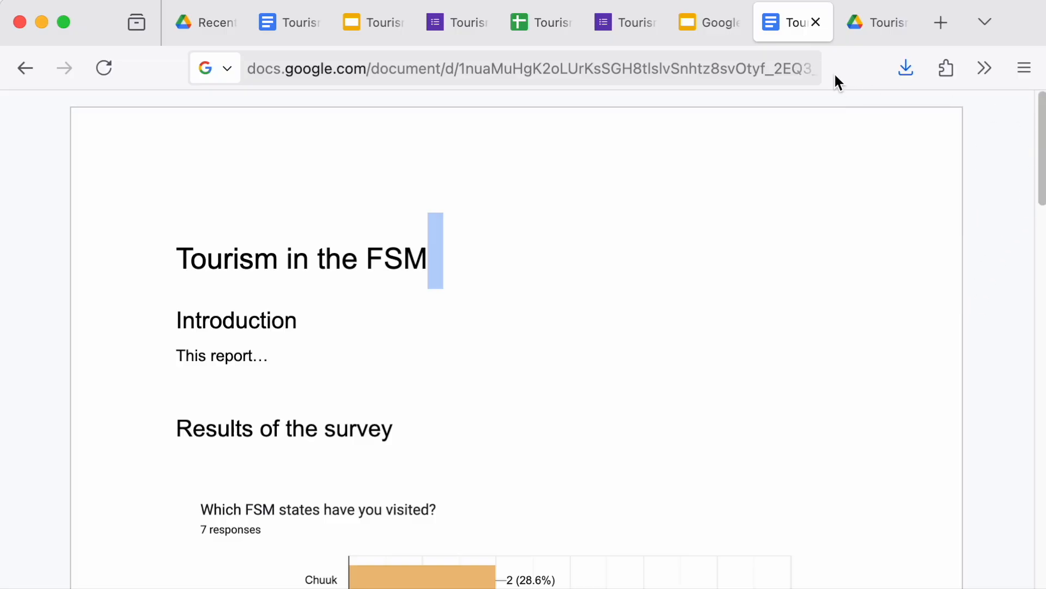
pyautogui.click(771, 66)
pyautogui.click(763, 70)
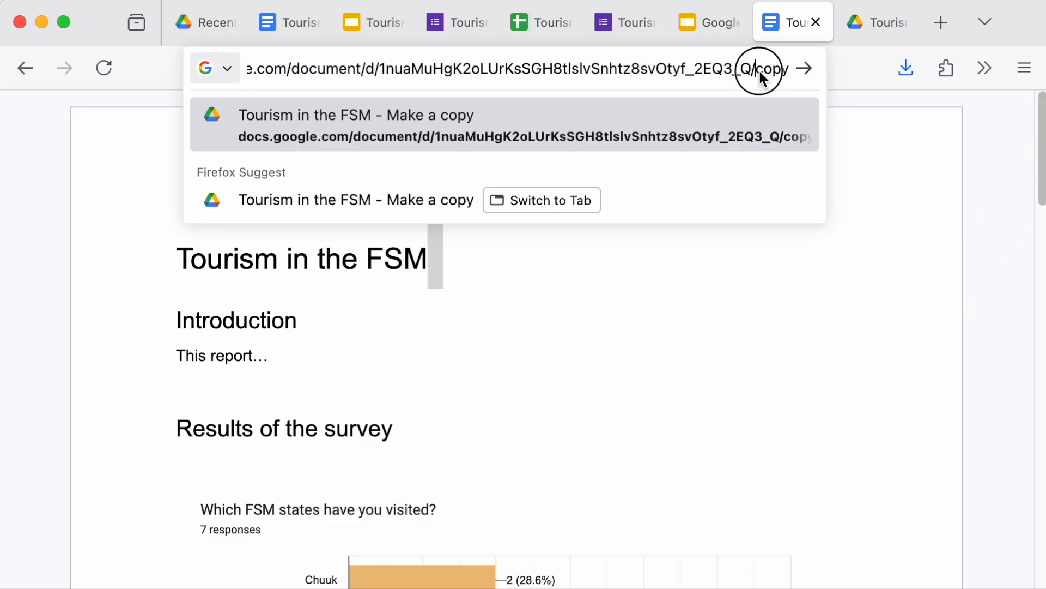
pyautogui.write('edit?usp=sharing')
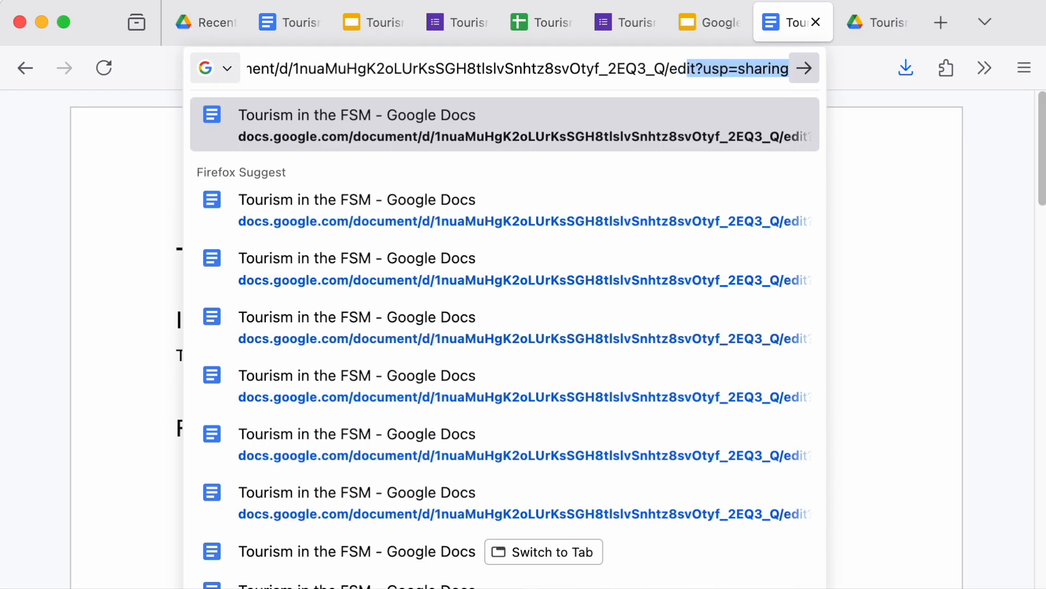
pyautogui.click(793, 78)
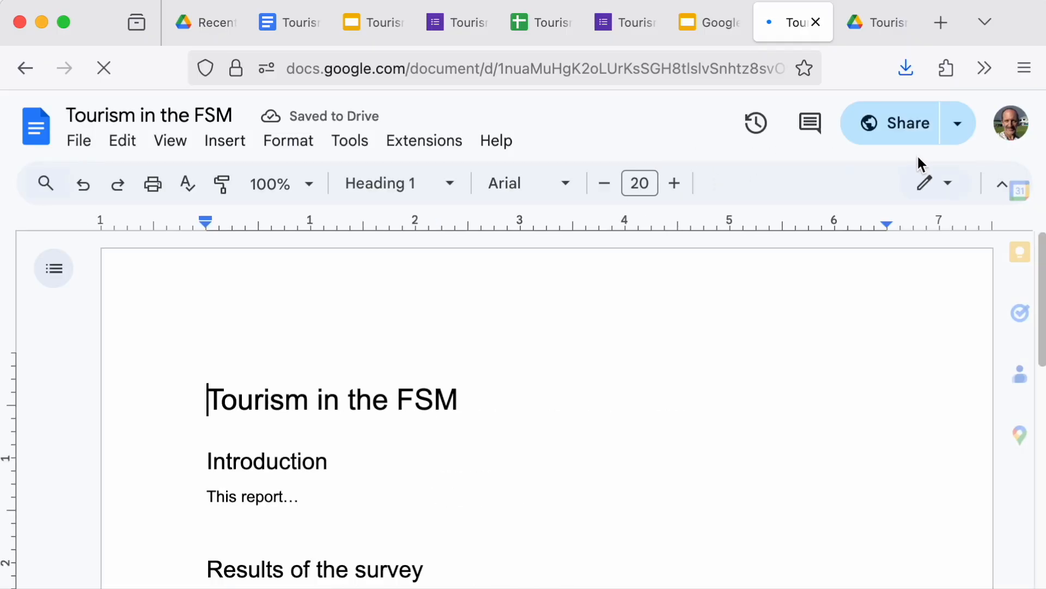
# Step: Open the report's sharing settings and change its general access to Restricted
pyautogui.click(910, 131)
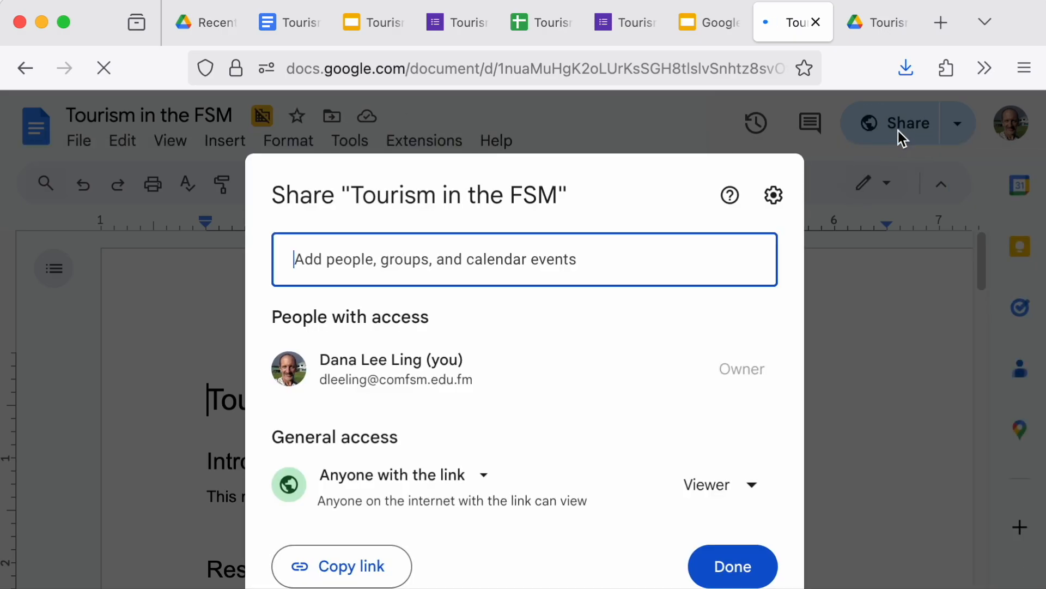
pyautogui.click(441, 475)
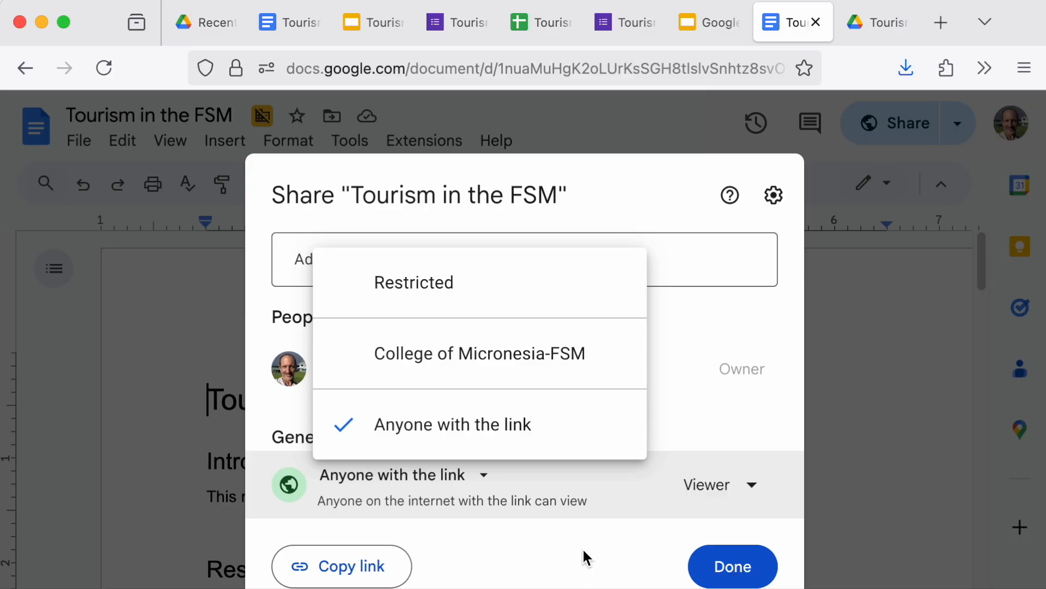
pyautogui.click(564, 575)
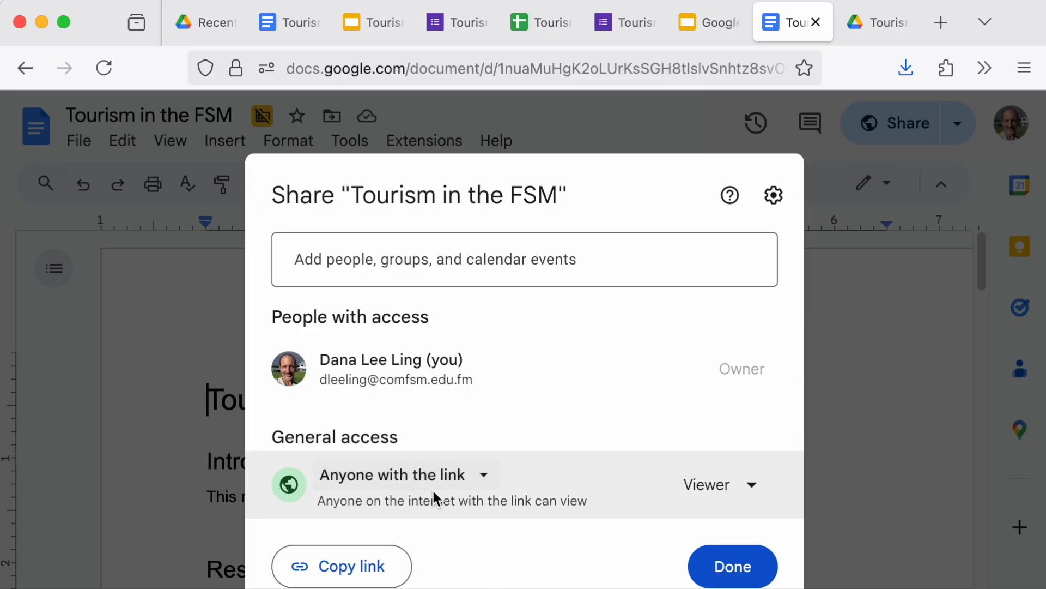
pyautogui.click(437, 473)
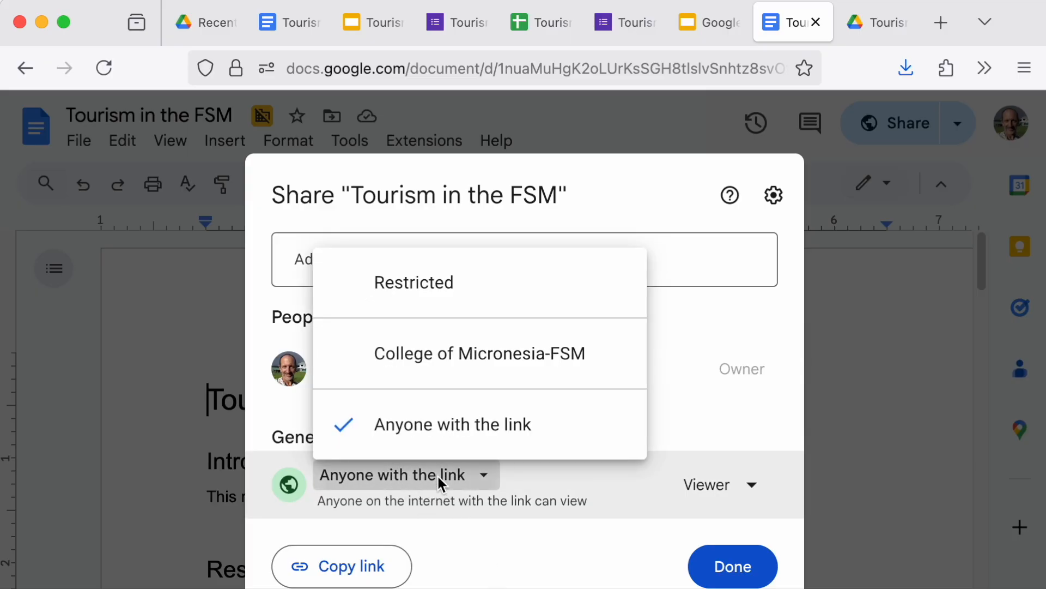
pyautogui.click(439, 292)
# Step: Try adding a suggested person as a recipient, view the permission roles that can be granted, and cancel the invitation
pyautogui.click(476, 261)
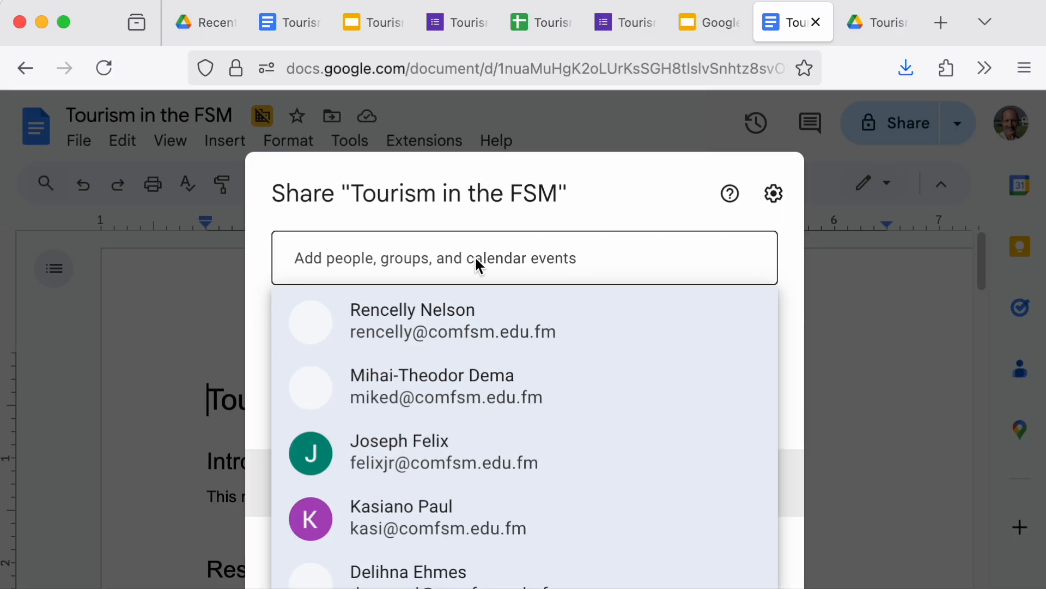
pyautogui.click(551, 327)
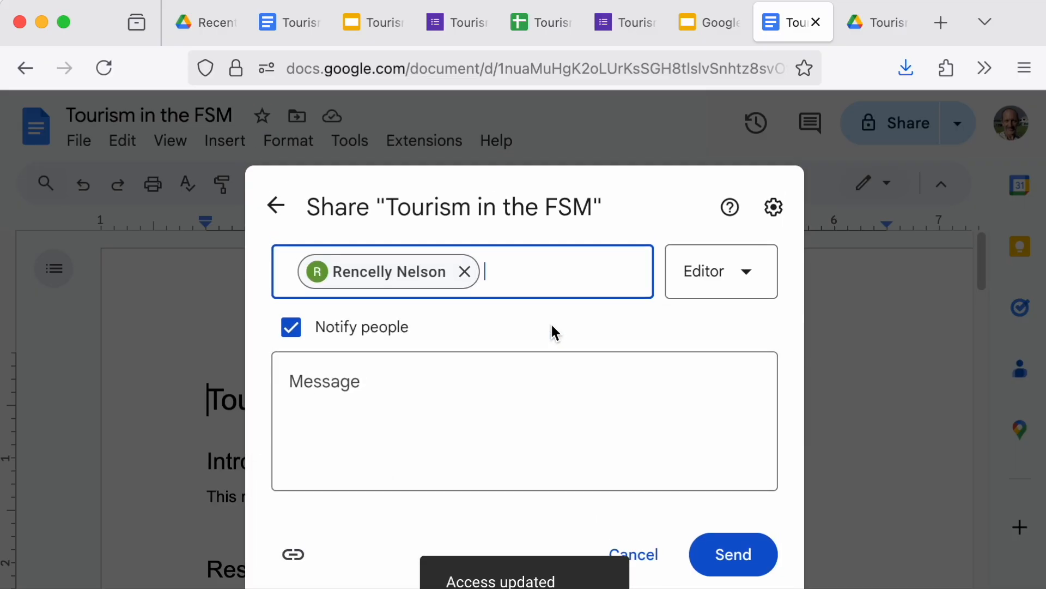
pyautogui.click(741, 271)
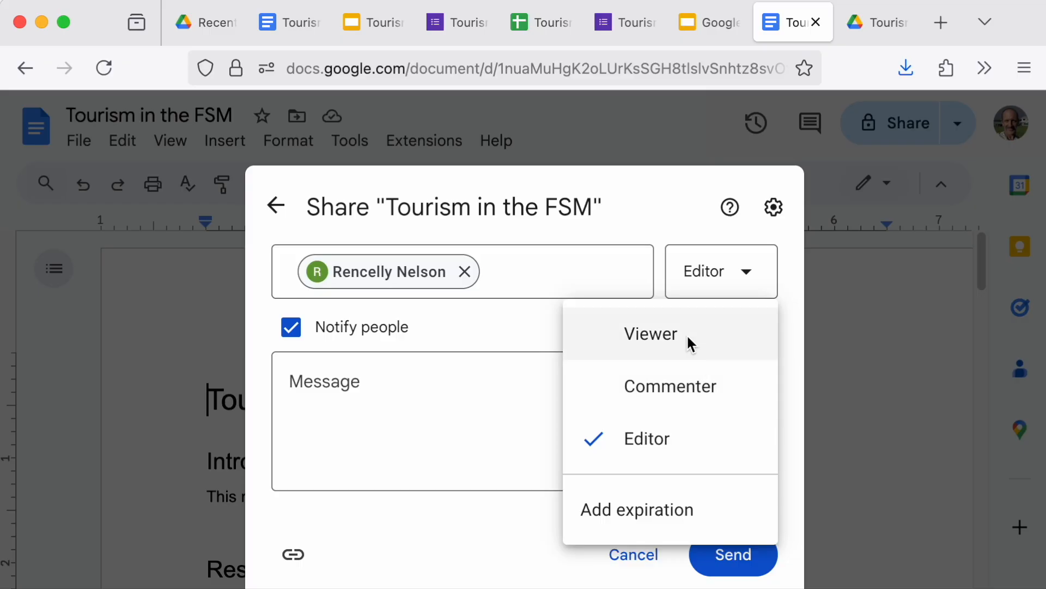
pyautogui.click(644, 267)
pyautogui.click(729, 271)
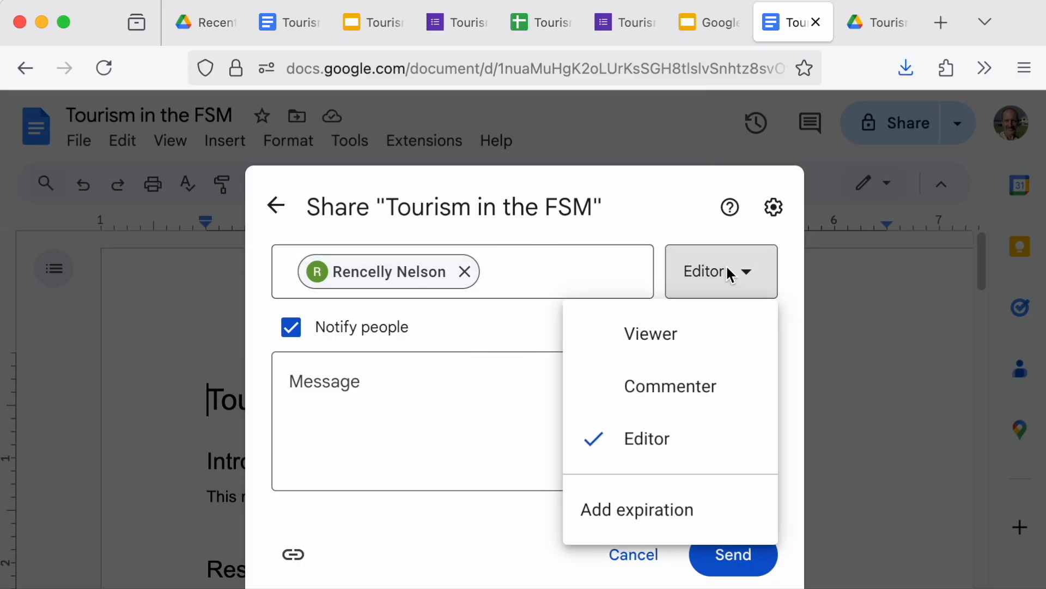
pyautogui.click(658, 169)
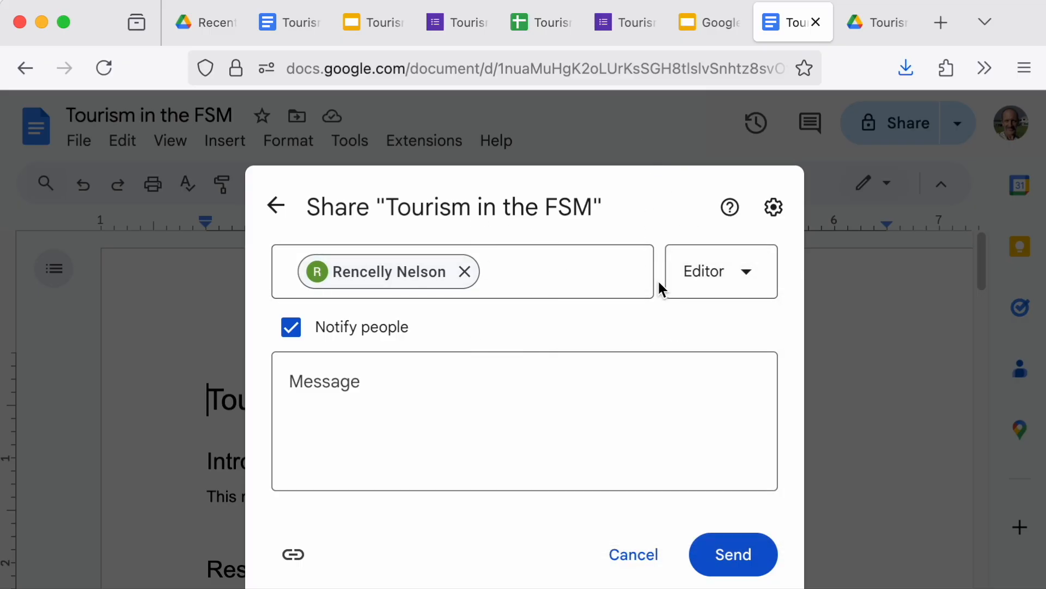
pyautogui.click(649, 558)
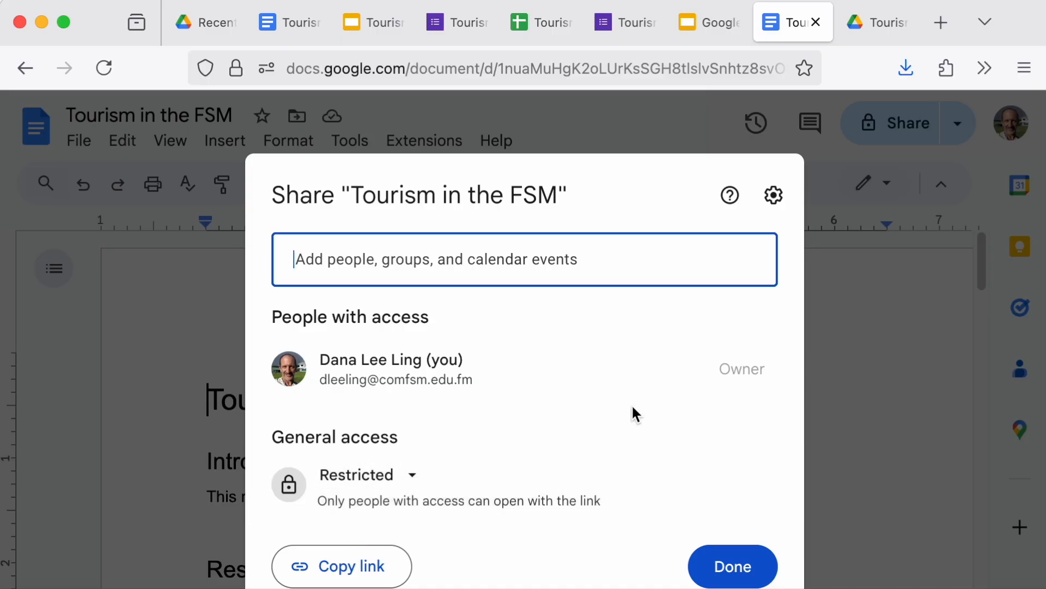
# Step: Reopen the sharing settings, select a suggested recipient again to examine the Viewer, Commenter and Editor roles, and cancel the invitation
pyautogui.click(573, 259)
pyautogui.click(876, 359)
pyautogui.click(870, 130)
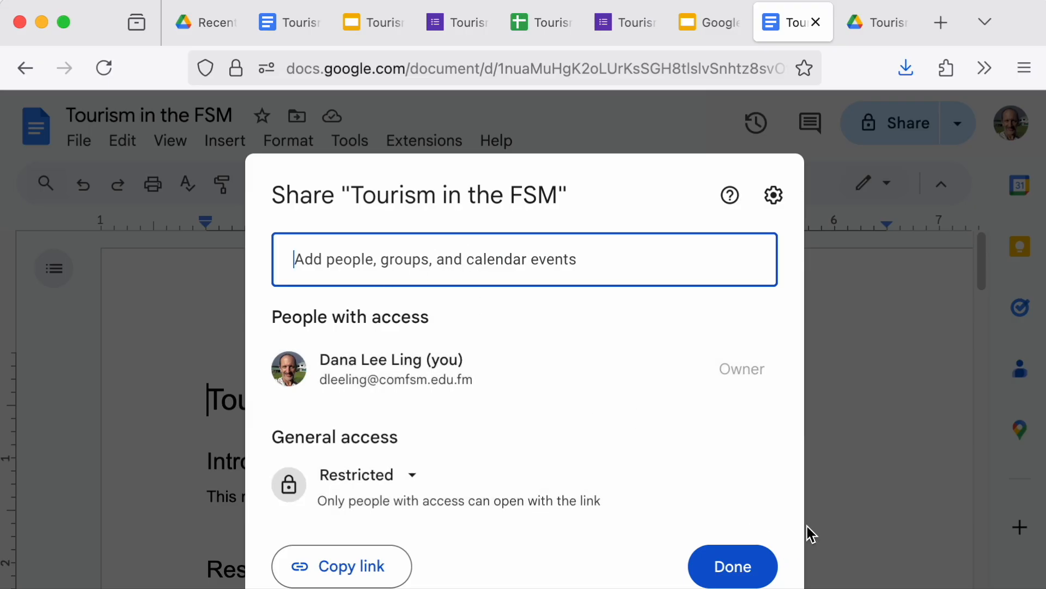
pyautogui.click(401, 251)
pyautogui.click(451, 323)
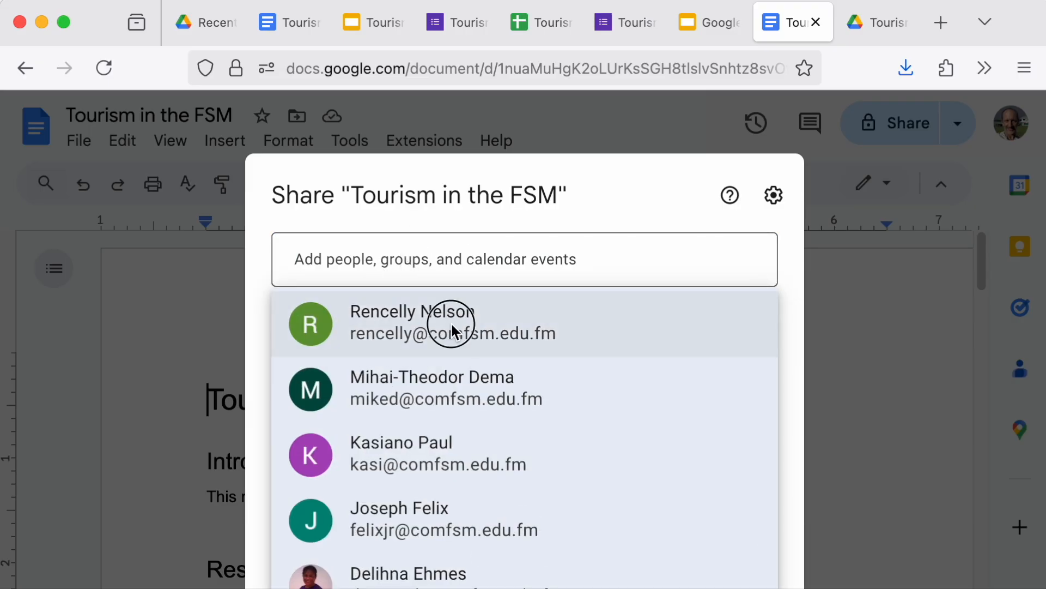
pyautogui.click(729, 293)
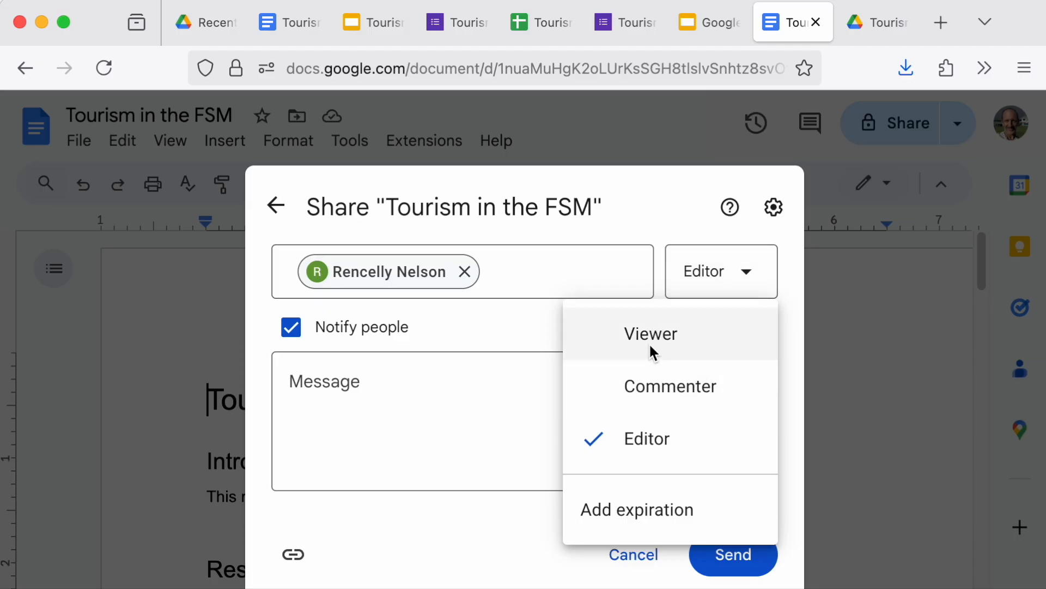
pyautogui.click(513, 539)
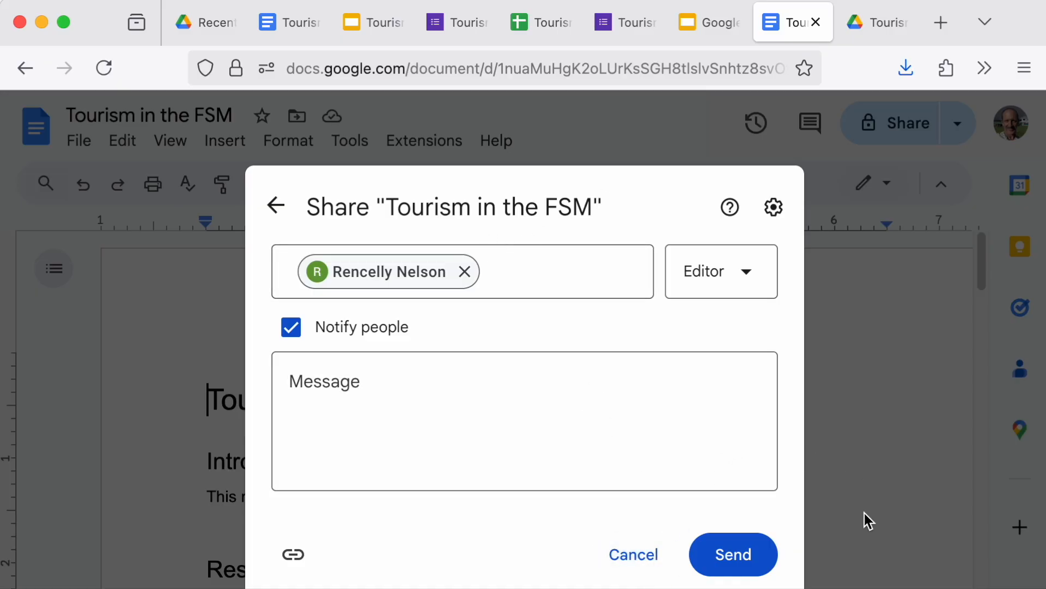
pyautogui.click(650, 547)
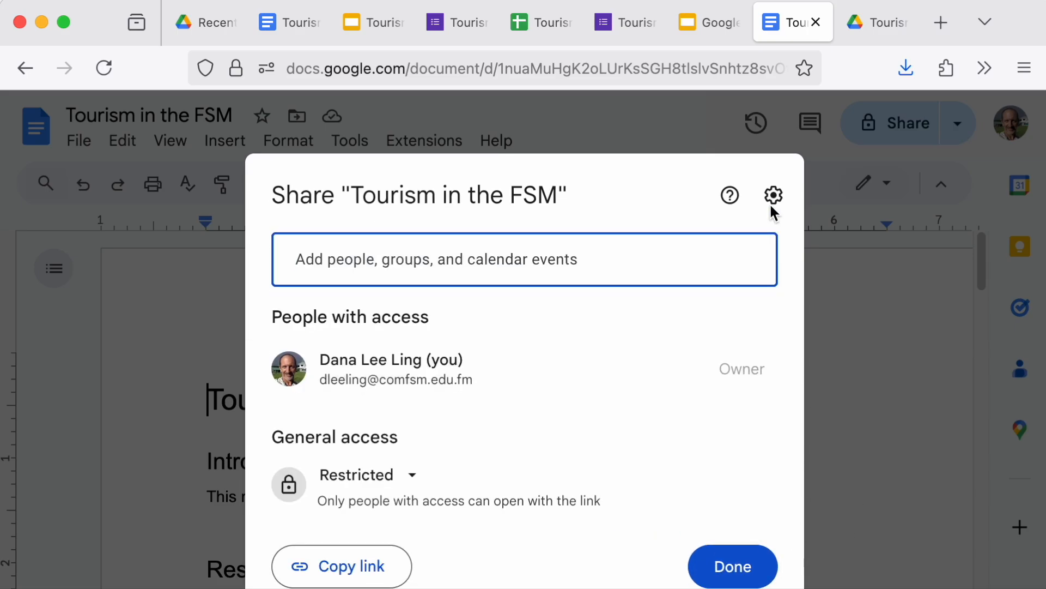
# Step: Finish with the sharing settings and return to the report's Introduction and Results of the survey sections
pyautogui.click(754, 549)
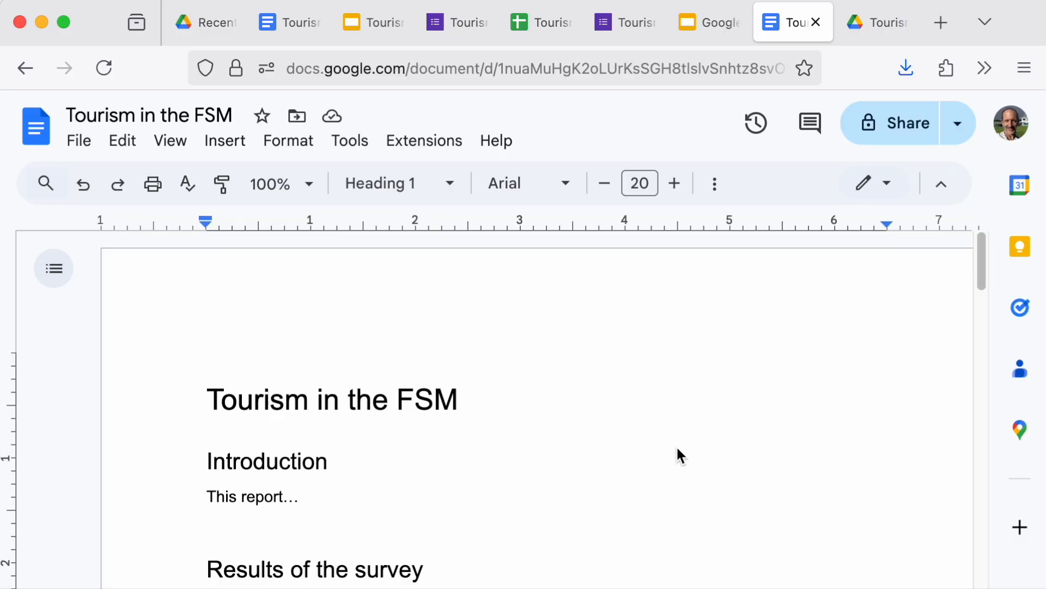
pyautogui.scroll(-1, 689, 483)
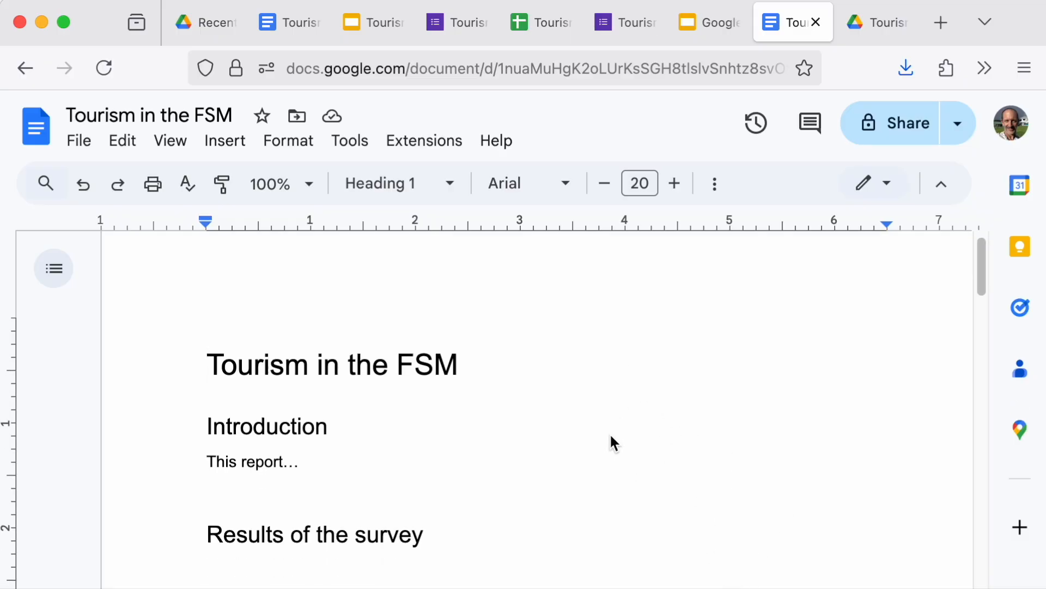
pyautogui.scroll(-2, 610, 436)
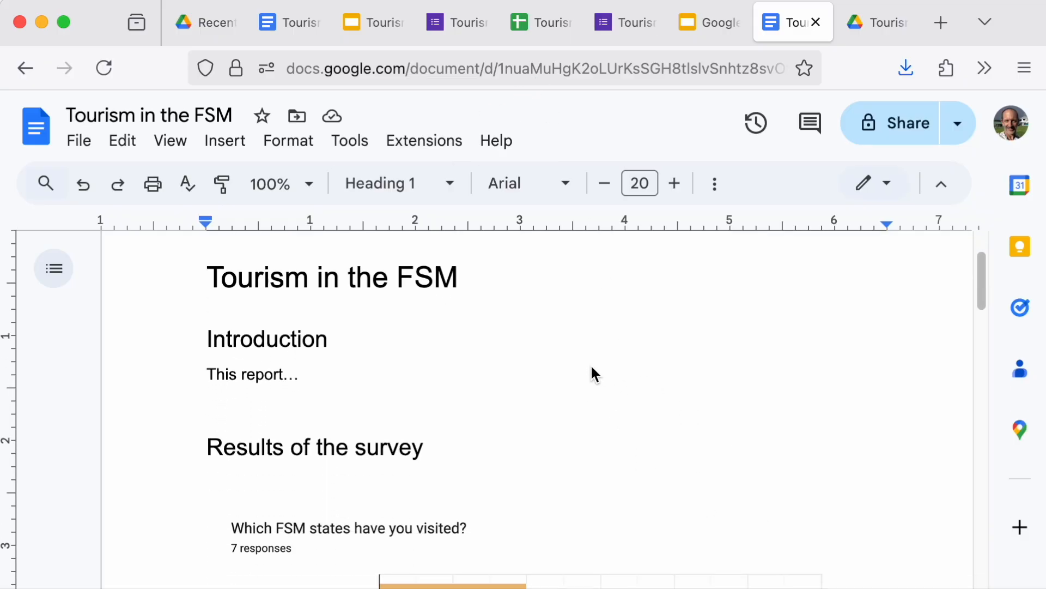